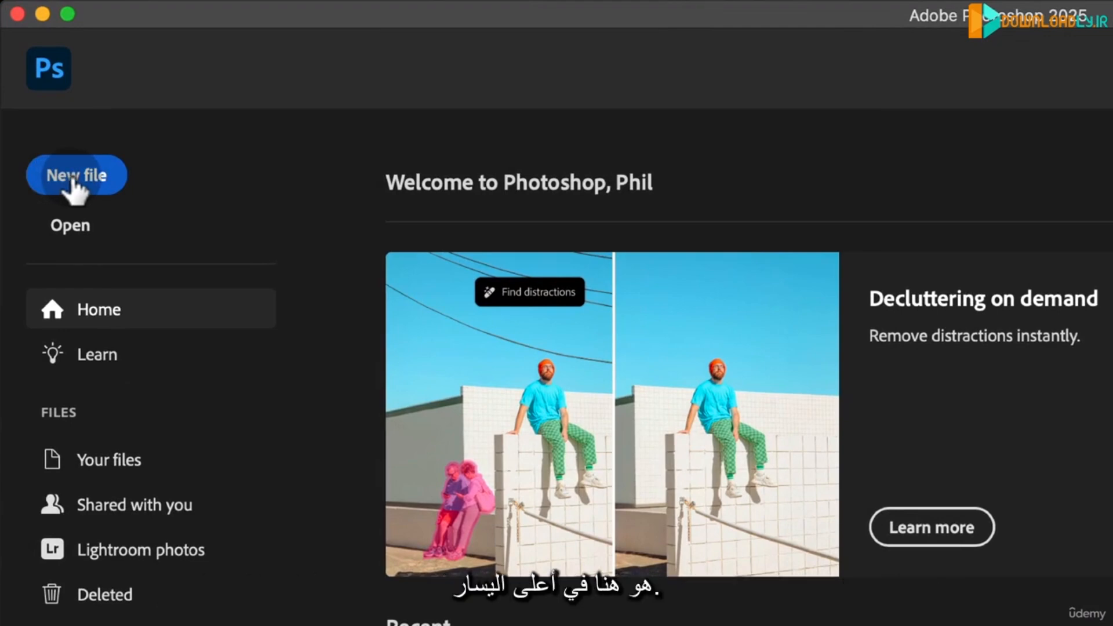
- Start a new document and look through the Photo, Print and Web presets, returning to the recent sizes
{"action": "left_click", "coordinate": [73, 180]}
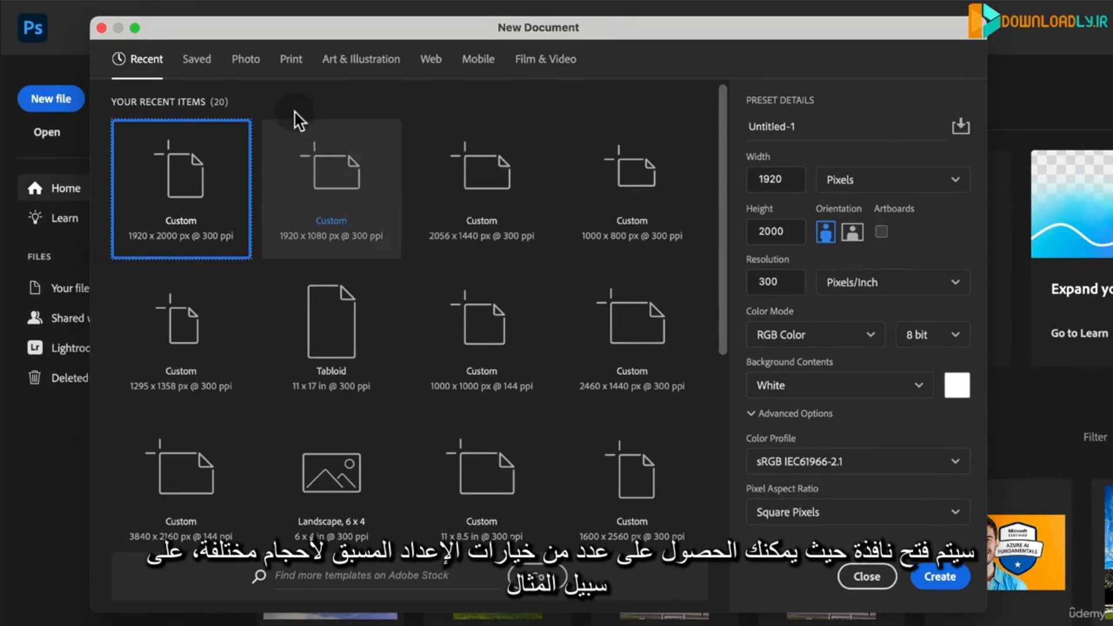
{"action": "left_click", "coordinate": [246, 59]}
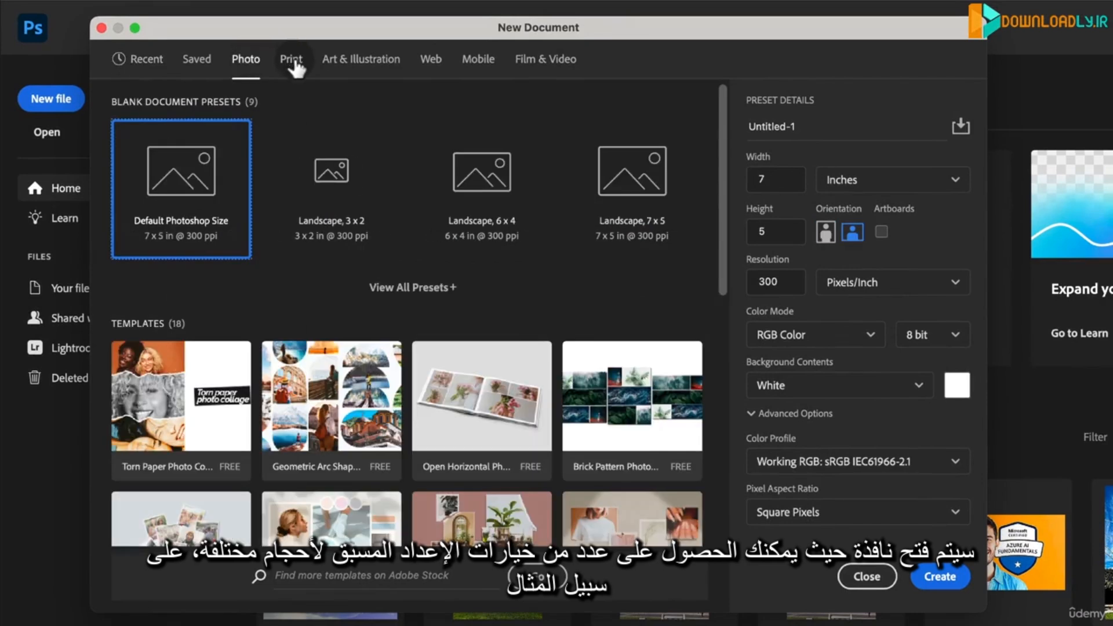
{"action": "left_click", "coordinate": [291, 60]}
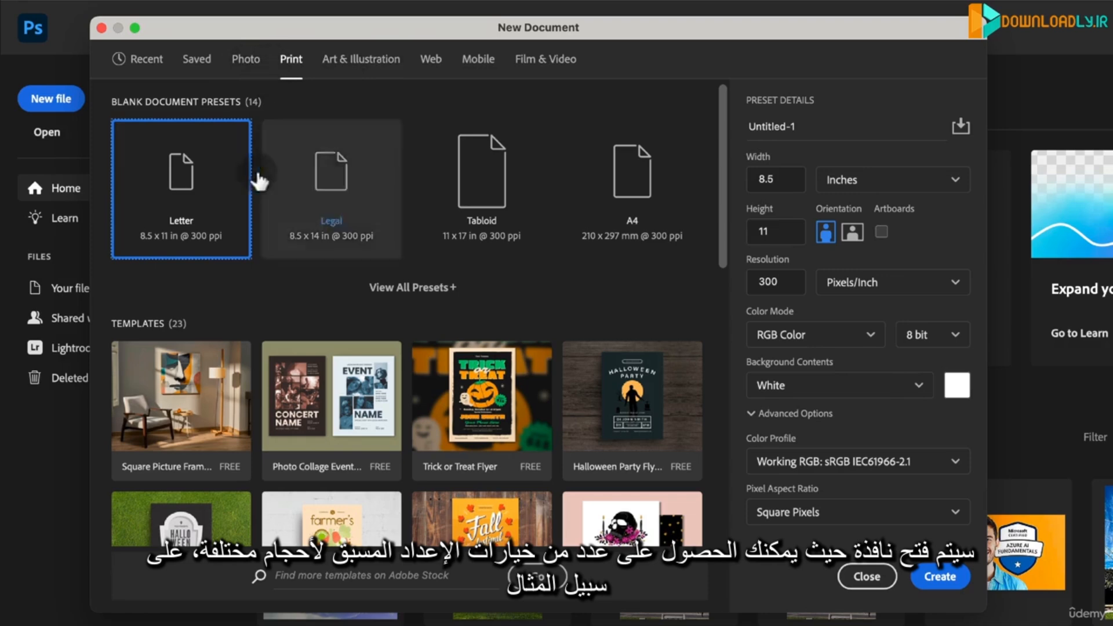
{"action": "left_click", "coordinate": [251, 62]}
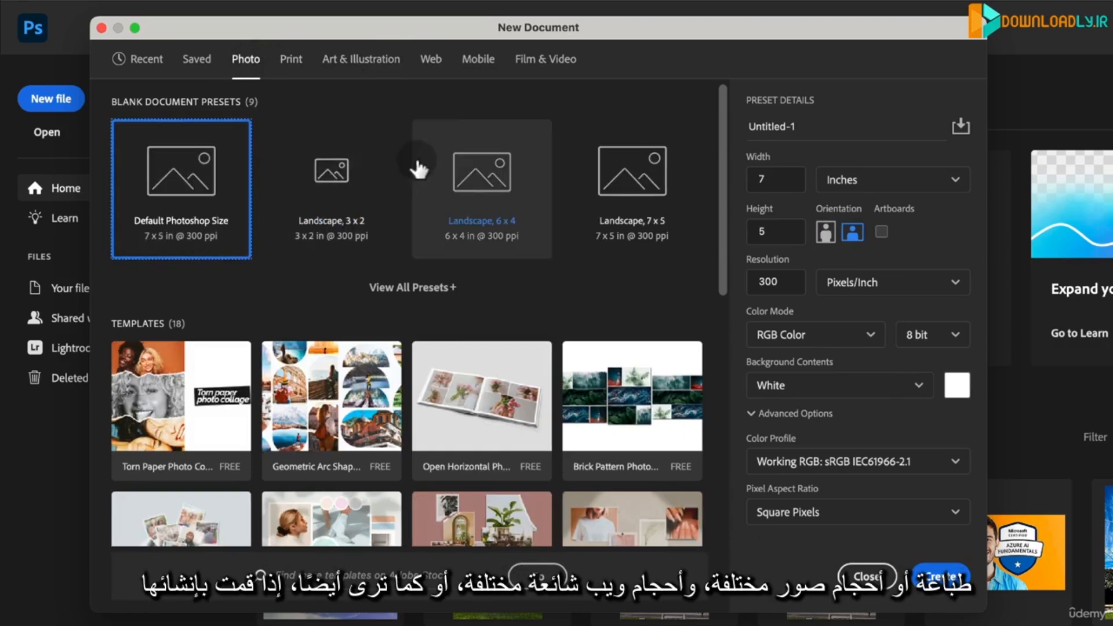
{"action": "left_click", "coordinate": [423, 61]}
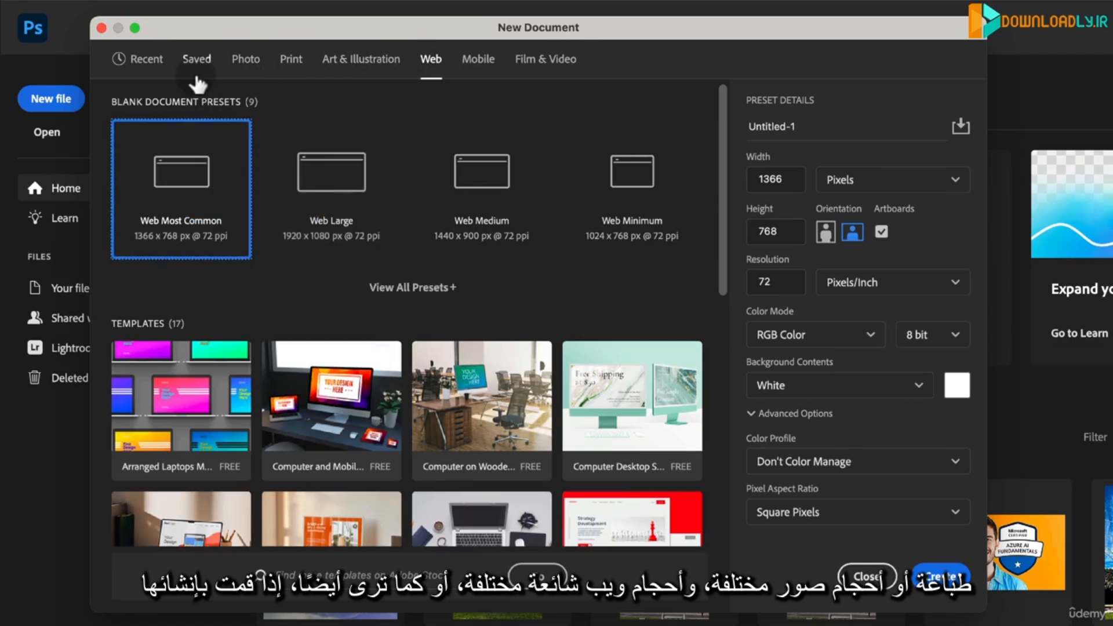
{"action": "left_click", "coordinate": [160, 58]}
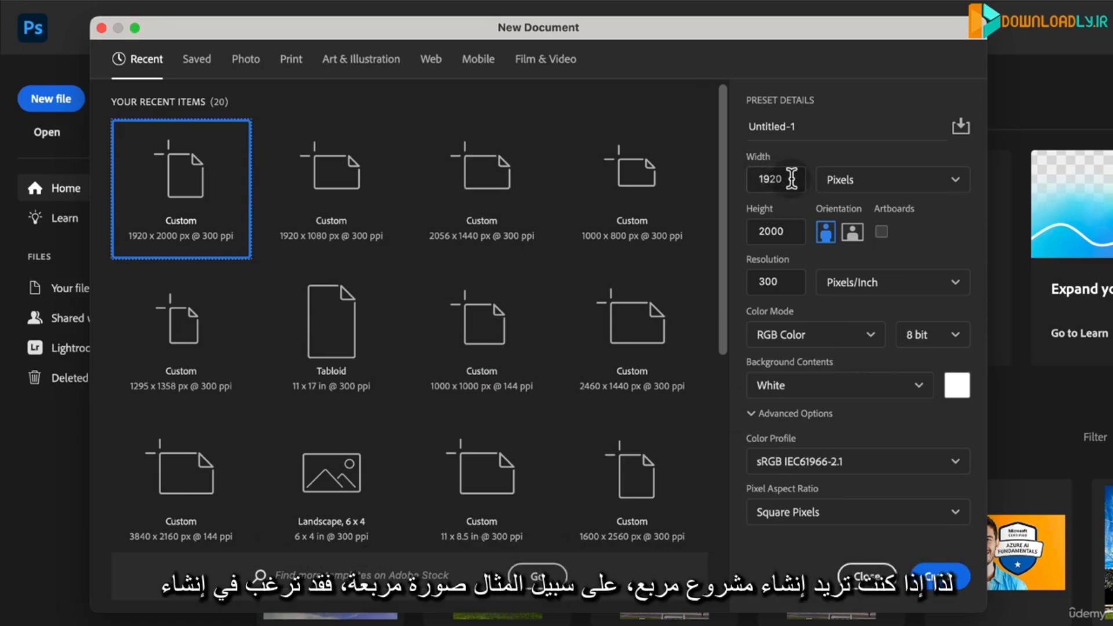
- Set the new document's width to 2000 pixels and create the square 2000 x 2000 px document
{"action": "left_click", "coordinate": [770, 178]}
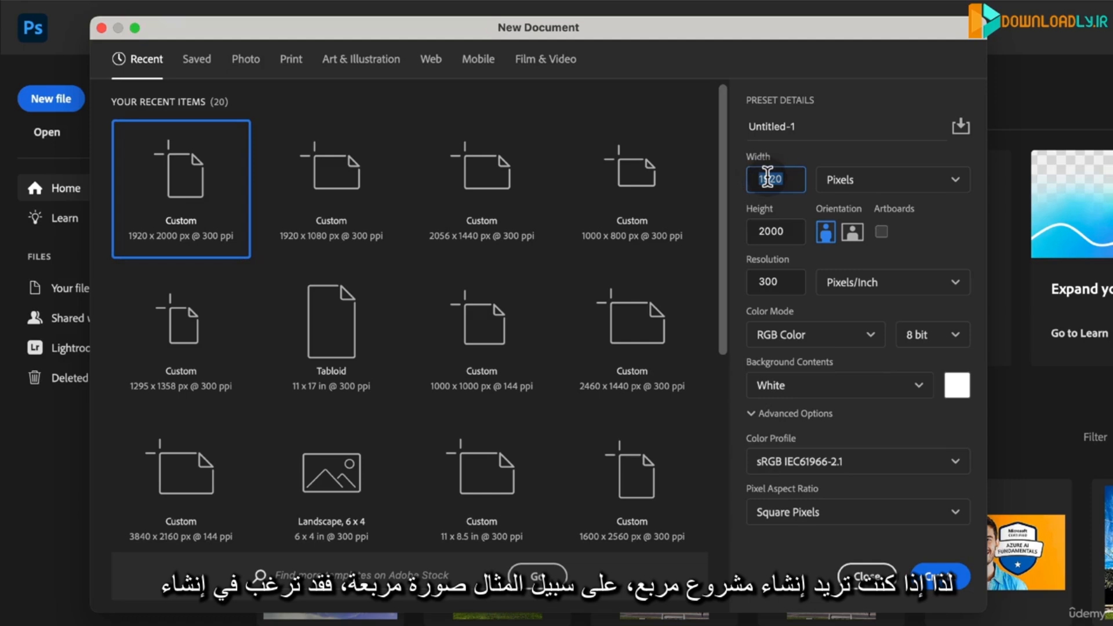
{"action": "type", "text": "20"}
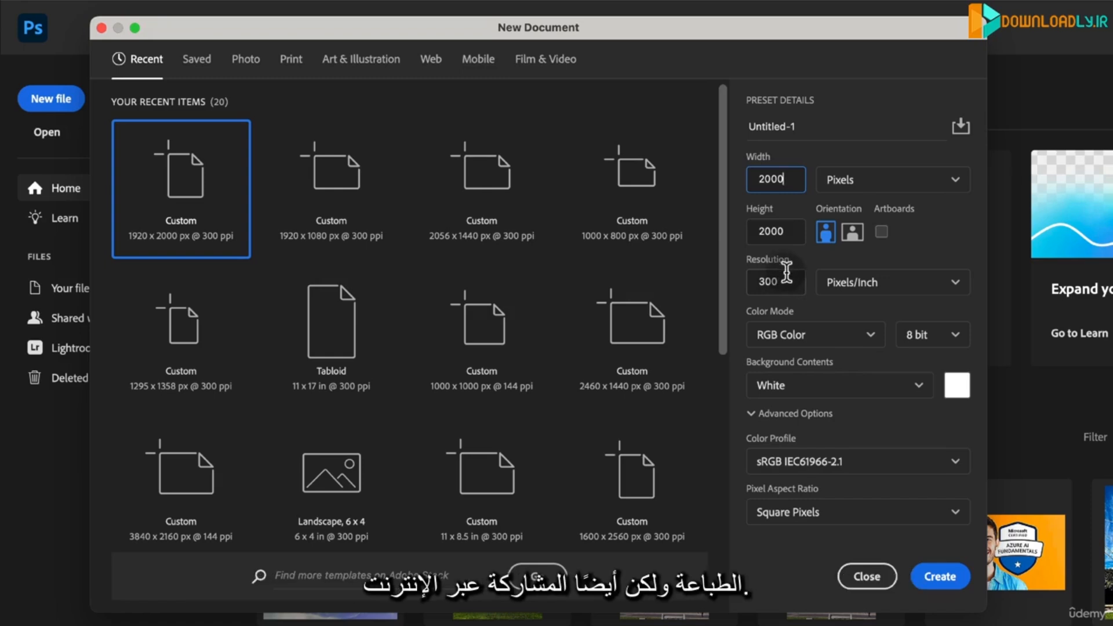
{"action": "left_click", "coordinate": [893, 149]}
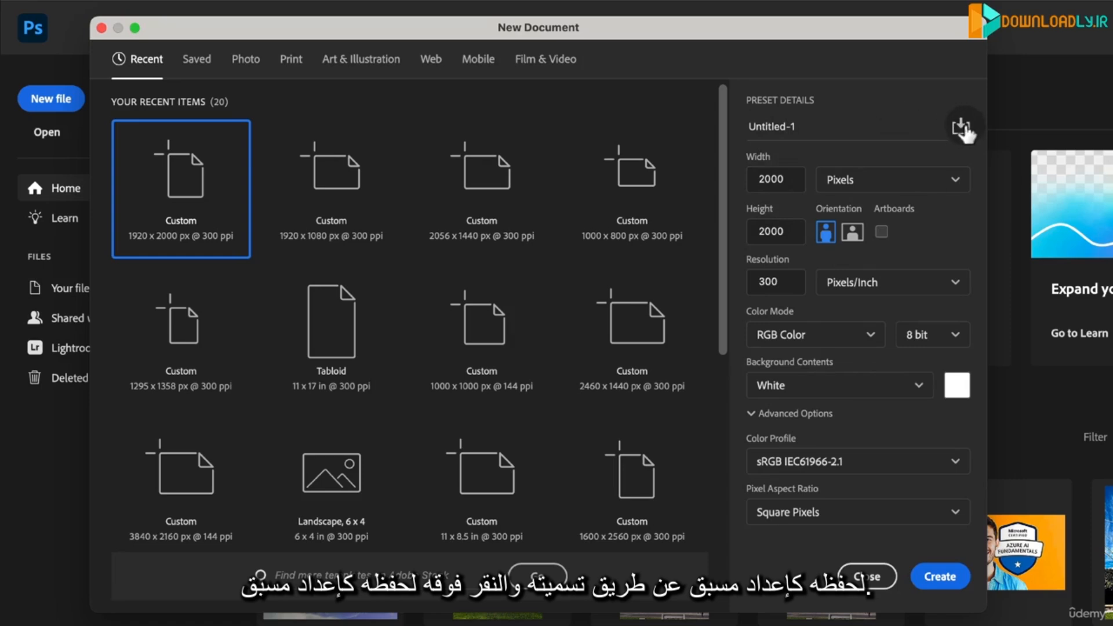
{"action": "left_click", "coordinate": [951, 582]}
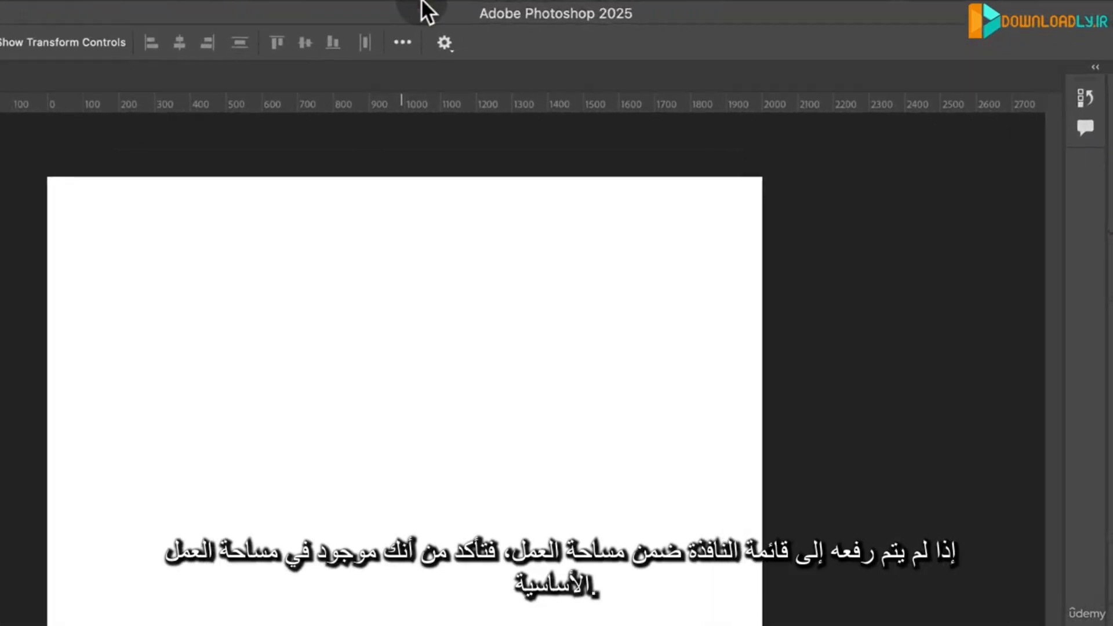
- Check the list of available workspaces to see which one is active
{"action": "mouse_move", "coordinate": [470, 2]}
{"action": "left_click", "coordinate": [411, 13]}
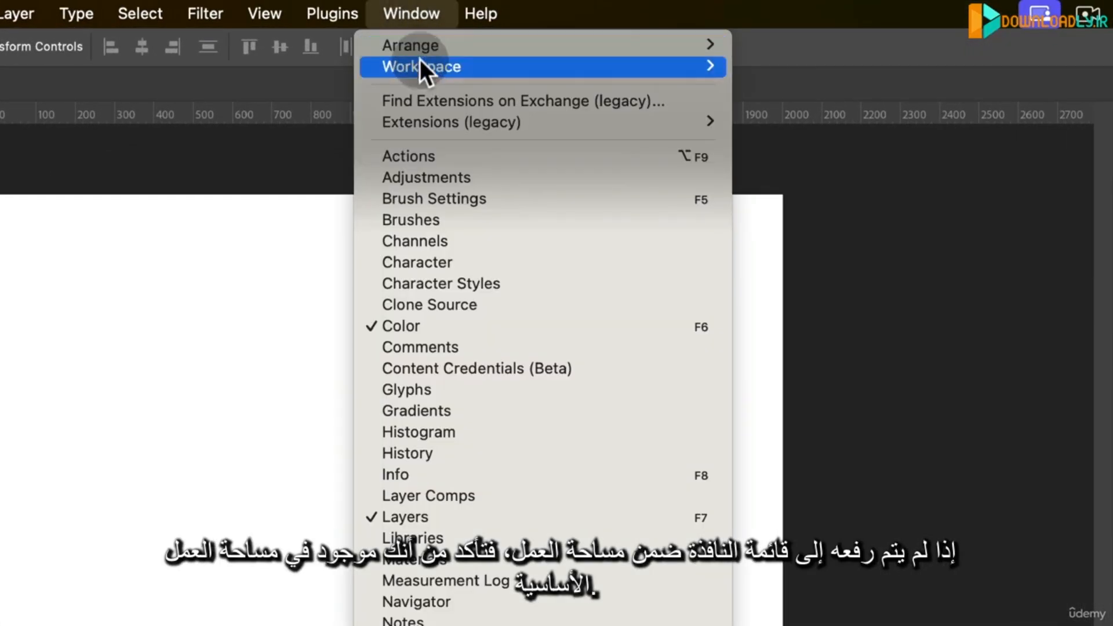
{"action": "mouse_move", "coordinate": [423, 62]}
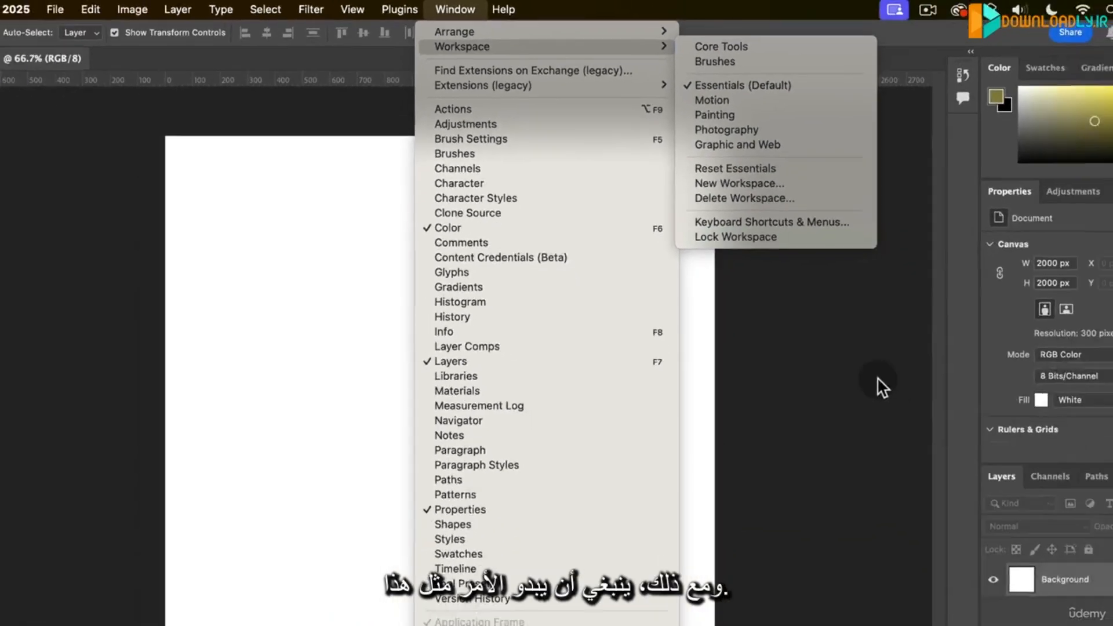
{"action": "left_click", "coordinate": [1035, 540]}
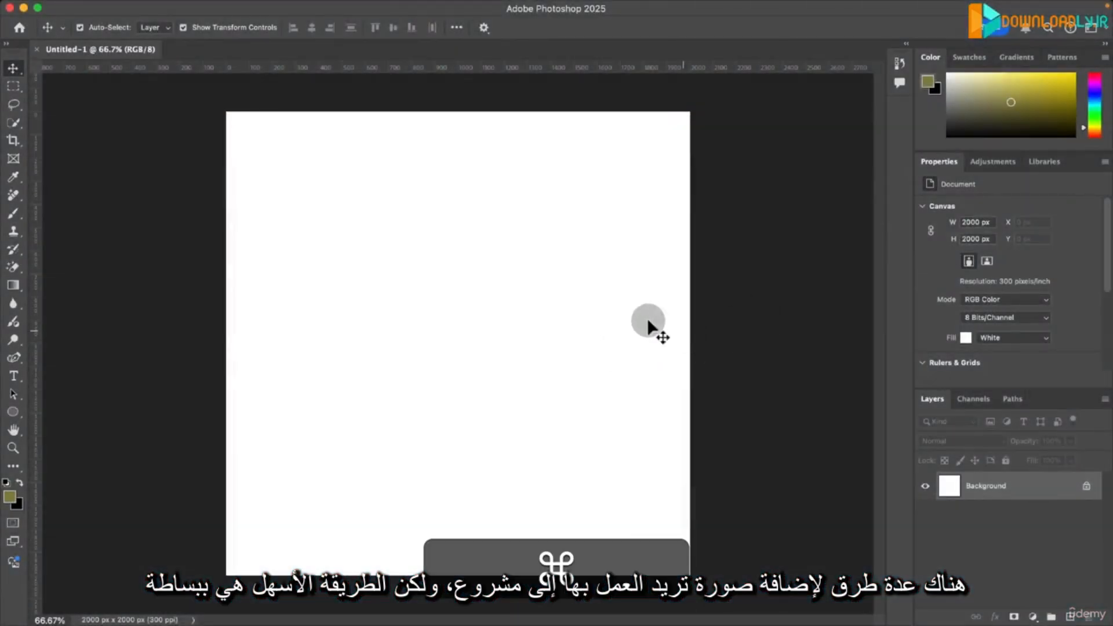
- Switch to Finder and place Meditating 1.jpg from the Resources folder onto the Photoshop canvas
{"action": "key", "text": "super+Tab"}
{"action": "key", "text": "super+Tab"}
{"action": "key", "text": "super+Tab"}
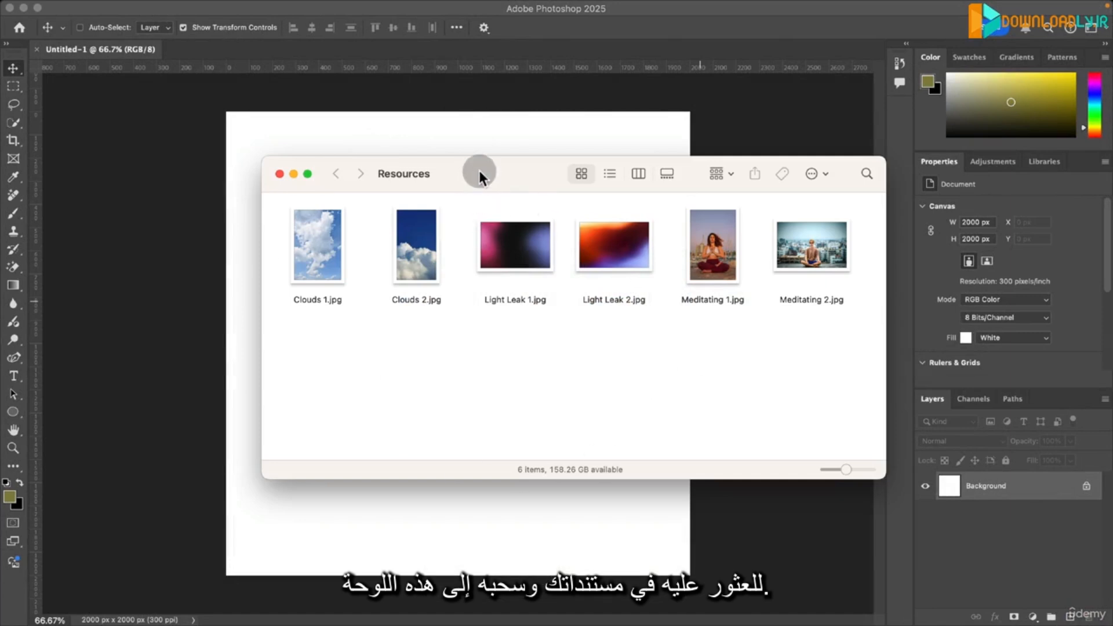
{"action": "left_click_drag", "start_coordinate": [479, 171], "coordinate": [688, 182]}
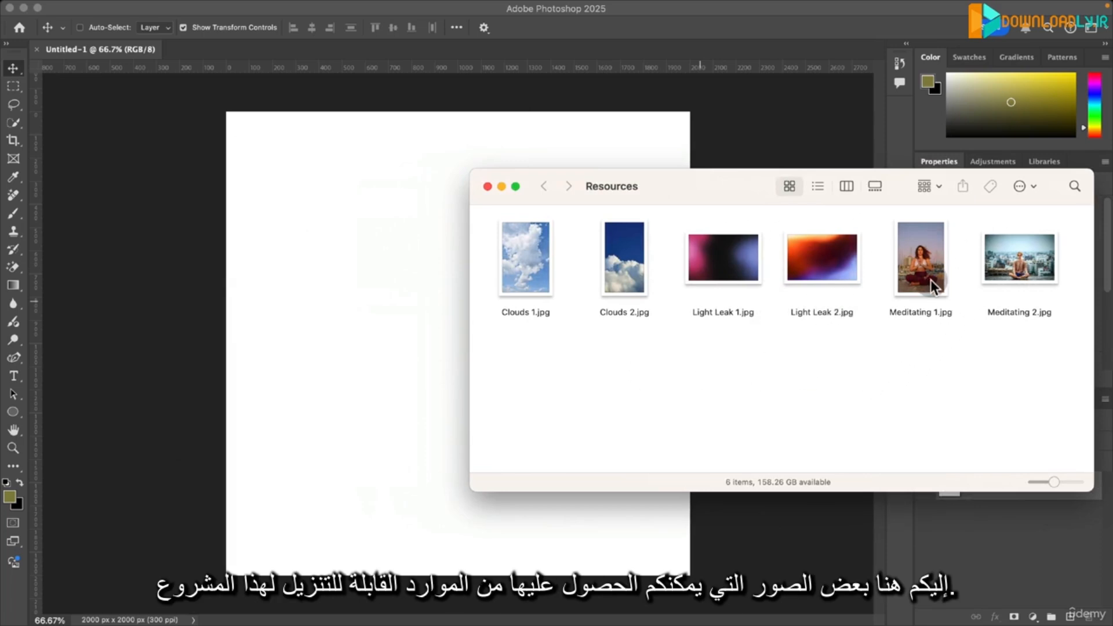
{"action": "left_click_drag", "start_coordinate": [931, 279], "coordinate": [365, 280]}
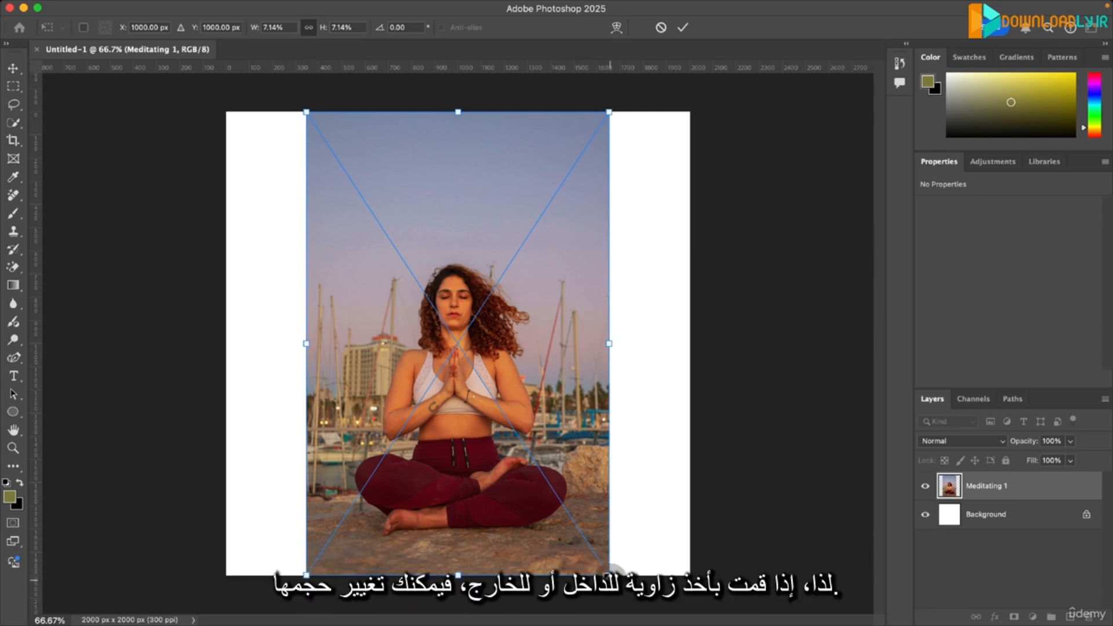
- Scale the placed portrait to about 5.79% from its centre, trying out a horizontal stretch and a rotation before committing the placement
{"action": "left_click_drag", "start_coordinate": [614, 571], "coordinate": [580, 530]}
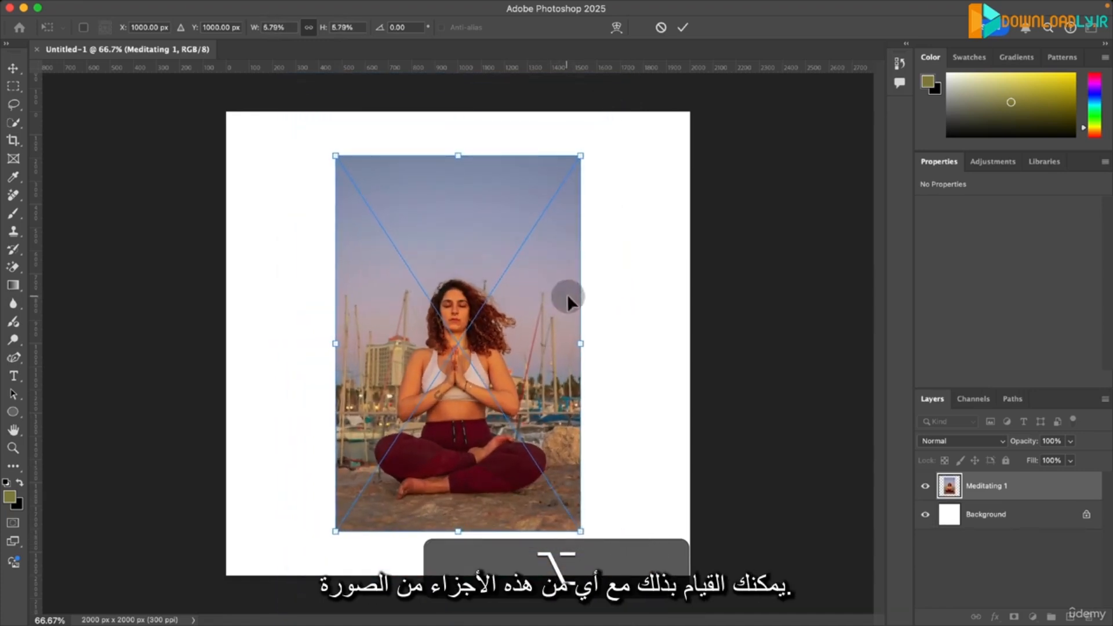
{"action": "left_click_drag", "start_coordinate": [587, 348], "coordinate": [708, 354]}
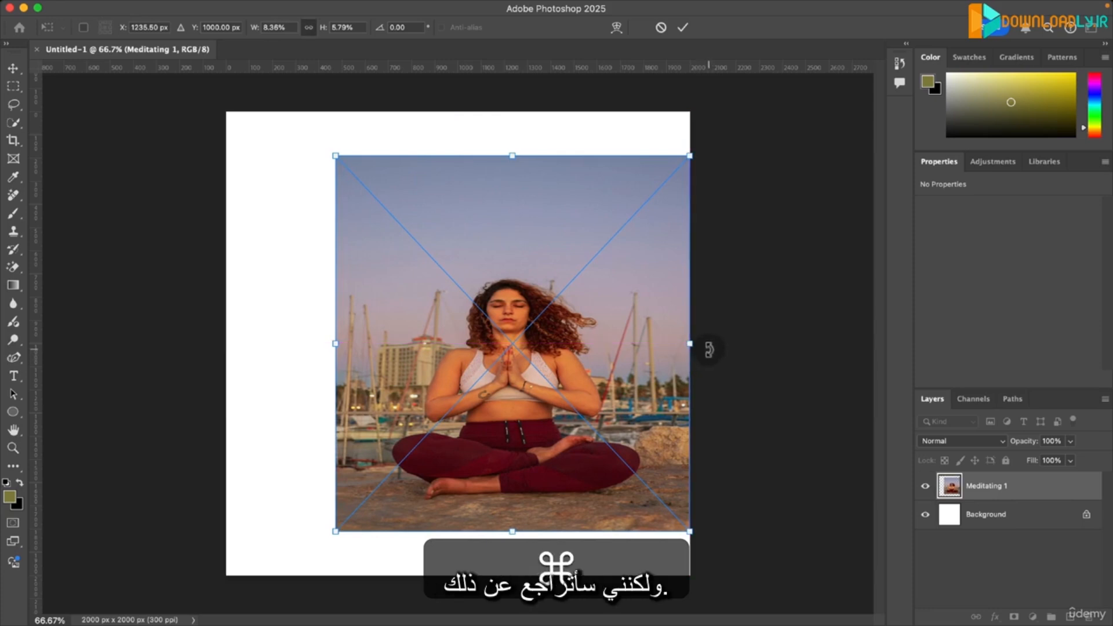
{"action": "key", "text": "super+z"}
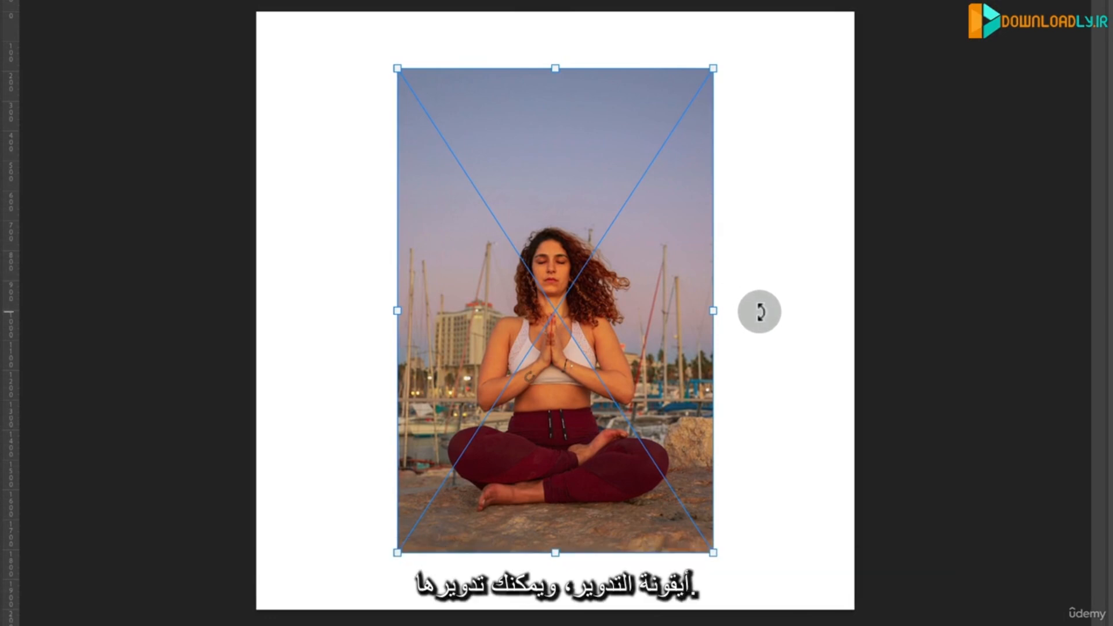
{"action": "left_click_drag", "start_coordinate": [759, 311], "coordinate": [805, 315]}
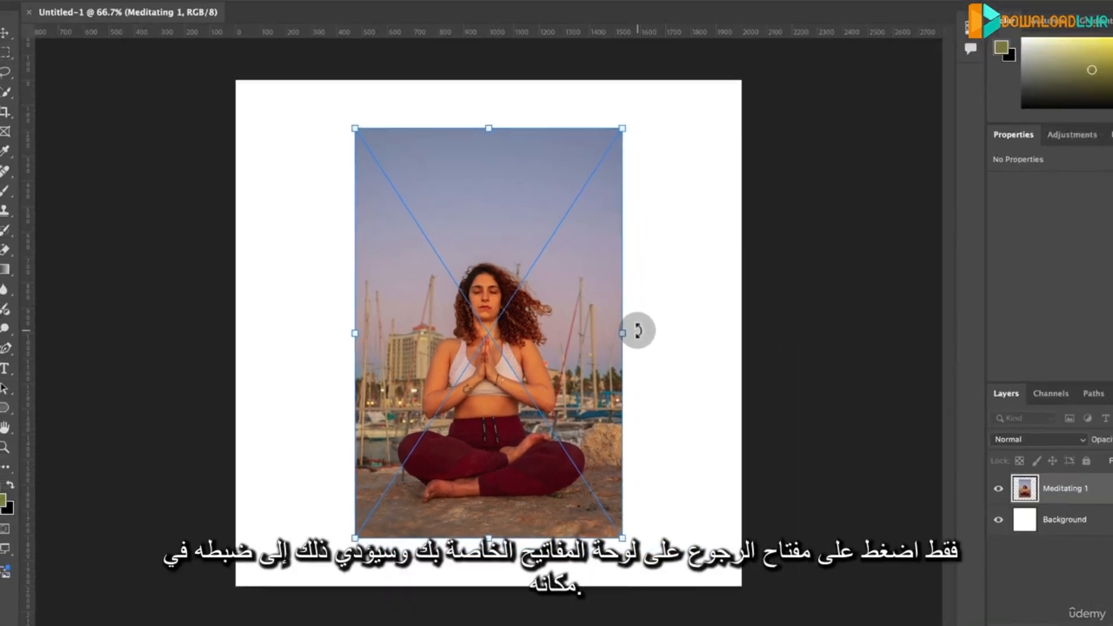
{"action": "key", "text": "Return"}
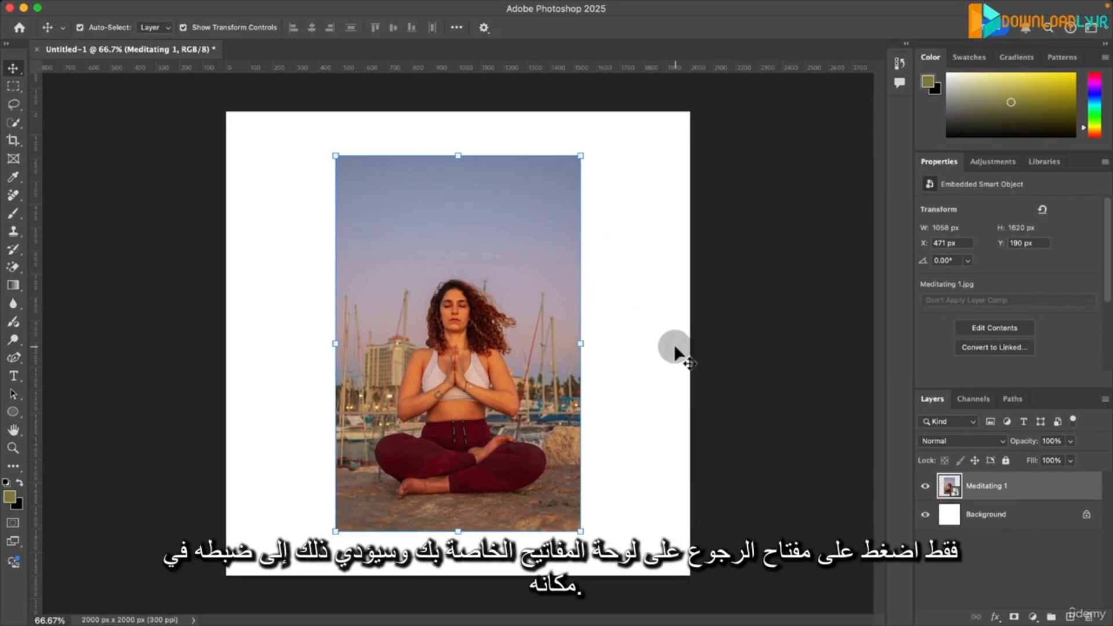
- Place Clouds 2.jpg from the Resources folder, scaled to about 23.91% to cover the canvas, and move its layer below Meditating 1
{"action": "key", "text": "super+Tab"}
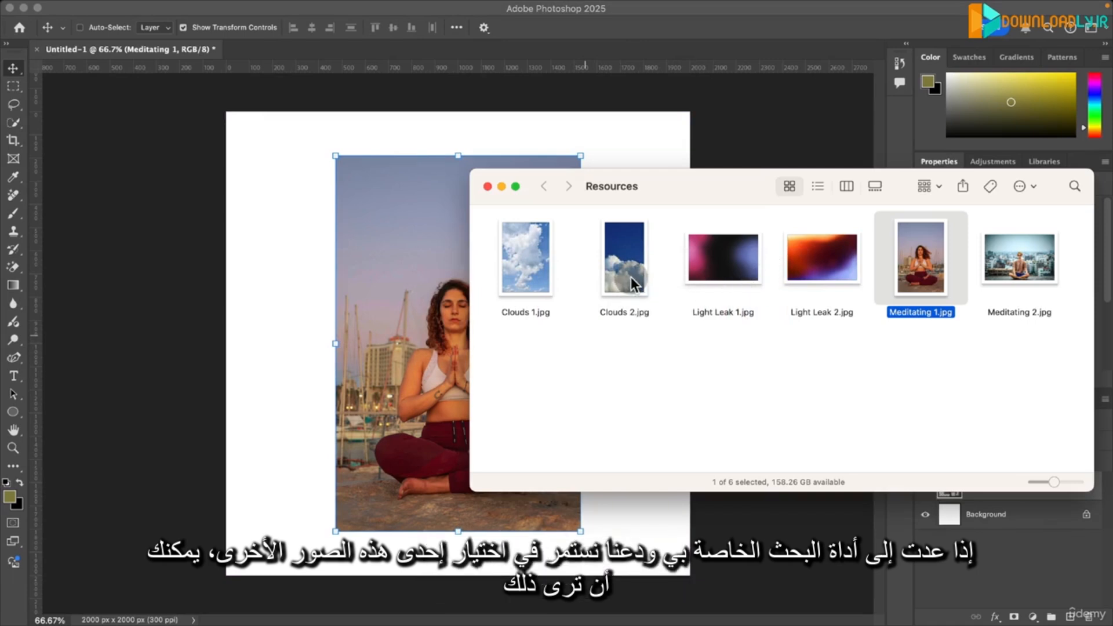
{"action": "left_click_drag", "start_coordinate": [631, 277], "coordinate": [255, 300]}
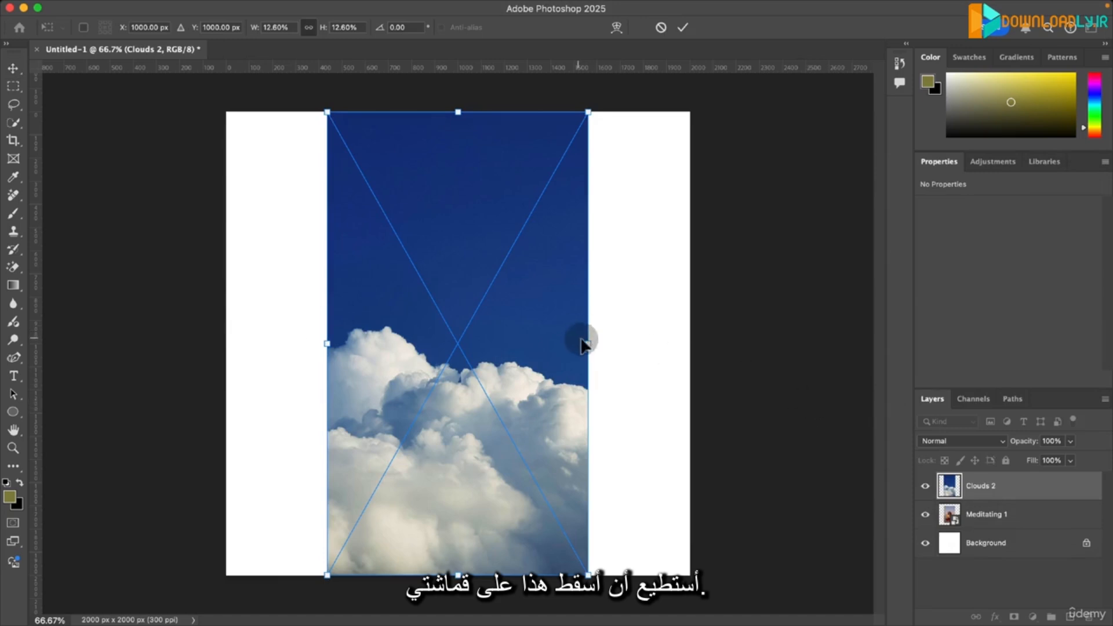
{"action": "left_click_drag", "start_coordinate": [588, 342], "coordinate": [705, 359]}
{"action": "key", "text": "alt"}
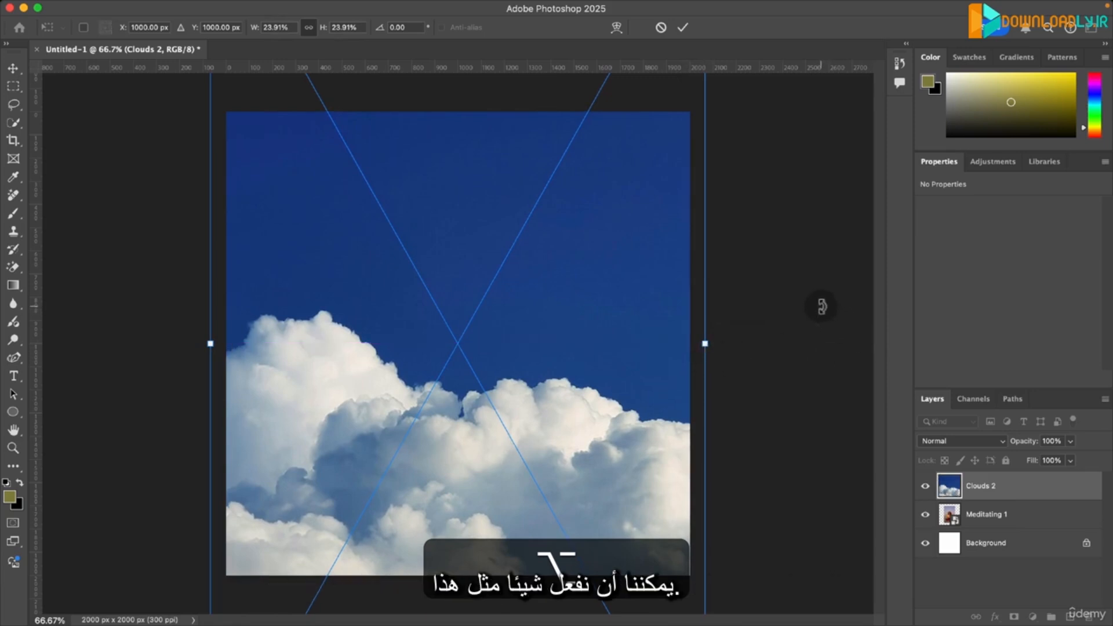
{"action": "key", "text": "Return"}
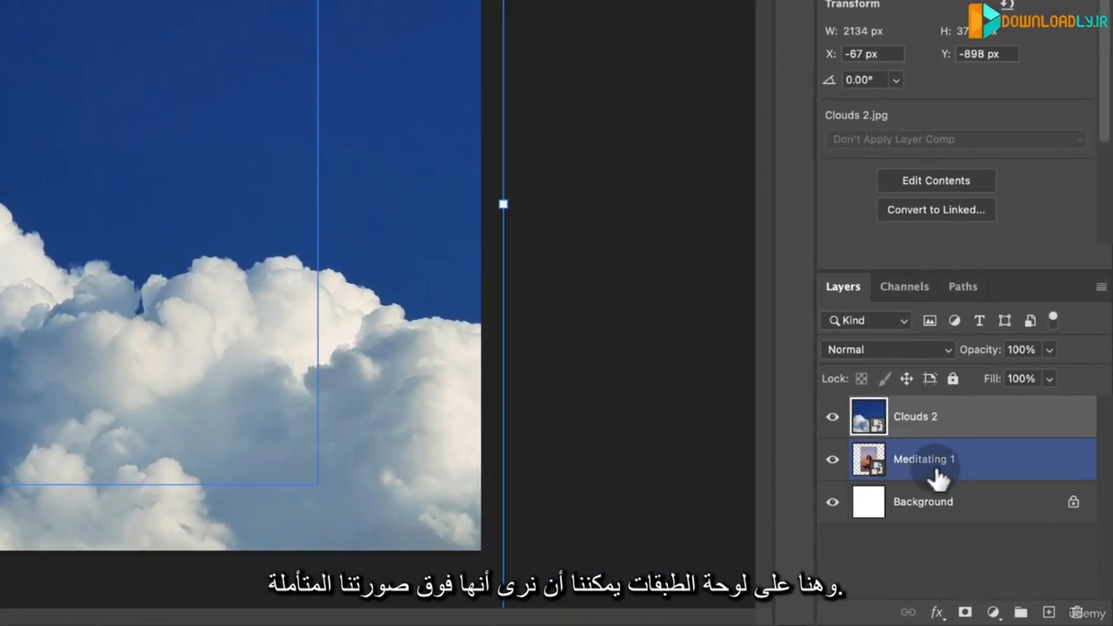
{"action": "left_click_drag", "start_coordinate": [927, 432], "coordinate": [939, 477]}
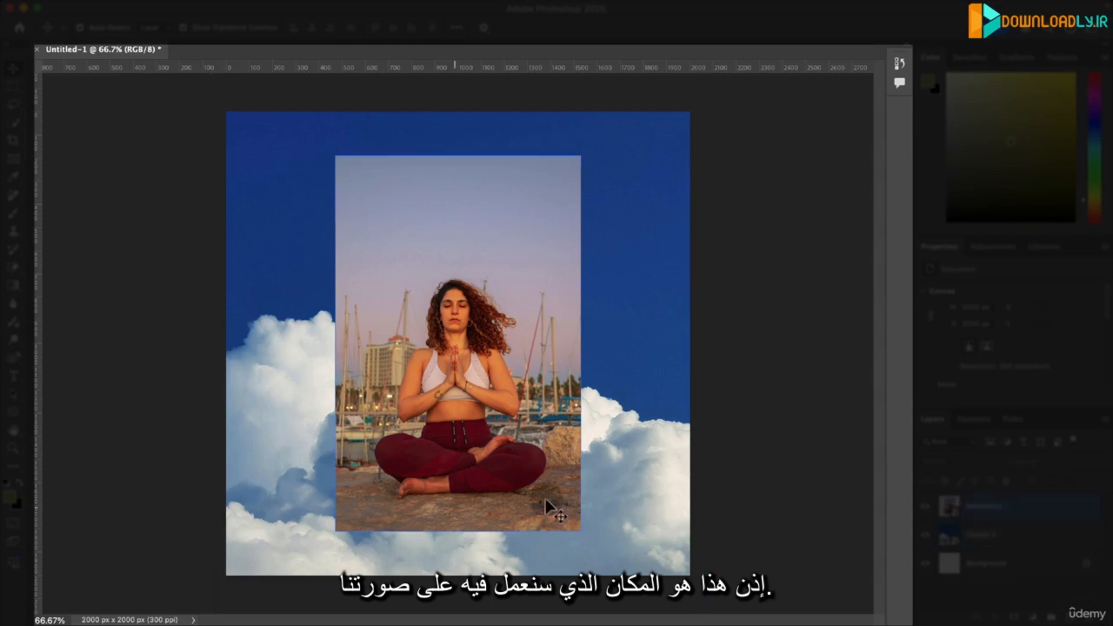
{"action": "left_click", "coordinate": [331, 326]}
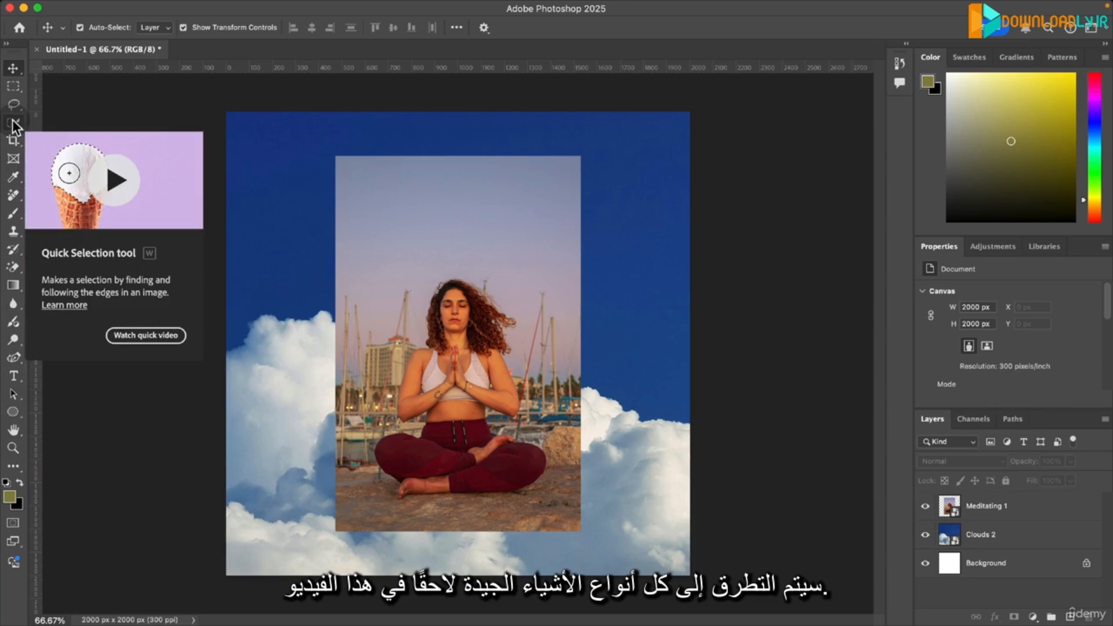
{"action": "left_click", "coordinate": [264, 192]}
{"action": "left_click", "coordinate": [96, 188]}
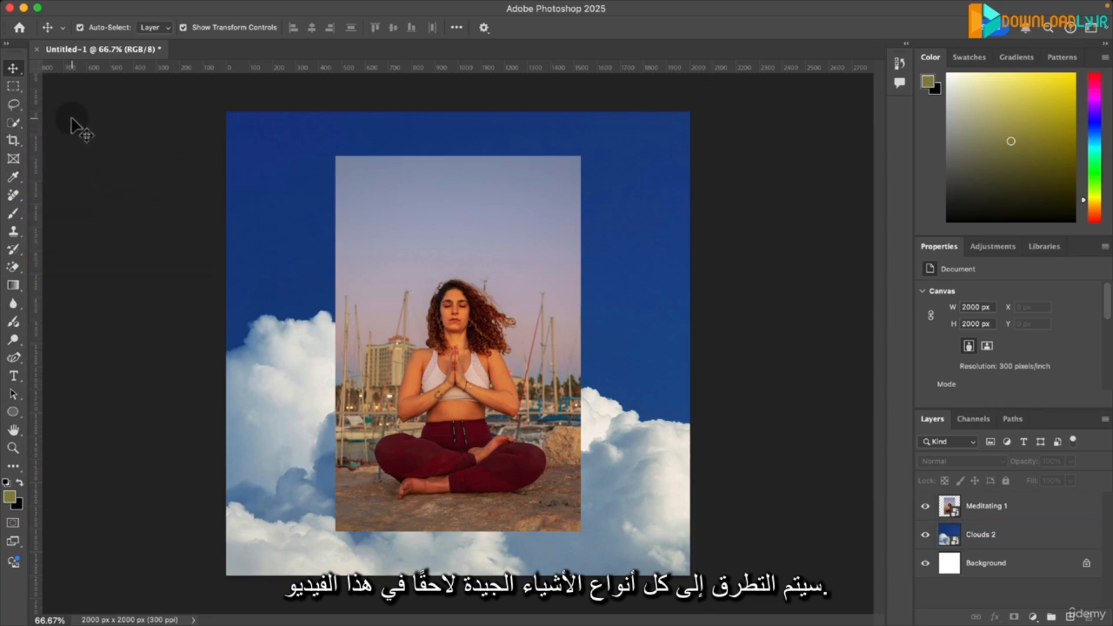
{"action": "left_click", "coordinate": [362, 87]}
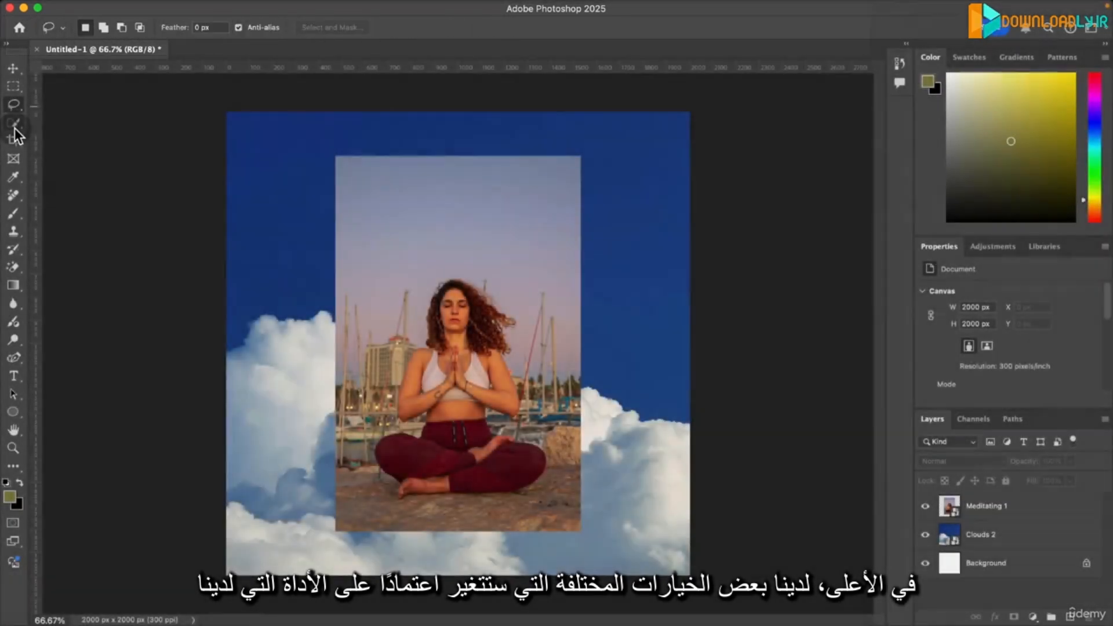
- Compare the options offered by the Quick Selection, Crop and Eyedropper tools
{"action": "left_click", "coordinate": [14, 124]}
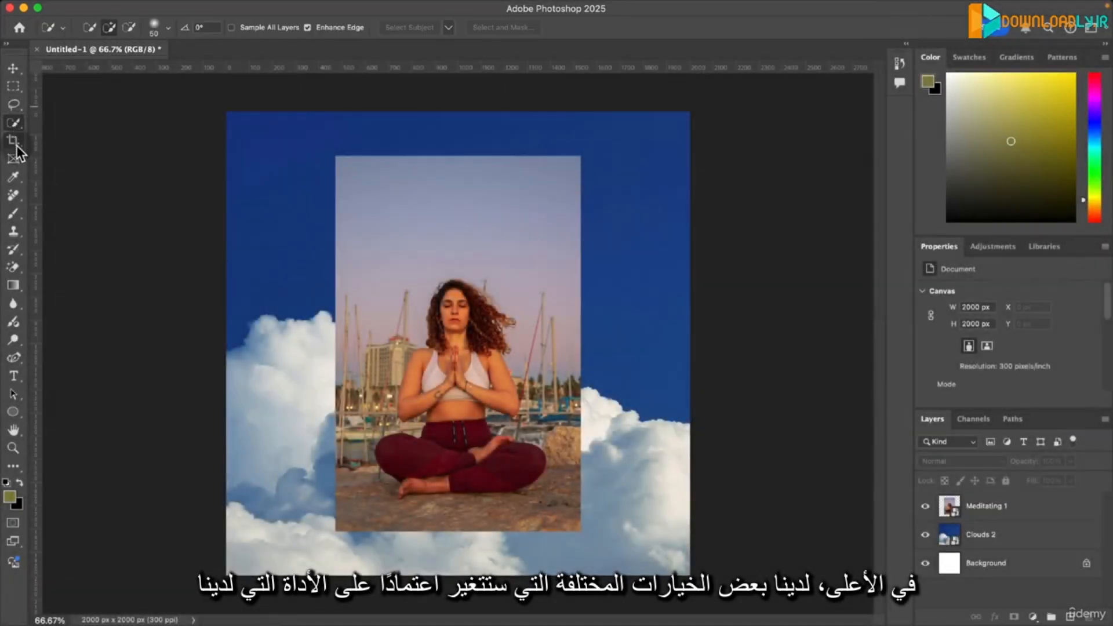
{"action": "left_click", "coordinate": [13, 141]}
{"action": "left_click", "coordinate": [13, 178]}
- Return to the Move tool and select the Meditating 1 image directly on the canvas
{"action": "left_click", "coordinate": [13, 68]}
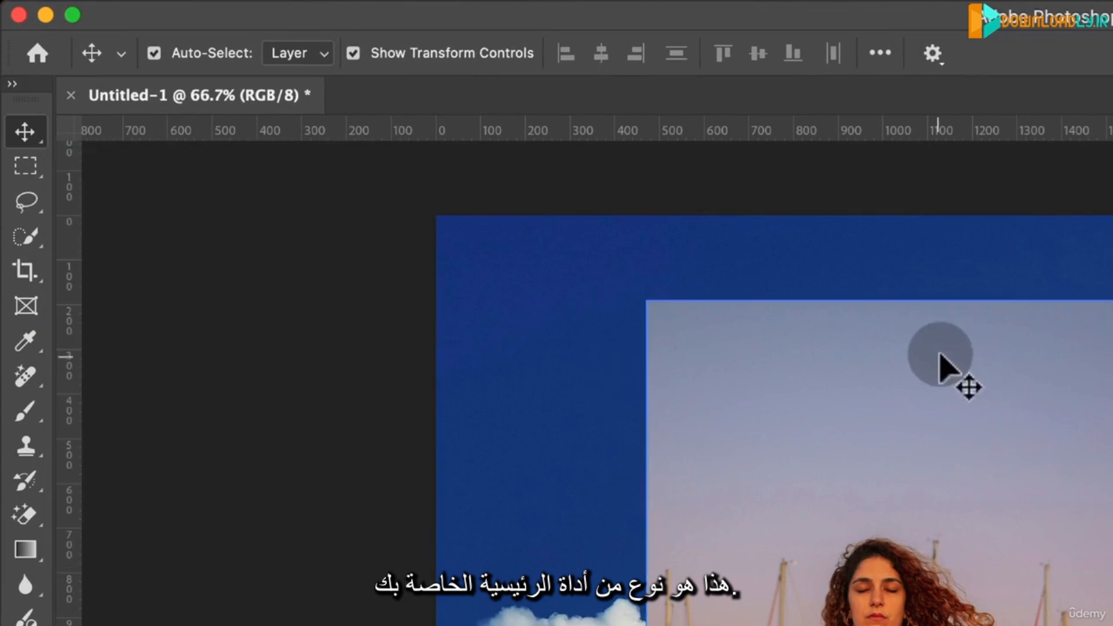
{"action": "left_click", "coordinate": [803, 423]}
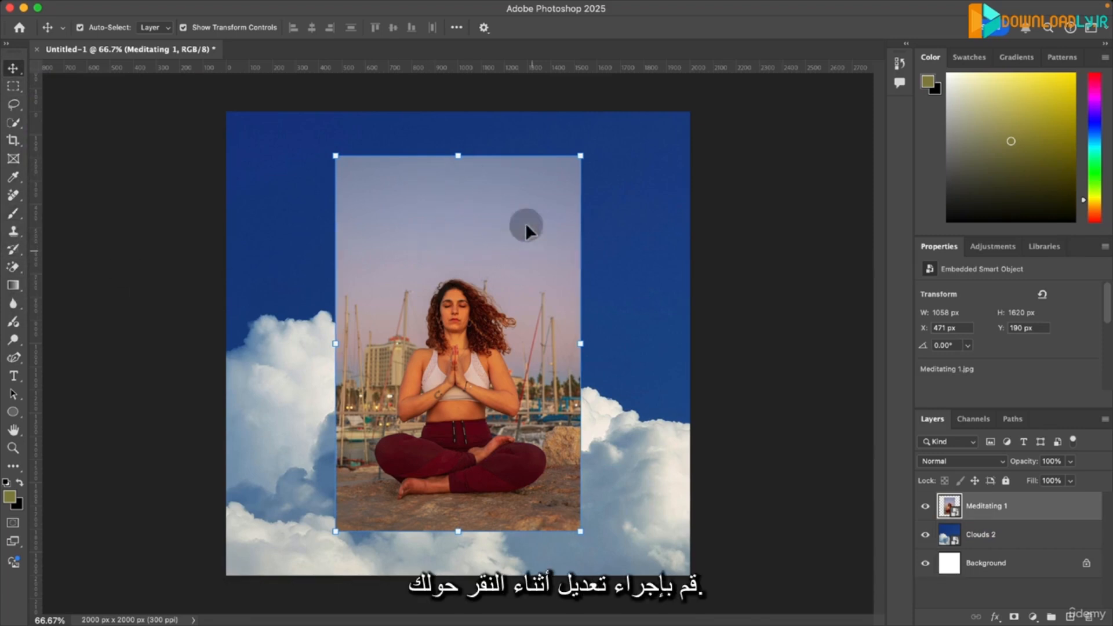
{"action": "left_click", "coordinate": [238, 210]}
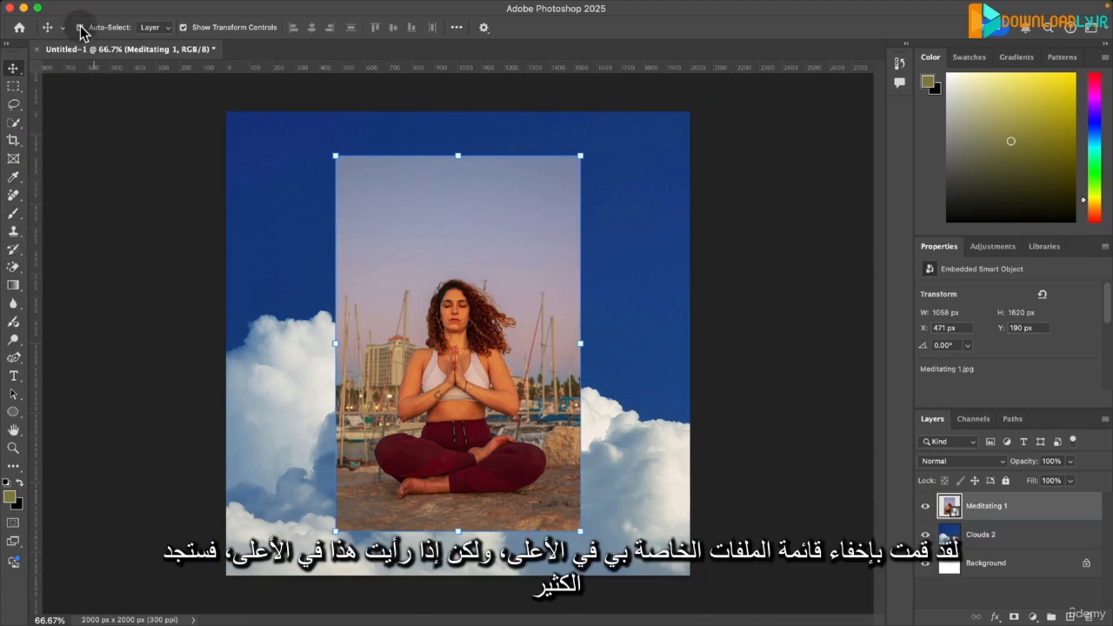
- Look through the editing, layer, plugin and window commands, including the window arrangement options and the list of available panels
{"action": "mouse_move", "coordinate": [62, 3]}
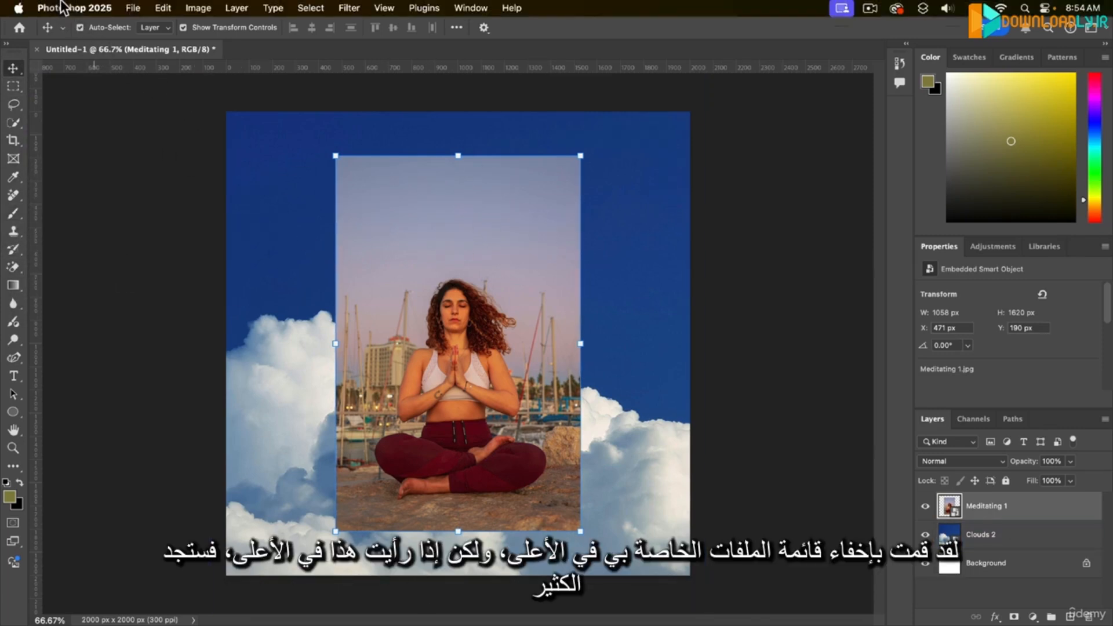
{"action": "left_click", "coordinate": [135, 8]}
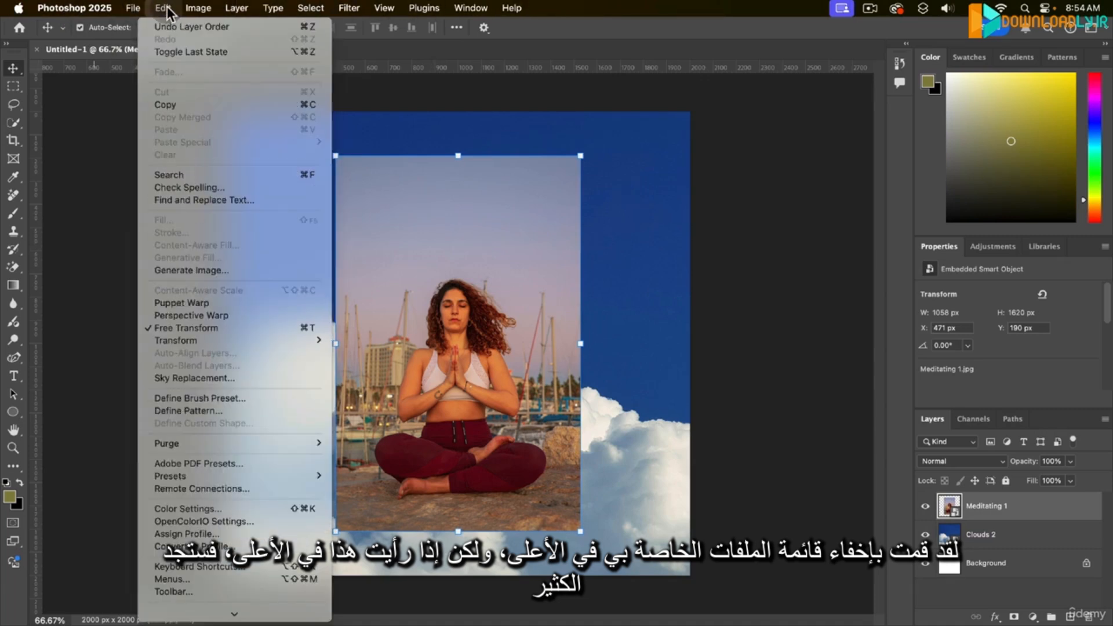
{"action": "mouse_move", "coordinate": [186, 9]}
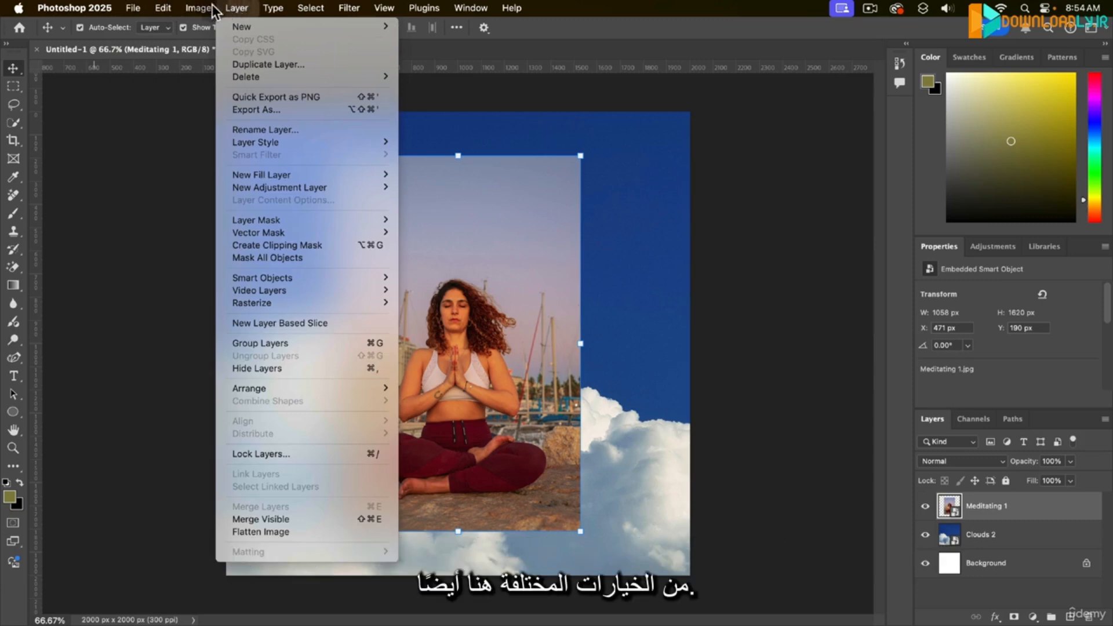
{"action": "mouse_move", "coordinate": [267, 10]}
{"action": "mouse_move", "coordinate": [356, 12]}
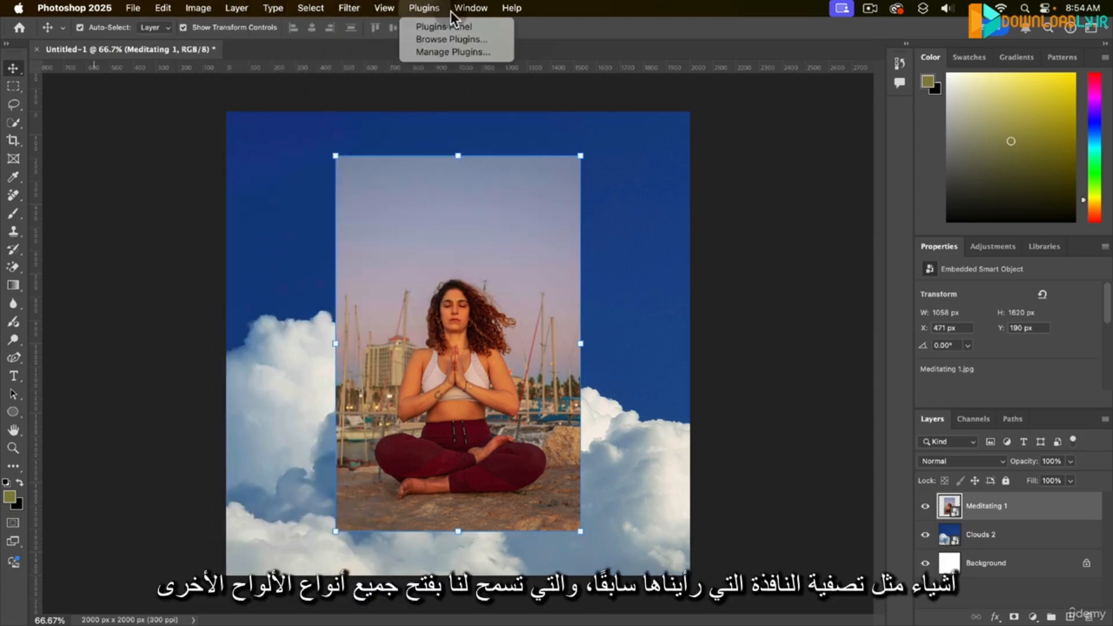
{"action": "mouse_move", "coordinate": [460, 12]}
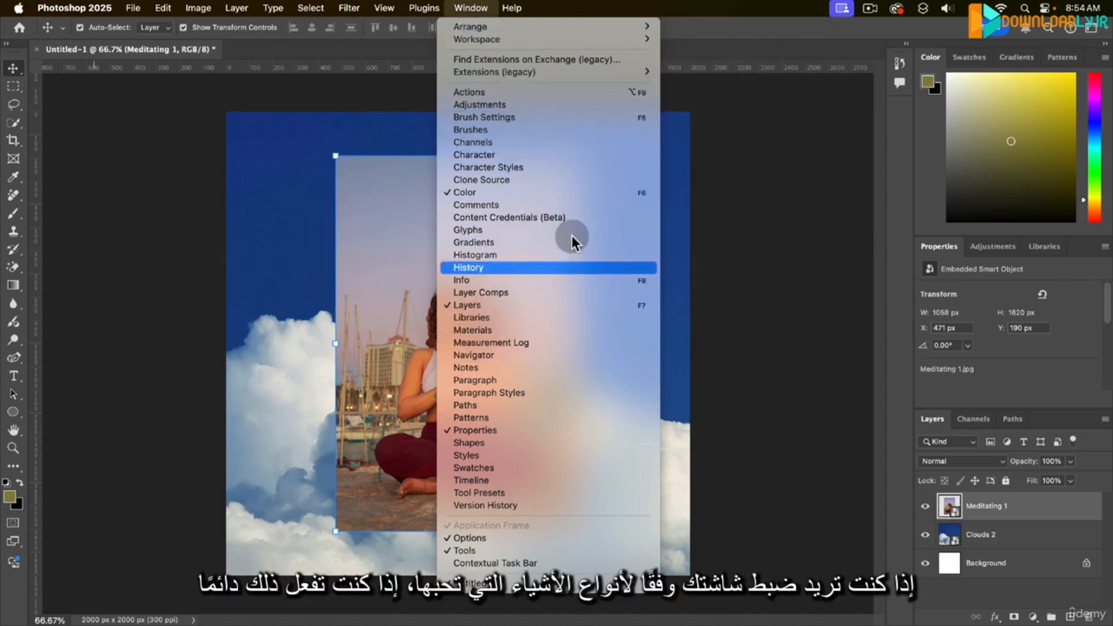
{"action": "left_click", "coordinate": [1003, 88]}
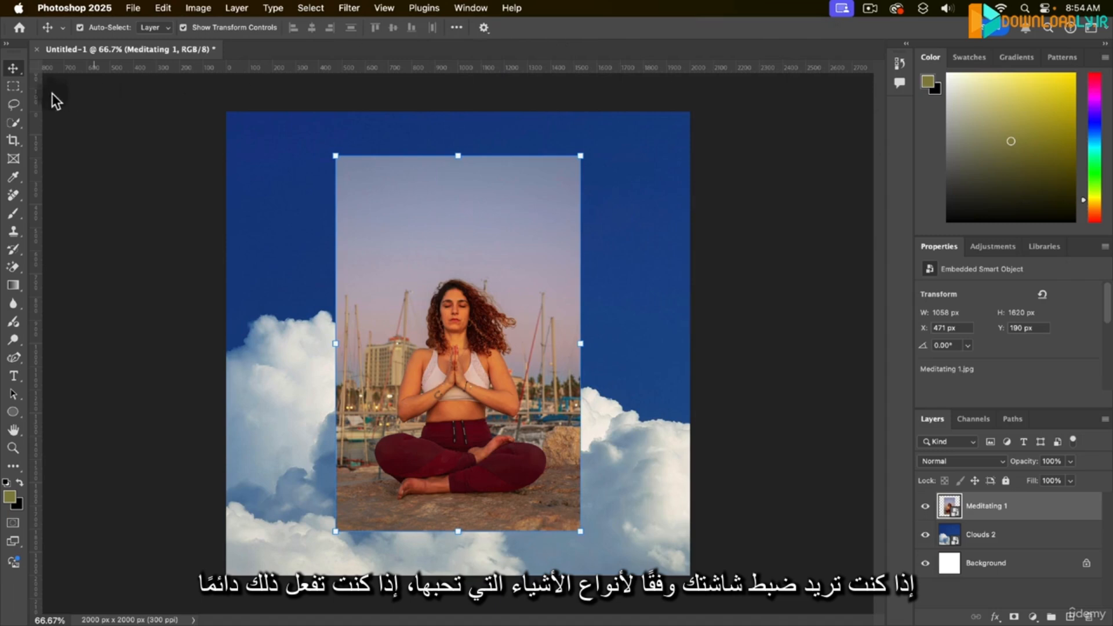
{"action": "left_click", "coordinate": [512, 8]}
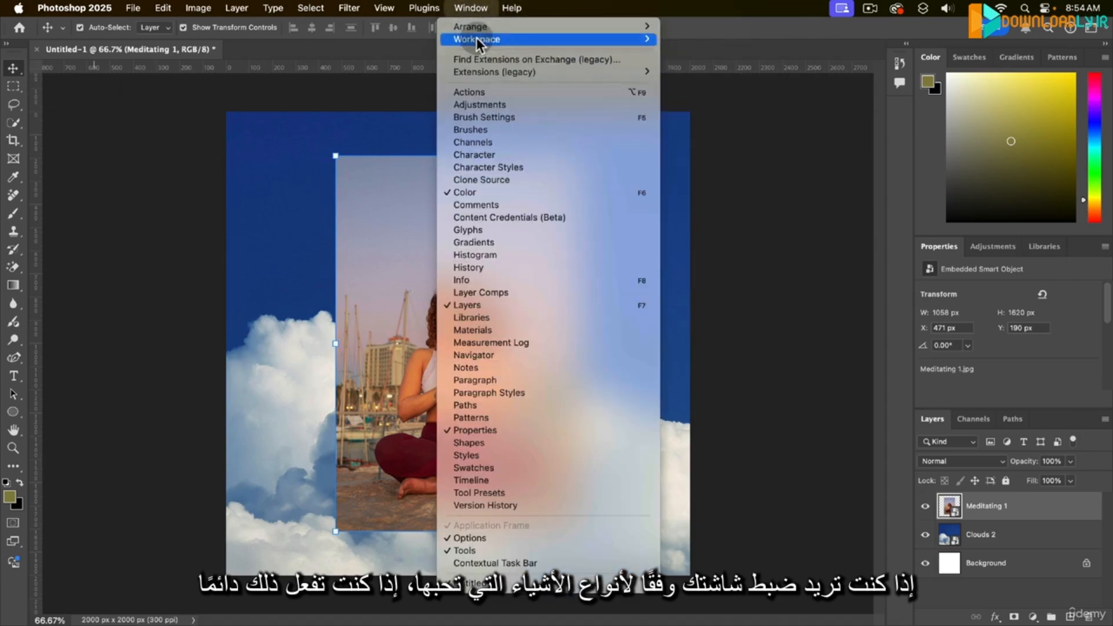
{"action": "mouse_move", "coordinate": [478, 39]}
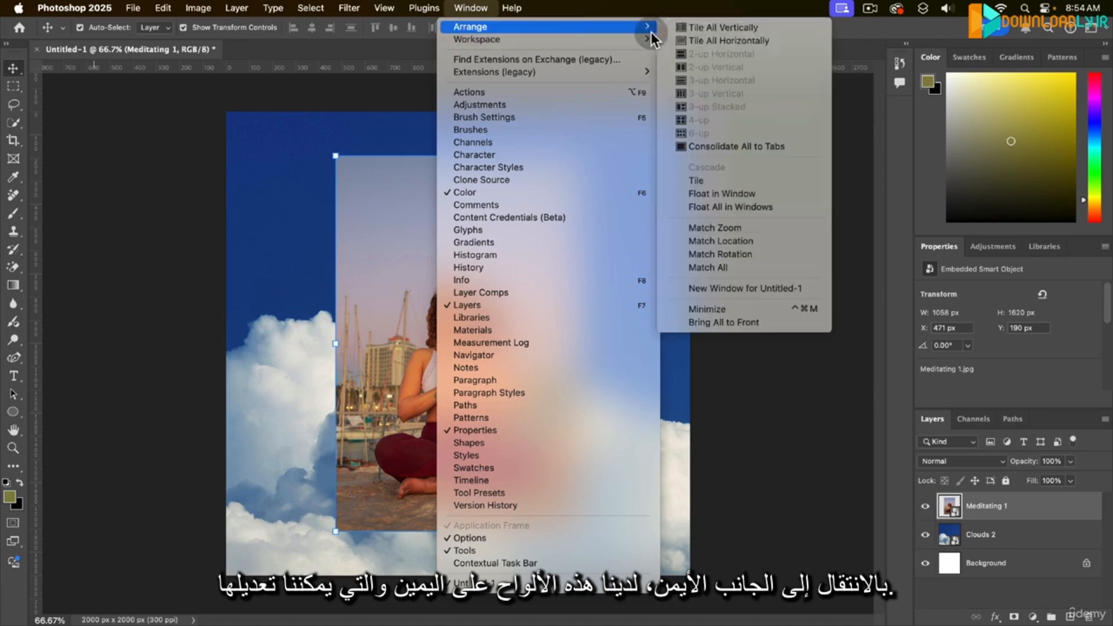
{"action": "left_click", "coordinate": [920, 137]}
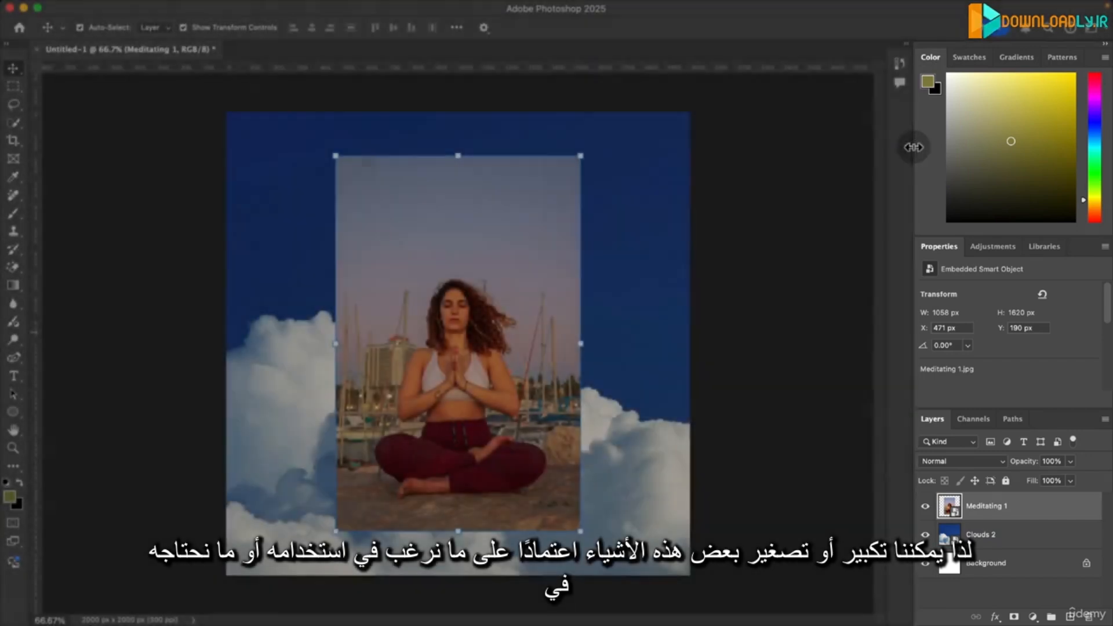
- Widen the panel dock and give Layers more height by shrinking the Color and Properties panels
{"action": "left_click_drag", "start_coordinate": [916, 146], "coordinate": [870, 143]}
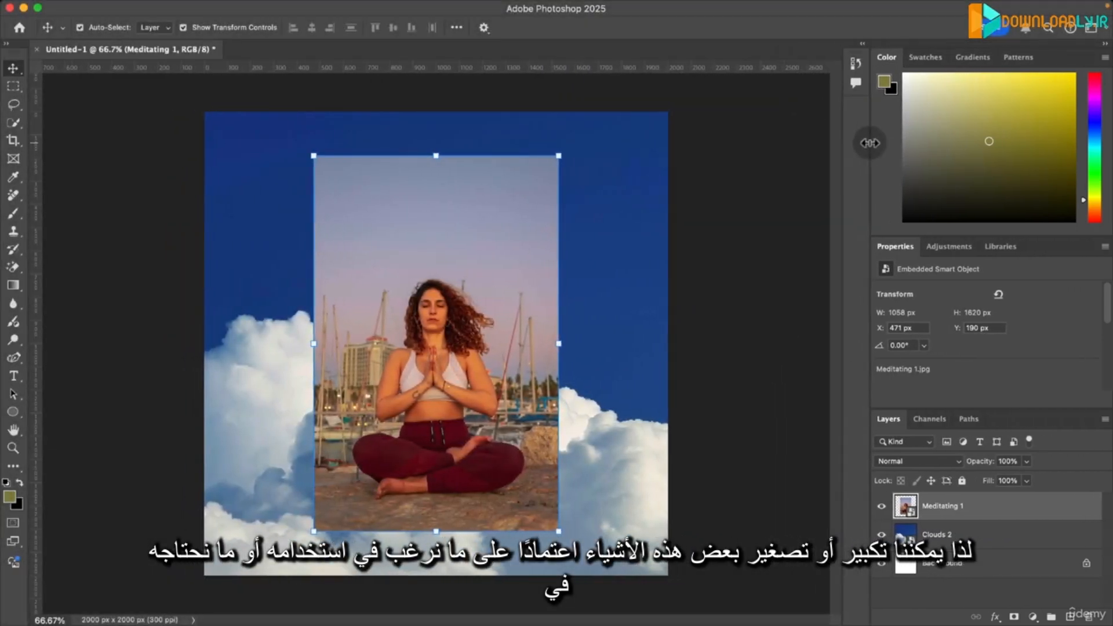
{"action": "left_click_drag", "start_coordinate": [908, 235], "coordinate": [904, 191]}
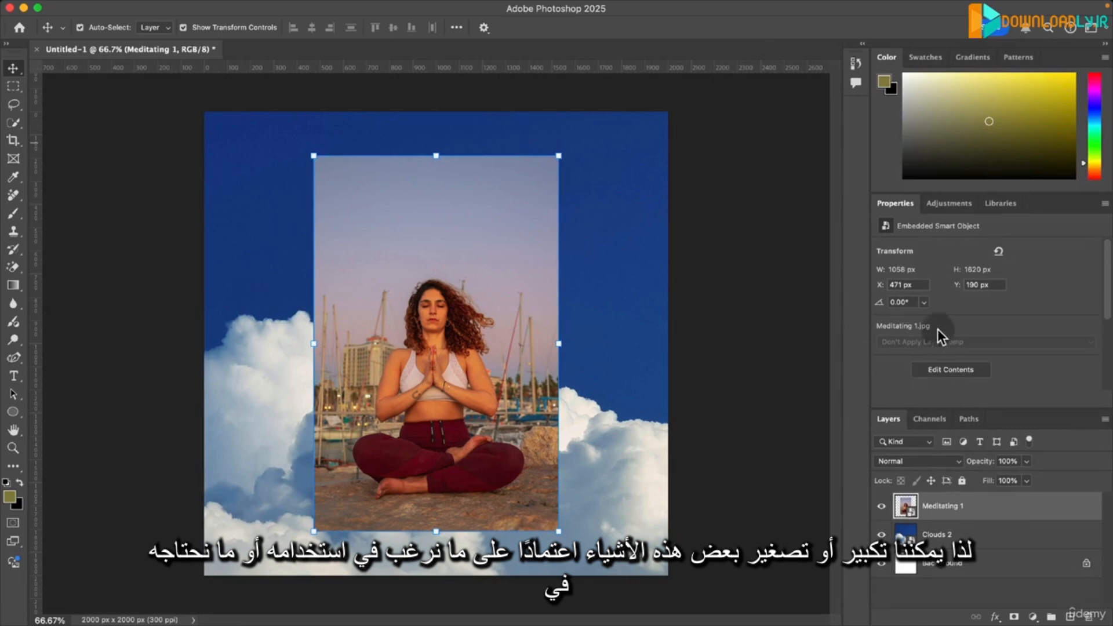
{"action": "left_click_drag", "start_coordinate": [902, 406], "coordinate": [907, 367]}
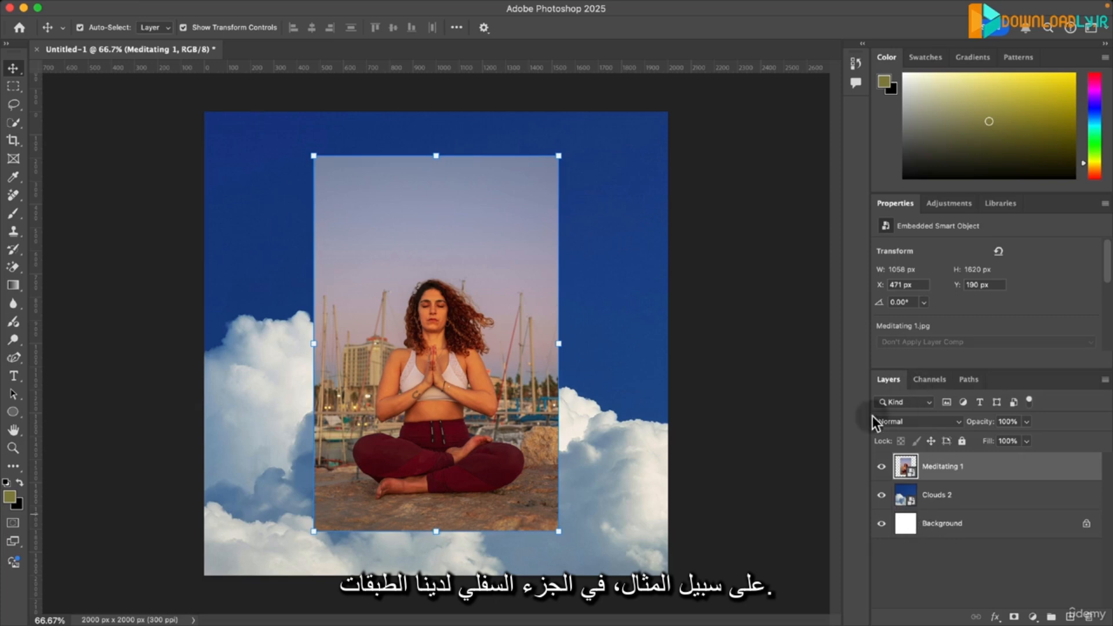
{"action": "left_click_drag", "start_coordinate": [899, 364], "coordinate": [900, 318]}
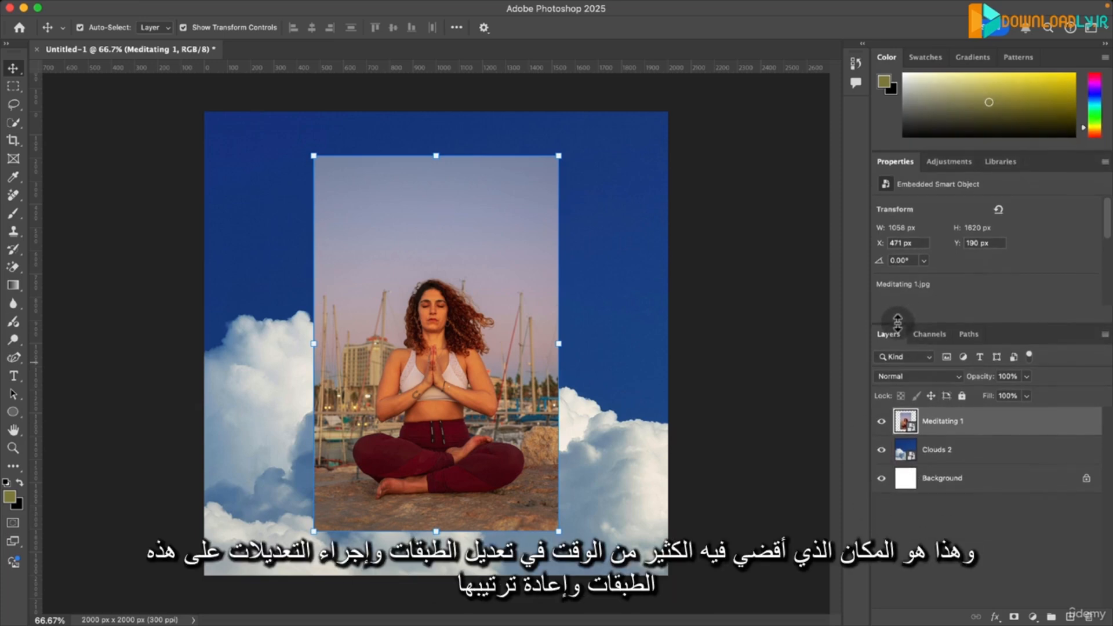
- Examine the fill and adjustment layer types offered for the Meditating 1 layer, without adding one
{"action": "left_click", "coordinate": [1019, 452]}
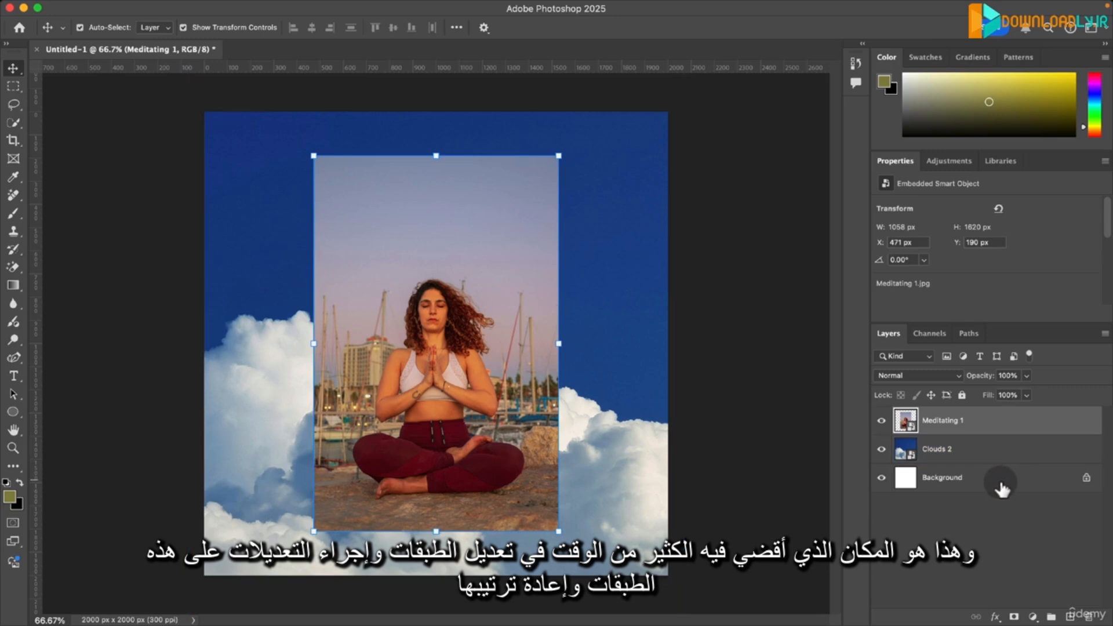
{"action": "left_click", "coordinate": [1032, 617]}
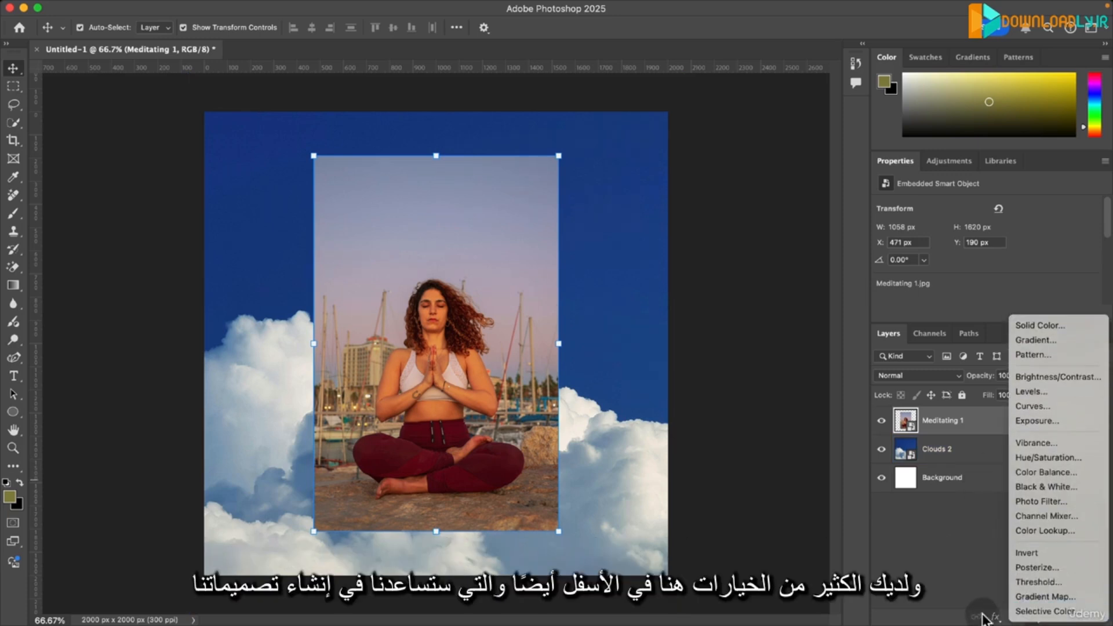
{"action": "left_click", "coordinate": [944, 561]}
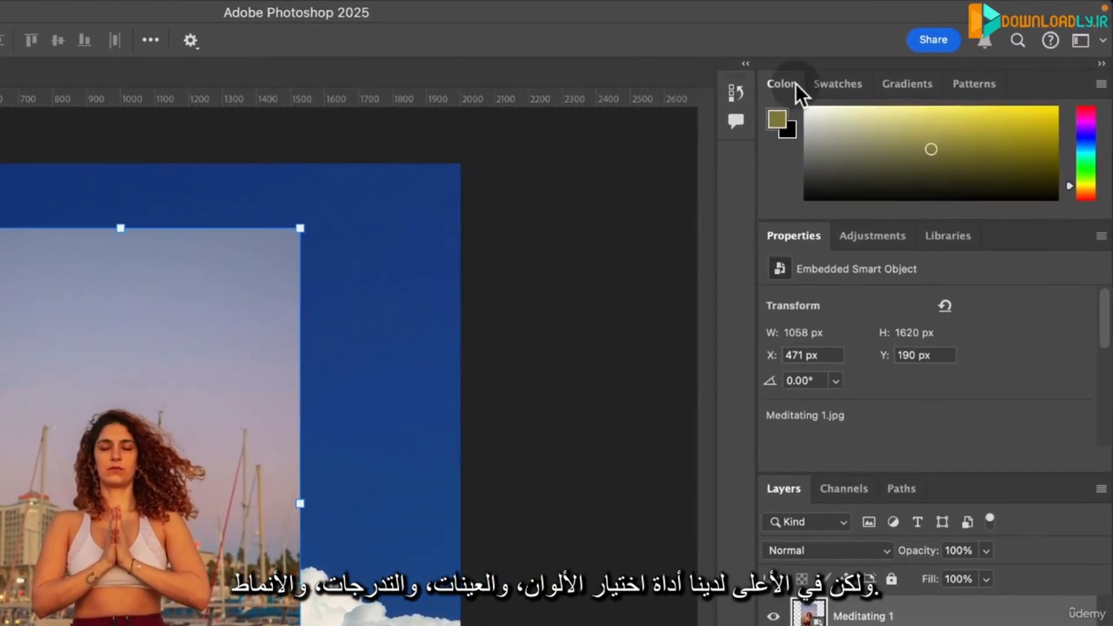
- Look through the Swatches, Gradients and Patterns panels and return to the Color panel
{"action": "left_click", "coordinate": [839, 83]}
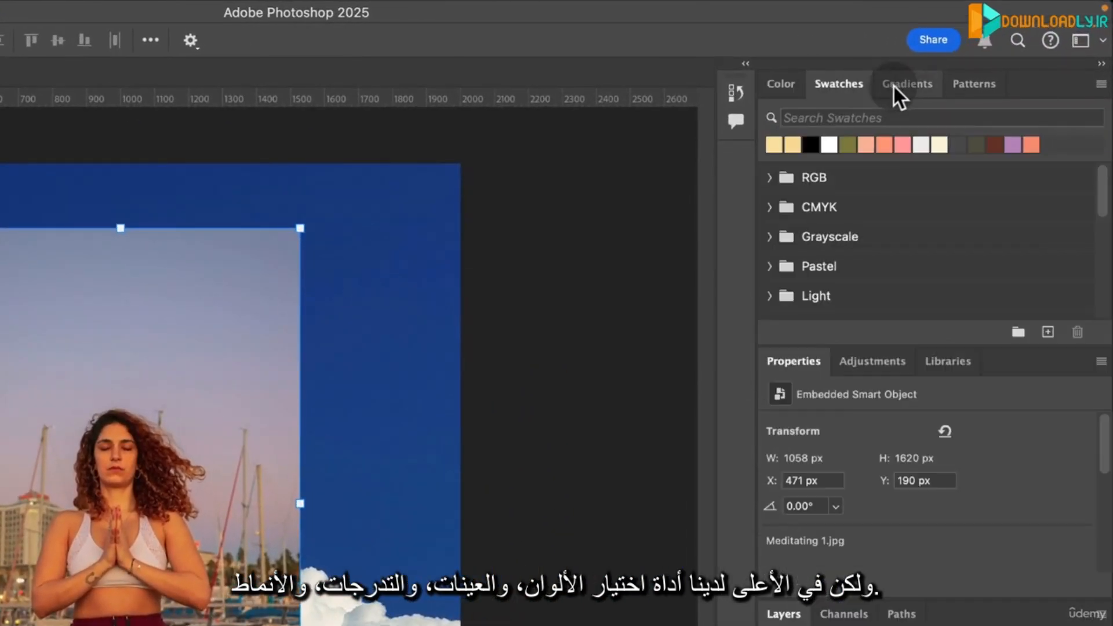
{"action": "left_click", "coordinate": [908, 84]}
{"action": "left_click", "coordinate": [962, 83]}
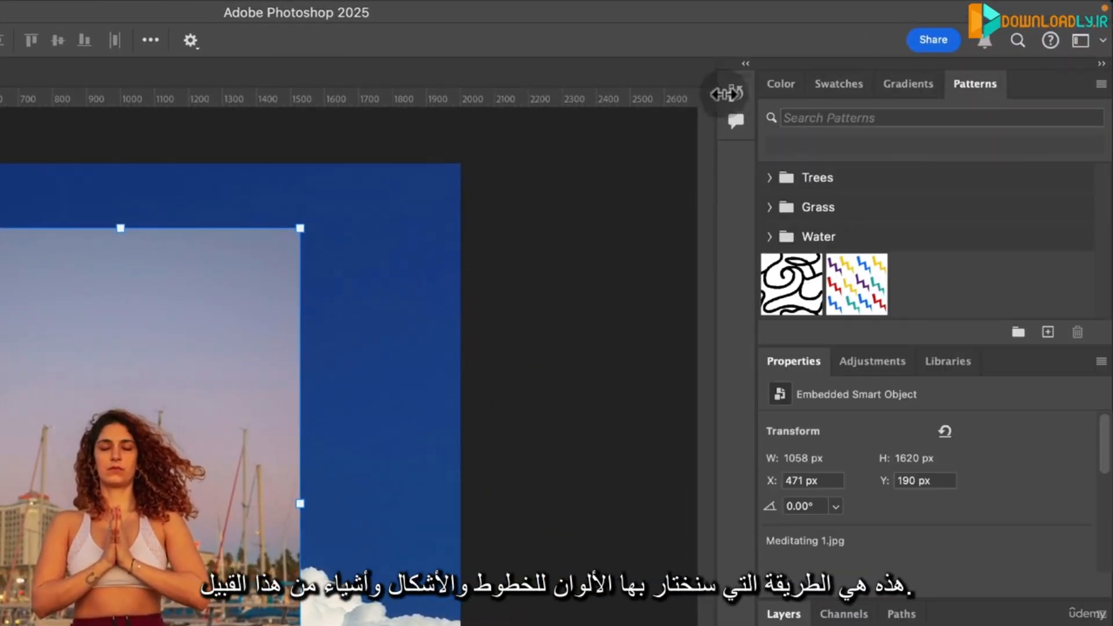
{"action": "left_click", "coordinate": [790, 88]}
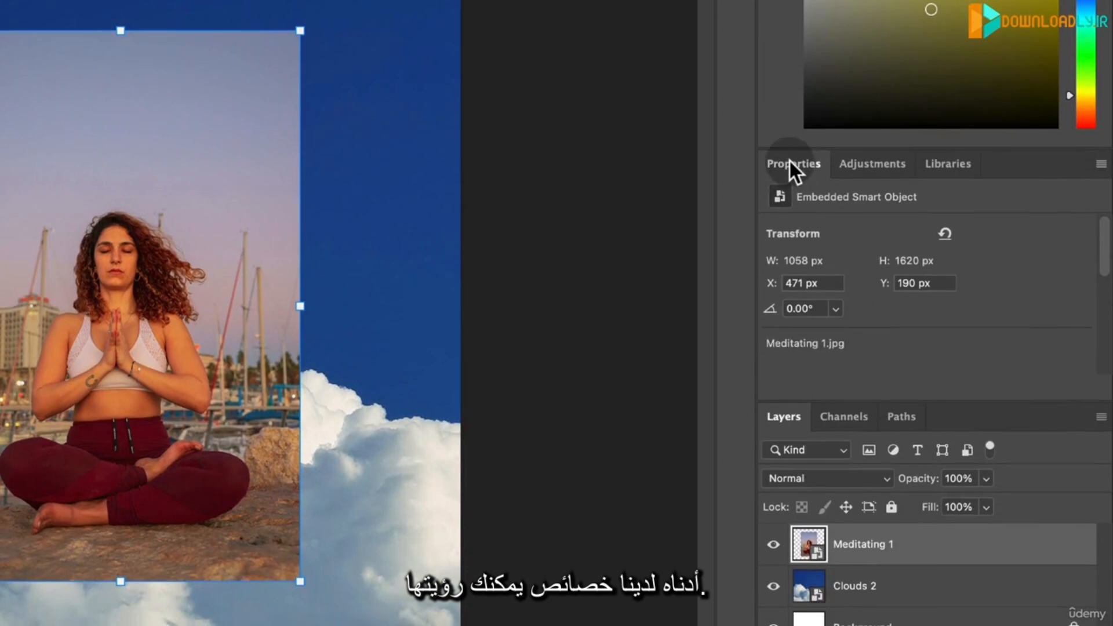
- Select the Clouds 2 layer to view its properties, and close the Properties panel
{"action": "left_click", "coordinate": [863, 583]}
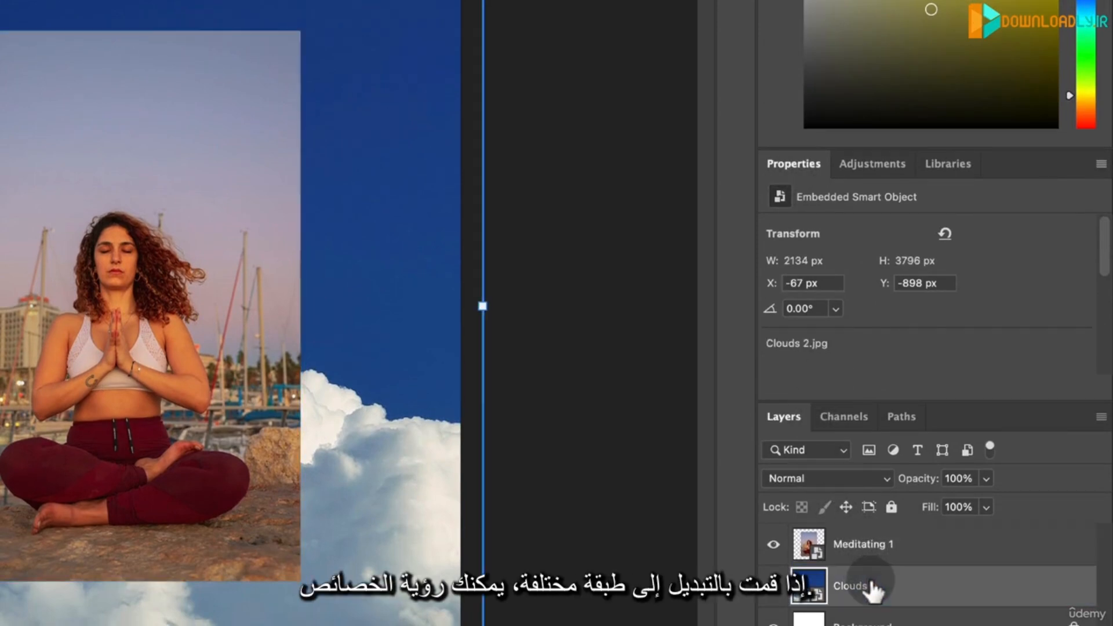
{"action": "left_click", "coordinate": [869, 587]}
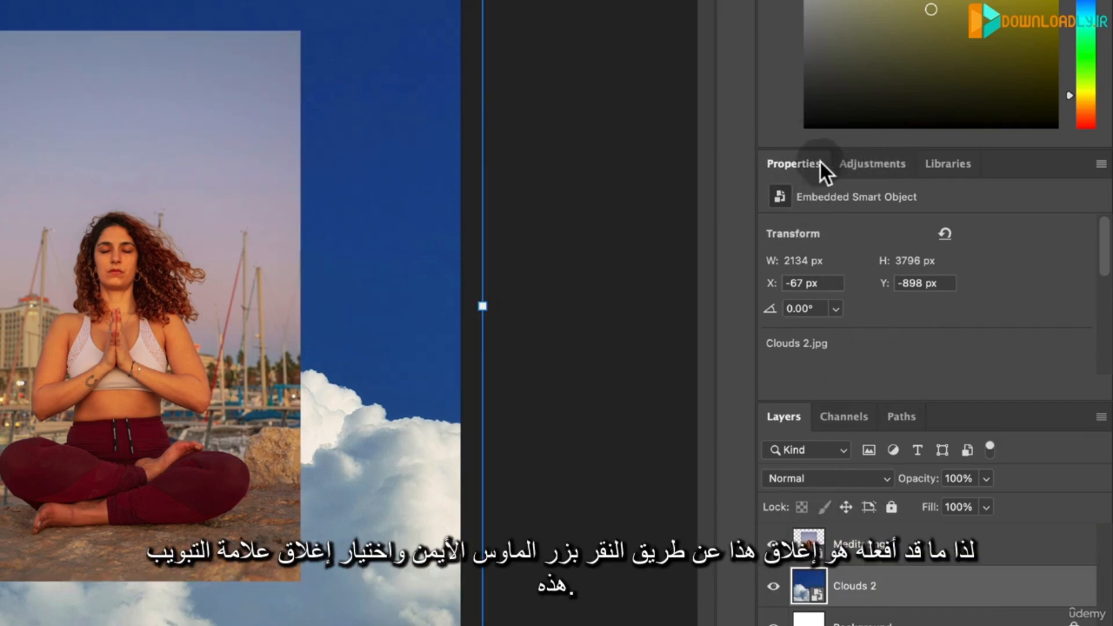
{"action": "right_click", "coordinate": [785, 163]}
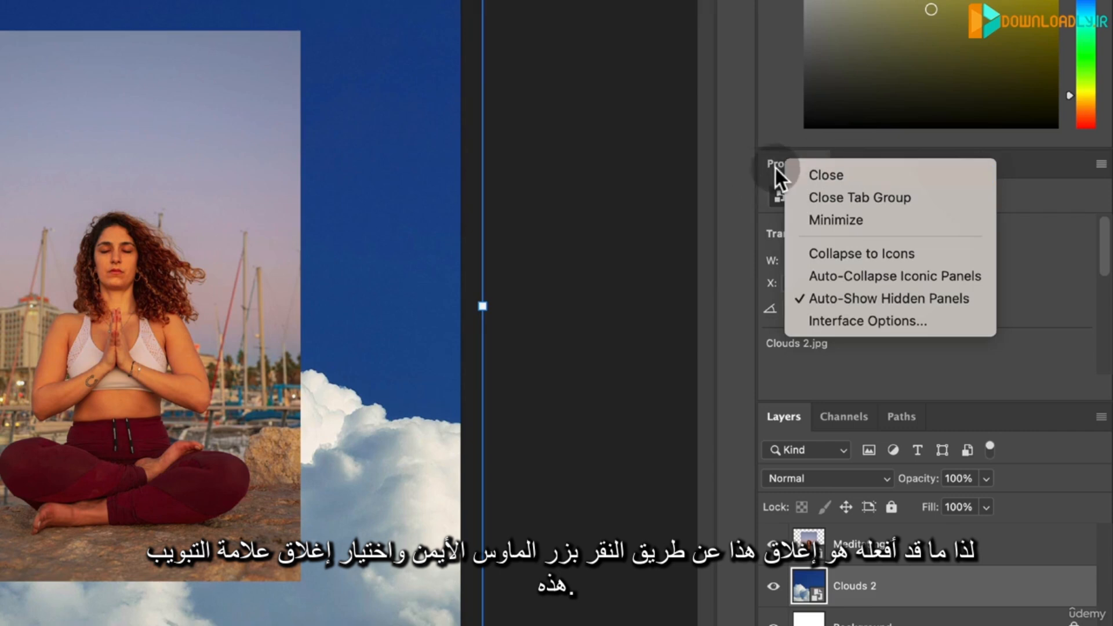
{"action": "left_click", "coordinate": [816, 174]}
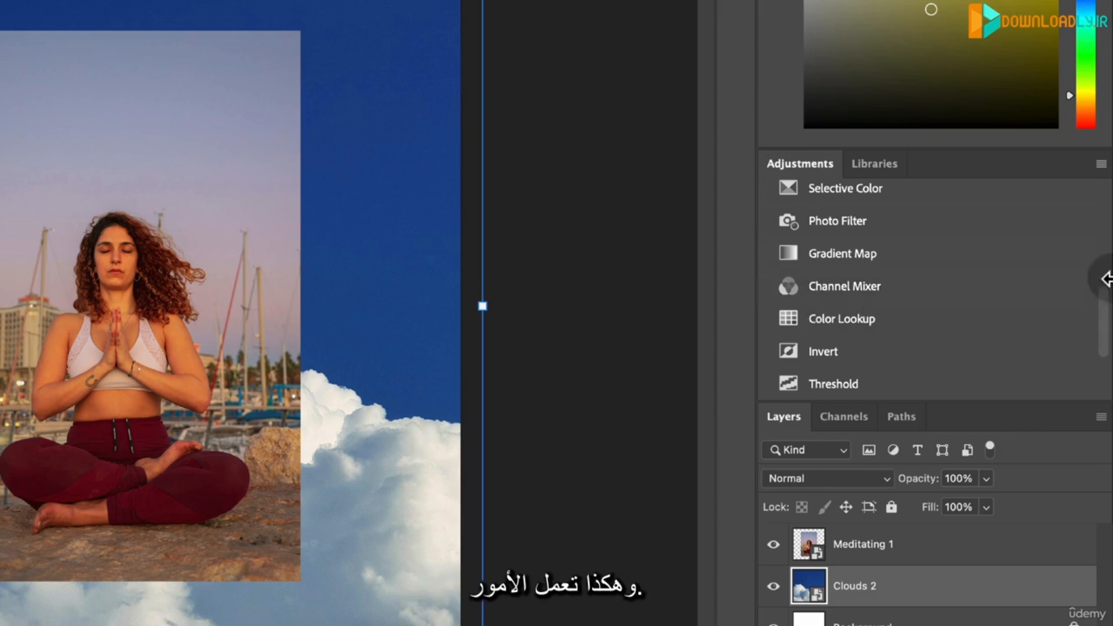
- Browse the list of single adjustments and try rearranging the Adjustments and Libraries panels within their group
{"action": "left_click_drag", "start_coordinate": [1105, 310], "coordinate": [1101, 248]}
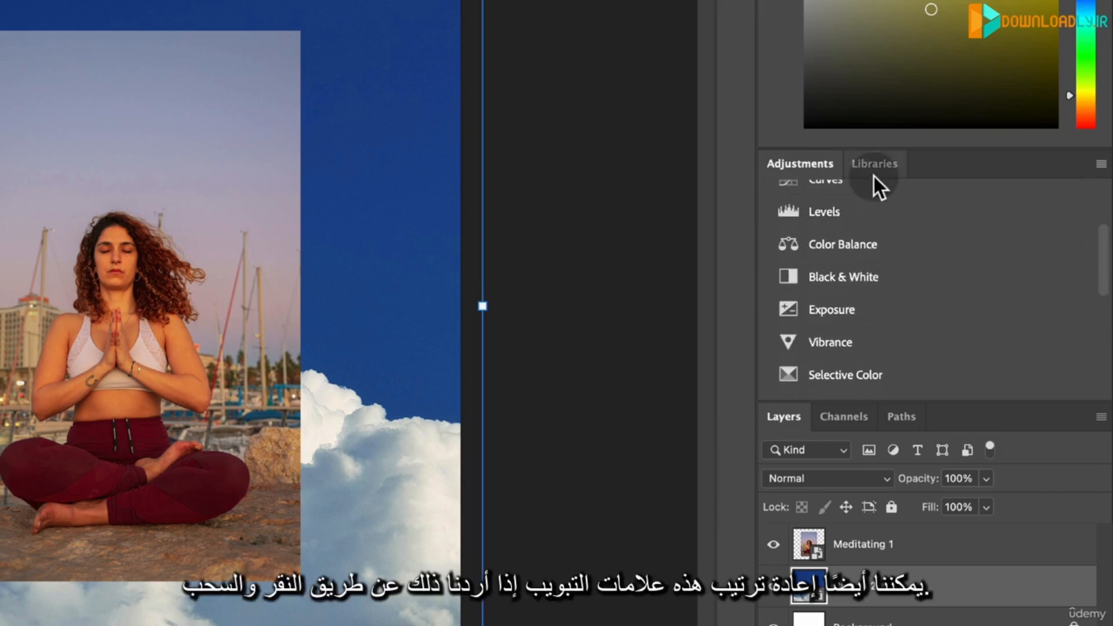
{"action": "left_click_drag", "start_coordinate": [804, 171], "coordinate": [784, 169]}
{"action": "left_click", "coordinate": [857, 165]}
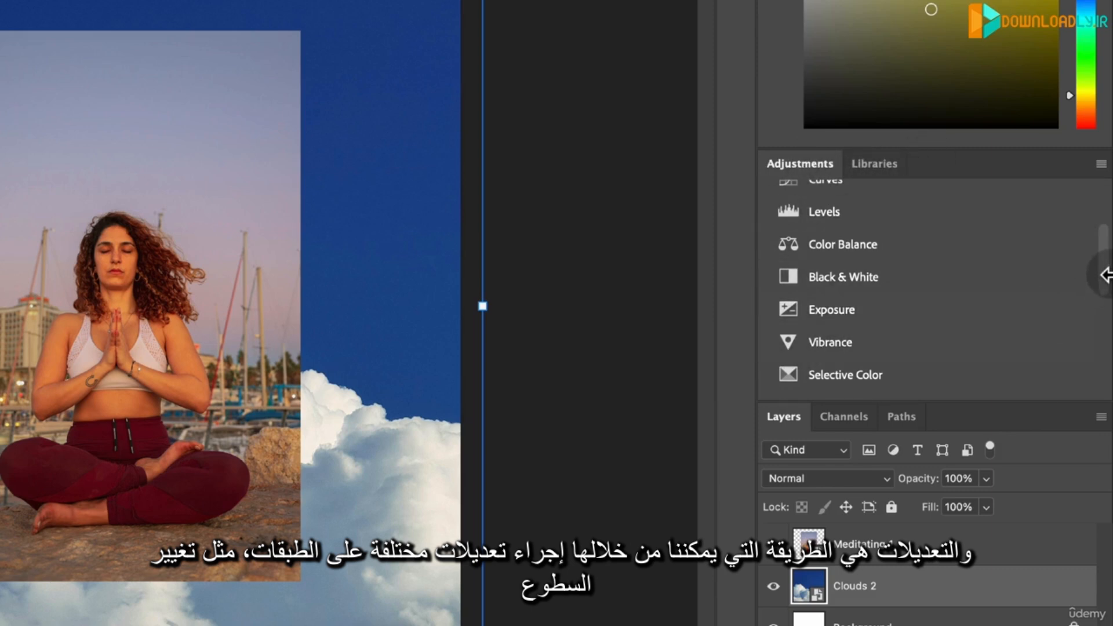
{"action": "scroll", "coordinate": [1105, 261], "scroll_direction": "up", "scroll_amount": 5}
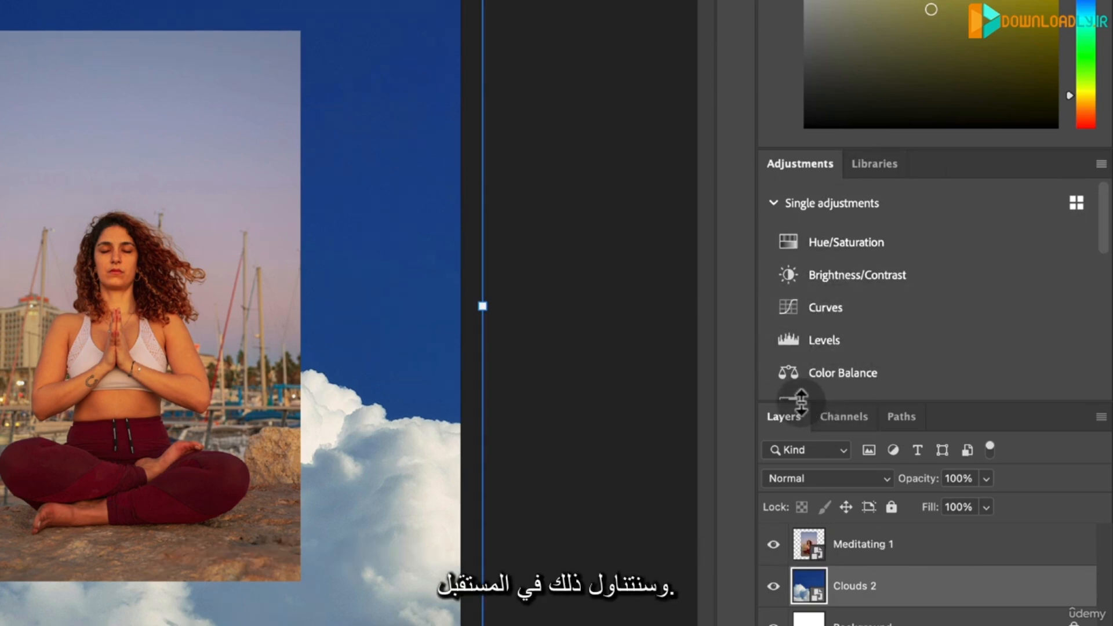
- Enlarge the Layers panel by closing Adjustments and Libraries above it, and deselect all layers
{"action": "left_click_drag", "start_coordinate": [801, 400], "coordinate": [815, 212]}
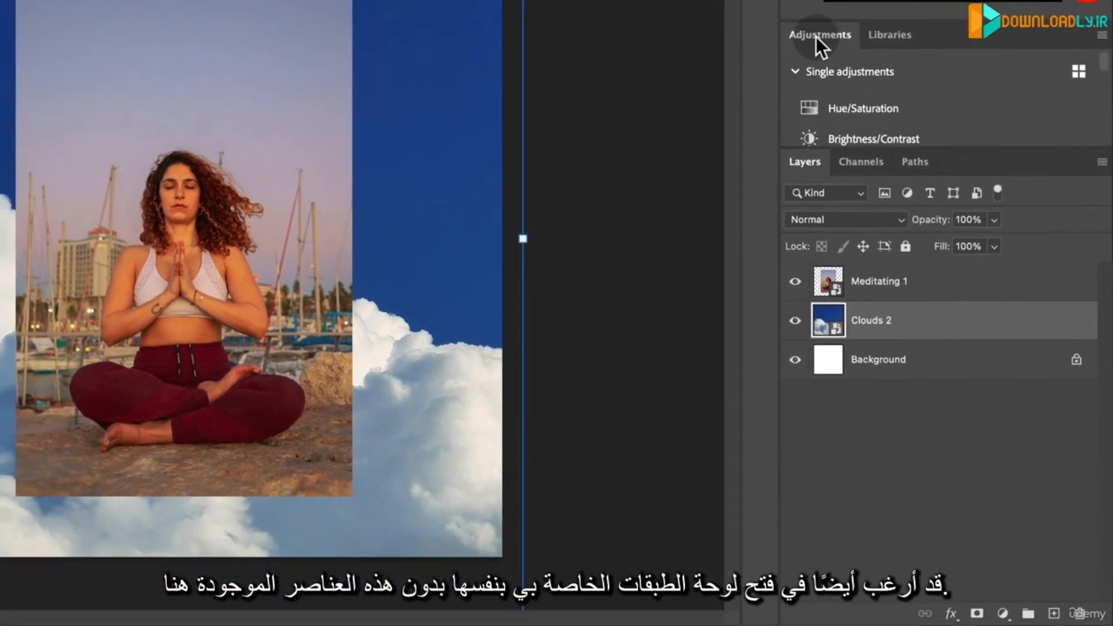
{"action": "right_click", "coordinate": [820, 34]}
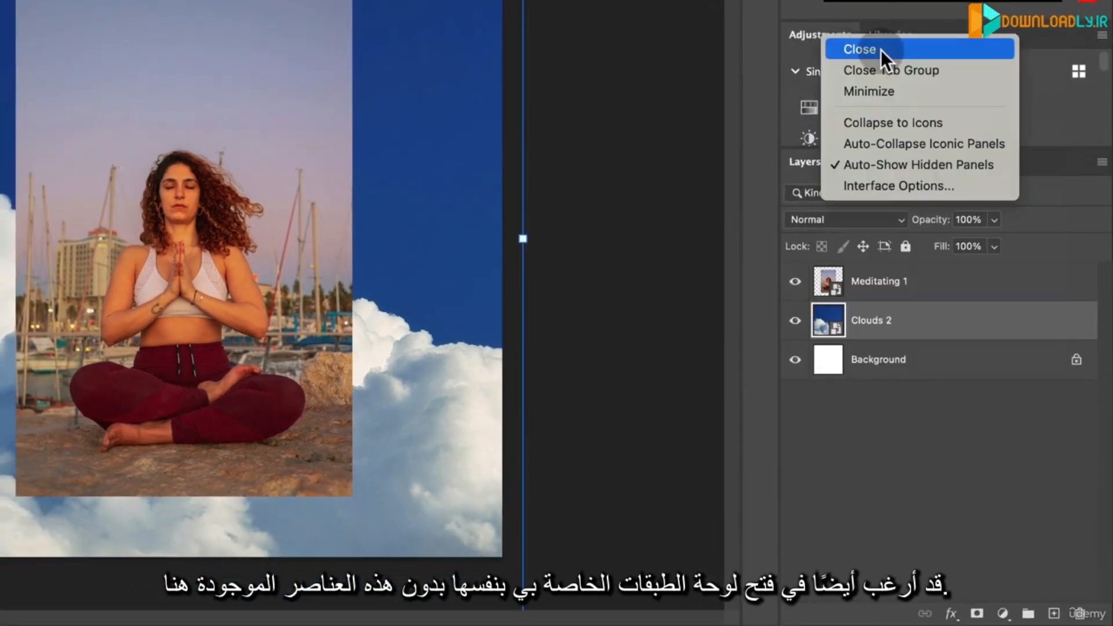
{"action": "left_click", "coordinate": [873, 46]}
{"action": "right_click", "coordinate": [838, 36]}
{"action": "left_click", "coordinate": [870, 45]}
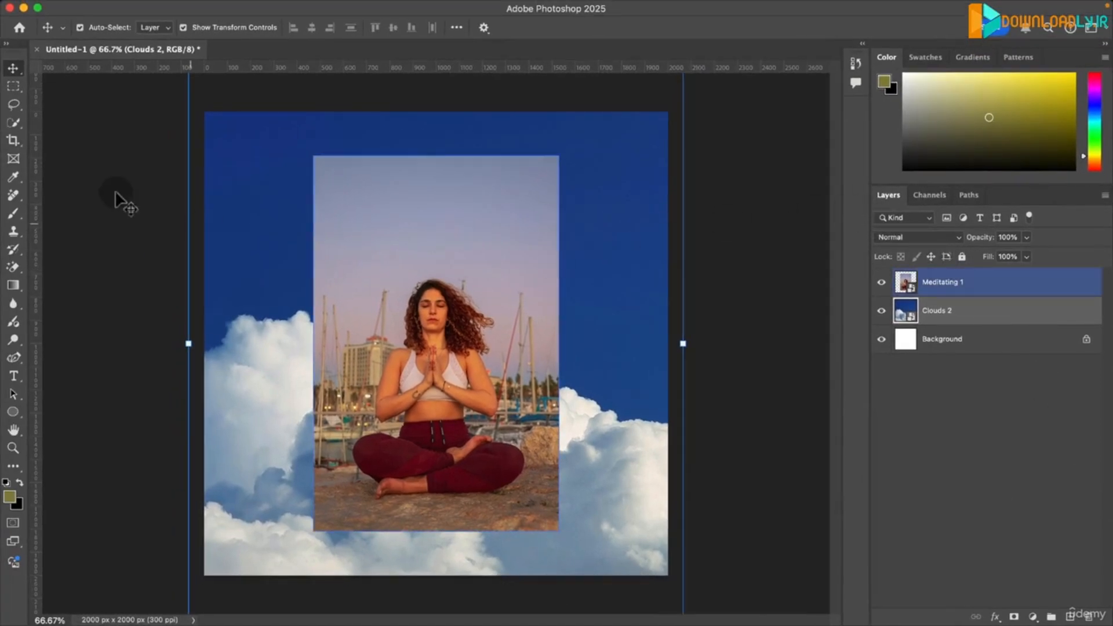
{"action": "left_click", "coordinate": [966, 511]}
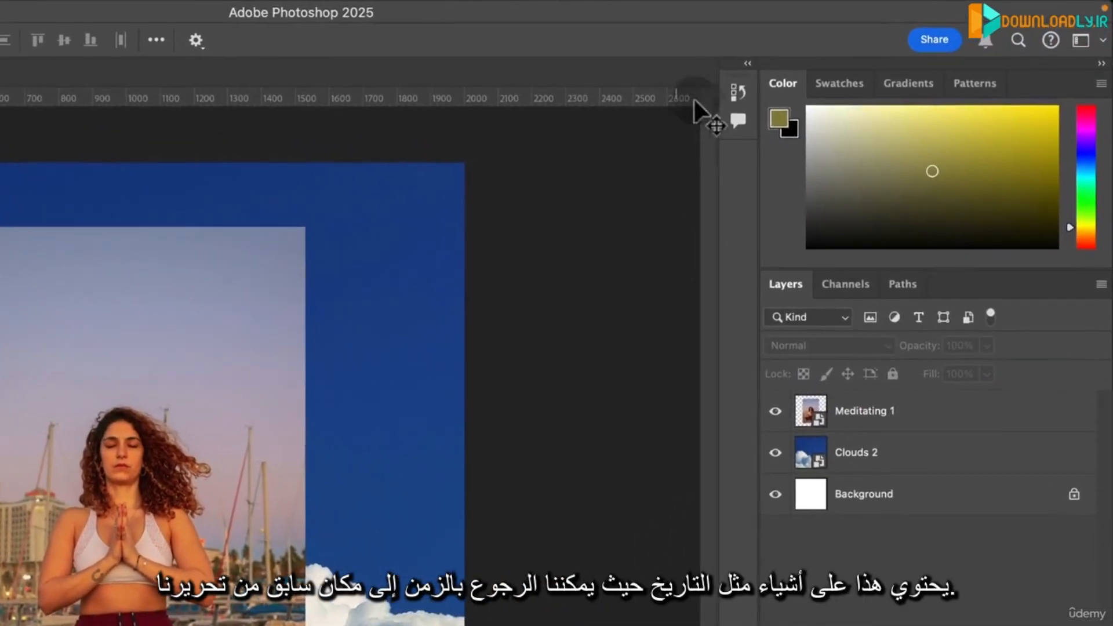
- Step the document history back to the first Place Embedded Smart Object state and restore the Layer Order state
{"action": "left_click", "coordinate": [735, 95]}
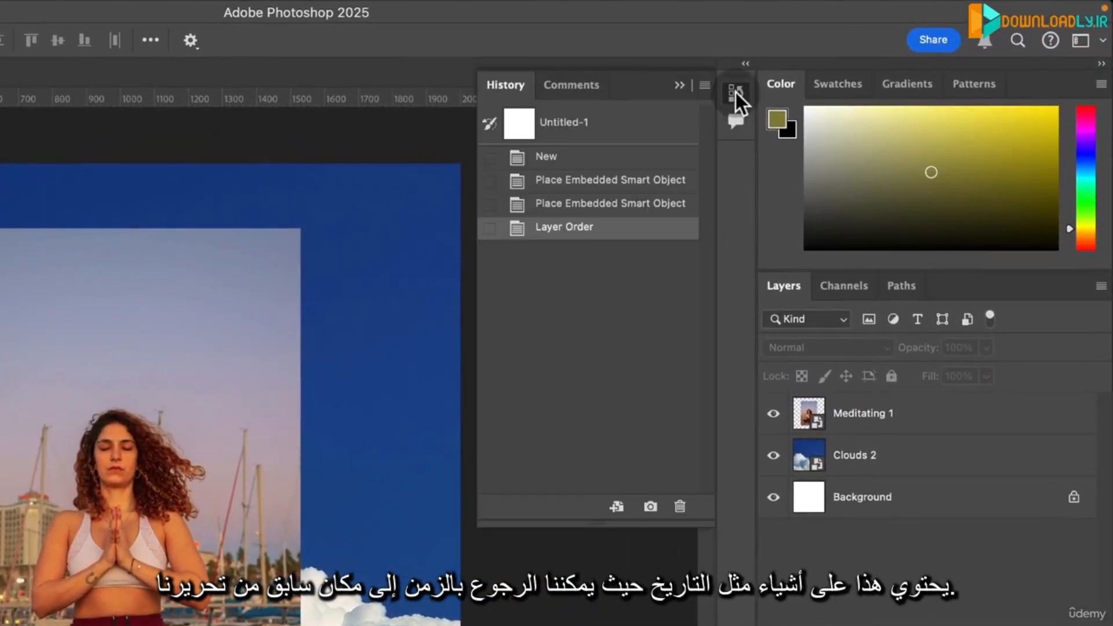
{"action": "left_click", "coordinate": [596, 204]}
{"action": "left_click", "coordinate": [579, 180]}
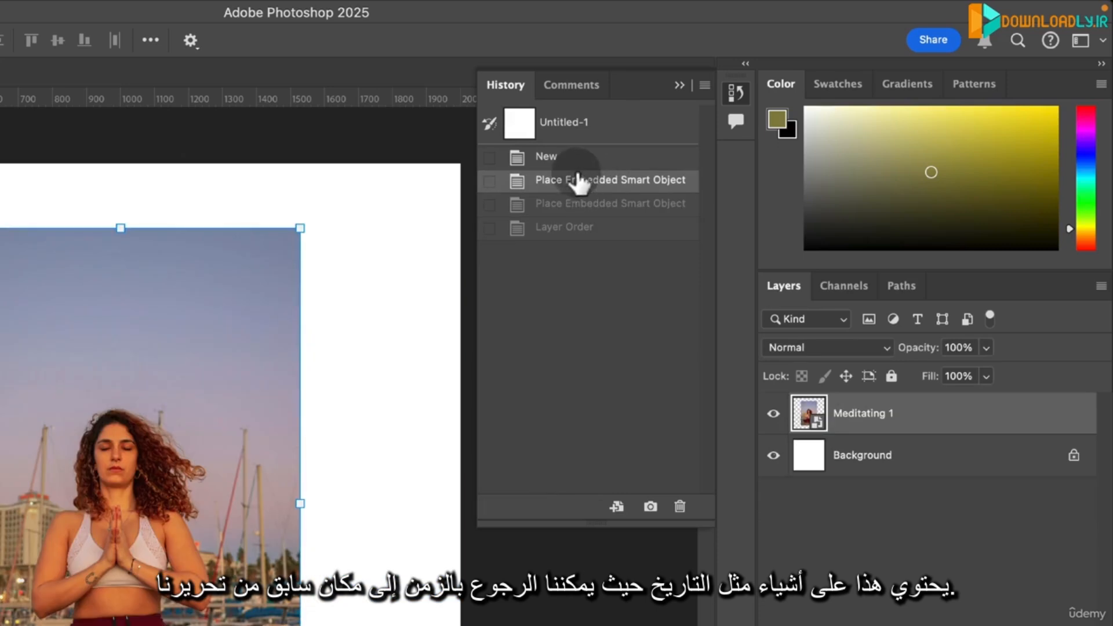
{"action": "left_click", "coordinate": [576, 229]}
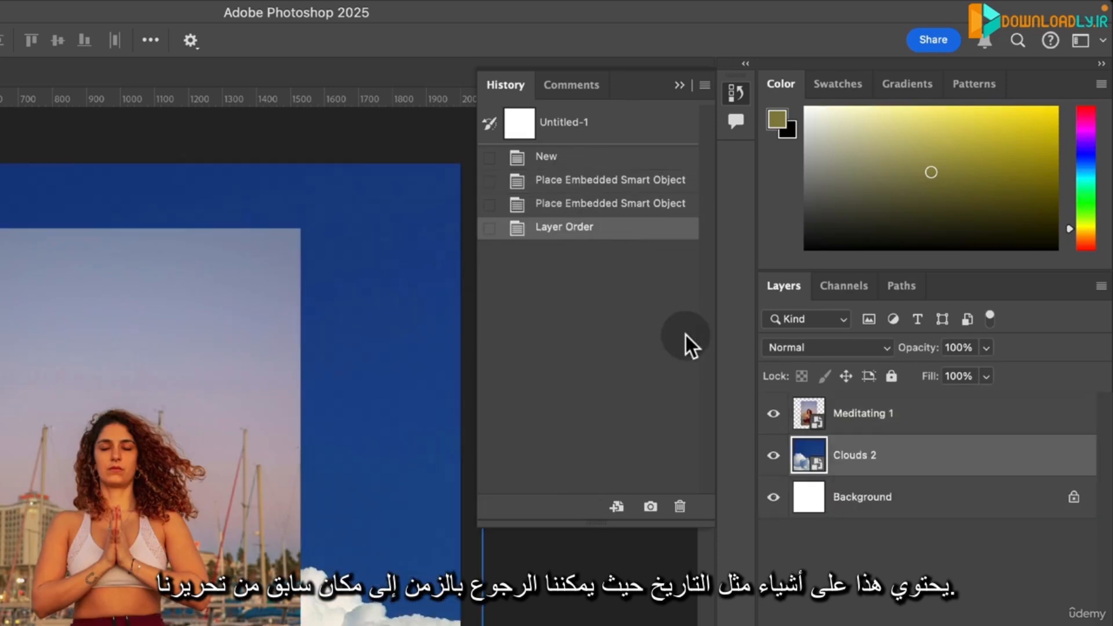
{"action": "left_click", "coordinate": [734, 96]}
- Add the Character panel to the workspace to show the font and text spacing settings
{"action": "left_click", "coordinate": [183, 11]}
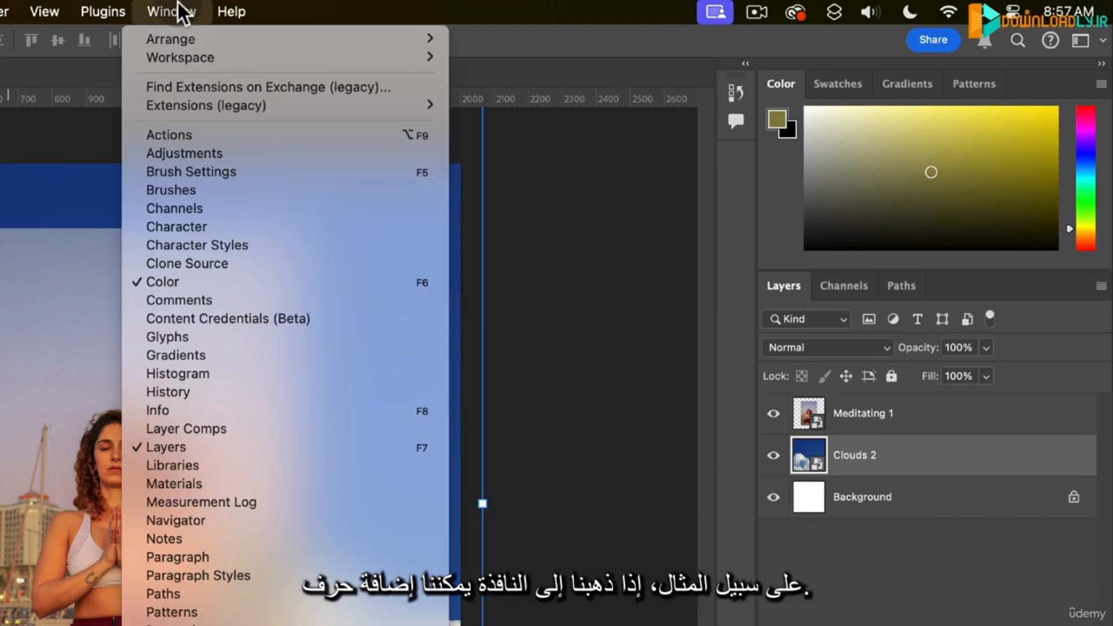
{"action": "left_click", "coordinate": [201, 226]}
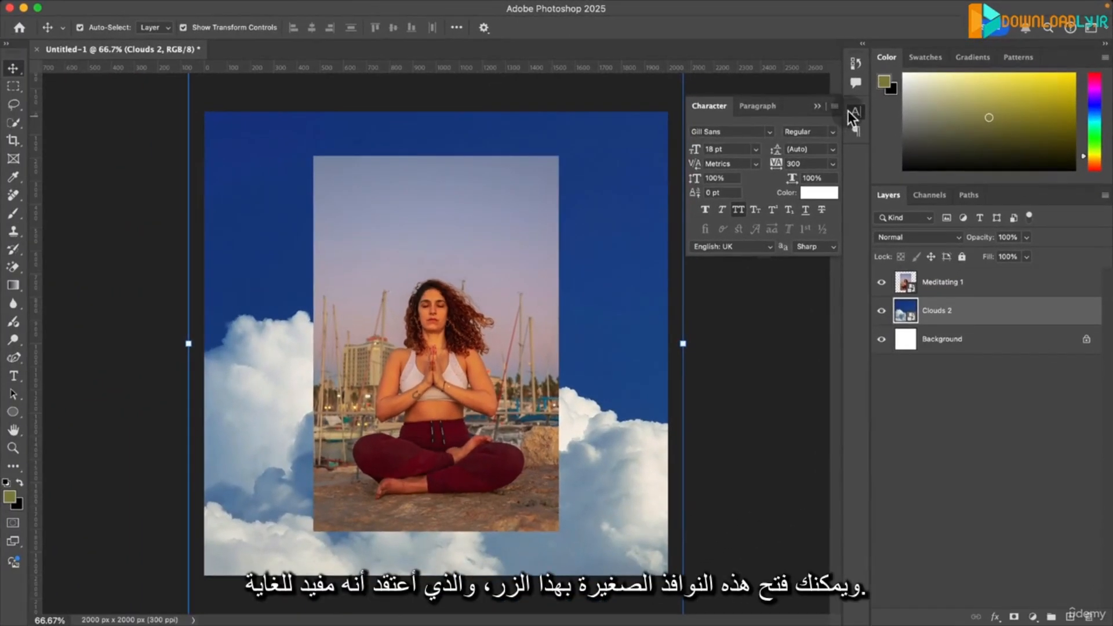
- Collapse the Character panel, preview the collapsed Paragraph and Character panels, and deselect all layers
{"action": "left_click", "coordinate": [741, 161]}
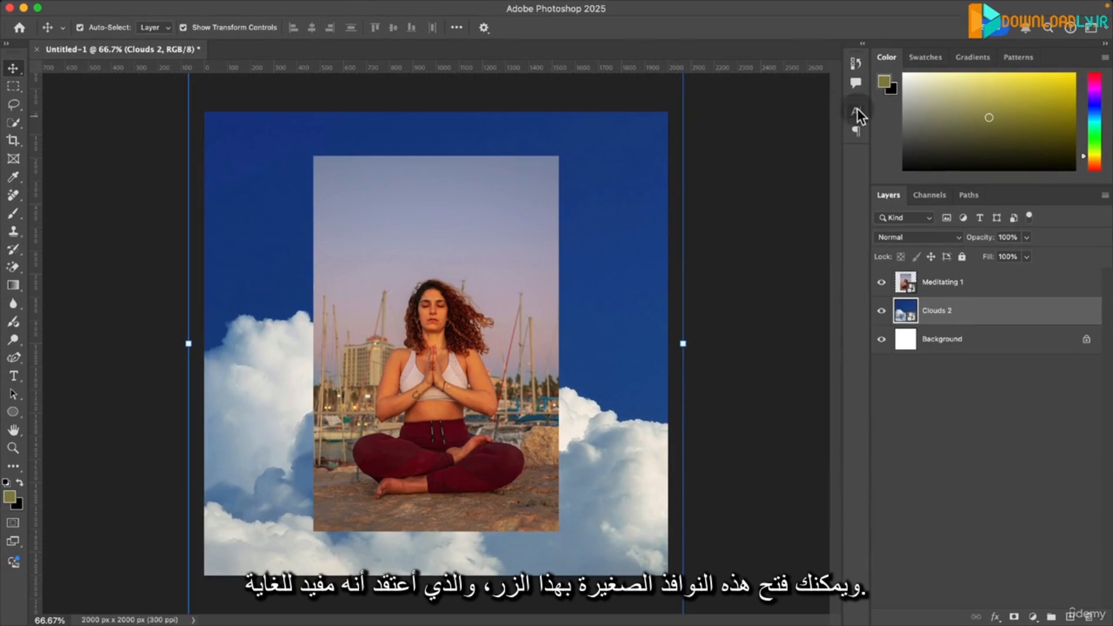
{"action": "left_click", "coordinate": [857, 132]}
{"action": "left_click", "coordinate": [858, 130]}
{"action": "left_click", "coordinate": [855, 112]}
{"action": "left_click", "coordinate": [856, 112]}
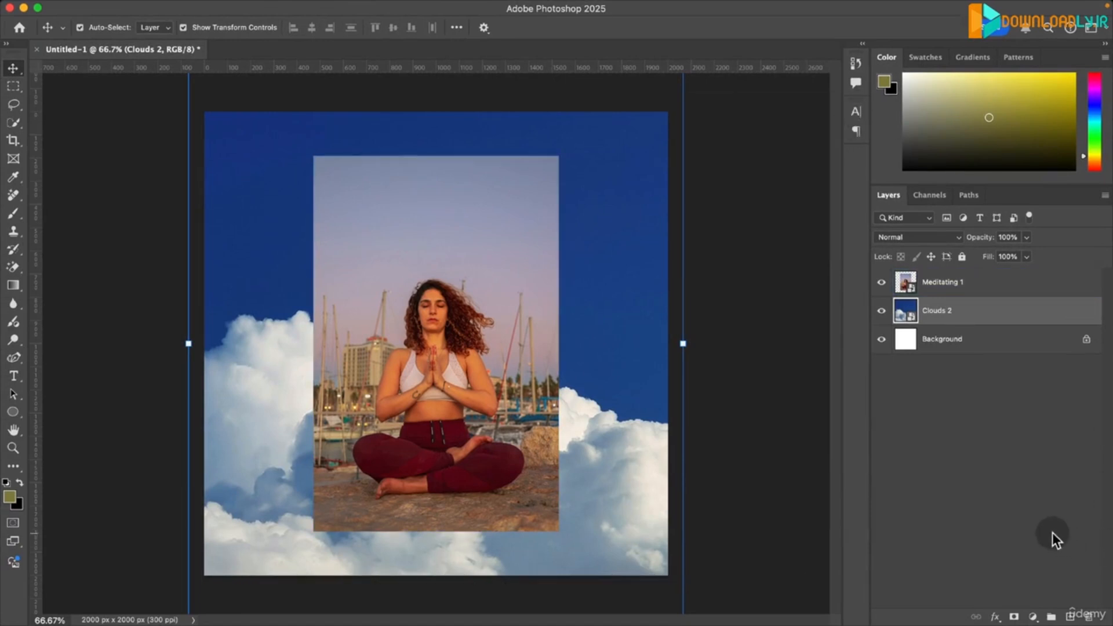
{"action": "left_click", "coordinate": [970, 460]}
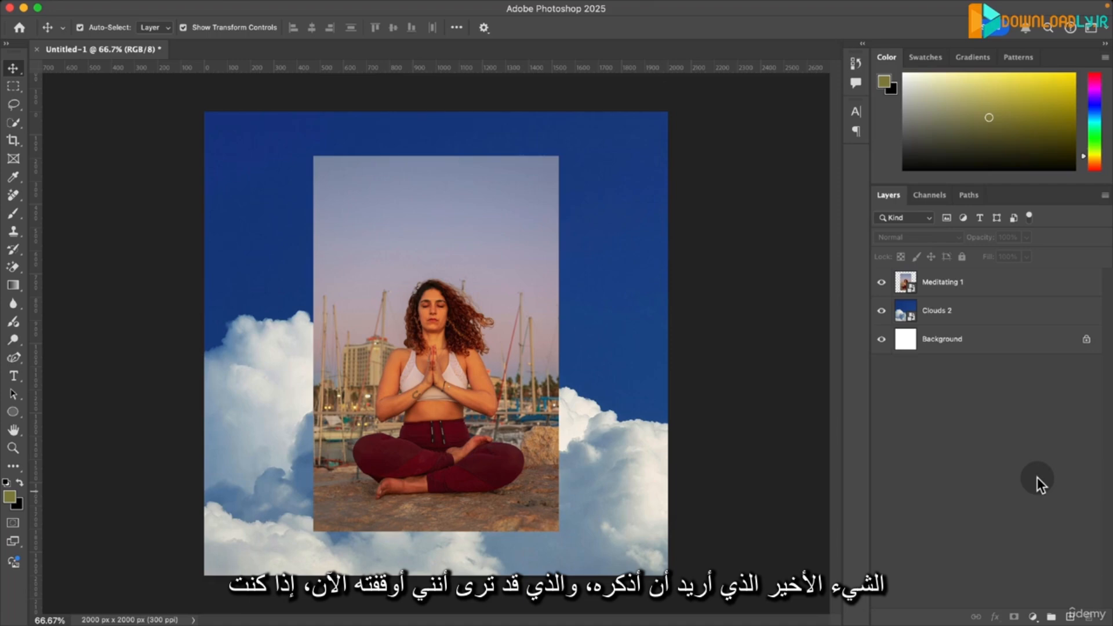
- Show the Contextual Task Bar, place it near the canvas's lower-left corner, and compare its options for Clouds 2 and Meditating 1
{"action": "left_click", "coordinate": [587, 385]}
{"action": "left_click", "coordinate": [672, 355]}
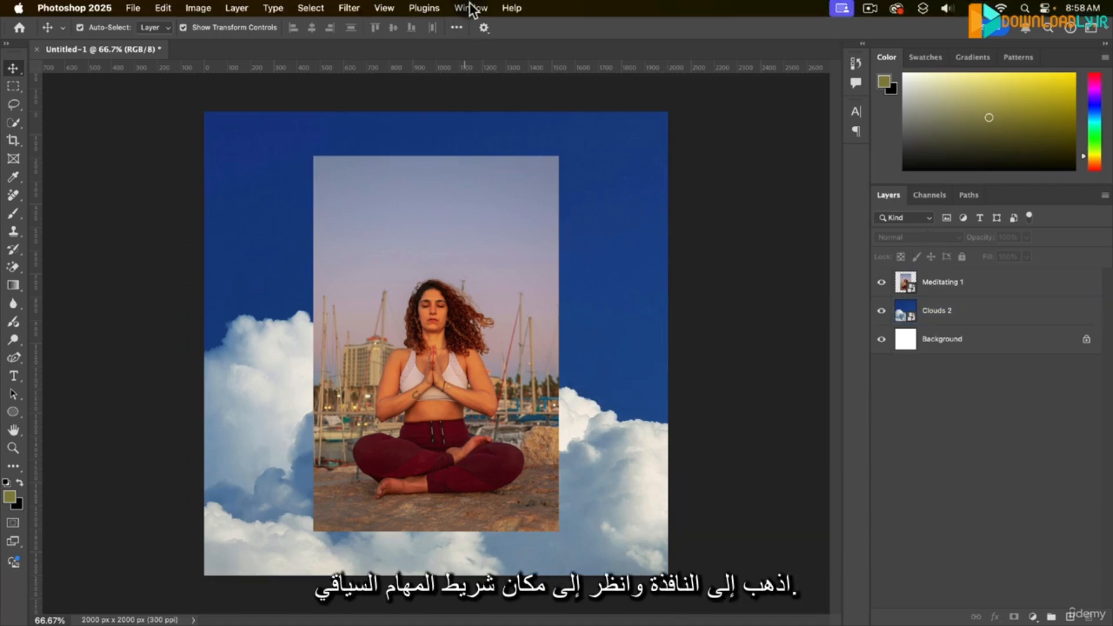
{"action": "left_click", "coordinate": [469, 7]}
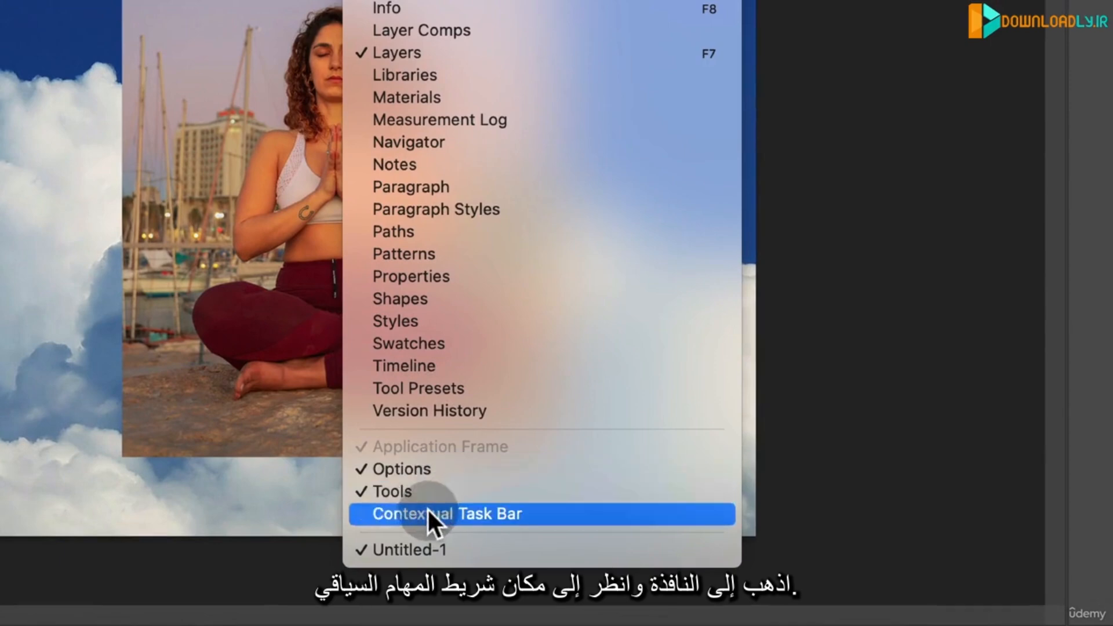
{"action": "left_click", "coordinate": [475, 514]}
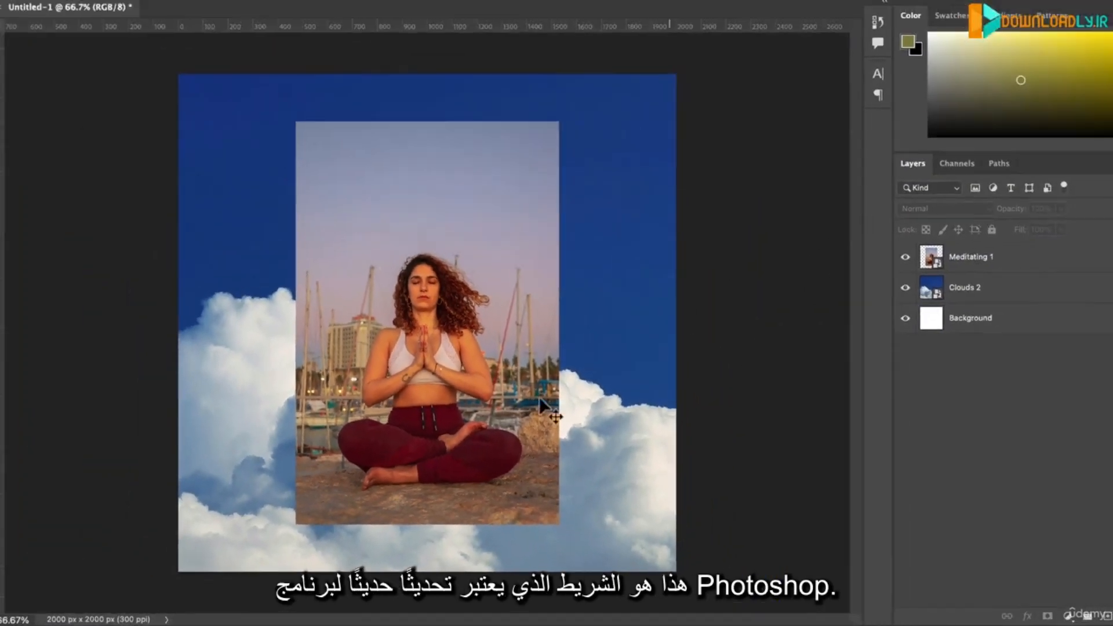
{"action": "left_click", "coordinate": [968, 286]}
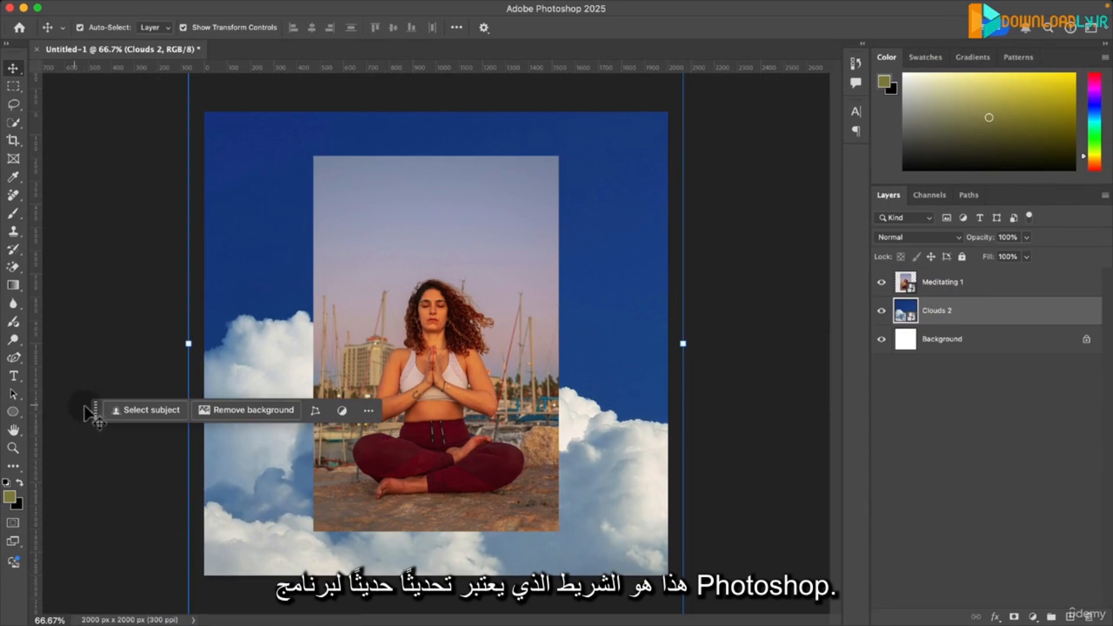
{"action": "left_click_drag", "start_coordinate": [96, 414], "coordinate": [116, 557]}
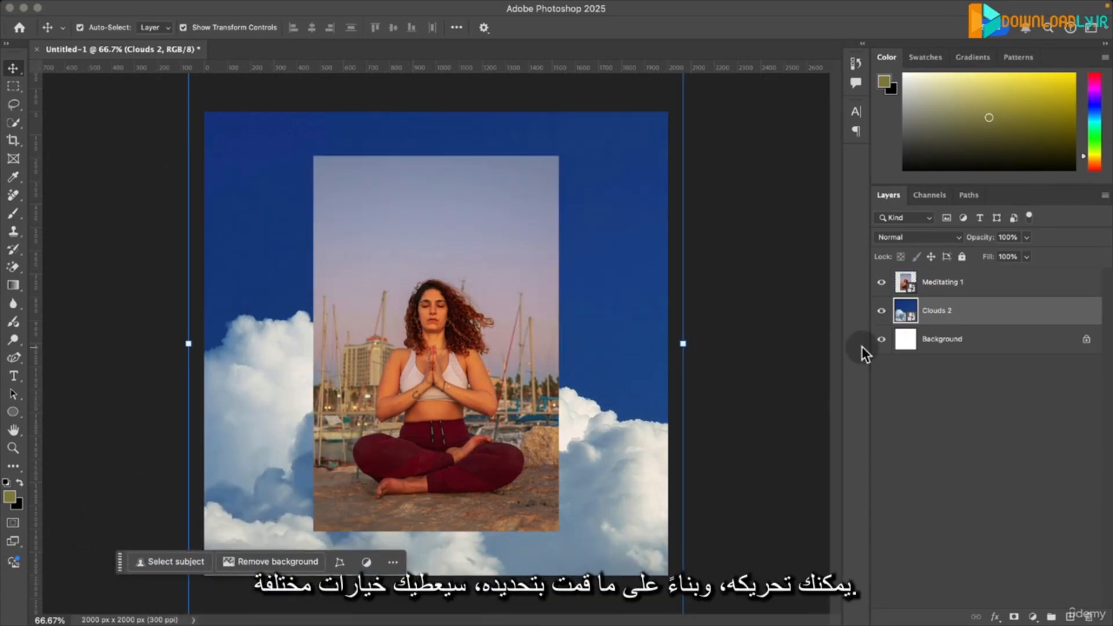
{"action": "left_click", "coordinate": [988, 283]}
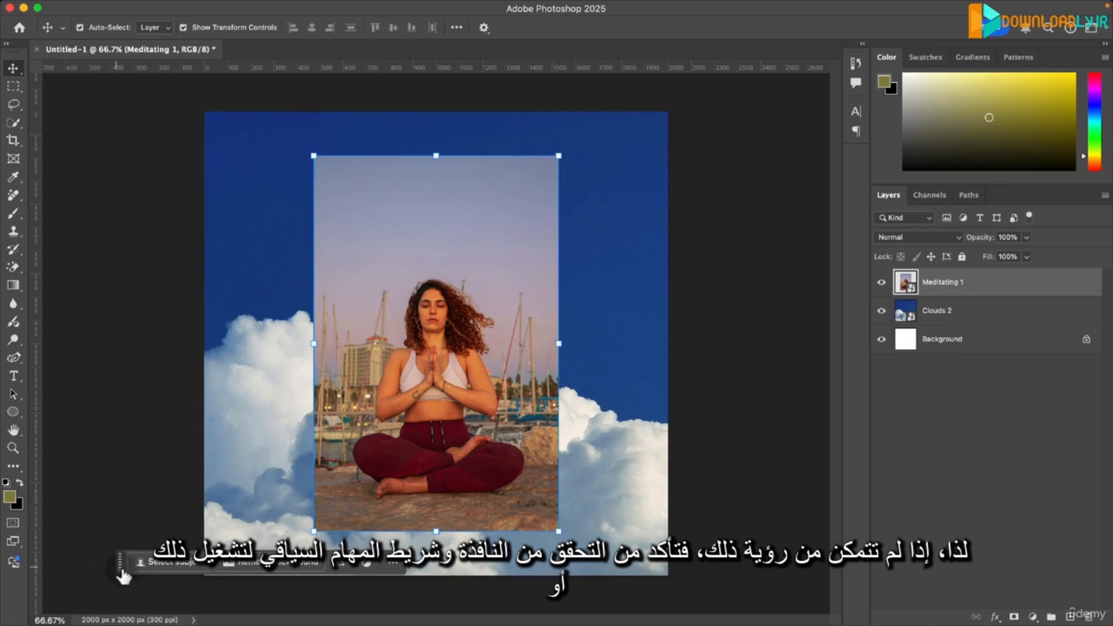
{"action": "left_click_drag", "start_coordinate": [119, 564], "coordinate": [107, 579]}
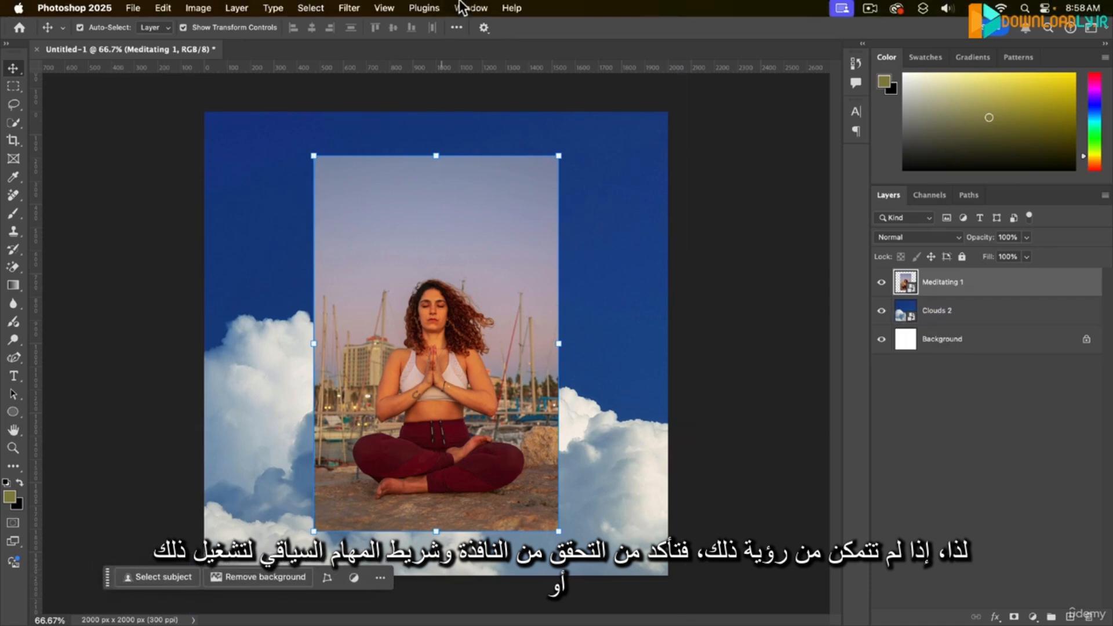
- Check that the Contextual Task Bar is enabled, deselect all layers, and widen the Color and Layers panel column
{"action": "left_click", "coordinate": [469, 8]}
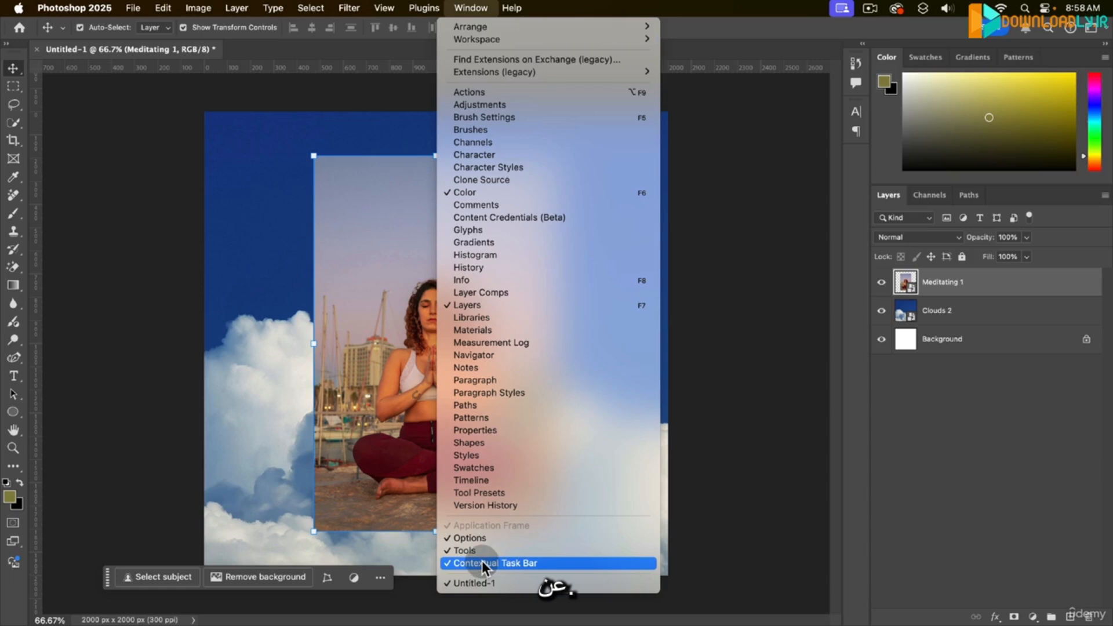
{"action": "left_click", "coordinate": [937, 408]}
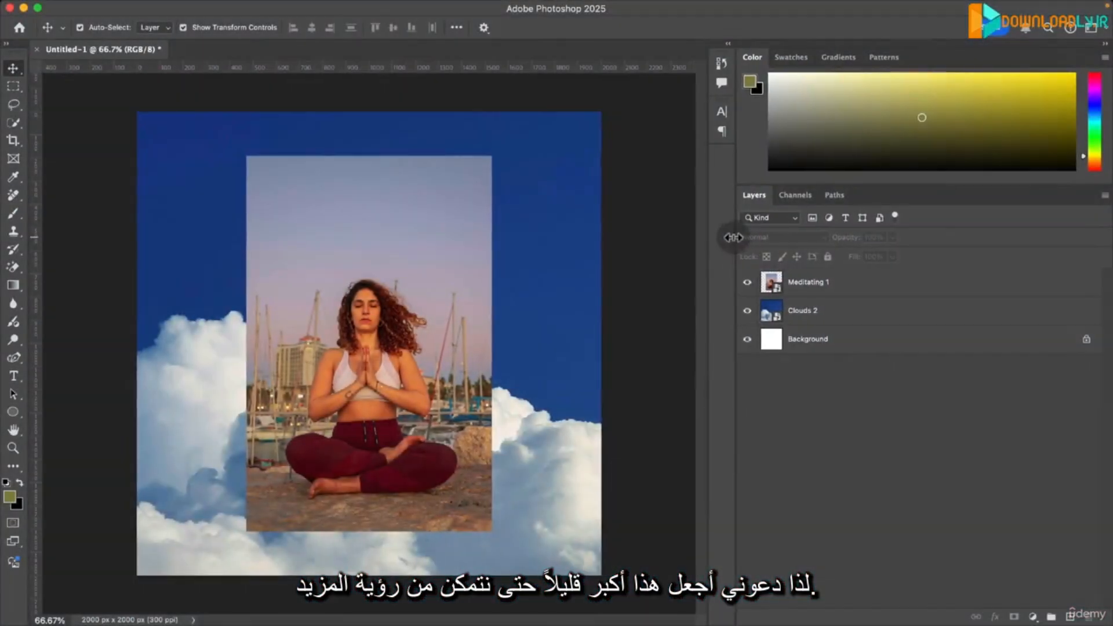
{"action": "left_click_drag", "start_coordinate": [692, 242], "coordinate": [685, 242]}
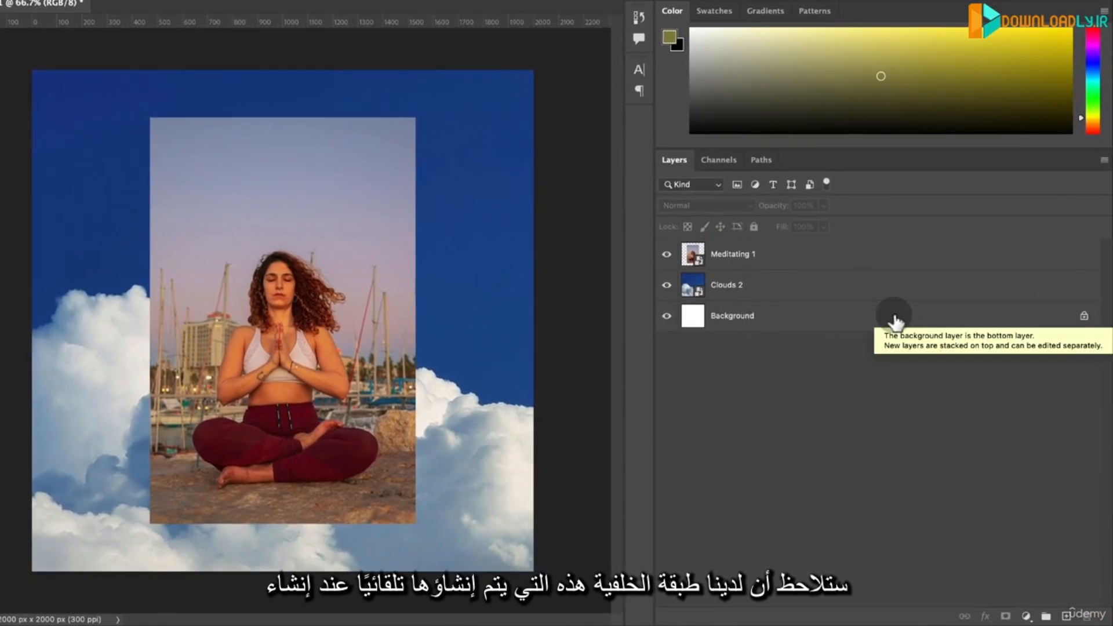
- Hide the Meditating 1 and Clouds 2 layers, leaving only the Background layer visible
{"action": "left_click", "coordinate": [719, 258]}
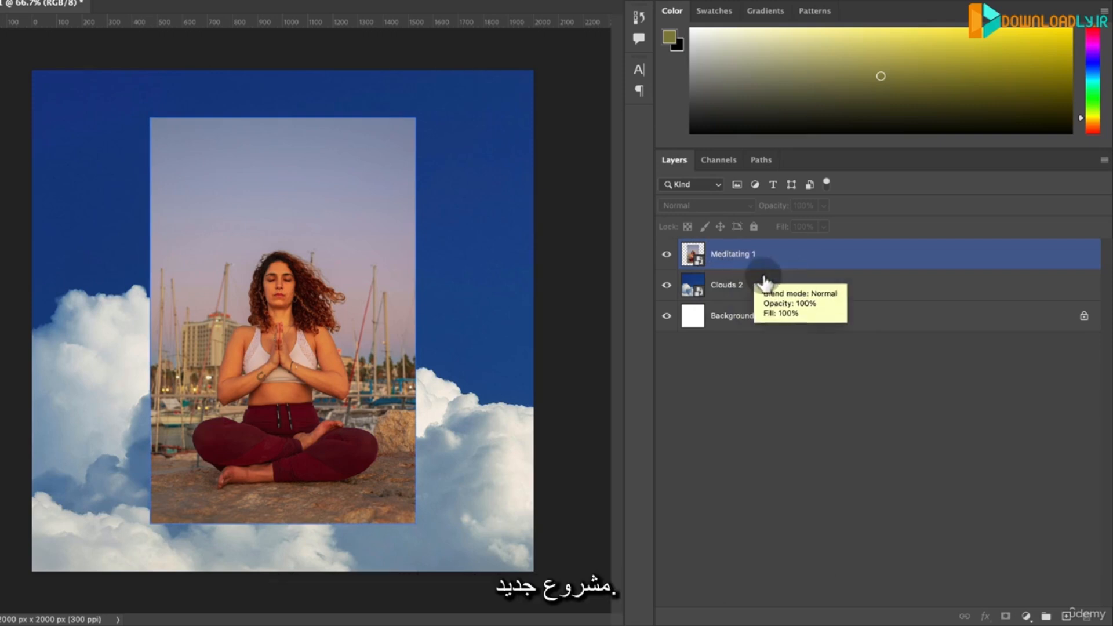
{"action": "left_click", "coordinate": [774, 285]}
{"action": "left_click", "coordinate": [708, 255]}
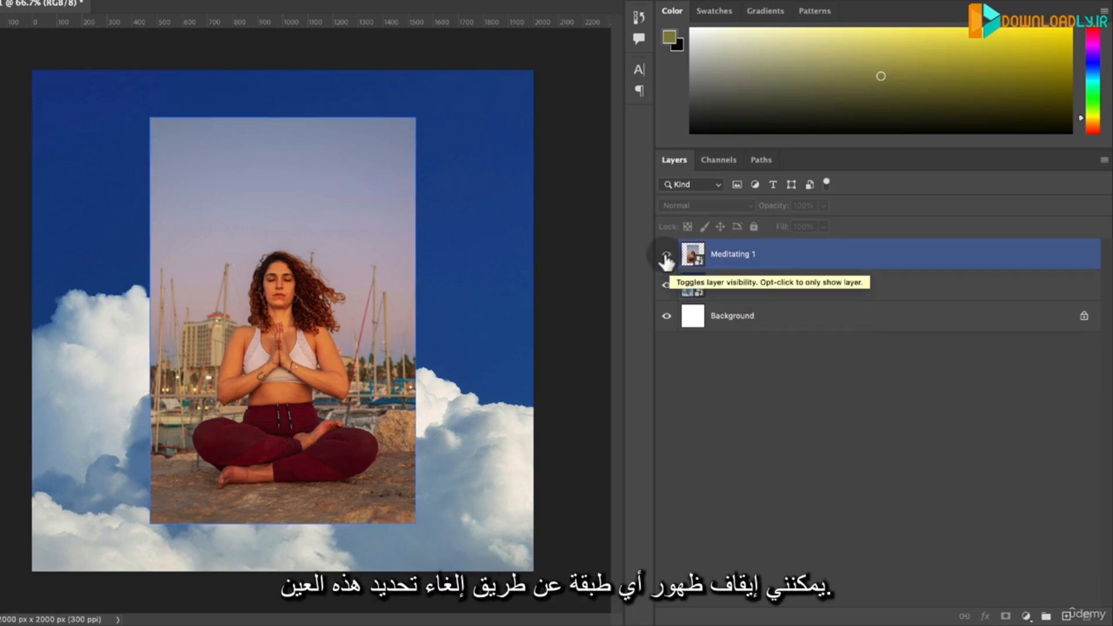
{"action": "left_click", "coordinate": [666, 255]}
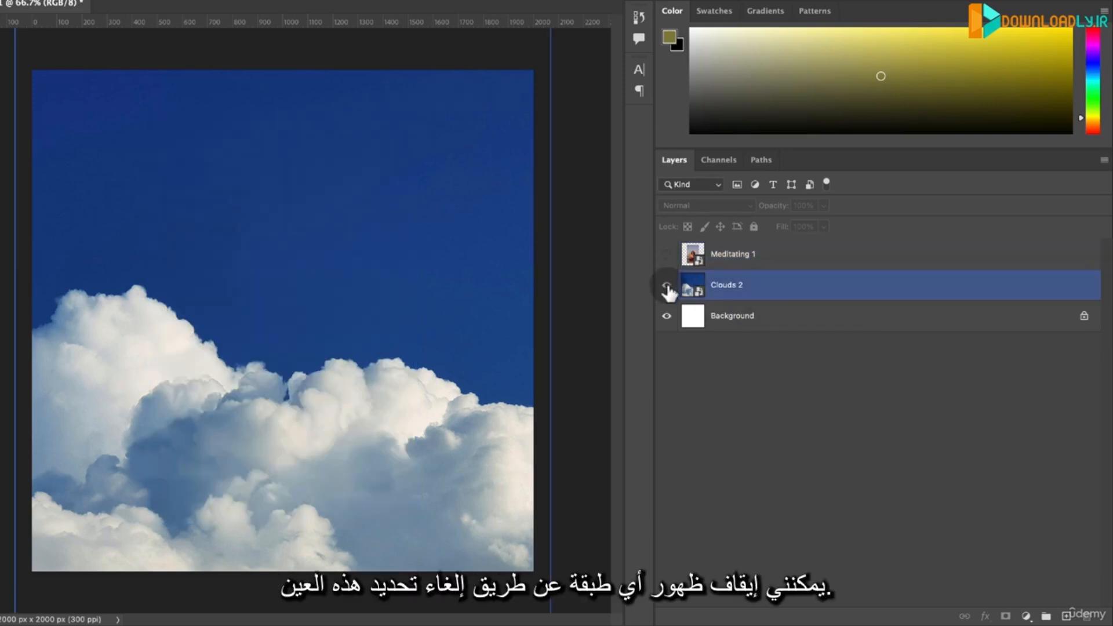
{"action": "left_click", "coordinate": [666, 286]}
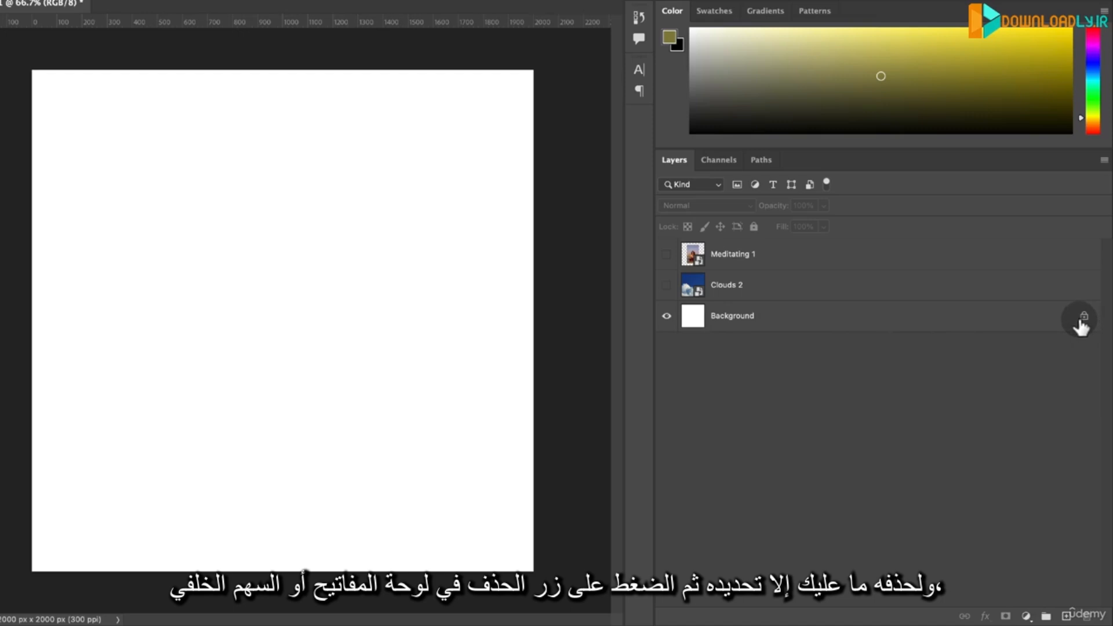
- Try two ways of deleting the Background layer, undoing the deletion each time
{"action": "left_click", "coordinate": [858, 318]}
{"action": "key", "text": "BackSpace"}
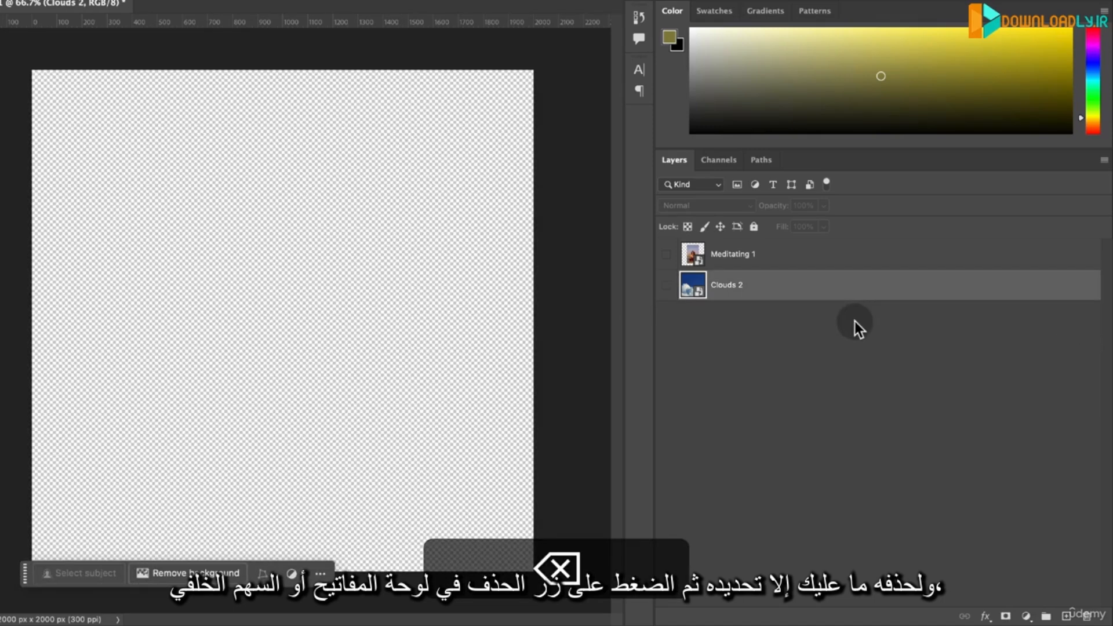
{"action": "key", "text": "super+z"}
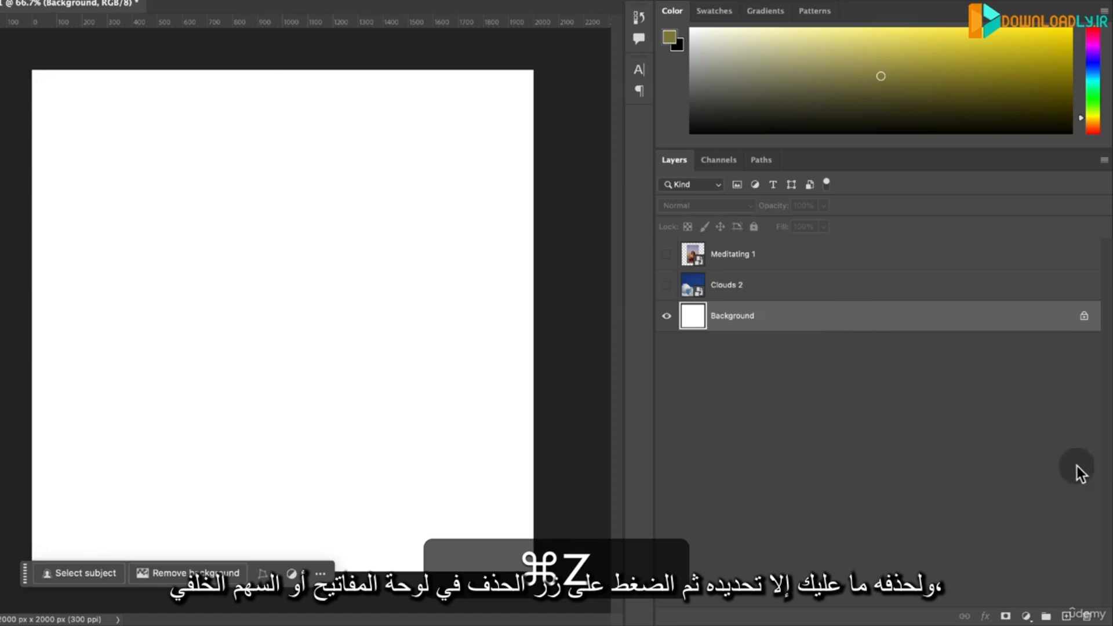
{"action": "left_click", "coordinate": [1087, 617]}
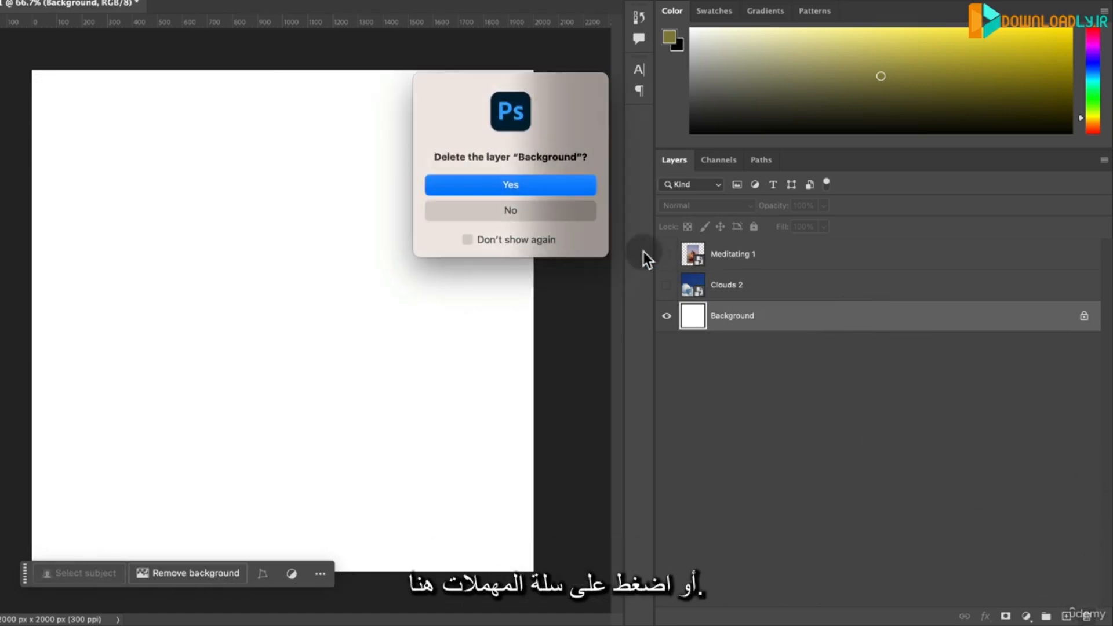
{"action": "left_click", "coordinate": [510, 185]}
{"action": "key", "text": "super+z"}
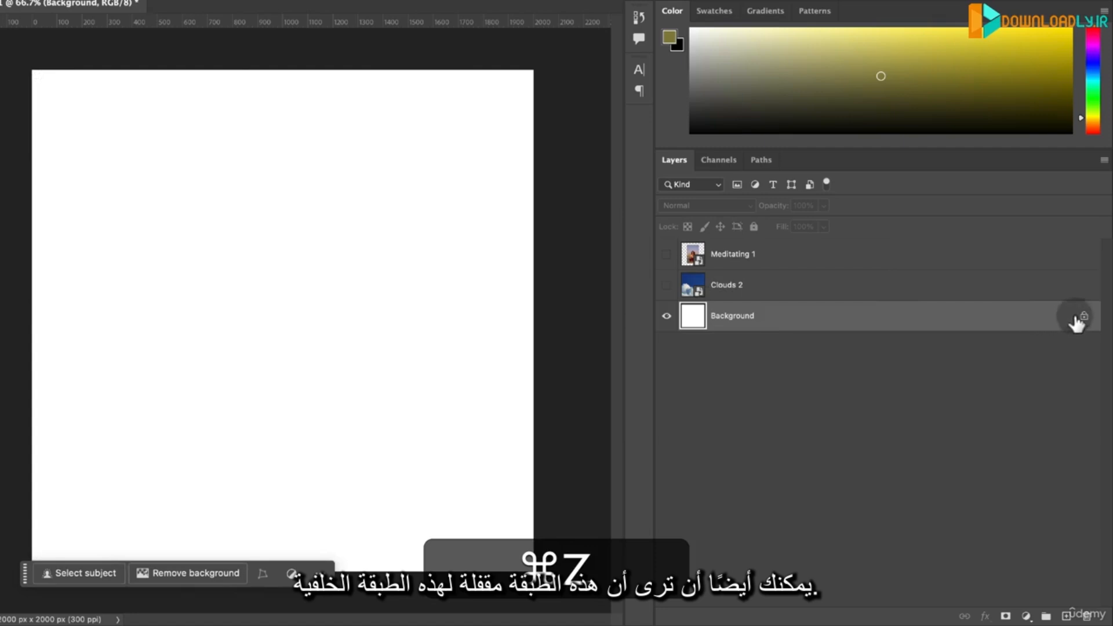
- Unlock the white Background layer and, after shifting it up and to the right on the canvas, delete it
{"action": "left_click", "coordinate": [1084, 317]}
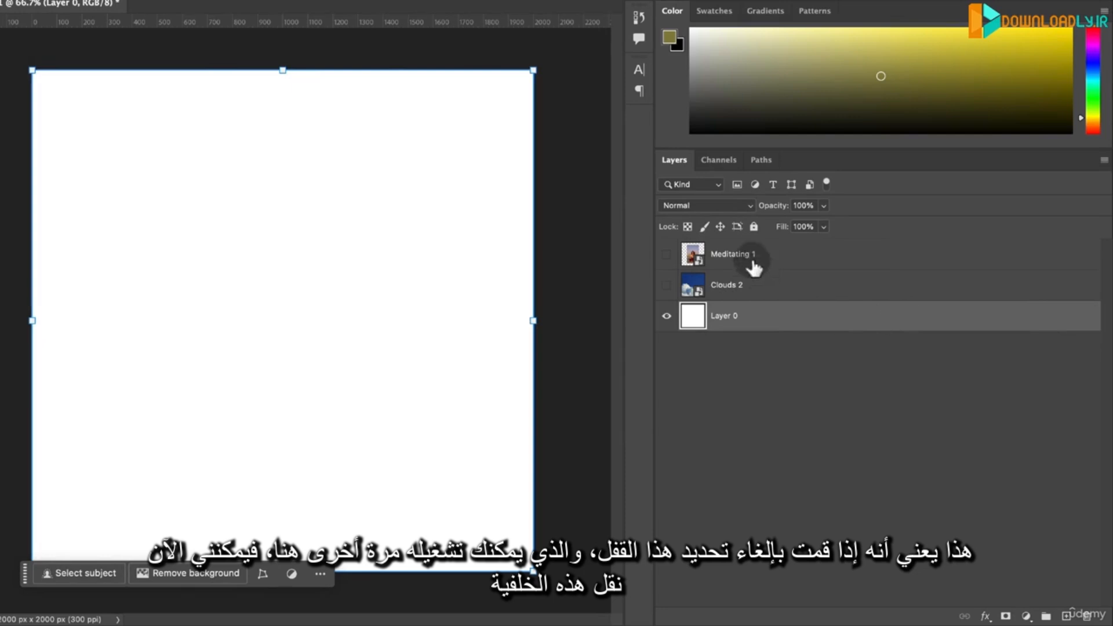
{"action": "left_click", "coordinate": [753, 227]}
{"action": "left_click", "coordinate": [754, 227]}
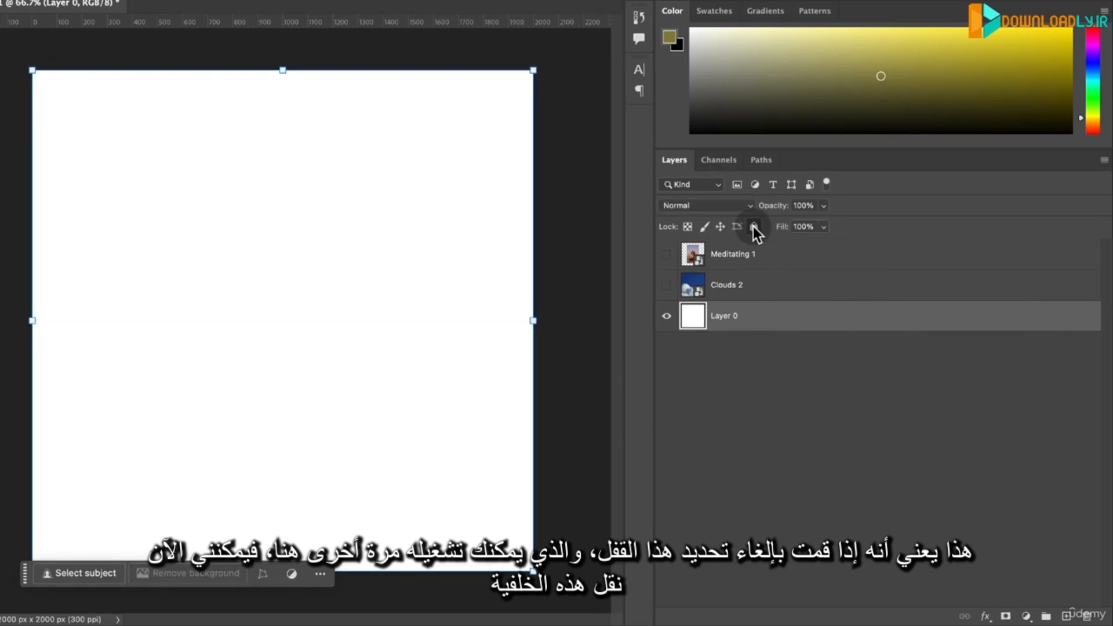
{"action": "left_click_drag", "start_coordinate": [357, 238], "coordinate": [522, 164]}
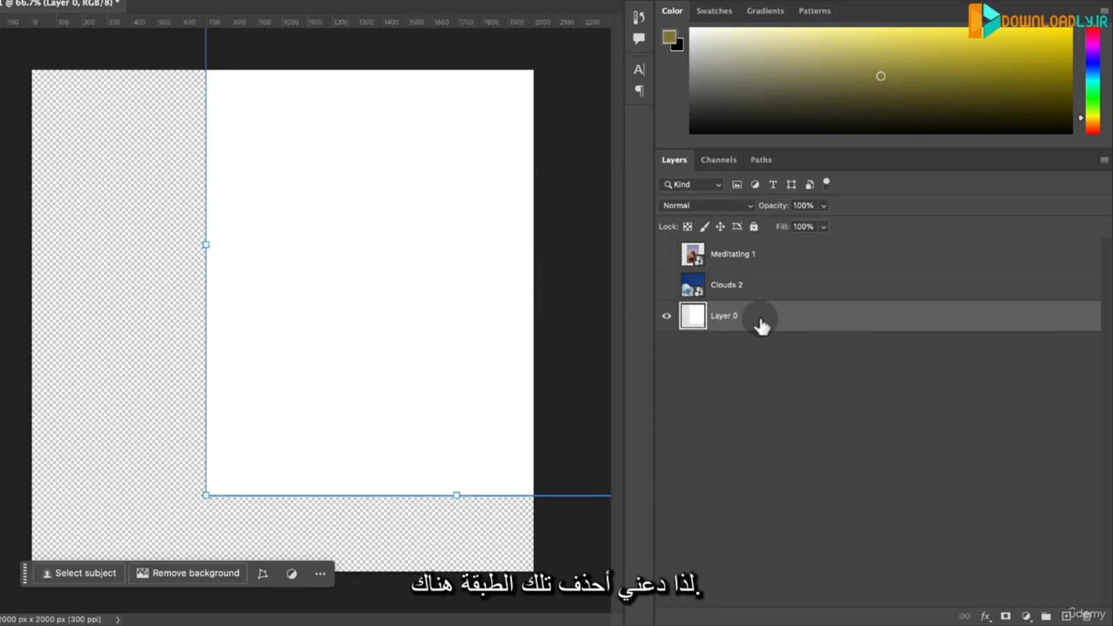
{"action": "key", "text": "BackSpace"}
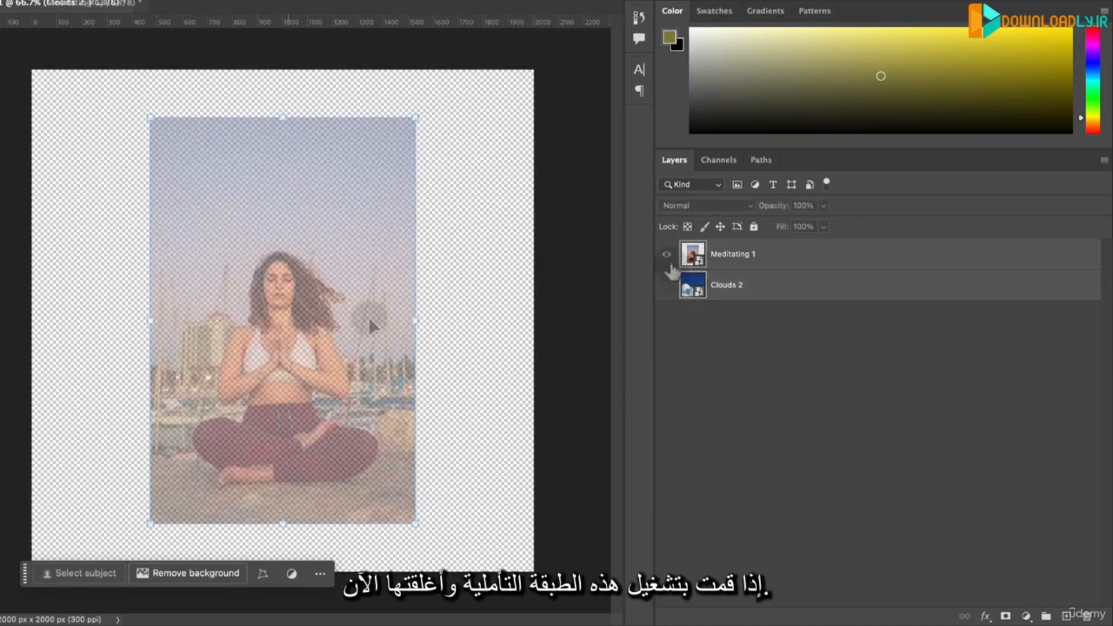
- Show the Meditating 1 layer with all of its attributes locked and try moving its photo on the canvas
{"action": "left_click", "coordinate": [696, 255]}
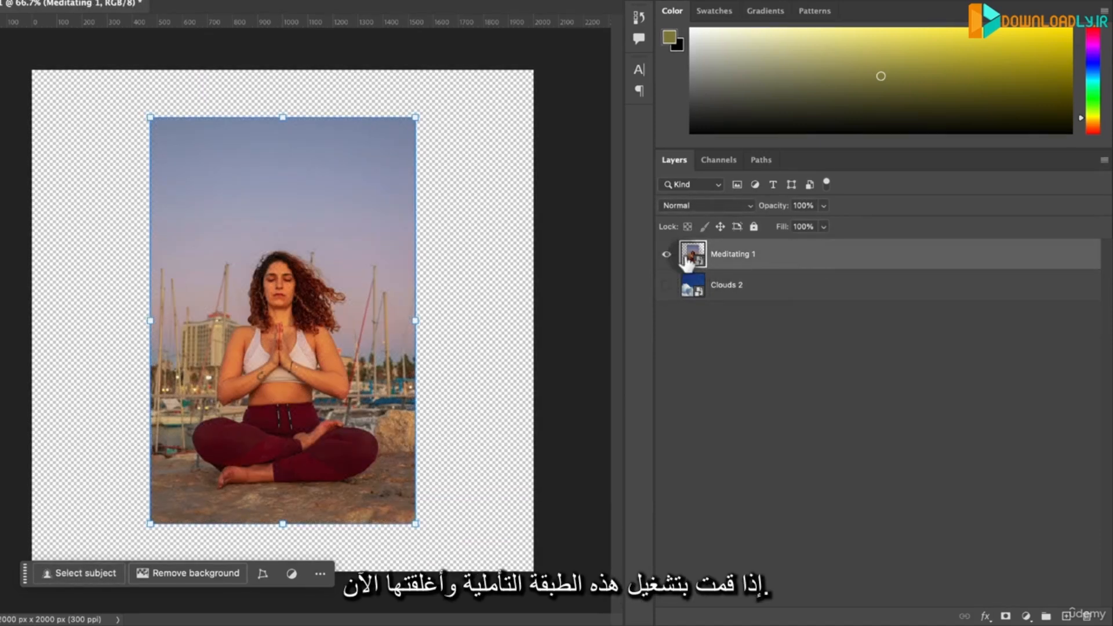
{"action": "left_click", "coordinate": [755, 226]}
{"action": "left_click_drag", "start_coordinate": [231, 275], "coordinate": [284, 284]}
{"action": "left_click_drag", "start_coordinate": [251, 172], "coordinate": [347, 300]}
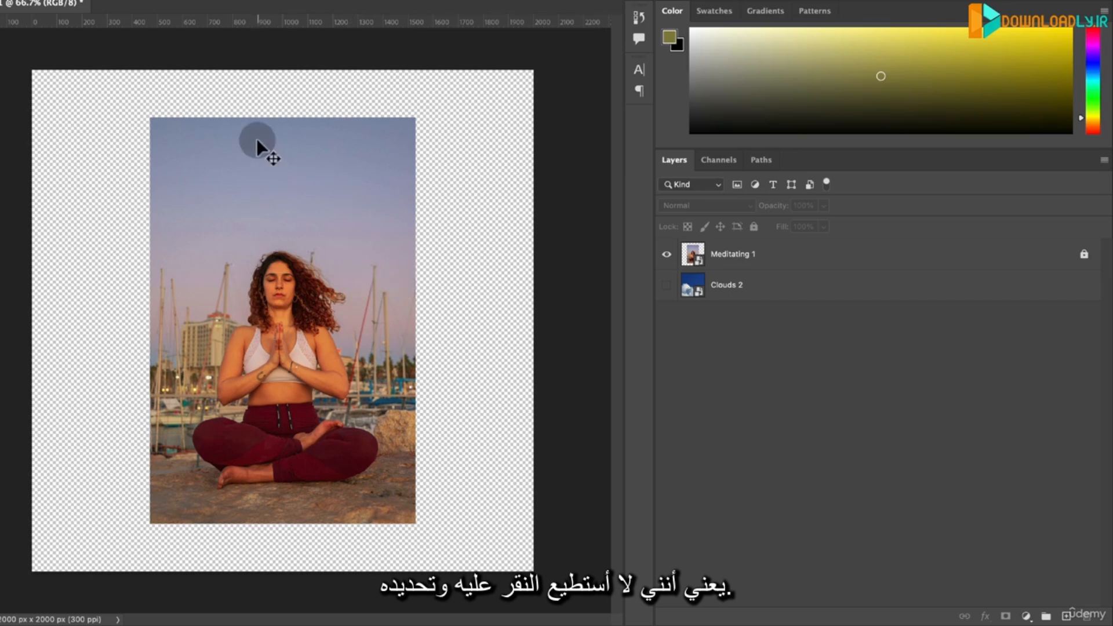
{"action": "left_click_drag", "start_coordinate": [251, 135], "coordinate": [360, 310]}
{"action": "left_click", "coordinate": [203, 221]}
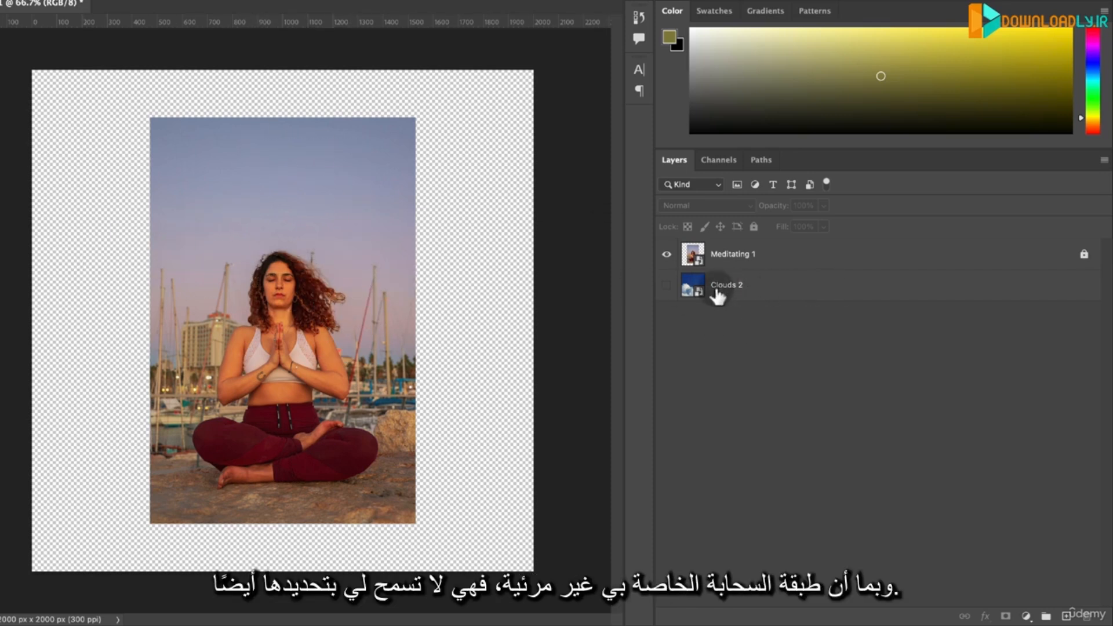
- Show the Clouds 2 layer and move the clouds image slightly up and to the right
{"action": "left_click", "coordinate": [667, 285]}
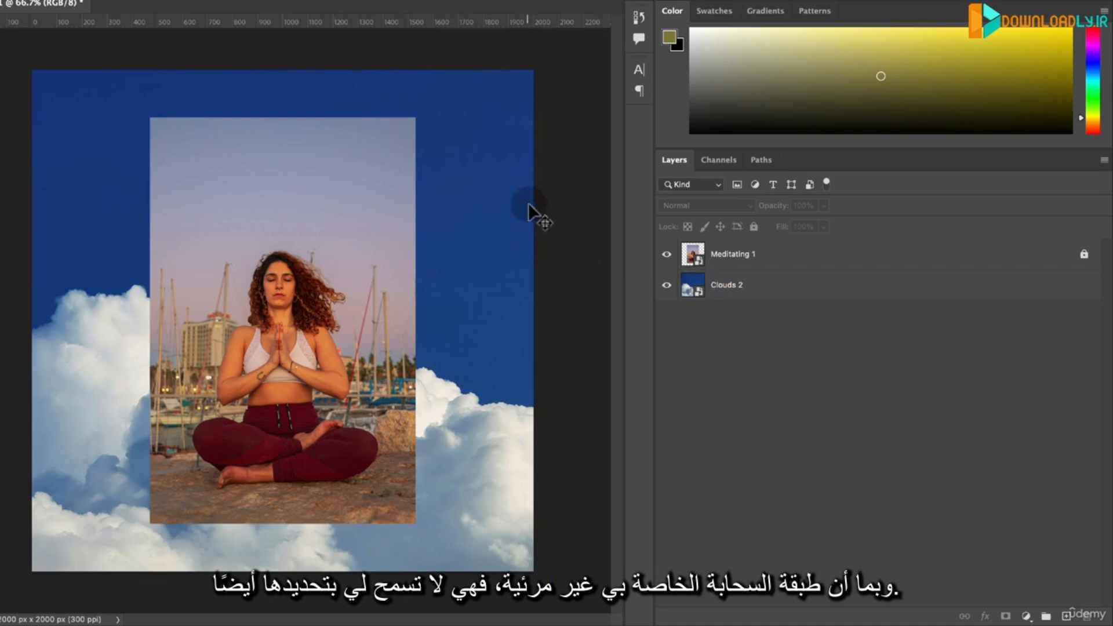
{"action": "left_click", "coordinate": [530, 212]}
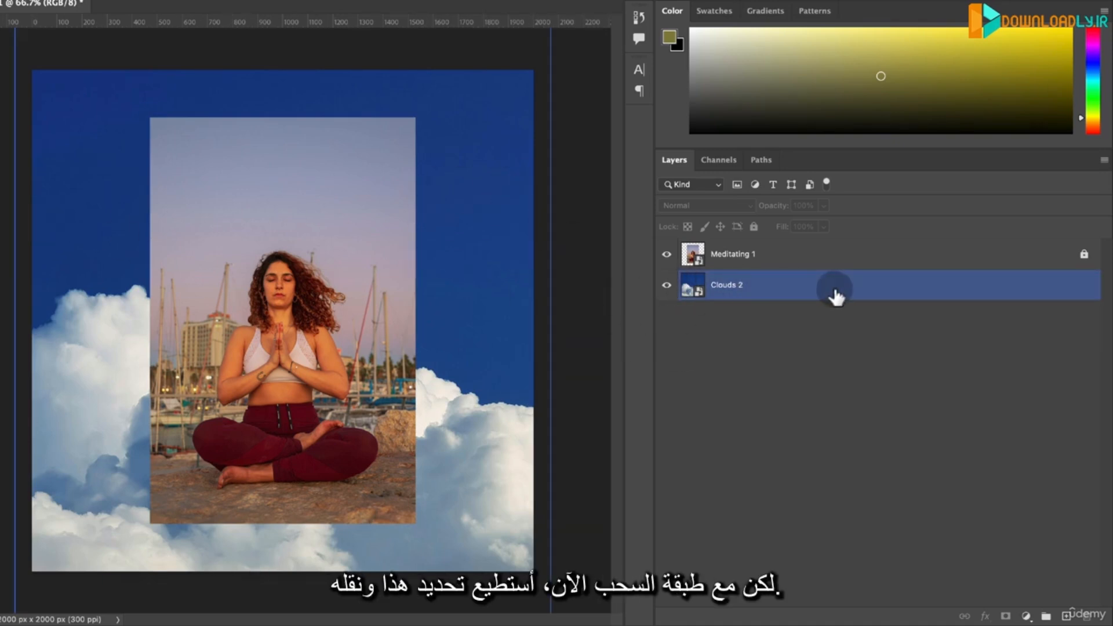
{"action": "left_click_drag", "start_coordinate": [427, 102], "coordinate": [438, 79]}
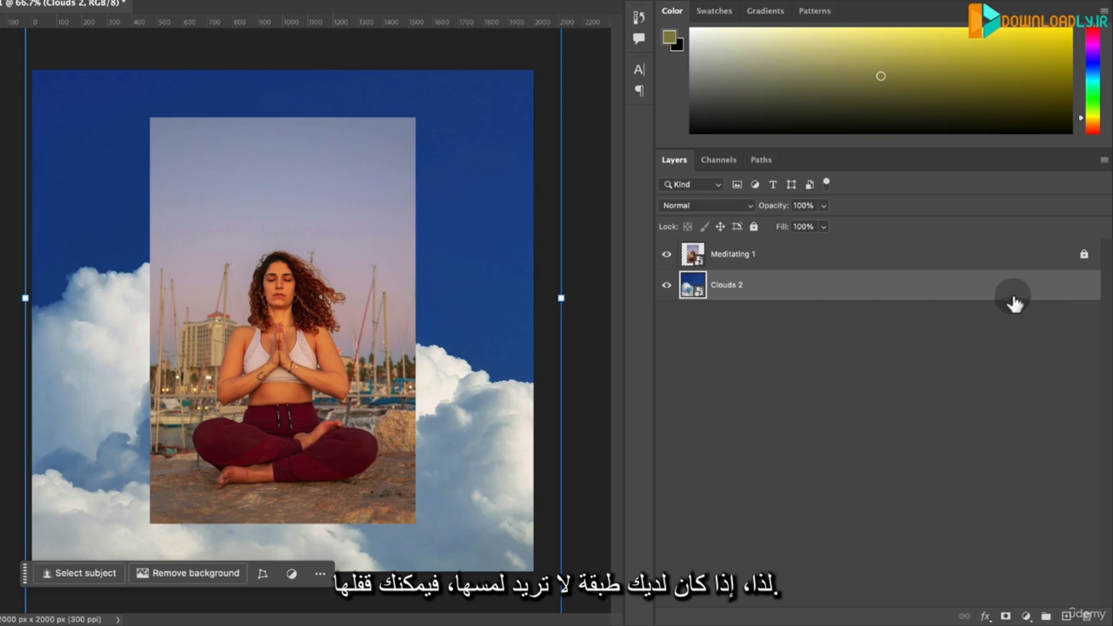
- Toggle the Meditating 1 layer's visibility off and on, unlock it, and deselect all layers
{"action": "left_click", "coordinate": [1044, 258]}
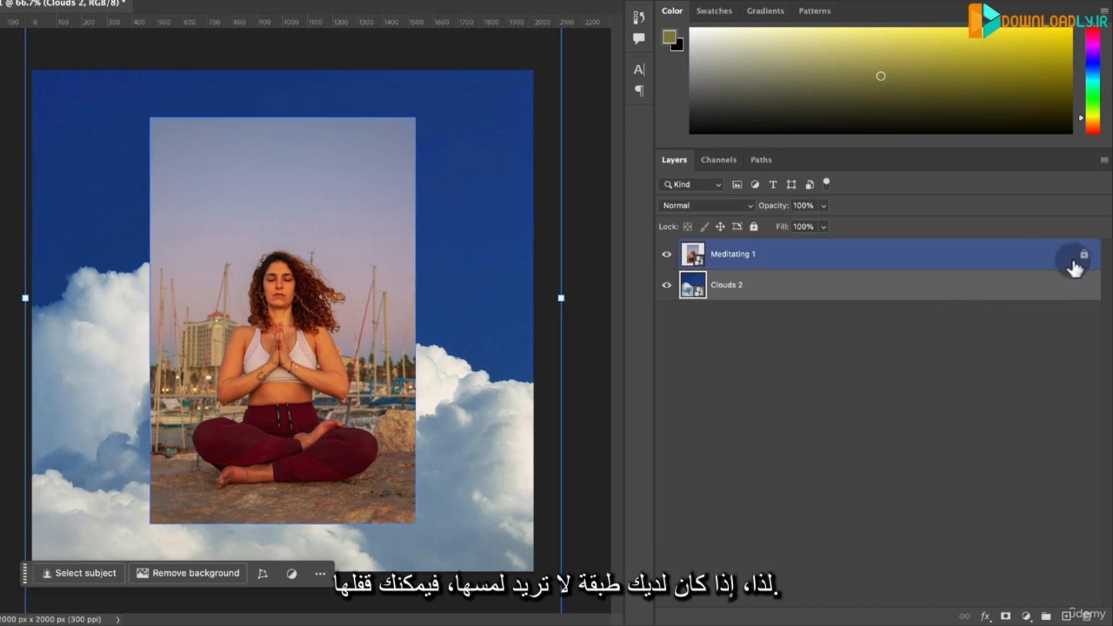
{"action": "left_click", "coordinate": [667, 255]}
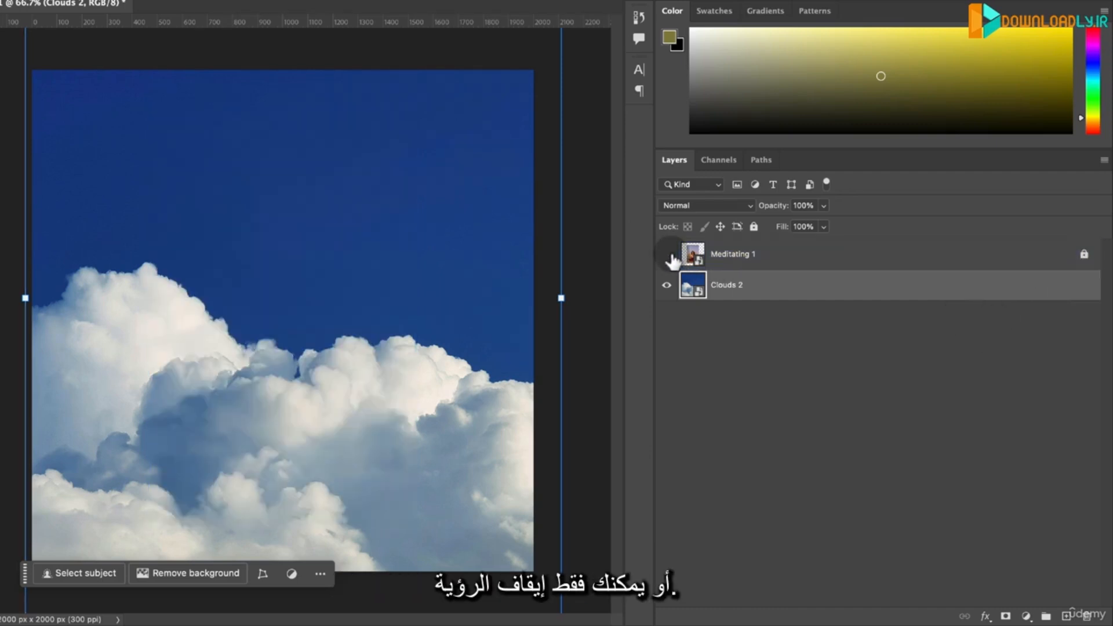
{"action": "left_click", "coordinate": [667, 255]}
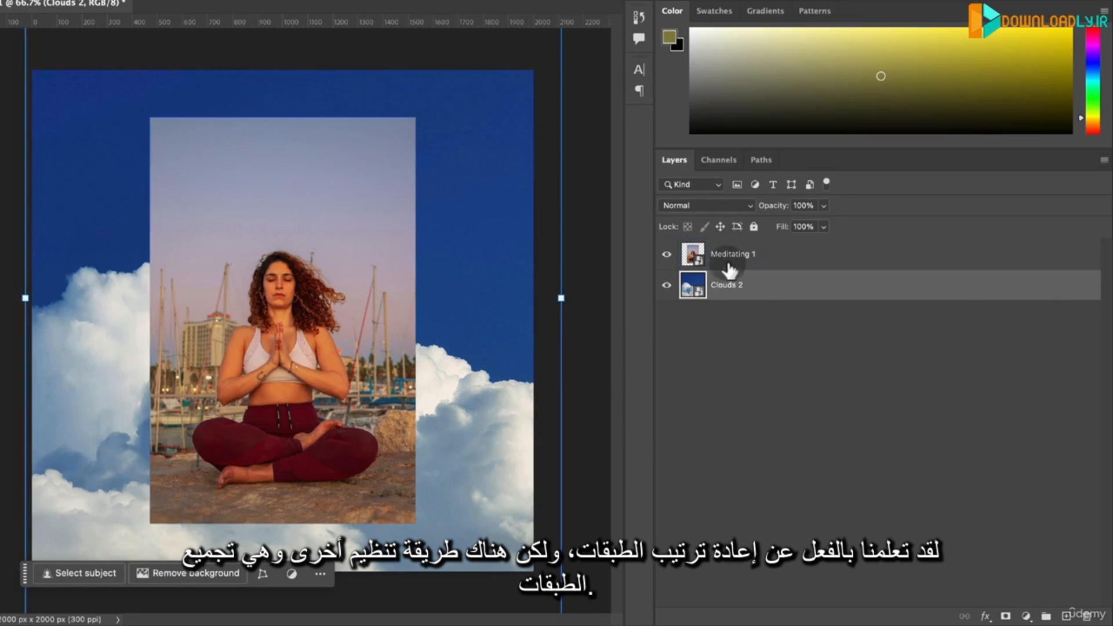
{"action": "left_click_drag", "start_coordinate": [730, 270], "coordinate": [722, 293]}
{"action": "left_click", "coordinate": [822, 361]}
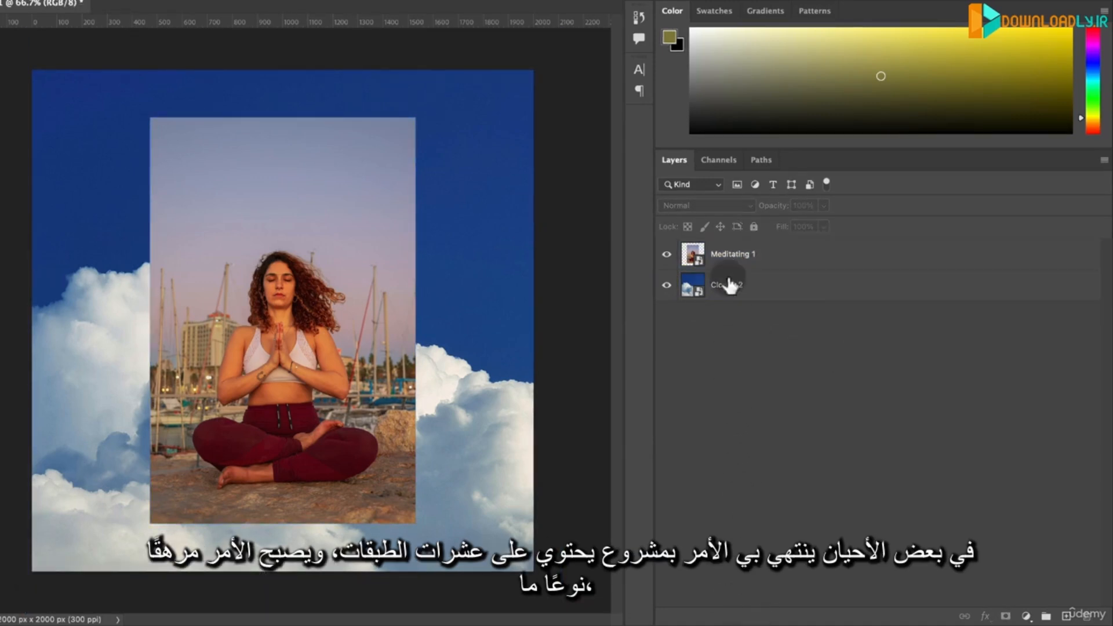
- Group the Meditating 1 and Clouds 2 layers together, and undo the grouping
{"action": "left_click", "coordinate": [755, 284]}
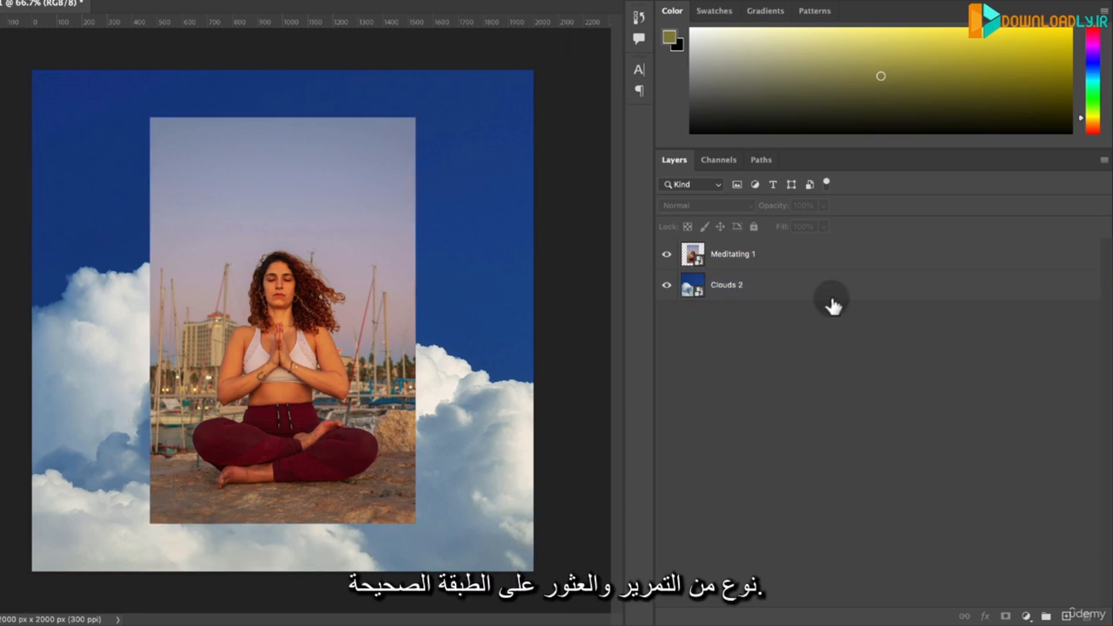
{"action": "left_click", "coordinate": [753, 261]}
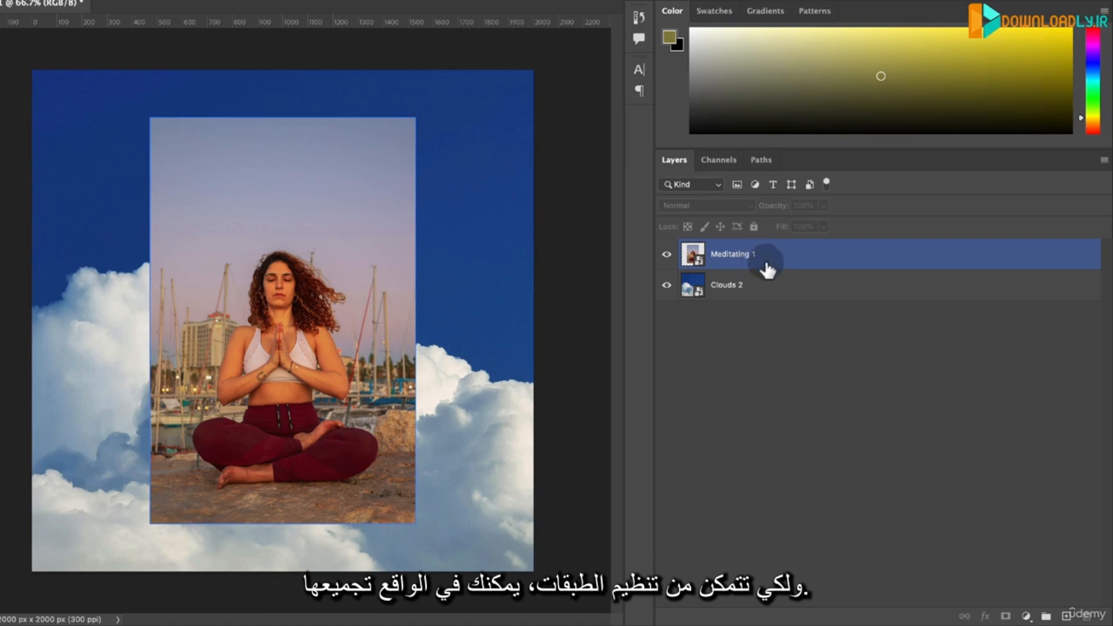
{"action": "left_click", "coordinate": [790, 287], "text": "shift"}
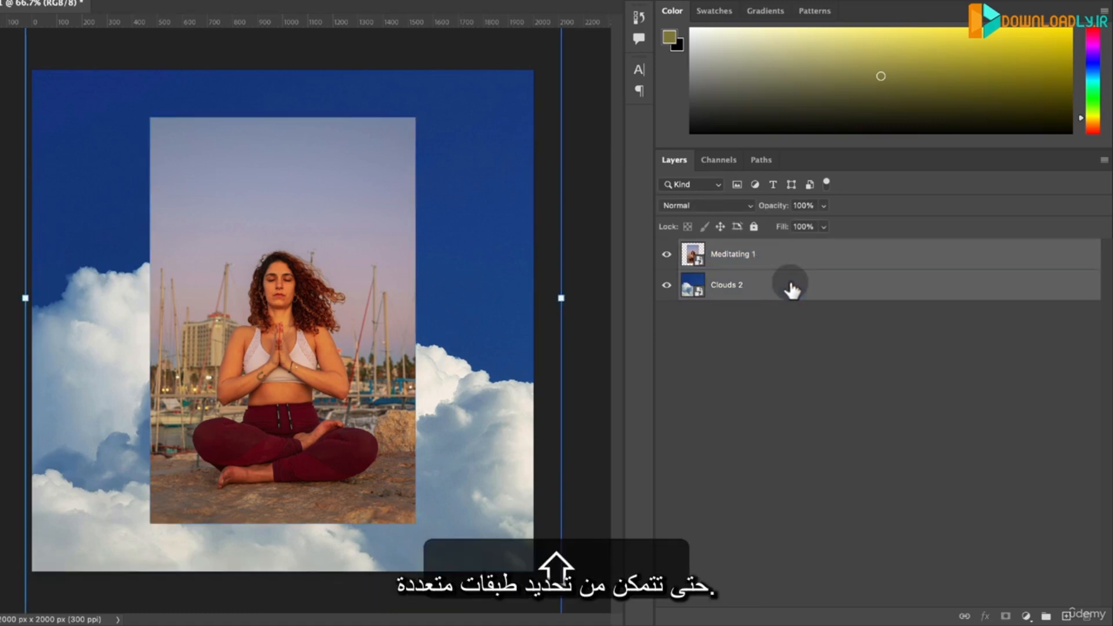
{"action": "left_click", "coordinate": [1047, 616]}
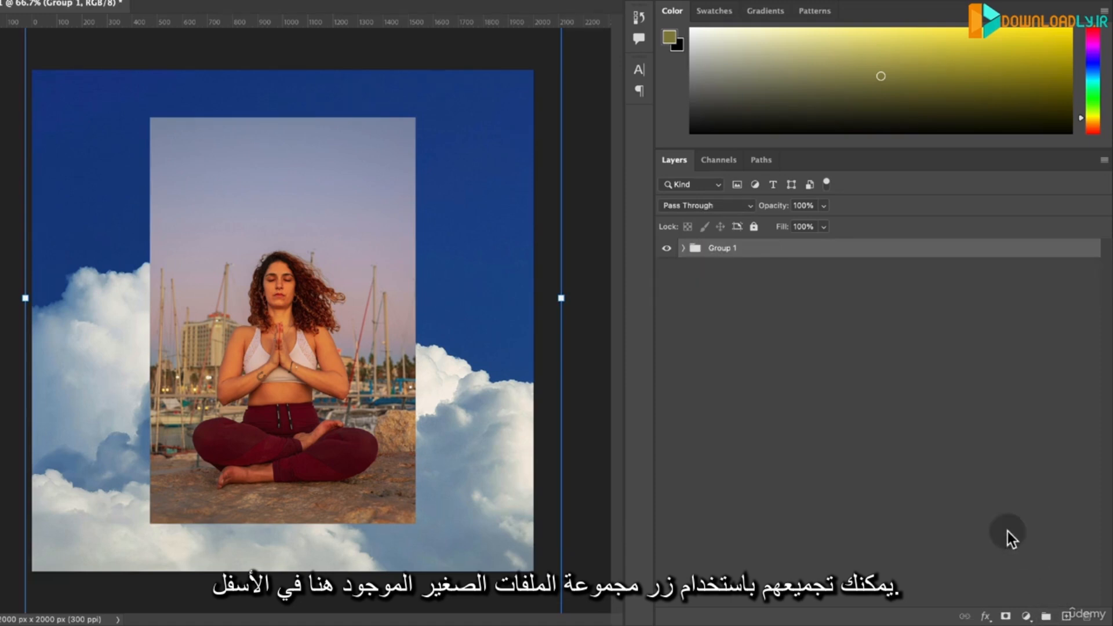
{"action": "key", "text": "super+z"}
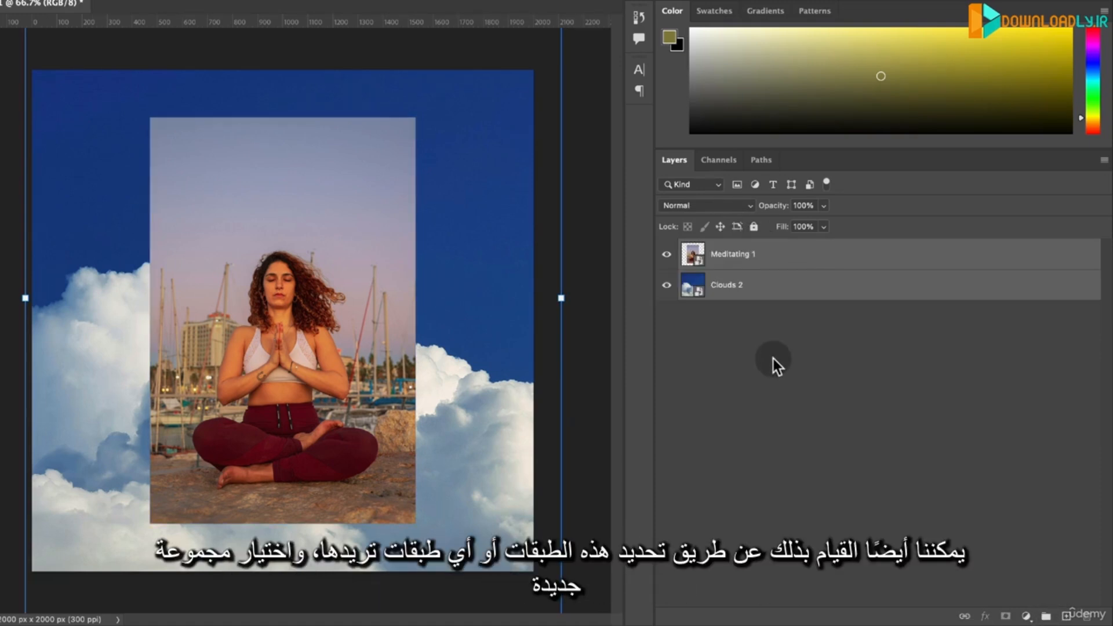
- Create a new group from the selected Meditating 1 and Clouds 2 layers, and expand it to show its contents
{"action": "right_click", "coordinate": [774, 290]}
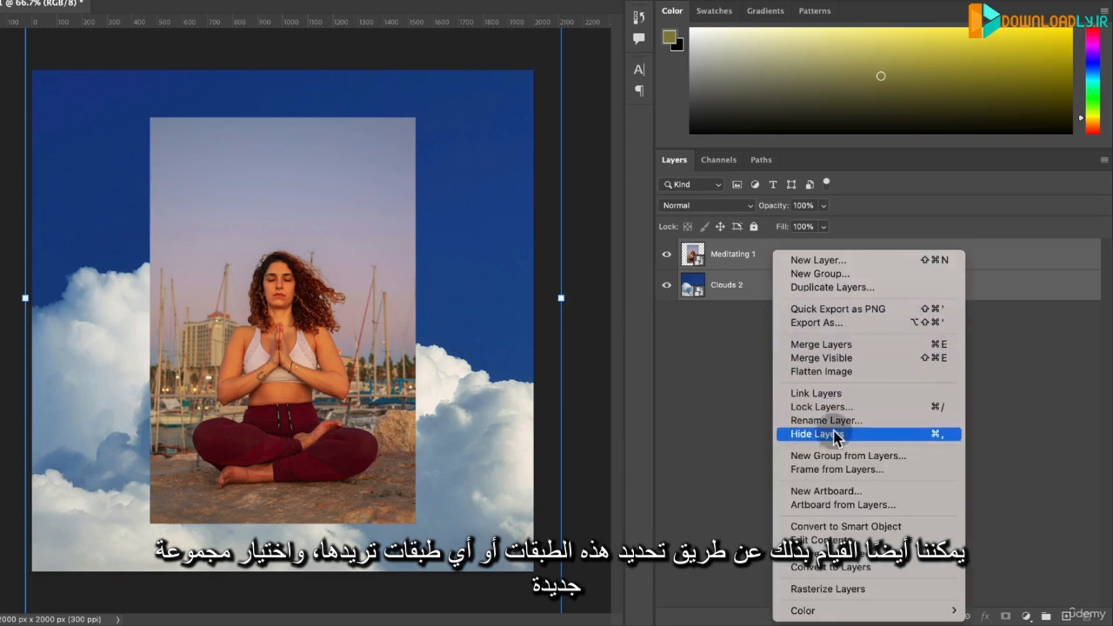
{"action": "left_click", "coordinate": [836, 455]}
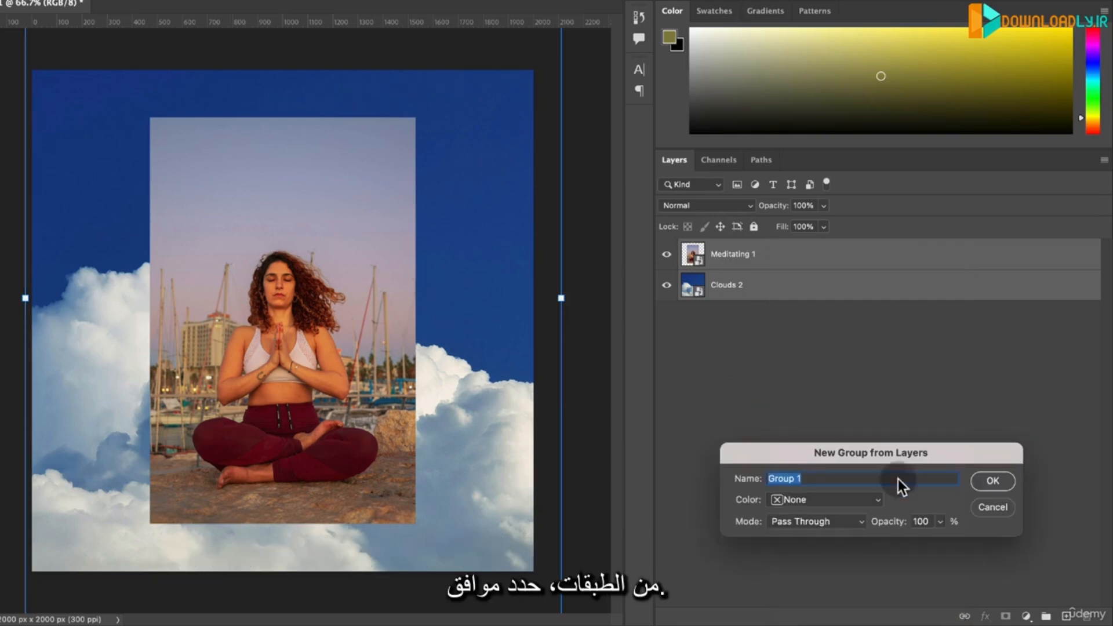
{"action": "left_click", "coordinate": [985, 482]}
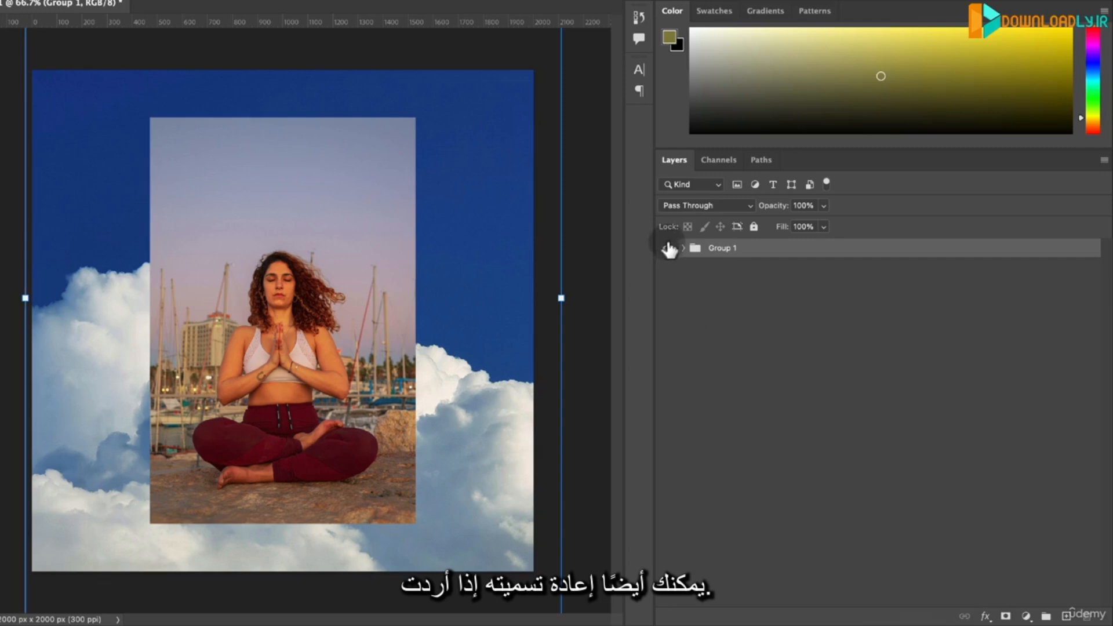
{"action": "left_click", "coordinate": [684, 248]}
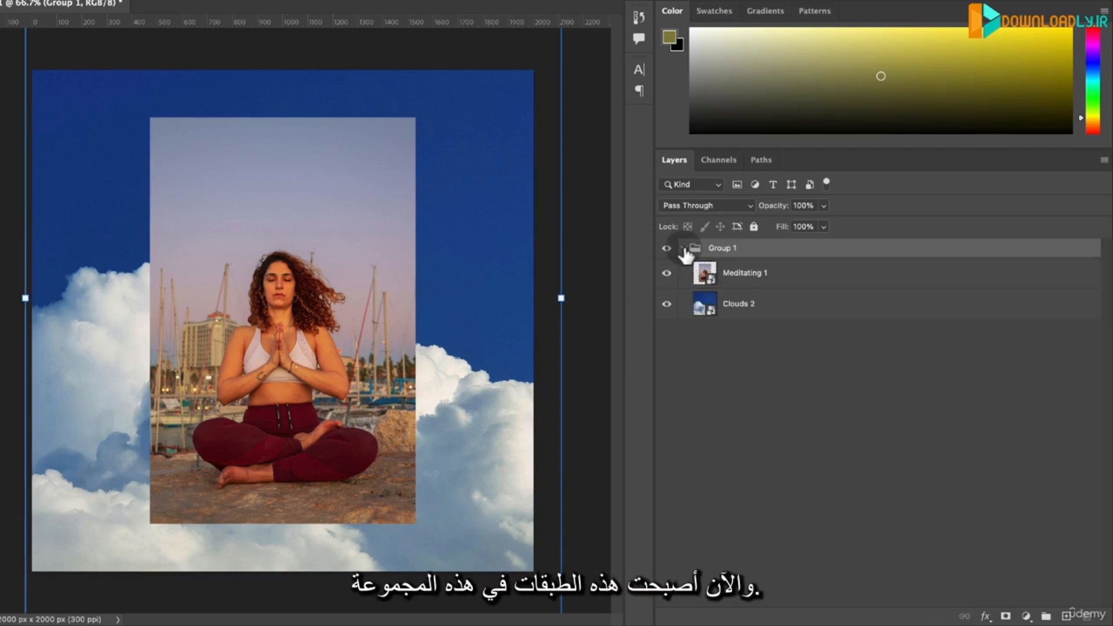
{"action": "left_click", "coordinate": [684, 248]}
{"action": "left_click", "coordinate": [684, 248]}
- Move the Clouds 2 layer out of the group, leaving only Meditating 1 inside, and select Meditating 1
{"action": "left_click", "coordinate": [745, 277]}
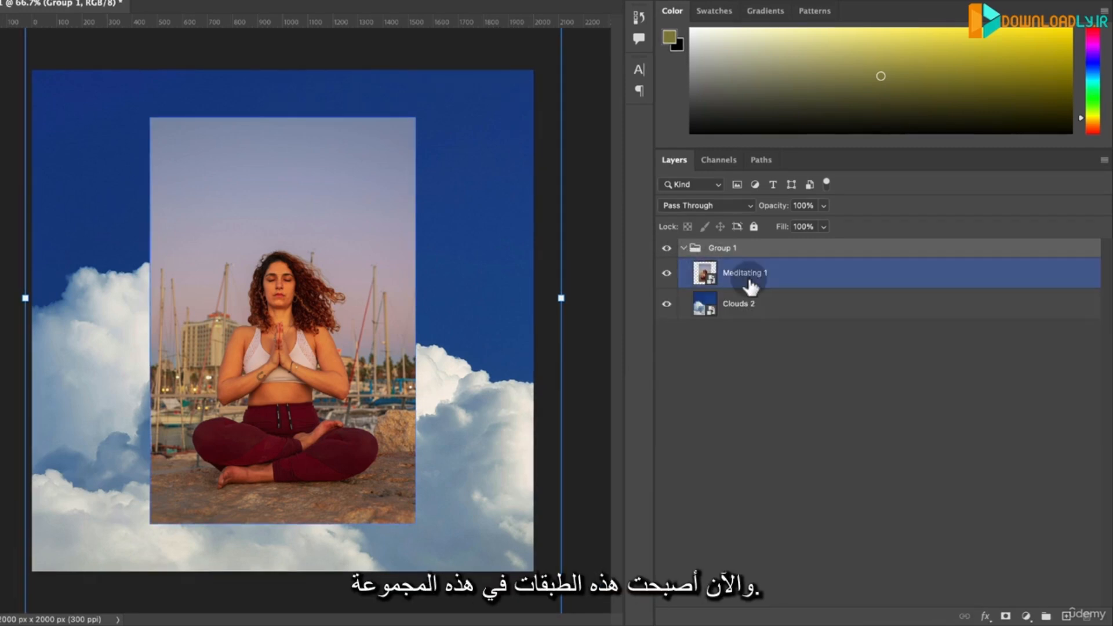
{"action": "left_click", "coordinate": [722, 305]}
{"action": "left_click_drag", "start_coordinate": [748, 315], "coordinate": [729, 297]}
{"action": "left_click", "coordinate": [684, 248]}
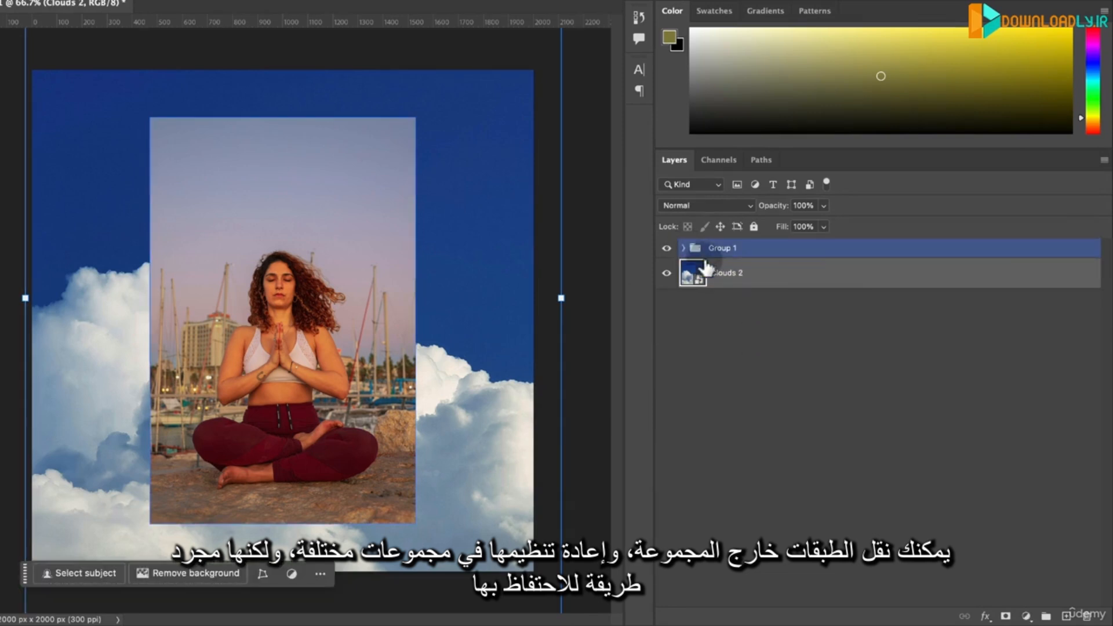
{"action": "left_click_drag", "start_coordinate": [730, 259], "coordinate": [687, 258]}
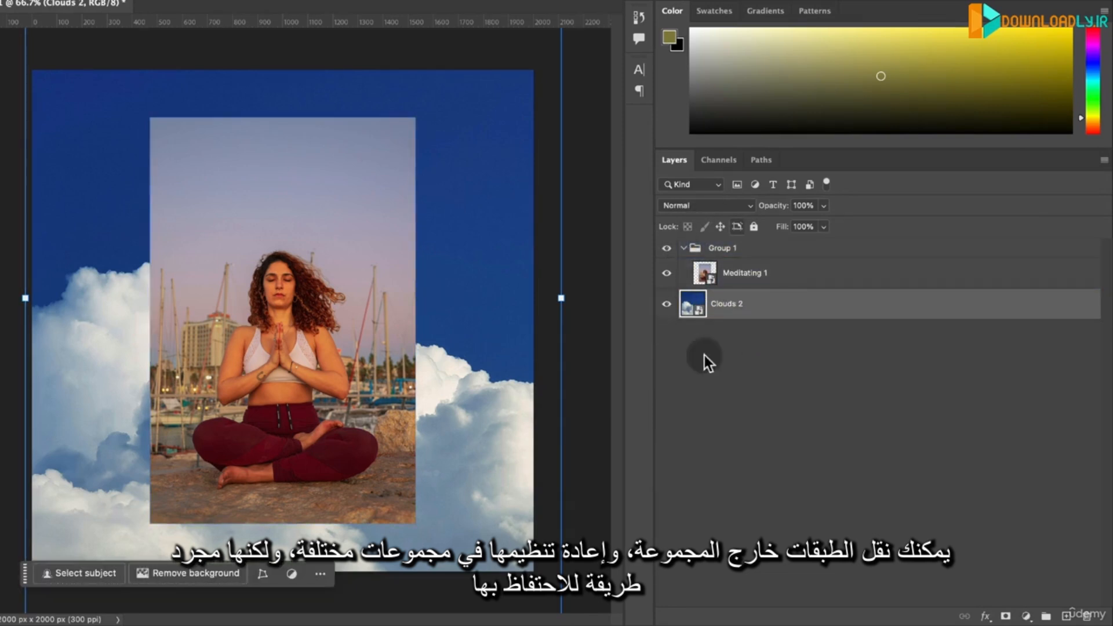
{"action": "left_click", "coordinate": [836, 270]}
{"action": "left_click", "coordinate": [742, 277]}
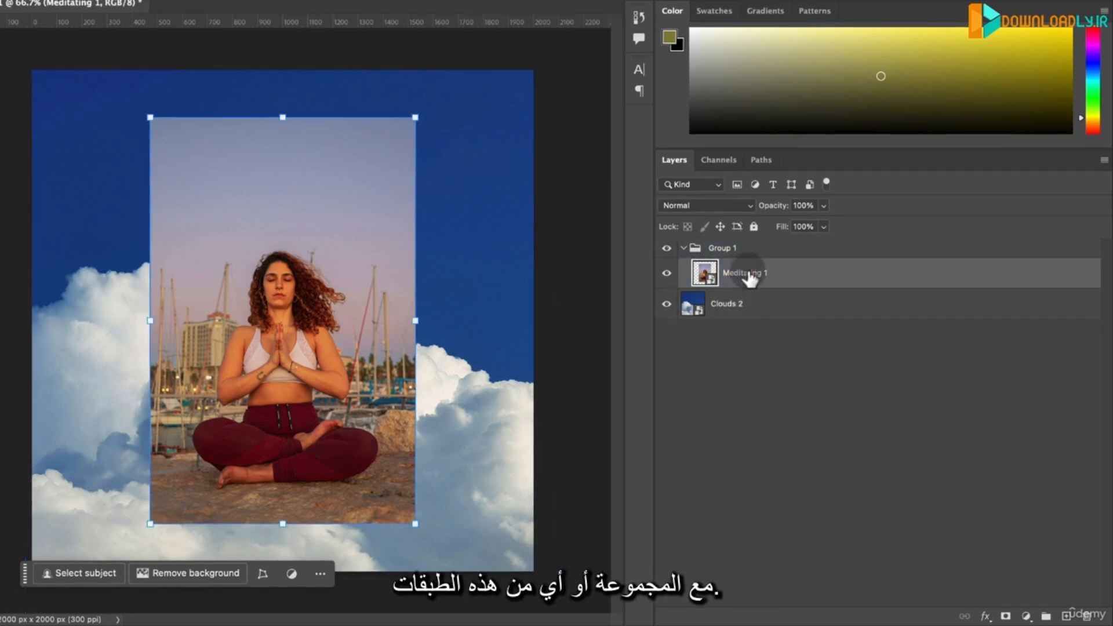
- Rename the layer group as Project 1, and change that name to Design 1
{"action": "left_click", "coordinate": [722, 248]}
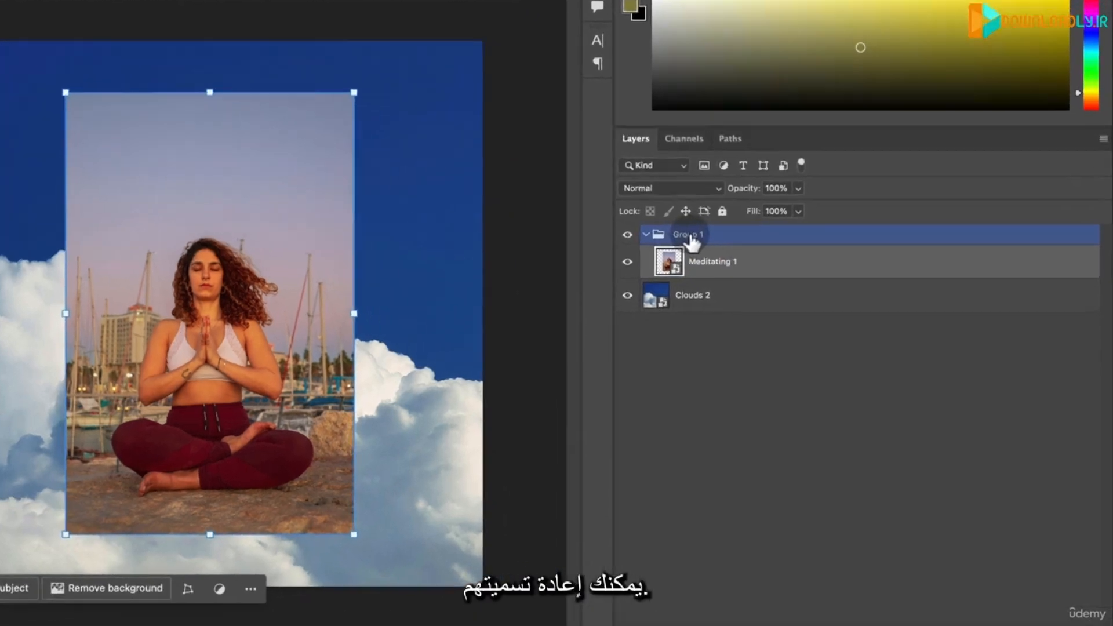
{"action": "double_click", "coordinate": [723, 247]}
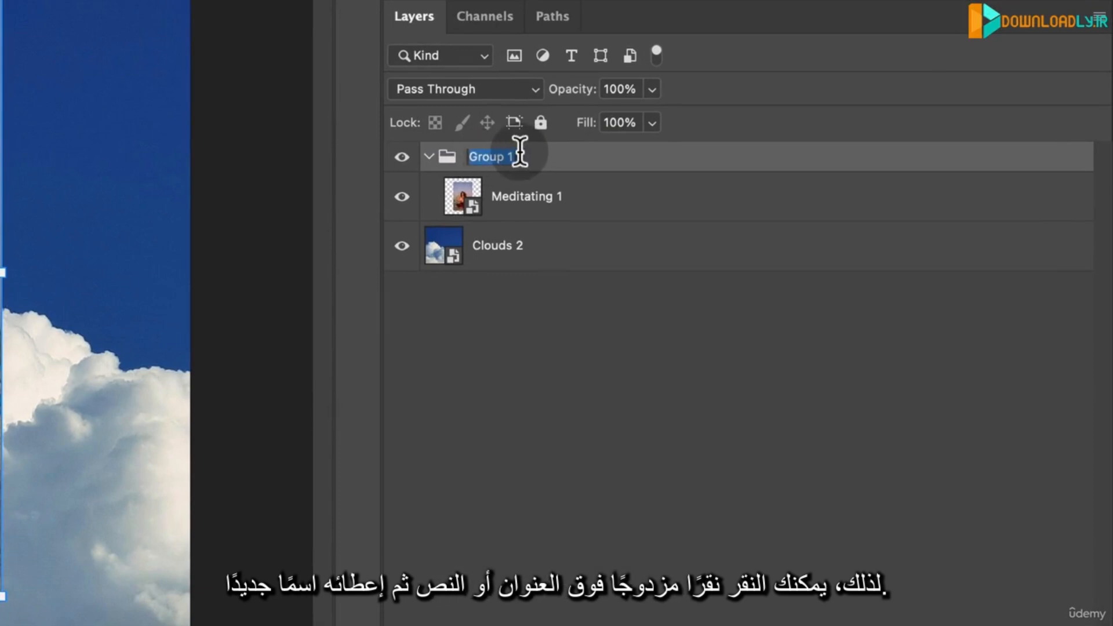
{"action": "type", "text": "Project 1"}
{"action": "key", "text": "Return"}
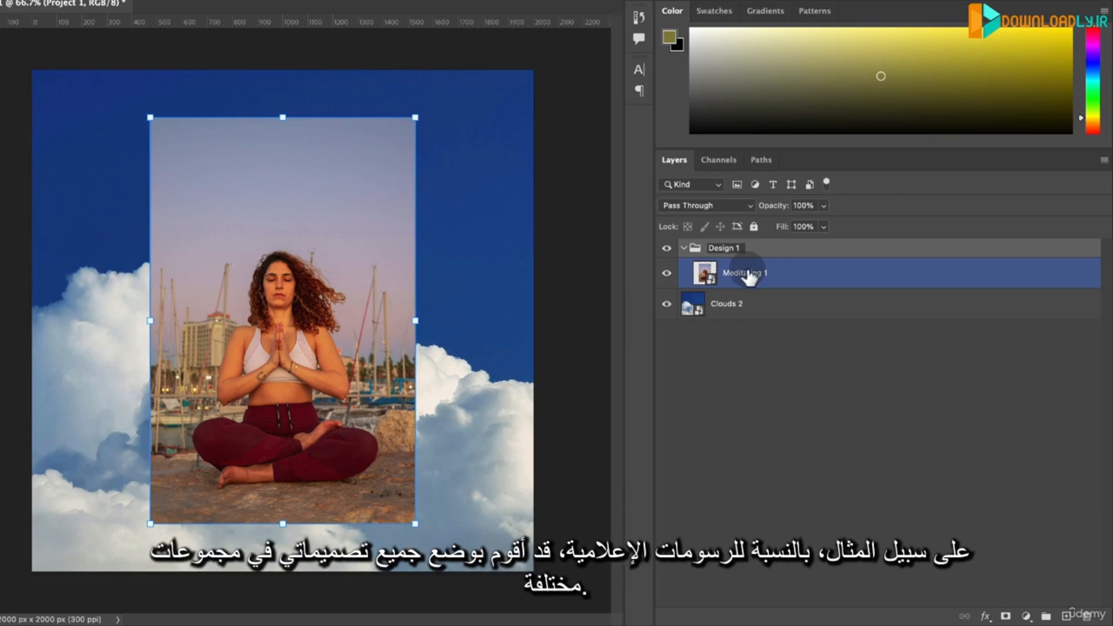
- Move the Clouds 2 layer back into the Design 1 group, beneath Meditating 1
{"action": "left_click", "coordinate": [695, 309]}
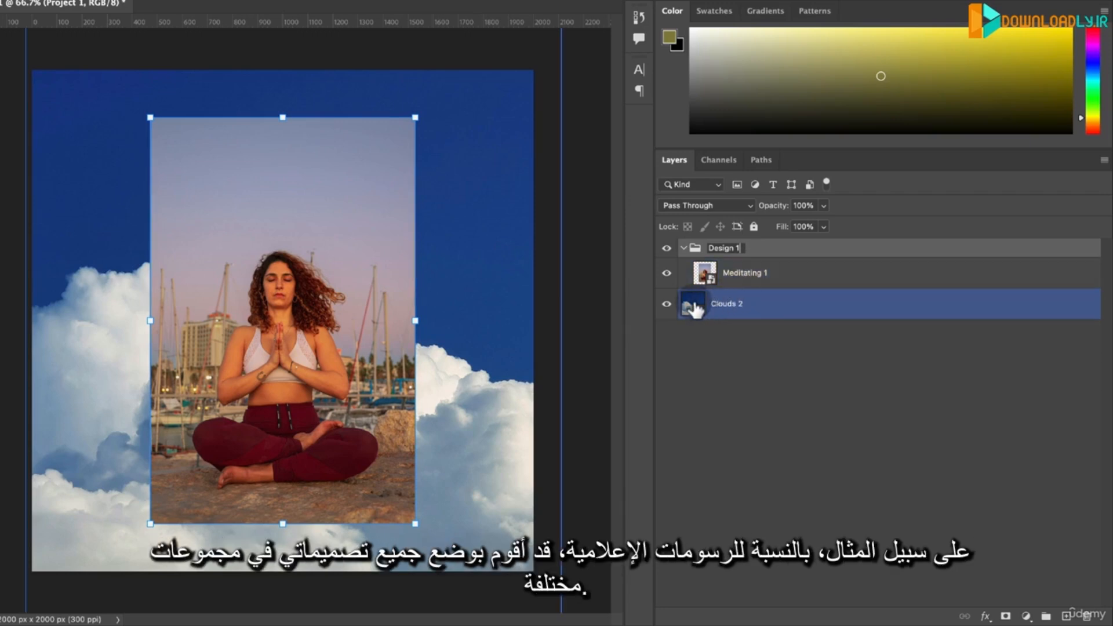
{"action": "left_click", "coordinate": [723, 266]}
{"action": "left_click_drag", "start_coordinate": [694, 300], "coordinate": [741, 273]}
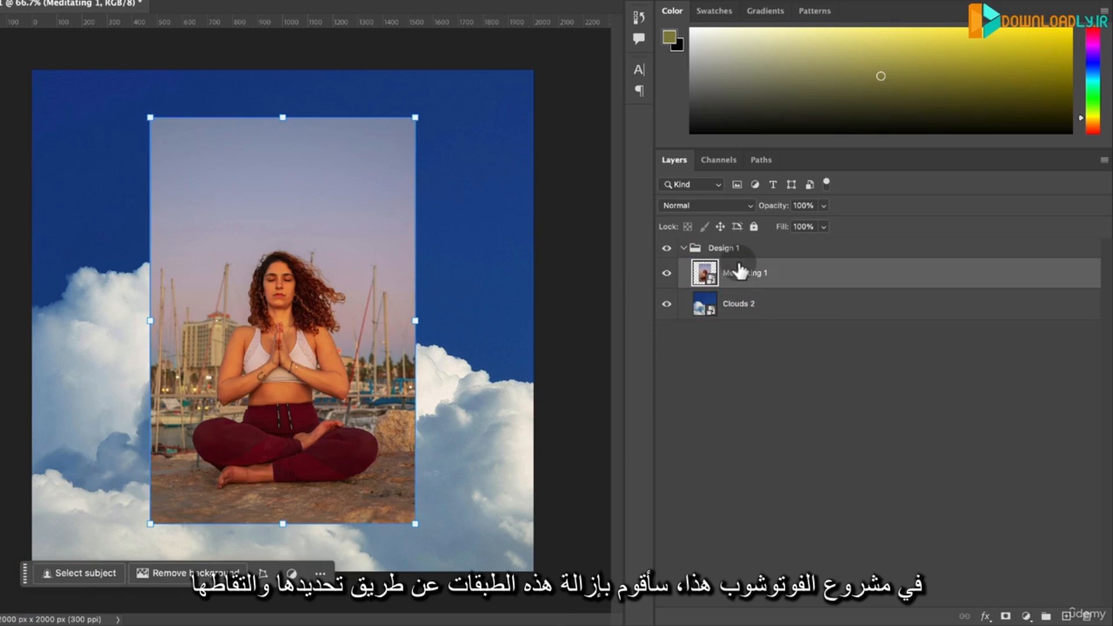
- Move both Meditating 1 and Clouds 2 out of the Design 1 group, and delete the empty group
{"action": "left_click", "coordinate": [710, 303], "text": "shift"}
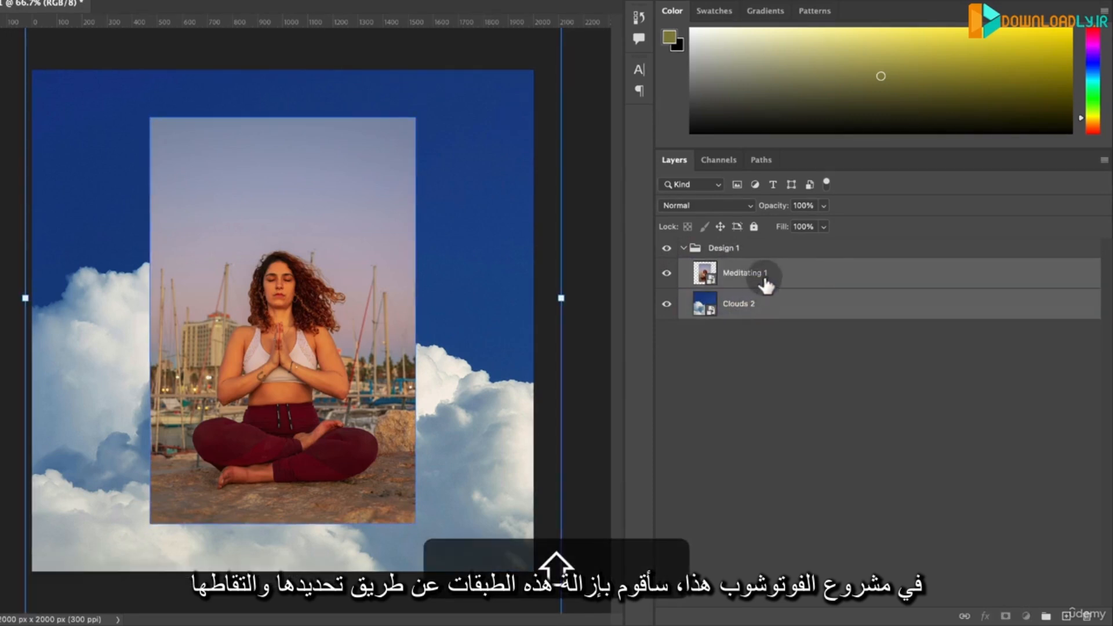
{"action": "left_click_drag", "start_coordinate": [764, 284], "coordinate": [714, 368]}
{"action": "left_click", "coordinate": [719, 247]}
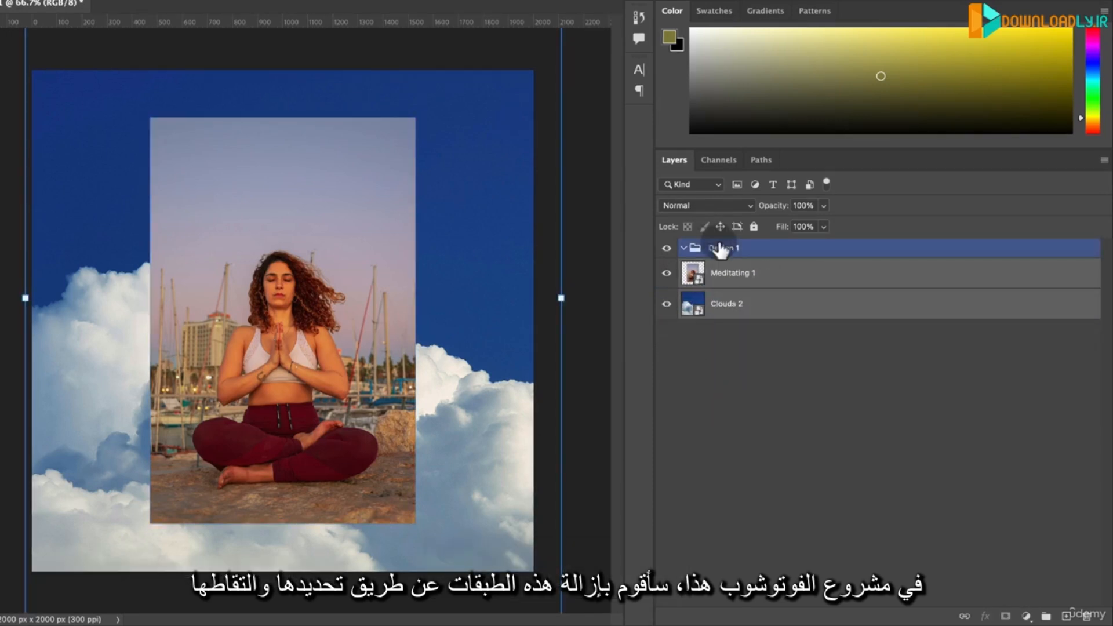
{"action": "key", "text": "BackSpace"}
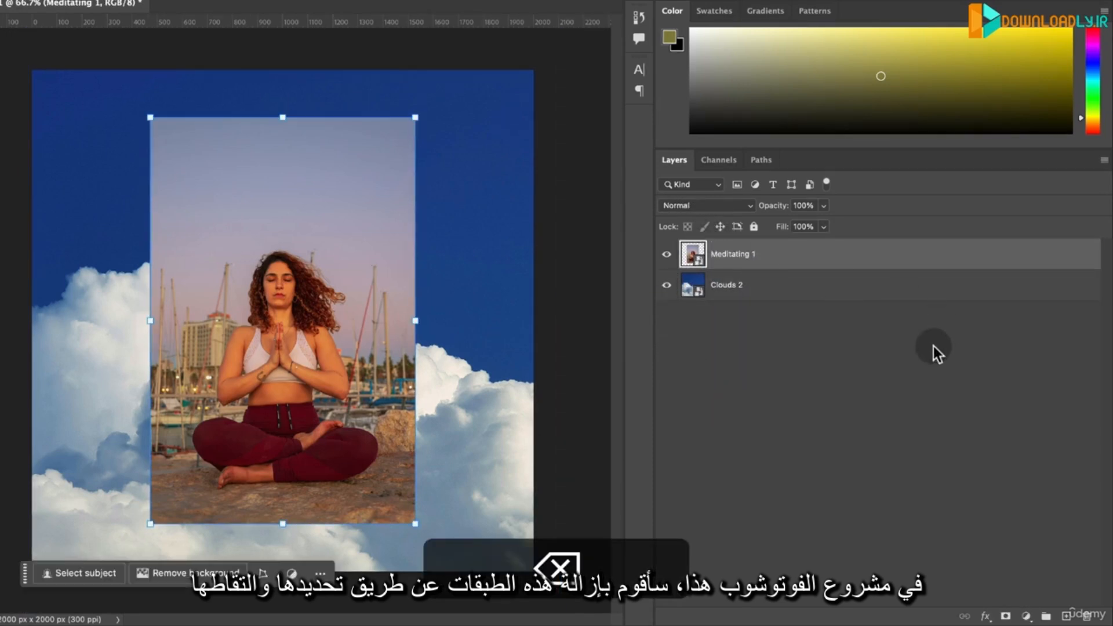
- Add a new blank layer at the top of the stack, and hide the Meditating 1 and Clouds 2 layers
{"action": "left_click", "coordinate": [957, 411]}
{"action": "left_click", "coordinate": [765, 286]}
{"action": "left_click", "coordinate": [753, 249]}
{"action": "left_click", "coordinate": [839, 364]}
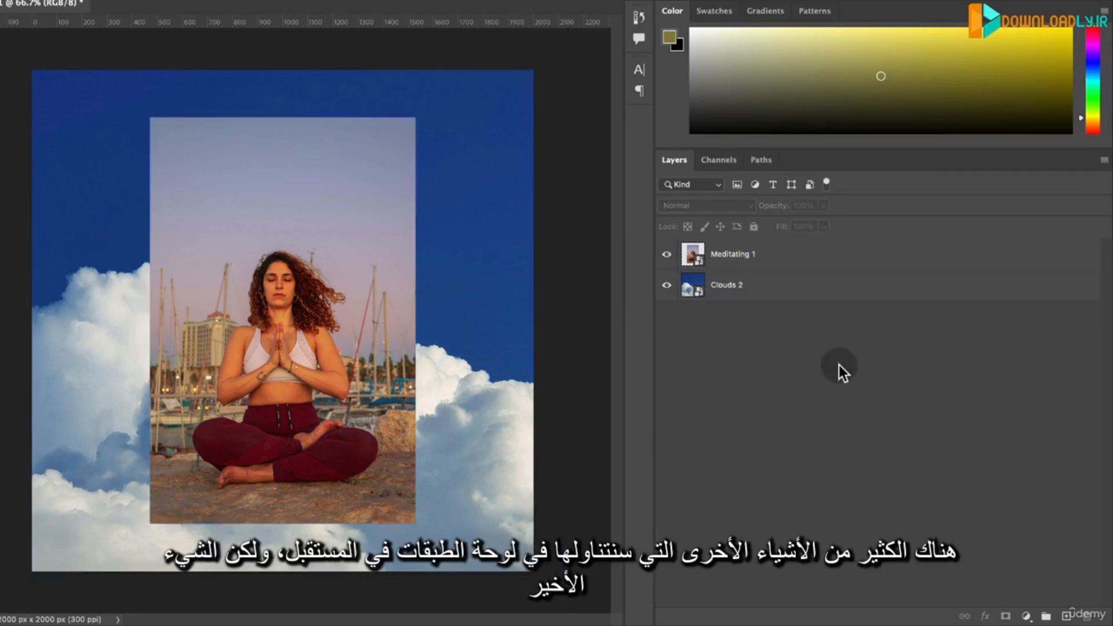
{"action": "left_click", "coordinate": [1067, 617]}
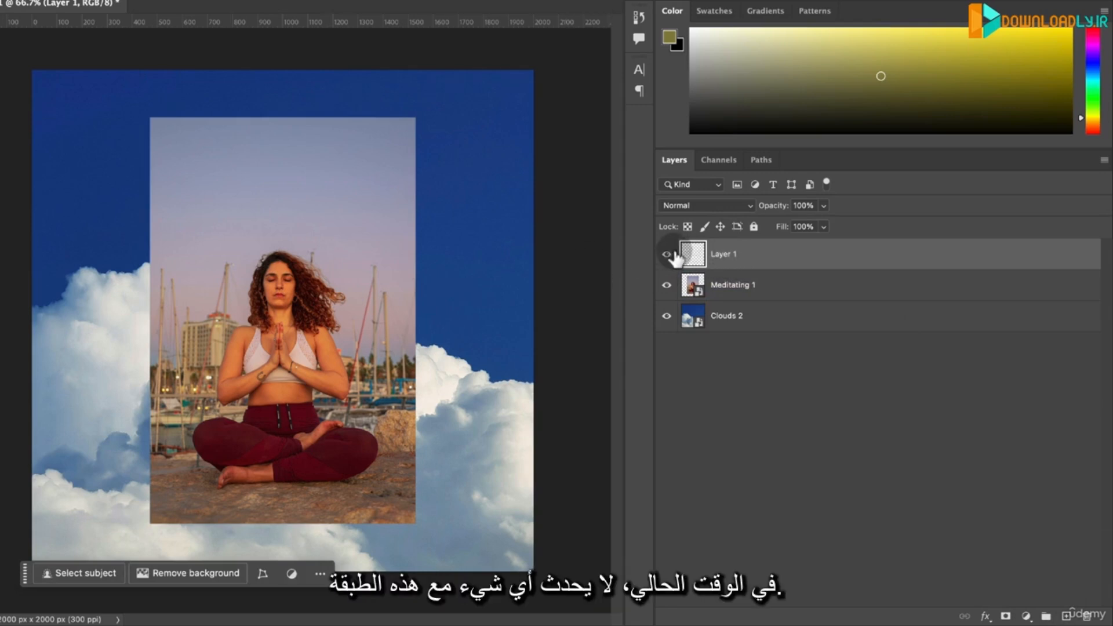
{"action": "left_click", "coordinate": [667, 286]}
{"action": "left_click", "coordinate": [667, 316]}
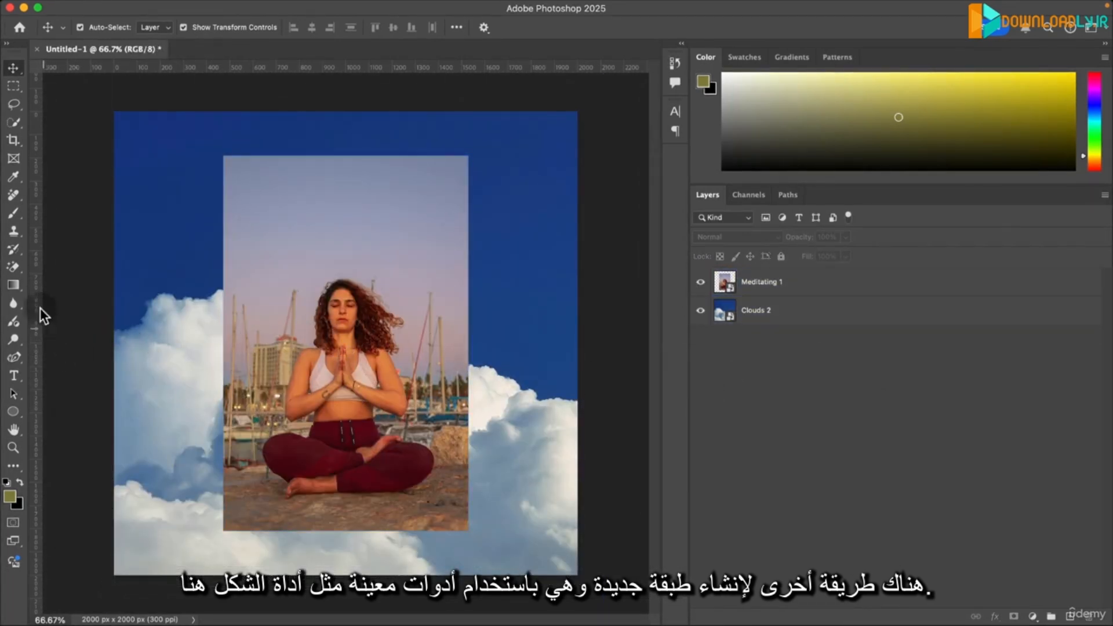
- Draw an ellipse about 740 x 723 px over the portrait with the Ellipse Tool, and delete its layer
{"action": "left_click", "coordinate": [12, 411]}
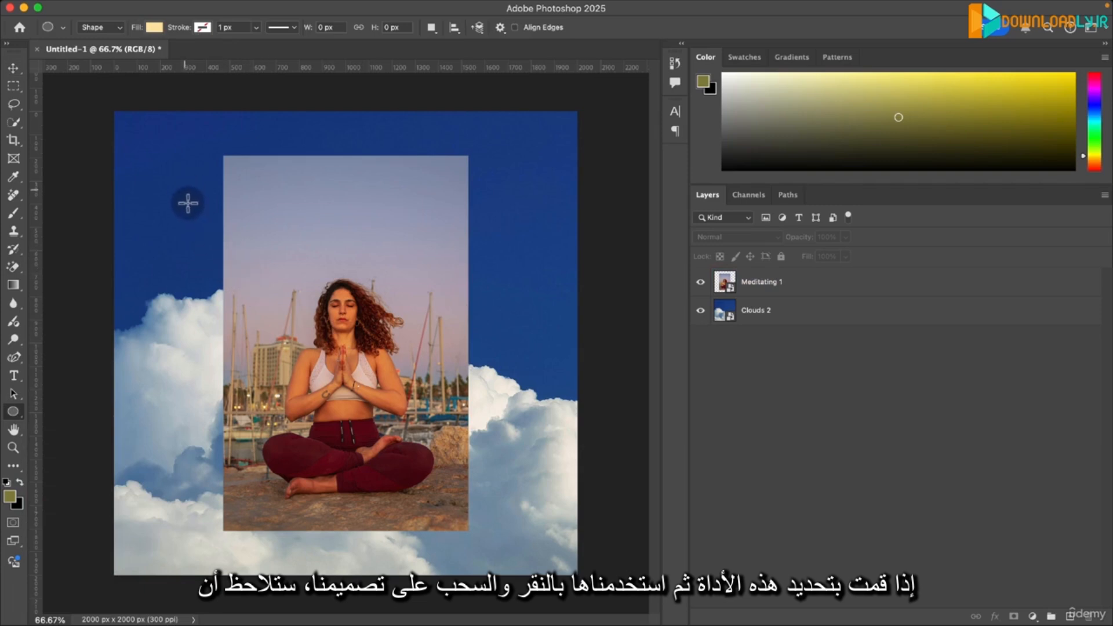
{"action": "left_click_drag", "start_coordinate": [206, 244], "coordinate": [377, 411]}
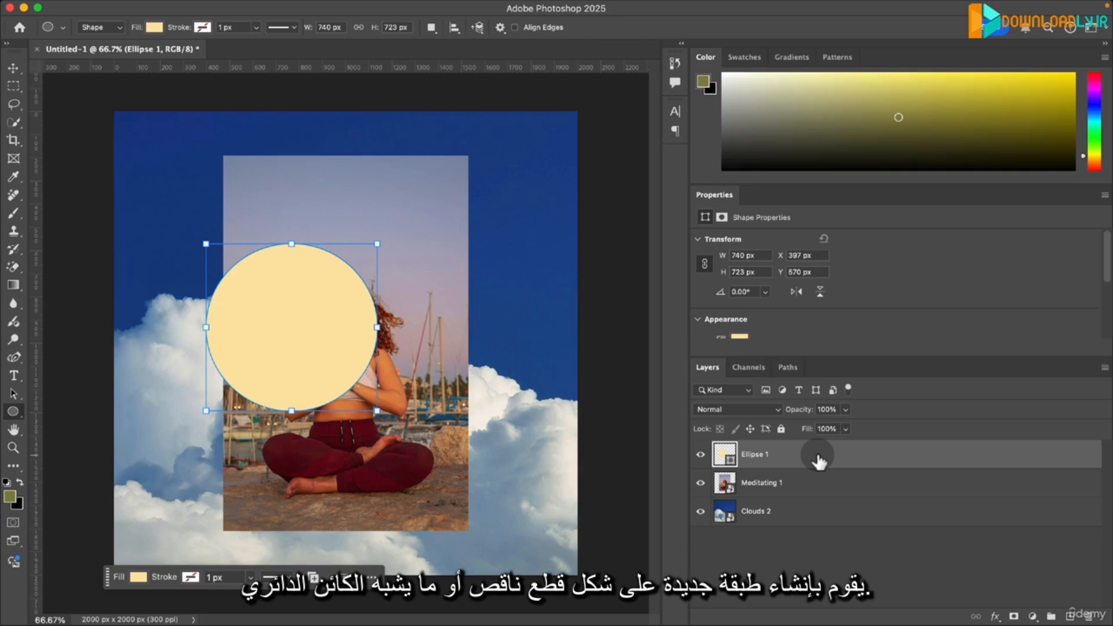
{"action": "key", "text": "BackSpace"}
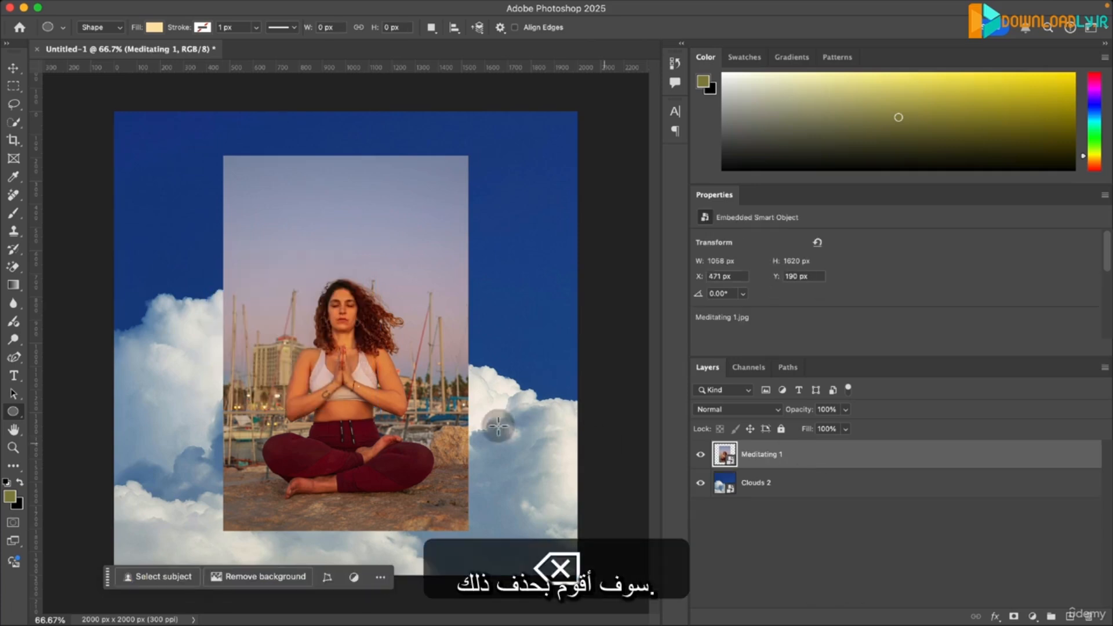
- Choose the Rectangle Tool from the shape tools, and look at the variants grouped with the Type and Blur tools
{"action": "left_click", "coordinate": [18, 412]}
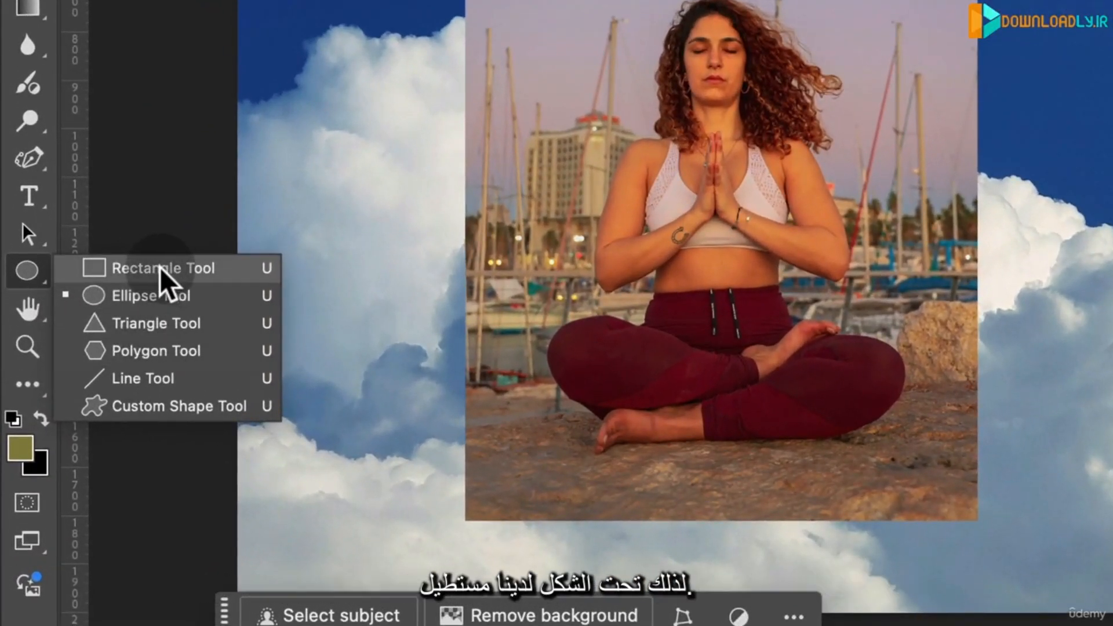
{"action": "left_click", "coordinate": [164, 270]}
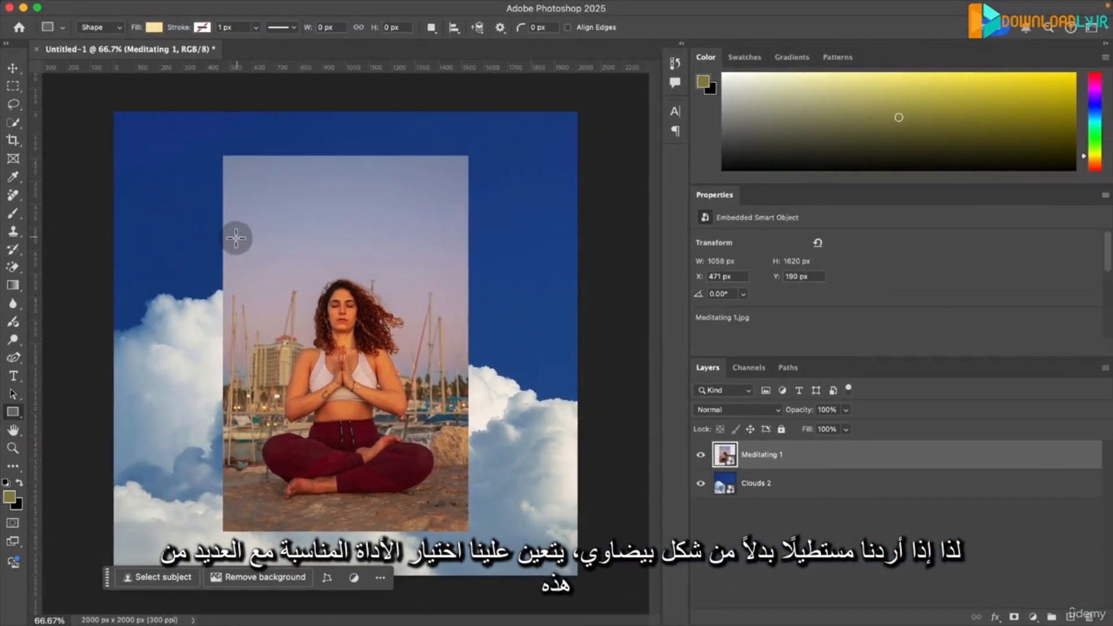
{"action": "left_click", "coordinate": [13, 376]}
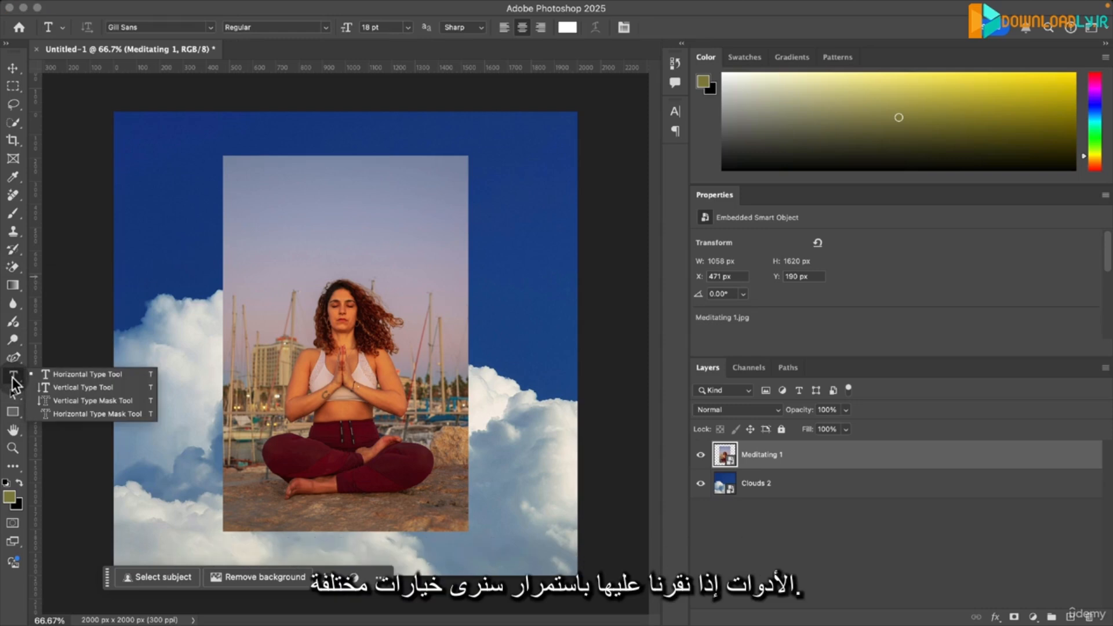
{"action": "left_click", "coordinate": [12, 304]}
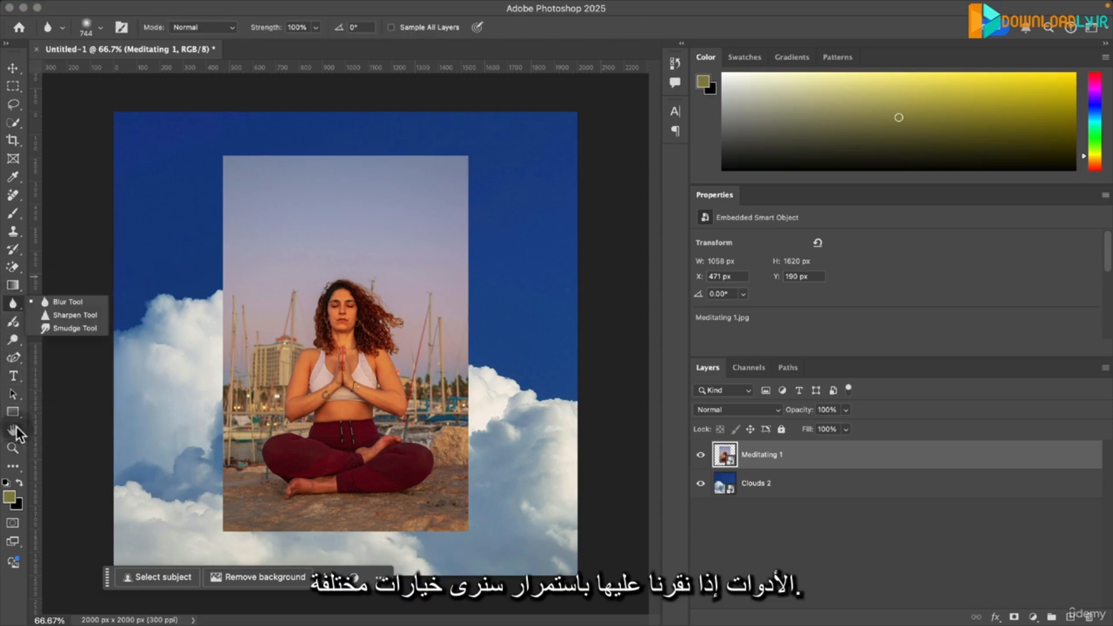
- Draw a rectangle about 1579 x 296 px across the canvas's upper part, and place its layer between Meditating 1 and Clouds 2
{"action": "left_click", "coordinate": [13, 410]}
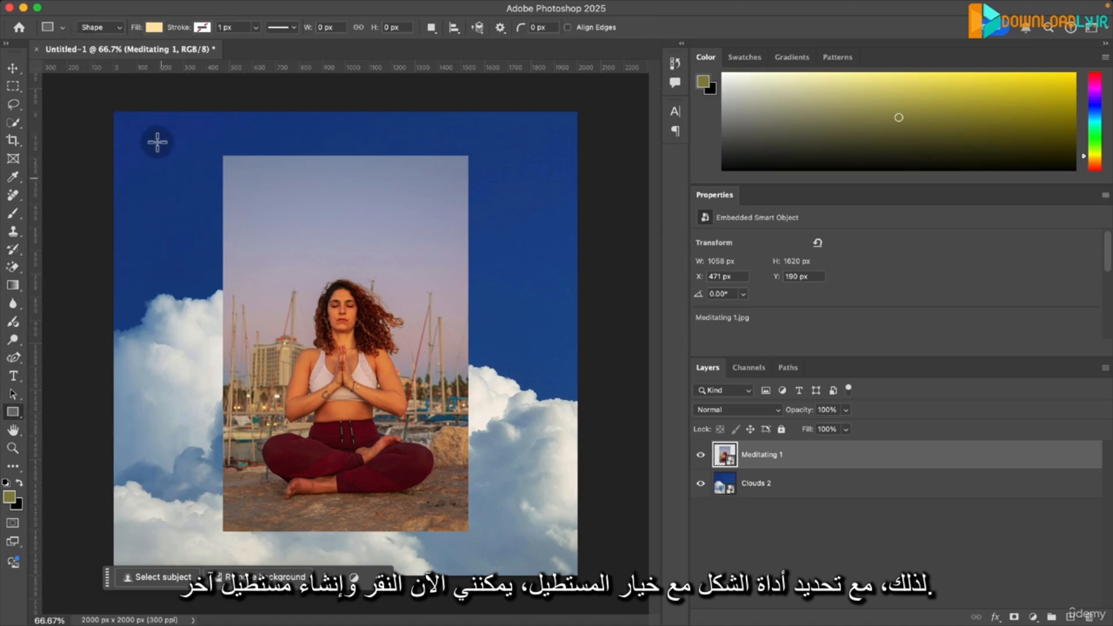
{"action": "left_click_drag", "start_coordinate": [163, 126], "coordinate": [528, 195]}
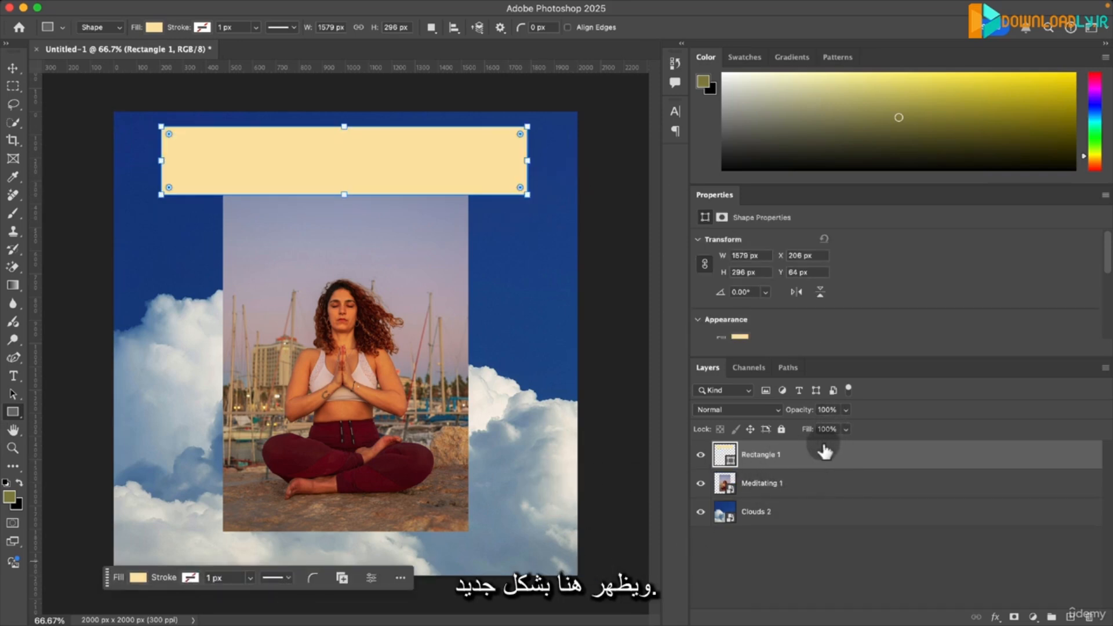
{"action": "left_click_drag", "start_coordinate": [825, 451], "coordinate": [813, 489]}
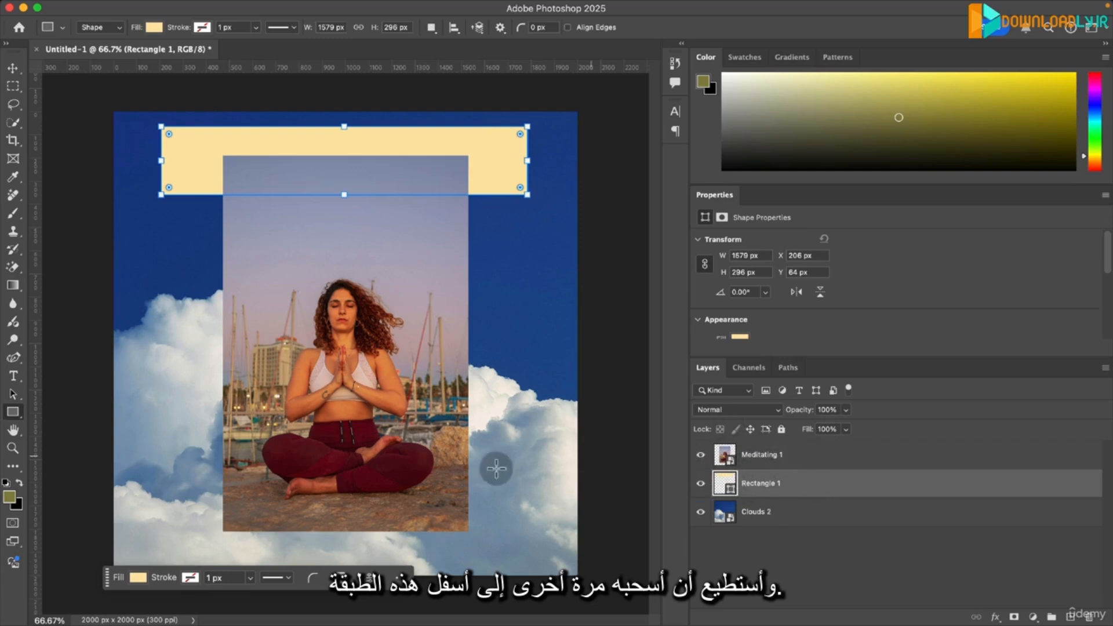
{"action": "left_click", "coordinate": [791, 486]}
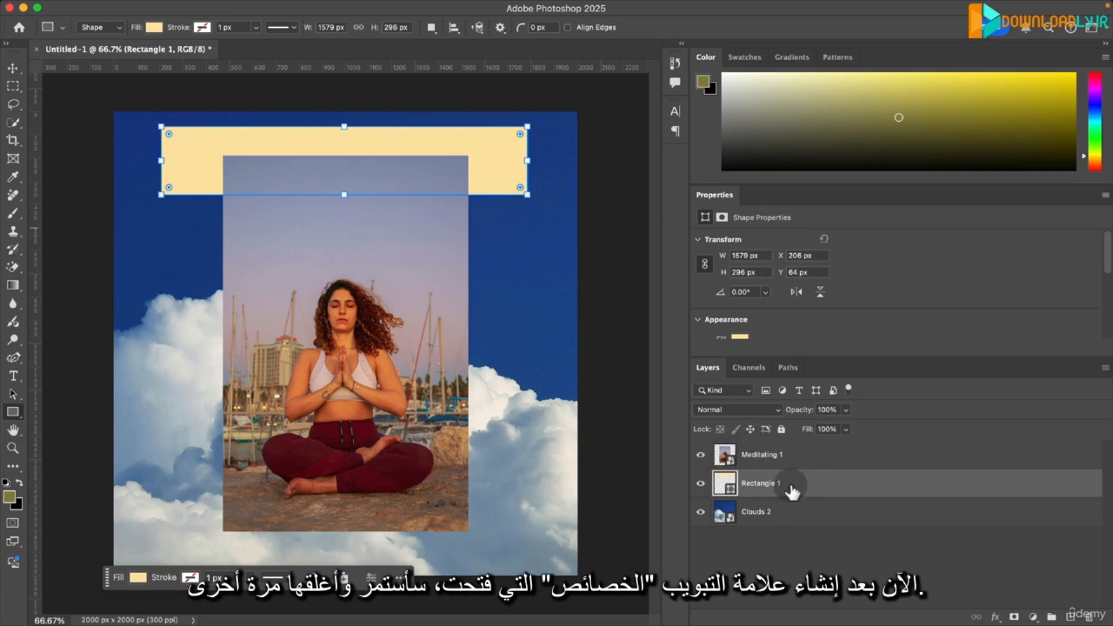
- Close the Properties panel and select the Rectangle 1 layer again
{"action": "right_click", "coordinate": [723, 196]}
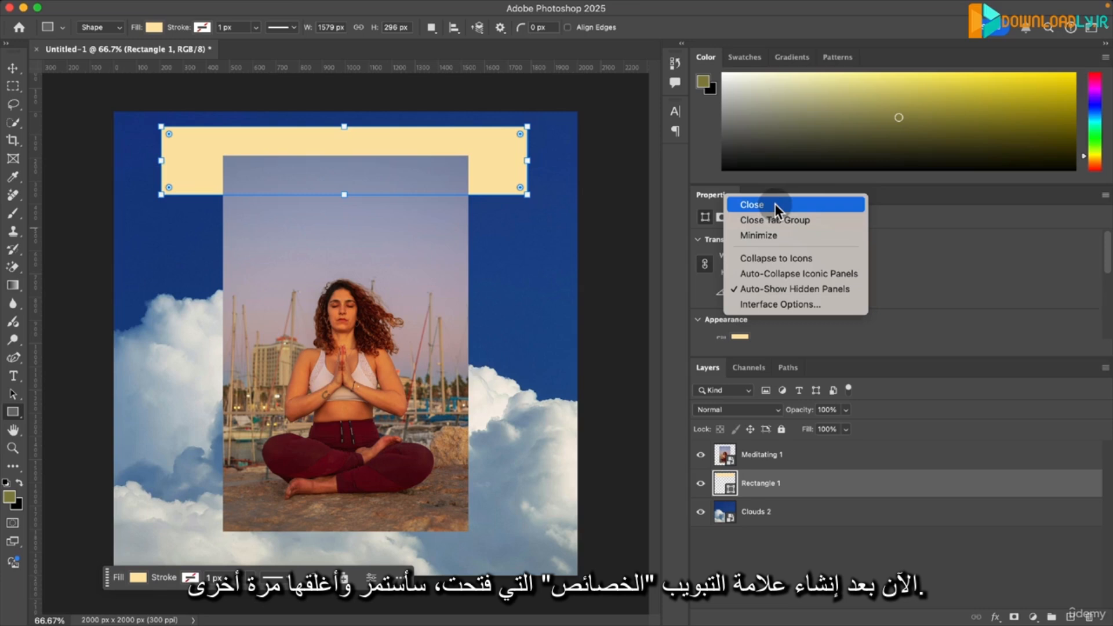
{"action": "left_click", "coordinate": [775, 205]}
{"action": "left_click", "coordinate": [781, 390]}
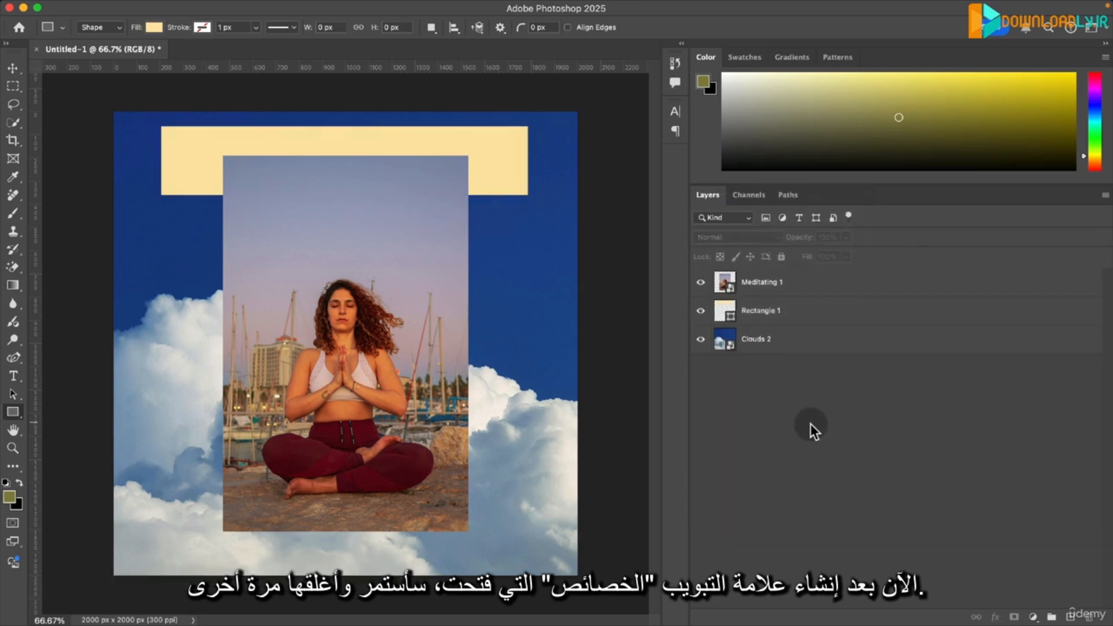
{"action": "left_click", "coordinate": [905, 311]}
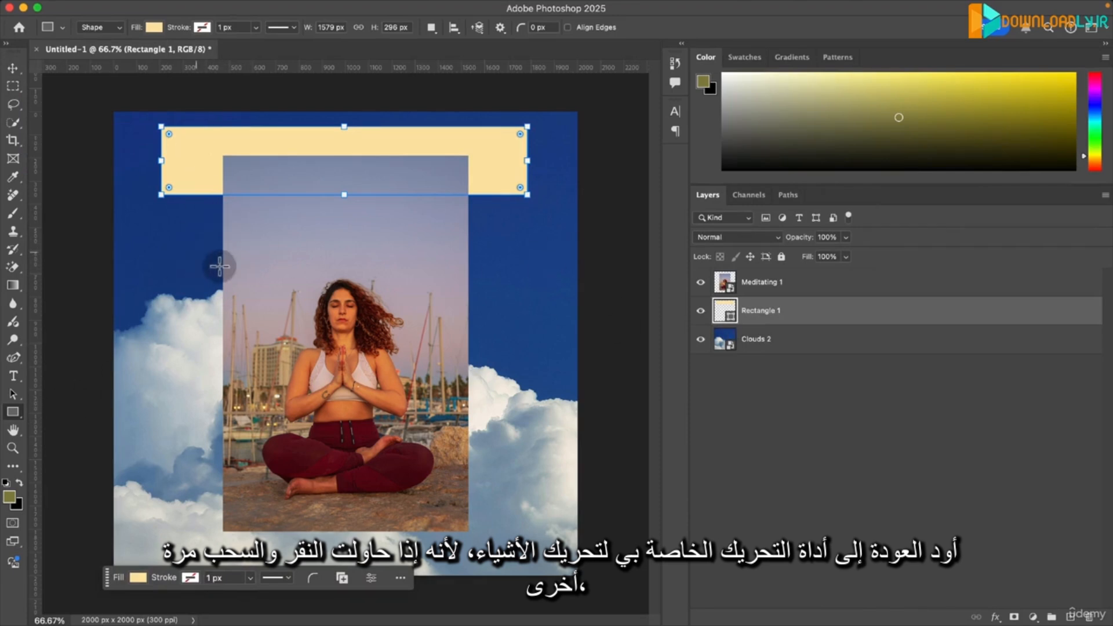
- Draw and delete a trial rectangle about 1072 x 918 px, and shift Rectangle 1 slightly down and to the right with the Move Tool
{"action": "left_click_drag", "start_coordinate": [196, 253], "coordinate": [445, 464]}
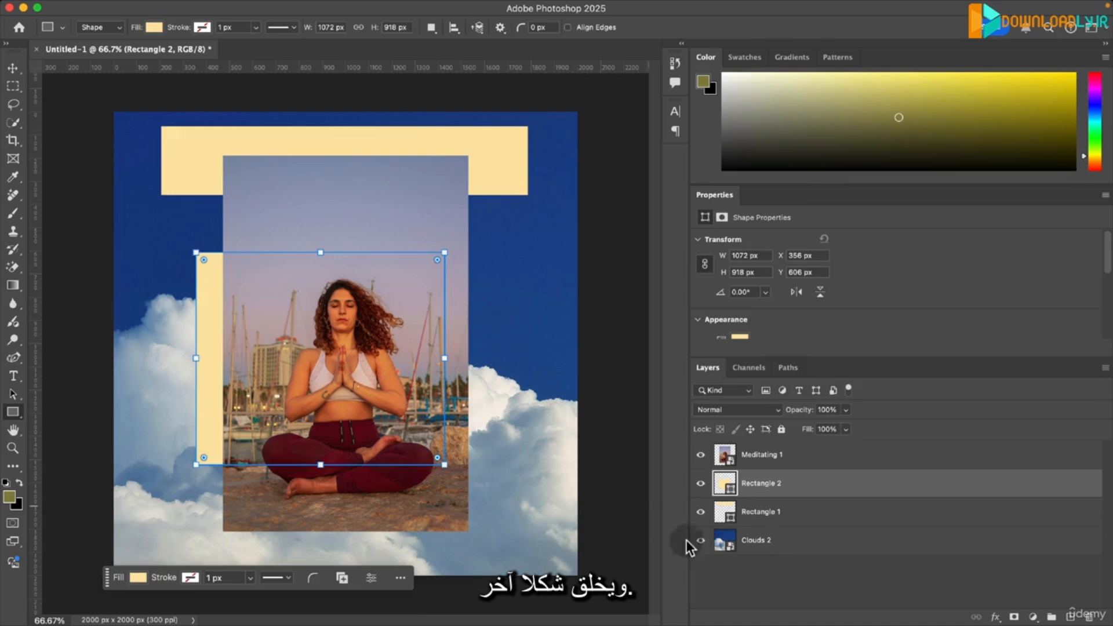
{"action": "key", "text": "Delete"}
{"action": "left_click", "coordinate": [13, 68]}
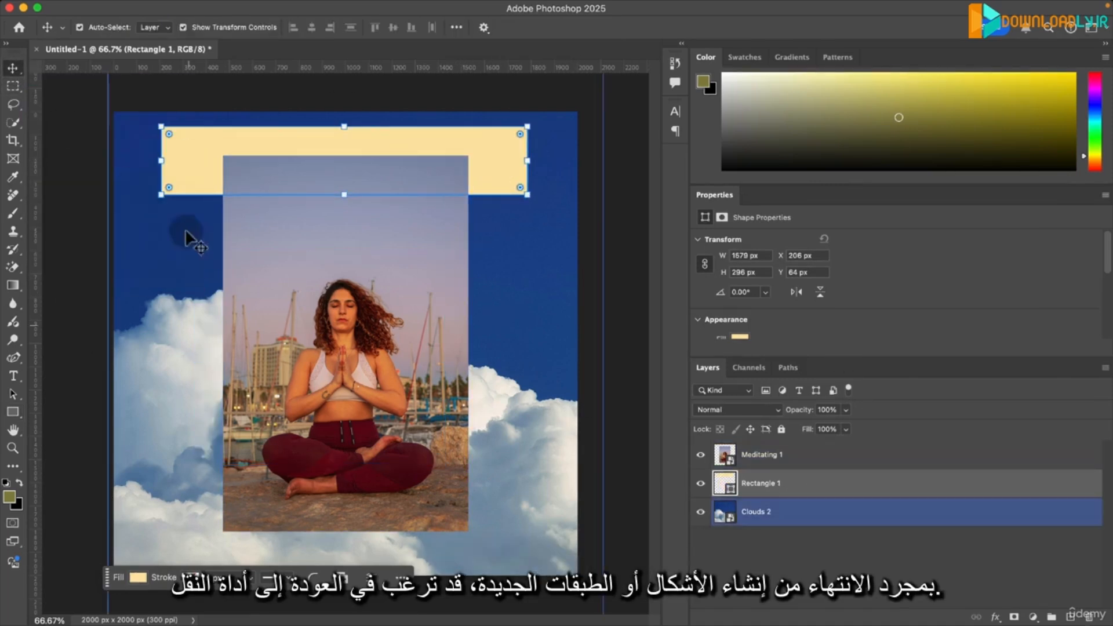
{"action": "mouse_move", "coordinate": [512, 181]}
{"action": "left_mouse_down"}
{"action": "mouse_move", "coordinate": [506, 169]}
{"action": "mouse_move", "coordinate": [512, 373]}
{"action": "mouse_move", "coordinate": [485, 521]}
{"action": "mouse_move", "coordinate": [523, 321]}
{"action": "mouse_move", "coordinate": [496, 169]}
{"action": "mouse_move", "coordinate": [510, 175]}
{"action": "left_mouse_up"}
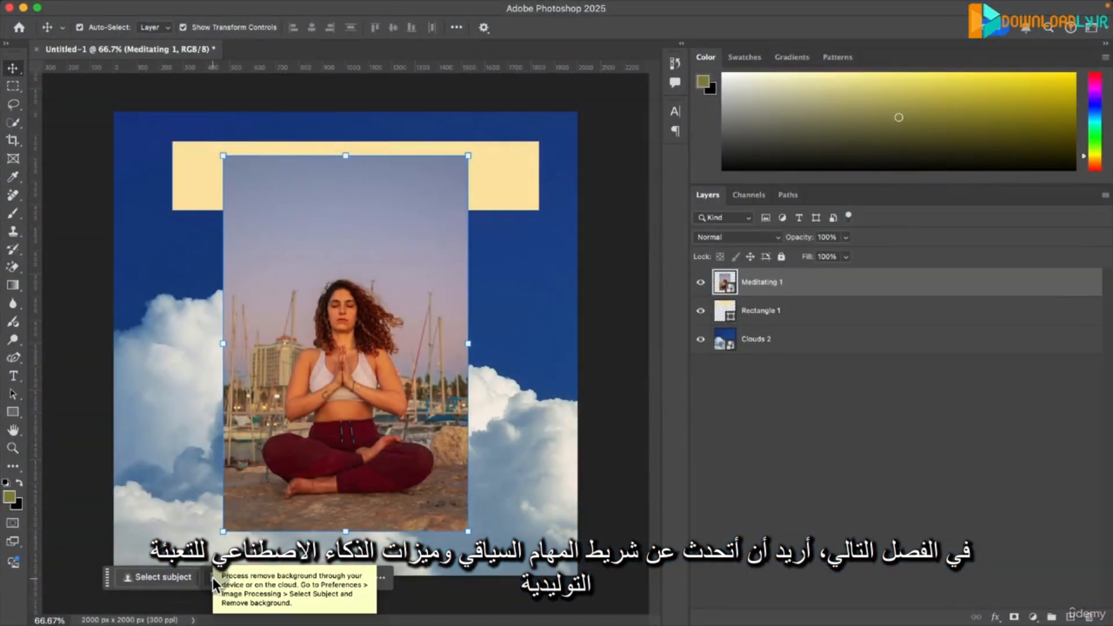
- Select the Rectangle 1 and Meditating 1 layers in turn to compare the contextual options for a shape and an image
{"action": "left_click", "coordinate": [798, 311]}
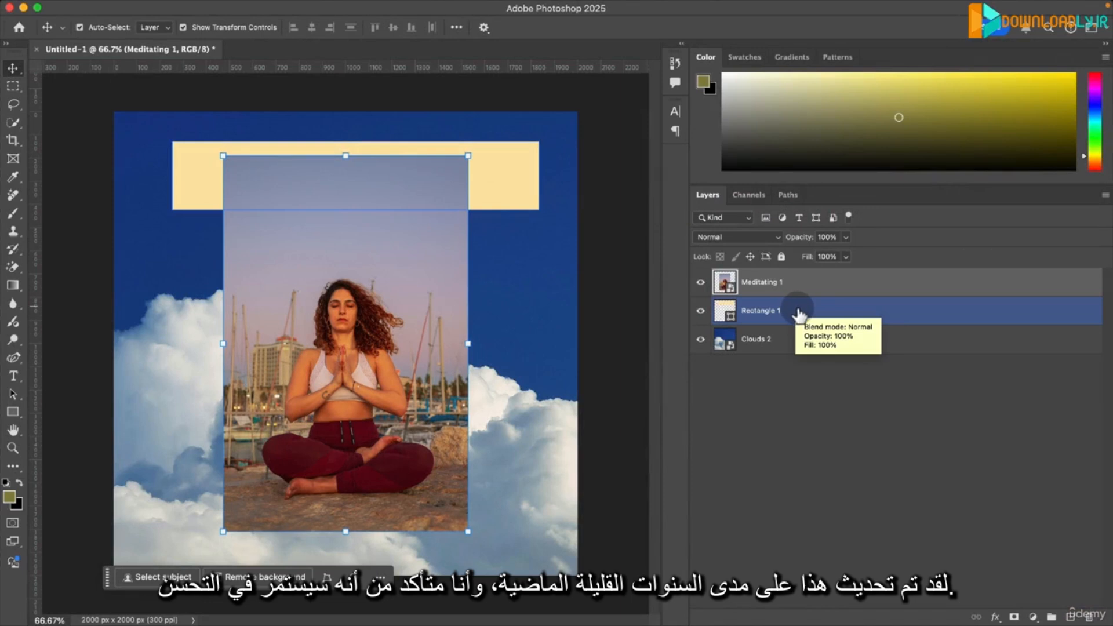
{"action": "left_click", "coordinate": [817, 317]}
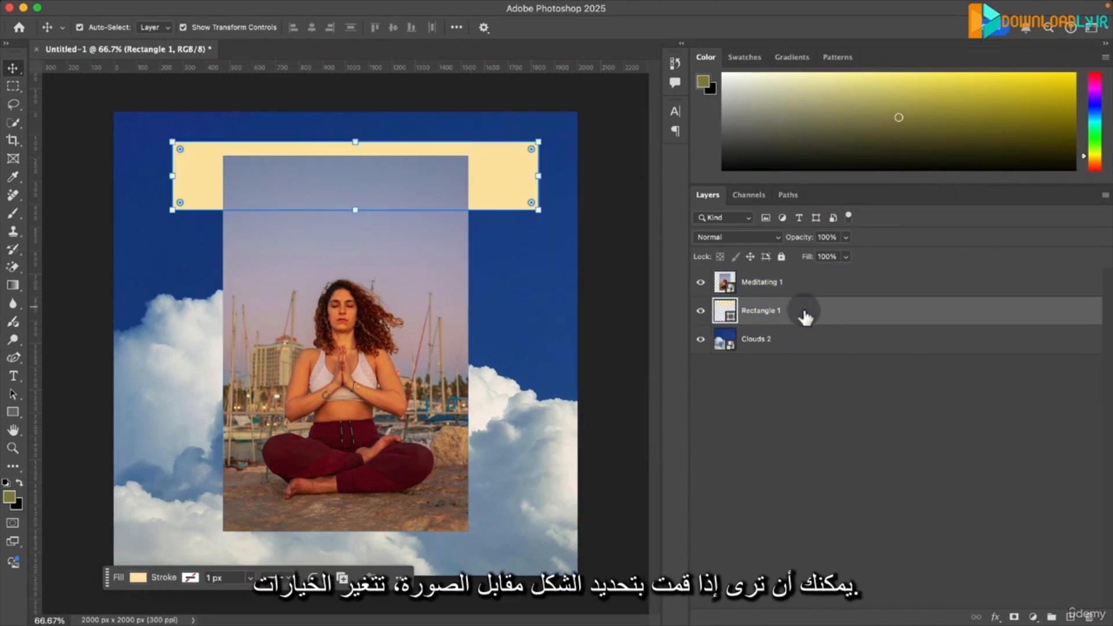
{"action": "left_click", "coordinate": [782, 288]}
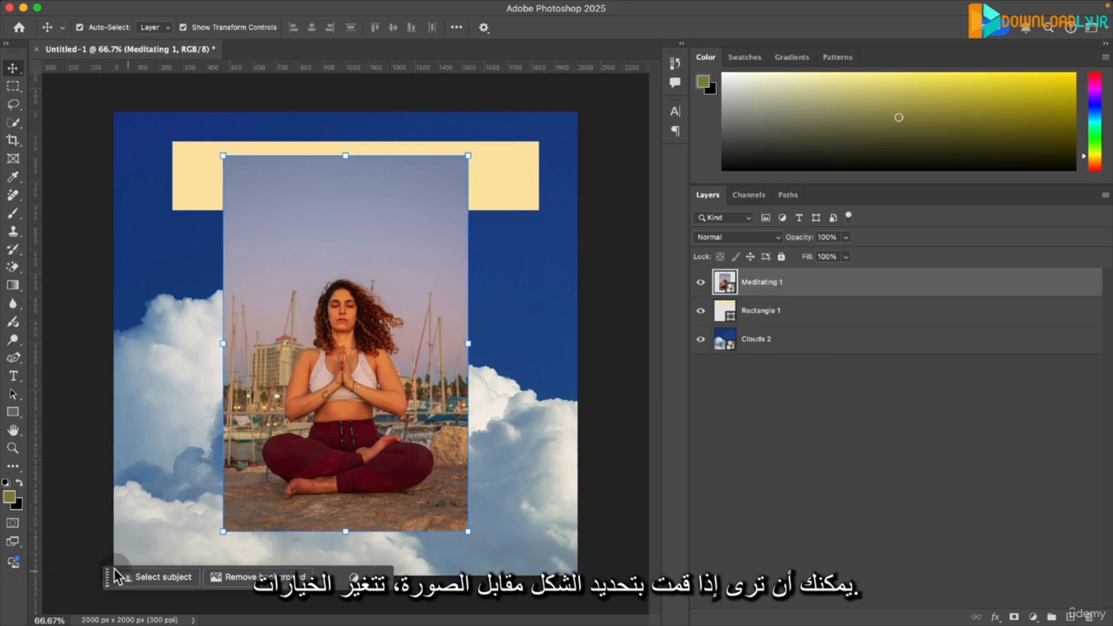
{"action": "left_click", "coordinate": [786, 320]}
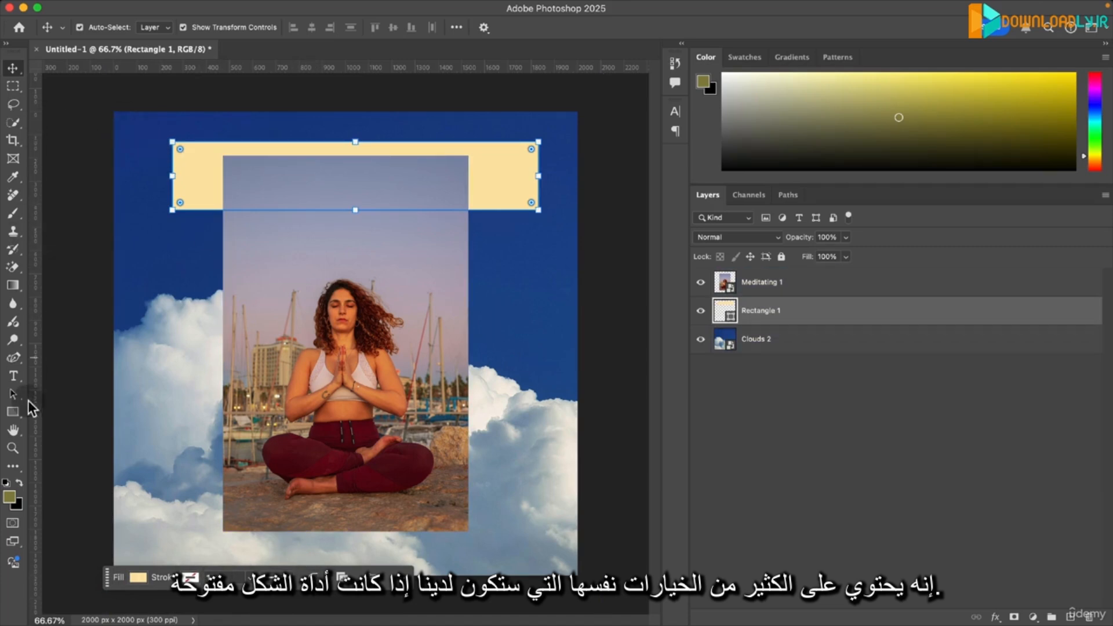
- Try recently used olive and orange fills on the rectangle with the Rectangle Tool, and look through the RGB and CMYK swatches
{"action": "left_click", "coordinate": [12, 412]}
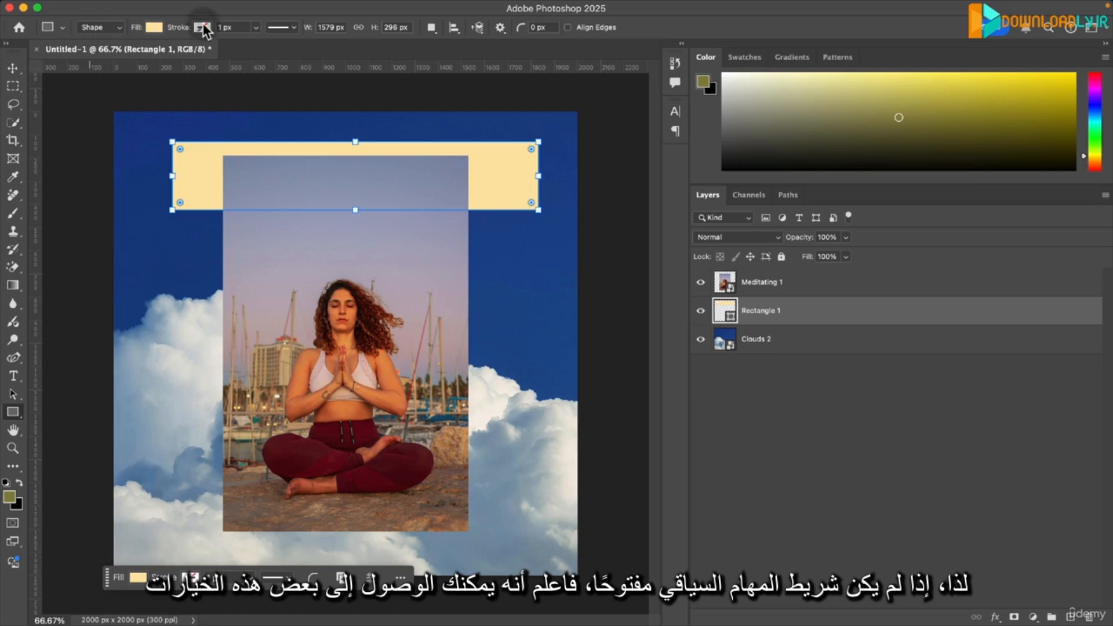
{"action": "left_click", "coordinate": [154, 27]}
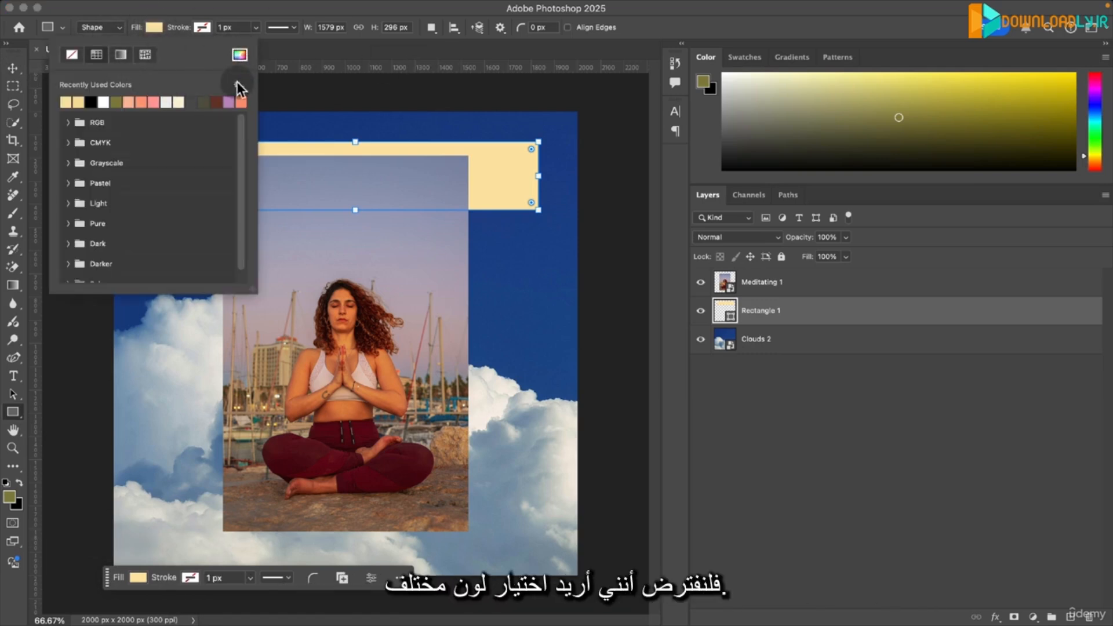
{"action": "left_click", "coordinate": [118, 102]}
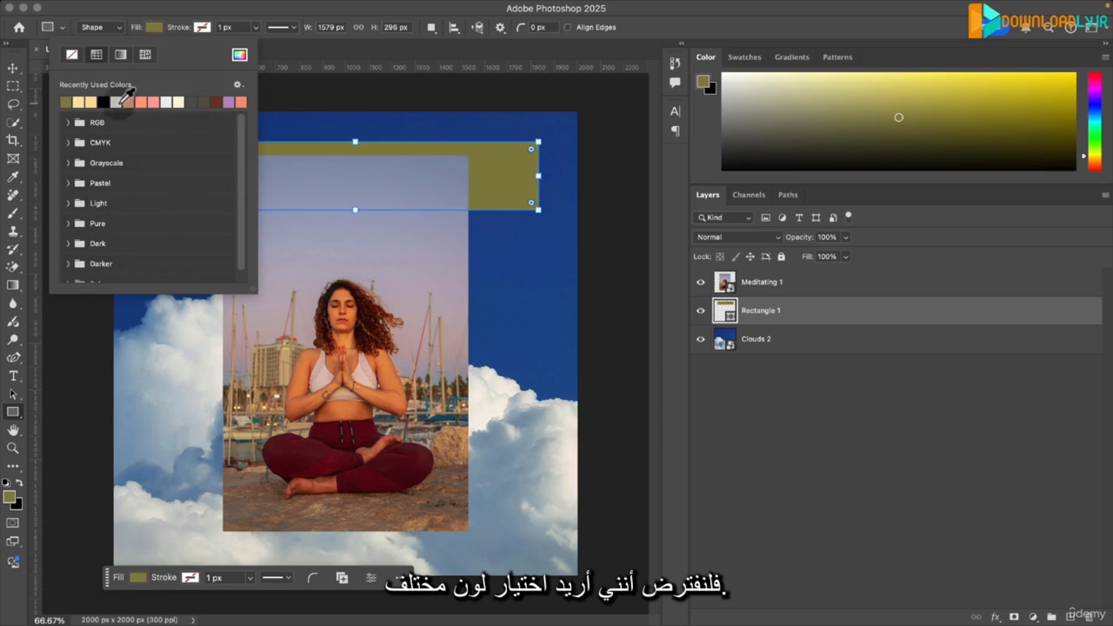
{"action": "left_click", "coordinate": [128, 102]}
{"action": "left_click", "coordinate": [68, 123]}
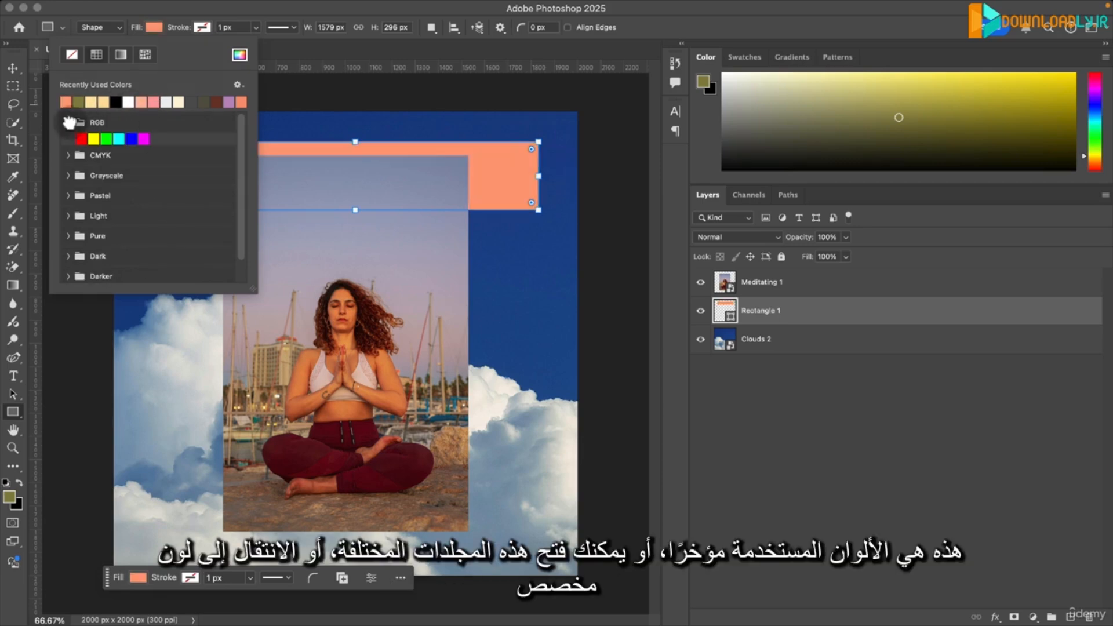
{"action": "left_click", "coordinate": [69, 156]}
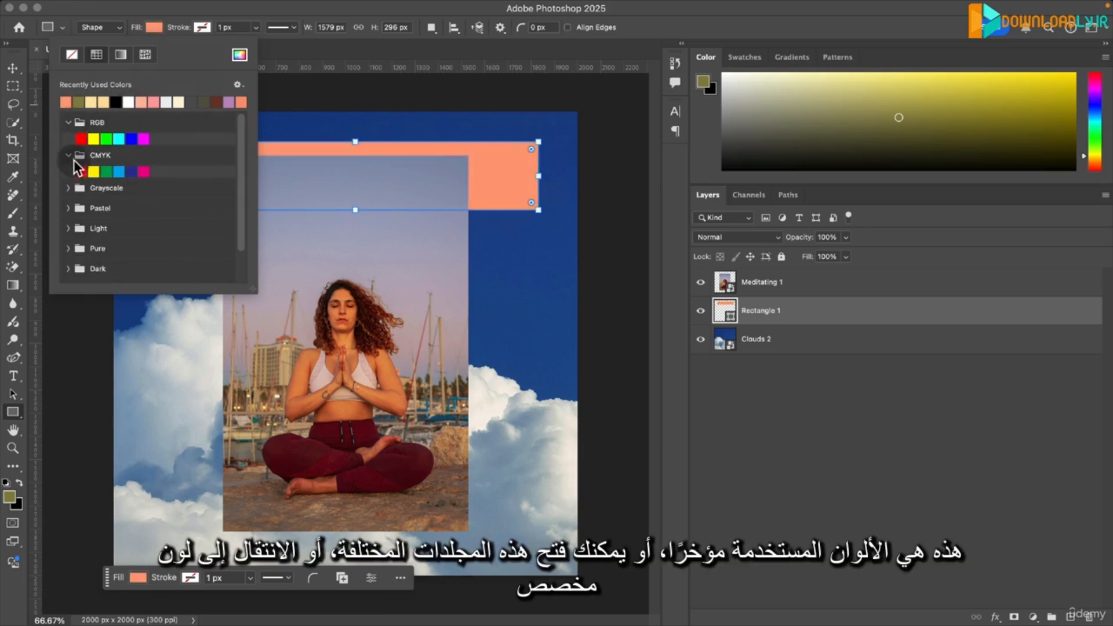
{"action": "left_click", "coordinate": [69, 122]}
{"action": "left_click", "coordinate": [69, 142]}
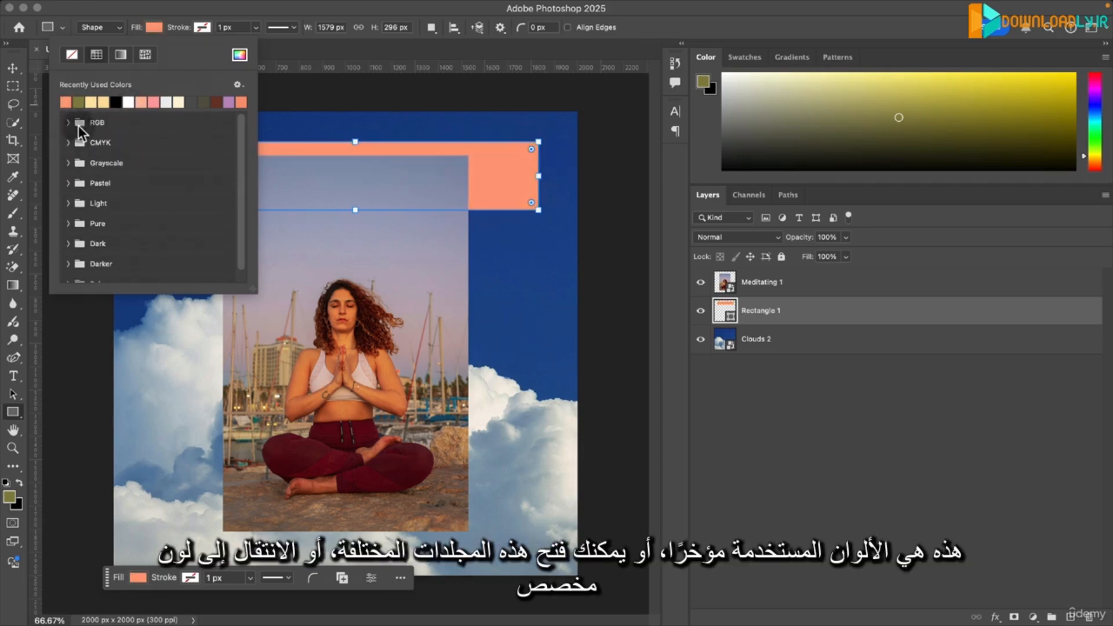
- Give the rectangle a custom magenta fill, ea0e9a, in the Color Picker
{"action": "left_click", "coordinate": [239, 57]}
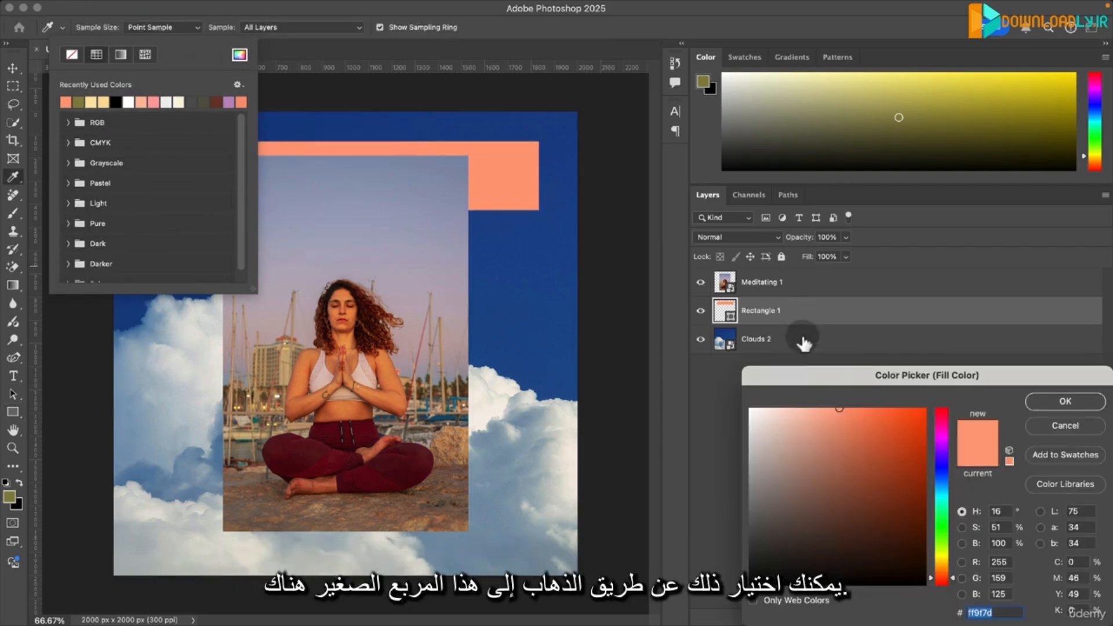
{"action": "left_click_drag", "start_coordinate": [800, 377], "coordinate": [496, 52]}
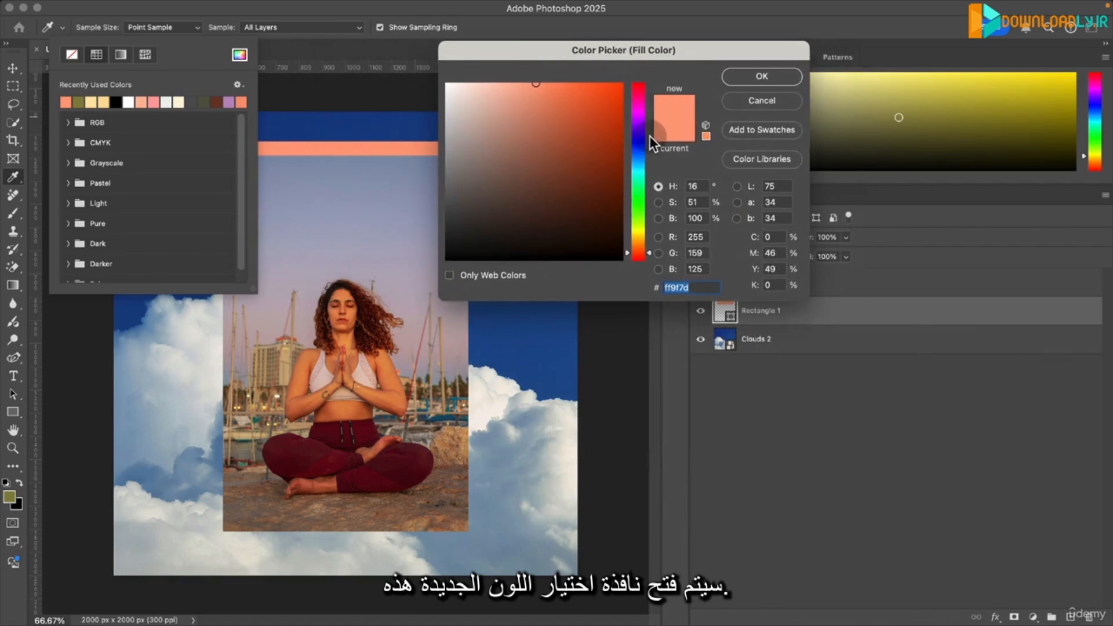
{"action": "mouse_move", "coordinate": [647, 138]}
{"action": "left_mouse_down"}
{"action": "mouse_move", "coordinate": [642, 110]}
{"action": "mouse_move", "coordinate": [648, 190]}
{"action": "mouse_move", "coordinate": [647, 85]}
{"action": "mouse_move", "coordinate": [646, 100]}
{"action": "left_mouse_up"}
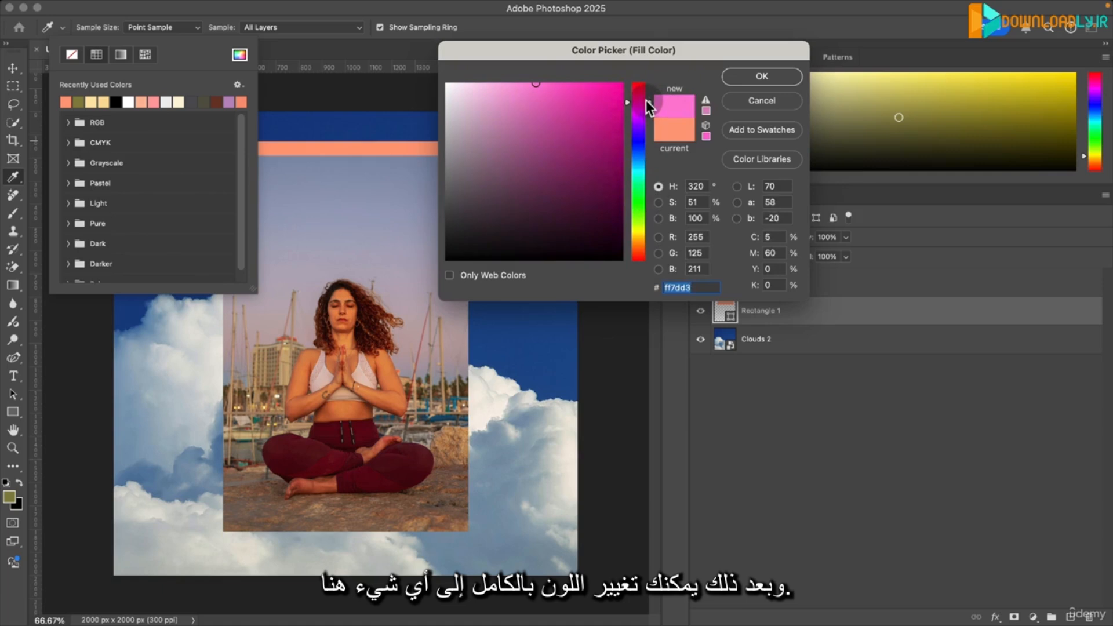
{"action": "mouse_move", "coordinate": [580, 106]}
{"action": "left_mouse_down"}
{"action": "mouse_move", "coordinate": [589, 172]}
{"action": "mouse_move", "coordinate": [632, 94]}
{"action": "mouse_move", "coordinate": [612, 98]}
{"action": "left_mouse_up"}
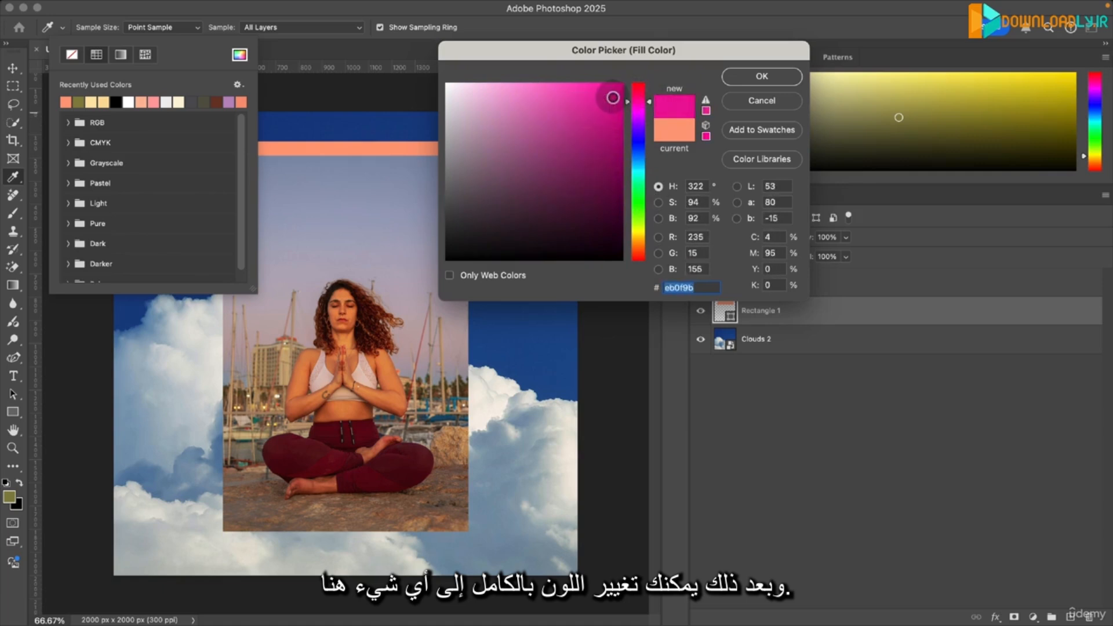
{"action": "left_click", "coordinate": [755, 77]}
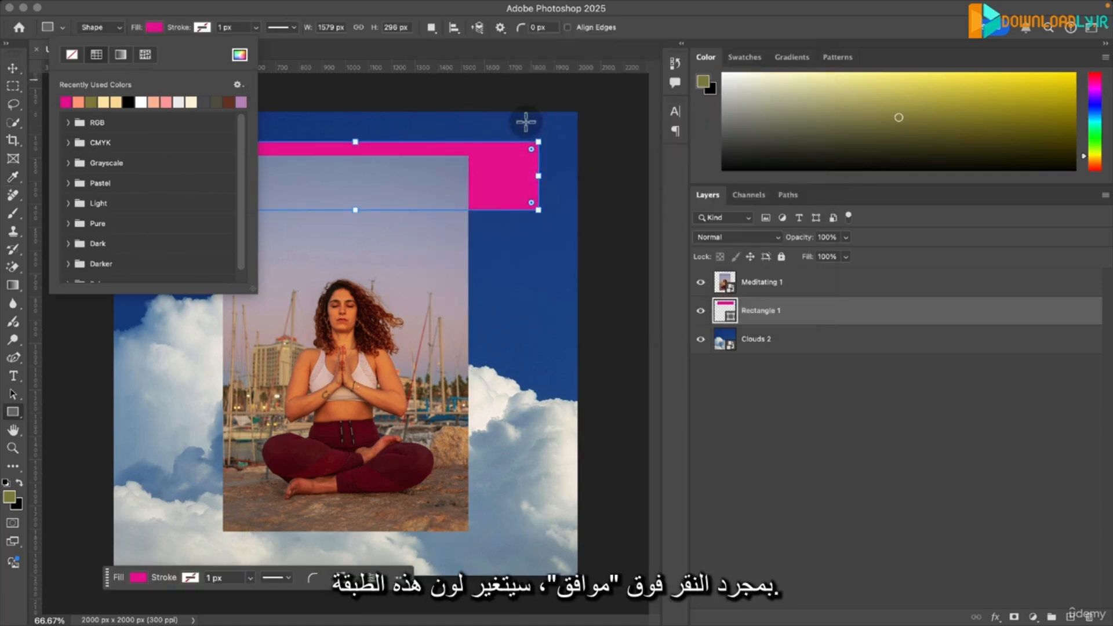
- Compare the rectangle's fill options in the Contextual Task Bar under the Move Tool with those of the Rectangle Tool
{"action": "left_click", "coordinate": [14, 68]}
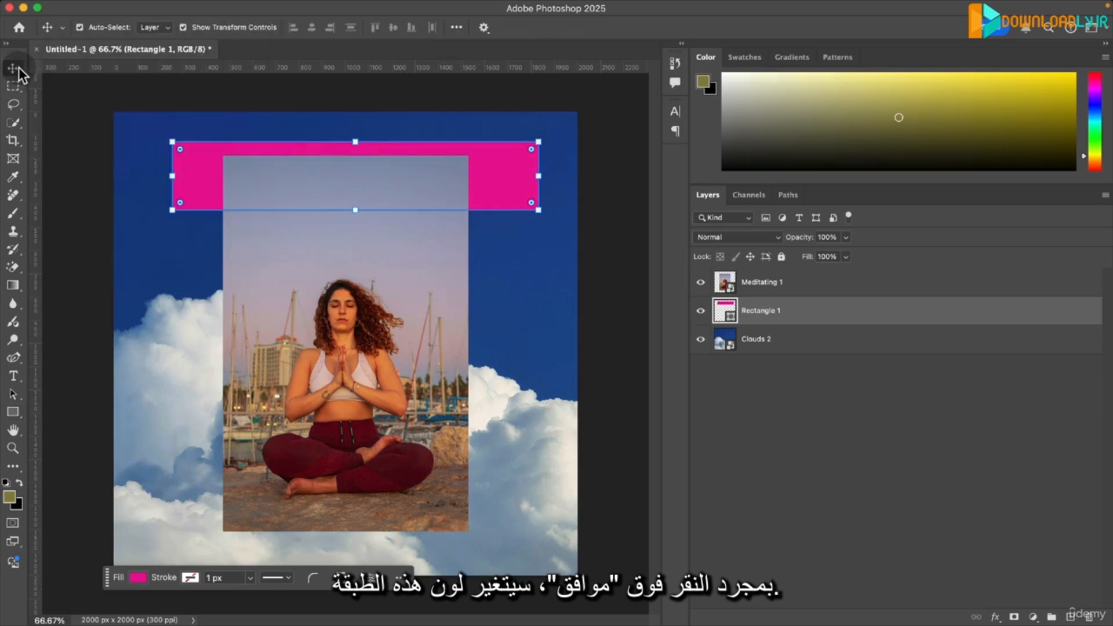
{"action": "left_click", "coordinate": [787, 313]}
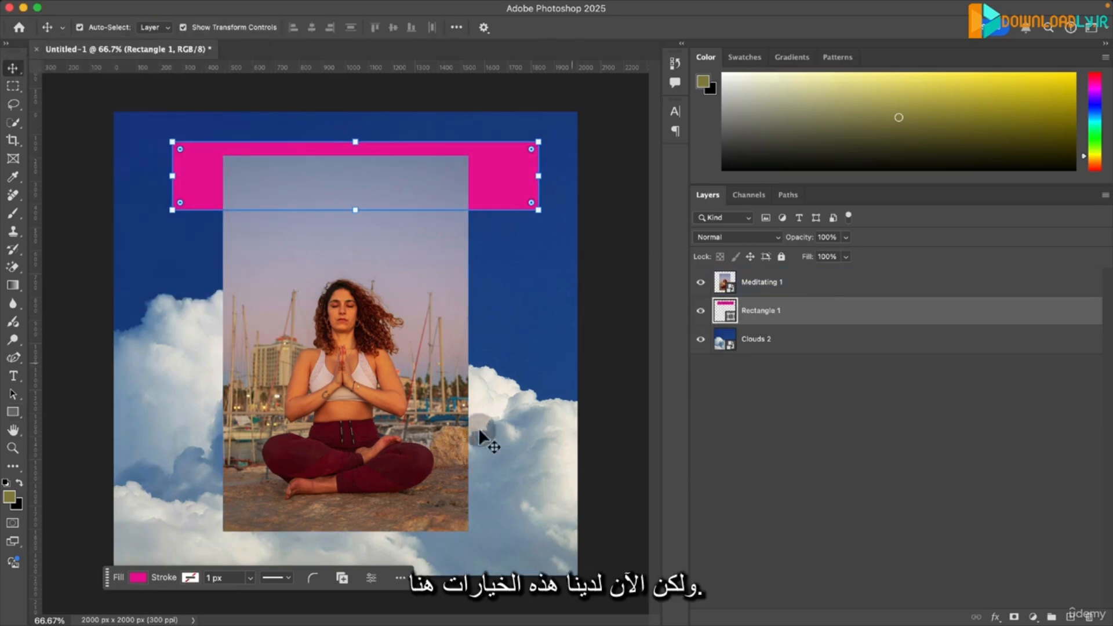
{"action": "left_click", "coordinate": [138, 578]}
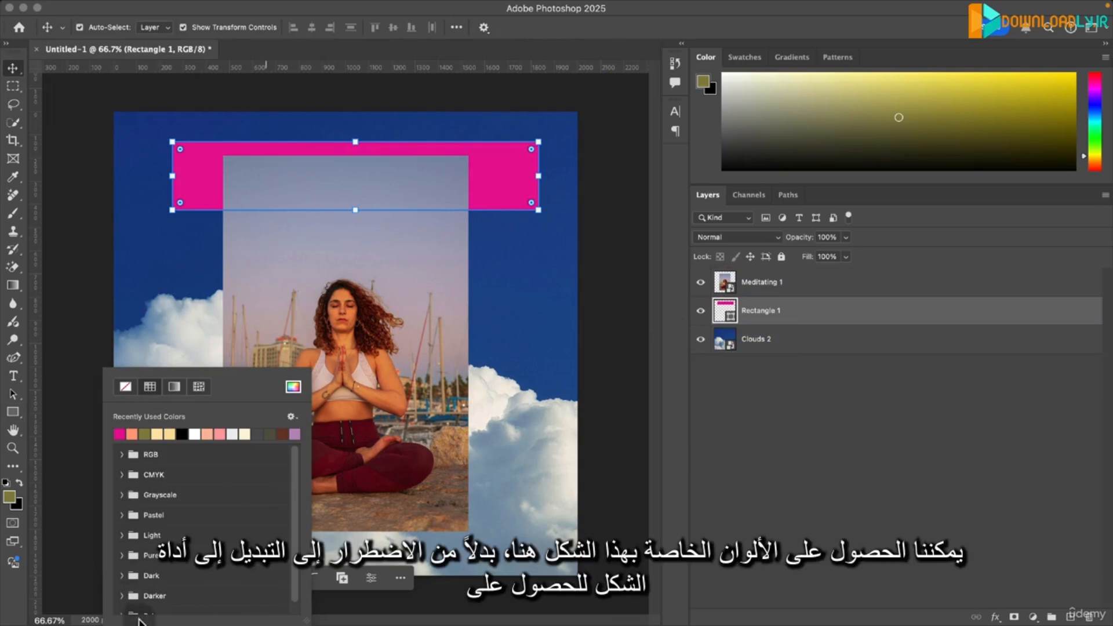
{"action": "left_click", "coordinate": [791, 337]}
{"action": "left_click", "coordinate": [803, 323]}
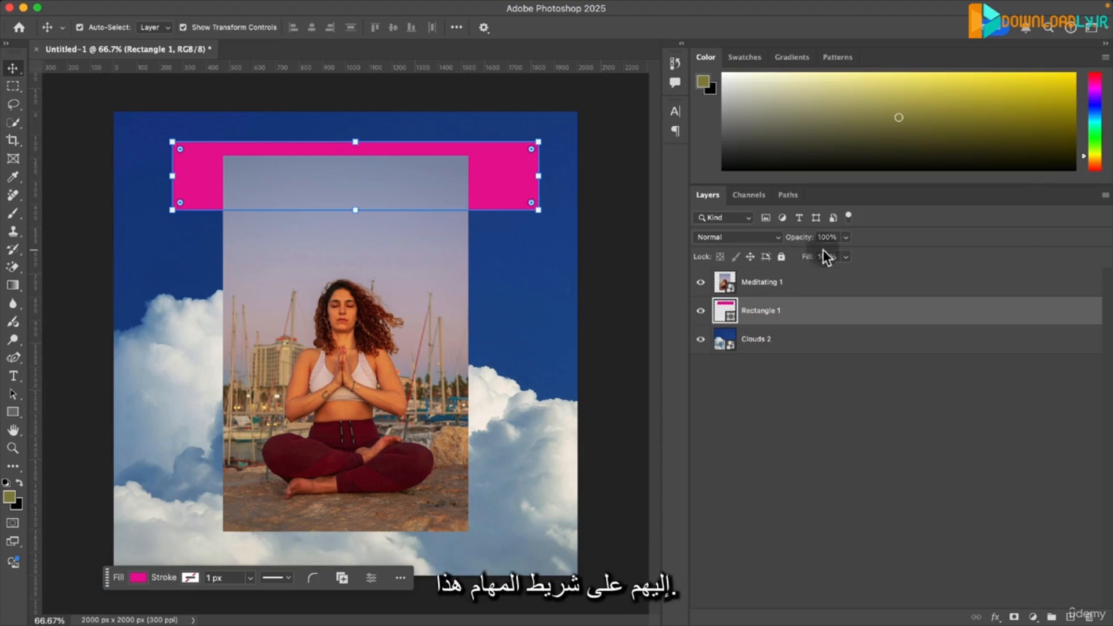
{"action": "left_click", "coordinate": [12, 412]}
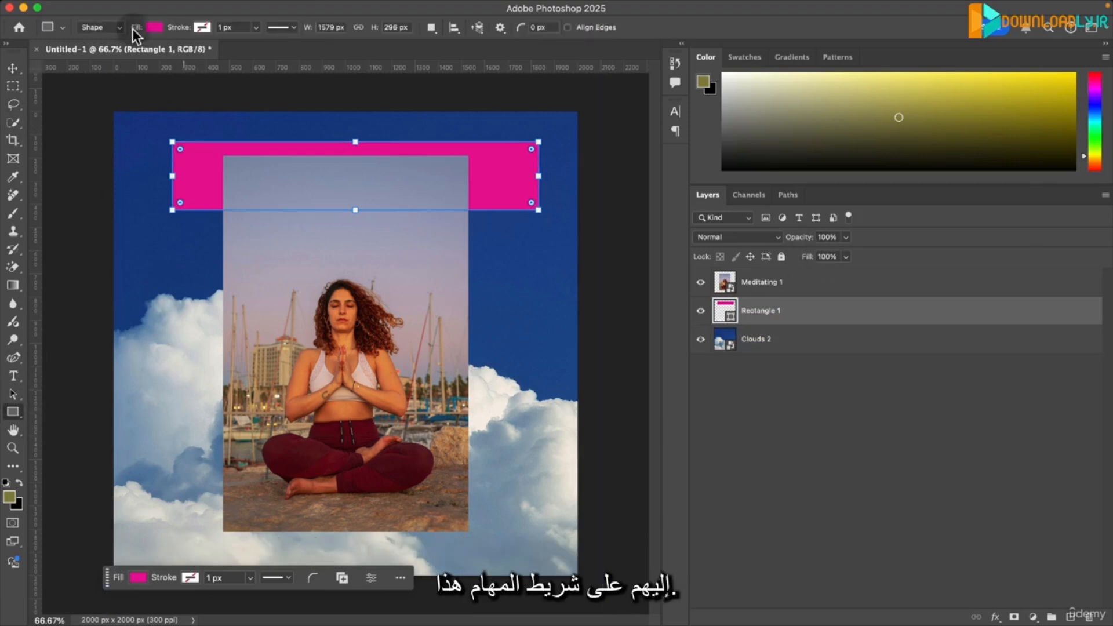
{"action": "left_click", "coordinate": [12, 70]}
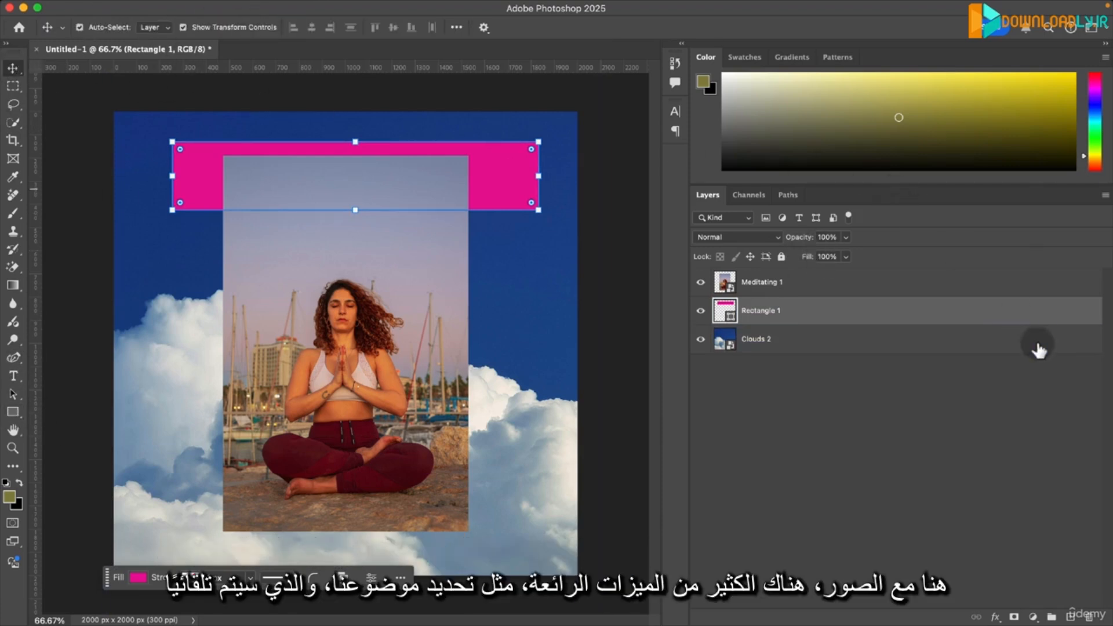
- Select the subject of the Meditating 1 layer automatically, and copy and paste it onto a new layer
{"action": "left_click", "coordinate": [870, 282]}
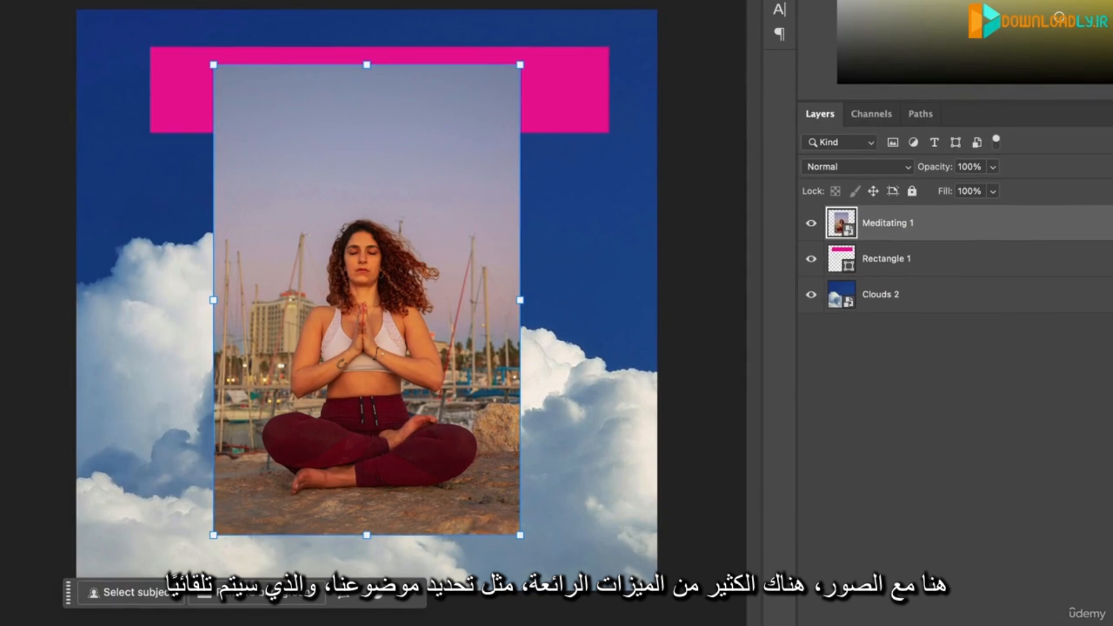
{"action": "left_click", "coordinate": [124, 592]}
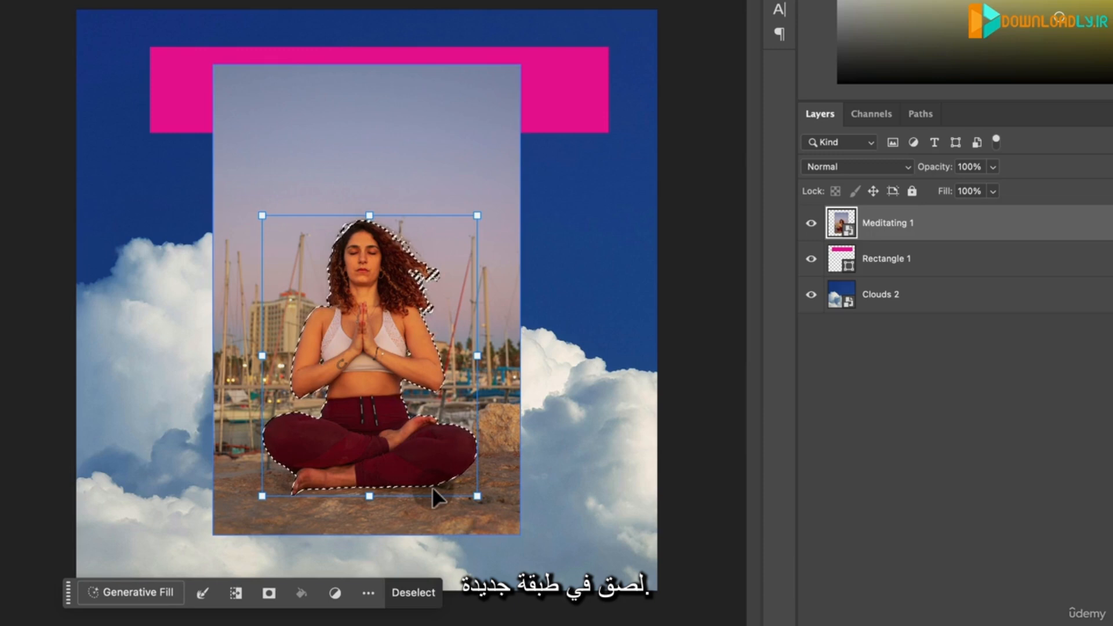
{"action": "key", "text": "super+c"}
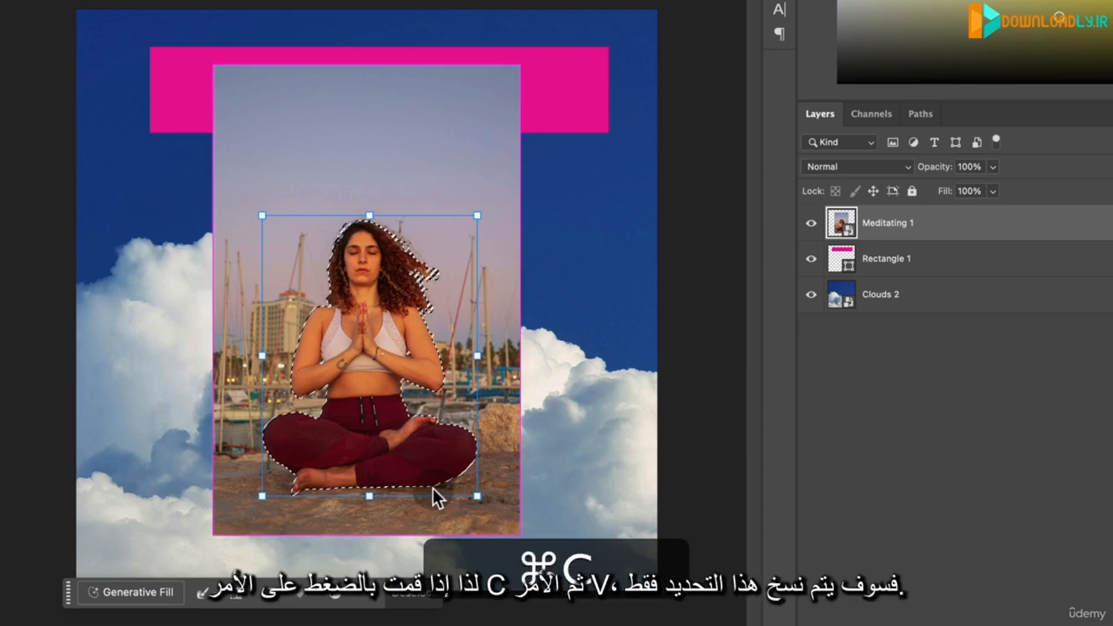
{"action": "key", "text": "super+v"}
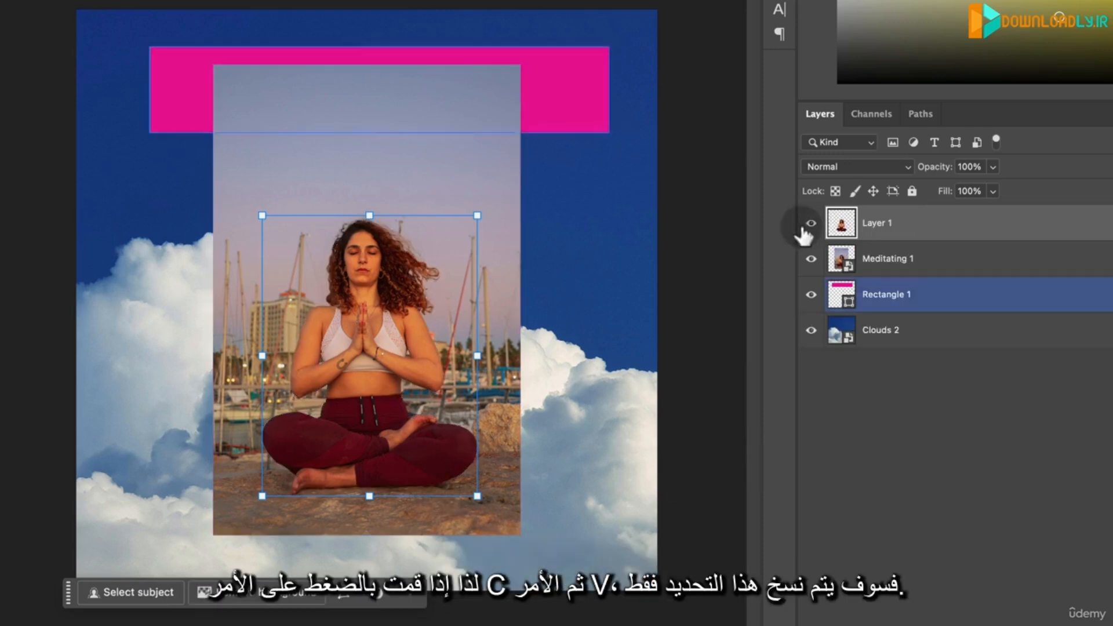
{"action": "left_click", "coordinate": [977, 232]}
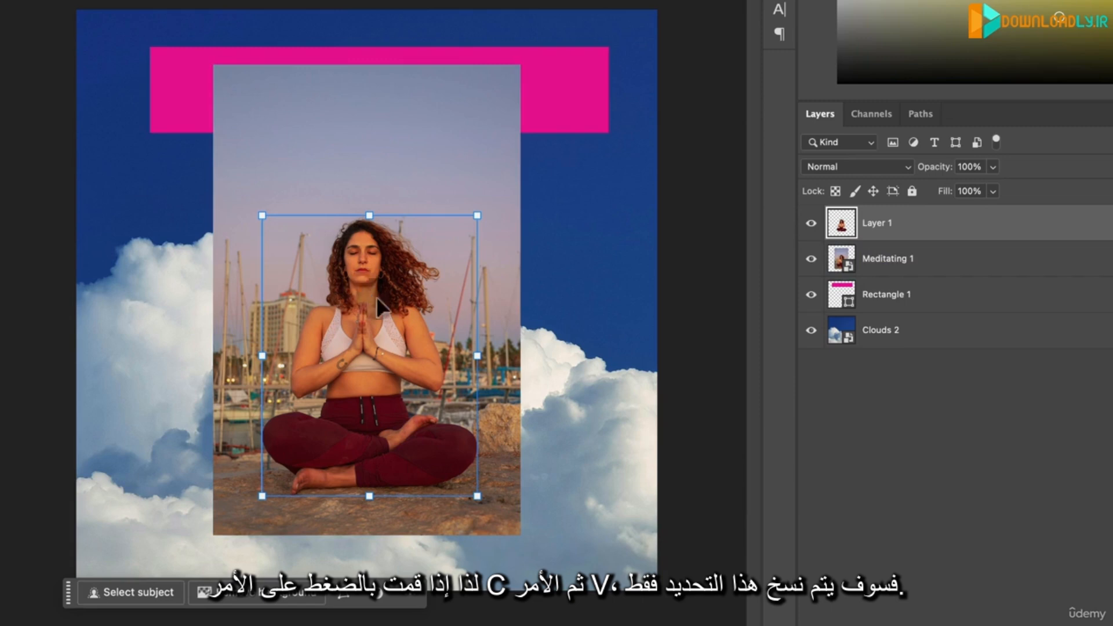
- Hide and show the Meditating 1 layer to check the pasted cutout, and delete the cutout's layer
{"action": "left_click", "coordinate": [811, 266]}
{"action": "left_click", "coordinate": [810, 262]}
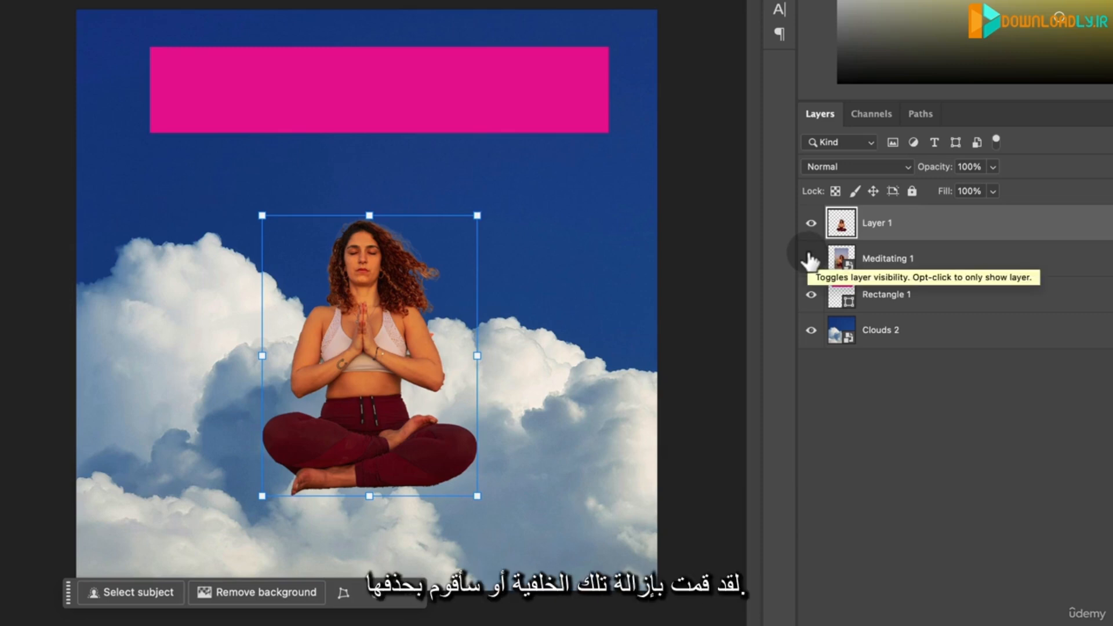
{"action": "left_click", "coordinate": [810, 260]}
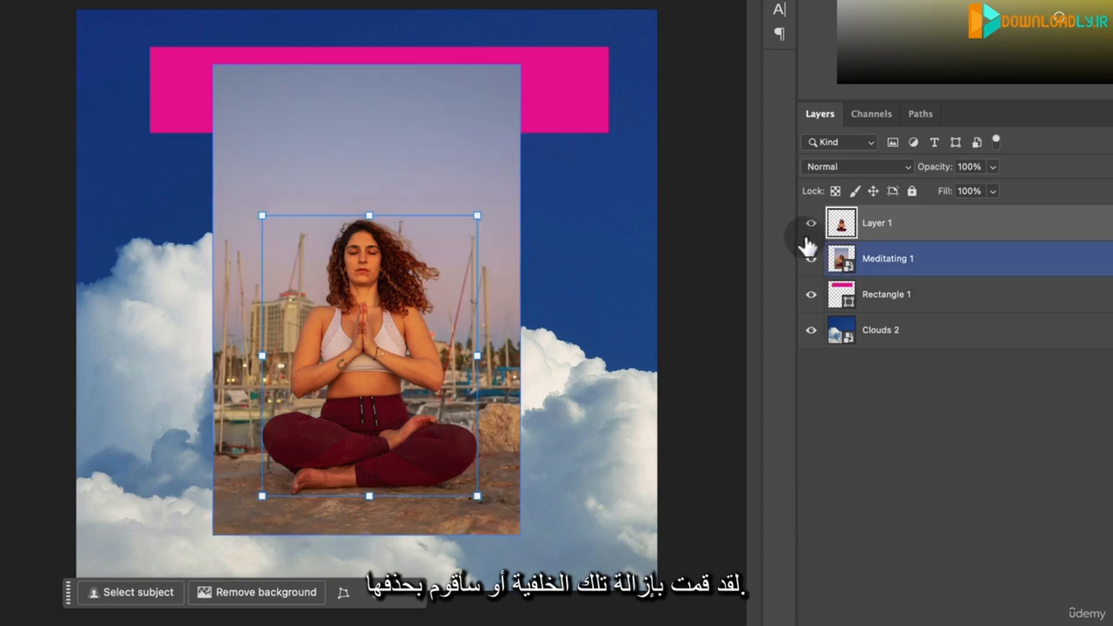
{"action": "key", "text": "BackSpace"}
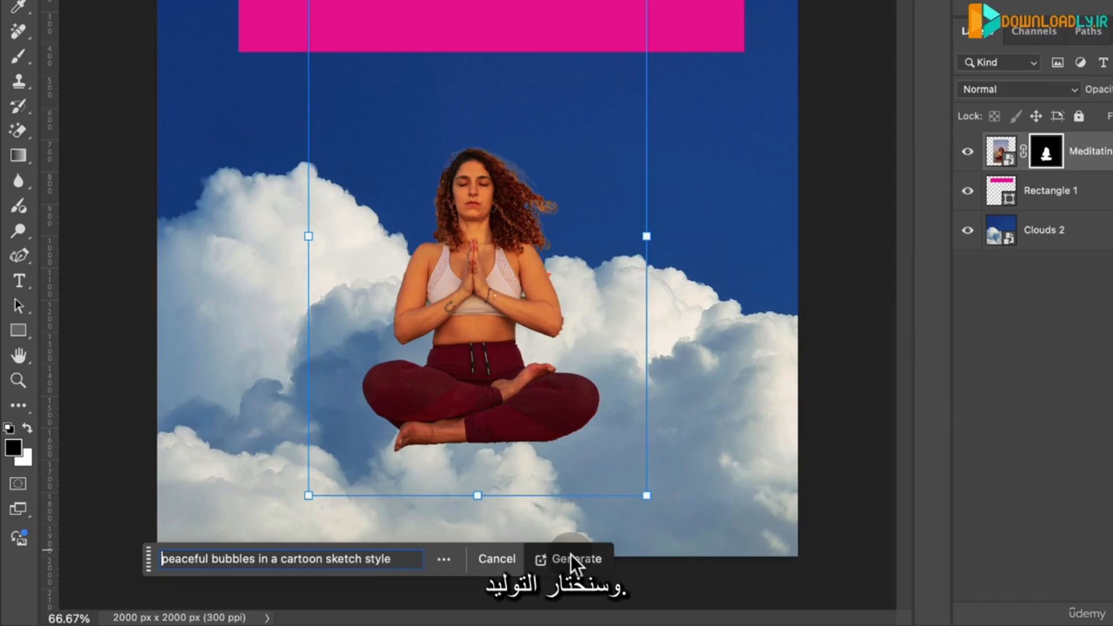
- Generate a background from the prompt "peaceful bubbles in a cartoon sketch style" and enlarge the Properties panel to reveal its variations
{"action": "left_click", "coordinate": [570, 554]}
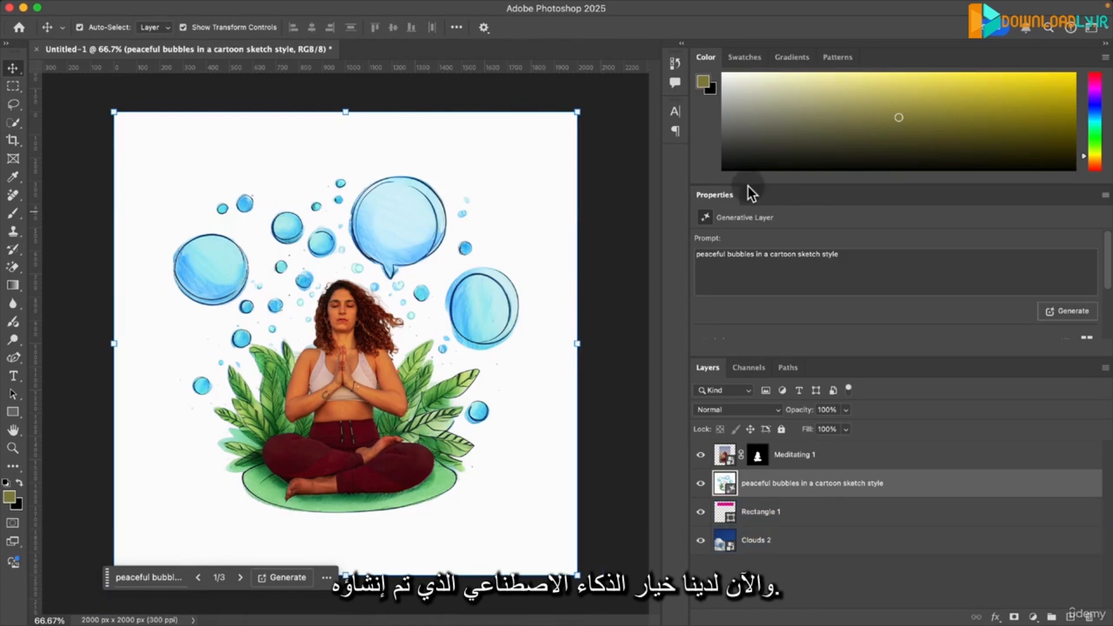
{"action": "left_click_drag", "start_coordinate": [748, 186], "coordinate": [751, 137]}
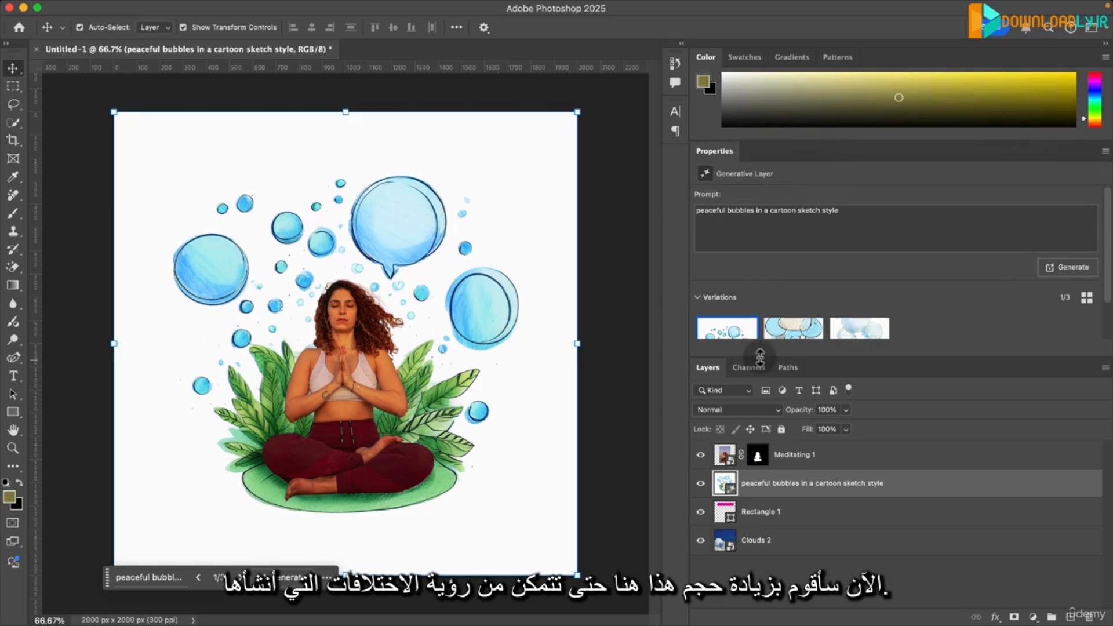
{"action": "left_click_drag", "start_coordinate": [758, 356], "coordinate": [758, 401]}
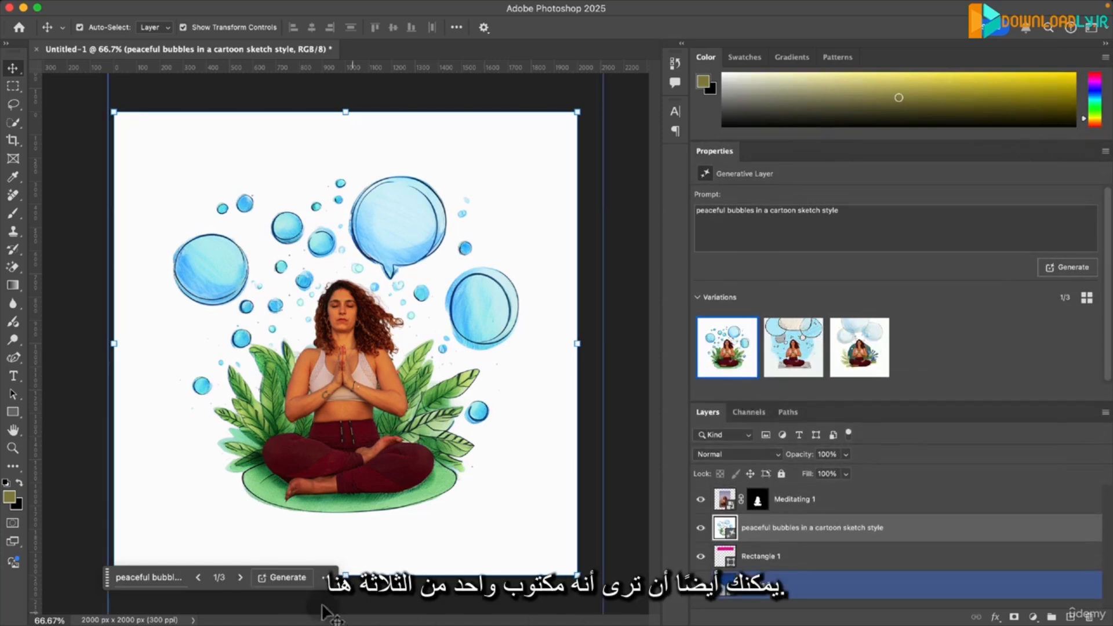
- Compare the three generated bubble background variations and choose the second one
{"action": "left_click", "coordinate": [788, 351]}
{"action": "left_click", "coordinate": [852, 355]}
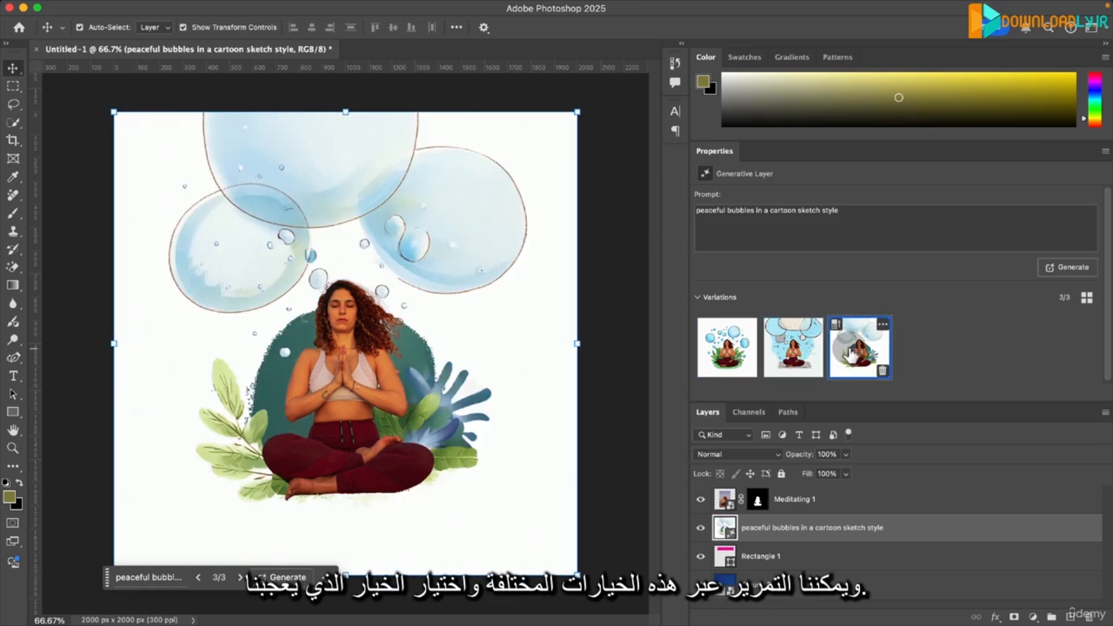
{"action": "left_click", "coordinate": [789, 354]}
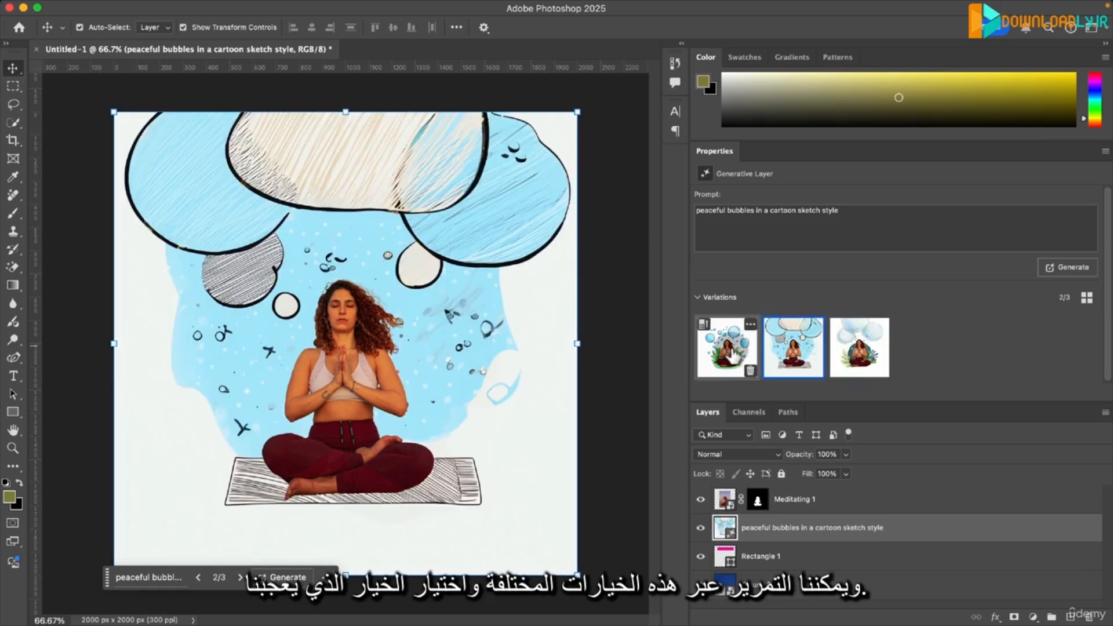
{"action": "left_click", "coordinate": [732, 348]}
{"action": "left_click", "coordinate": [793, 351]}
{"action": "mouse_move", "coordinate": [860, 332]}
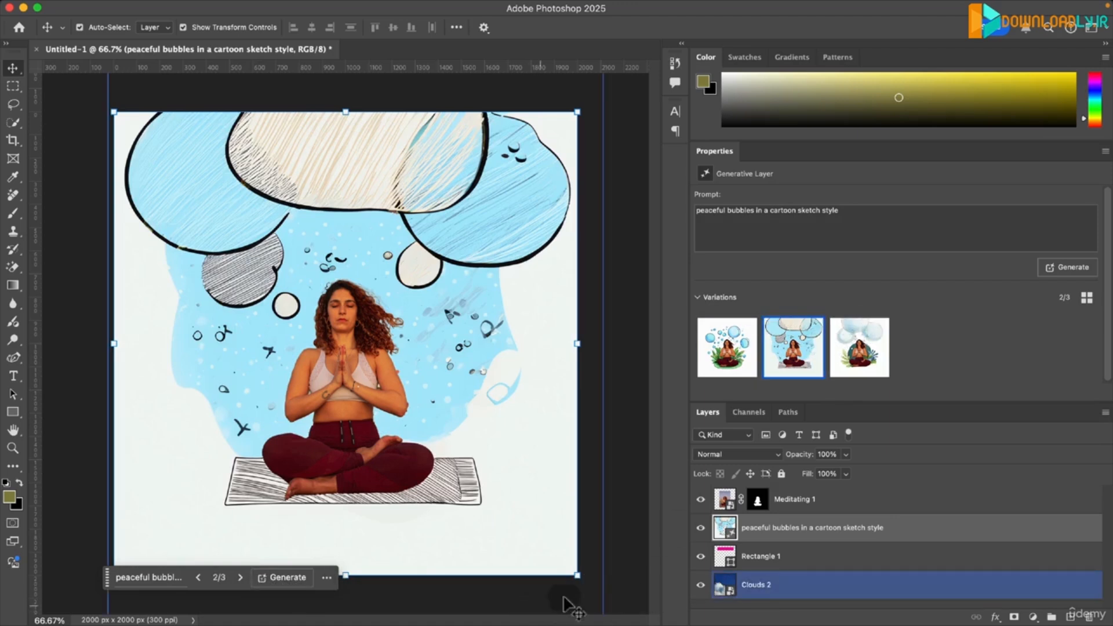
- Select the Meditating 1 layer and step the document history back to before the bubble background was generated
{"action": "left_click", "coordinate": [96, 238]}
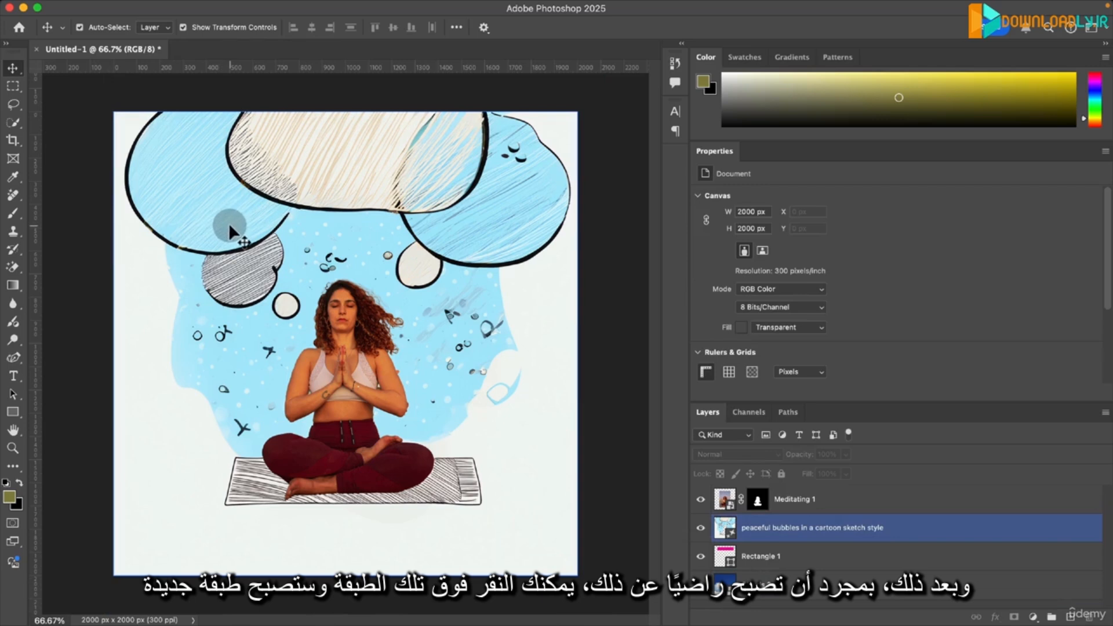
{"action": "left_click", "coordinate": [754, 528]}
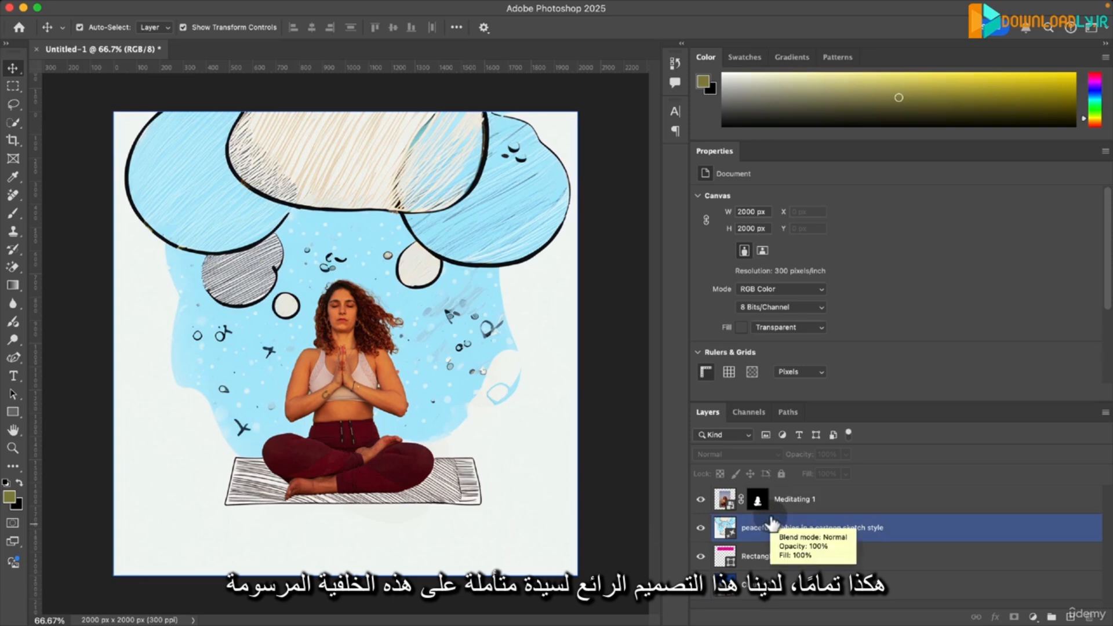
{"action": "left_click", "coordinate": [756, 503]}
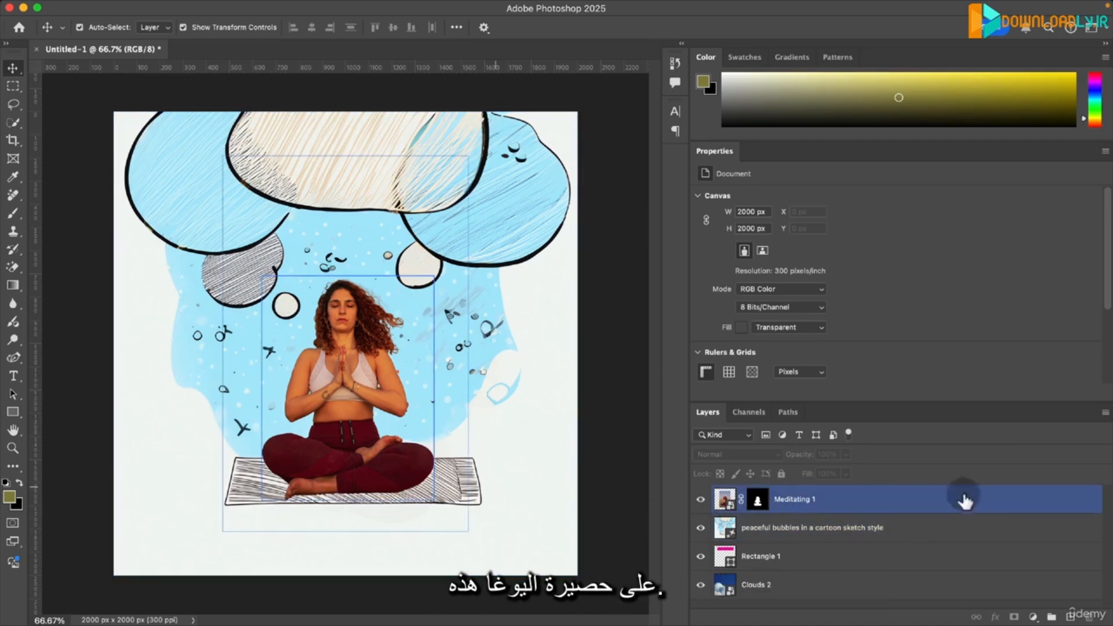
{"action": "left_click", "coordinate": [726, 499]}
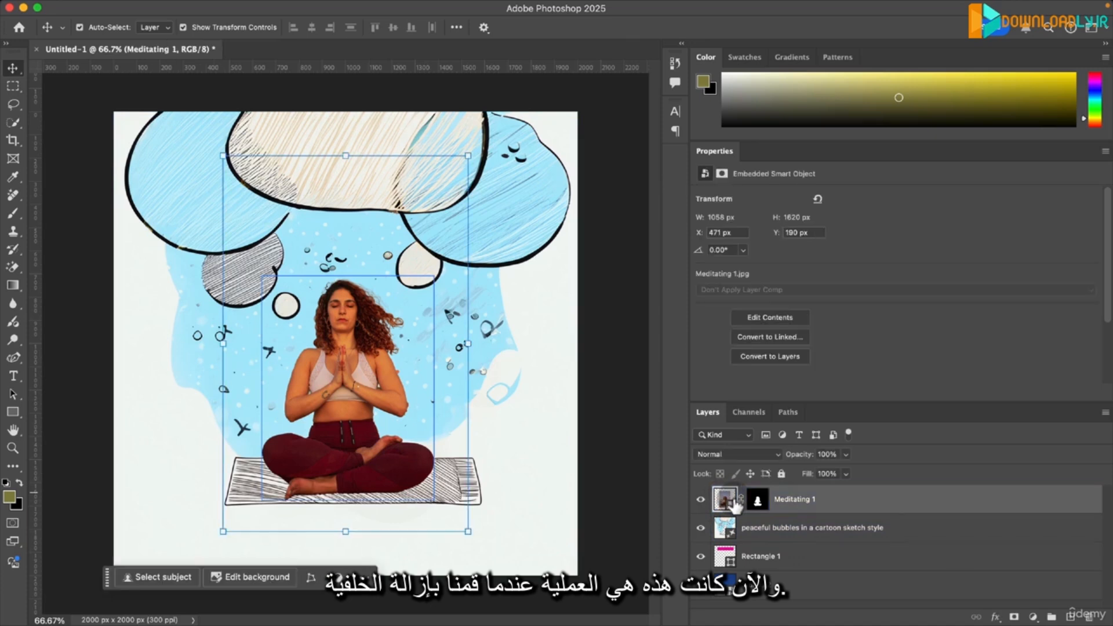
{"action": "left_click", "coordinate": [670, 60]}
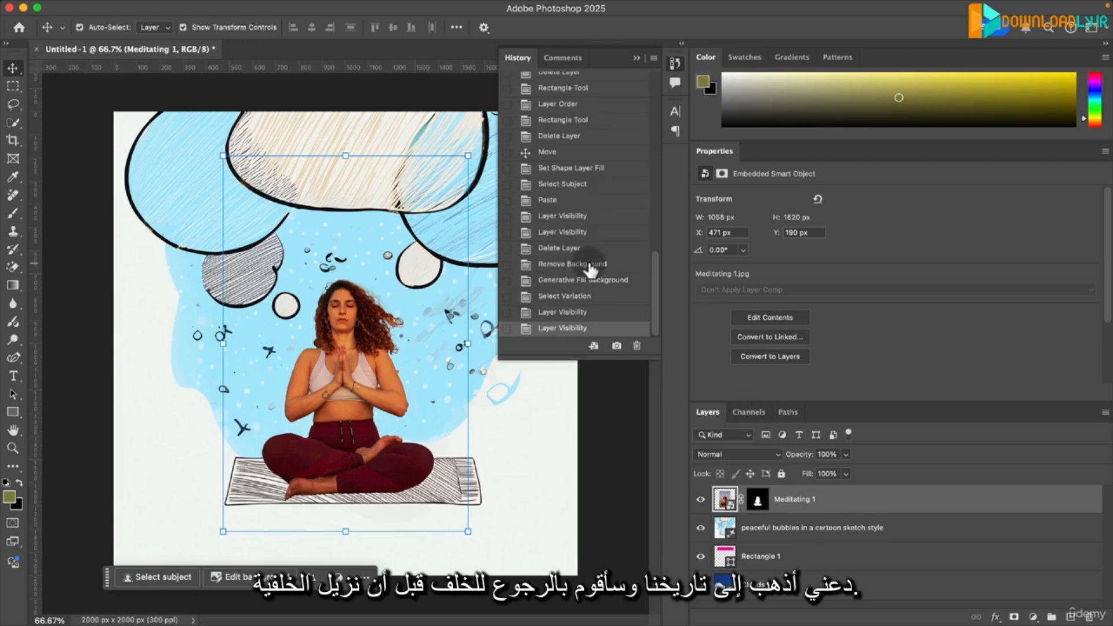
{"action": "left_click", "coordinate": [574, 248]}
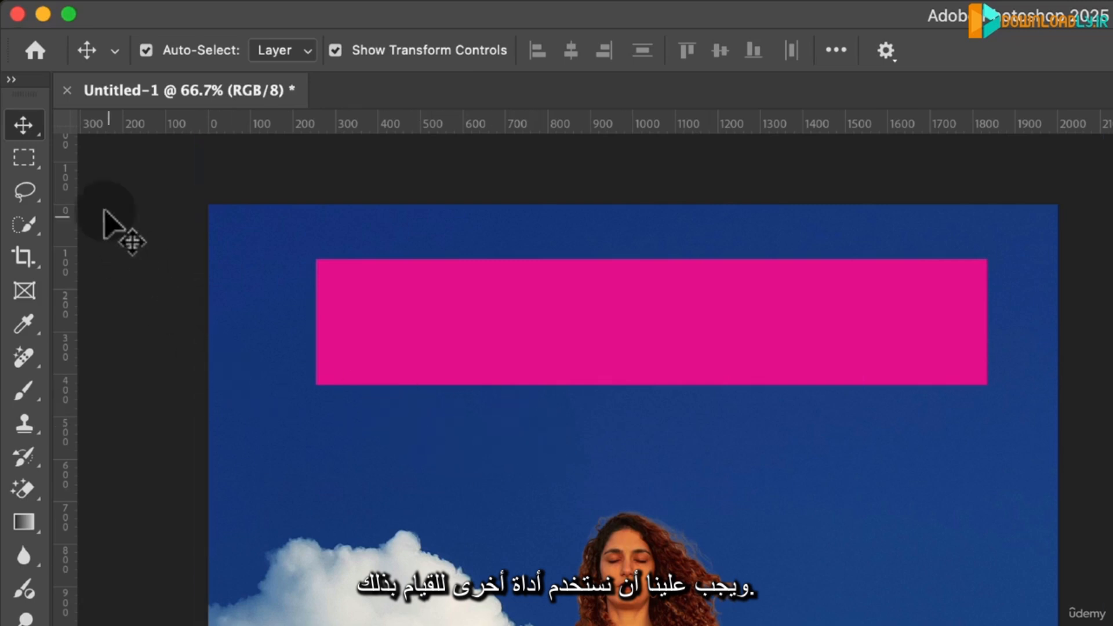
- Draw a freehand oval selection with the Lasso Tool around the woman's lower legs and the area beneath her
{"action": "left_click", "coordinate": [21, 192]}
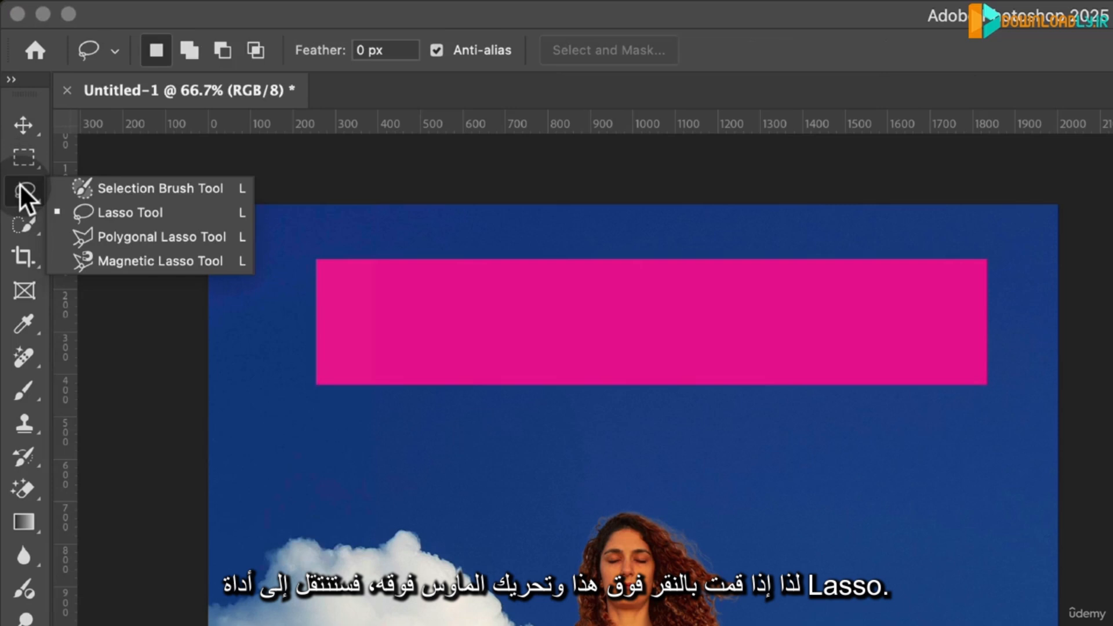
{"action": "left_click", "coordinate": [124, 208]}
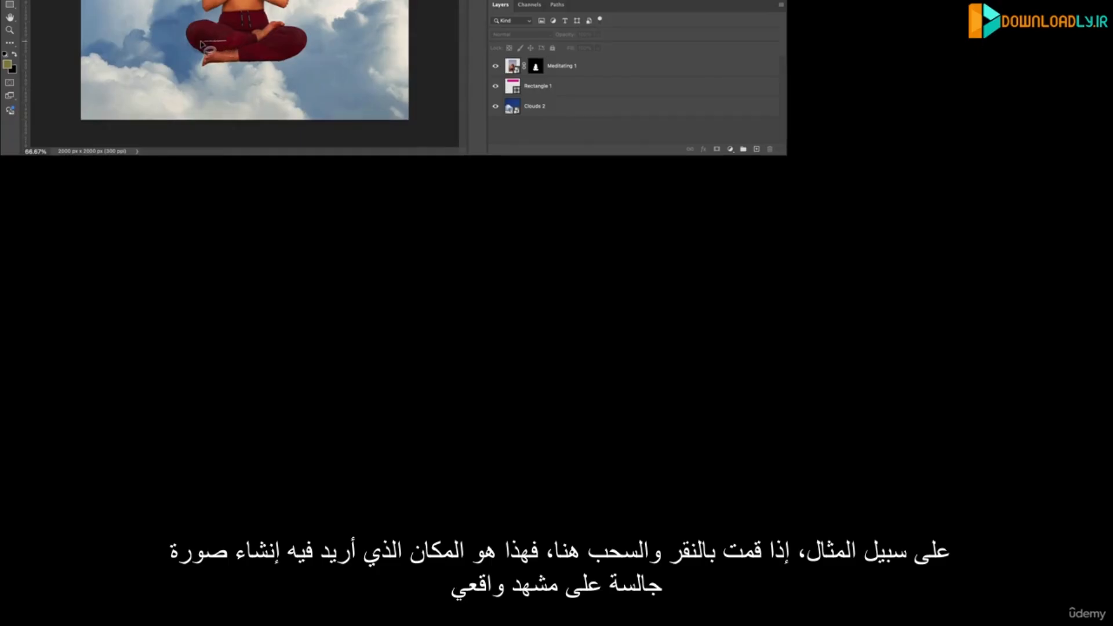
{"action": "mouse_move", "coordinate": [164, 55]}
{"action": "left_mouse_down"}
{"action": "mouse_move", "coordinate": [173, 89]}
{"action": "mouse_move", "coordinate": [286, 101]}
{"action": "mouse_move", "coordinate": [329, 85]}
{"action": "mouse_move", "coordinate": [316, 47]}
{"action": "left_mouse_up"}
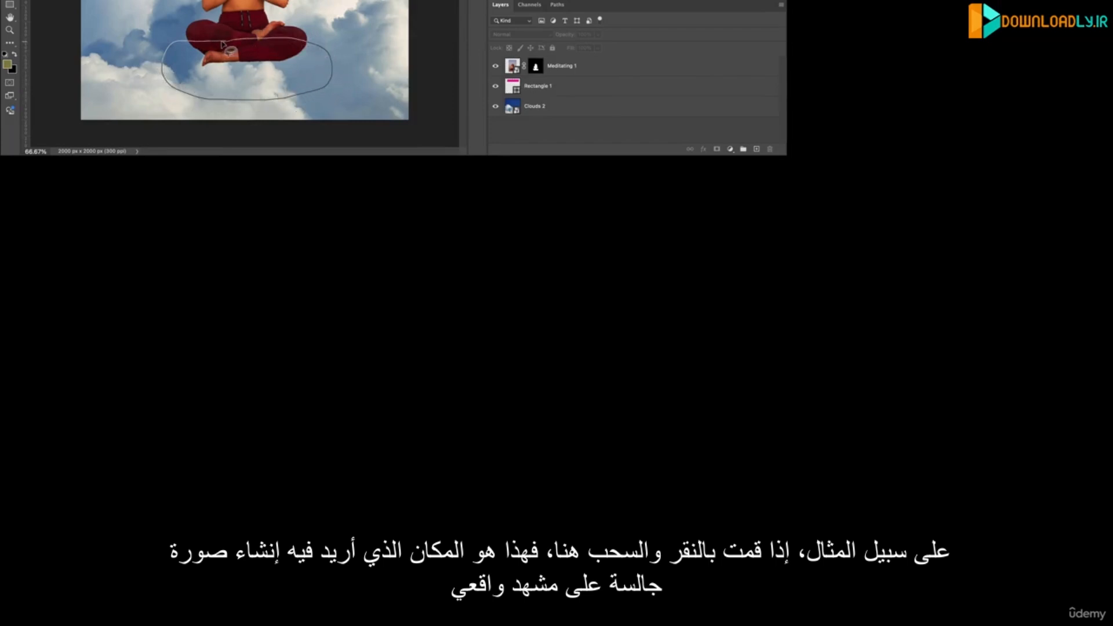
{"action": "left_click_drag", "start_coordinate": [221, 42], "coordinate": [221, 44]}
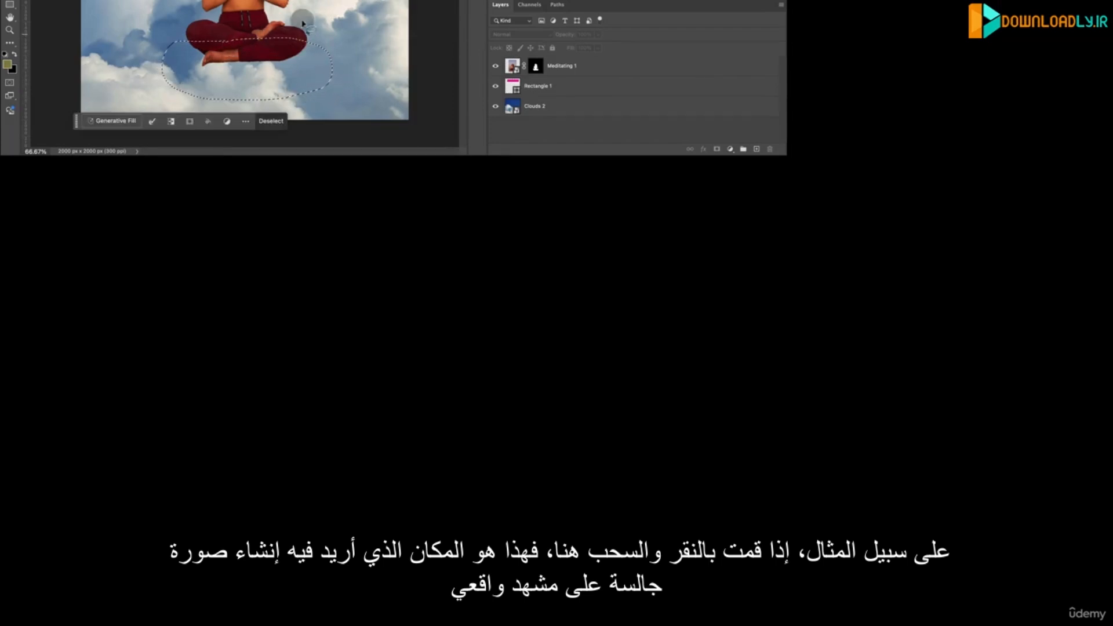
- Generate a fill for the selection with the prompt "sitting on a photorealistic puffy cloud"
{"action": "left_click", "coordinate": [110, 120]}
{"action": "type", "text": "sitting on a photore"}
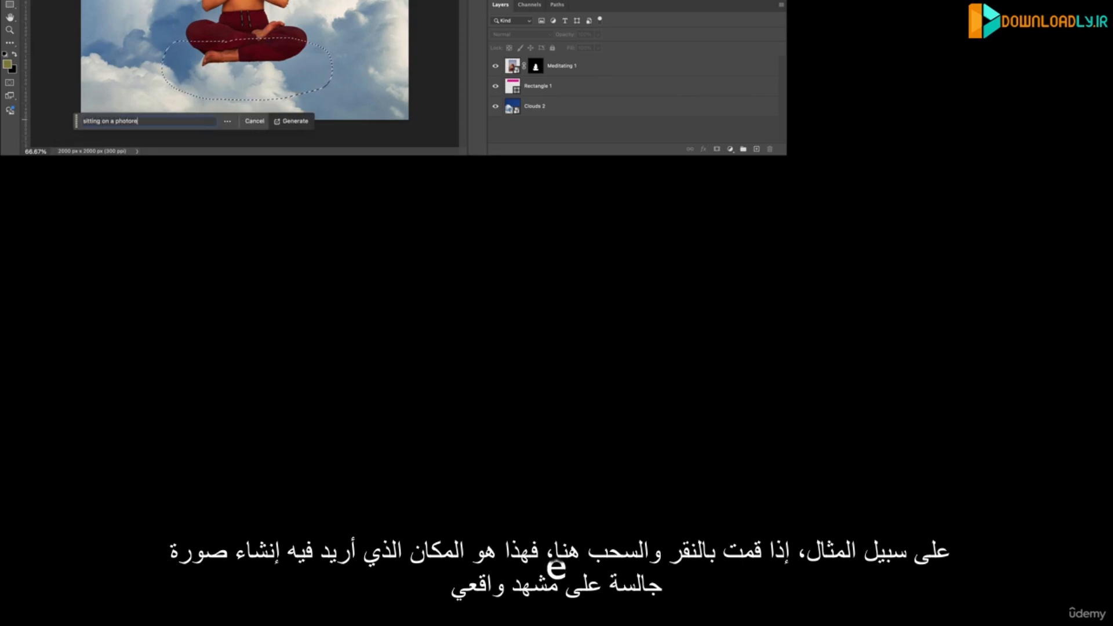
{"action": "type", "text": "alistic puff"}
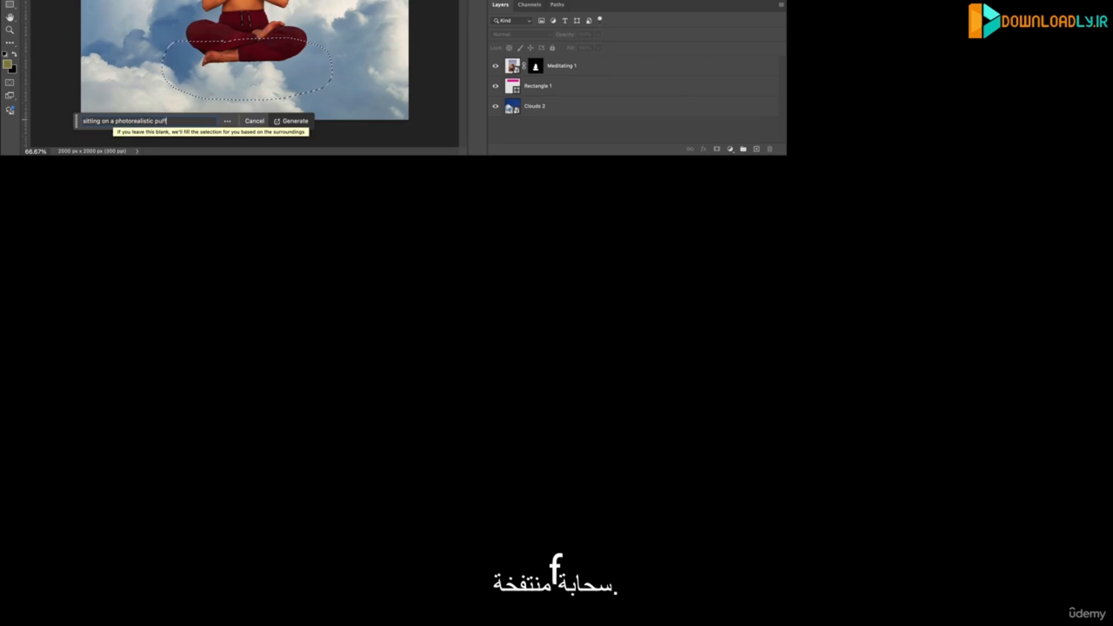
{"action": "type", "text": "y cloud"}
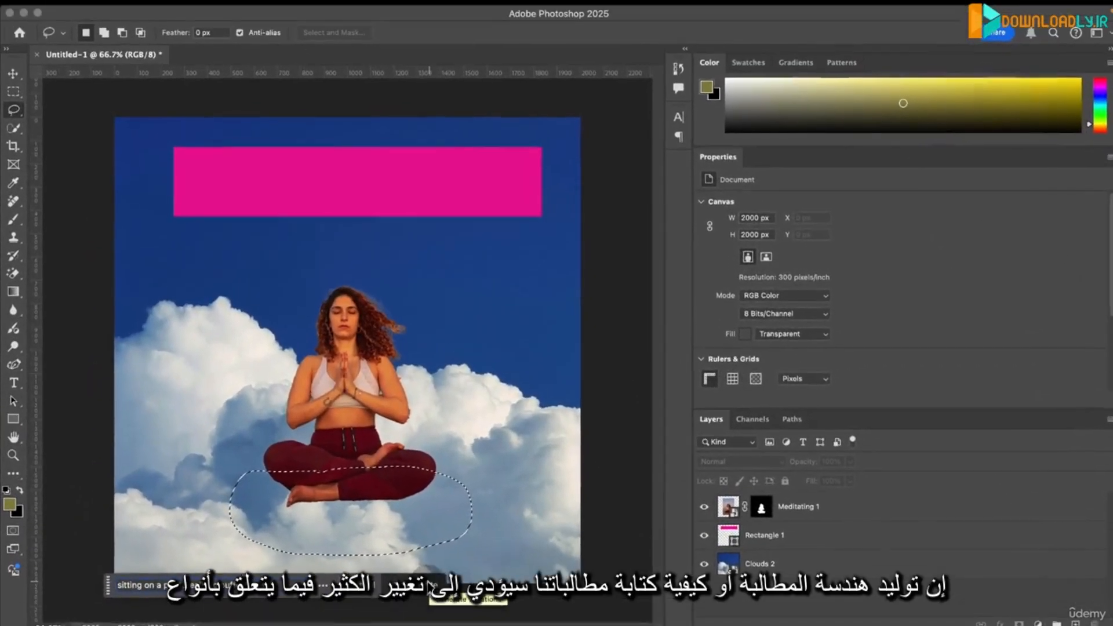
{"action": "left_click", "coordinate": [299, 122]}
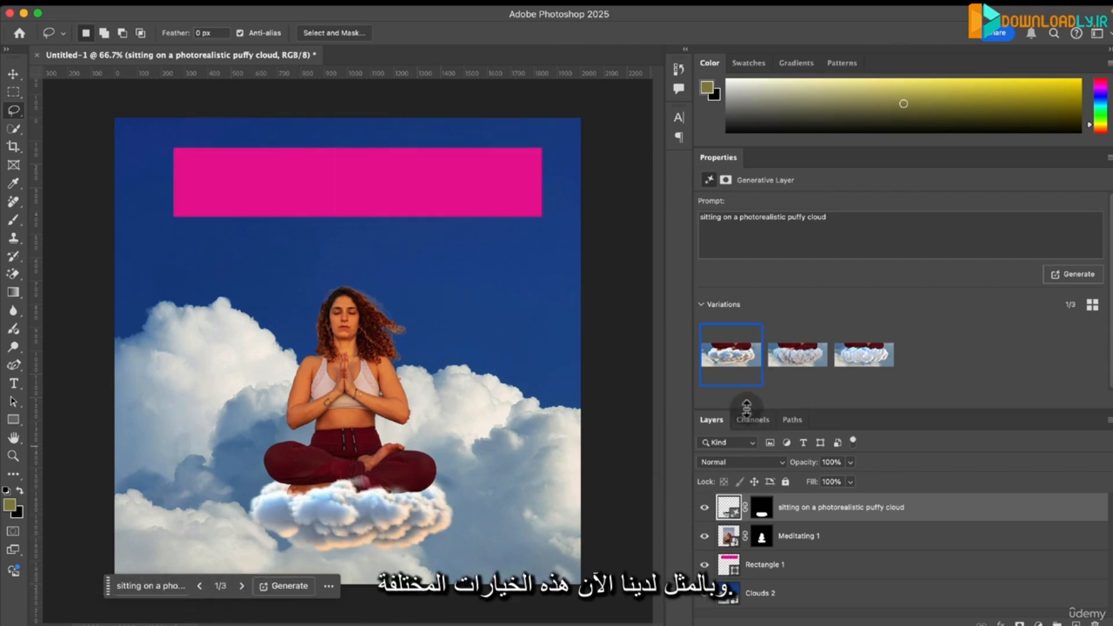
- Compare the three generated puffy cloud variations and generate another set from the same prompt
{"action": "left_click", "coordinate": [819, 357]}
{"action": "left_click", "coordinate": [877, 358]}
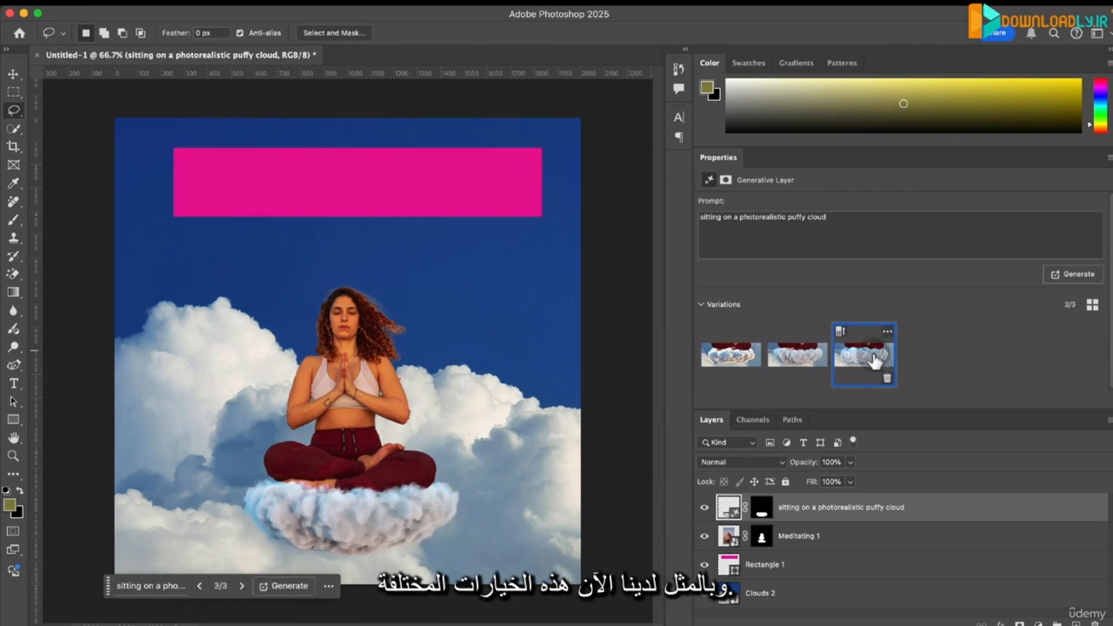
{"action": "left_click", "coordinate": [809, 353]}
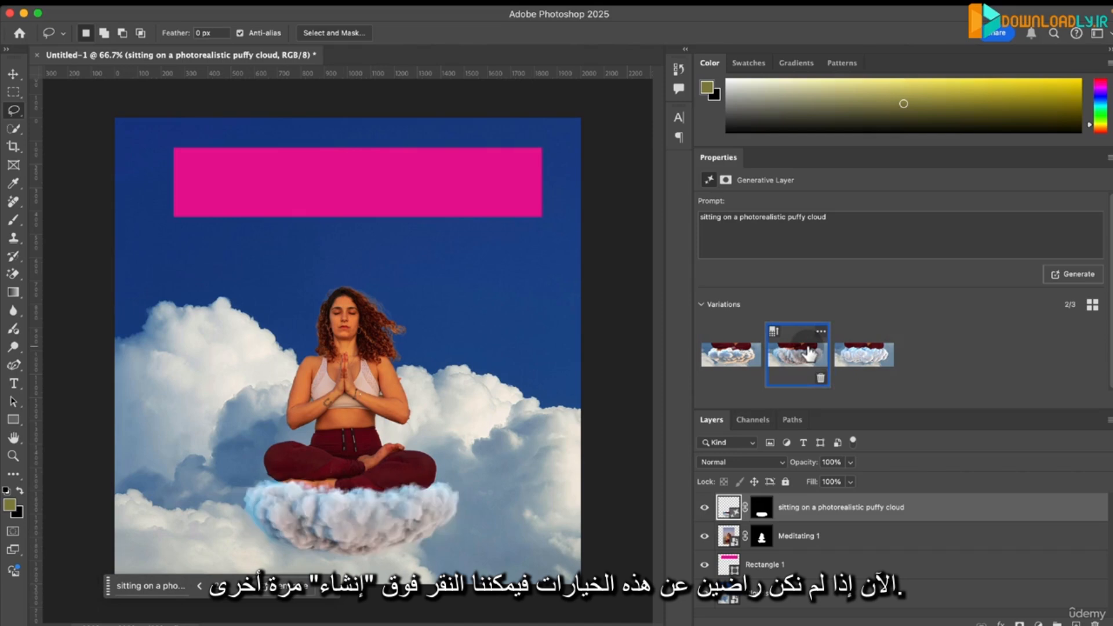
{"action": "left_click", "coordinate": [716, 354]}
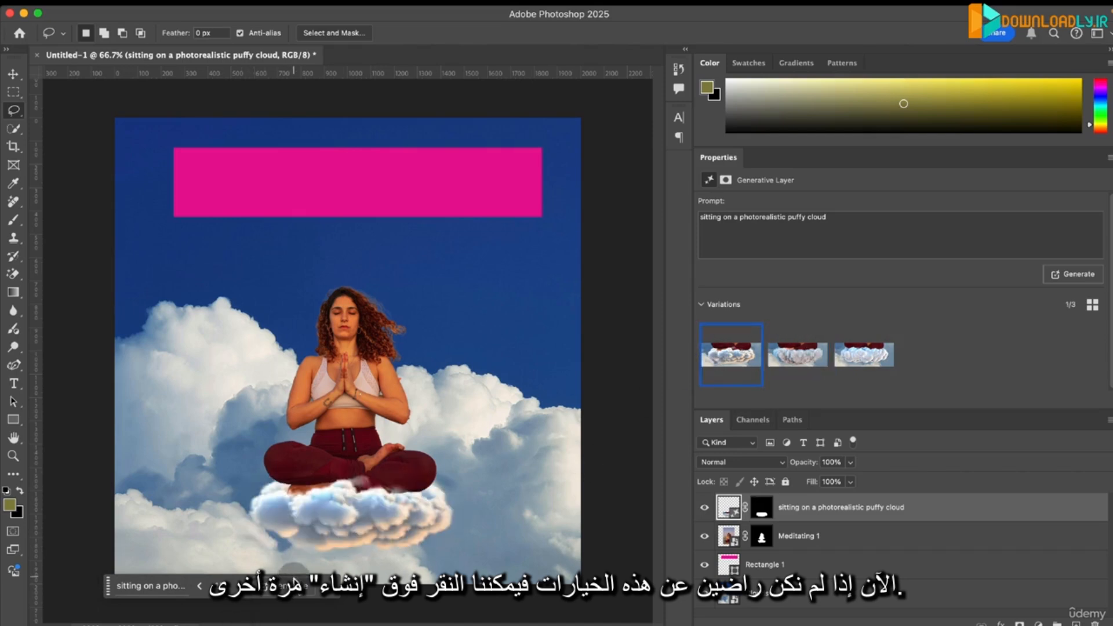
{"action": "left_click", "coordinate": [293, 592]}
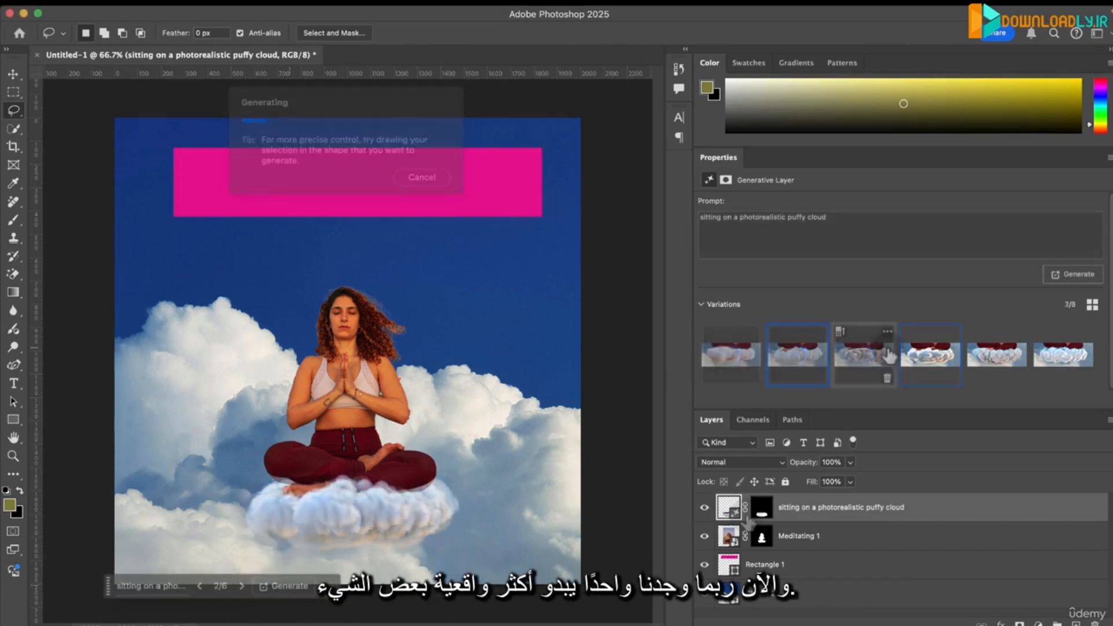
- Review the new cloud variations and generate similar results based on the first one
{"action": "left_click", "coordinate": [874, 357]}
{"action": "left_click", "coordinate": [802, 356]}
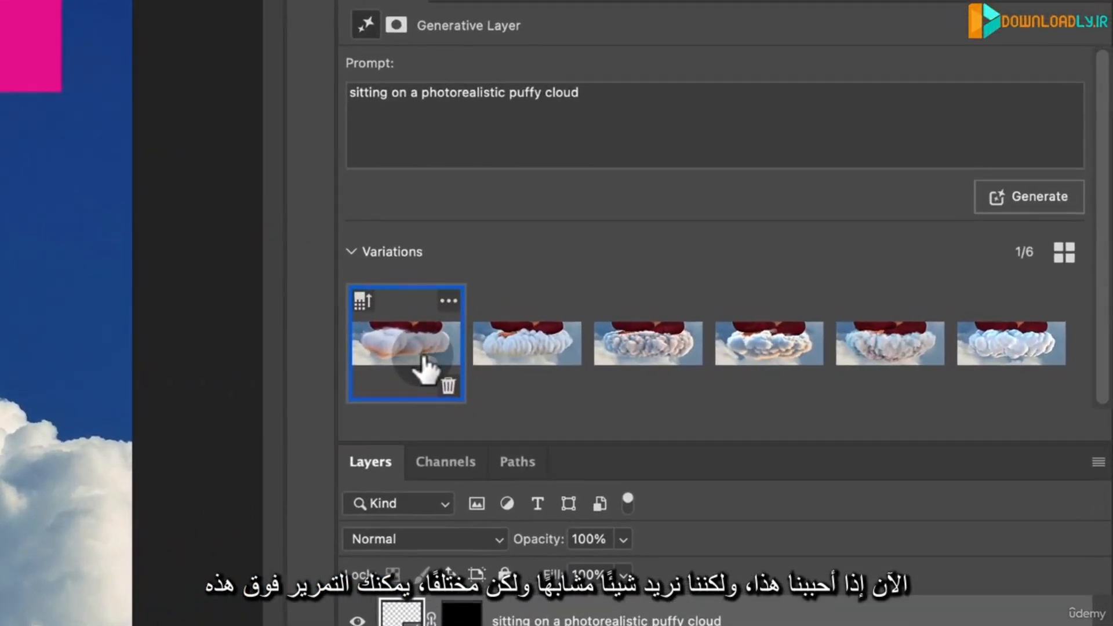
{"action": "left_click", "coordinate": [448, 302]}
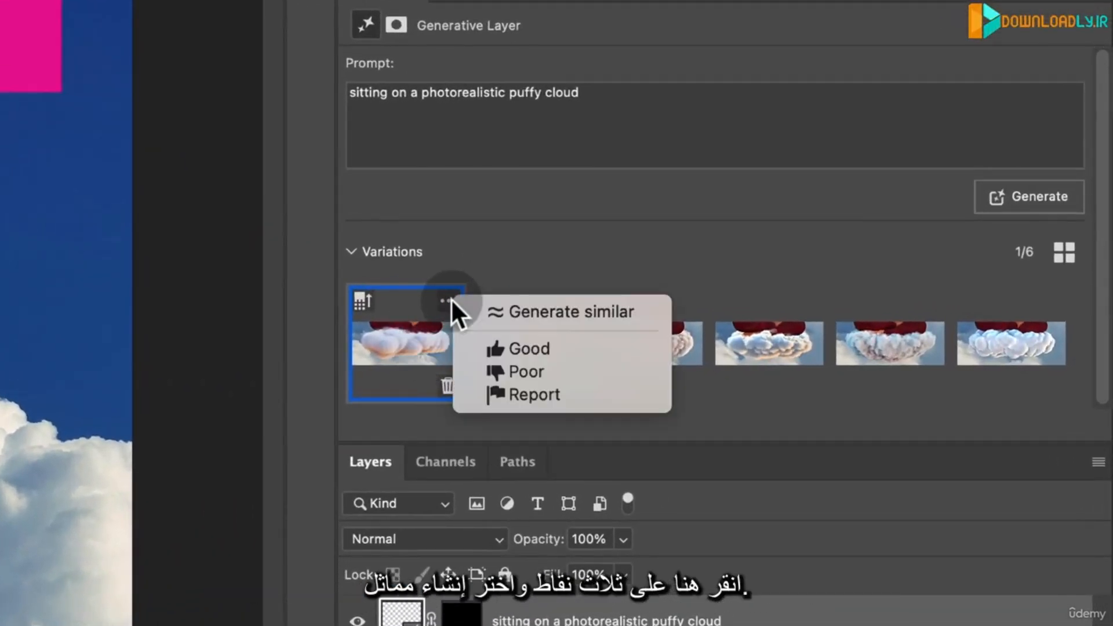
{"action": "left_click", "coordinate": [508, 311]}
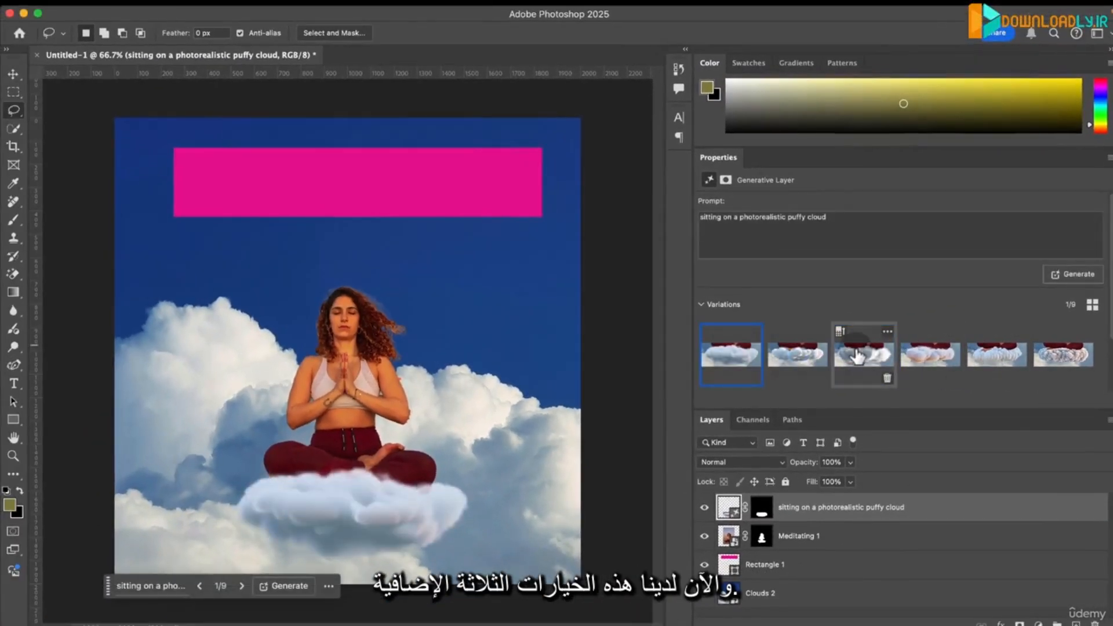
- Compare the newly generated similar clouds and keep the first variation
{"action": "left_click", "coordinate": [857, 357]}
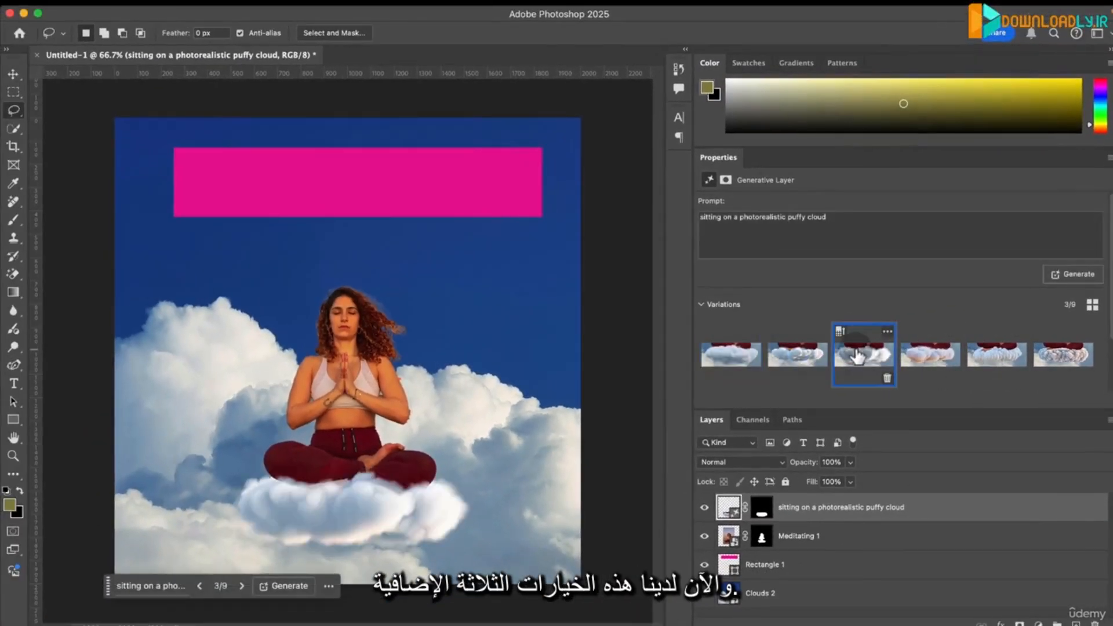
{"action": "left_click", "coordinate": [737, 363]}
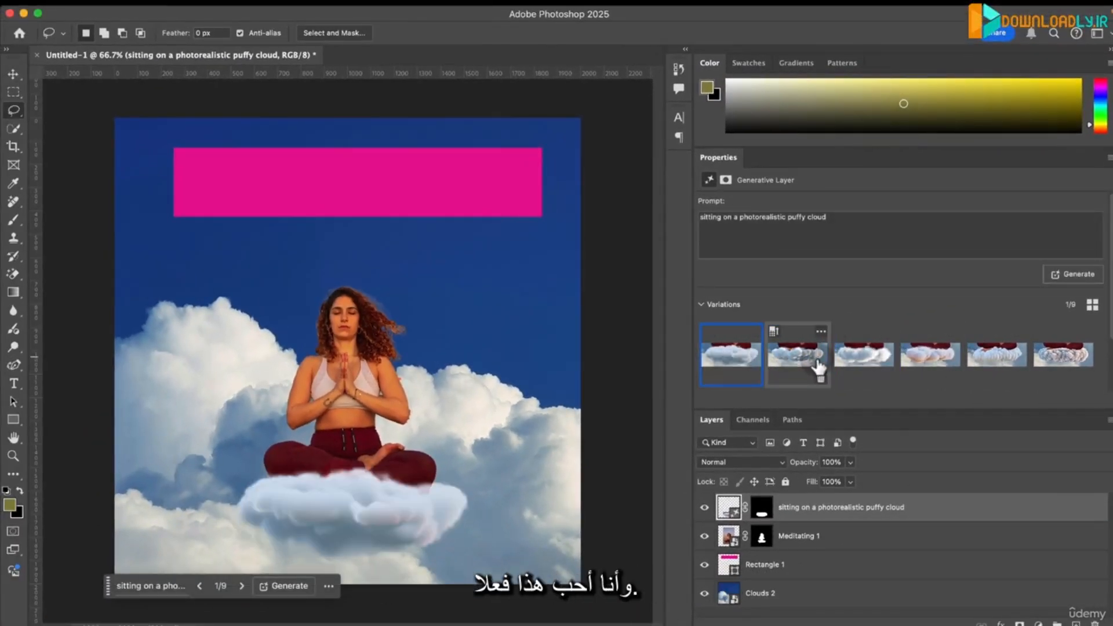
{"action": "left_click", "coordinate": [859, 357]}
{"action": "left_click", "coordinate": [735, 365]}
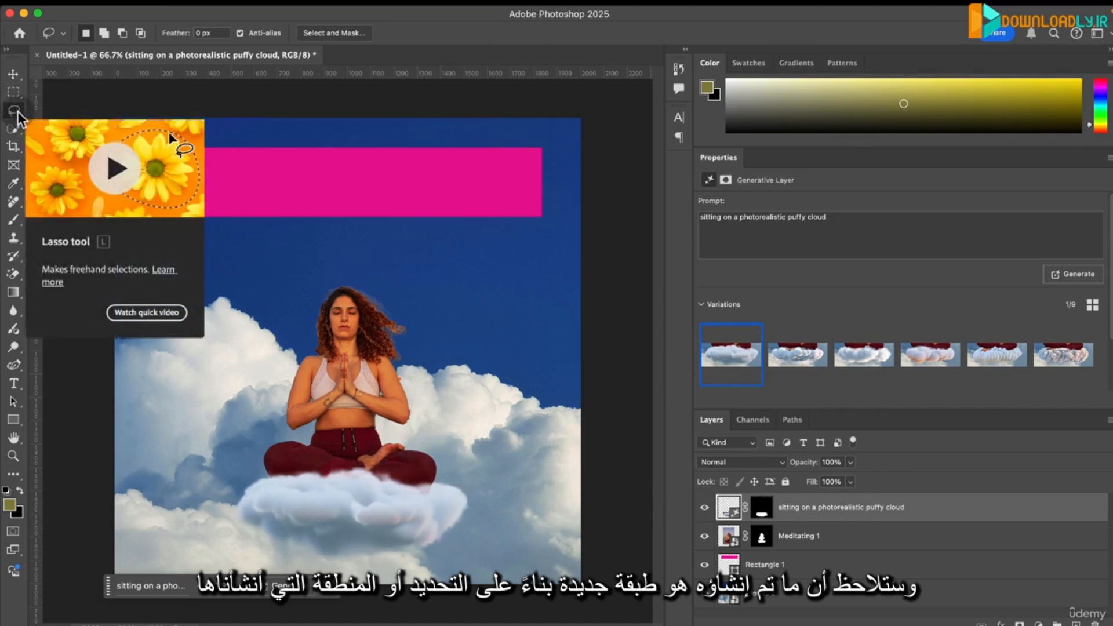
- Toggle the generated cloud layer's visibility to compare the image with and without it
{"action": "left_click", "coordinate": [705, 508]}
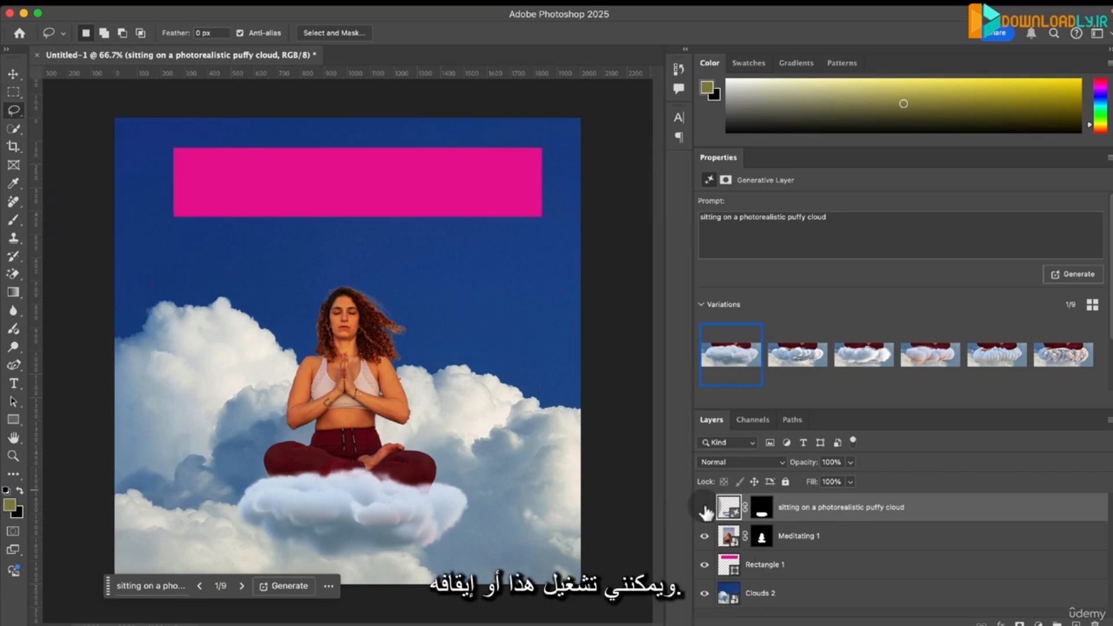
{"action": "left_click", "coordinate": [705, 509]}
{"action": "left_click", "coordinate": [705, 509]}
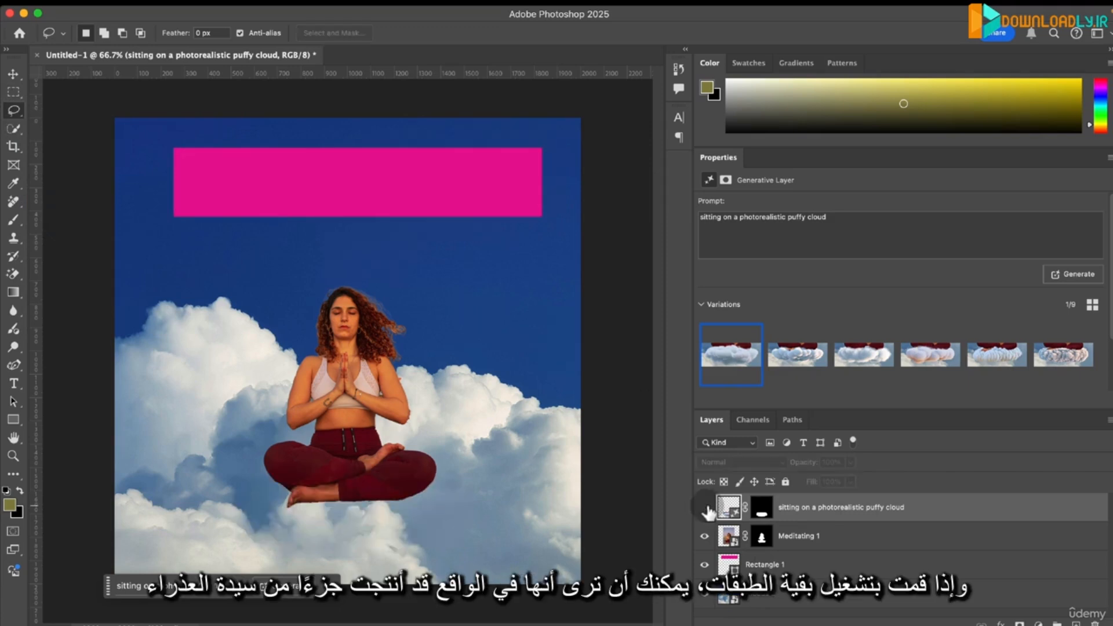
{"action": "left_click", "coordinate": [705, 509]}
- Hide the other layers to inspect the generated cloud alone, show them again, and select the Rectangle 1 layer
{"action": "left_click_drag", "start_coordinate": [705, 537], "coordinate": [705, 593]}
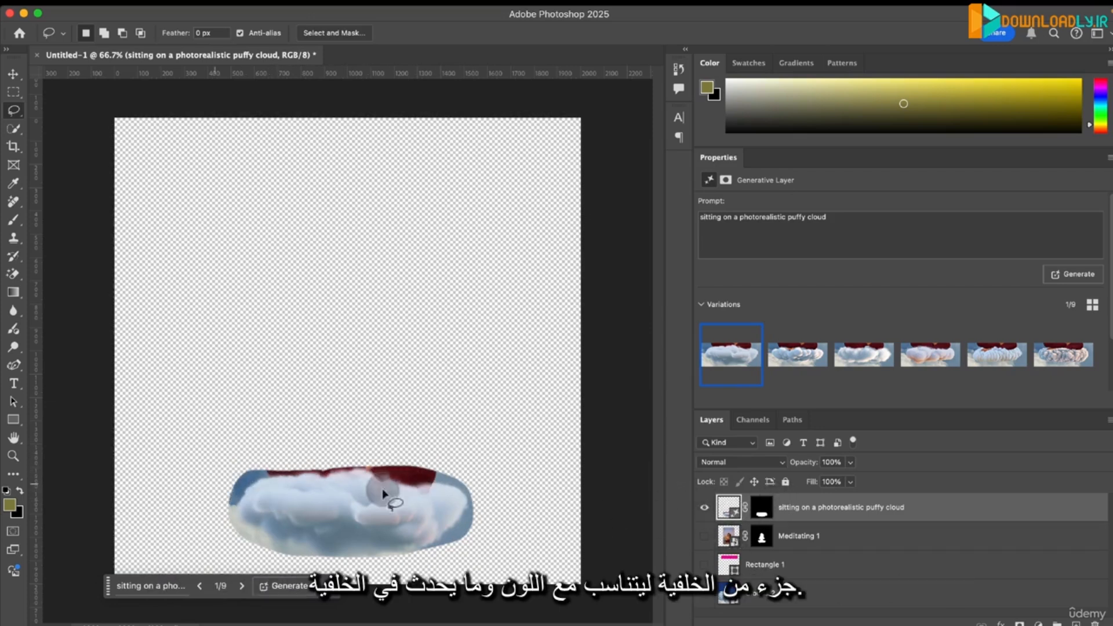
{"action": "left_click", "coordinate": [704, 536]}
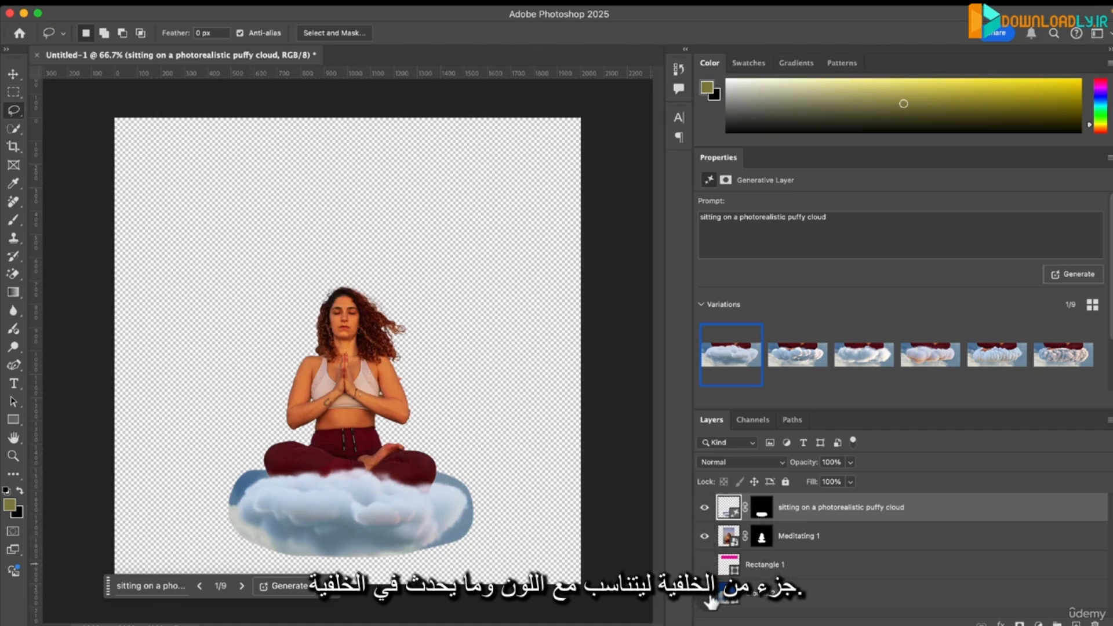
{"action": "left_click", "coordinate": [707, 596]}
{"action": "left_click", "coordinate": [837, 574]}
{"action": "left_click", "coordinate": [704, 565]}
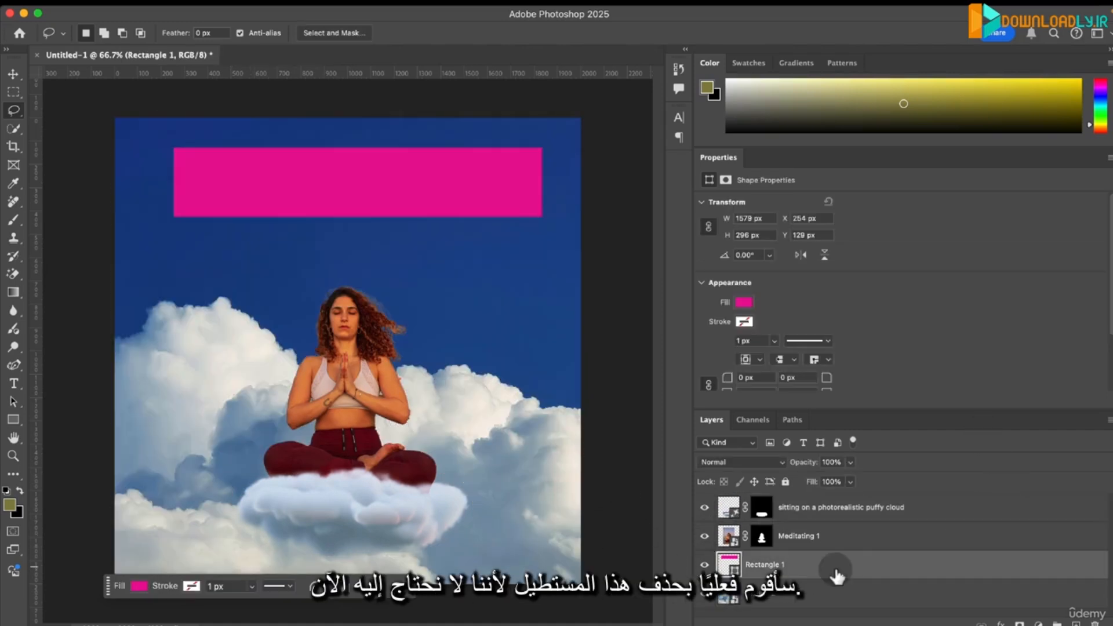
- Delete the Rectangle 1 layer and leave no layer selected
{"action": "key", "text": "BackSpace"}
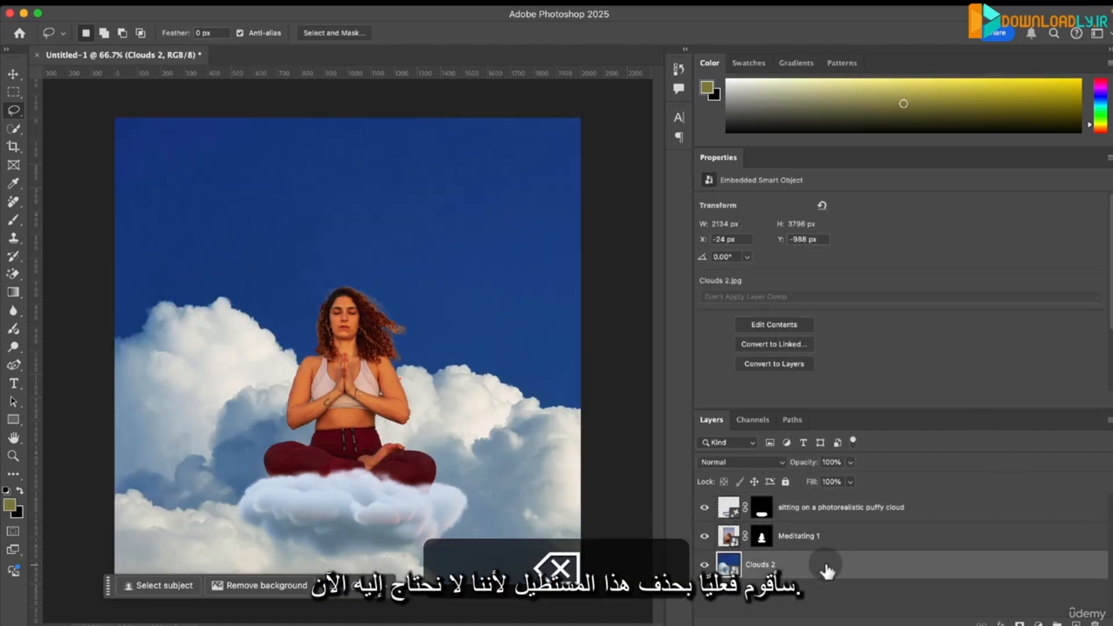
{"action": "left_click", "coordinate": [807, 601]}
{"action": "left_click", "coordinate": [805, 603]}
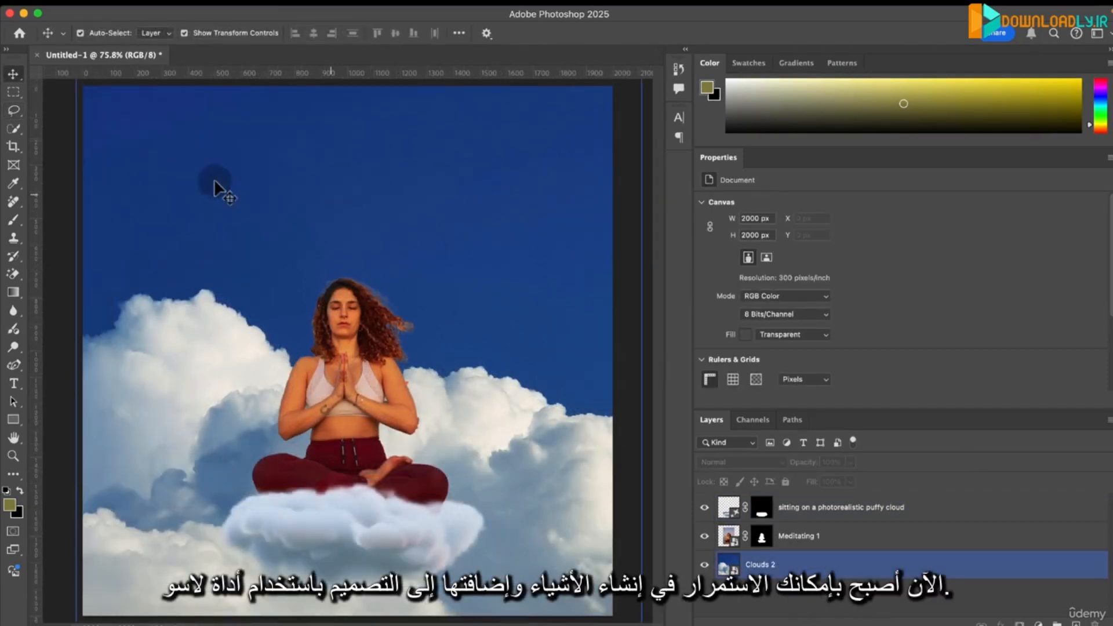
- Draw a circular selection in the upper-right area of the sky with the Elliptical Marquee tool
{"action": "left_click", "coordinate": [13, 112]}
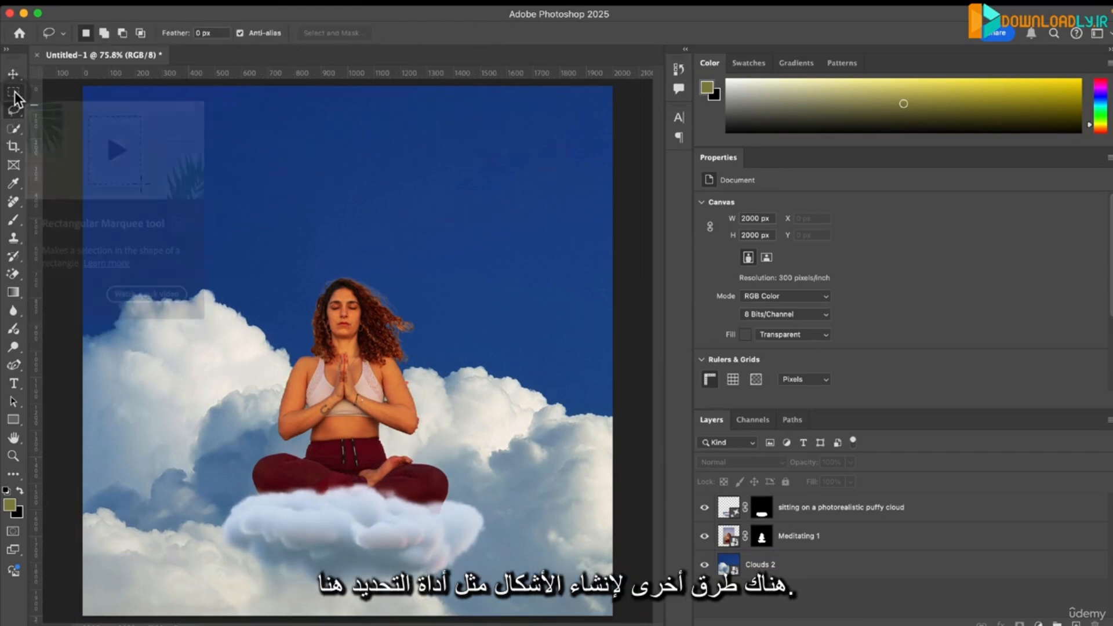
{"action": "left_click", "coordinate": [15, 92]}
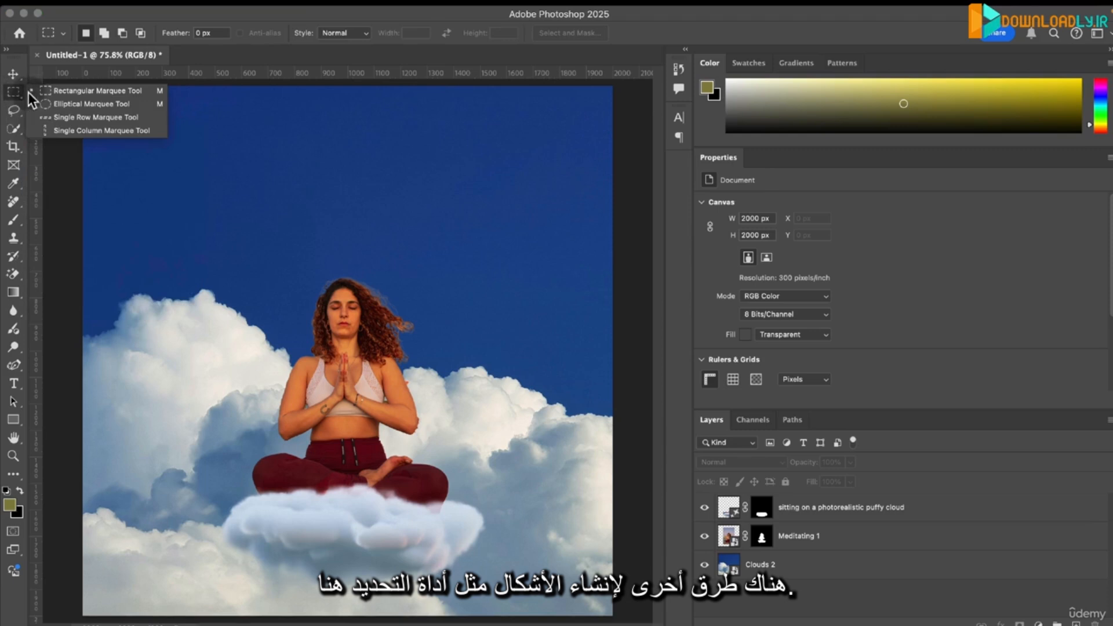
{"action": "left_click", "coordinate": [85, 105]}
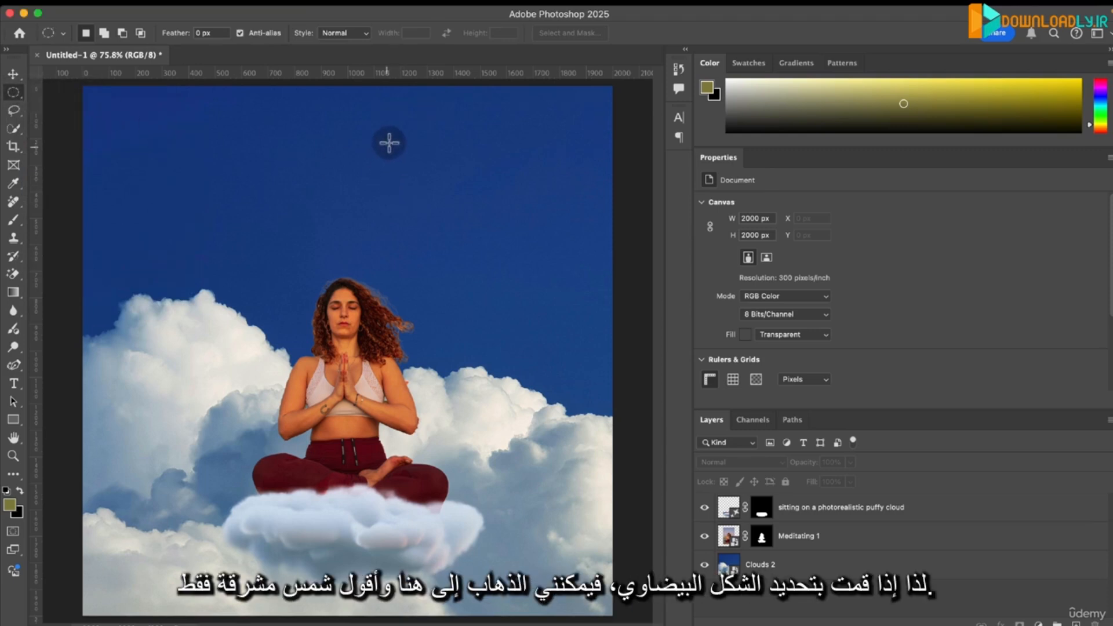
{"action": "left_click_drag", "start_coordinate": [410, 114], "coordinate": [596, 301]}
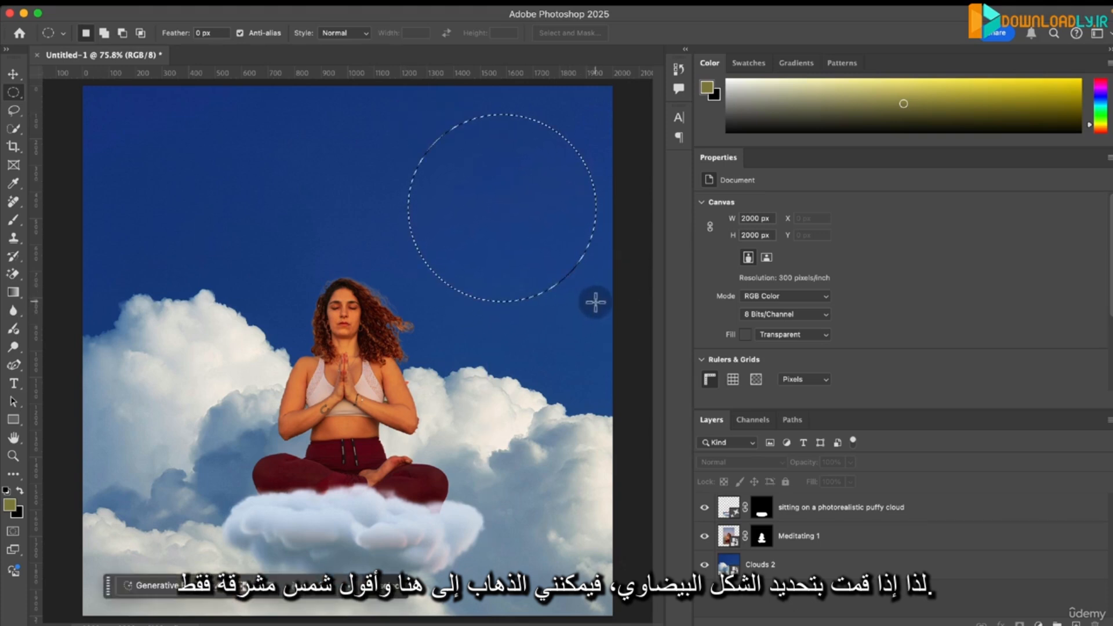
- Fill the circular selection using Generative Fill with the prompt "a bright sun"
{"action": "left_click", "coordinate": [159, 584]}
{"action": "type", "text": "a"}
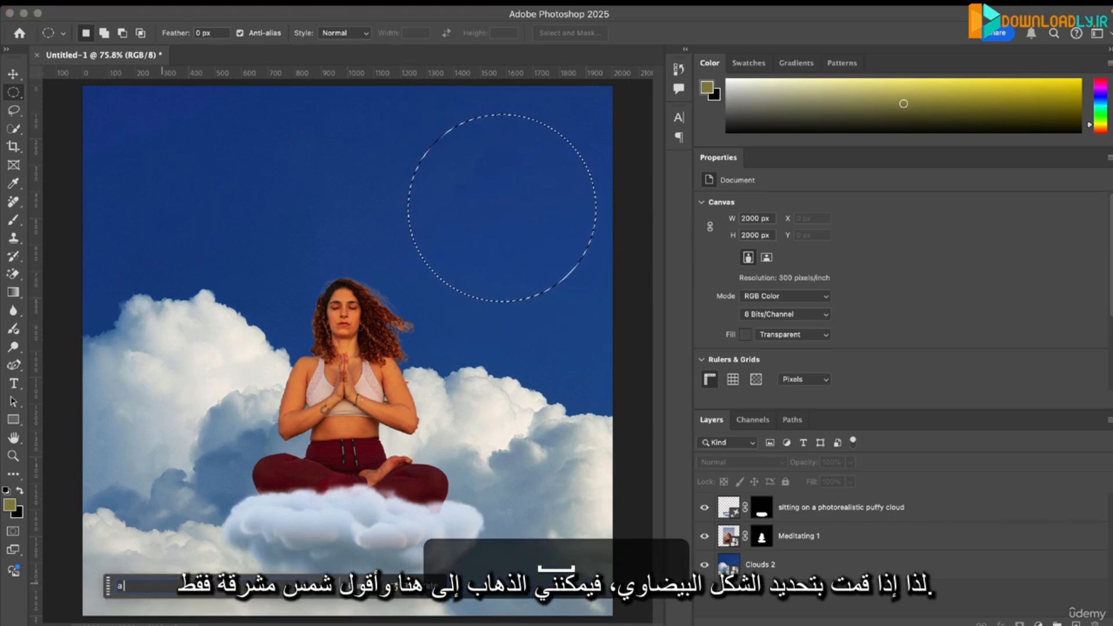
{"action": "type", "text": " bright sun"}
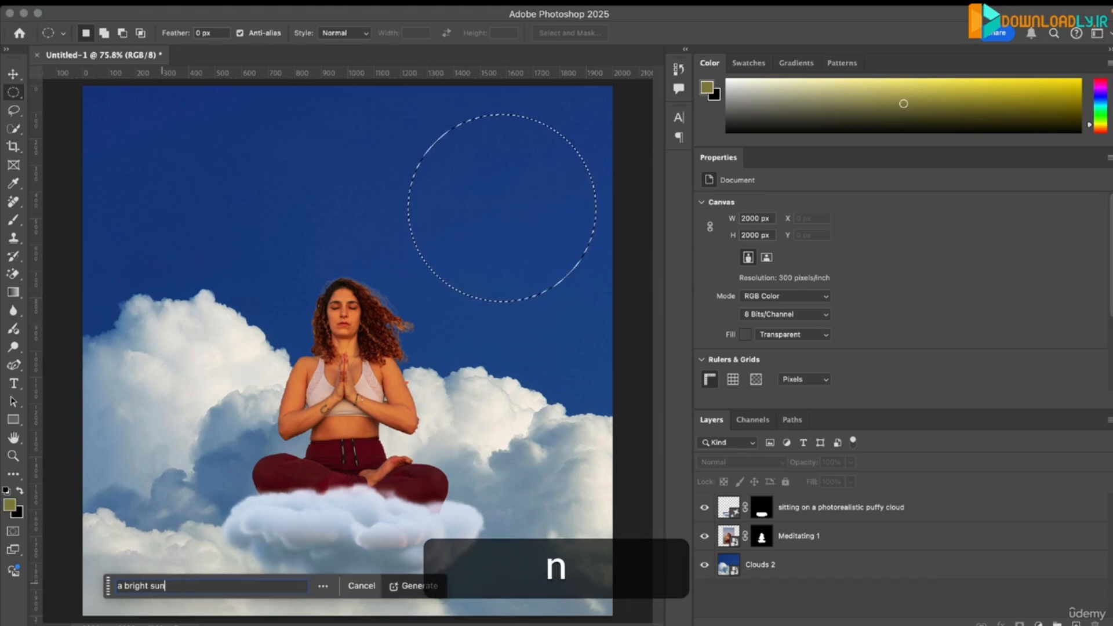
{"action": "left_click", "coordinate": [406, 587]}
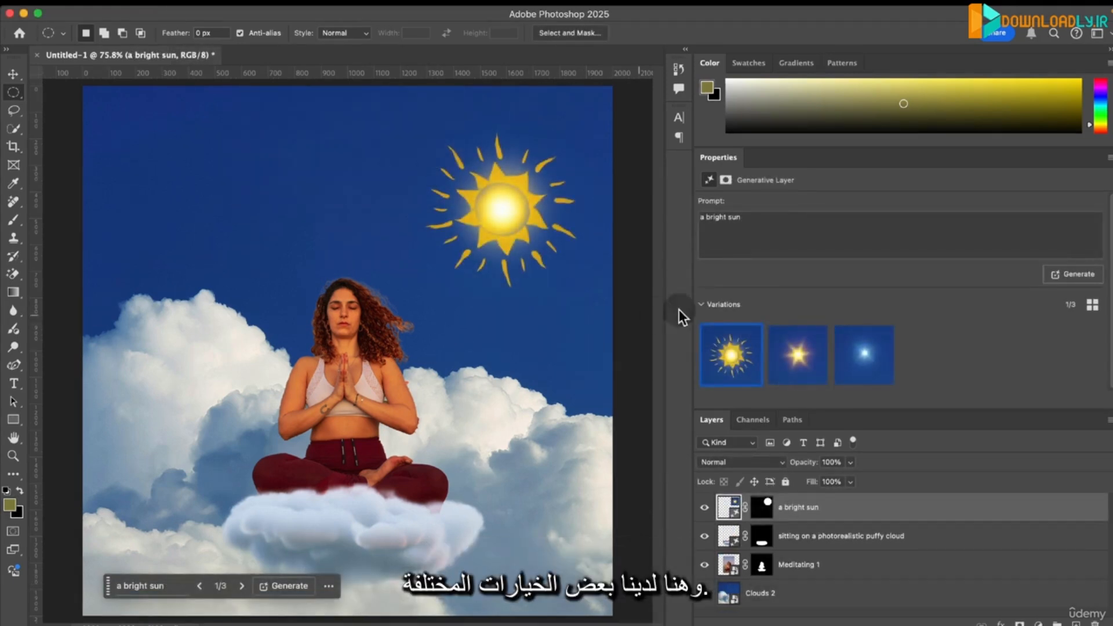
- Compare the three generated sun variations on the canvas
{"action": "left_click", "coordinate": [797, 353]}
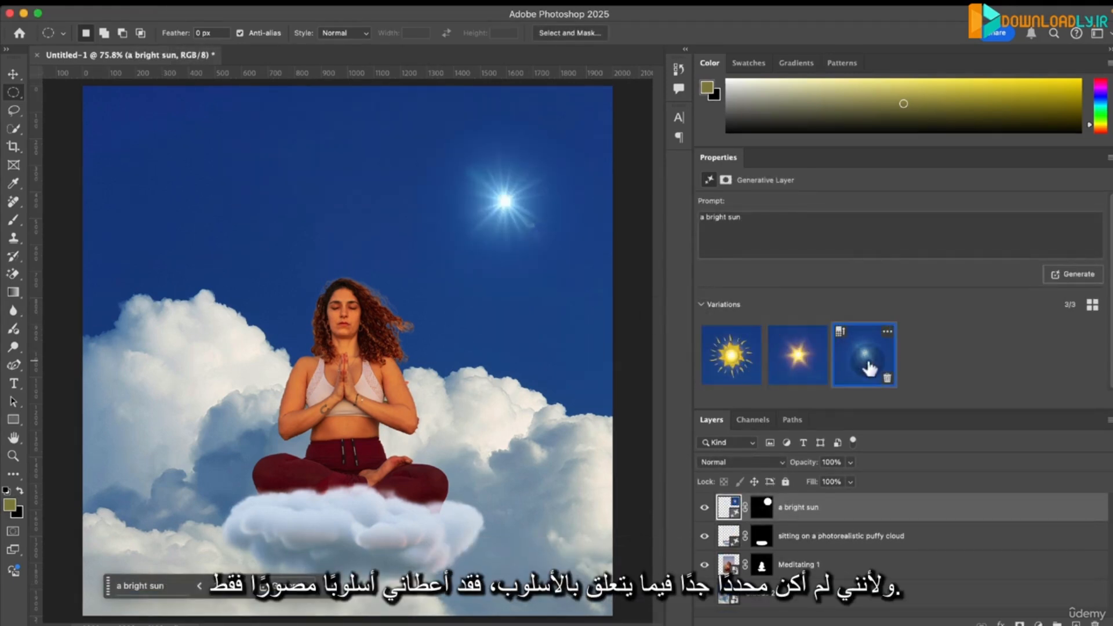
{"action": "left_click", "coordinate": [817, 359]}
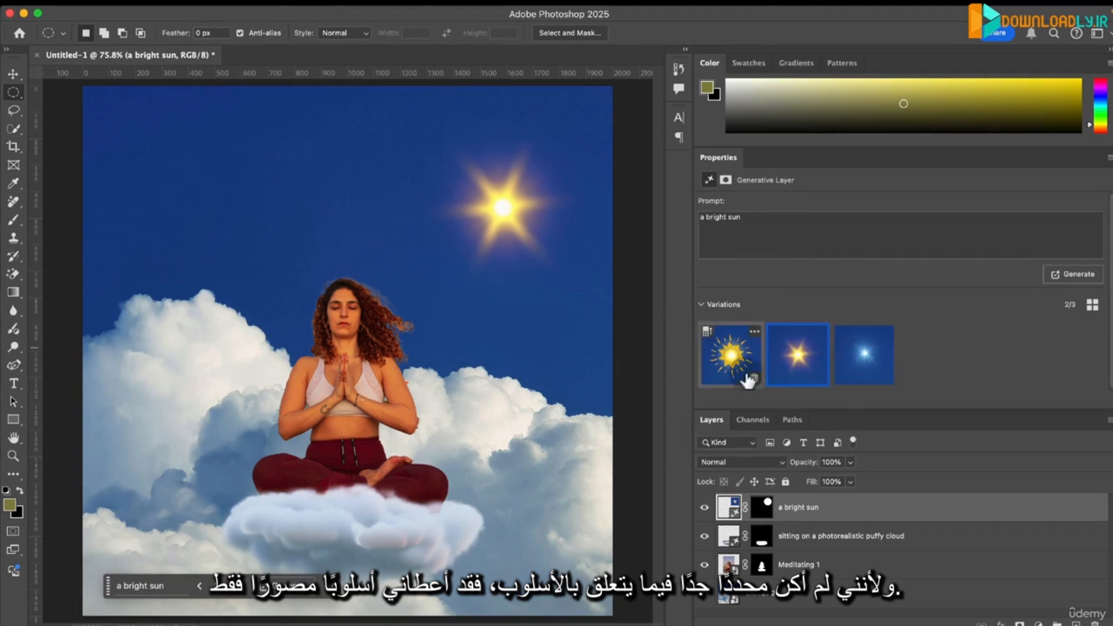
{"action": "left_click", "coordinate": [728, 350]}
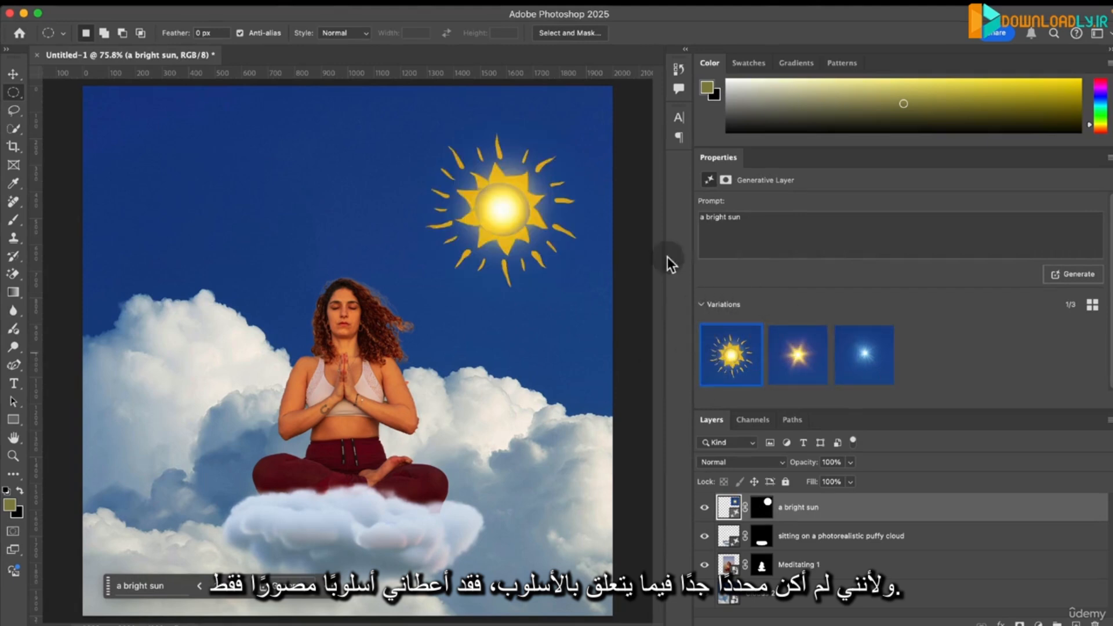
{"action": "left_click", "coordinate": [787, 350]}
{"action": "left_click", "coordinate": [850, 356]}
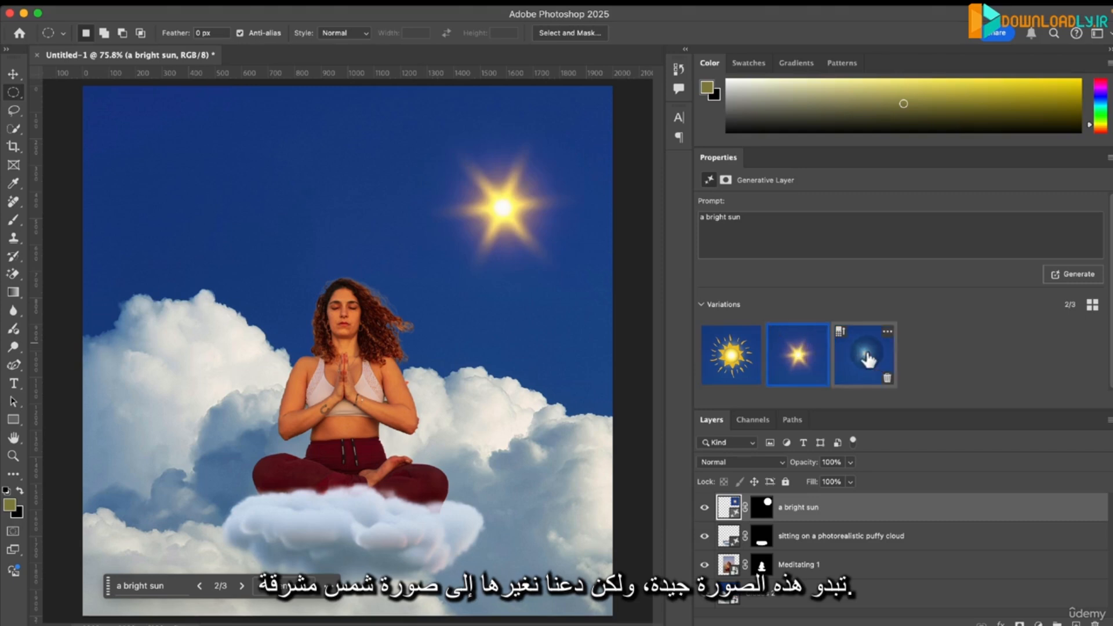
- Change the generative layer's prompt to "a photo of a bright sun" and generate new variations
{"action": "triple_click", "coordinate": [714, 214]}
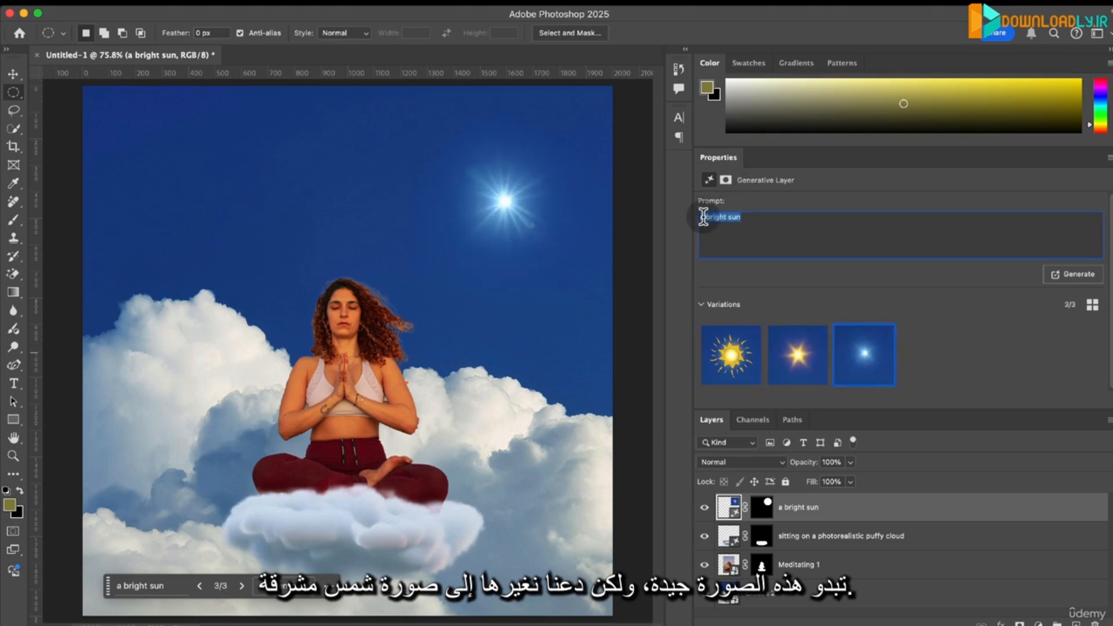
{"action": "key", "text": "Left"}
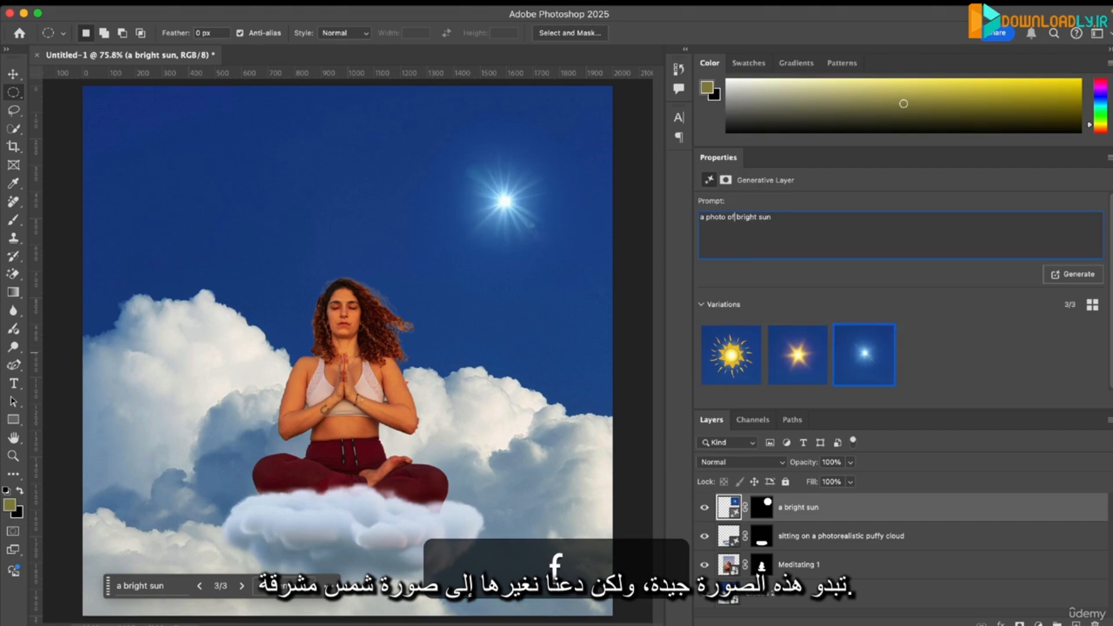
{"action": "left_click", "coordinate": [1071, 274]}
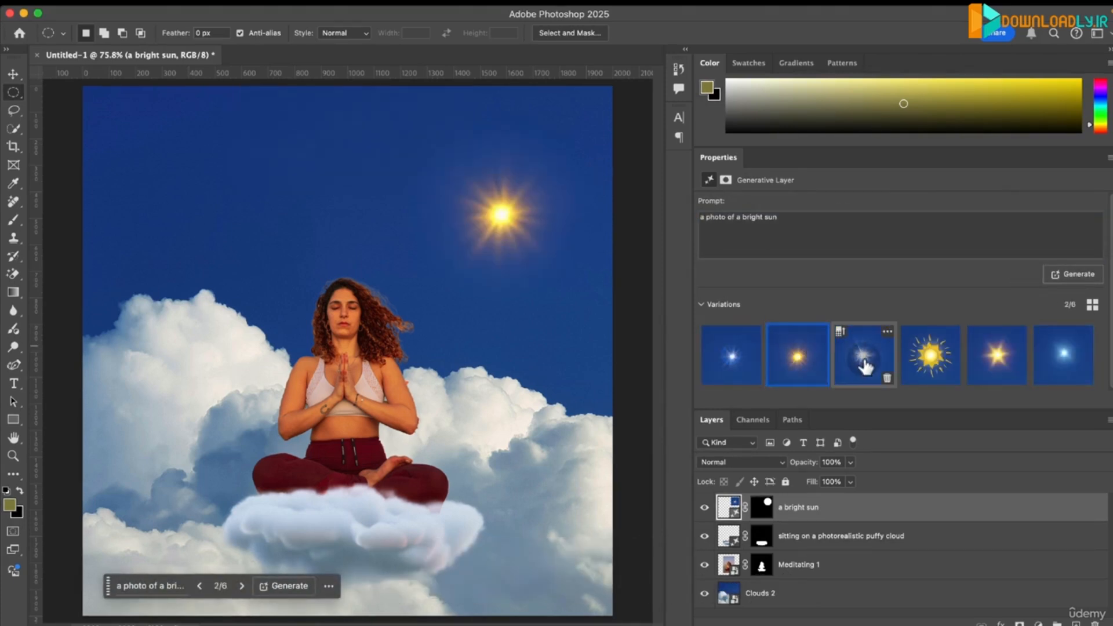
- Compare the three new photographic sun variations and keep the first one
{"action": "left_click", "coordinate": [863, 362]}
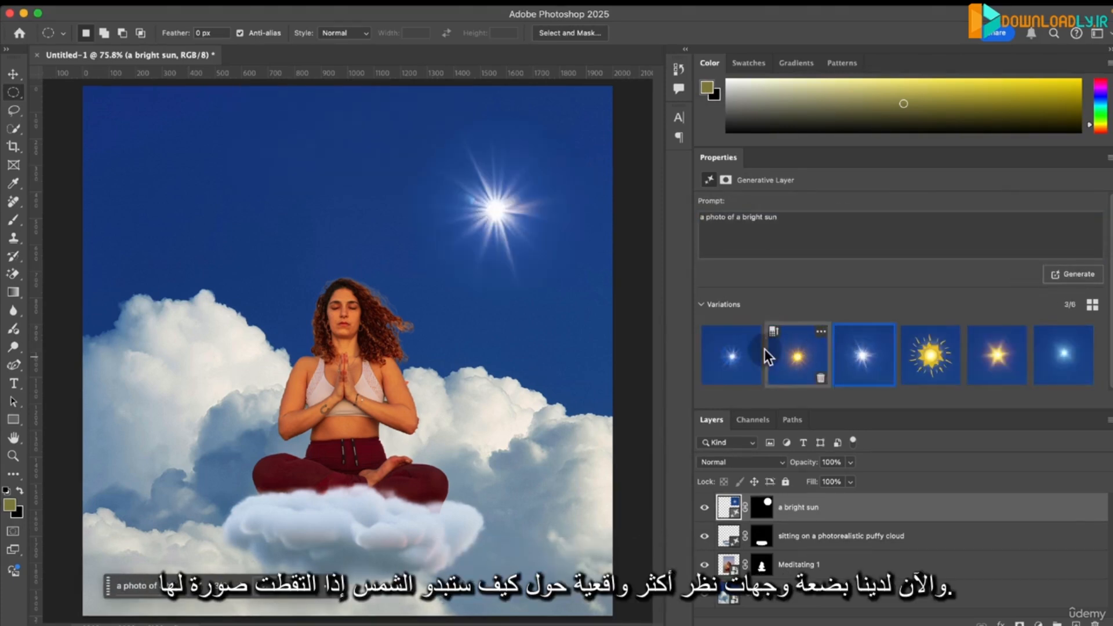
{"action": "left_click", "coordinate": [744, 361]}
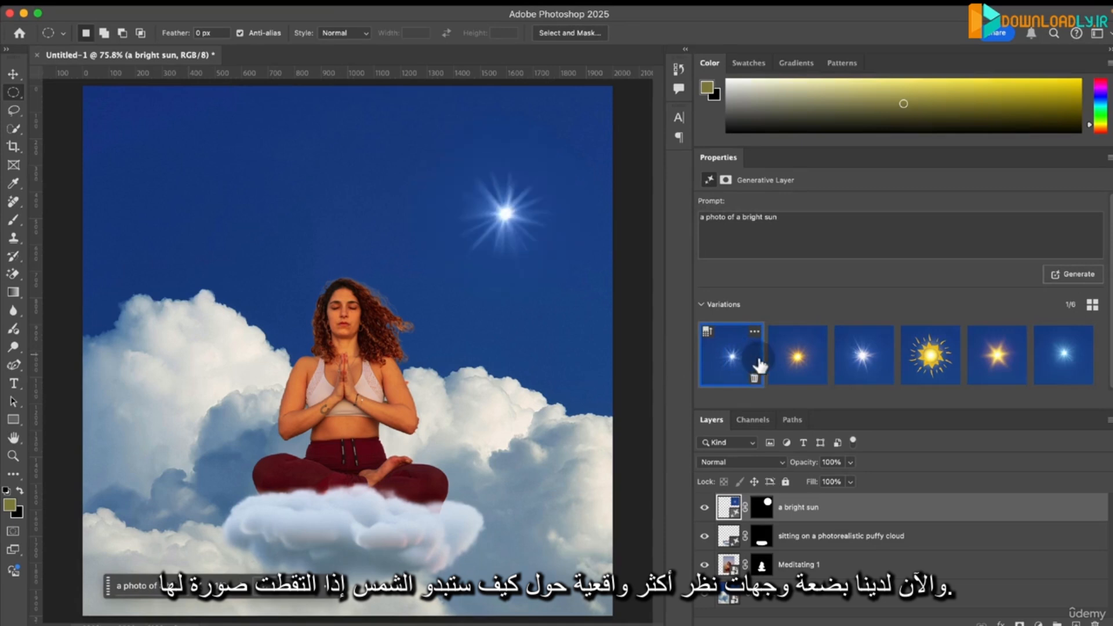
{"action": "left_click", "coordinate": [815, 357]}
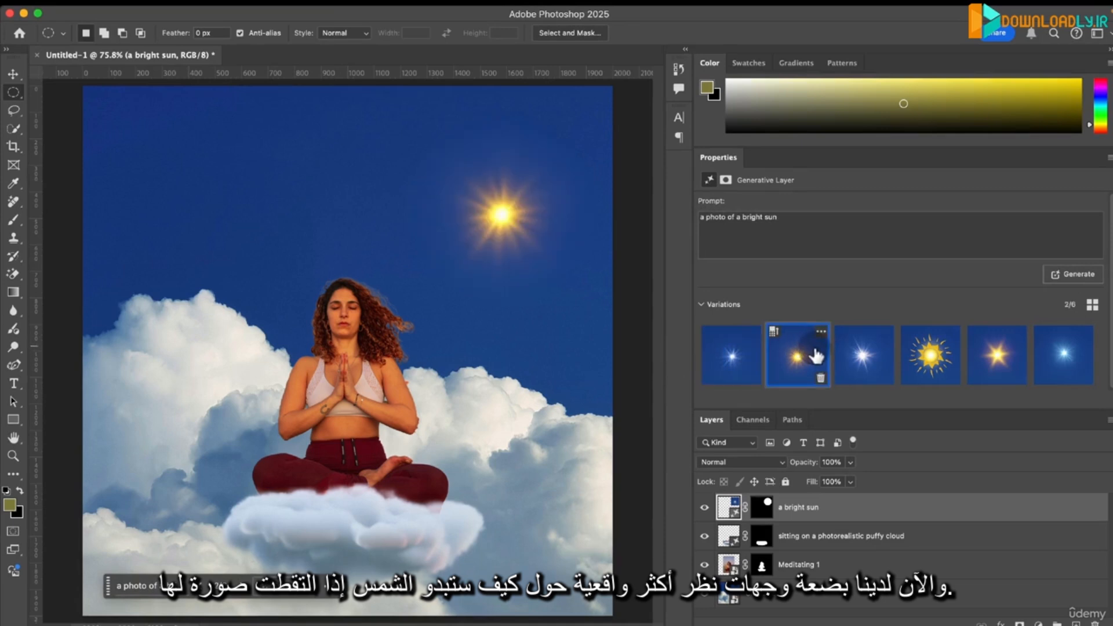
{"action": "left_click", "coordinate": [846, 356]}
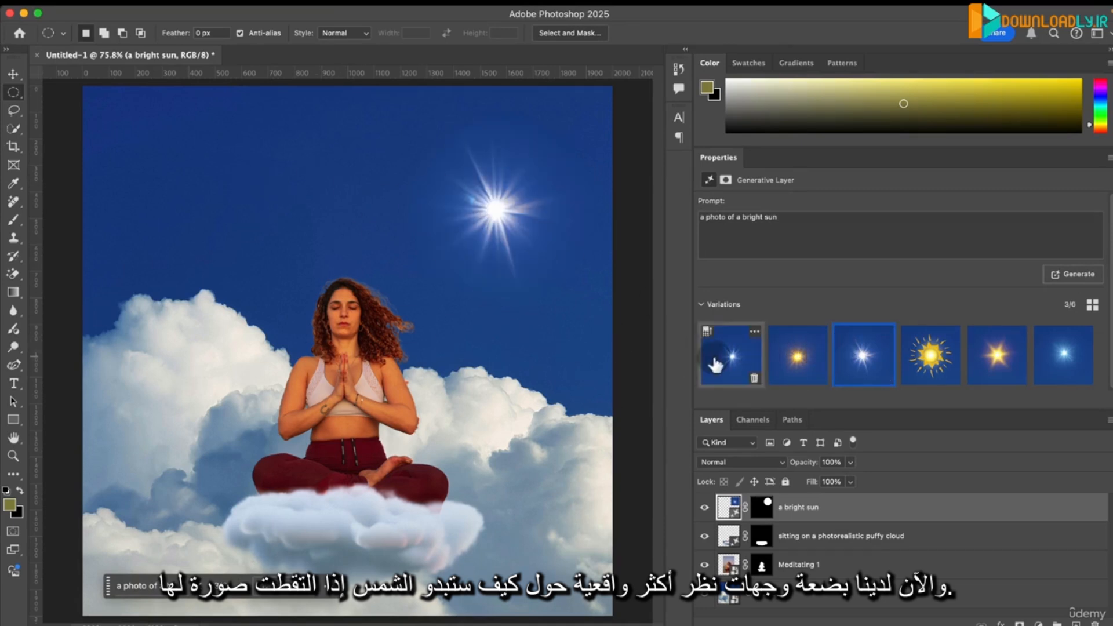
{"action": "left_click", "coordinate": [725, 363]}
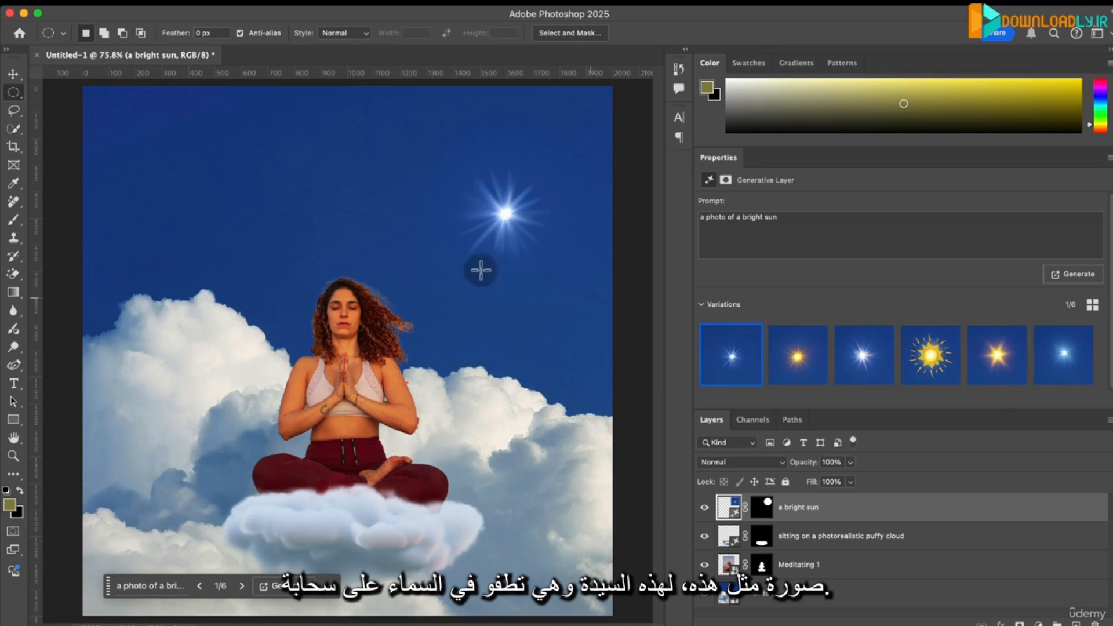
- Clear the layer selection with the Move tool and reselect the "a bright sun" layer
{"action": "left_click", "coordinate": [13, 74]}
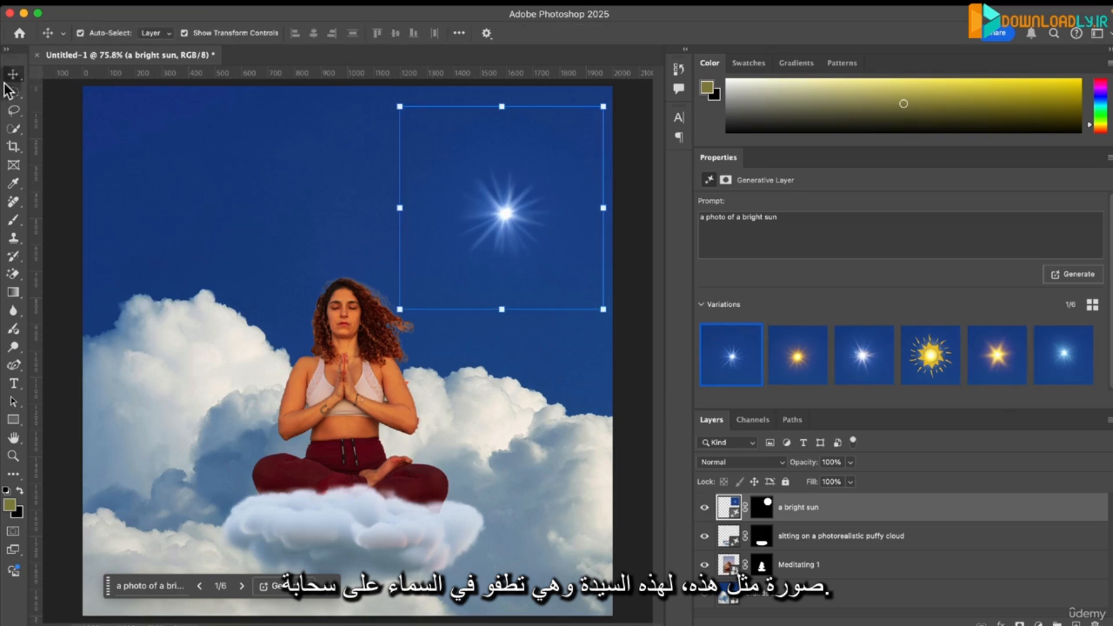
{"action": "left_click", "coordinate": [644, 396]}
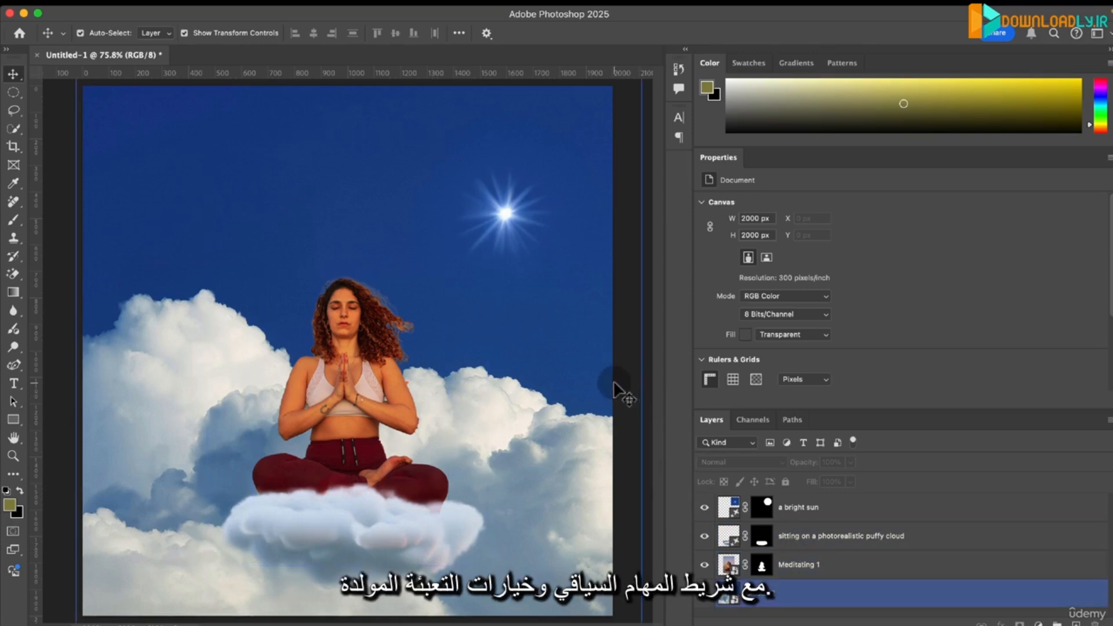
{"action": "left_click", "coordinate": [879, 505]}
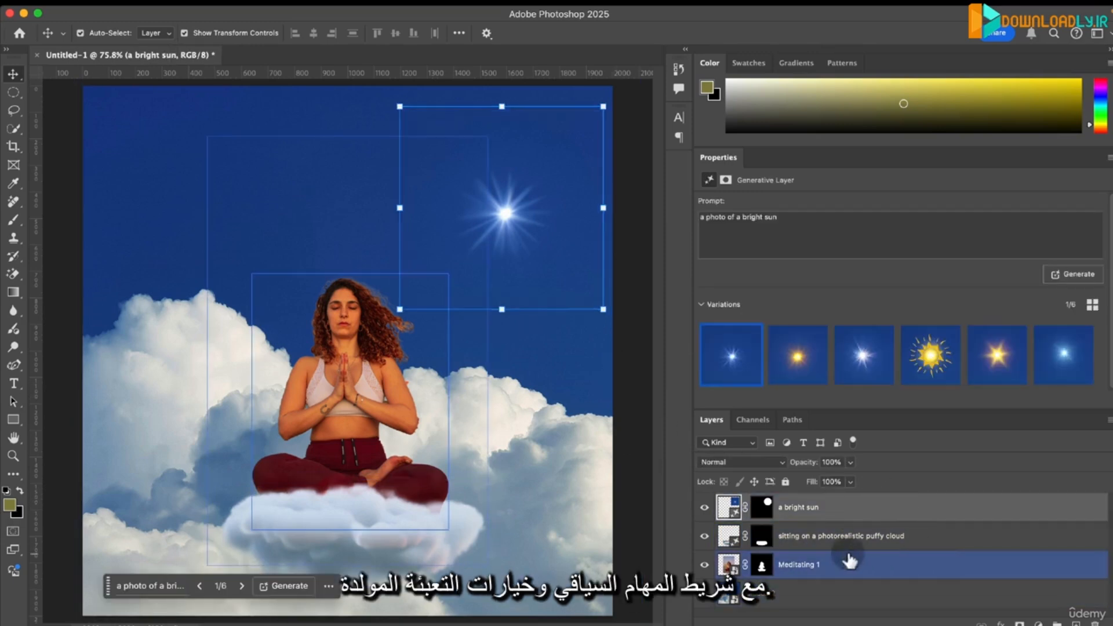
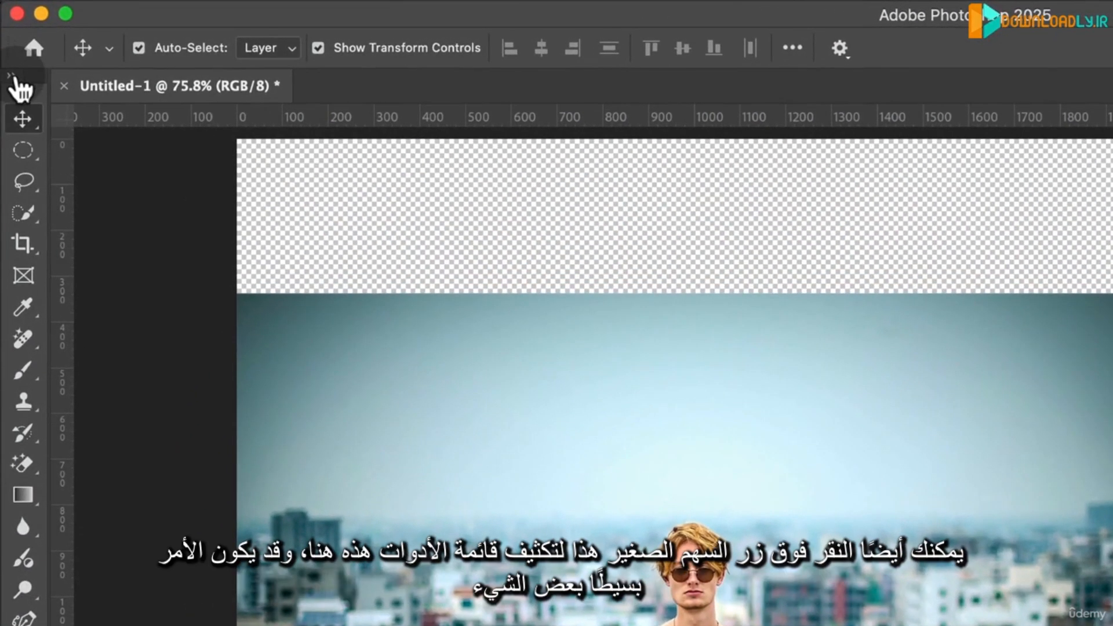
- Switch the toolbox to two columns and select the photo of the meditating man on the canvas
{"action": "left_click", "coordinate": [13, 75]}
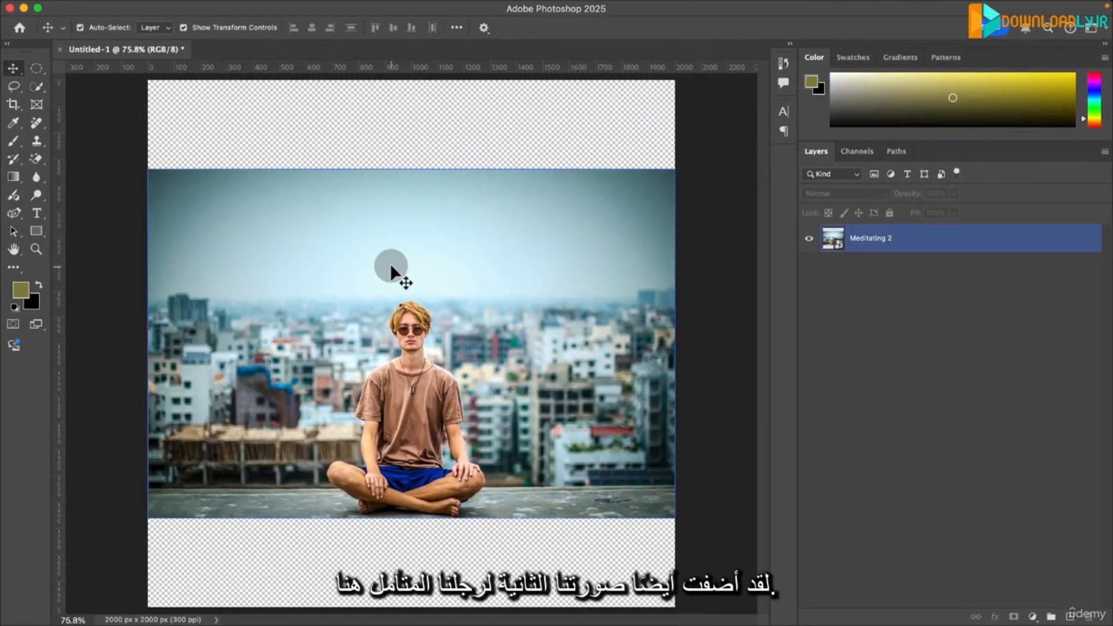
{"action": "left_click", "coordinate": [391, 270]}
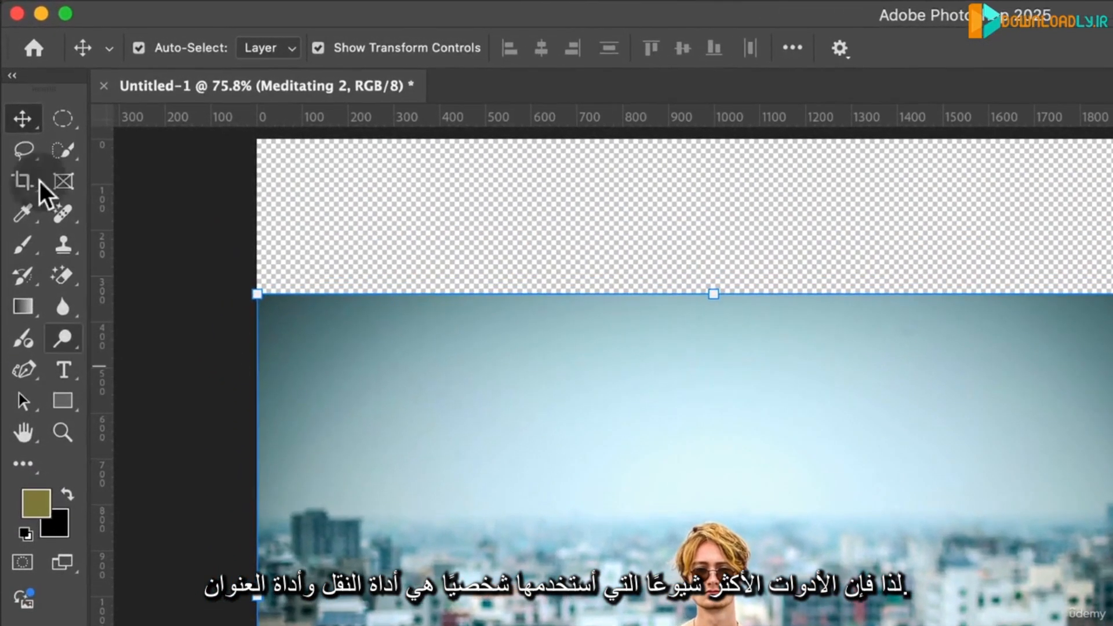
- Add a horizontal text reading "MEDITATION" in the sky above the man with the Type tool
{"action": "left_click", "coordinate": [62, 370]}
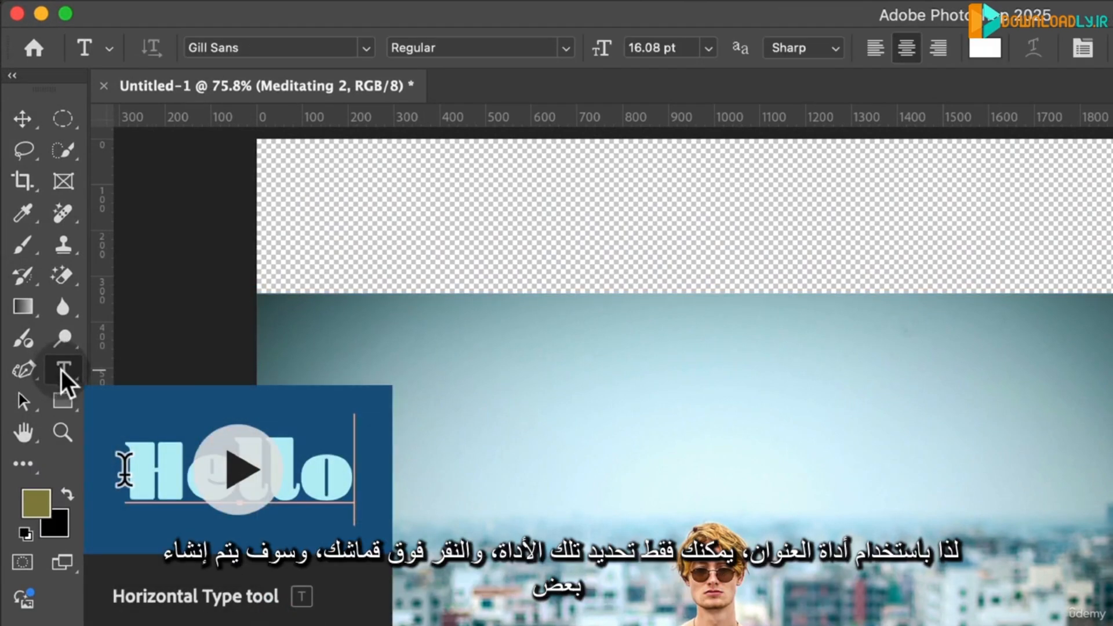
{"action": "left_click", "coordinate": [597, 336]}
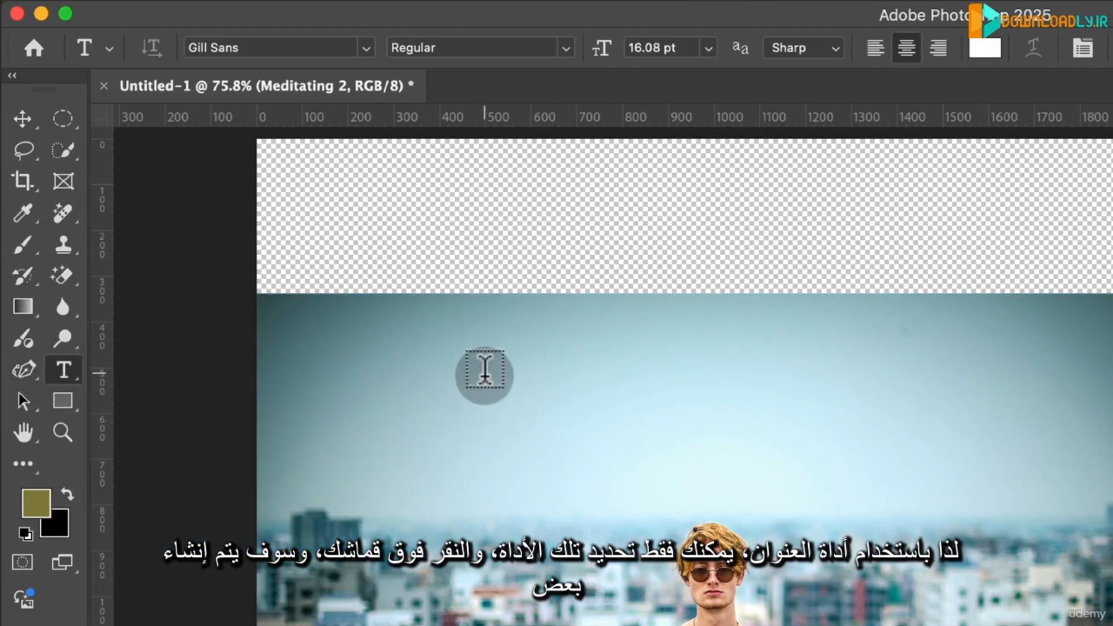
{"action": "left_click", "coordinate": [500, 381]}
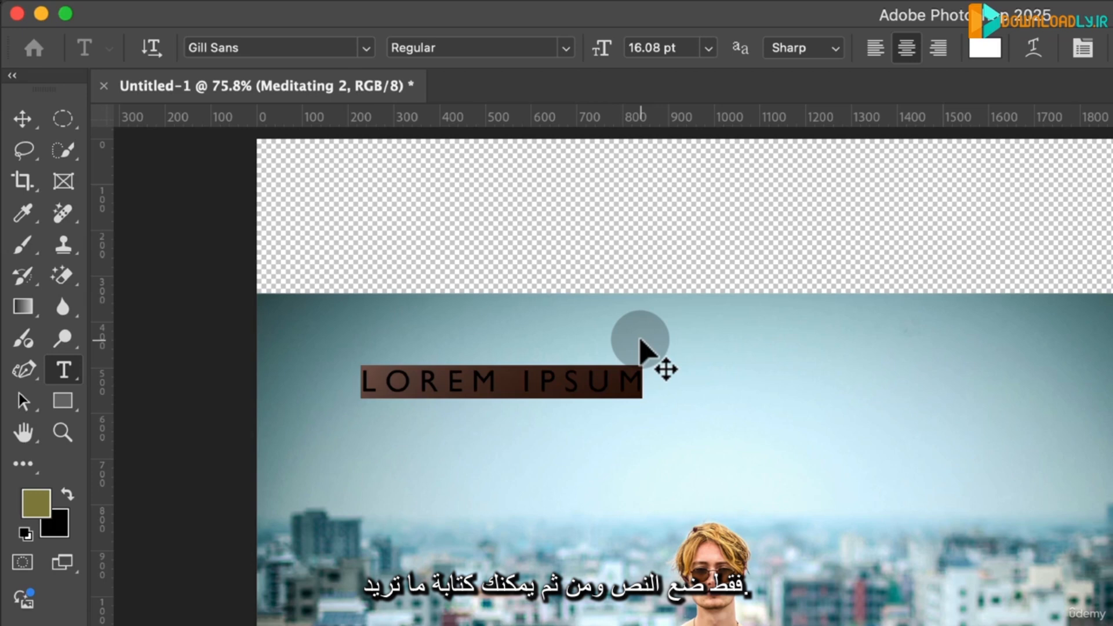
{"action": "type", "text": "MEDITATION"}
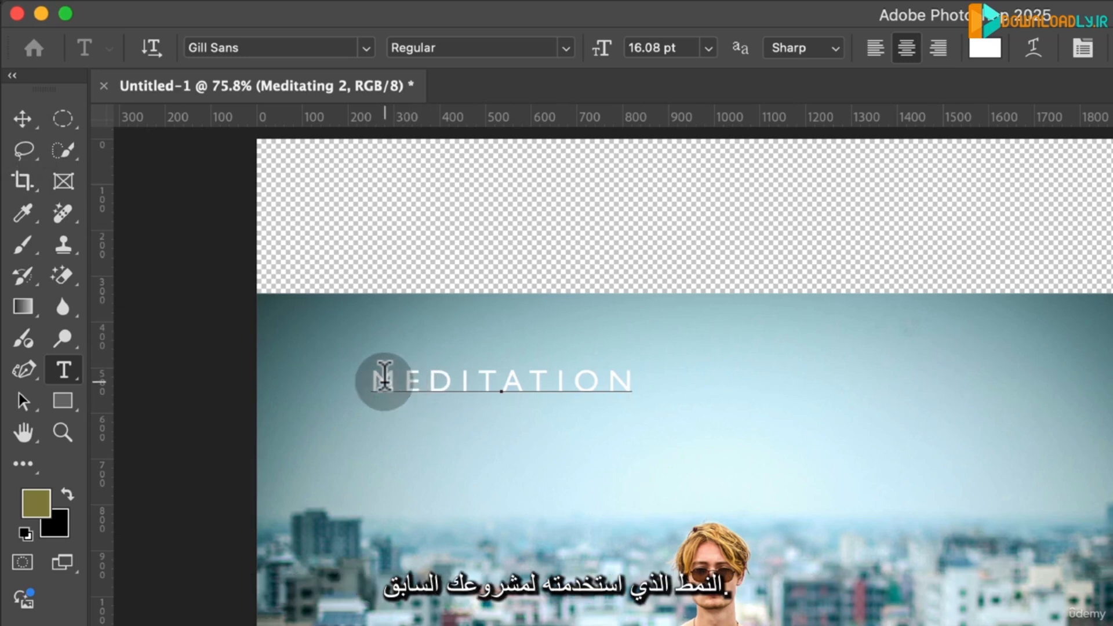
- Change the font of the whole "MEDITATION" text to FatFrank Heavy
{"action": "left_click_drag", "start_coordinate": [380, 380], "coordinate": [404, 380]}
{"action": "left_click_drag", "start_coordinate": [535, 382], "coordinate": [735, 390]}
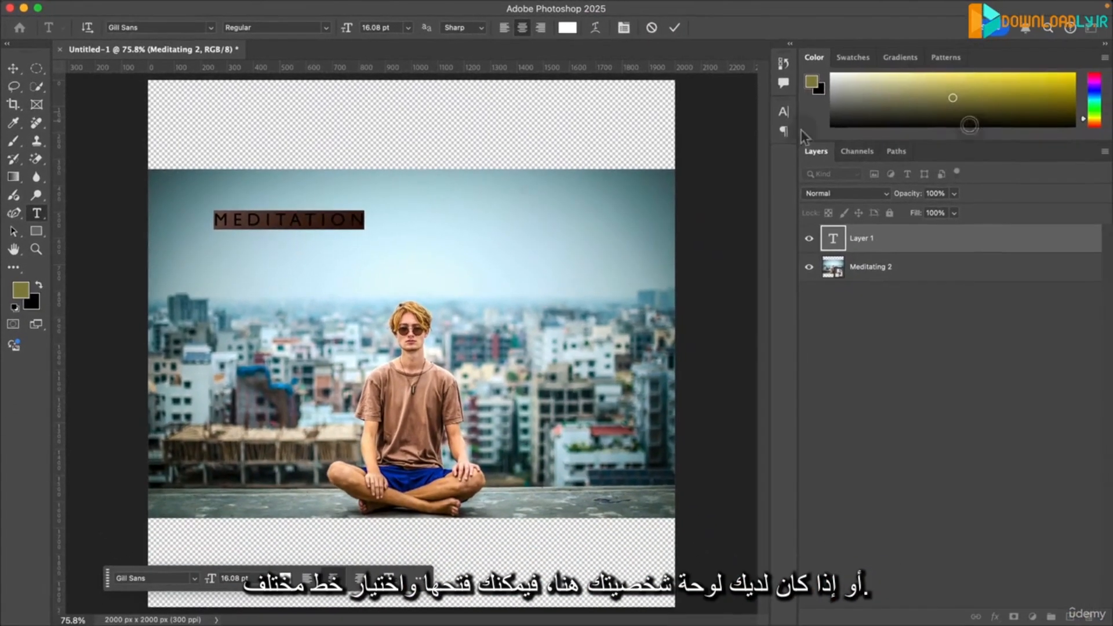
{"action": "left_click", "coordinate": [785, 112]}
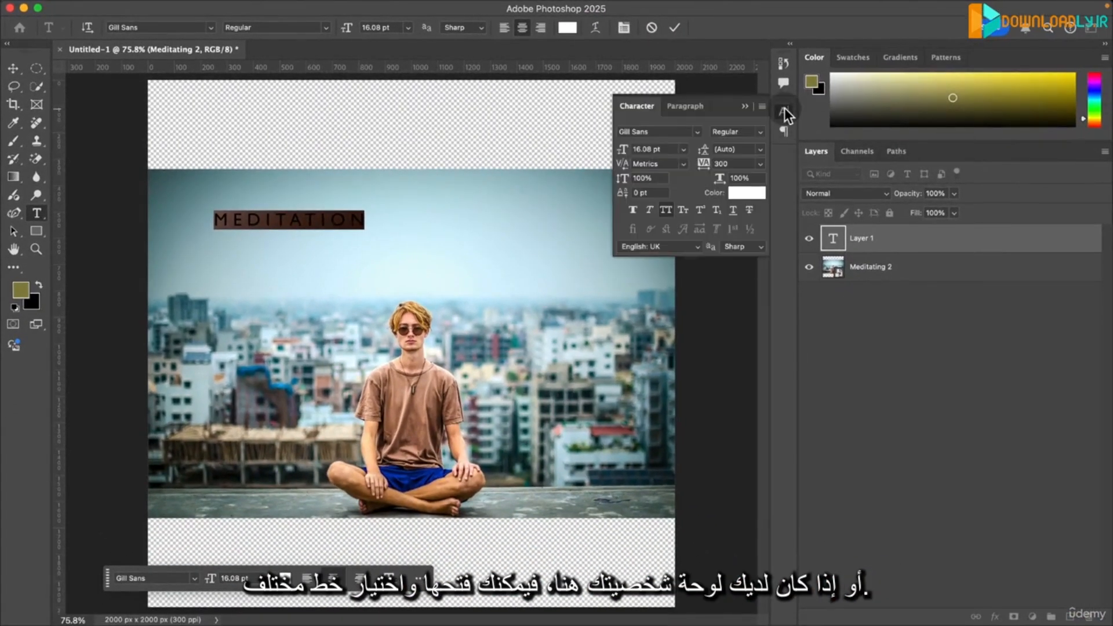
{"action": "left_click", "coordinate": [699, 133]}
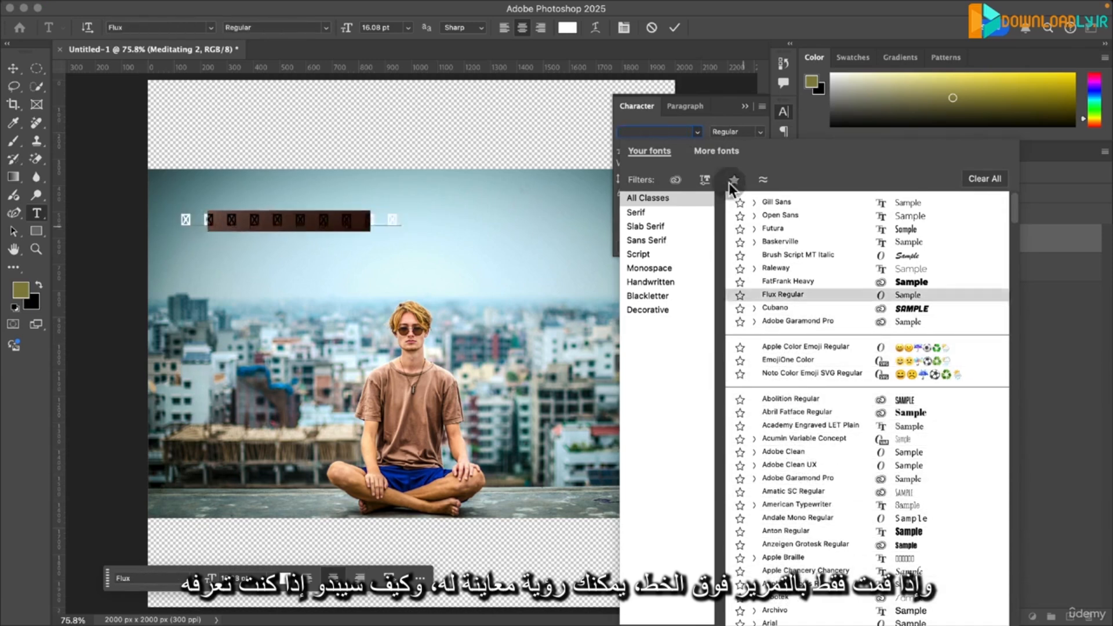
{"action": "left_click_drag", "start_coordinate": [667, 131], "coordinate": [580, 123]}
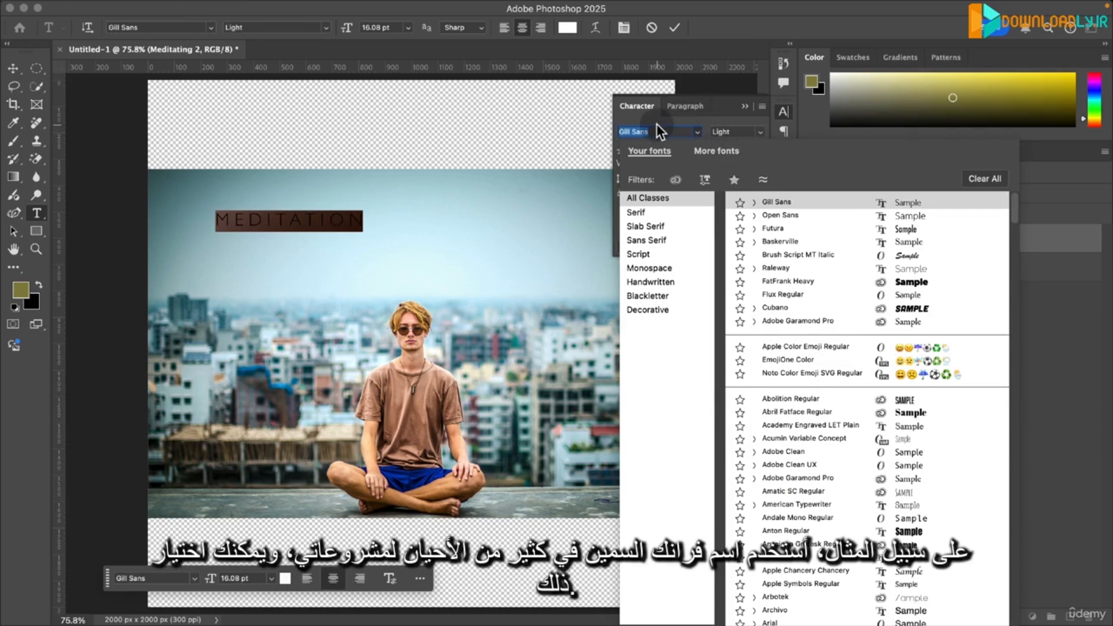
{"action": "type", "text": "Fat"}
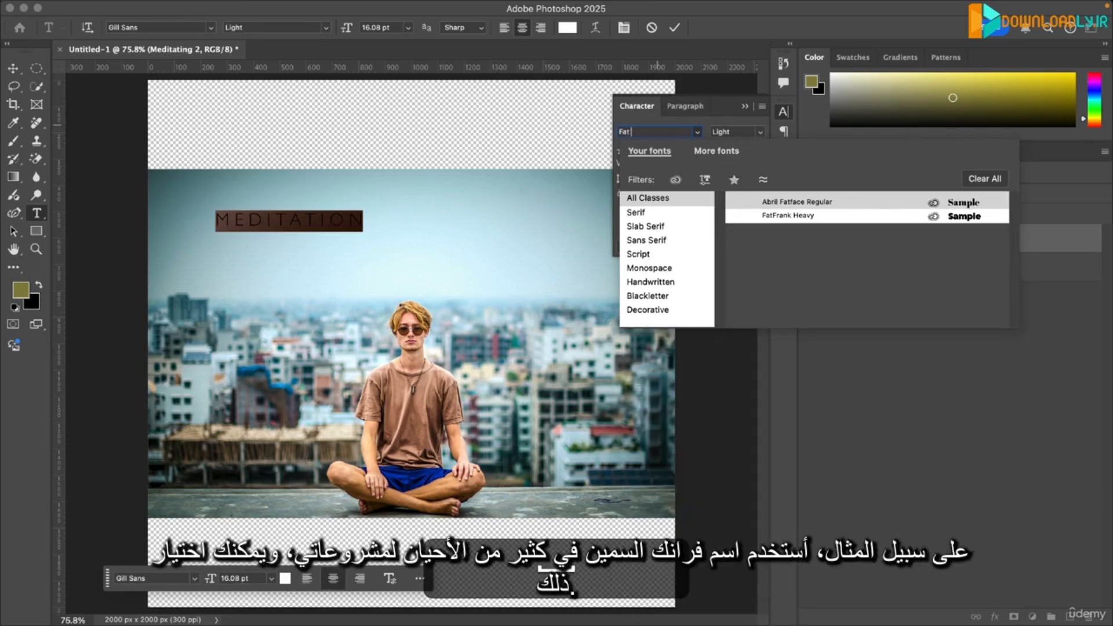
{"action": "type", "text": " Fran"}
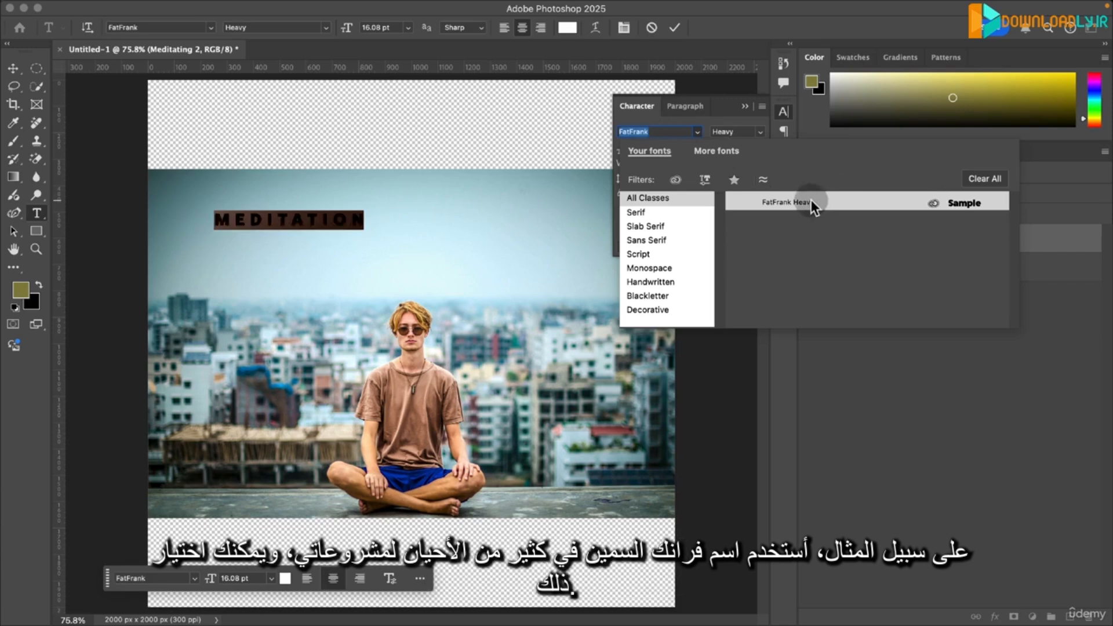
{"action": "left_click", "coordinate": [842, 199]}
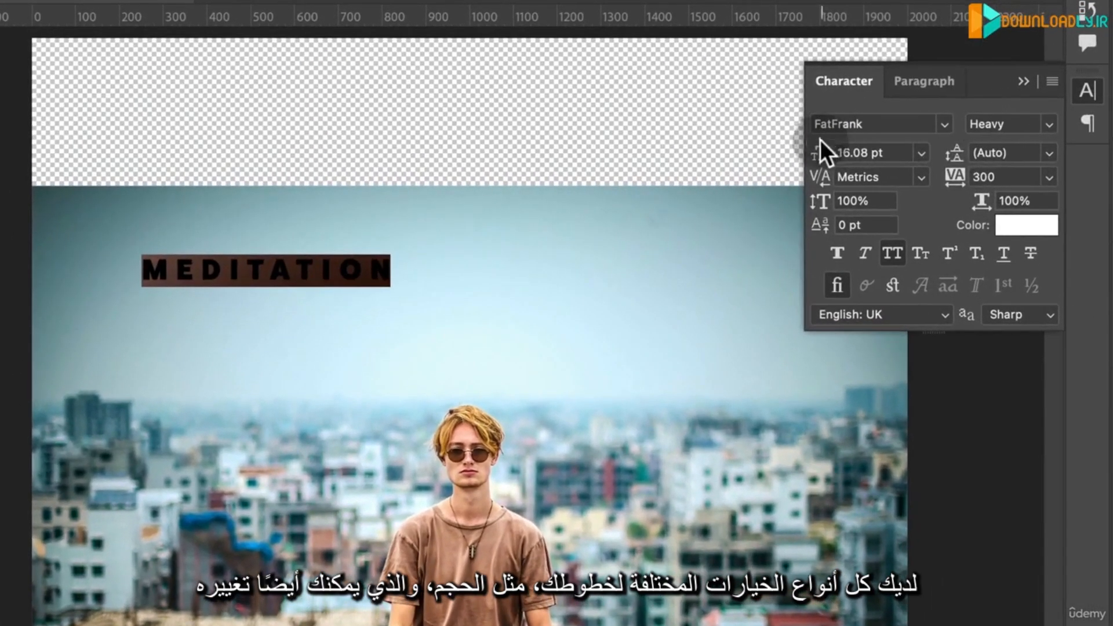
- Enlarge the title's font size to 29 pt and set its tracking to 0
{"action": "left_click", "coordinate": [920, 152]}
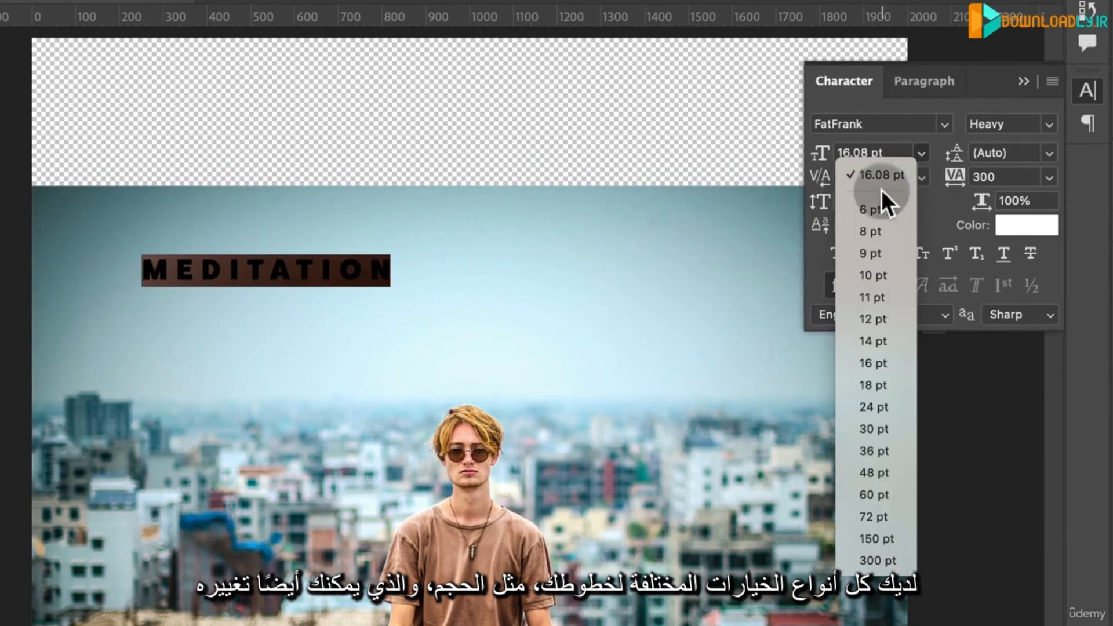
{"action": "left_click", "coordinate": [874, 134]}
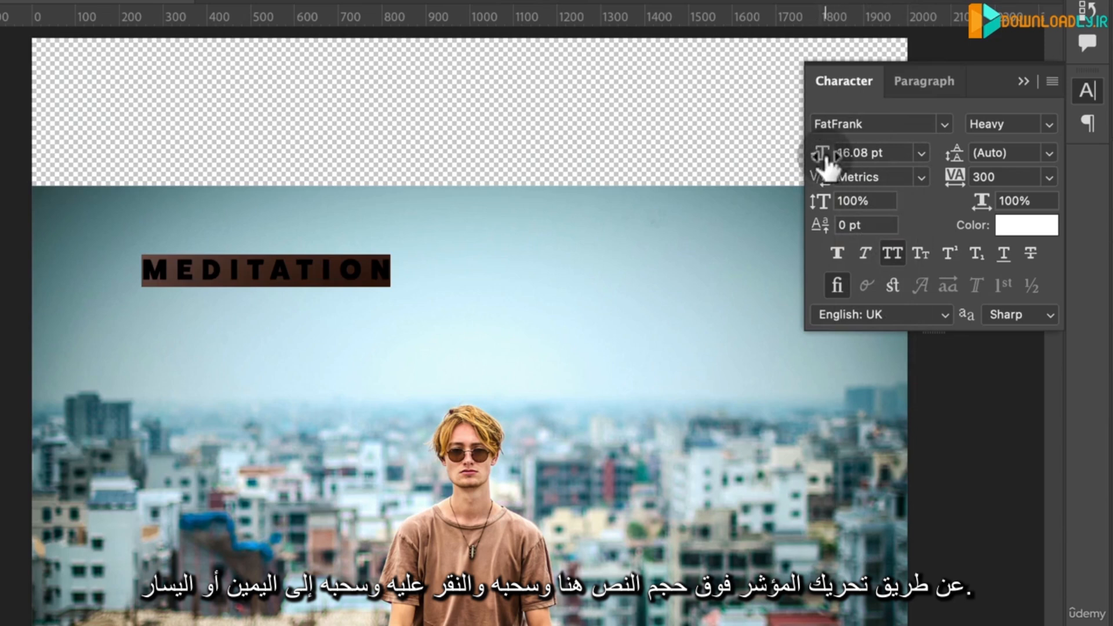
{"action": "left_click_drag", "start_coordinate": [829, 156], "coordinate": [899, 177]}
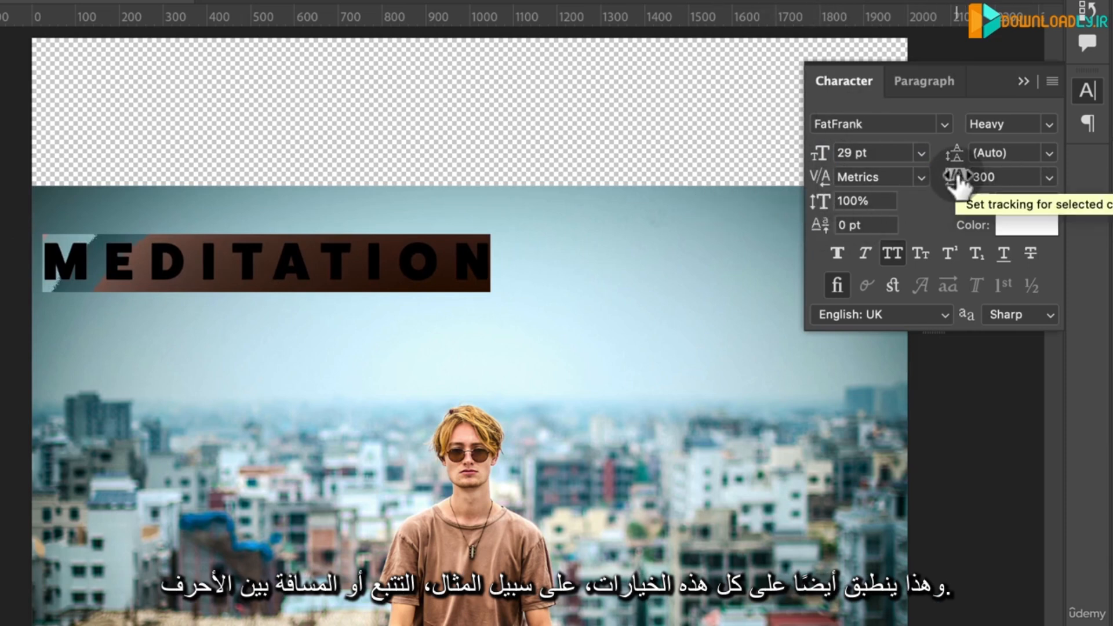
{"action": "mouse_move", "coordinate": [958, 185]}
{"action": "left_mouse_down"}
{"action": "mouse_move", "coordinate": [940, 184]}
{"action": "mouse_move", "coordinate": [949, 179]}
{"action": "mouse_move", "coordinate": [945, 197]}
{"action": "left_mouse_up"}
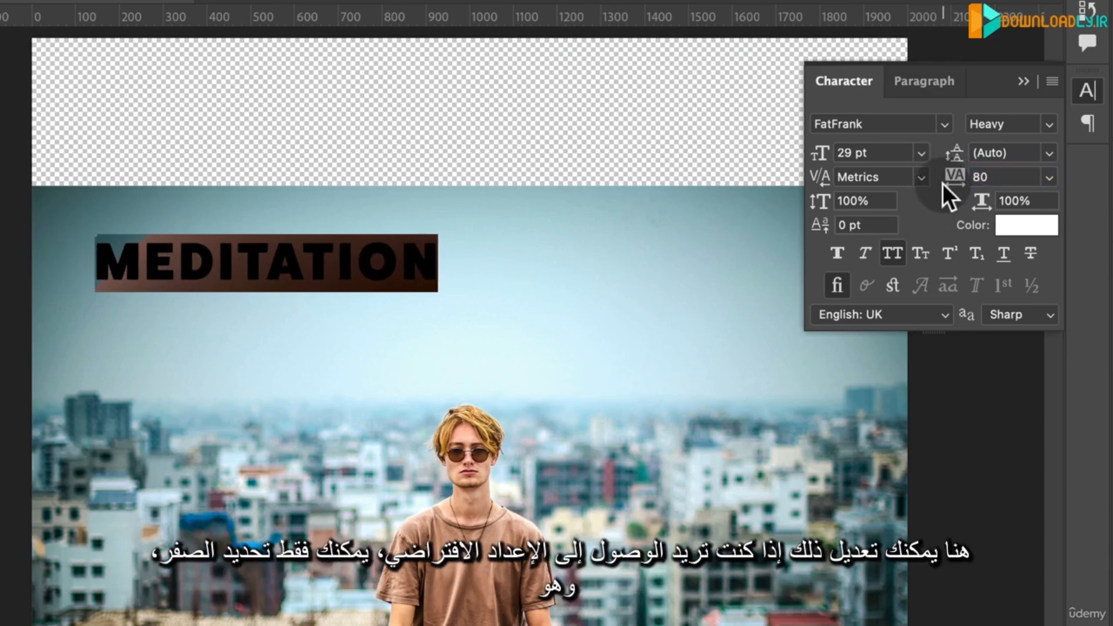
{"action": "left_click", "coordinate": [1049, 177]}
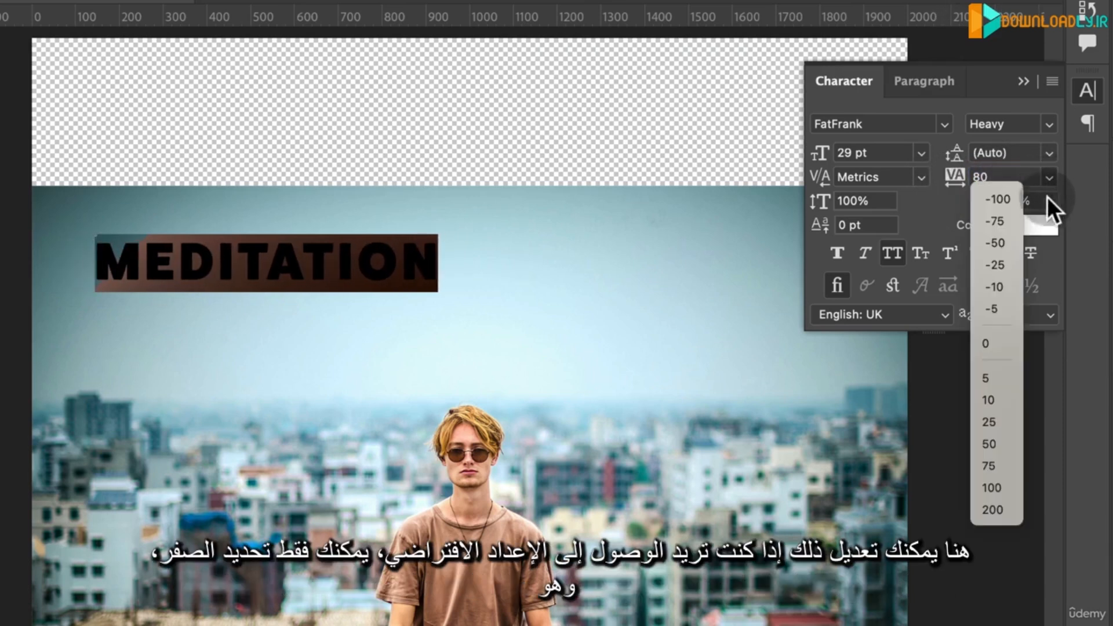
{"action": "left_click", "coordinate": [997, 346]}
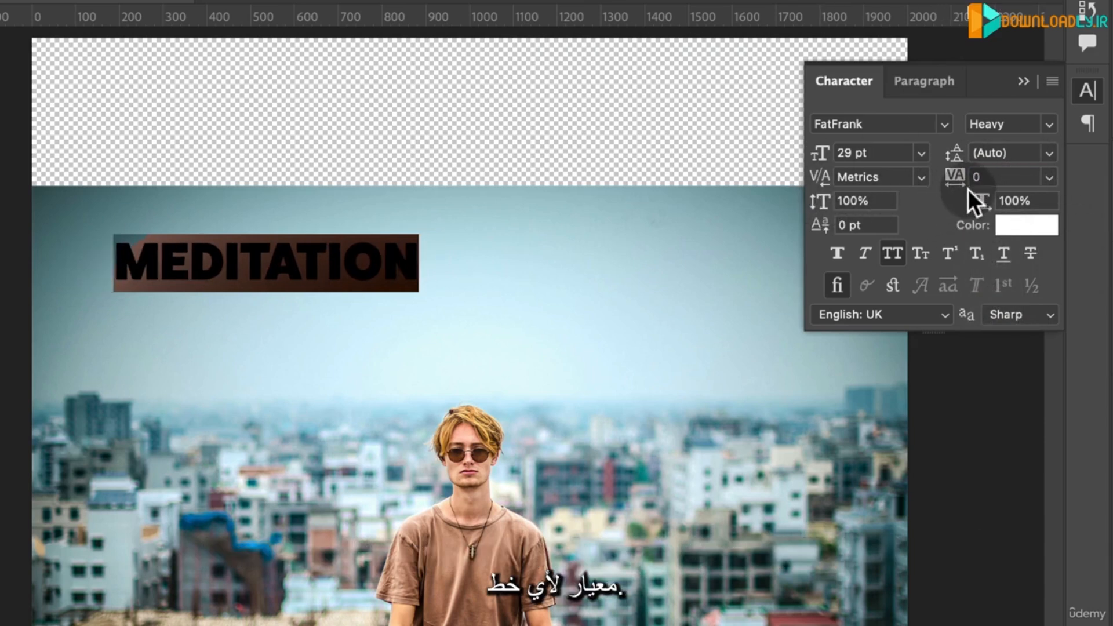
- Turn off All Caps for the title and retype it as "Meditation"
{"action": "left_click", "coordinate": [896, 252]}
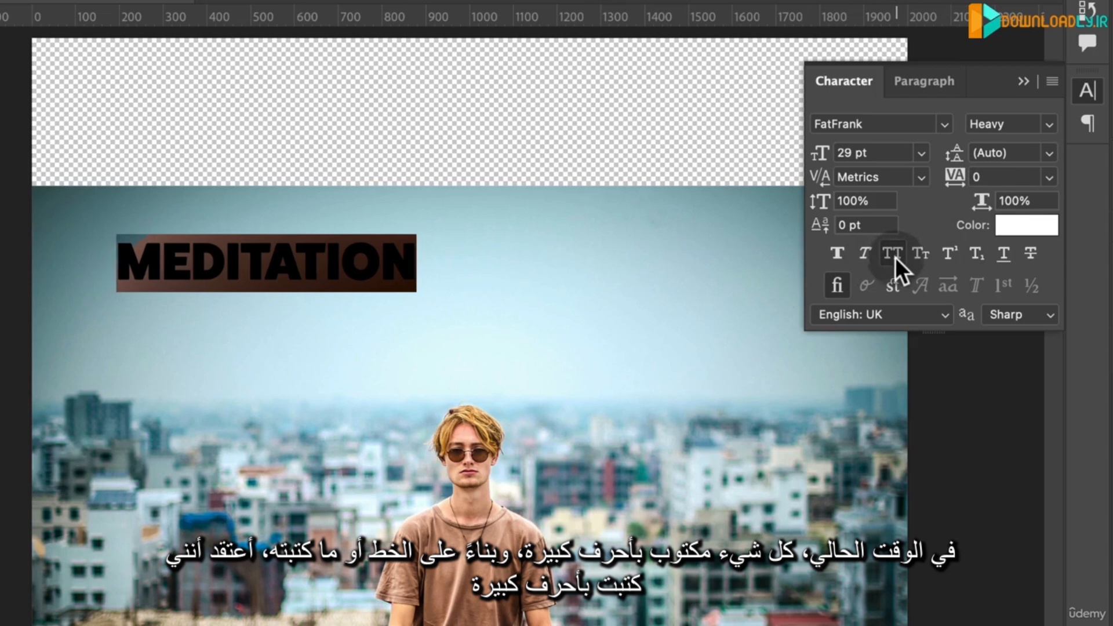
{"action": "left_click", "coordinate": [324, 259]}
{"action": "key", "text": "super+a"}
{"action": "type", "text": "Meditation"}
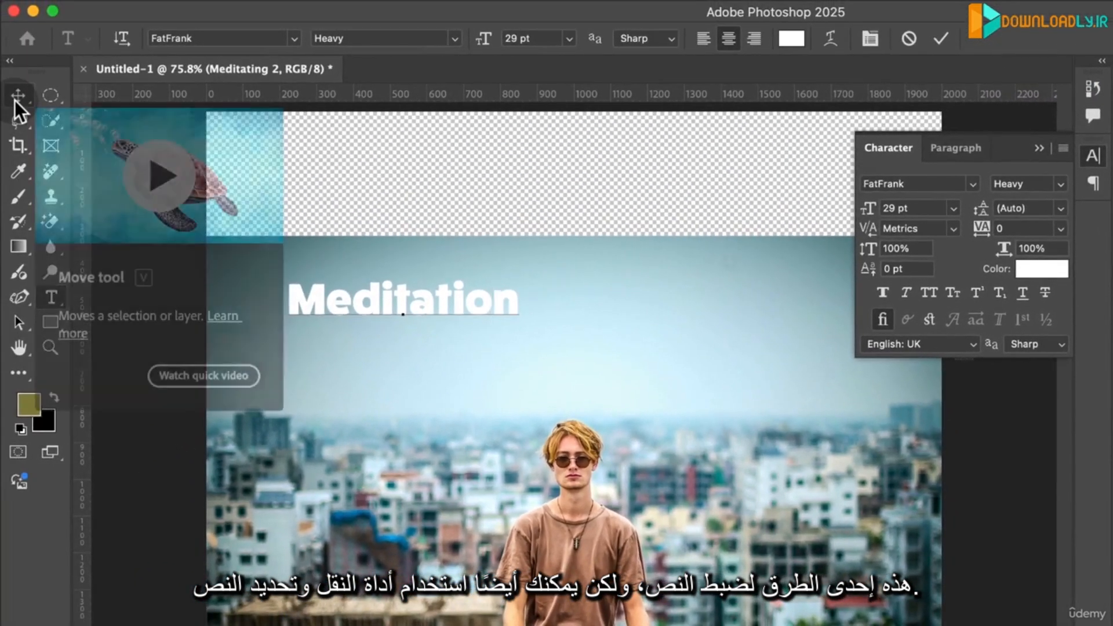
- Move the title toward the middle of the sky and switch Show Transform Controls off and on again
{"action": "left_click", "coordinate": [16, 97]}
{"action": "left_click_drag", "start_coordinate": [472, 298], "coordinate": [594, 343]}
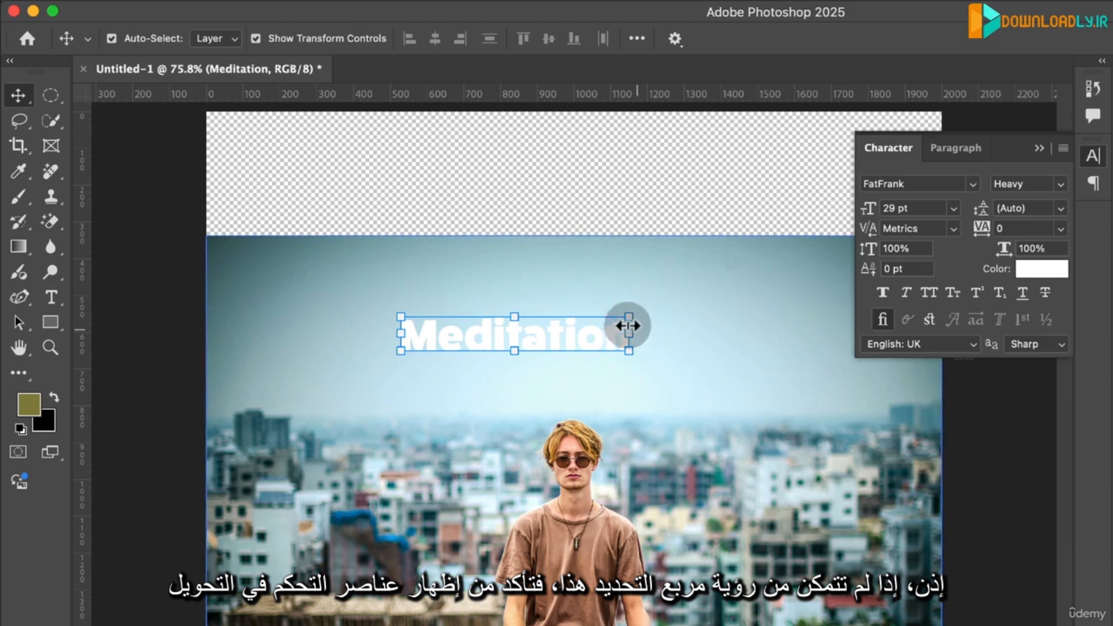
{"action": "left_click", "coordinate": [256, 38]}
{"action": "left_click", "coordinate": [256, 39]}
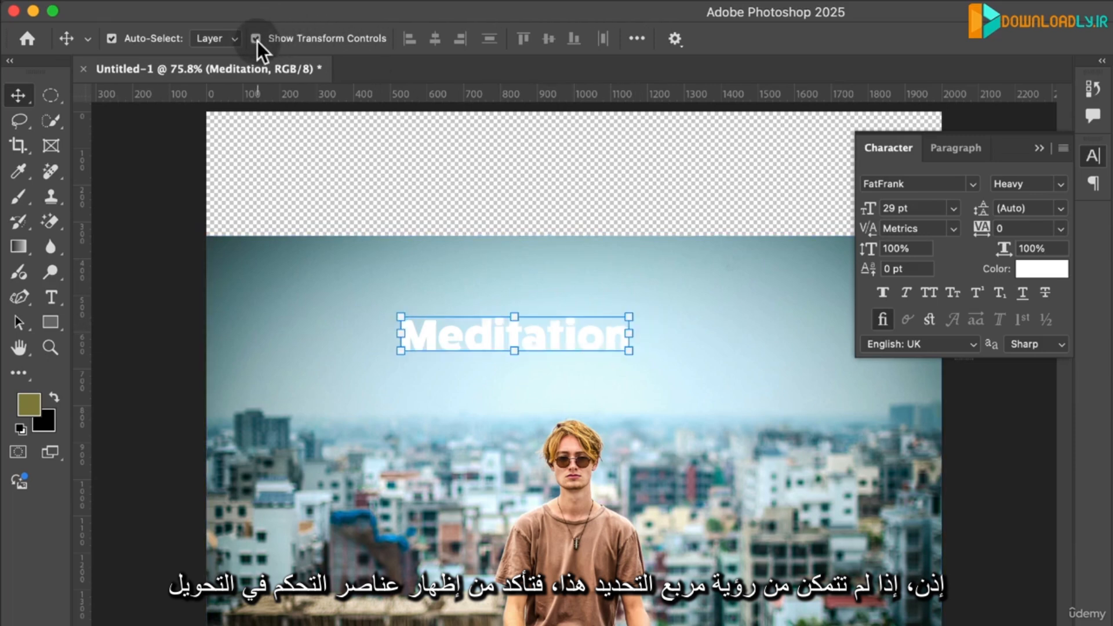
- Scale the title up to about 80.94 pt and position it across the sky above the man's head
{"action": "left_click_drag", "start_coordinate": [631, 316], "coordinate": [924, 191]}
{"action": "mouse_move", "coordinate": [677, 363]}
{"action": "left_mouse_down"}
{"action": "mouse_move", "coordinate": [527, 388]}
{"action": "mouse_move", "coordinate": [551, 405]}
{"action": "mouse_move", "coordinate": [659, 356]}
{"action": "mouse_move", "coordinate": [670, 377]}
{"action": "left_mouse_up"}
{"action": "left_click_drag", "start_coordinate": [706, 327], "coordinate": [588, 364]}
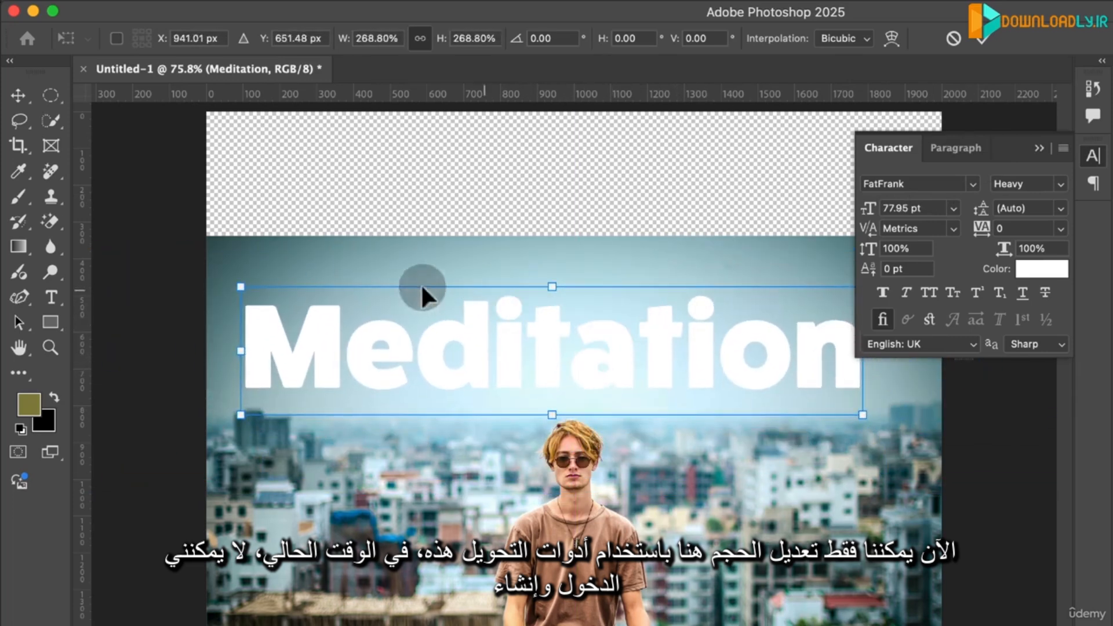
{"action": "left_click_drag", "start_coordinate": [244, 287], "coordinate": [230, 243]}
{"action": "left_click_drag", "start_coordinate": [542, 290], "coordinate": [577, 333]}
{"action": "key", "text": "Return"}
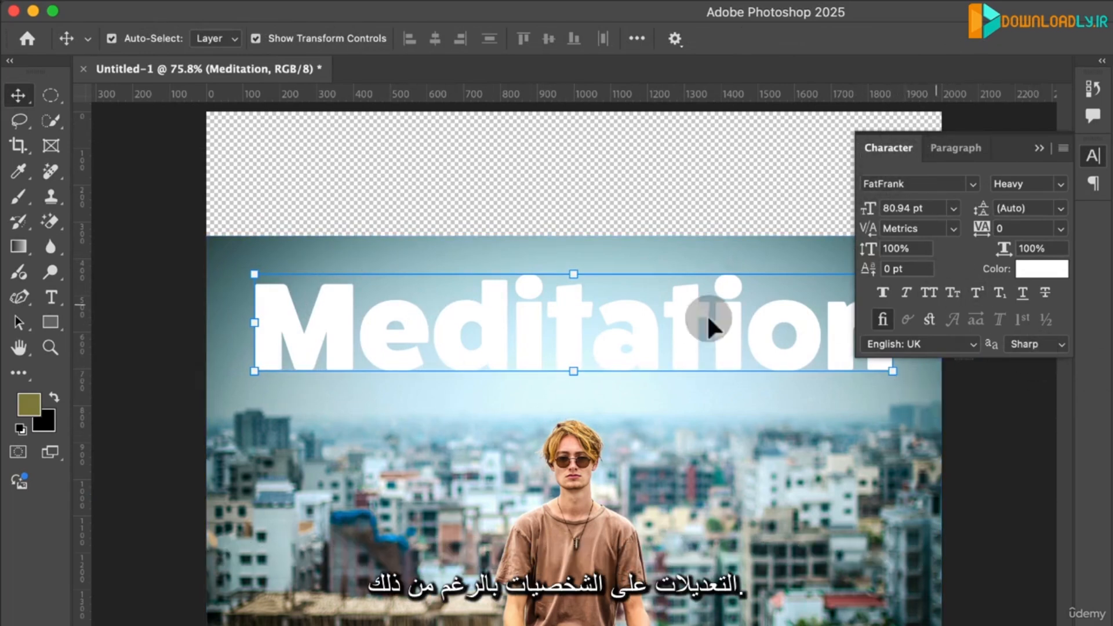
- Apply All Caps to the whole title and nudge the text slightly upward
{"action": "double_click", "coordinate": [625, 321]}
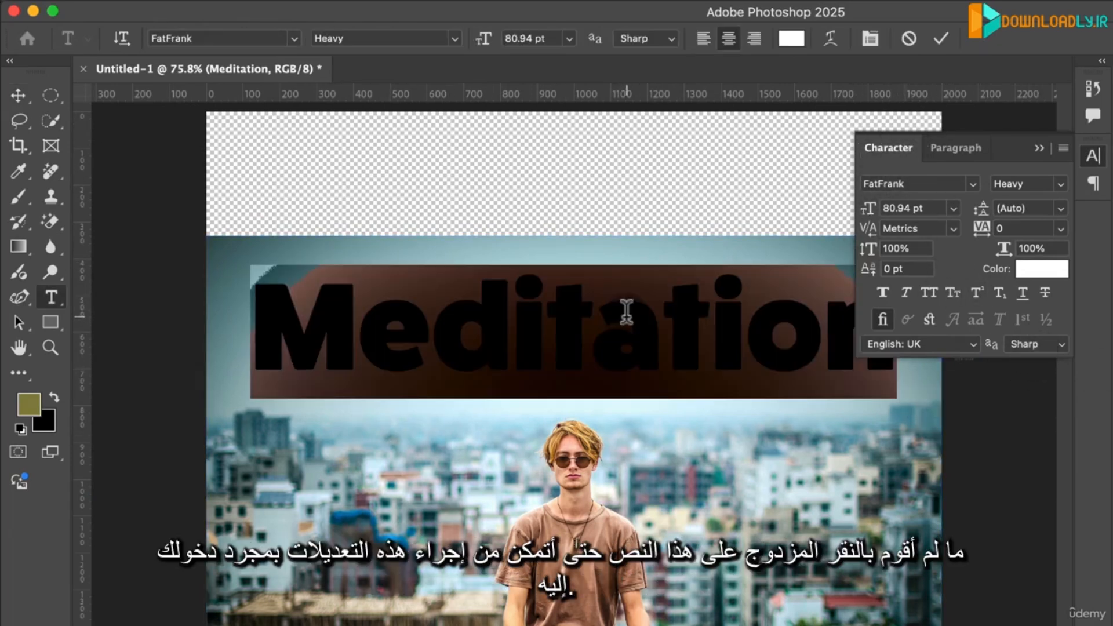
{"action": "left_click", "coordinate": [929, 292]}
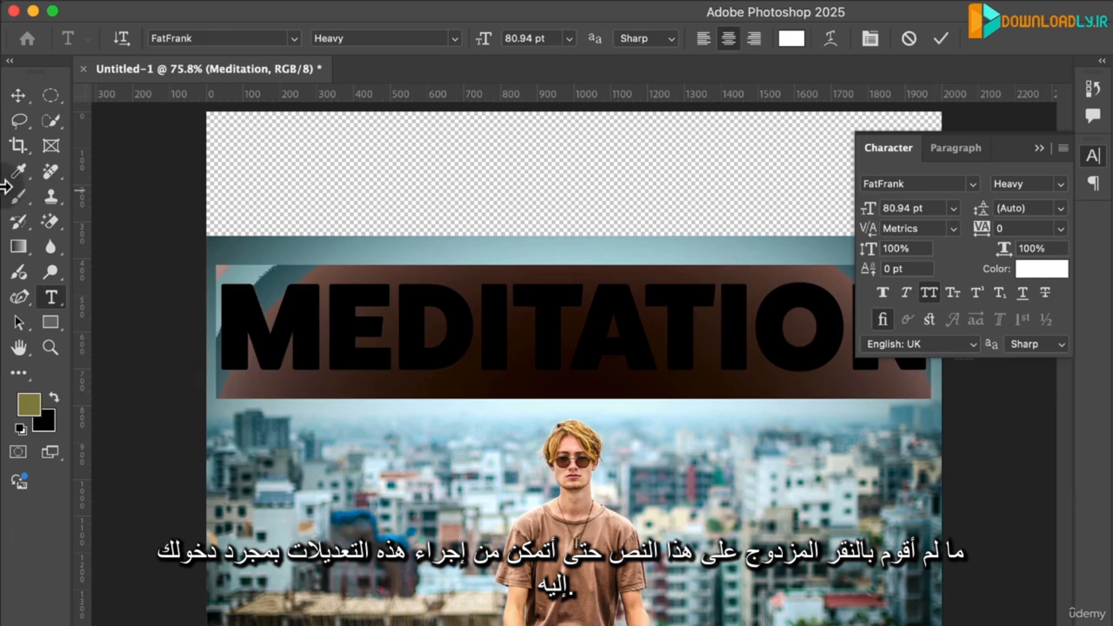
{"action": "left_click", "coordinate": [23, 86]}
{"action": "left_click_drag", "start_coordinate": [604, 348], "coordinate": [607, 342]}
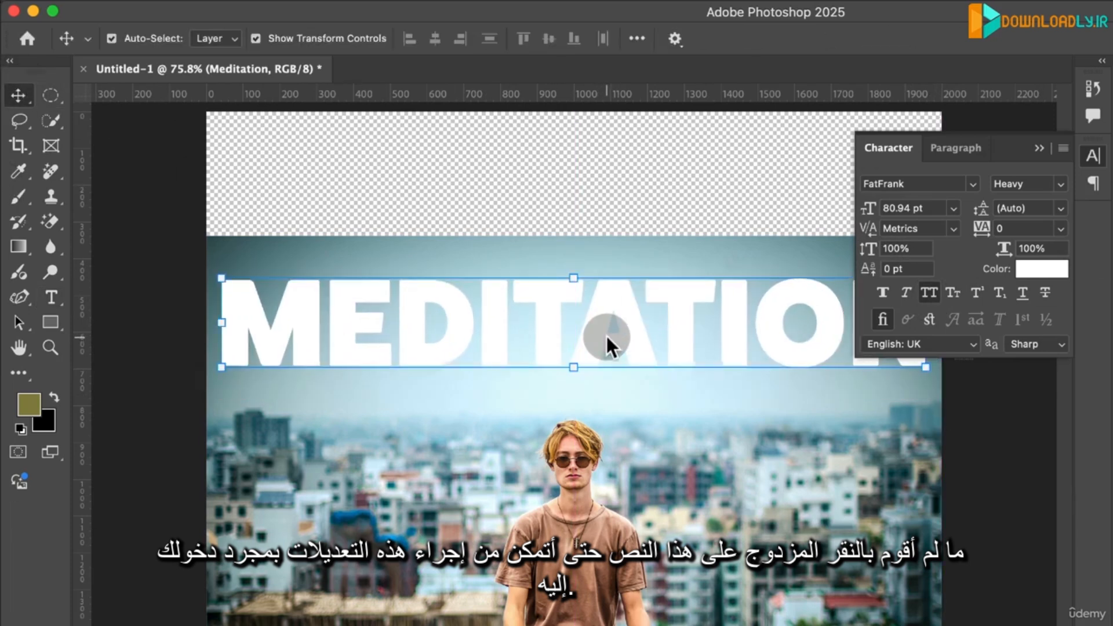
- Scale the title down around its centre to about 60.46 pt
{"action": "double_click", "coordinate": [607, 343]}
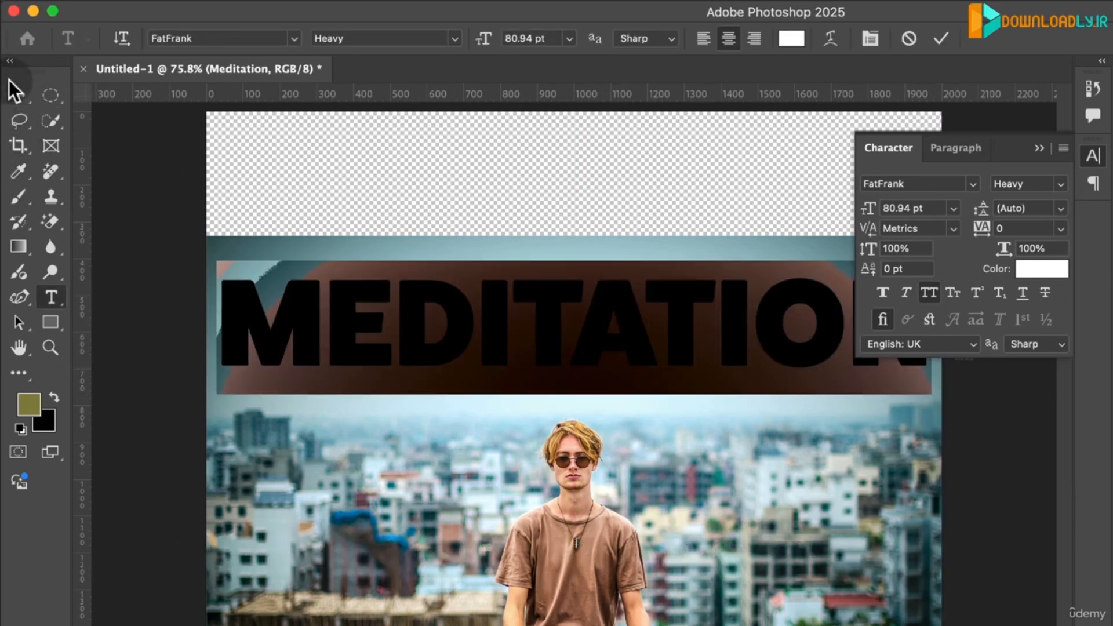
{"action": "left_click", "coordinate": [16, 95]}
{"action": "key", "text": "super+t"}
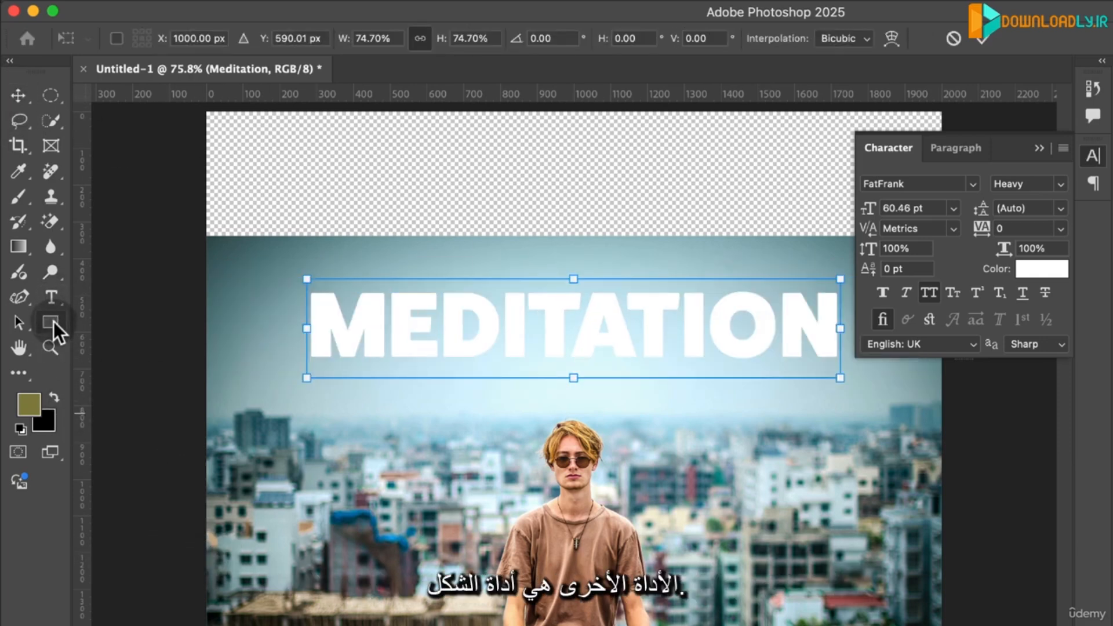
- Choose the Rectangle tool and set its shape fill to the pink swatch in the Pastel group
{"action": "left_click", "coordinate": [53, 322]}
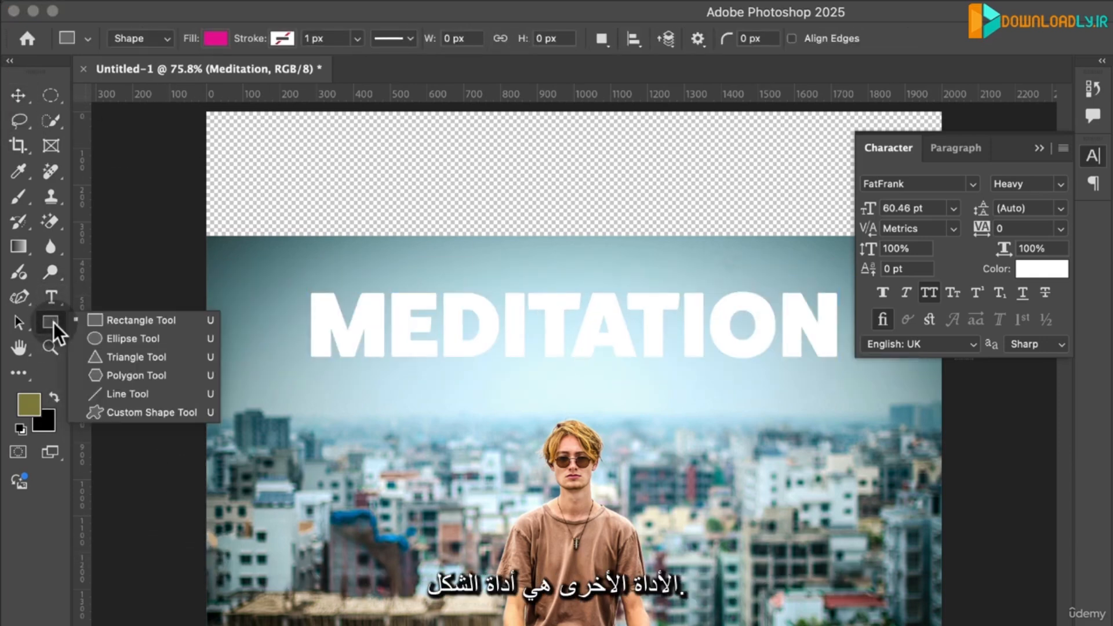
{"action": "left_click", "coordinate": [134, 323]}
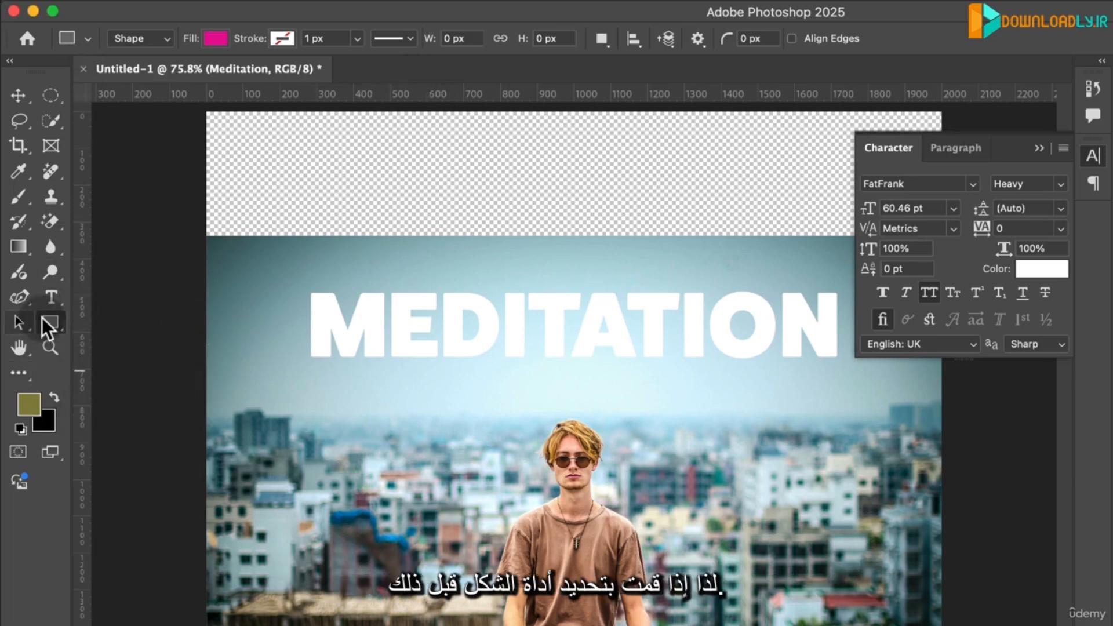
{"action": "left_click", "coordinate": [218, 38]}
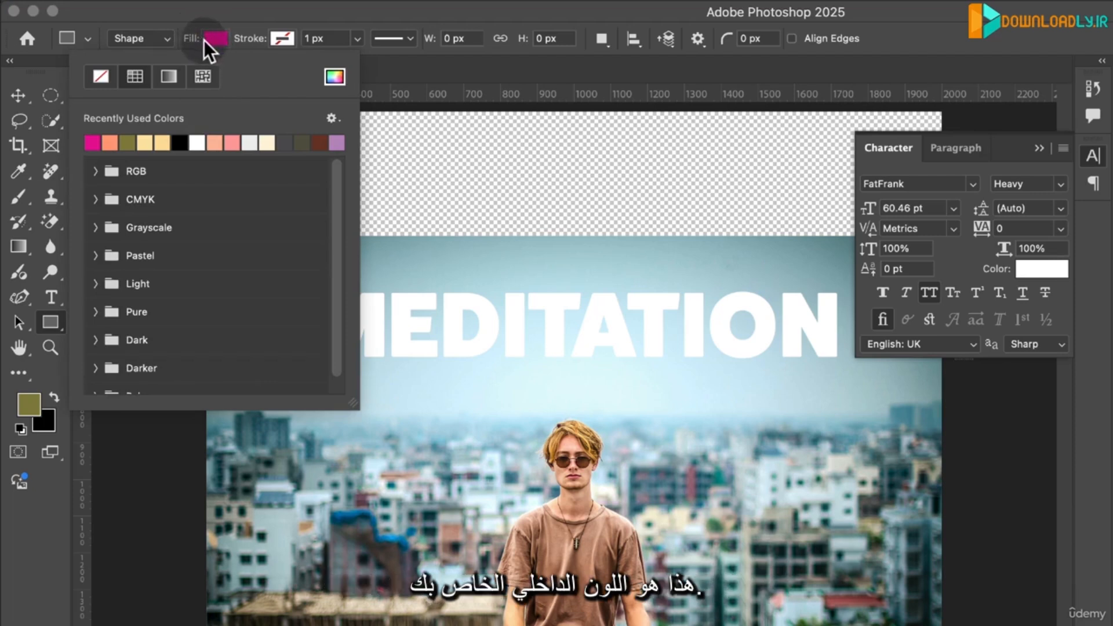
{"action": "left_click", "coordinate": [96, 255]}
{"action": "left_click", "coordinate": [149, 296]}
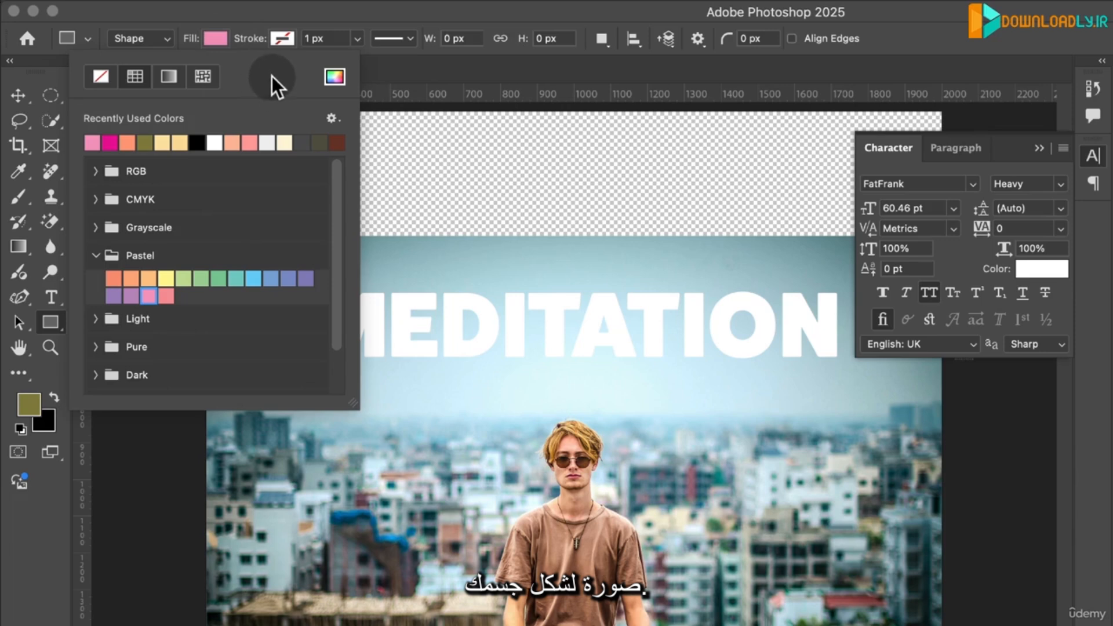
{"action": "left_click", "coordinate": [268, 42]}
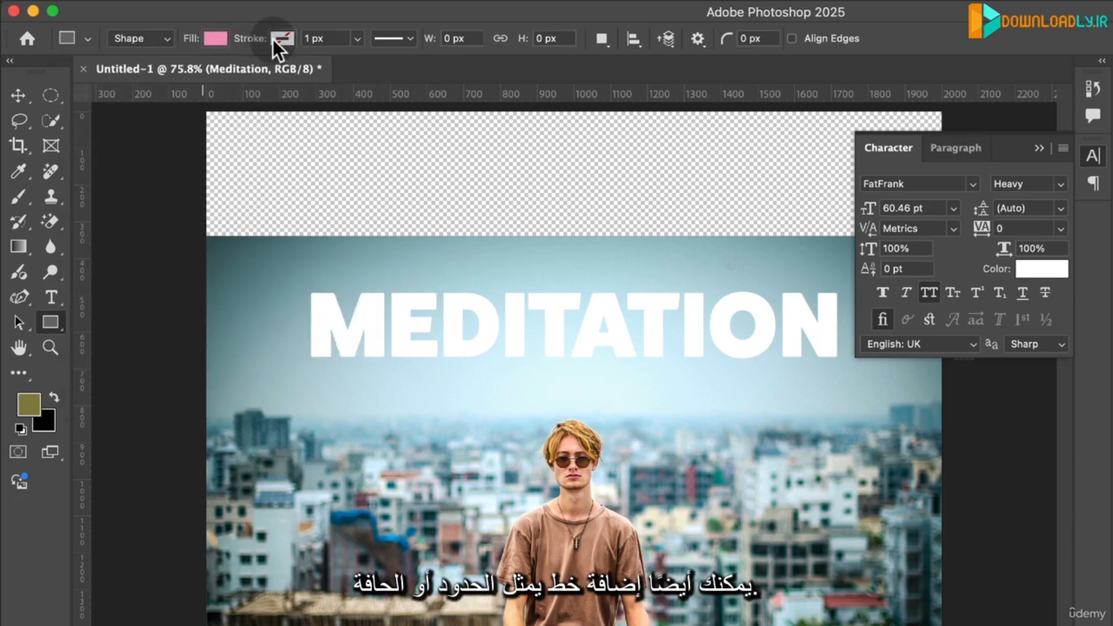
- Set the shape stroke to black with a width of about 10.14 px
{"action": "left_click", "coordinate": [273, 38]}
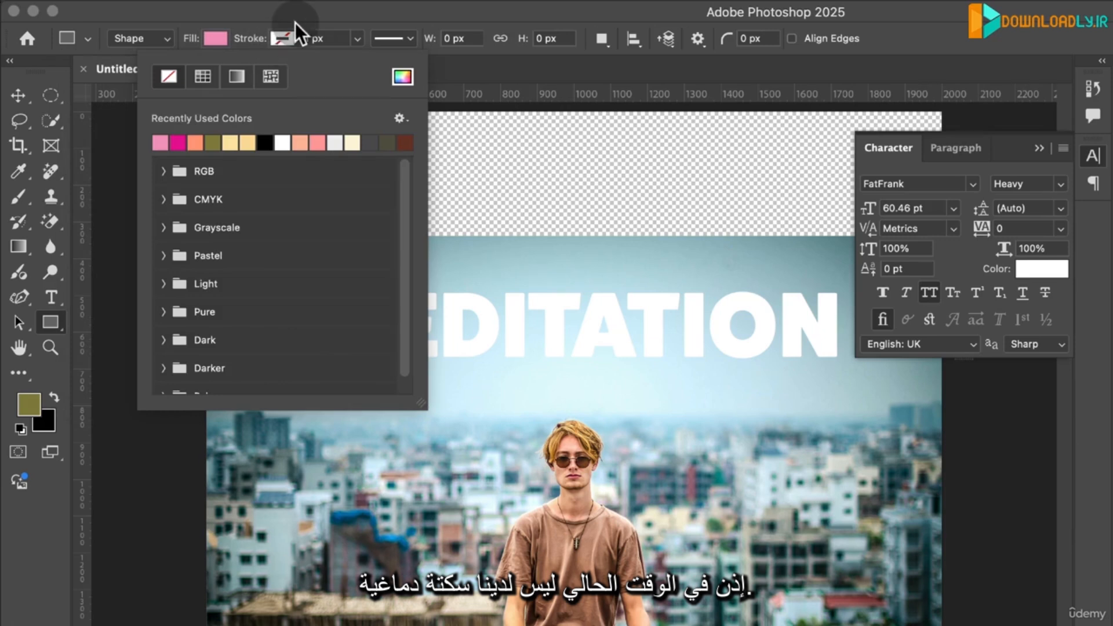
{"action": "left_click", "coordinate": [267, 144]}
{"action": "left_click", "coordinate": [357, 39]}
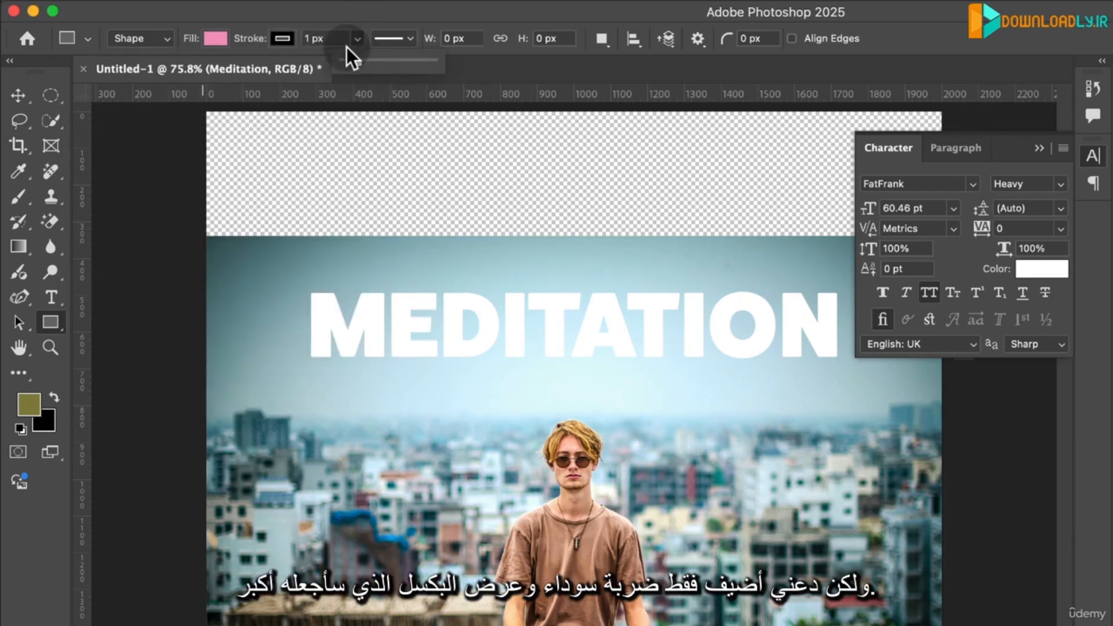
{"action": "left_click_drag", "start_coordinate": [364, 61], "coordinate": [361, 63]}
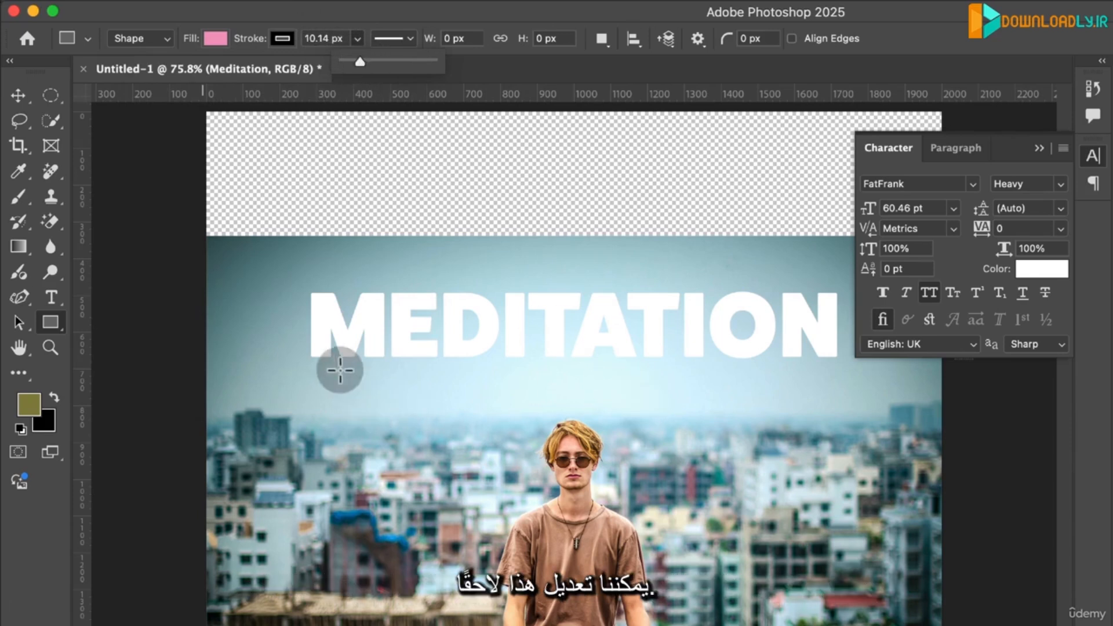
- Draw a rectangle about 1576 × 355 px over the title and place its layer beneath the Meditation text layer
{"action": "mouse_move", "coordinate": [281, 261]}
{"action": "left_mouse_down"}
{"action": "mouse_move", "coordinate": [417, 332]}
{"action": "mouse_move", "coordinate": [857, 385]}
{"action": "left_mouse_up"}
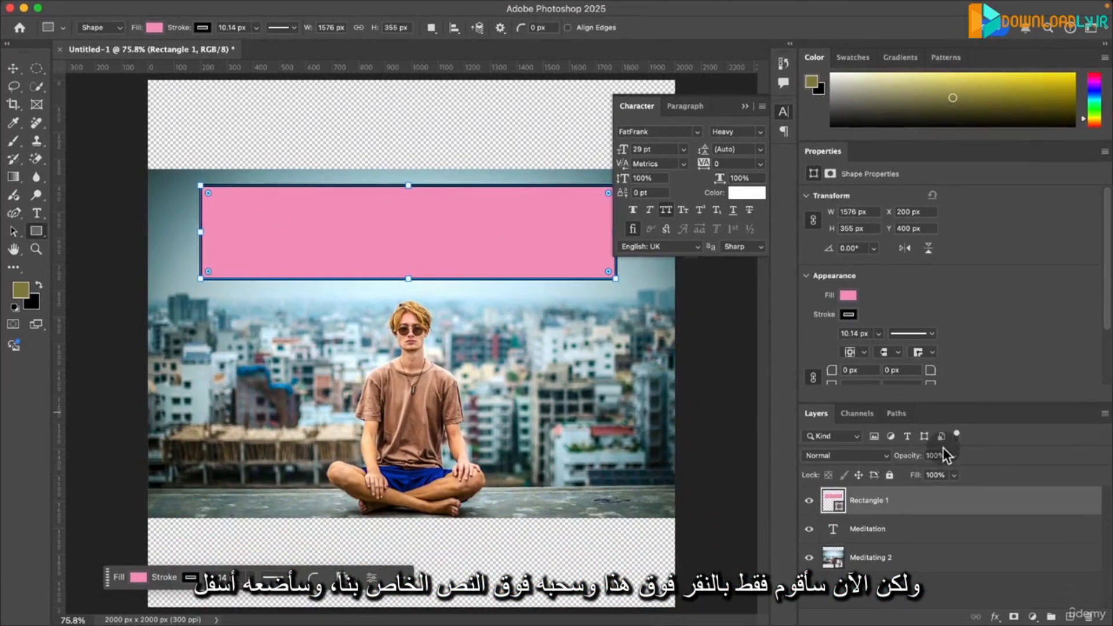
{"action": "left_click_drag", "start_coordinate": [858, 500], "coordinate": [872, 536]}
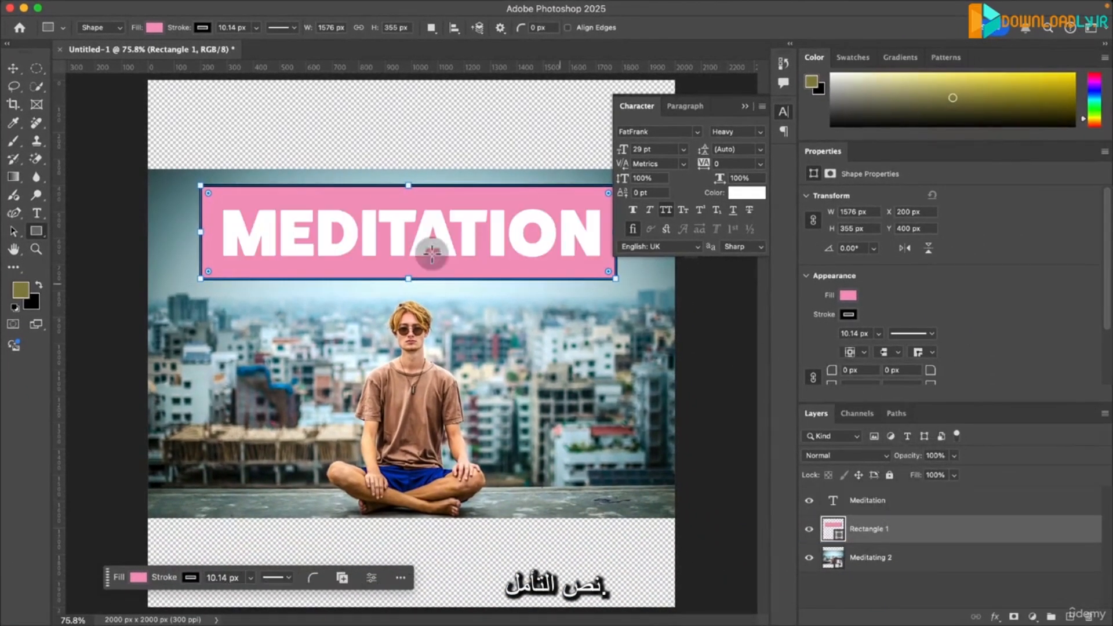
- Round all the rectangle's corners to about 88 px and reduce its stroke width to 0 px
{"action": "left_click", "coordinate": [790, 114]}
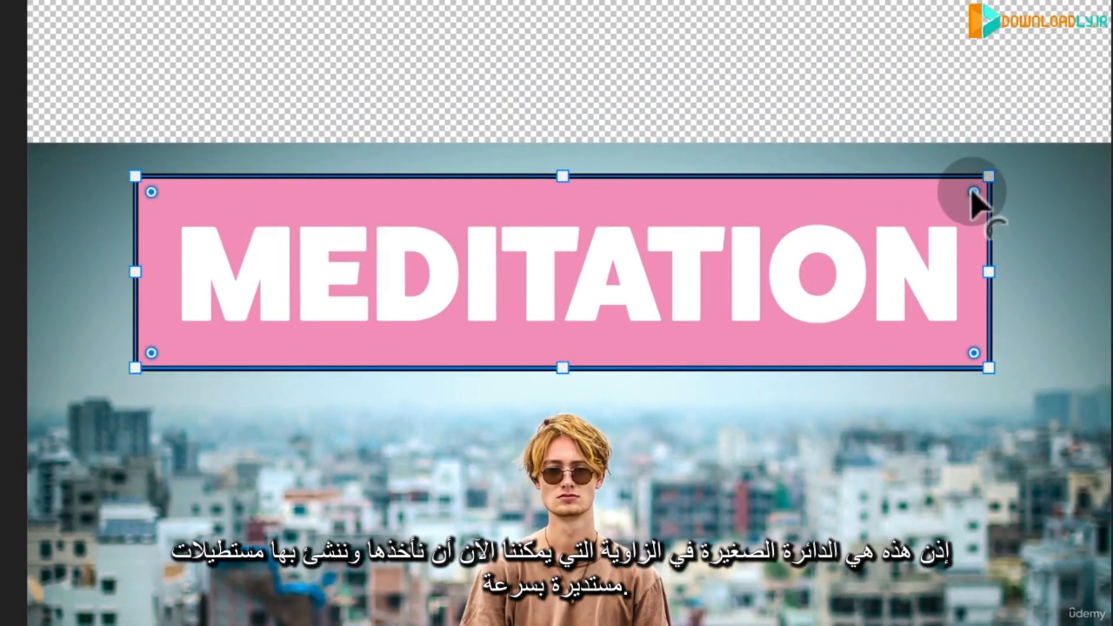
{"action": "left_click_drag", "start_coordinate": [976, 192], "coordinate": [945, 224]}
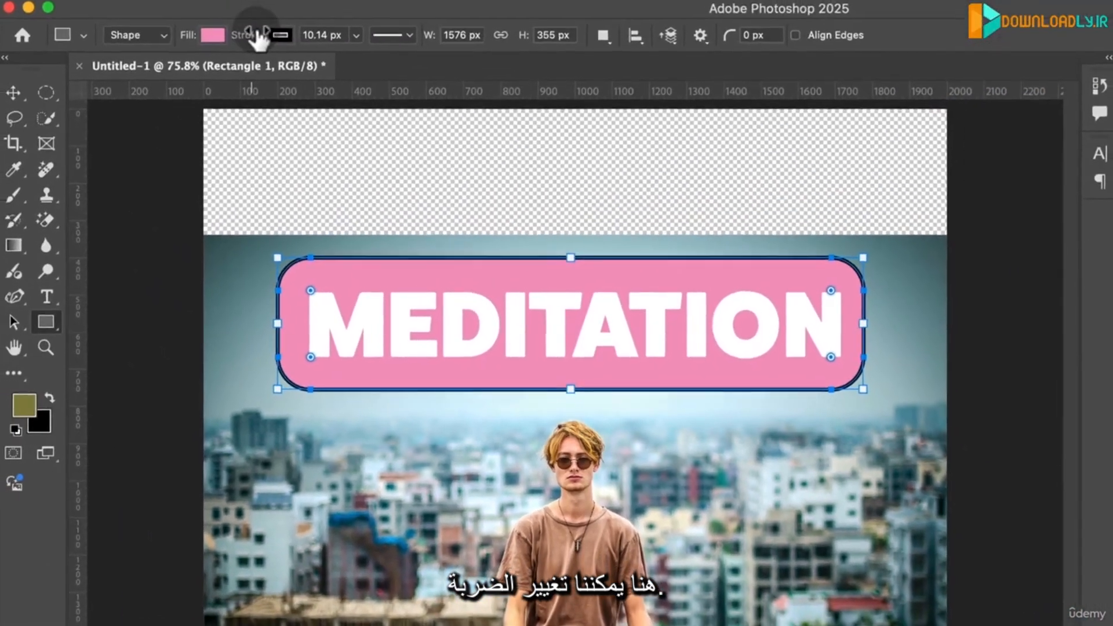
{"action": "mouse_move", "coordinate": [243, 48]}
{"action": "left_mouse_down"}
{"action": "mouse_move", "coordinate": [308, 44]}
{"action": "mouse_move", "coordinate": [221, 43]}
{"action": "mouse_move", "coordinate": [313, 45]}
{"action": "mouse_move", "coordinate": [12, 61]}
{"action": "left_mouse_up"}
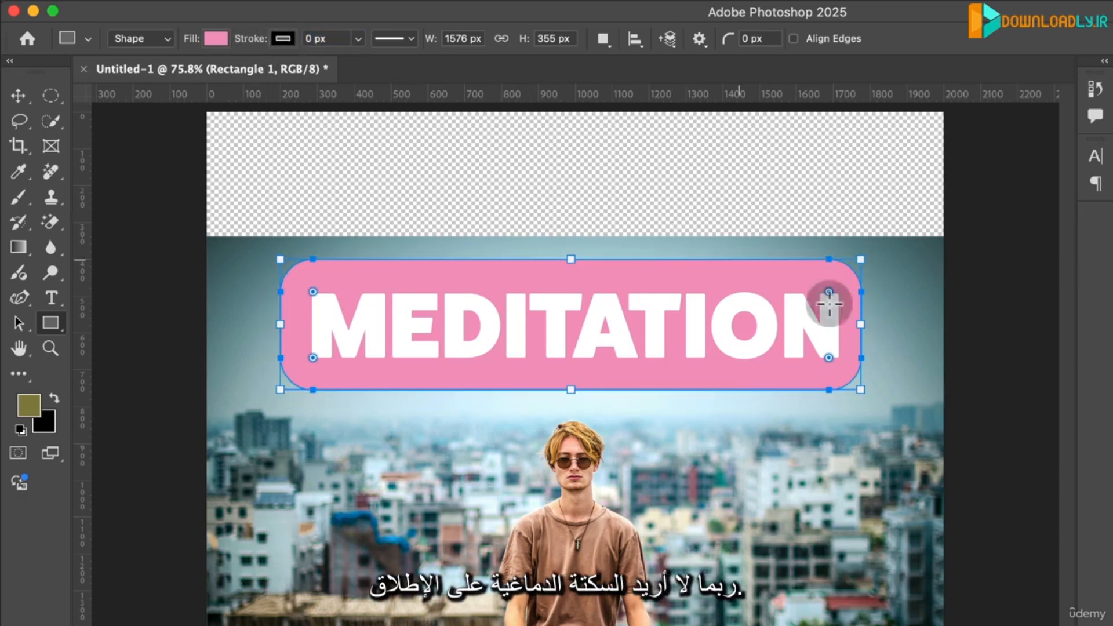
- Fill the rounded rectangle with the blue #022ea3 sampled from the man's shorts
{"action": "left_click", "coordinate": [216, 39]}
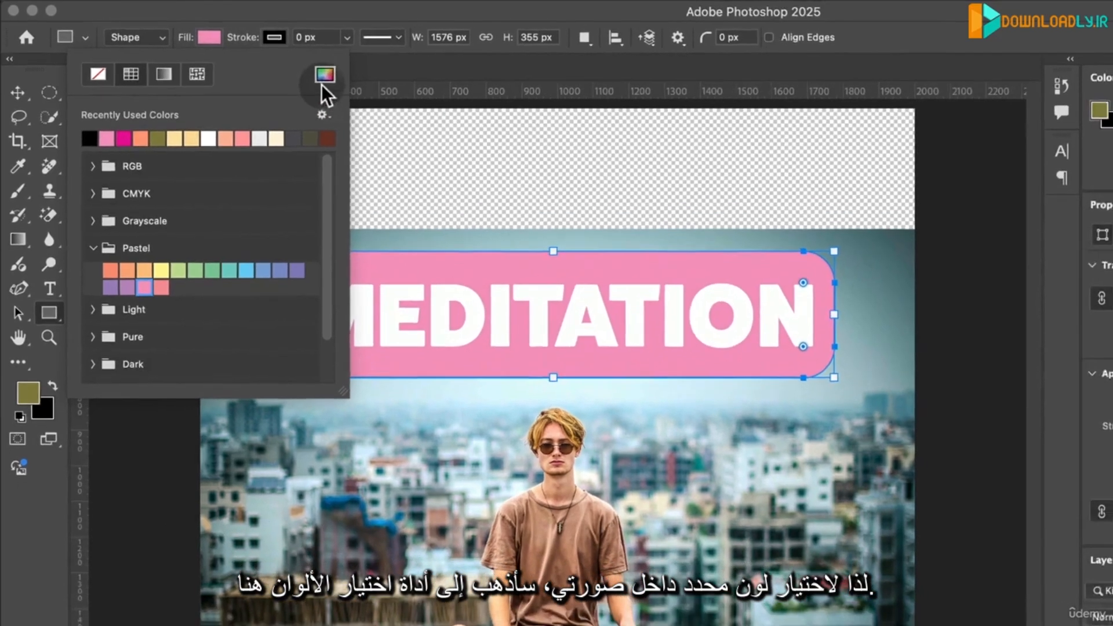
{"action": "left_click", "coordinate": [324, 76]}
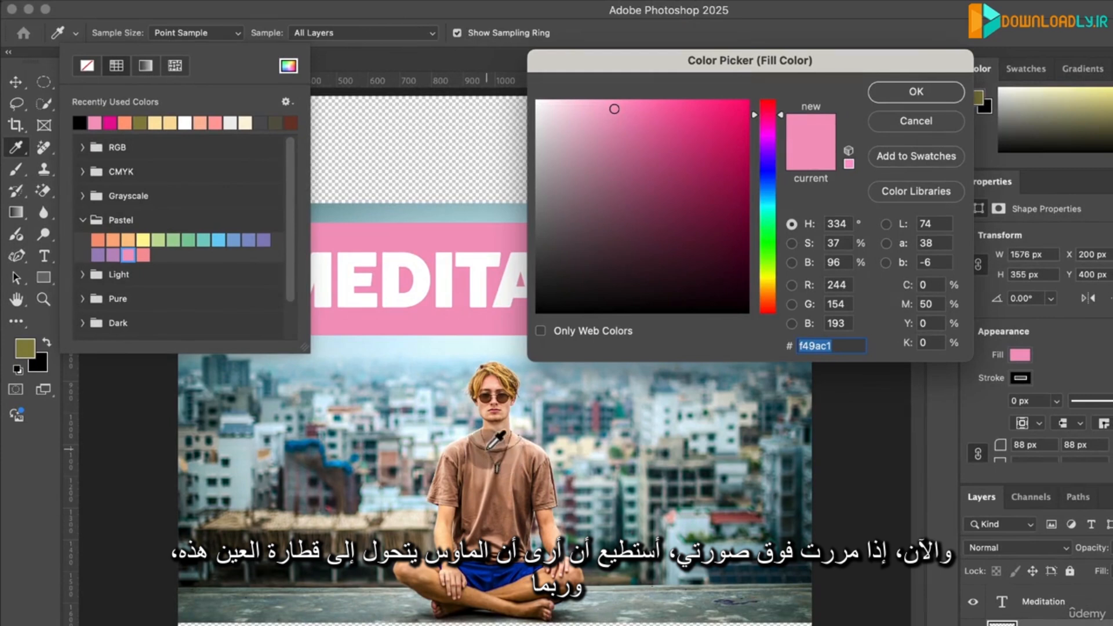
{"action": "left_click", "coordinate": [501, 574]}
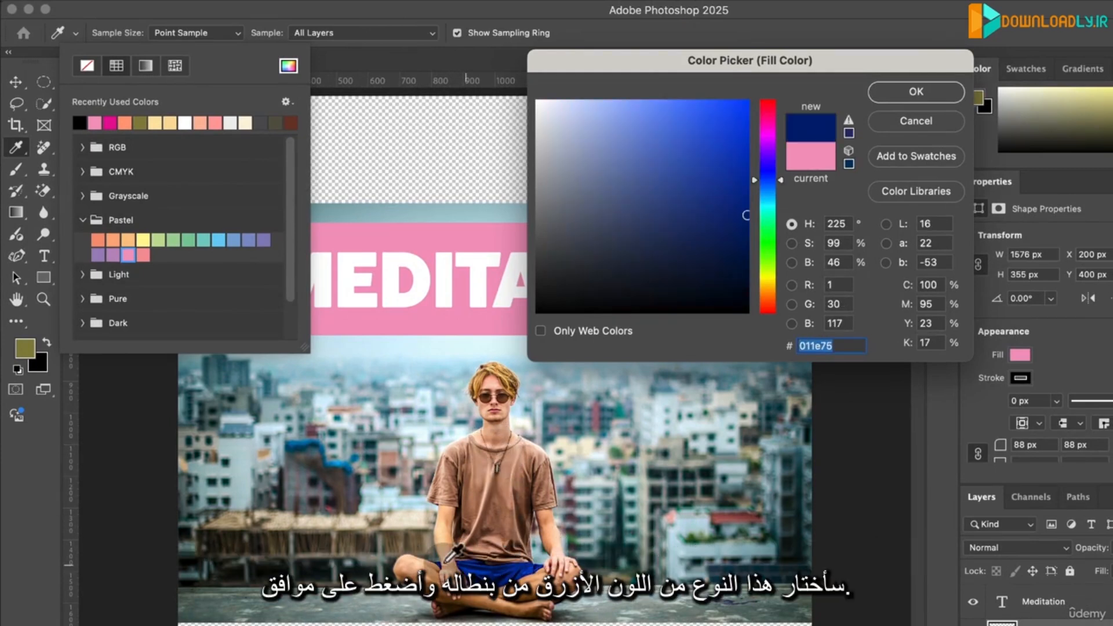
{"action": "left_click", "coordinate": [449, 565]}
{"action": "left_click", "coordinate": [474, 567]}
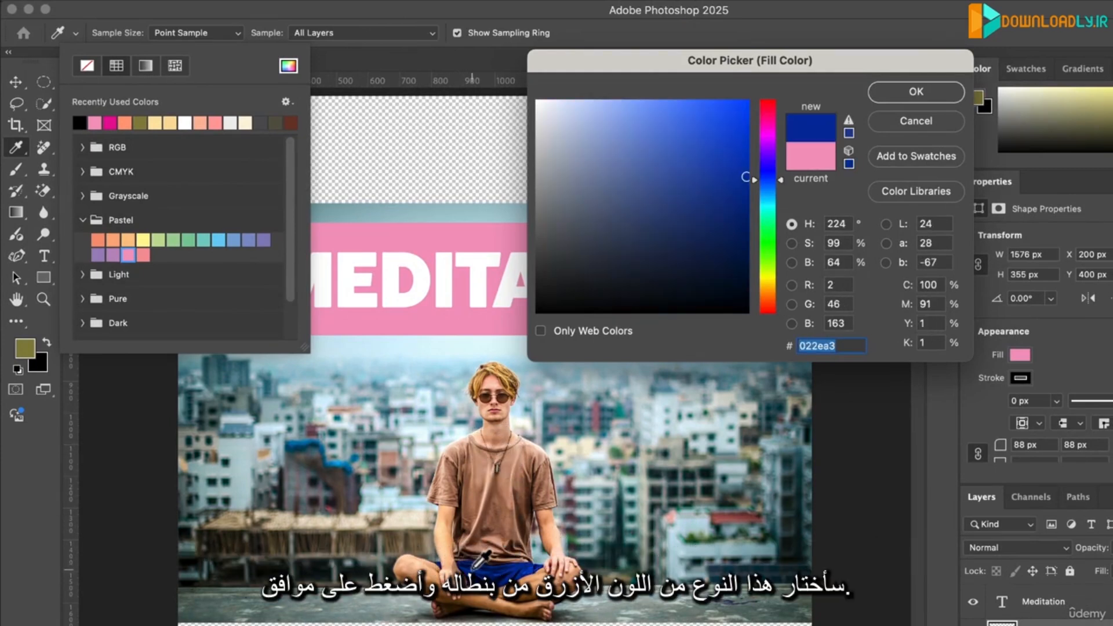
{"action": "left_click", "coordinate": [916, 91]}
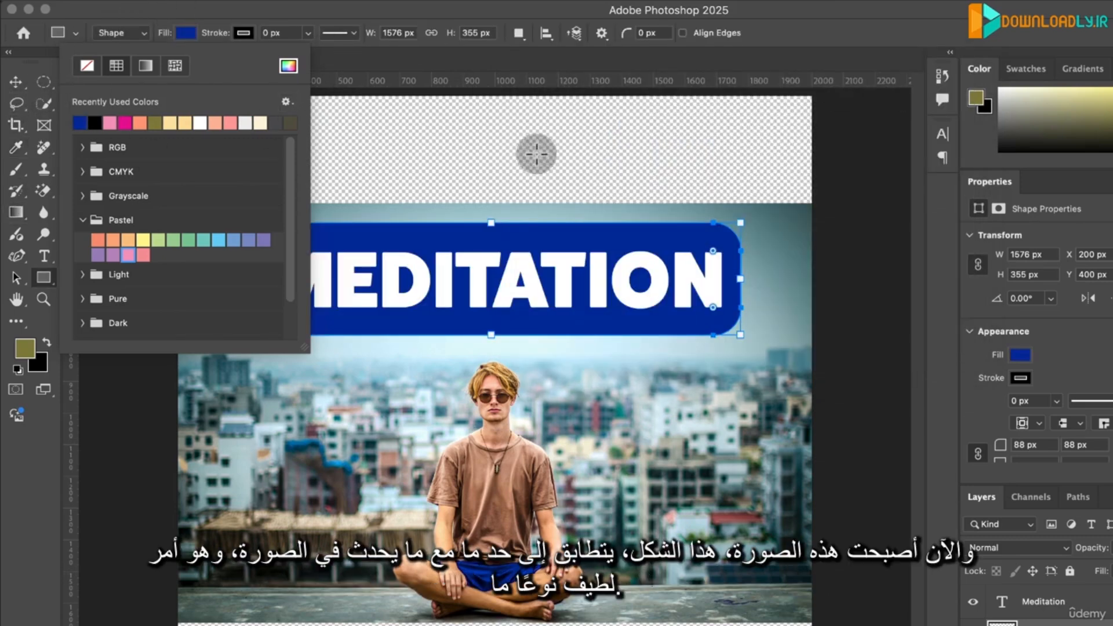
{"action": "left_click", "coordinate": [1094, 624]}
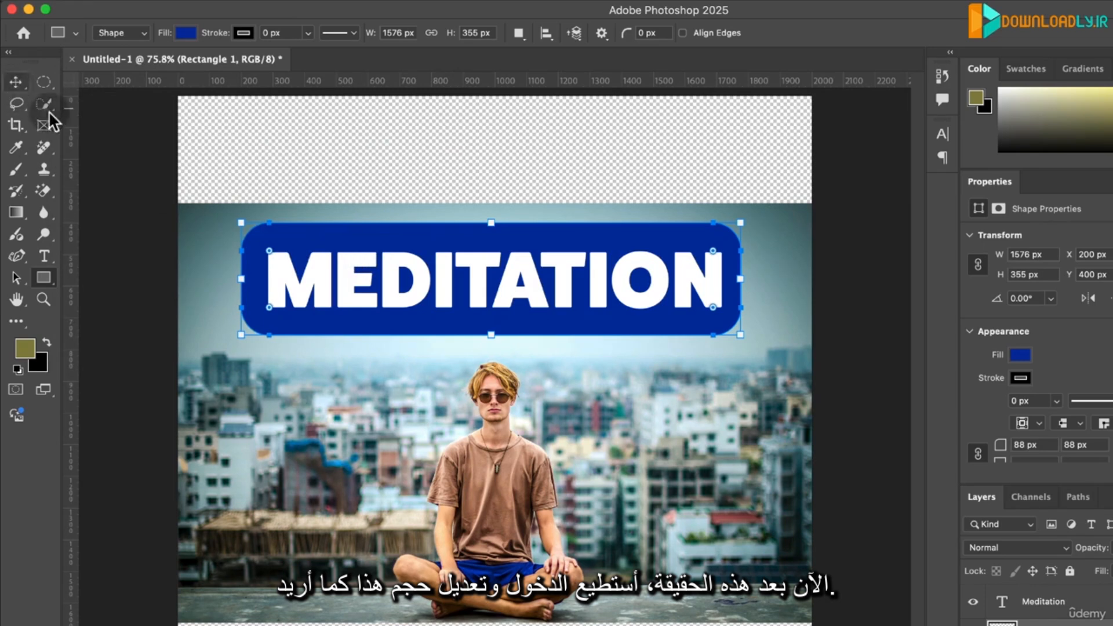
- Widen the rounded rectangle on both sides of the title to about 1734 px
{"action": "left_click_drag", "start_coordinate": [241, 223], "coordinate": [215, 220]}
{"action": "left_click_drag", "start_coordinate": [742, 219], "coordinate": [766, 220]}
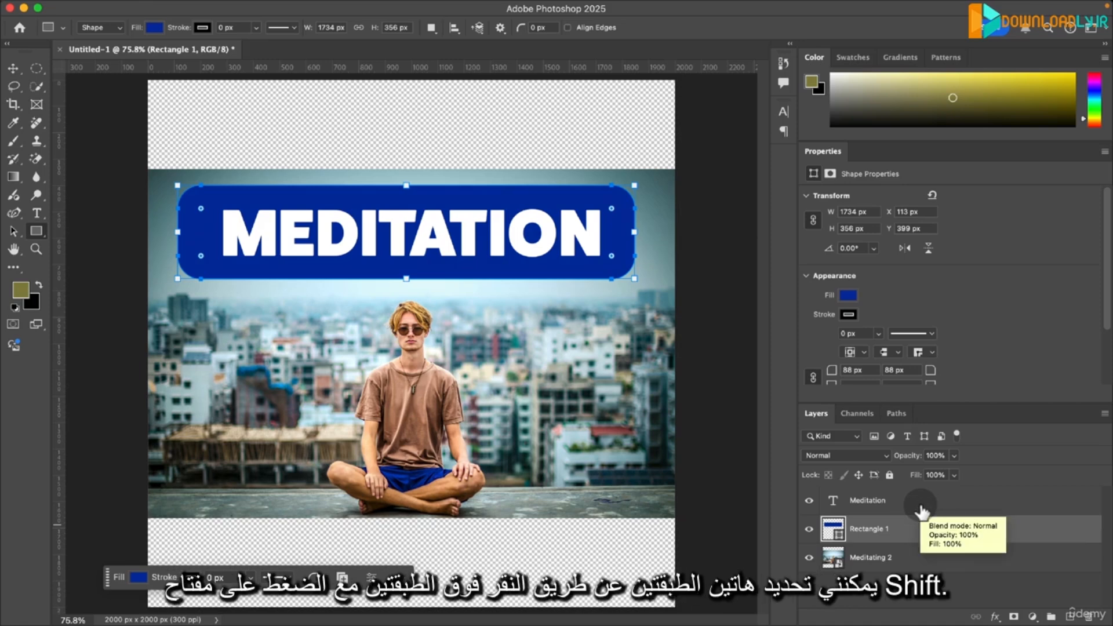
- Select the Meditation and Rectangle 1 layers and align their centres horizontally and vertically
{"action": "left_click", "coordinate": [923, 510]}
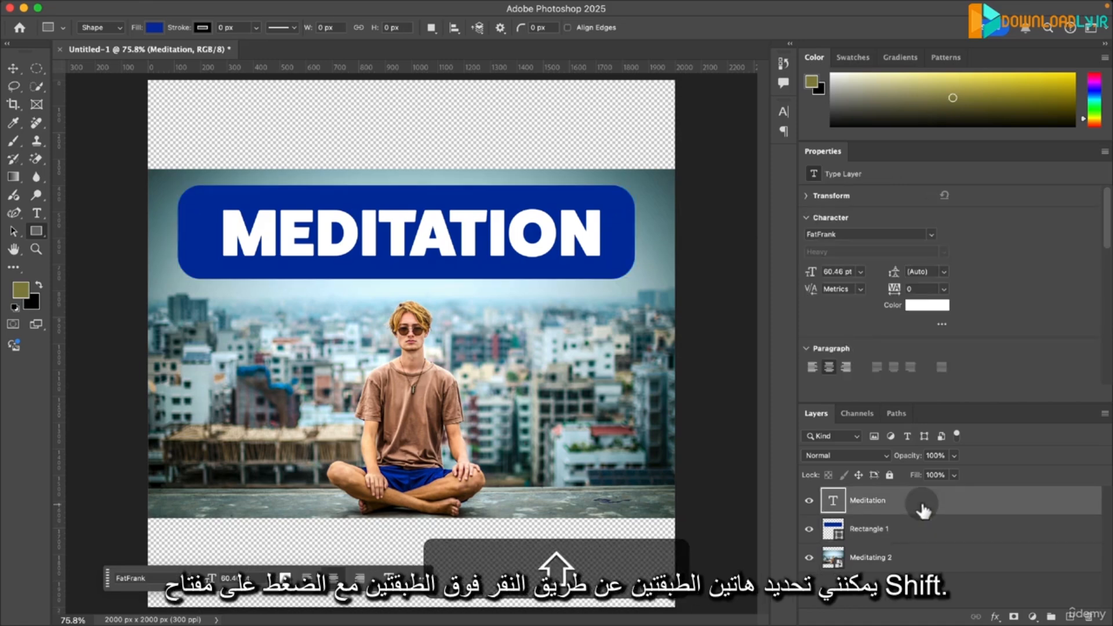
{"action": "left_click", "coordinate": [900, 529], "text": "shift"}
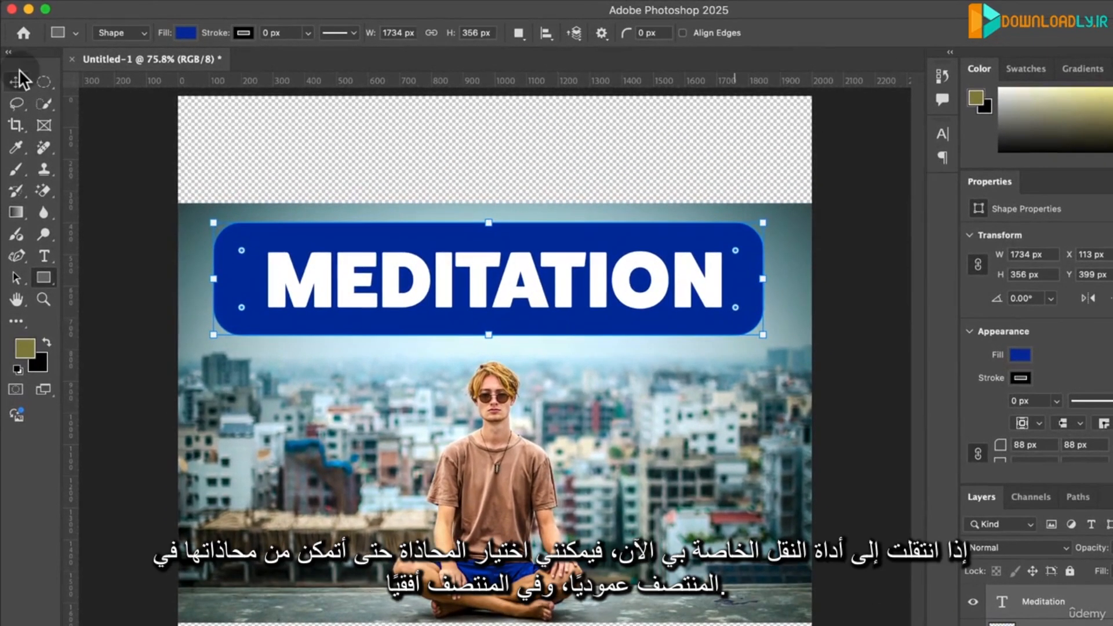
{"action": "left_click", "coordinate": [19, 80]}
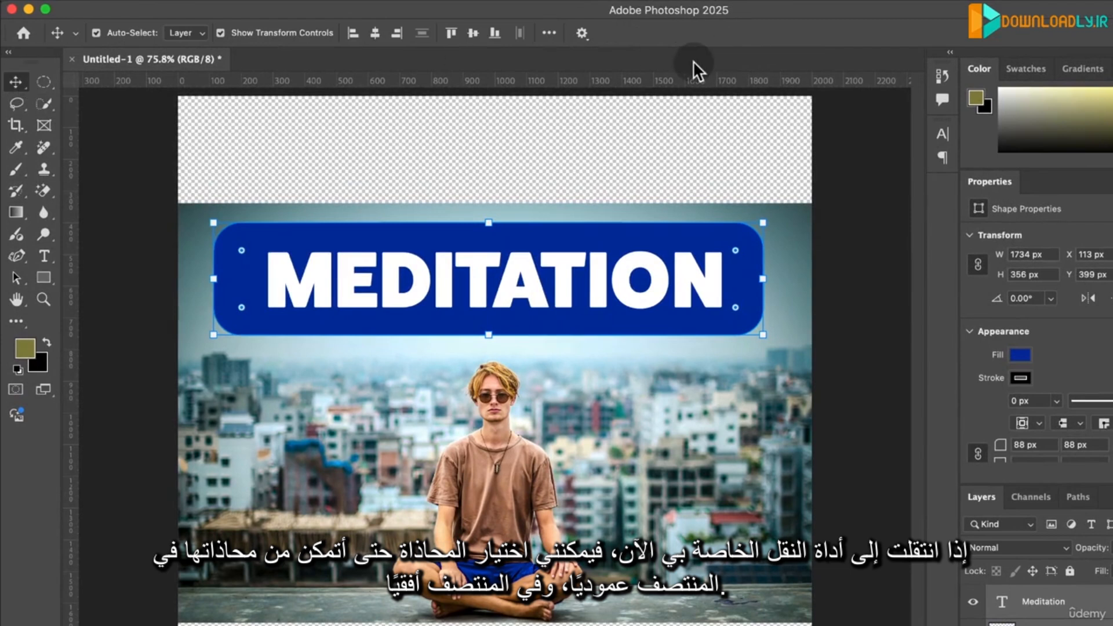
{"action": "left_click", "coordinate": [375, 32]}
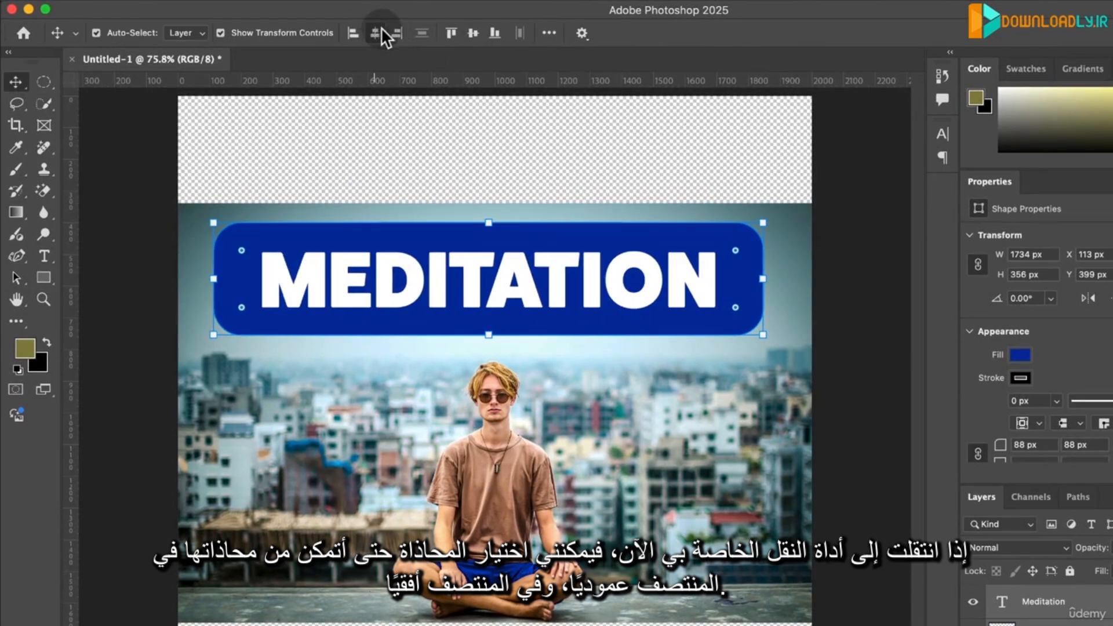
{"action": "left_click", "coordinate": [477, 33]}
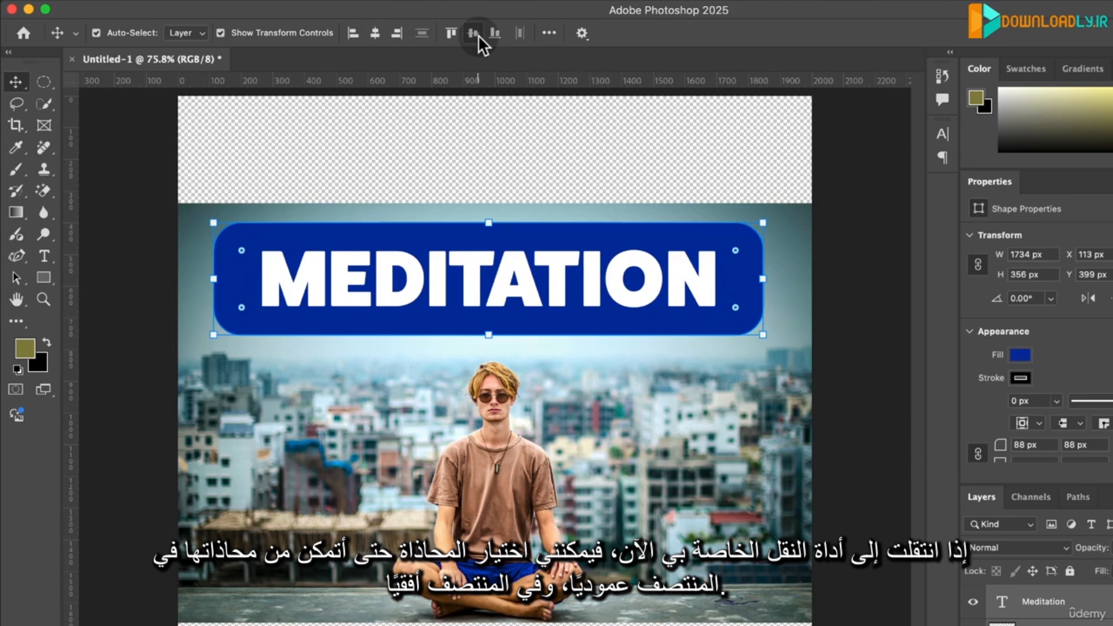
- Try aligning the title with the rectangle's left and bottom edges, and re-centre it in both directions
{"action": "left_click", "coordinate": [352, 36]}
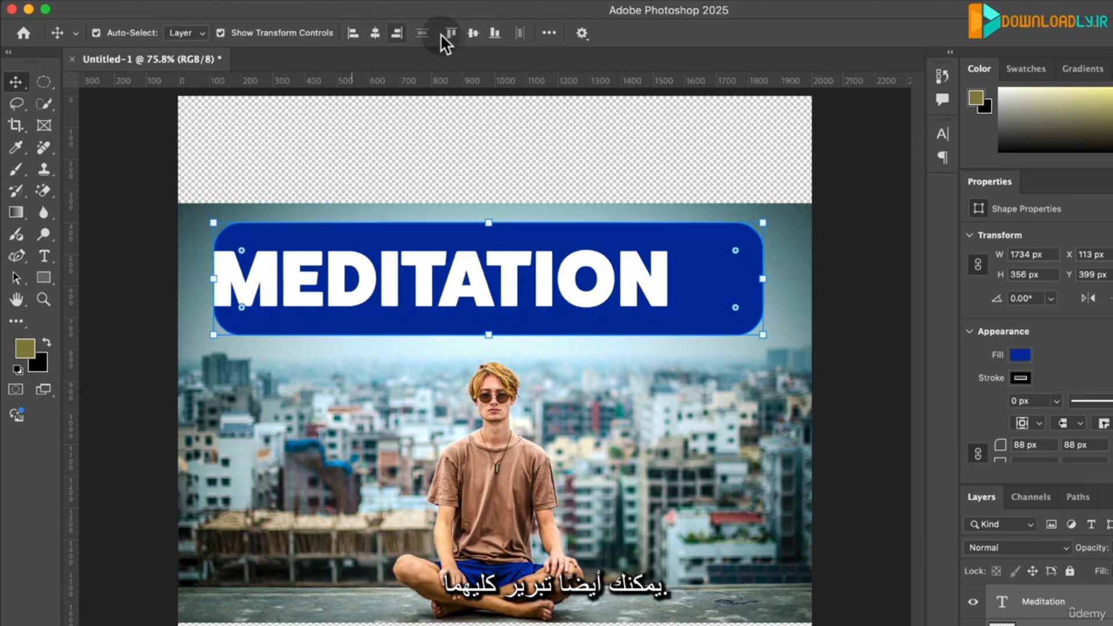
{"action": "left_click", "coordinate": [490, 34]}
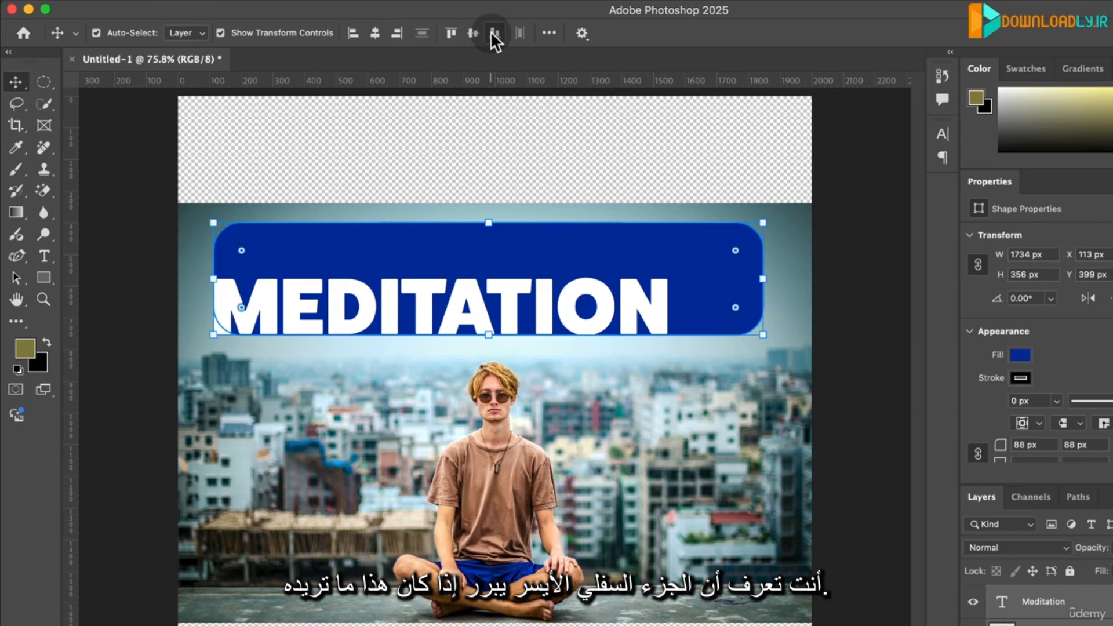
{"action": "left_click", "coordinate": [471, 35]}
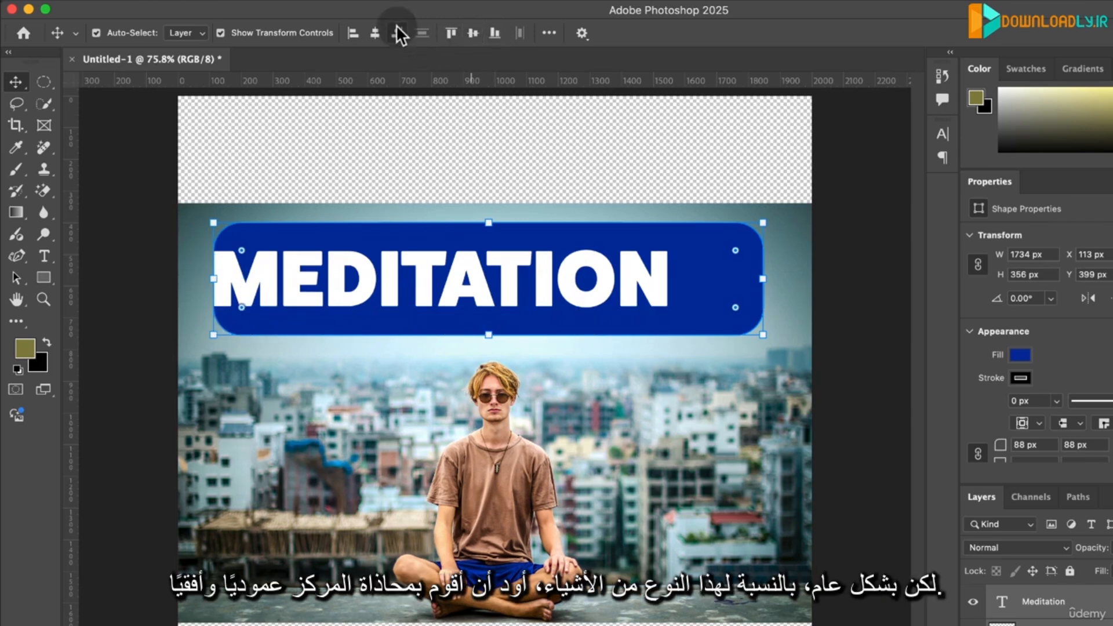
{"action": "left_click", "coordinate": [374, 33]}
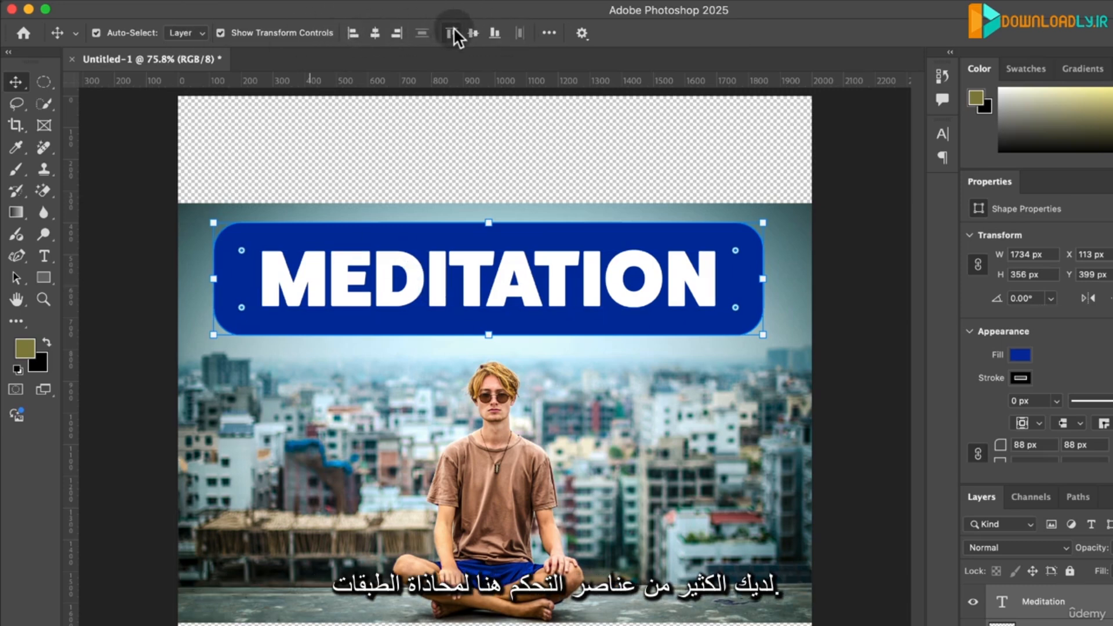
{"action": "left_click", "coordinate": [447, 174]}
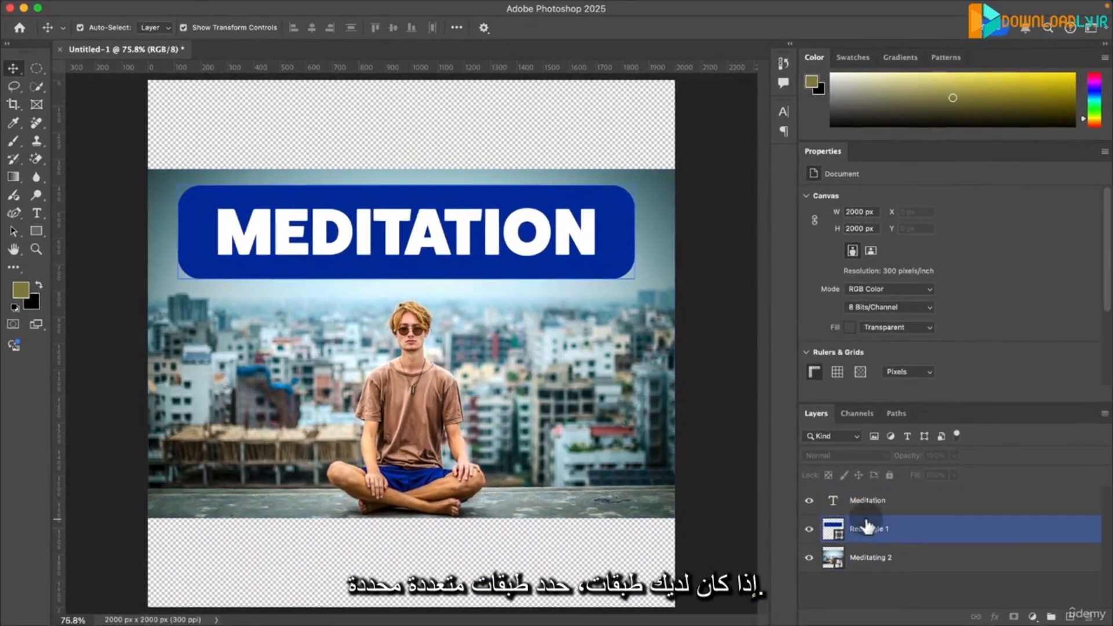
{"action": "left_click", "coordinate": [867, 526]}
{"action": "left_click", "coordinate": [872, 506]}
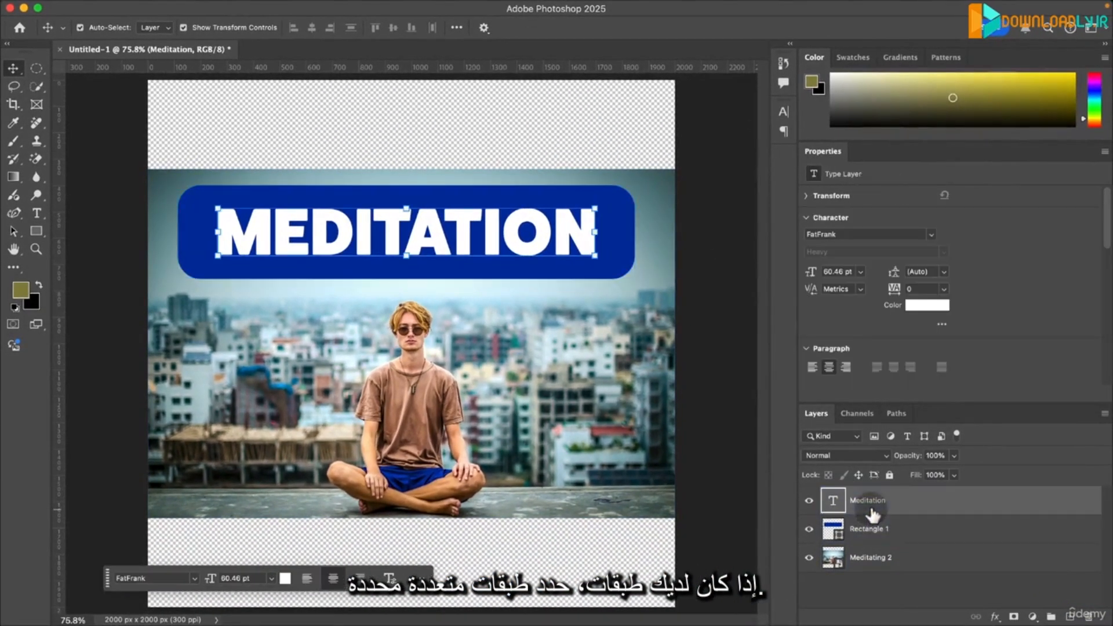
{"action": "left_click", "coordinate": [881, 538], "text": "shift"}
{"action": "left_click", "coordinate": [331, 156]}
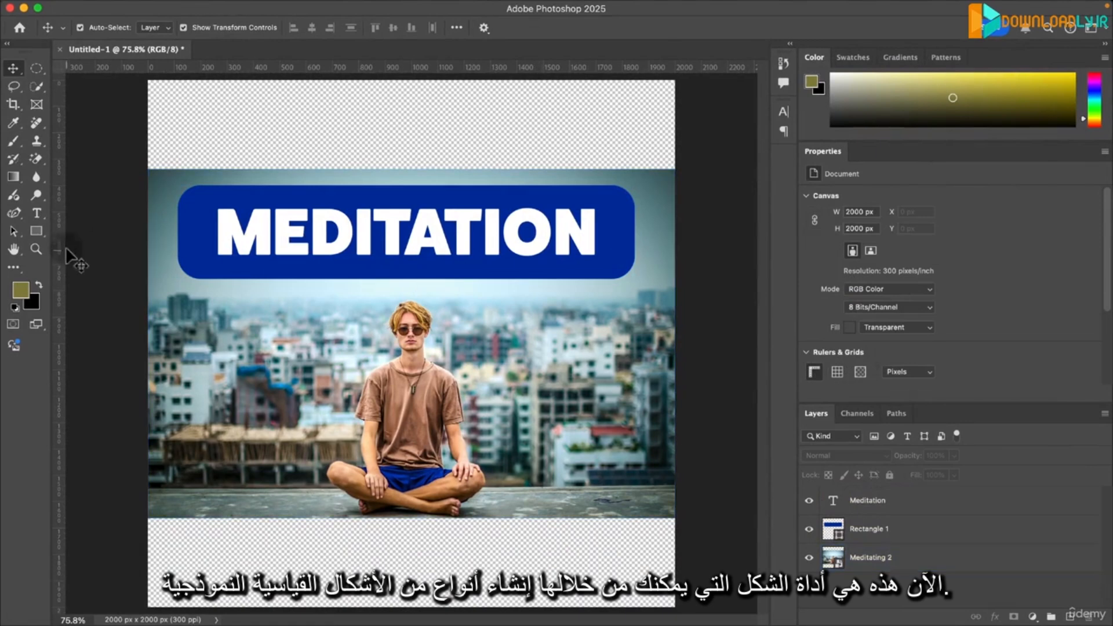
{"action": "left_click", "coordinate": [39, 231]}
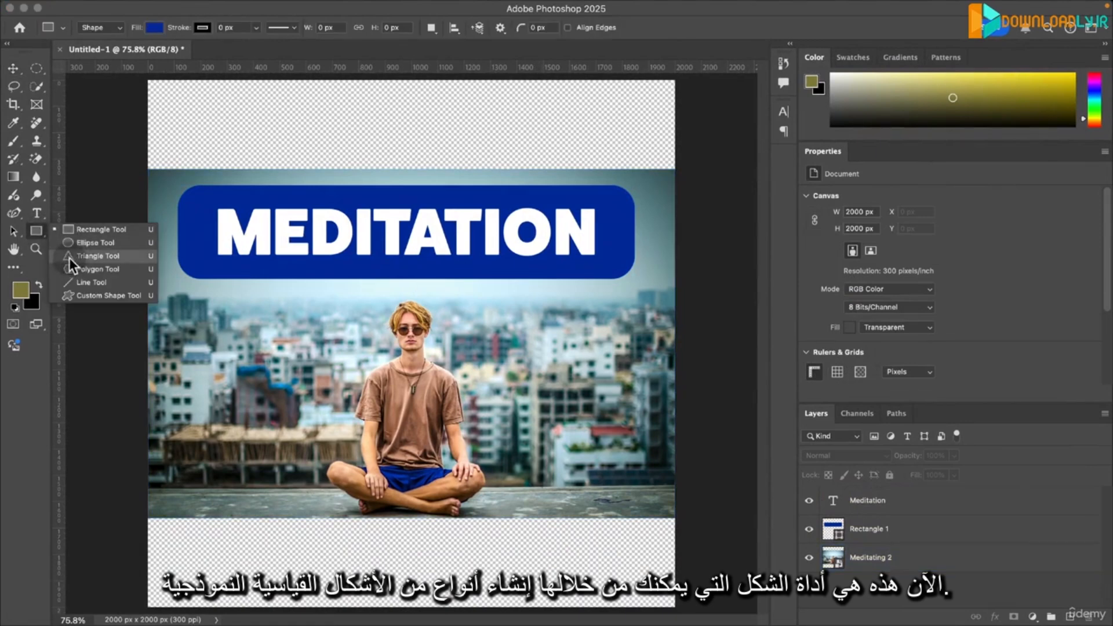
{"action": "left_click", "coordinate": [38, 231]}
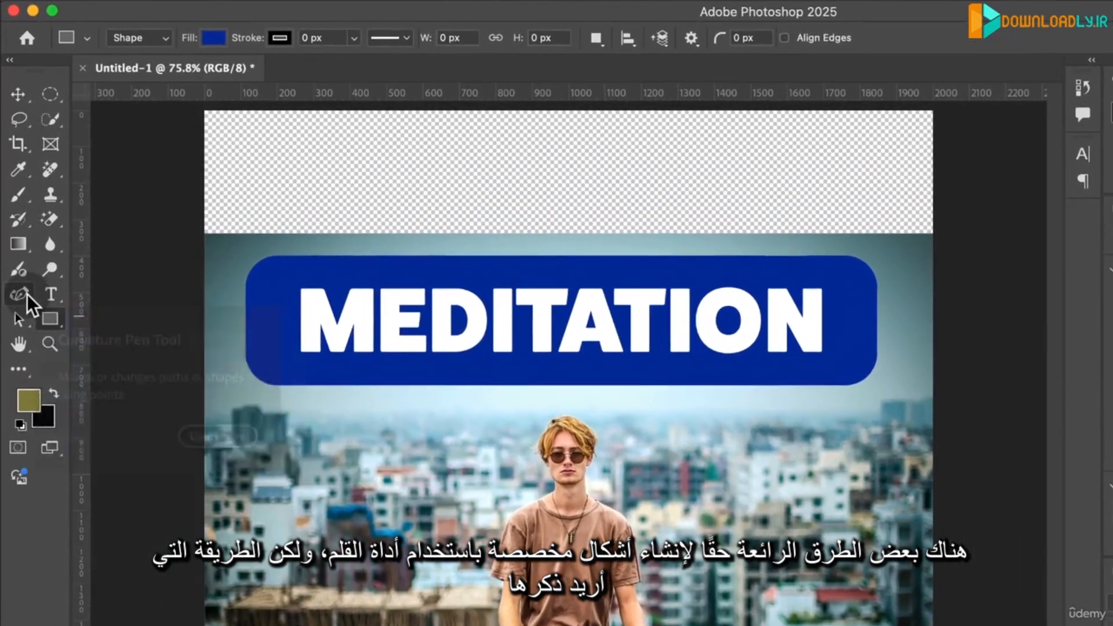
- Choose the Curvature Pen tool and set its shape fill to the lighter blue #4360ac
{"action": "left_click", "coordinate": [27, 295]}
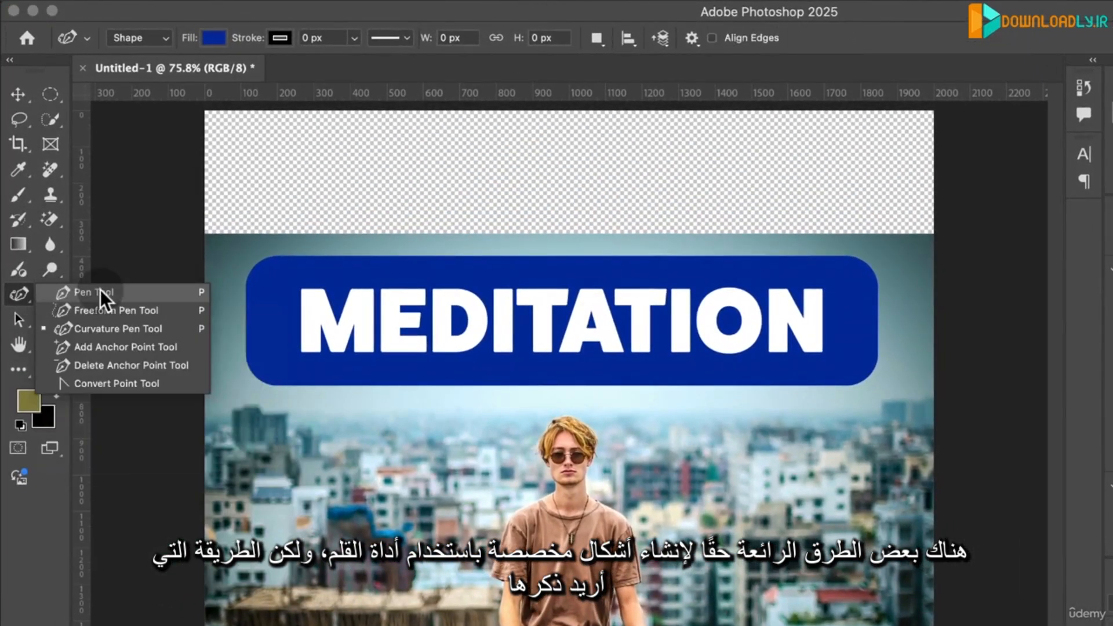
{"action": "left_click", "coordinate": [107, 329]}
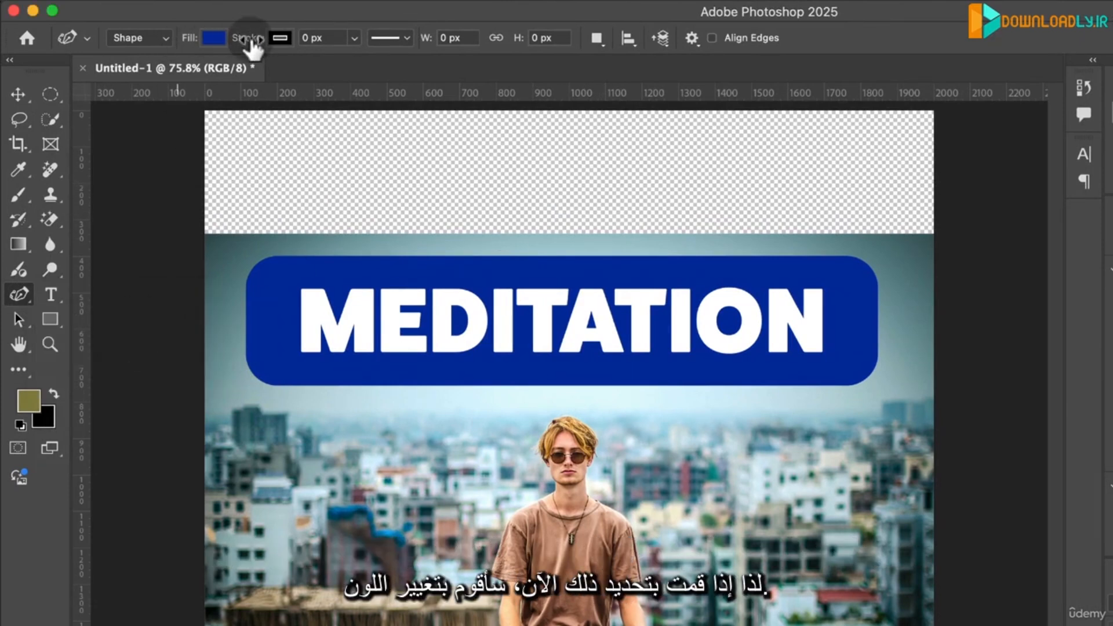
{"action": "left_click", "coordinate": [214, 36]}
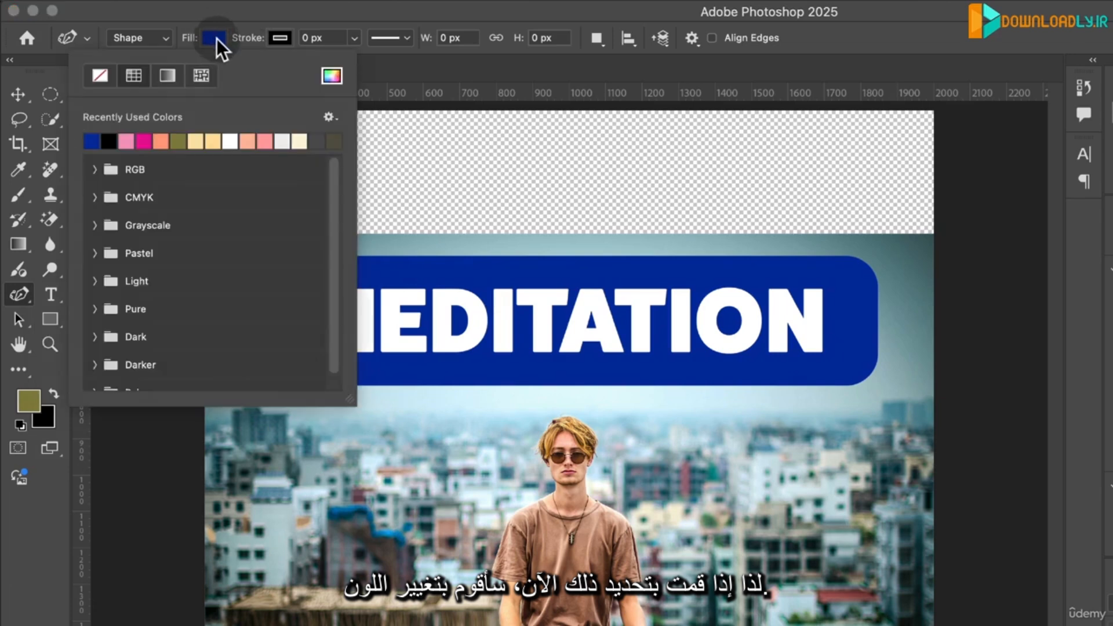
{"action": "left_click", "coordinate": [331, 75]}
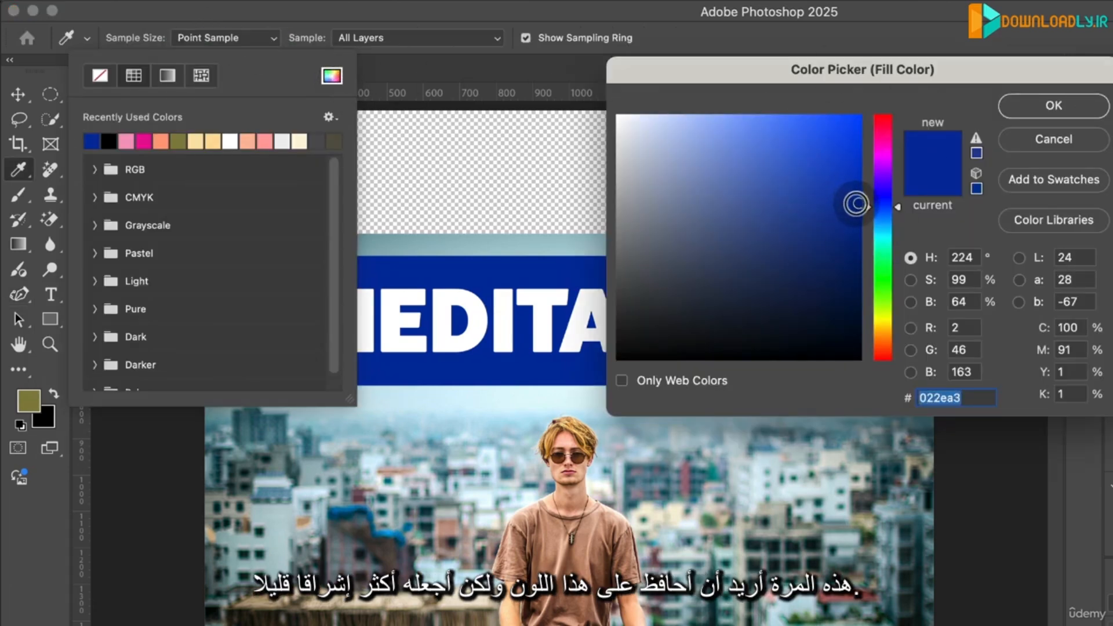
{"action": "left_click_drag", "start_coordinate": [857, 204], "coordinate": [763, 189]}
{"action": "left_click_drag", "start_coordinate": [845, 204], "coordinate": [766, 195]}
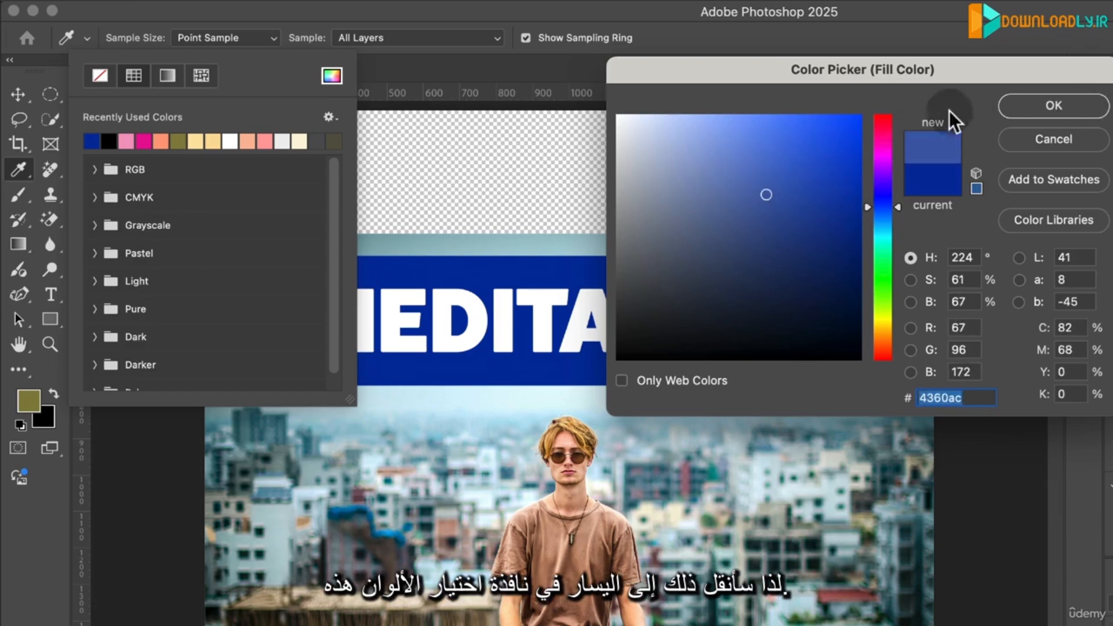
{"action": "left_click", "coordinate": [1046, 107]}
{"action": "left_click", "coordinate": [202, 38]}
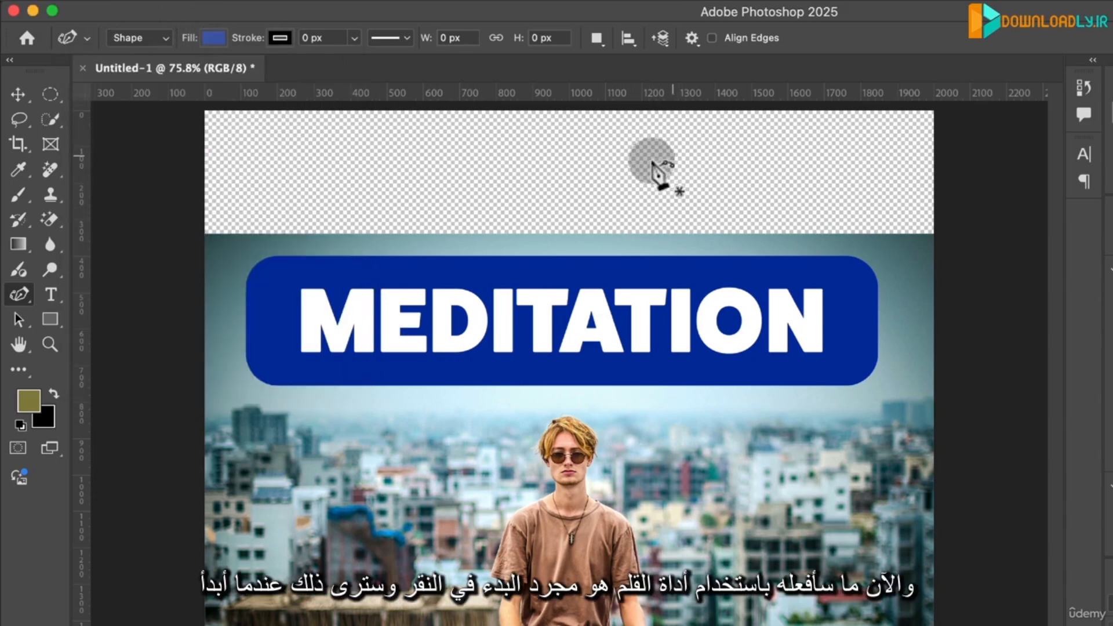
- Draw a closed, wavy blob about 1750 × 1209 px across the title and the man with the Curvature Pen tool
{"action": "left_click", "coordinate": [502, 174]}
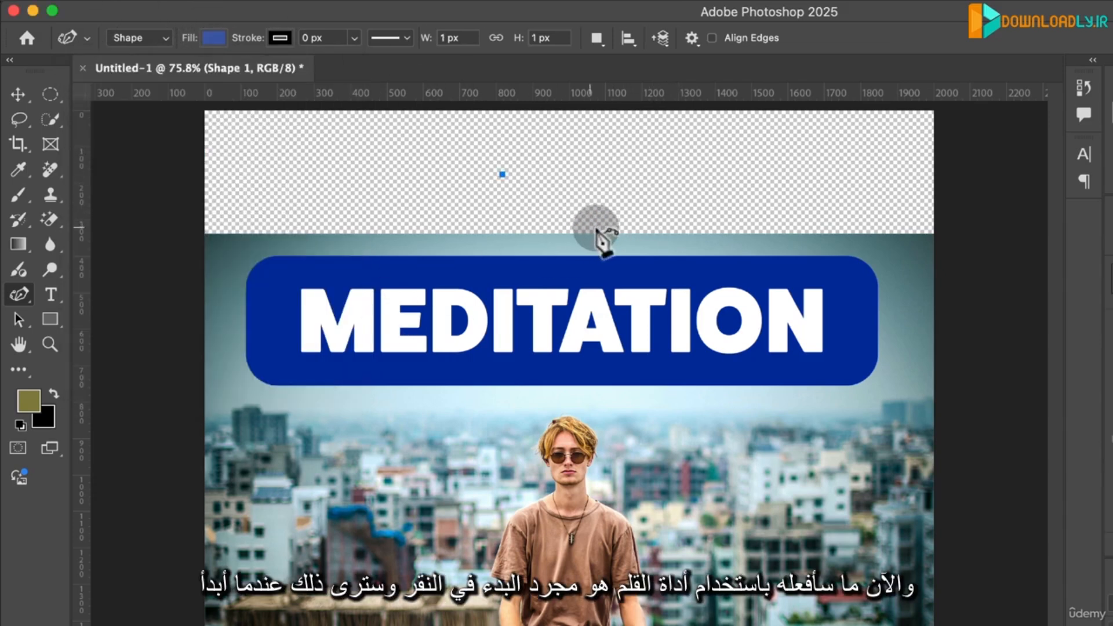
{"action": "left_click", "coordinate": [604, 226]}
{"action": "left_click", "coordinate": [757, 204]}
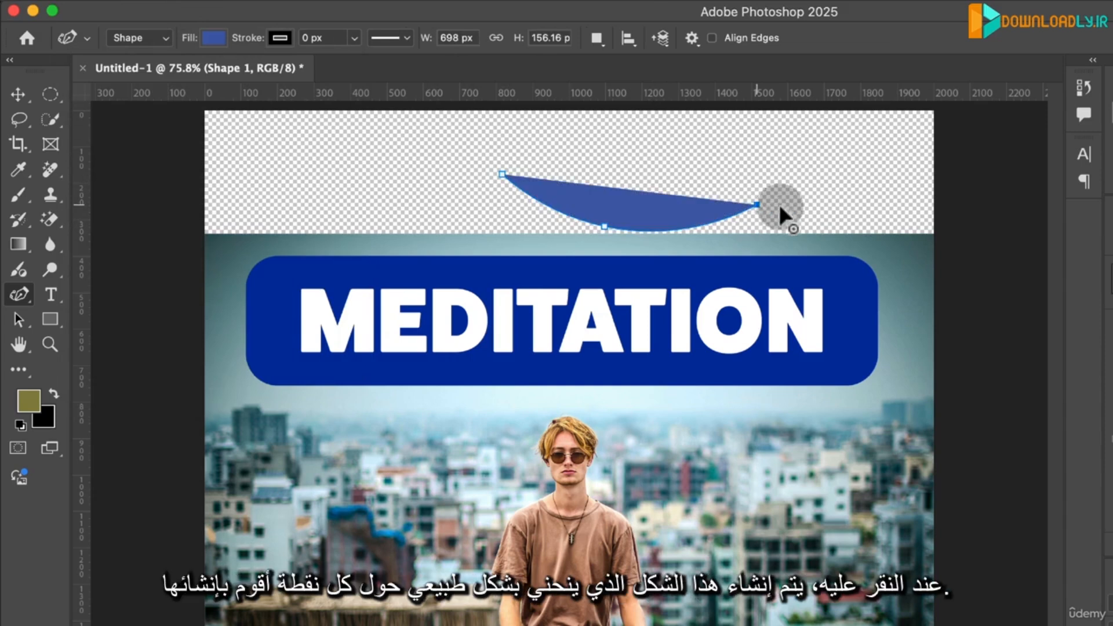
{"action": "left_click", "coordinate": [865, 239]}
{"action": "left_click", "coordinate": [885, 494]}
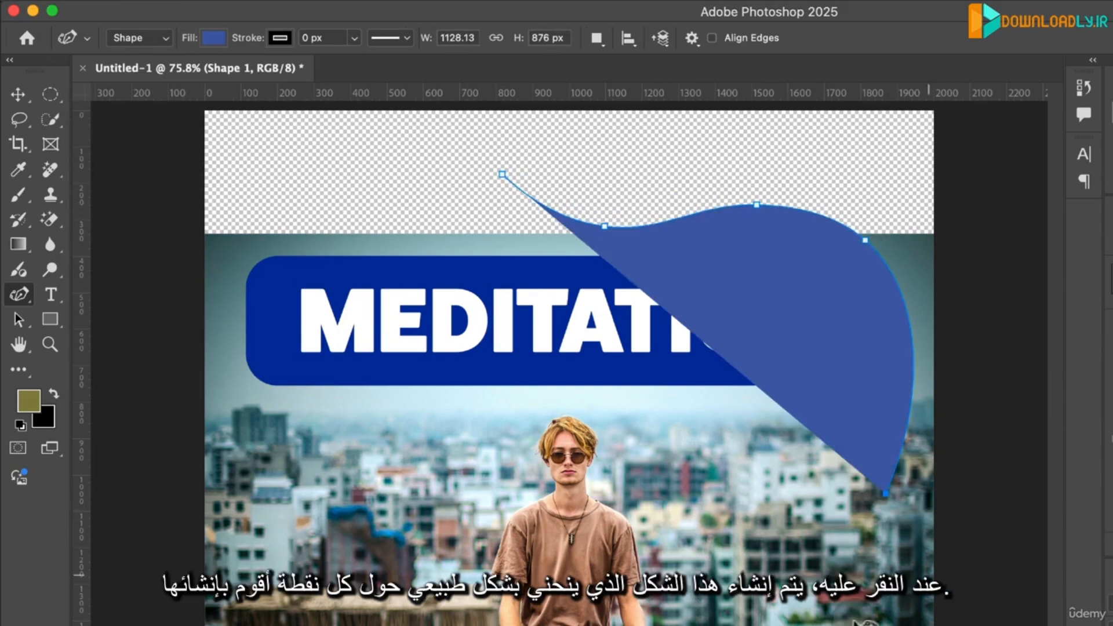
{"action": "left_click", "coordinate": [551, 552]}
{"action": "left_click", "coordinate": [387, 307]}
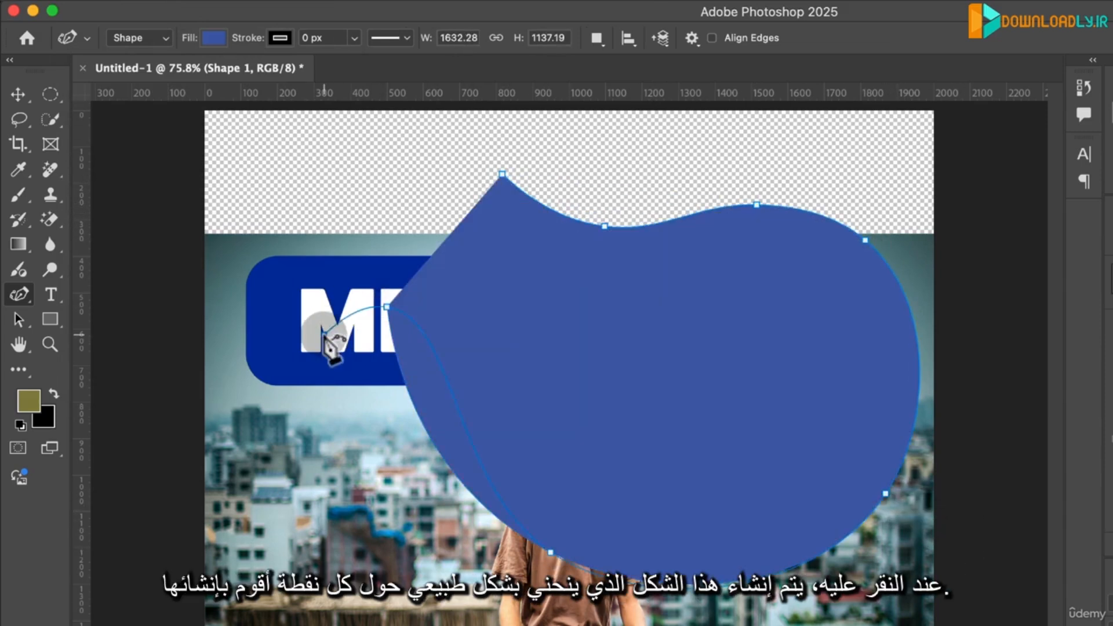
{"action": "left_click", "coordinate": [324, 335]}
{"action": "left_click", "coordinate": [289, 213]}
{"action": "left_click", "coordinate": [388, 149]}
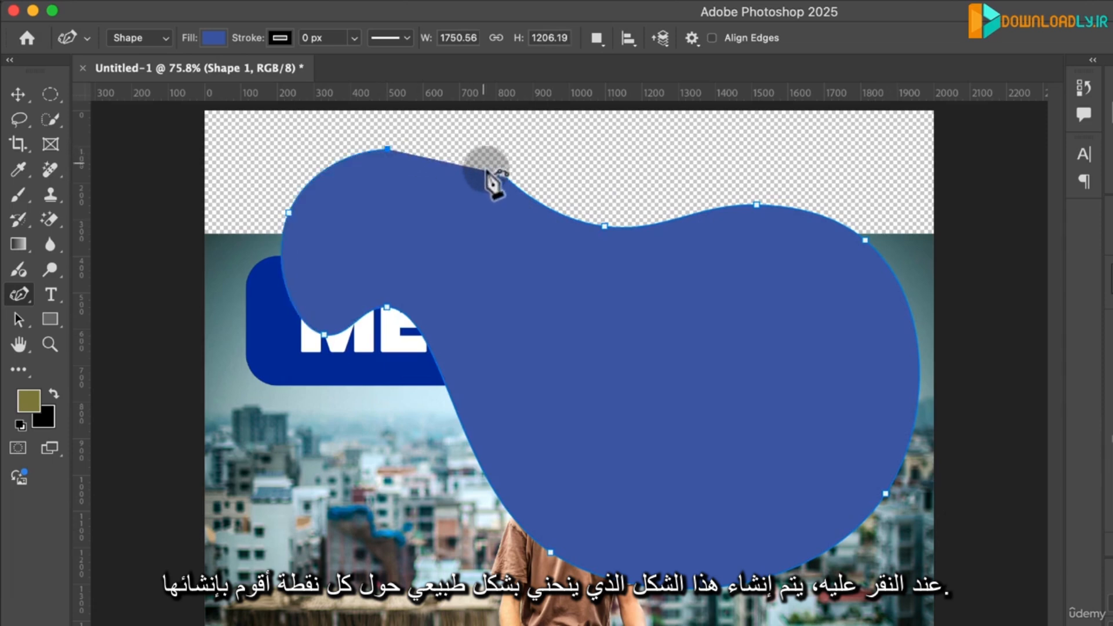
{"action": "left_click", "coordinate": [503, 174]}
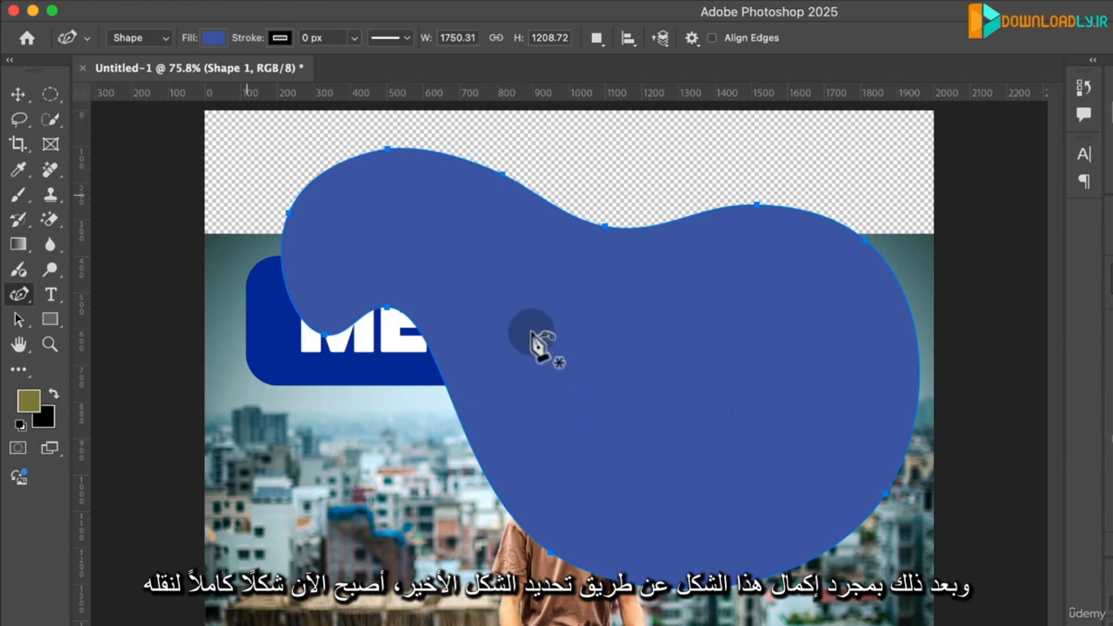
- Move Shape 1 towards the canvas's lower-left corner and scale it proportionally to 135.3%
{"action": "left_click", "coordinate": [18, 94]}
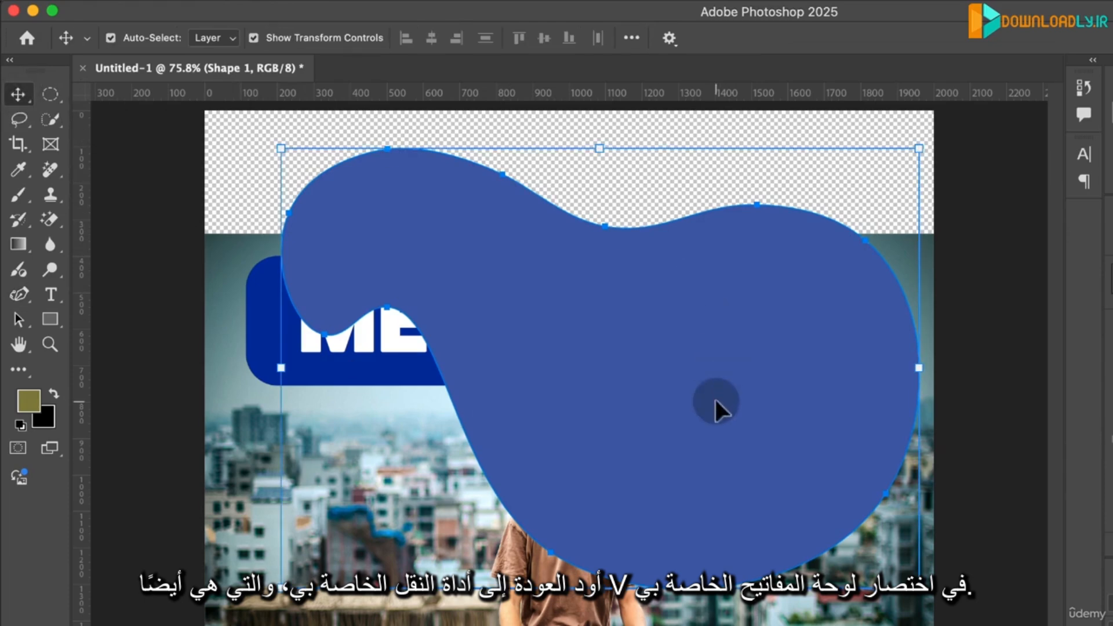
{"action": "left_click_drag", "start_coordinate": [737, 406], "coordinate": [542, 625]}
{"action": "key", "text": "v"}
{"action": "key", "text": "ctrl+z"}
{"action": "left_click_drag", "start_coordinate": [751, 406], "coordinate": [786, 464]}
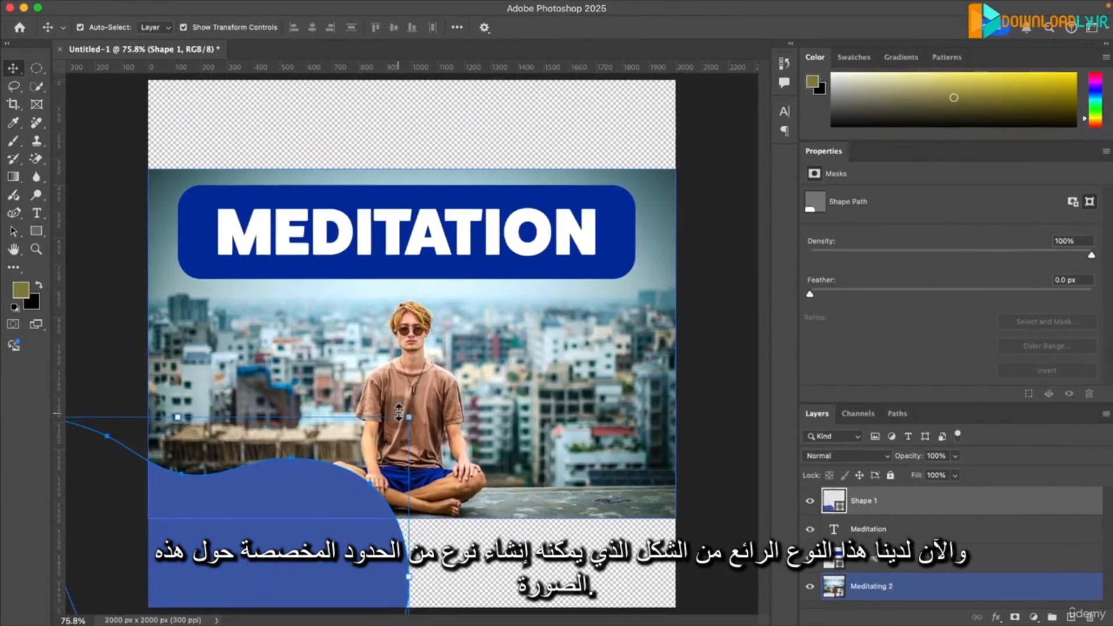
{"action": "left_click_drag", "start_coordinate": [451, 460], "coordinate": [629, 335]}
{"action": "left_click_drag", "start_coordinate": [479, 551], "coordinate": [396, 603]}
- Rotate Shape 1 by 28.7° and shift it further into the lower-left corner so its wavy edge frames the photo
{"action": "left_click_drag", "start_coordinate": [360, 540], "coordinate": [364, 540]}
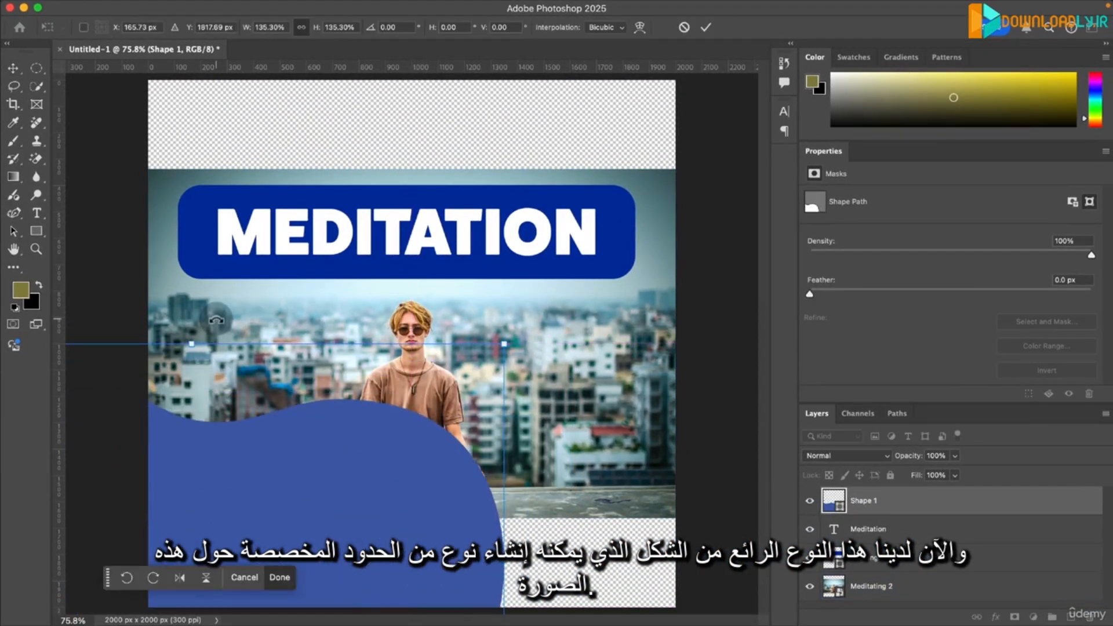
{"action": "left_click_drag", "start_coordinate": [216, 320], "coordinate": [302, 400]}
{"action": "left_click_drag", "start_coordinate": [357, 502], "coordinate": [323, 538]}
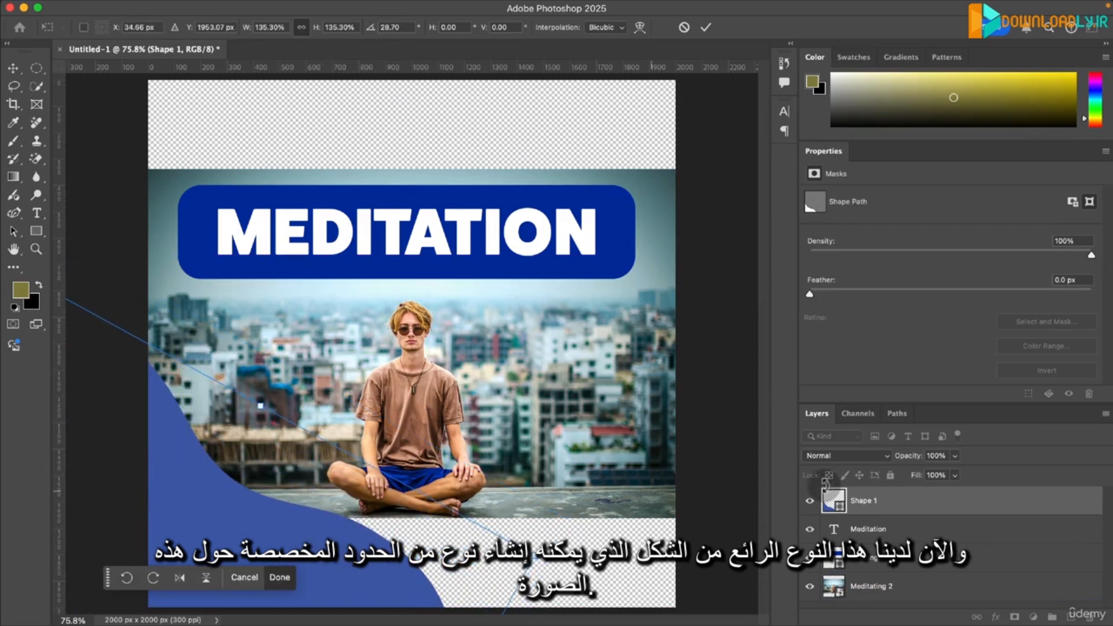
- Enlarge the Meditating 2 photo proportionally from its centre to about 14.71% so it fills the canvas height
{"action": "left_click", "coordinate": [896, 588]}
{"action": "left_click", "coordinate": [419, 166]}
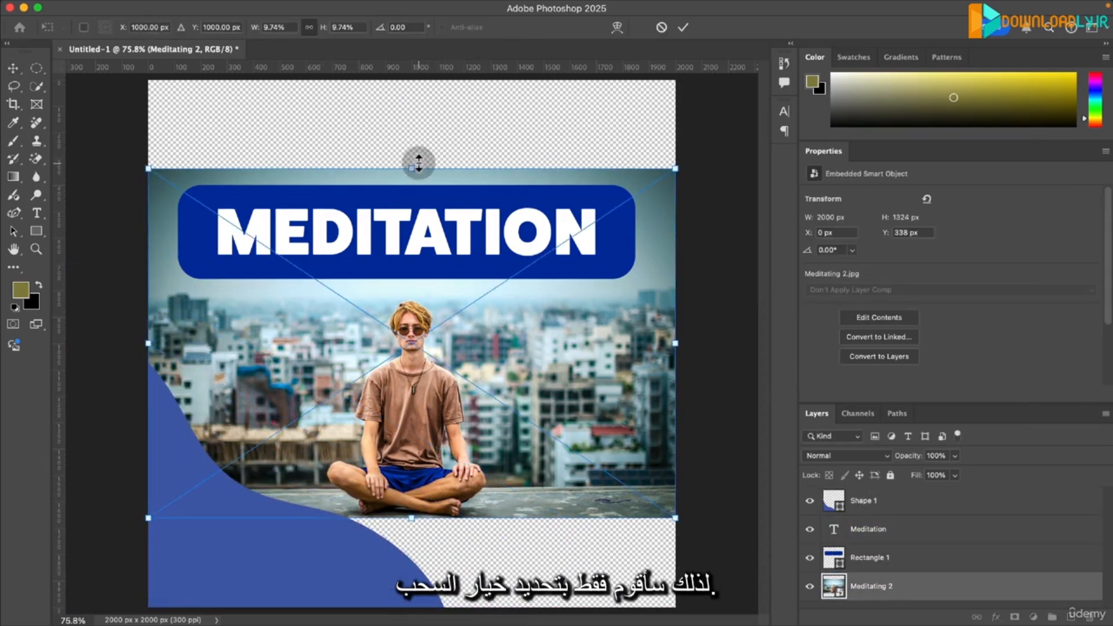
{"action": "left_click_drag", "start_coordinate": [419, 164], "coordinate": [427, 74]}
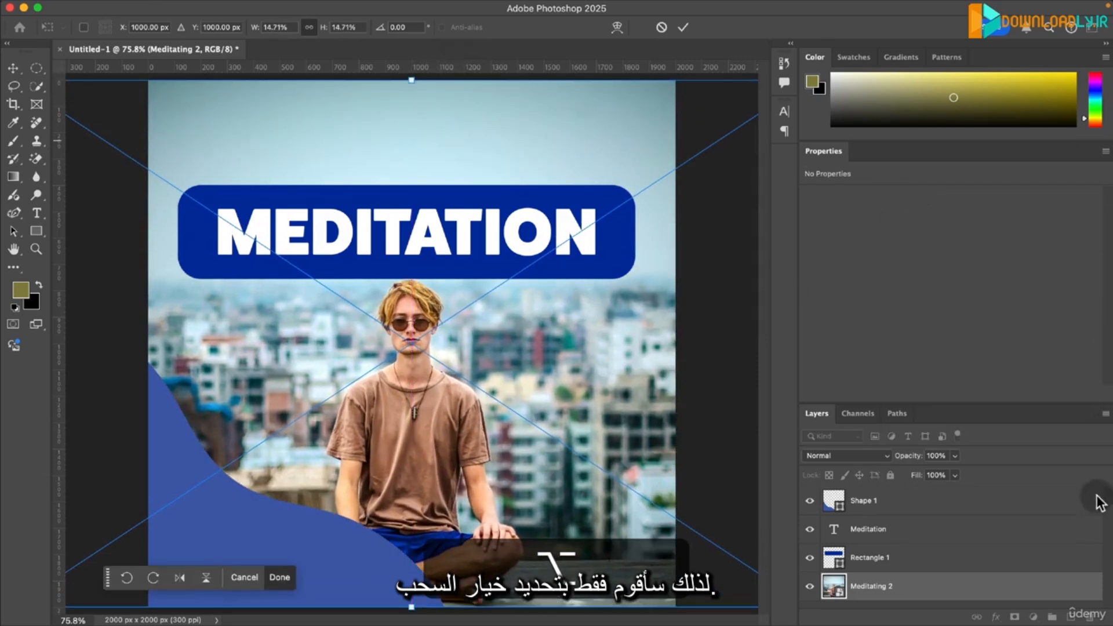
- Lower Shape 1 slightly, and place a duplicate of it over the canvas's upper-right corner above the title
{"action": "left_click", "coordinate": [928, 500]}
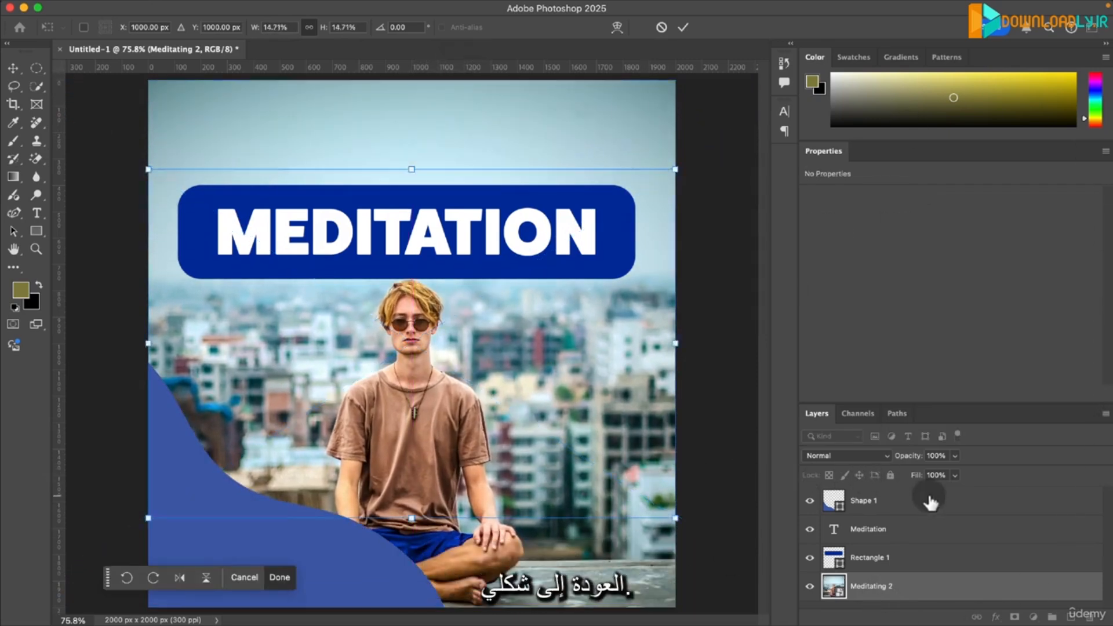
{"action": "left_click_drag", "start_coordinate": [357, 540], "coordinate": [346, 594]}
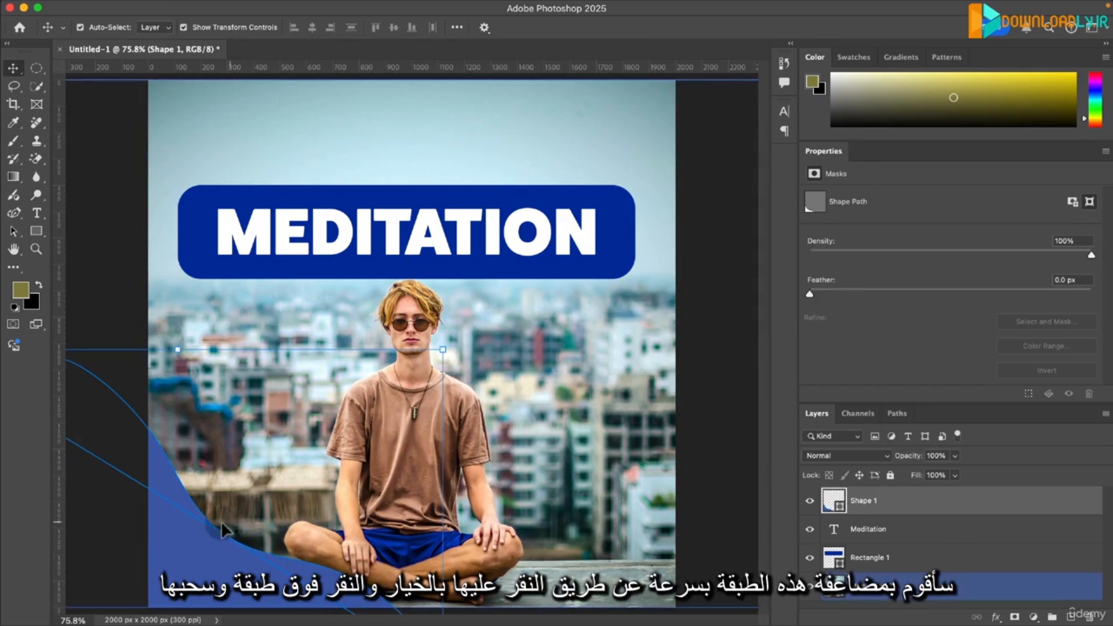
{"action": "left_click", "coordinate": [524, 227]}
{"action": "left_click", "coordinate": [451, 293]}
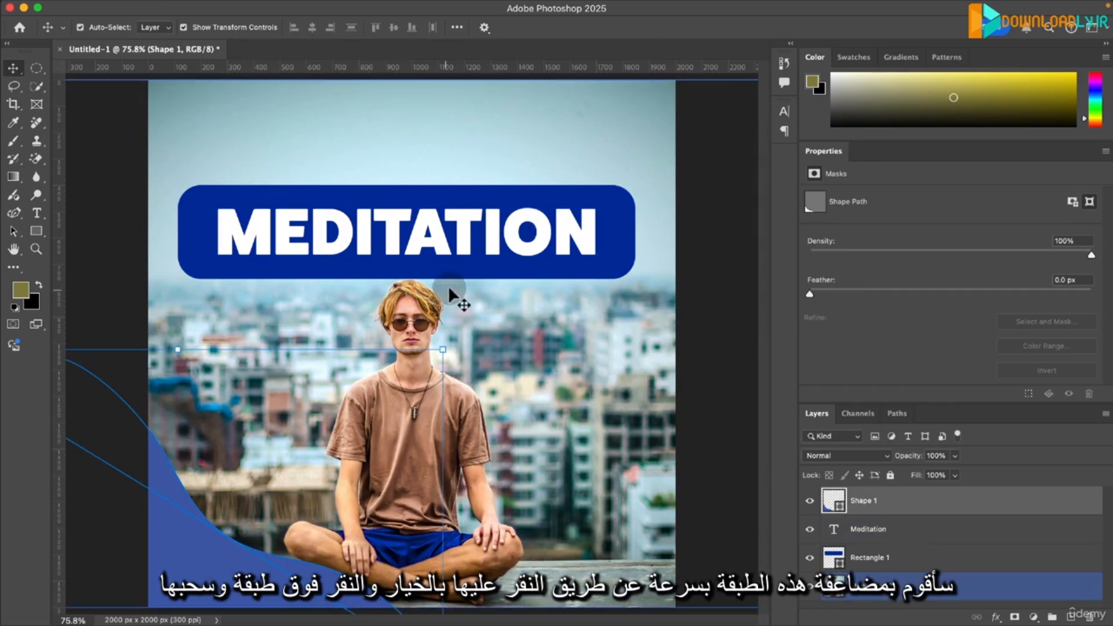
{"action": "left_click_drag", "start_coordinate": [220, 591], "coordinate": [718, 169]}
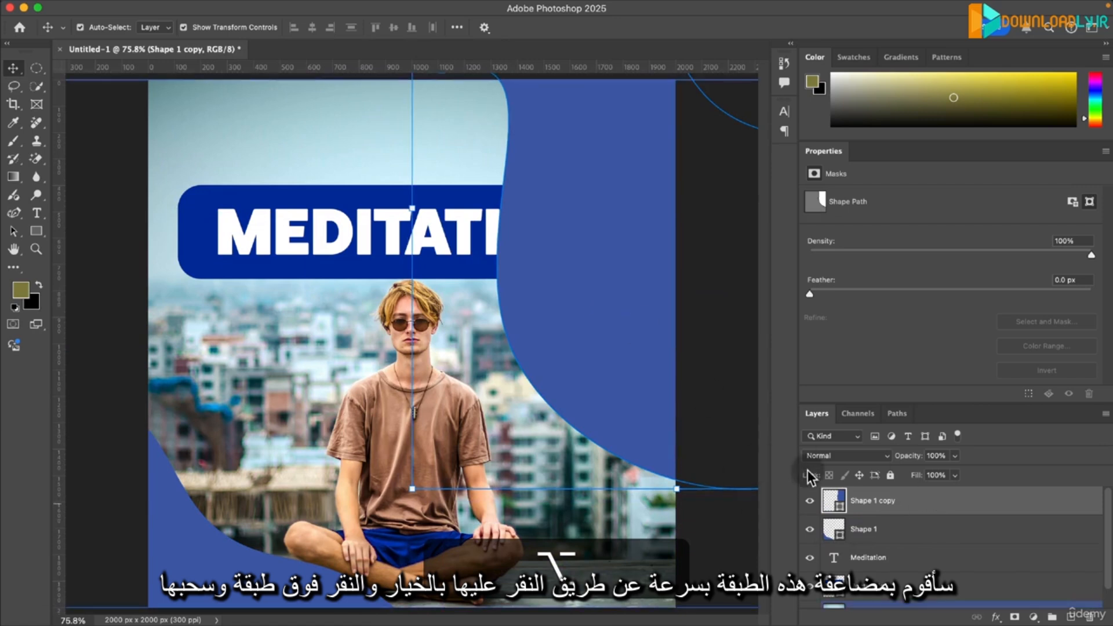
{"action": "left_click_drag", "start_coordinate": [601, 373], "coordinate": [656, 137]}
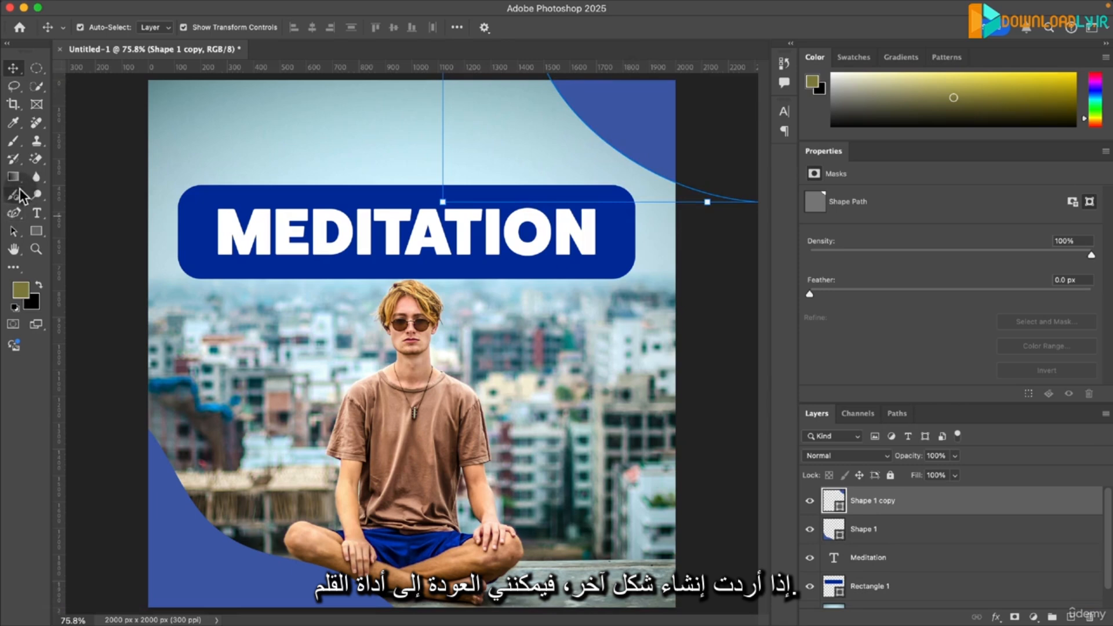
- Set the fill of Shape 1 copy to the light golden #ffd7a4, starting from a colour sampled from the man's hair
{"action": "left_click", "coordinate": [14, 214]}
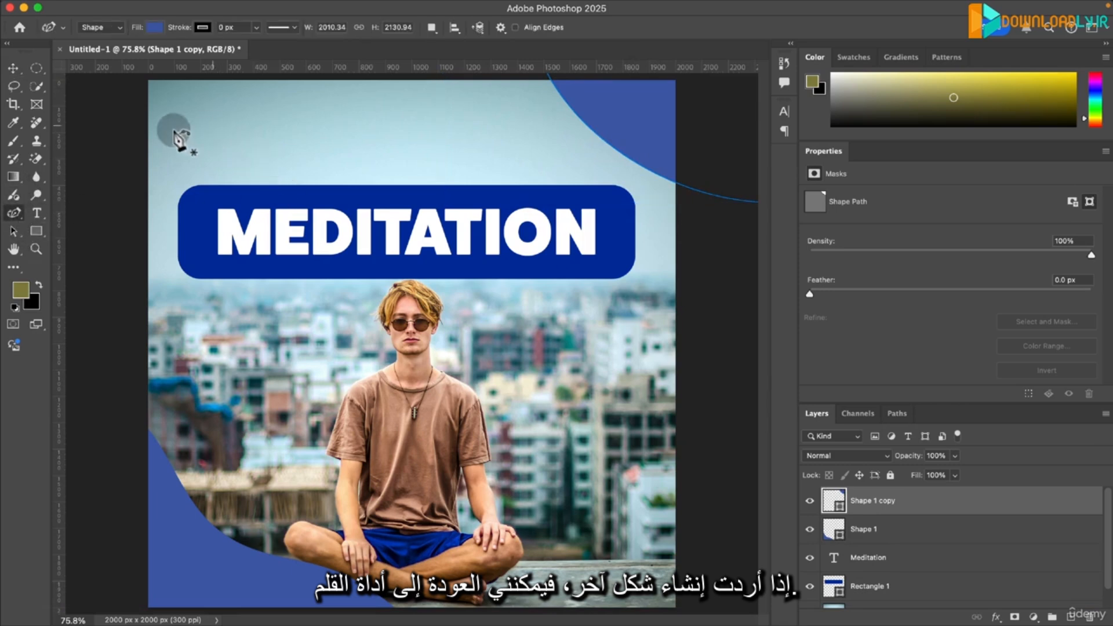
{"action": "left_click", "coordinate": [155, 28]}
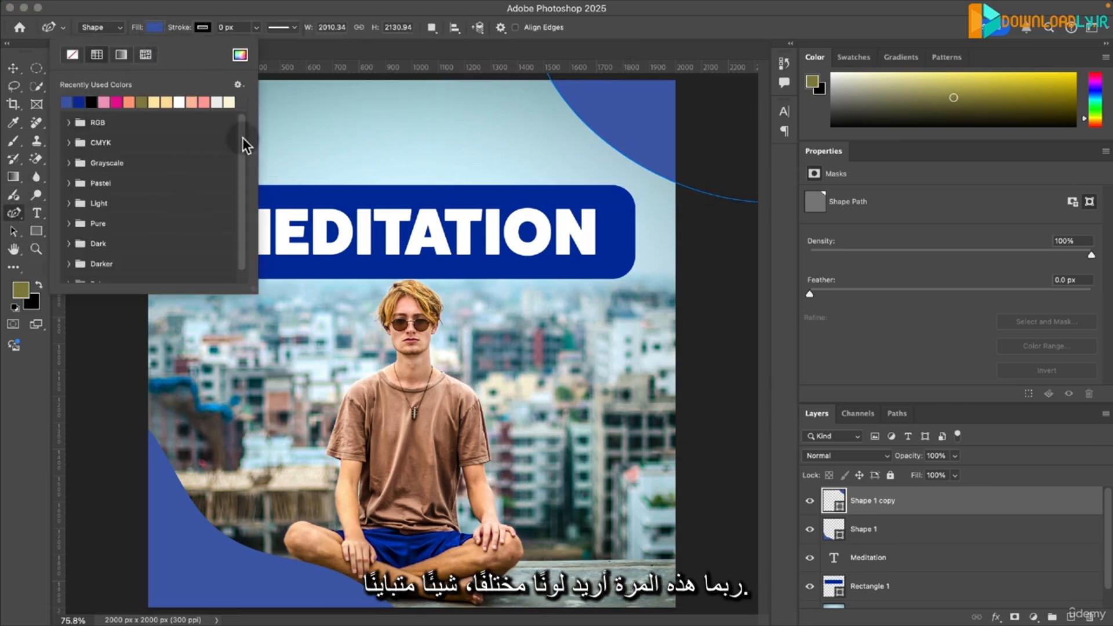
{"action": "left_click", "coordinate": [240, 55]}
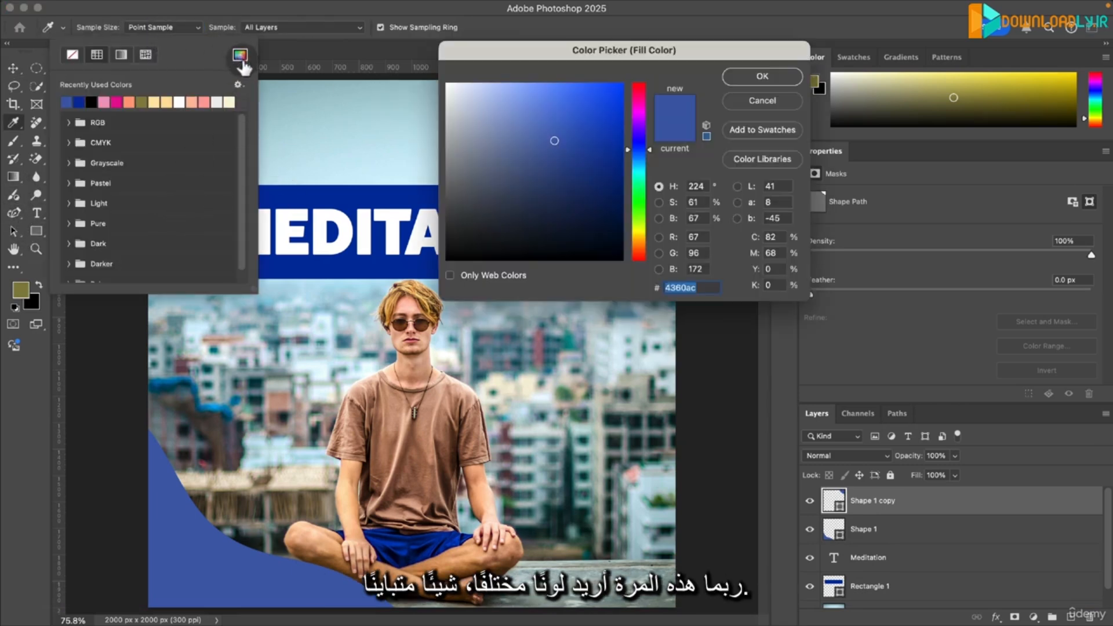
{"action": "left_click", "coordinate": [417, 293]}
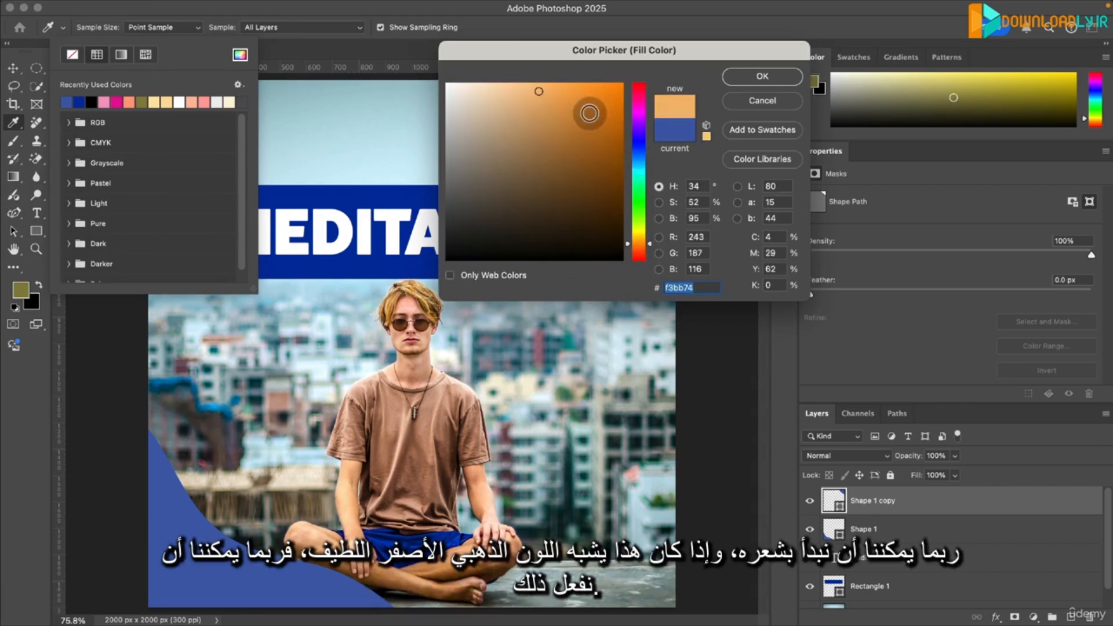
{"action": "left_click_drag", "start_coordinate": [533, 86], "coordinate": [516, 80]}
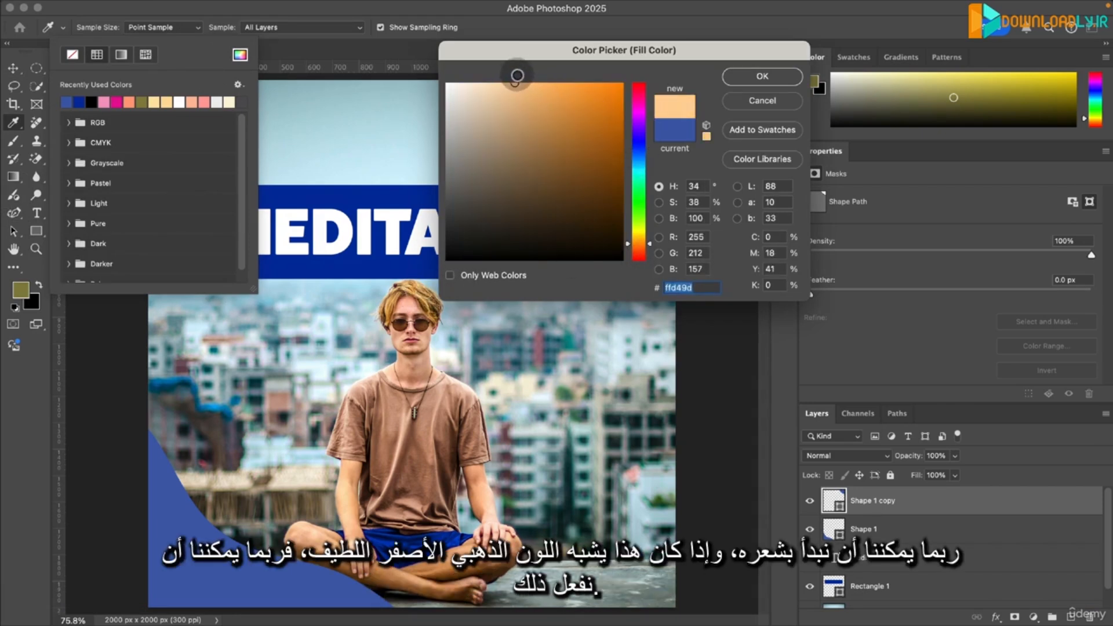
{"action": "left_click", "coordinate": [761, 77]}
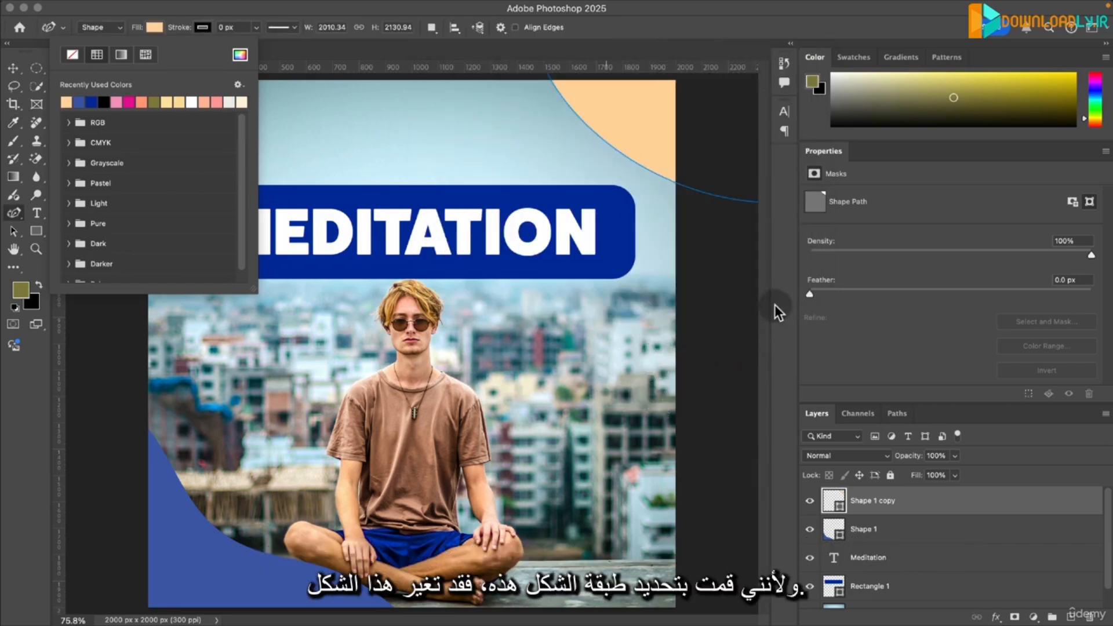
{"action": "left_click", "coordinate": [940, 511]}
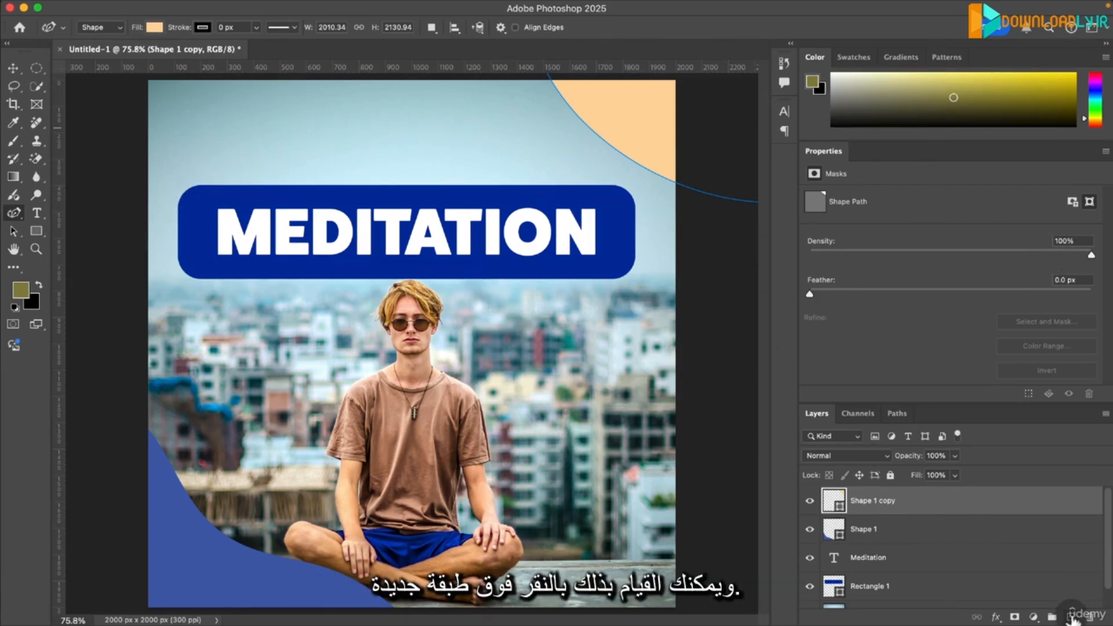
- On a new layer, draw a closed curved shape about 1226 × 677 px over the canvas's upper-left corner and fill it light pink
{"action": "left_click", "coordinate": [1072, 618]}
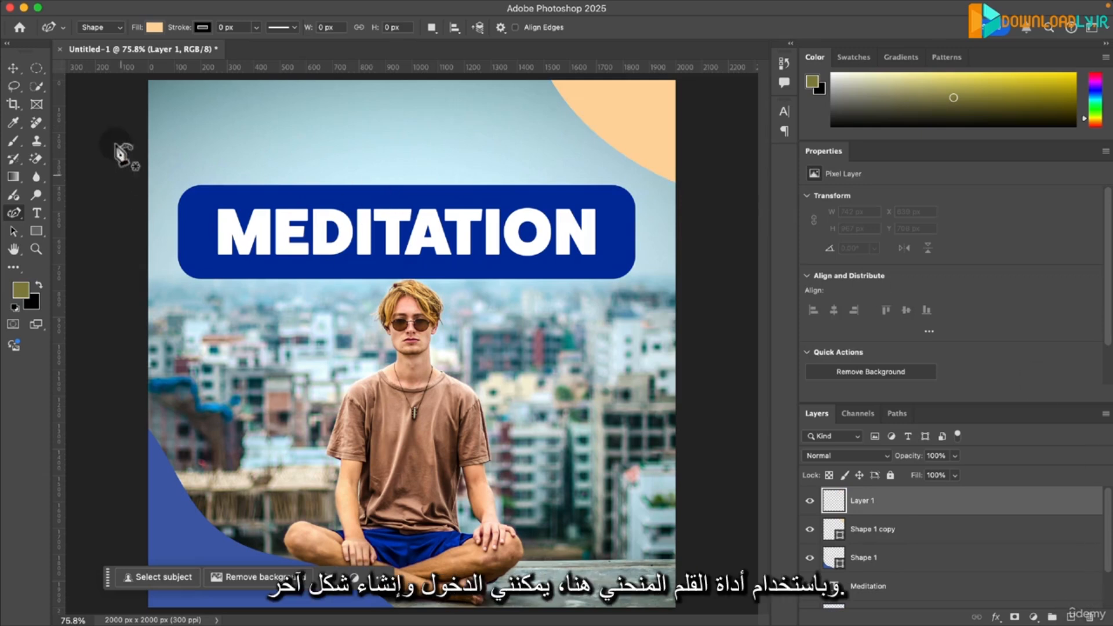
{"action": "left_click", "coordinate": [125, 243]}
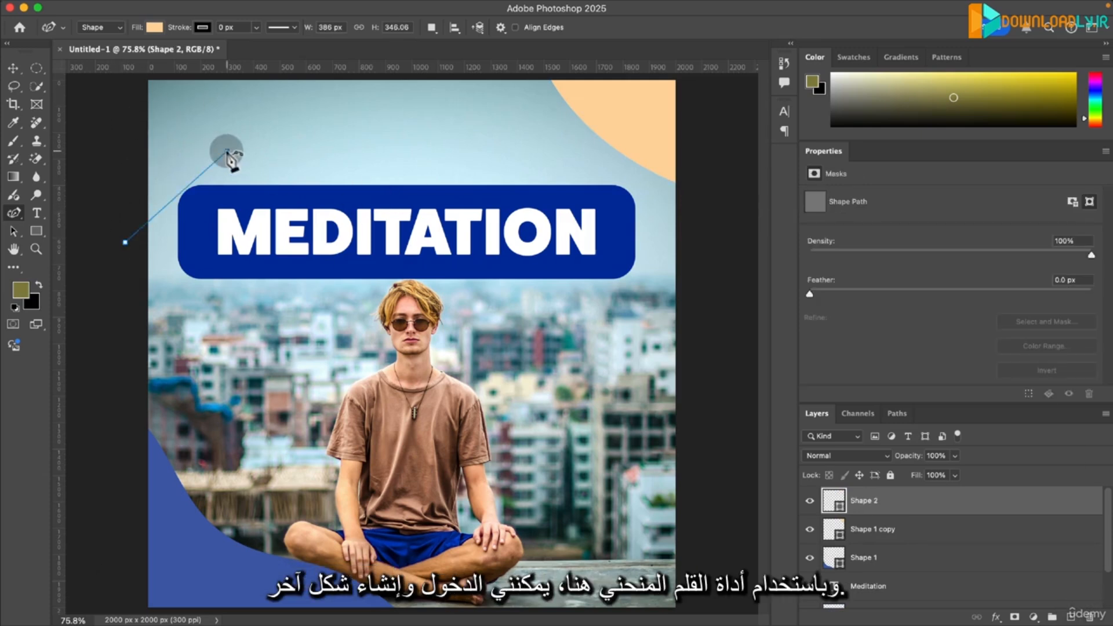
{"action": "left_click", "coordinate": [339, 145]}
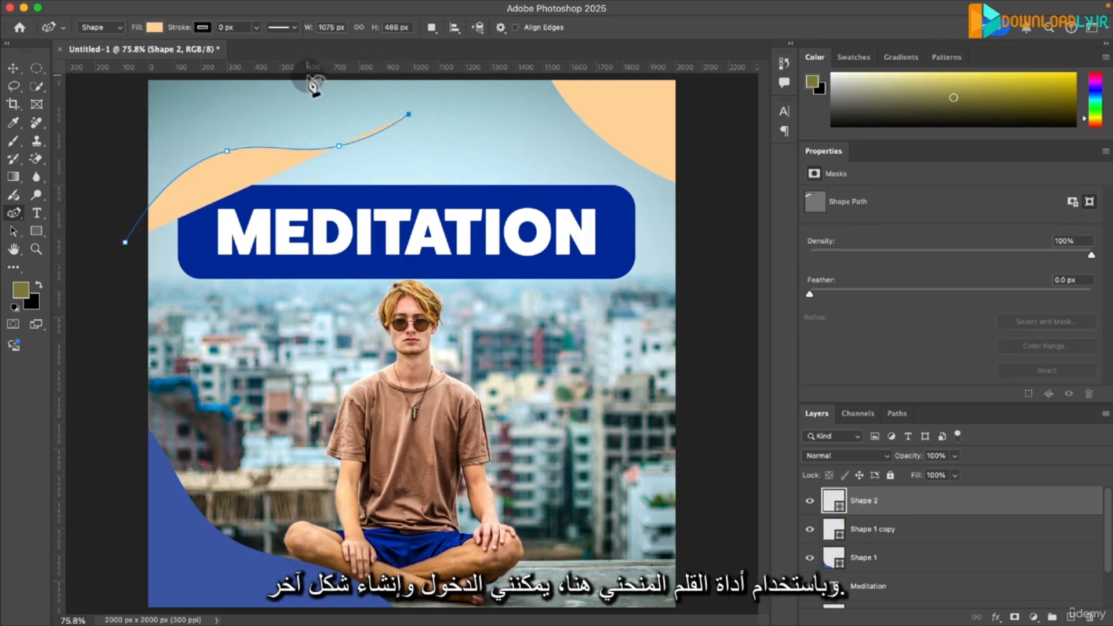
{"action": "left_click", "coordinate": [308, 76]}
{"action": "left_click", "coordinate": [123, 82]}
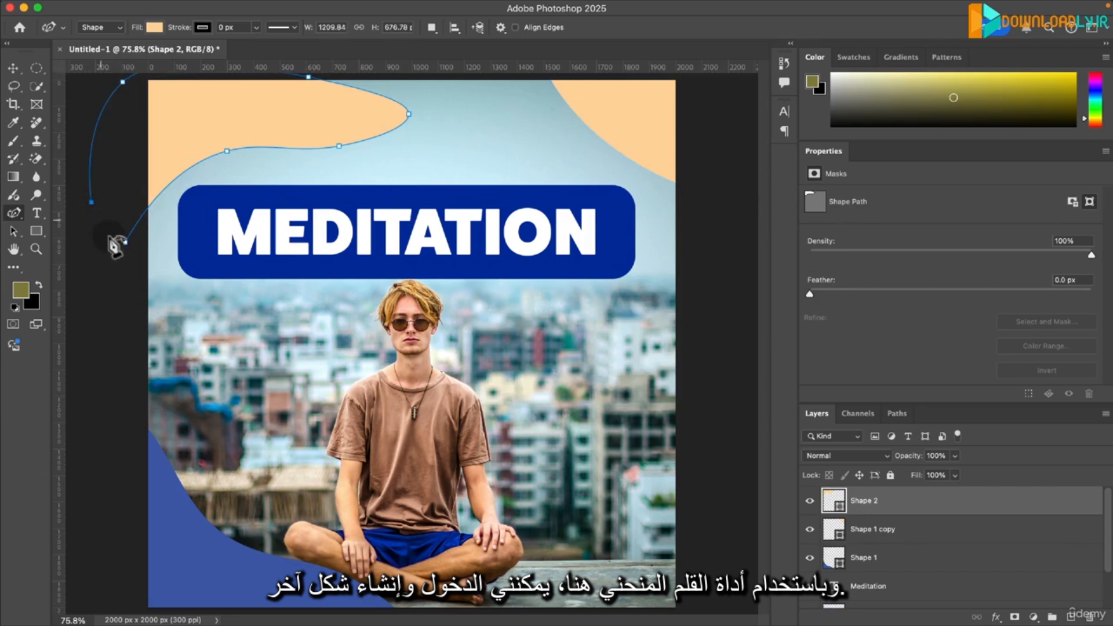
{"action": "left_click", "coordinate": [125, 243]}
{"action": "left_click", "coordinate": [154, 27]}
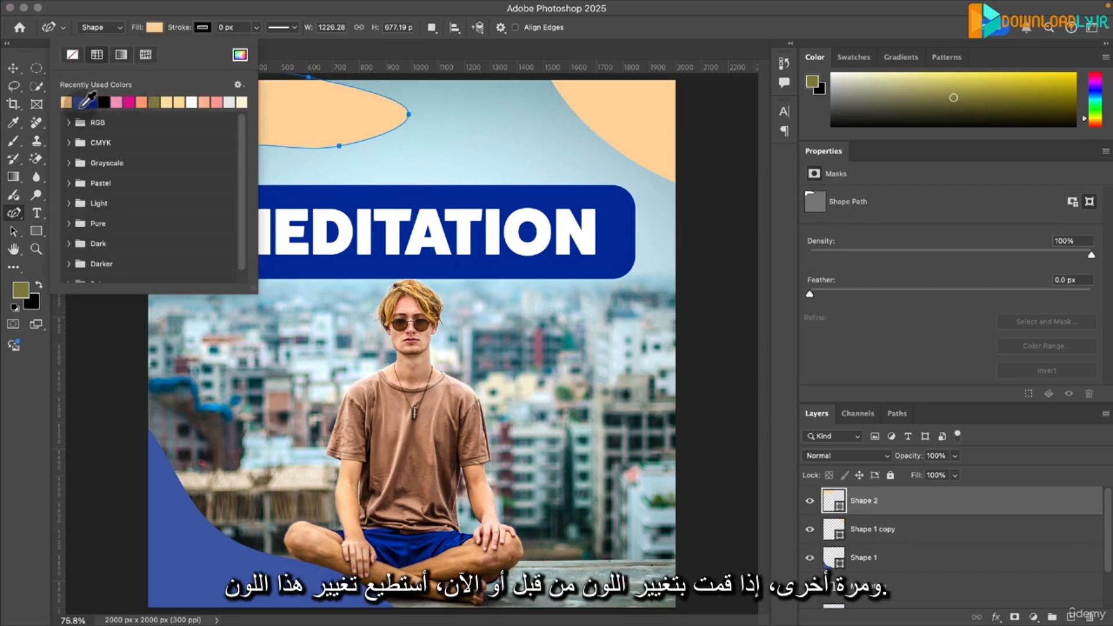
{"action": "left_click", "coordinate": [120, 103]}
- Enlarge the pink shape to about 1702 × 1078 px and position it over the left part of the title
{"action": "left_click", "coordinate": [14, 68]}
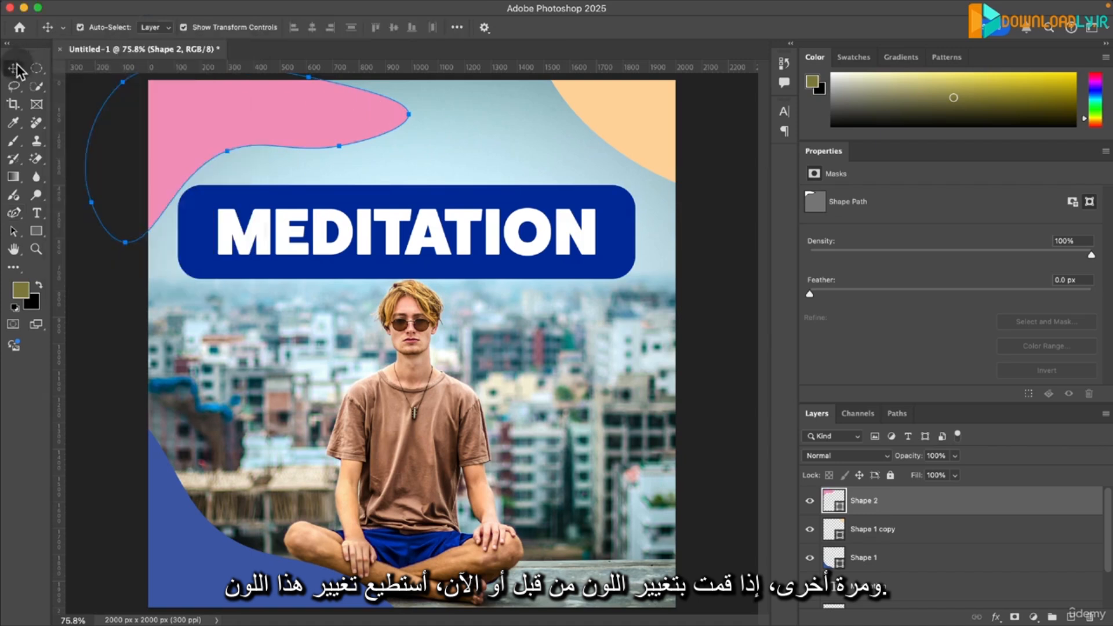
{"action": "left_click_drag", "start_coordinate": [336, 114], "coordinate": [331, 59]}
{"action": "key", "text": "super+z"}
{"action": "left_click_drag", "start_coordinate": [408, 153], "coordinate": [559, 157]}
{"action": "left_click_drag", "start_coordinate": [580, 157], "coordinate": [574, 105]}
{"action": "left_click_drag", "start_coordinate": [203, 153], "coordinate": [311, 210]}
{"action": "left_click", "coordinate": [736, 225]}
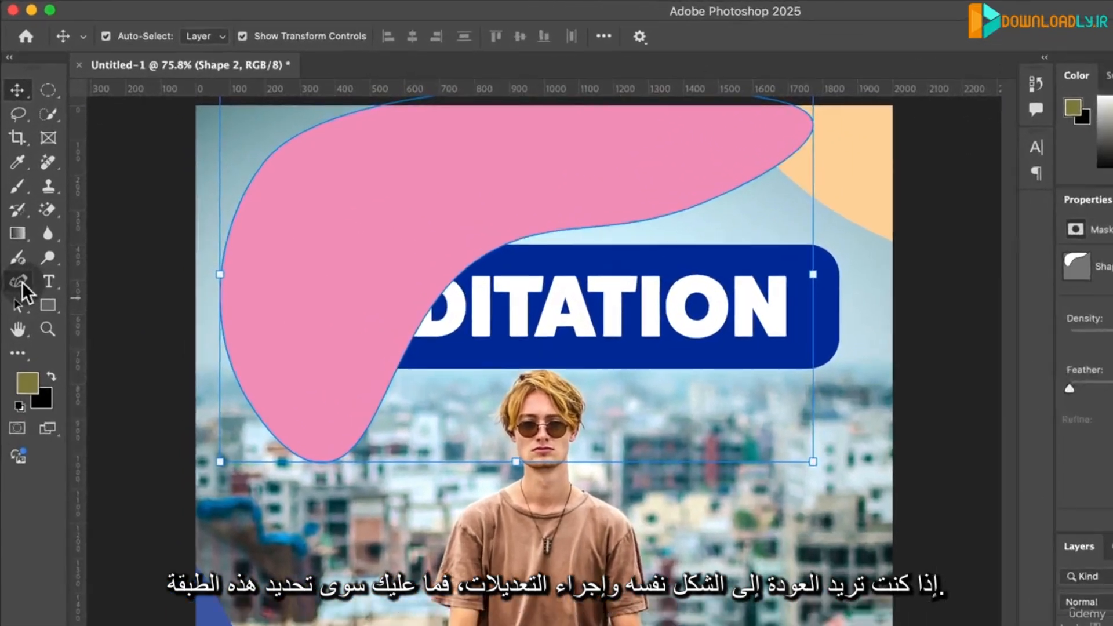
{"action": "left_click_drag", "start_coordinate": [351, 255], "coordinate": [277, 257]}
- Reshape the pink shape's upper-left outline with the Curvature Pen tool by adding an anchor point and moving the anchors there
{"action": "left_click", "coordinate": [20, 313]}
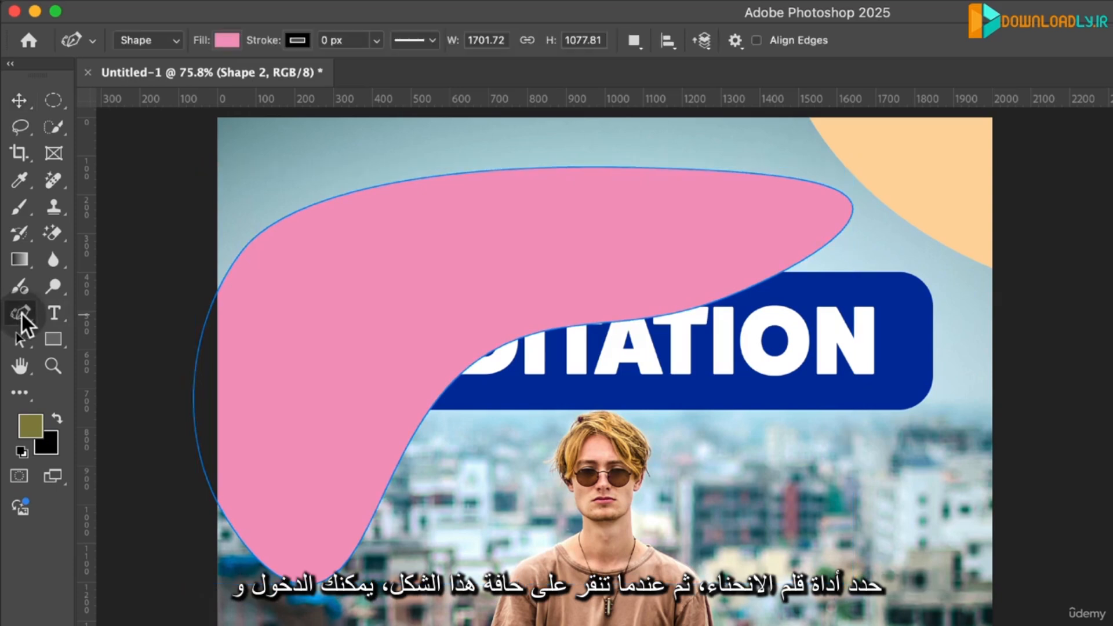
{"action": "left_click", "coordinate": [277, 222]}
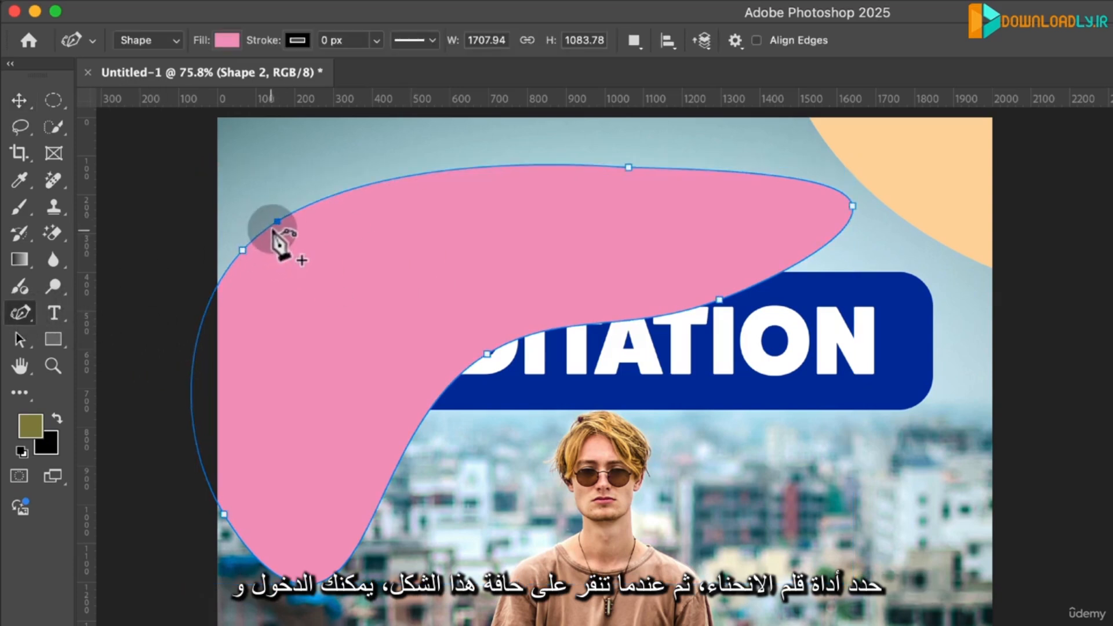
{"action": "left_click", "coordinate": [250, 243]}
{"action": "left_click_drag", "start_coordinate": [241, 249], "coordinate": [257, 268]}
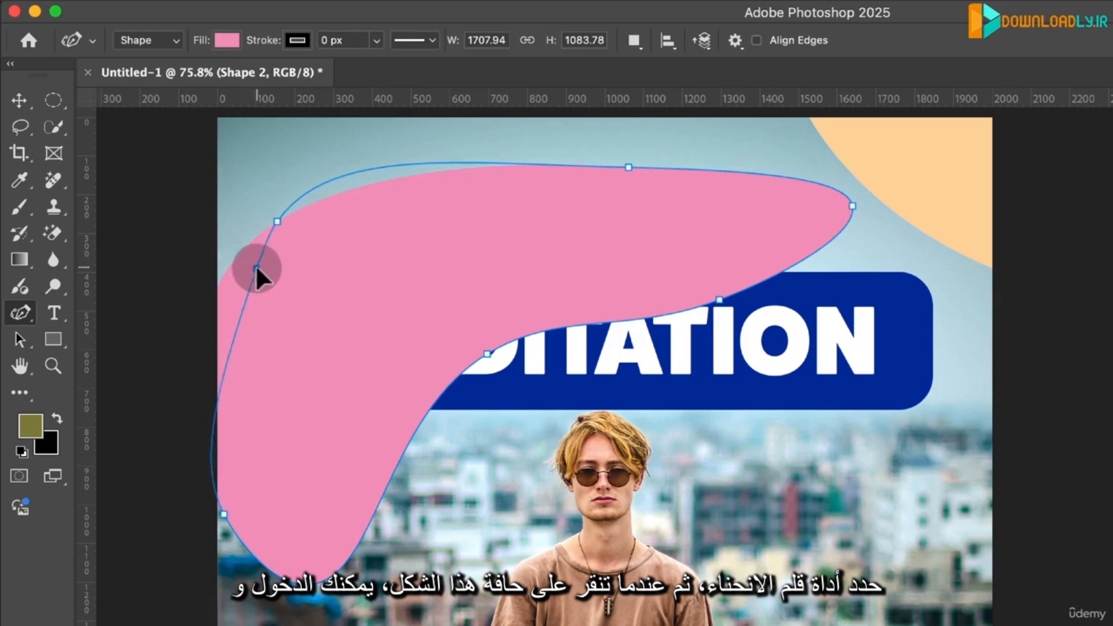
{"action": "left_click", "coordinate": [230, 318]}
{"action": "left_click_drag", "start_coordinate": [278, 222], "coordinate": [426, 184]}
{"action": "left_click", "coordinate": [622, 165]}
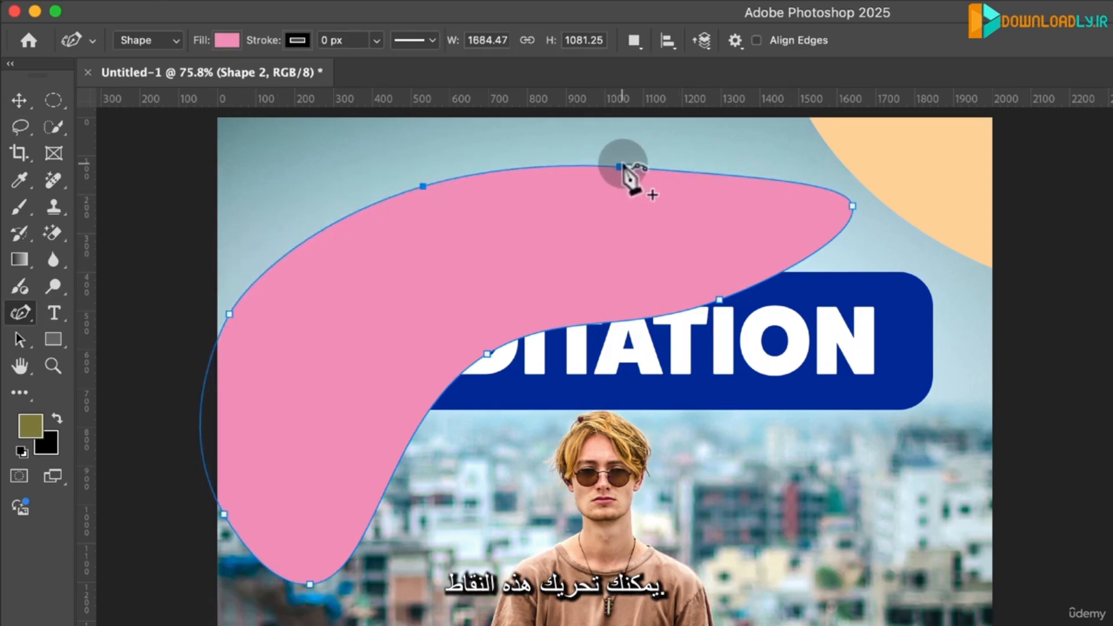
- Reshape the pink shape with the Curvature Pen tool: raise its top anchor, delete the lower-right anchor and pull the right tip inward
{"action": "left_click_drag", "start_coordinate": [628, 168], "coordinate": [619, 136]}
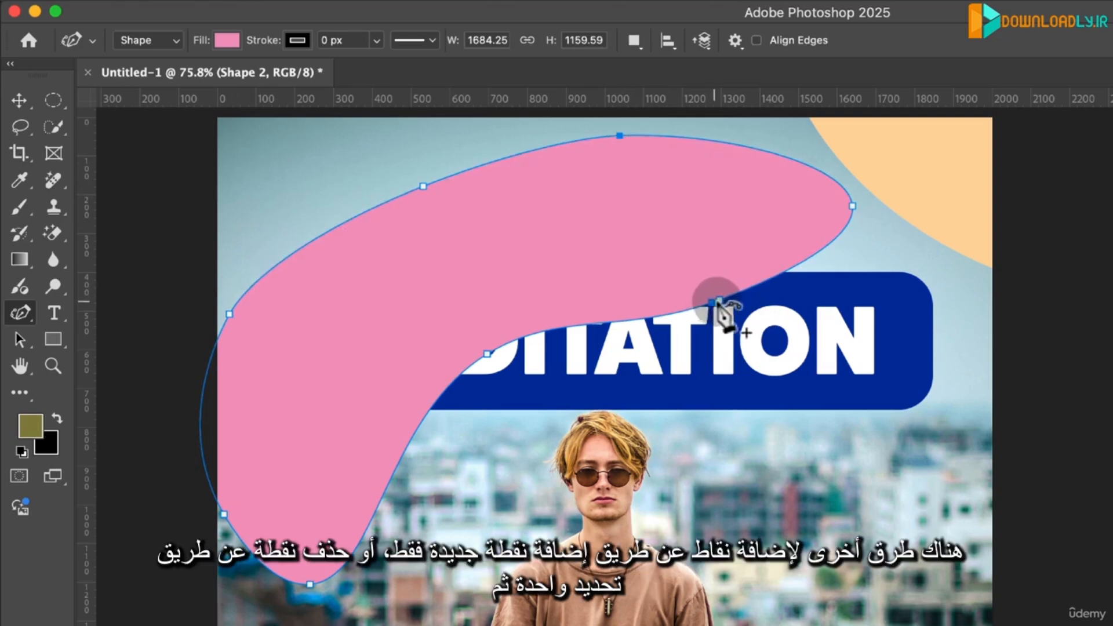
{"action": "left_click_drag", "start_coordinate": [713, 293], "coordinate": [734, 332]}
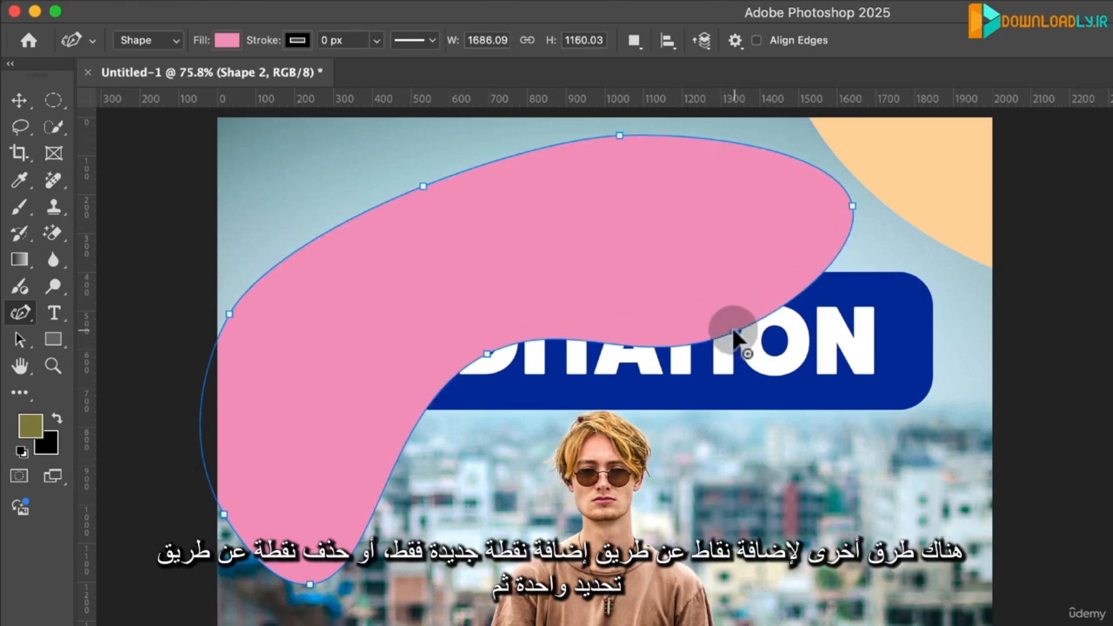
{"action": "mouse_move", "coordinate": [629, 348]}
{"action": "left_mouse_down"}
{"action": "mouse_move", "coordinate": [566, 377]}
{"action": "mouse_move", "coordinate": [639, 356]}
{"action": "mouse_move", "coordinate": [629, 348]}
{"action": "left_mouse_up"}
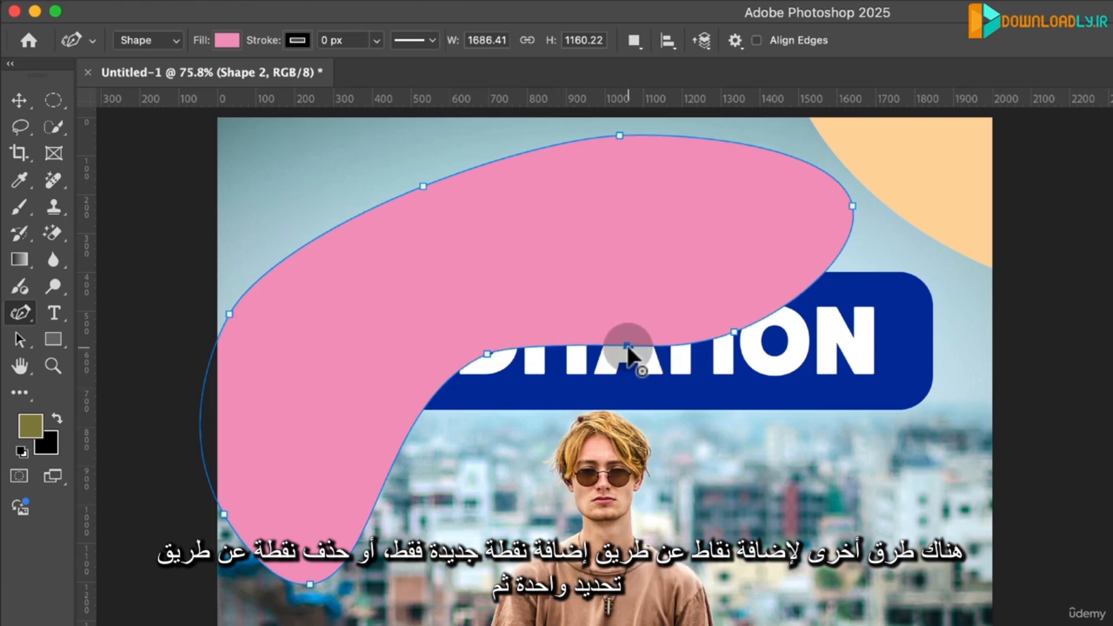
{"action": "key", "text": "BackSpace"}
{"action": "left_click", "coordinate": [734, 333]}
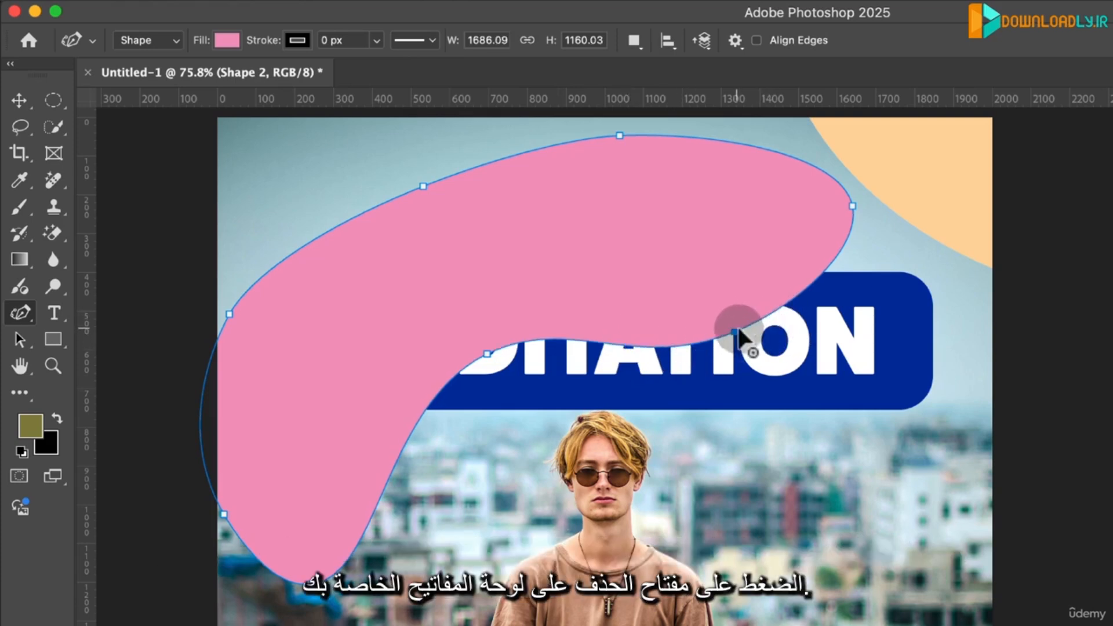
{"action": "key", "text": "BackSpace"}
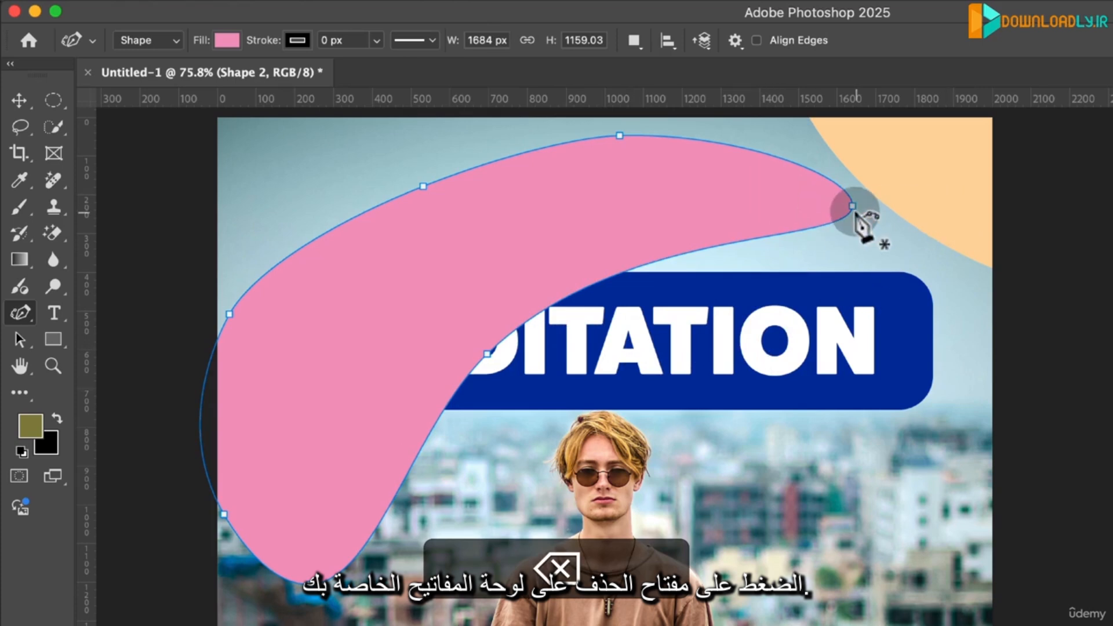
{"action": "left_click_drag", "start_coordinate": [852, 205], "coordinate": [735, 204]}
- Move the pink shape up into the canvas's upper-left corner, clear of the title, and deselect it
{"action": "left_click", "coordinate": [19, 102]}
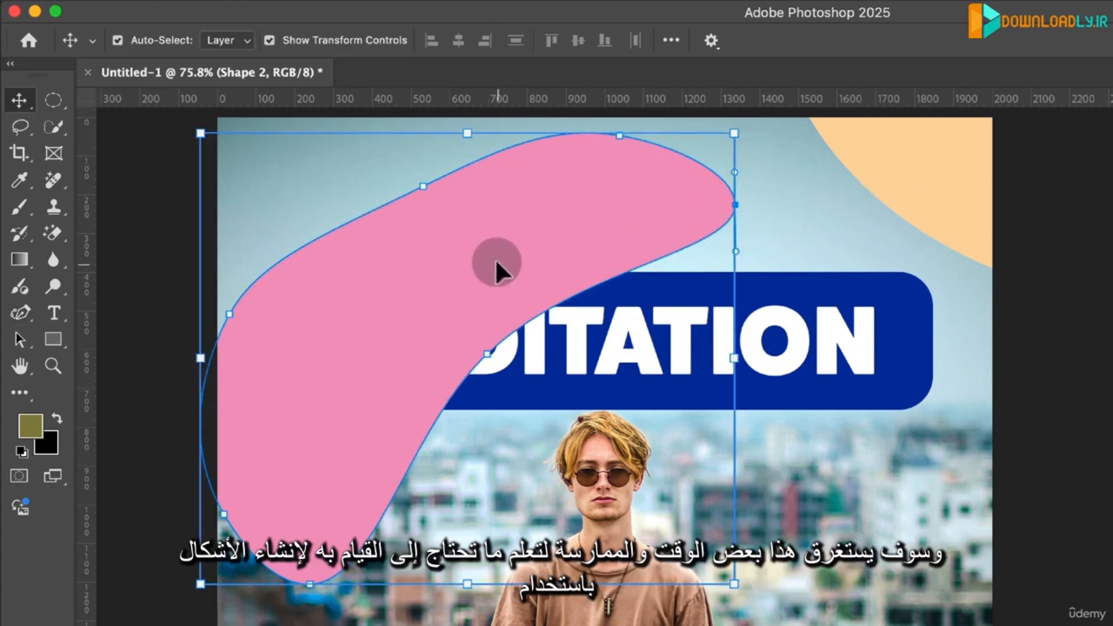
{"action": "left_click_drag", "start_coordinate": [495, 261], "coordinate": [249, 128]}
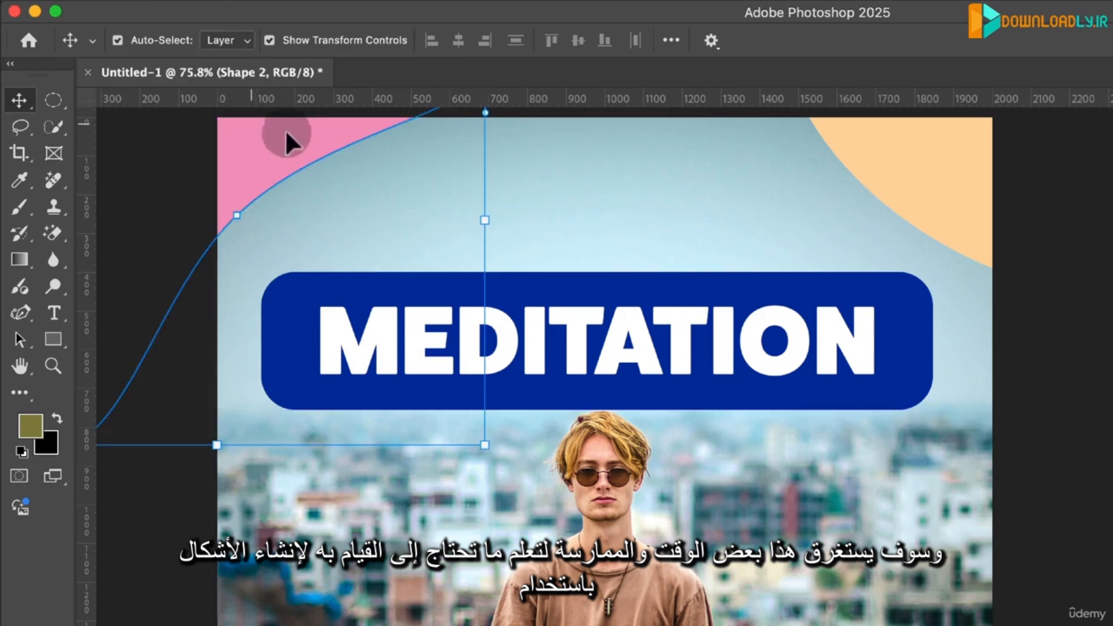
{"action": "left_click", "coordinate": [1038, 301]}
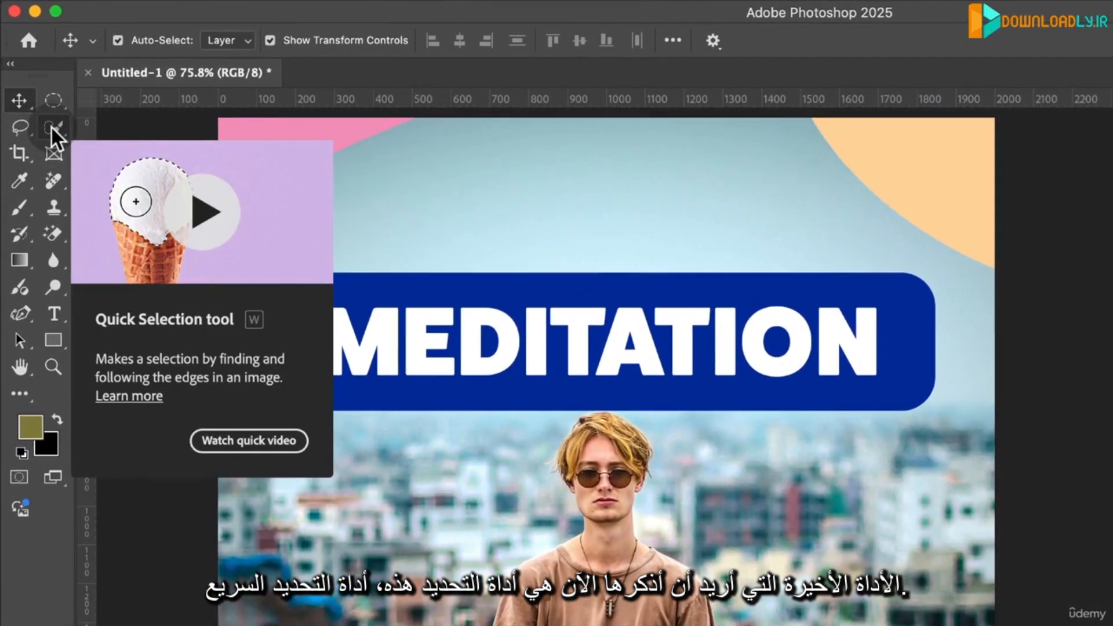
- Switch to the Quick Selection tool and hide every layer above the Meditating 2 photo
{"action": "left_click", "coordinate": [51, 128]}
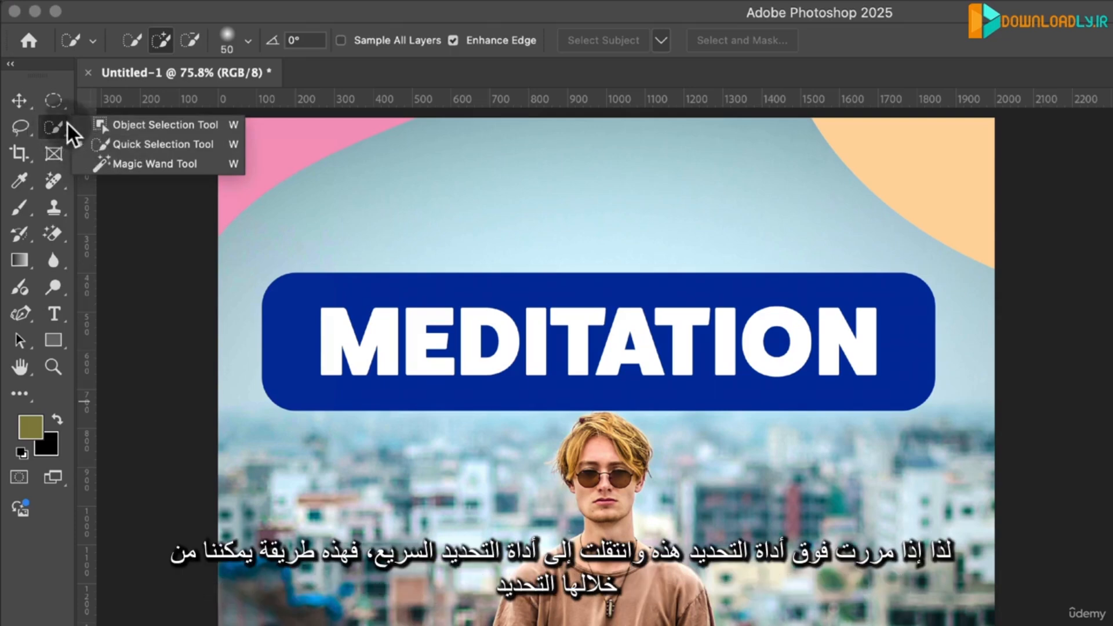
{"action": "left_click", "coordinate": [115, 145]}
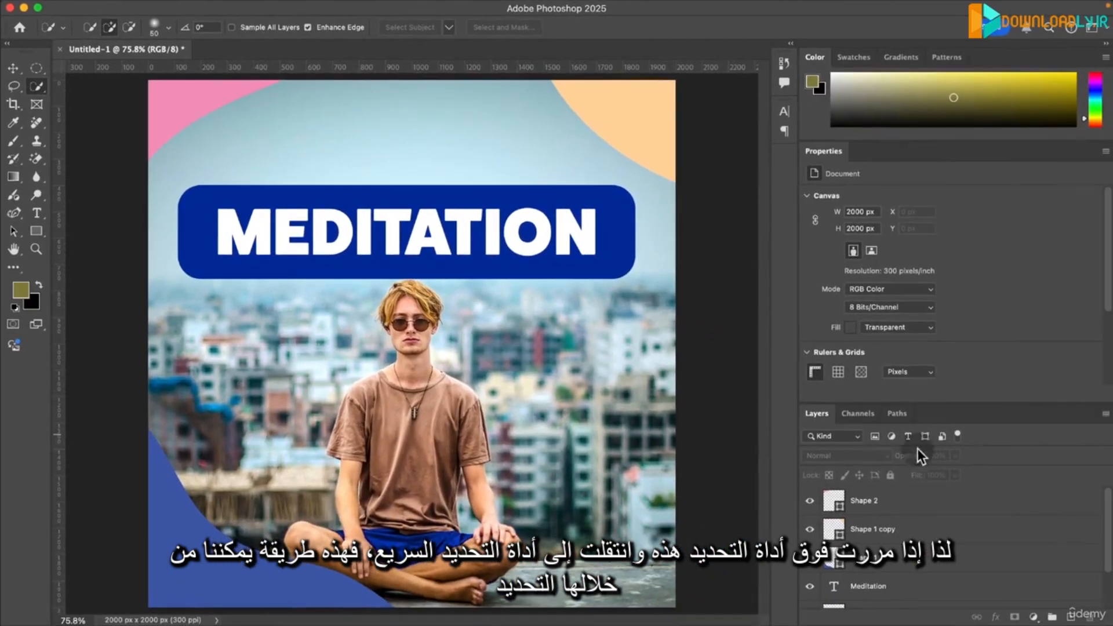
{"action": "left_click", "coordinate": [810, 500]}
{"action": "left_click", "coordinate": [811, 534]}
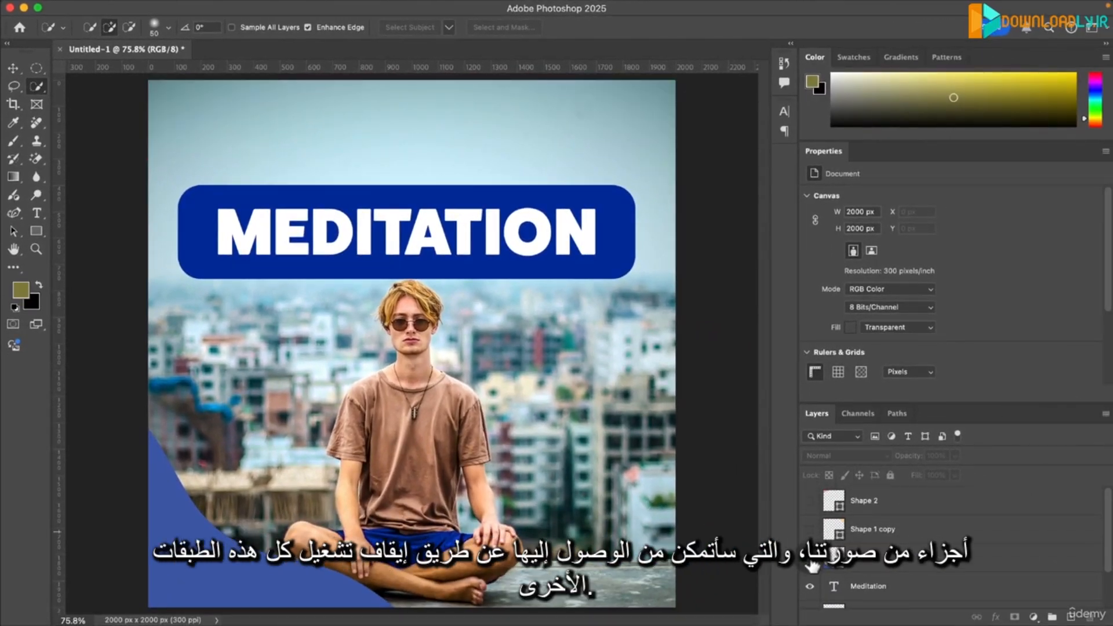
{"action": "left_click", "coordinate": [812, 559]}
{"action": "left_click", "coordinate": [811, 586]}
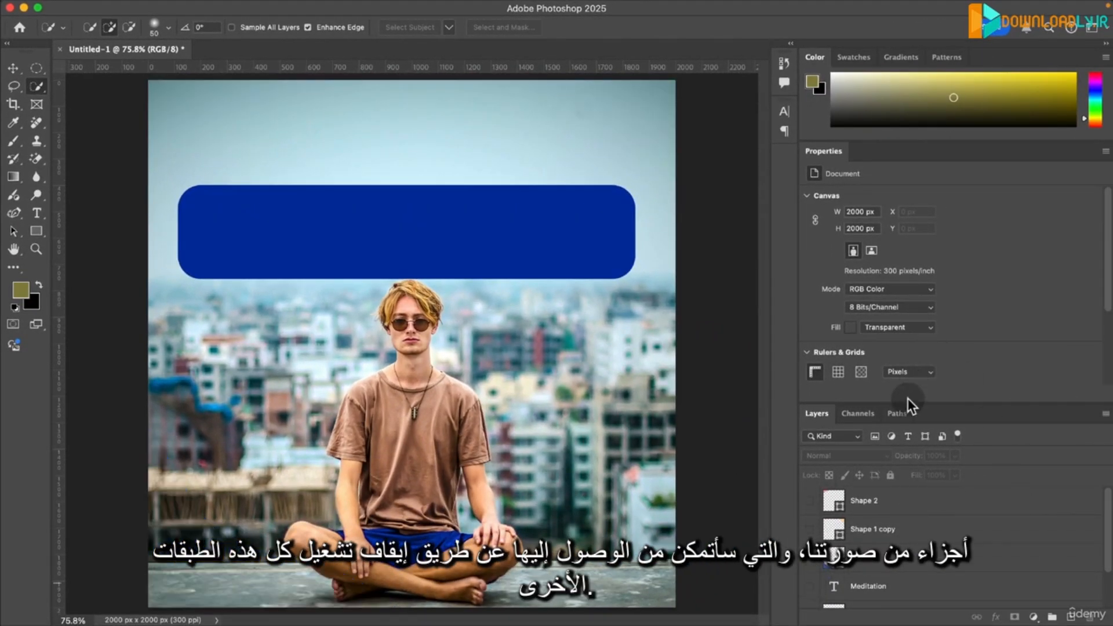
{"action": "left_click_drag", "start_coordinate": [908, 403], "coordinate": [918, 284]}
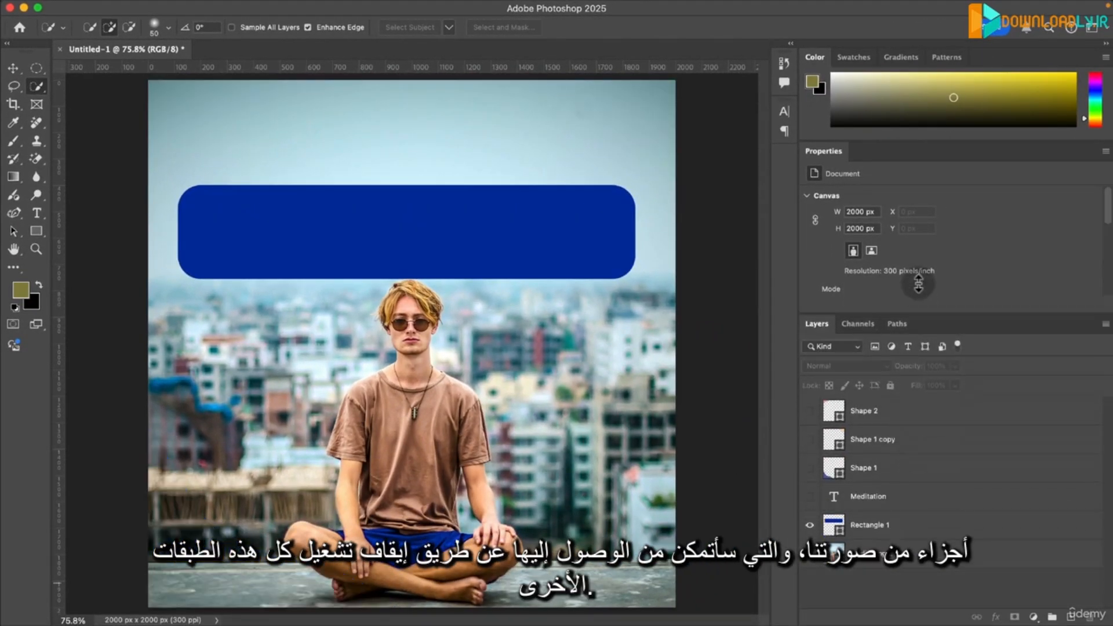
{"action": "left_click", "coordinate": [812, 526]}
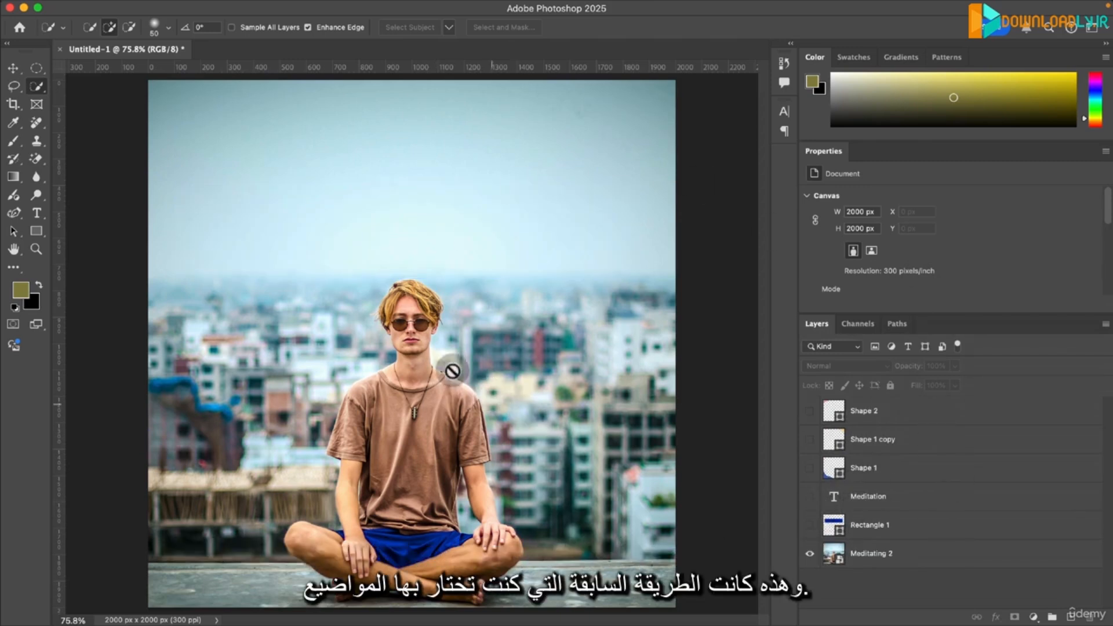
- On the Meditating 2 layer, select the man's head, T-shirt and shorts with the Quick Selection tool
{"action": "left_click", "coordinate": [878, 557]}
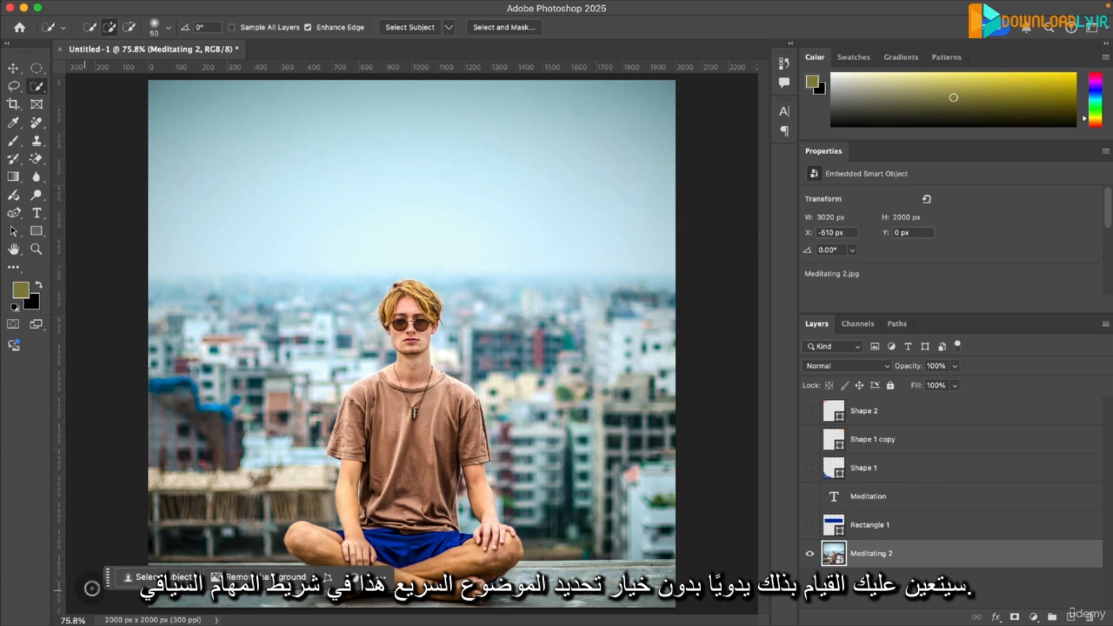
{"action": "left_click_drag", "start_coordinate": [108, 578], "coordinate": [75, 595]}
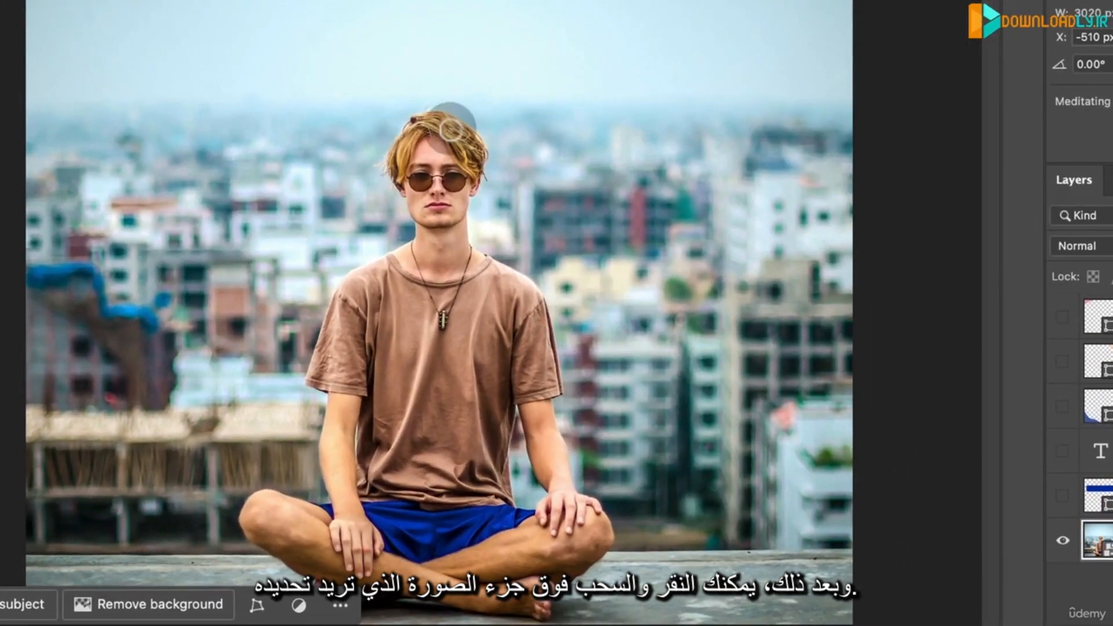
{"action": "mouse_move", "coordinate": [475, 153]}
{"action": "left_mouse_down"}
{"action": "mouse_move", "coordinate": [470, 255]}
{"action": "mouse_move", "coordinate": [441, 283]}
{"action": "mouse_move", "coordinate": [399, 169]}
{"action": "left_mouse_up"}
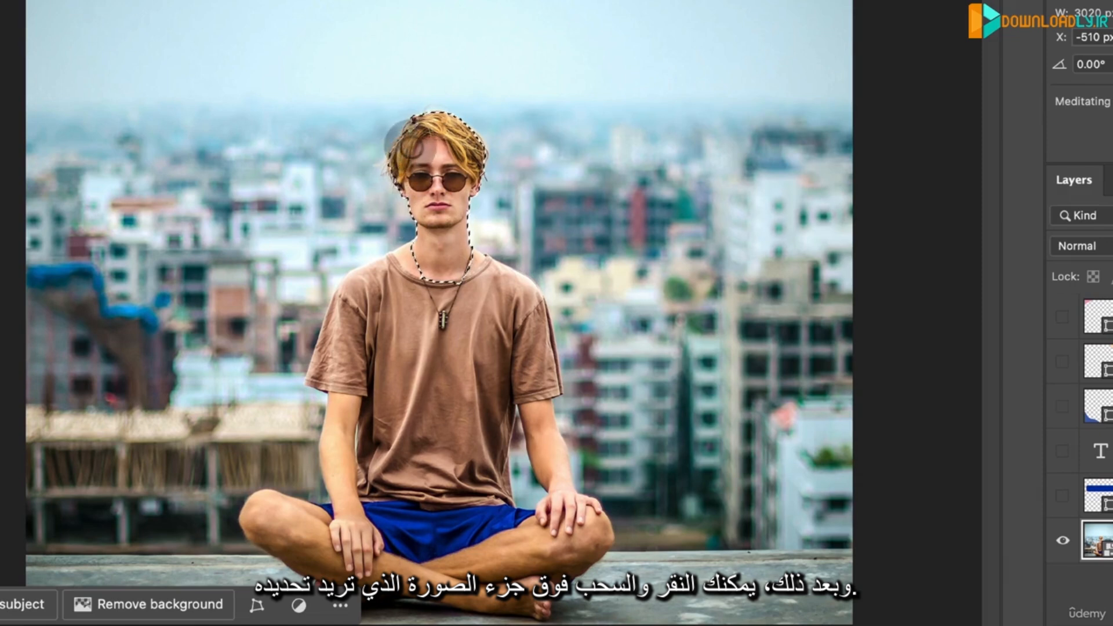
{"action": "mouse_move", "coordinate": [462, 255]}
{"action": "left_mouse_down"}
{"action": "mouse_move", "coordinate": [407, 264]}
{"action": "mouse_move", "coordinate": [353, 355]}
{"action": "mouse_move", "coordinate": [360, 297]}
{"action": "mouse_move", "coordinate": [381, 291]}
{"action": "mouse_move", "coordinate": [407, 305]}
{"action": "mouse_move", "coordinate": [427, 416]}
{"action": "mouse_move", "coordinate": [445, 426]}
{"action": "mouse_move", "coordinate": [468, 393]}
{"action": "mouse_move", "coordinate": [467, 344]}
{"action": "mouse_move", "coordinate": [486, 349]}
{"action": "mouse_move", "coordinate": [442, 447]}
{"action": "mouse_move", "coordinate": [365, 469]}
{"action": "mouse_move", "coordinate": [397, 512]}
{"action": "left_mouse_up"}
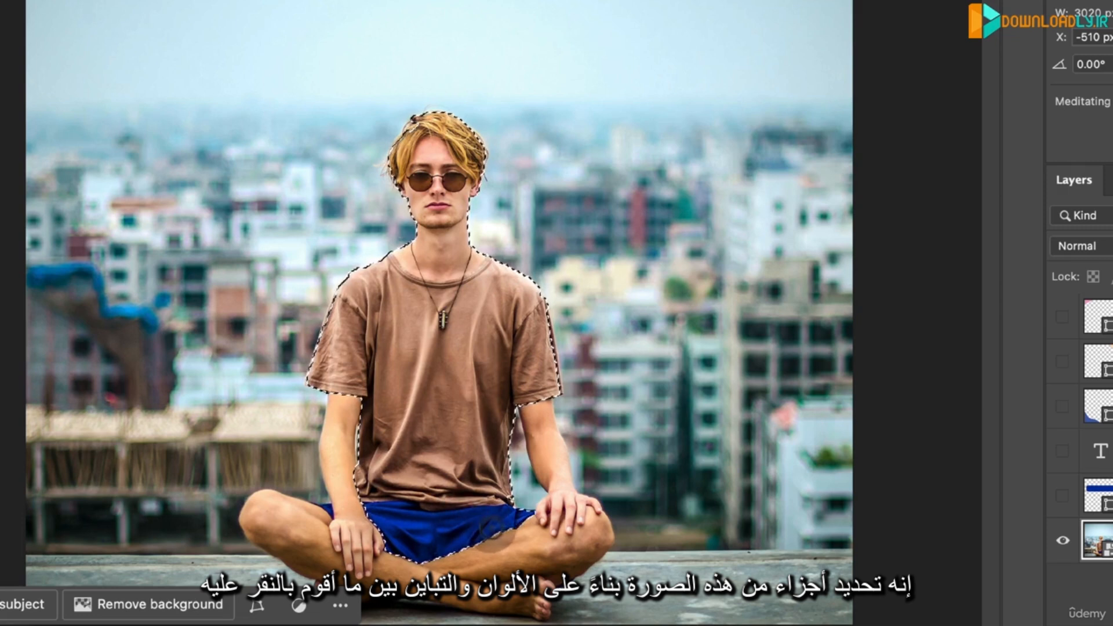
{"action": "left_click_drag", "start_coordinate": [492, 532], "coordinate": [491, 532]}
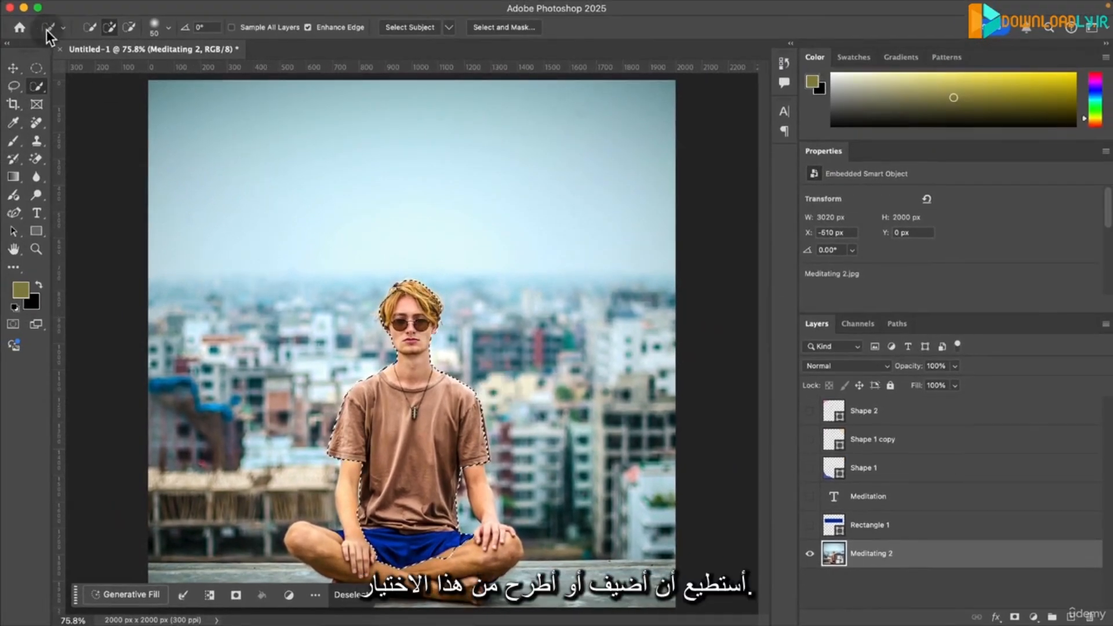
- Subtract the man's head, neck and shorts from the selection, leaving only the T-shirt selected
{"action": "left_click", "coordinate": [128, 27]}
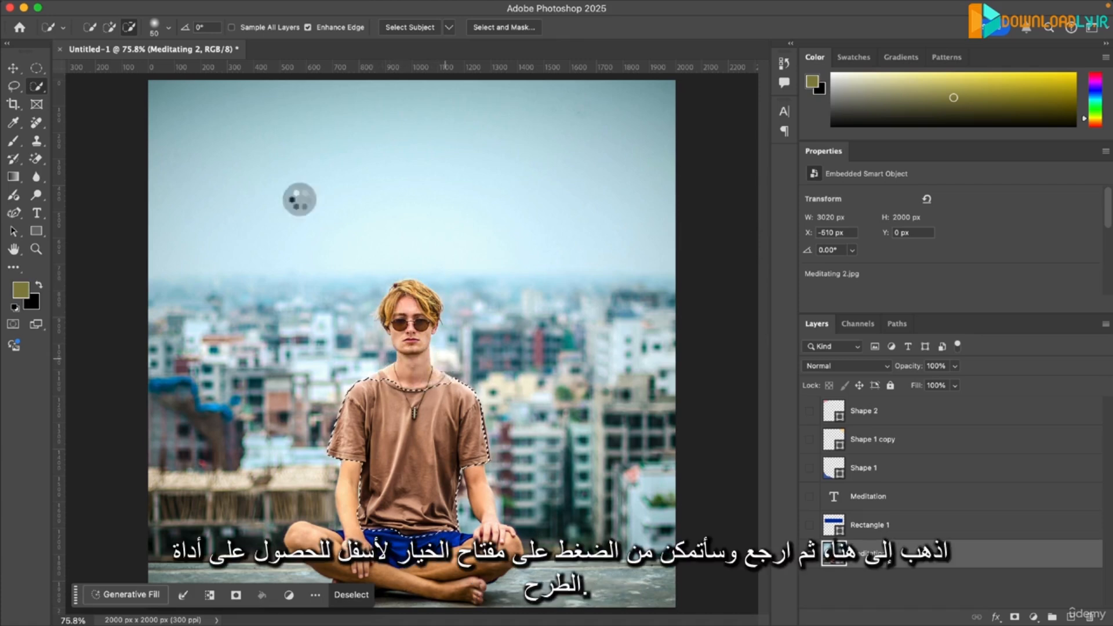
{"action": "left_click", "coordinate": [109, 27]}
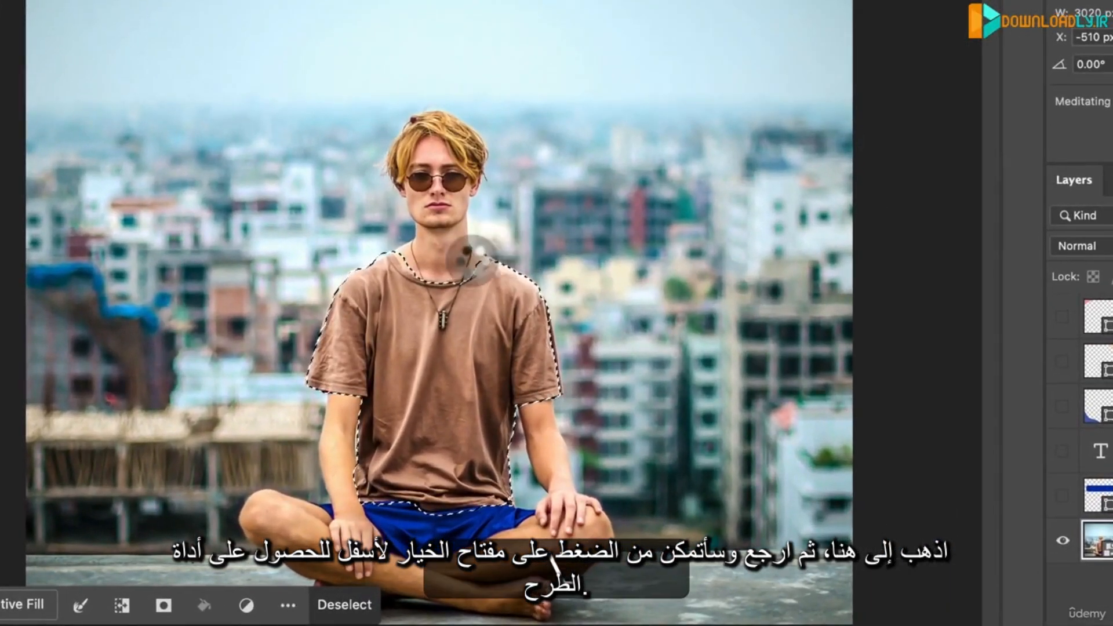
{"action": "key", "text": "alt"}
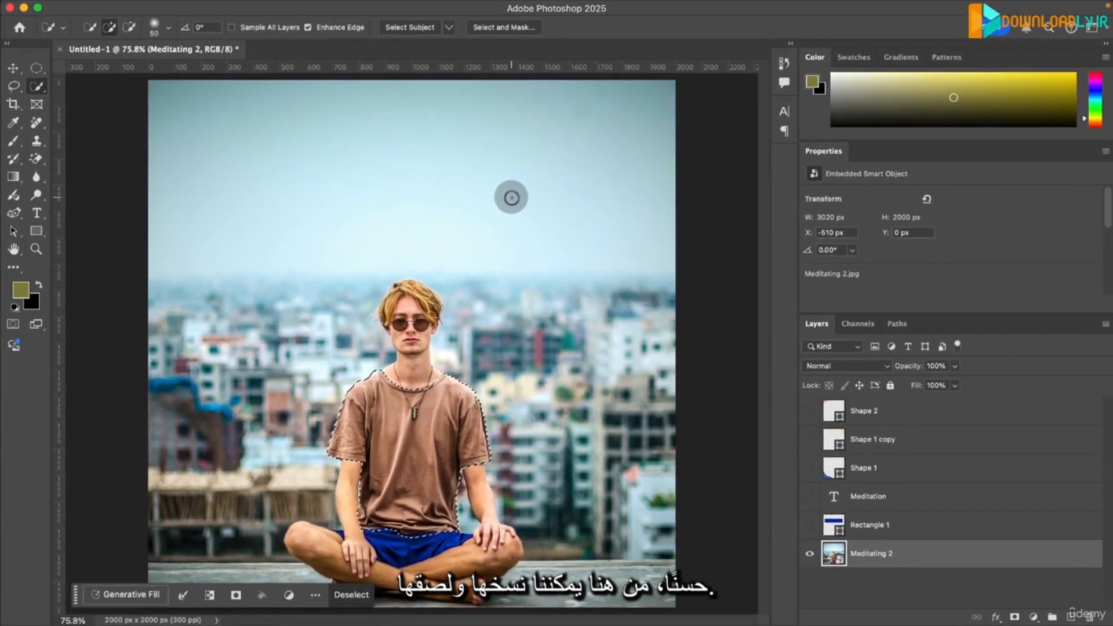
- Try copying the selected T-shirt onto its own layer with the Meditating 2 photo hidden, and undo both changes
{"action": "key", "text": "super+c"}
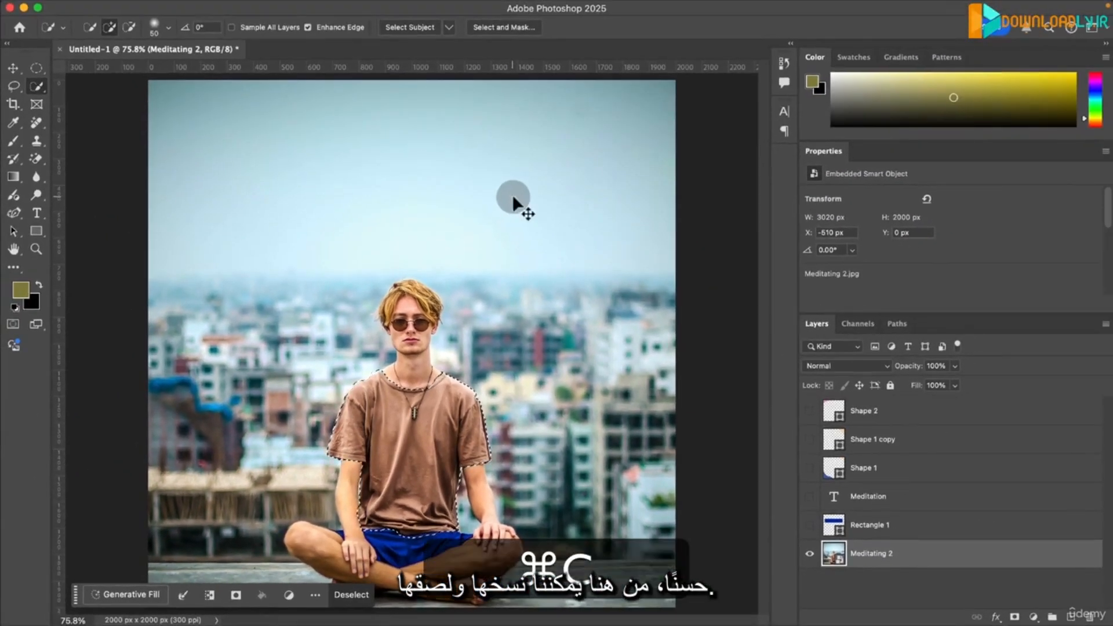
{"action": "key", "text": "super+v"}
{"action": "left_click", "coordinate": [810, 583]}
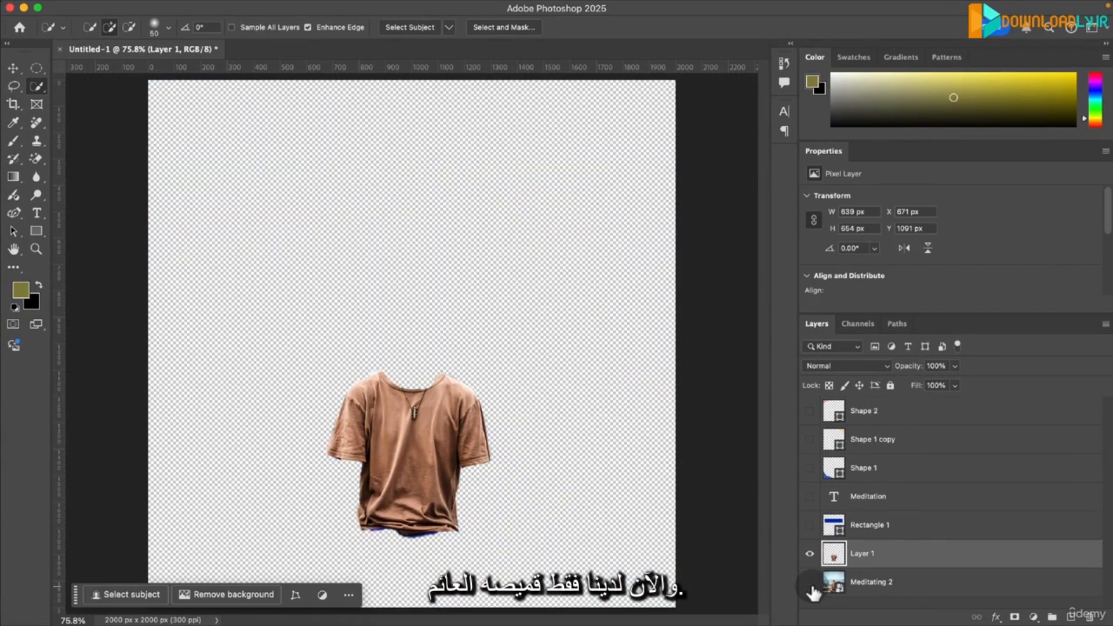
{"action": "key", "text": "super+z"}
{"action": "key", "text": "super+z"}
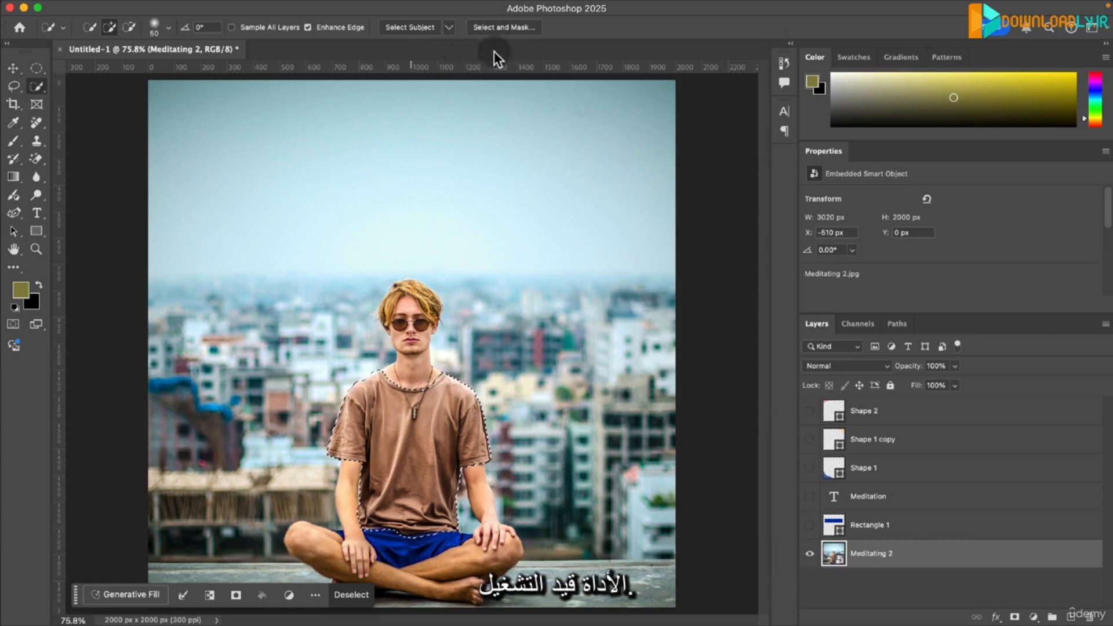
- Refine the T-shirt selection in Select and Mask with Radius 5 px, Smart Radius on, Smooth 12, Feather 0.9 px and Shift Edge +2%
{"action": "left_click", "coordinate": [522, 26]}
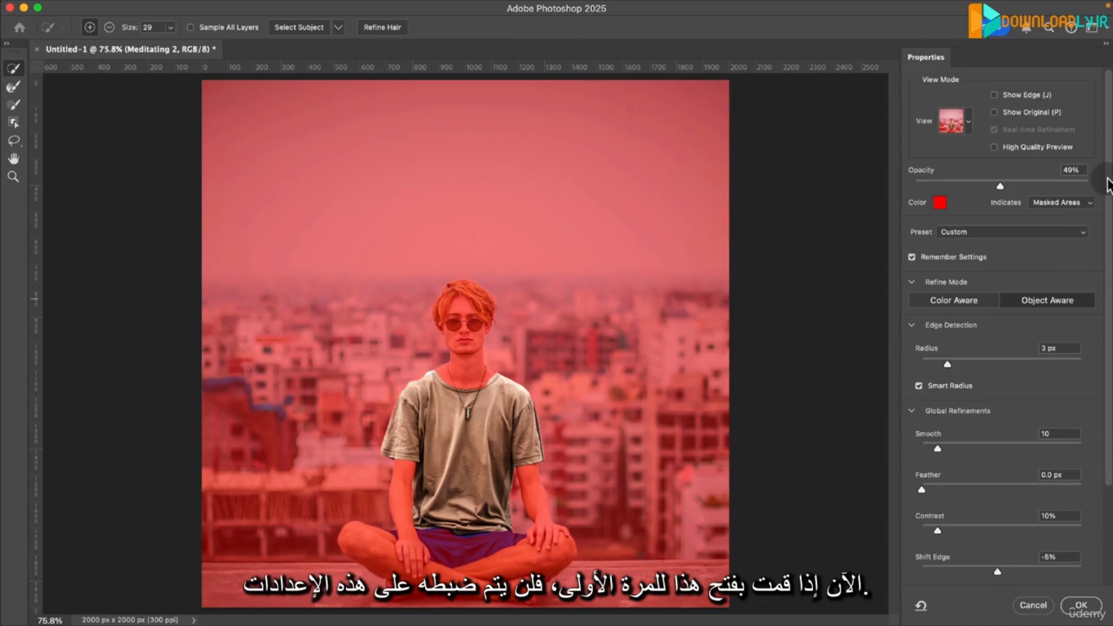
{"action": "left_click_drag", "start_coordinate": [1111, 226], "coordinate": [1111, 326]}
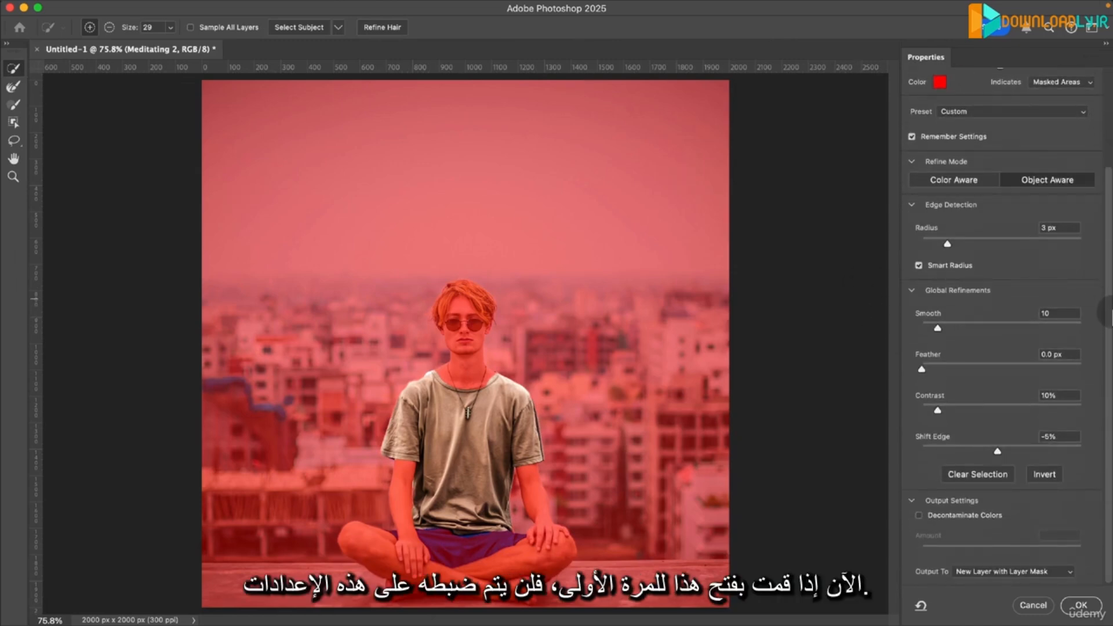
{"action": "left_click_drag", "start_coordinate": [1111, 283], "coordinate": [1110, 241]}
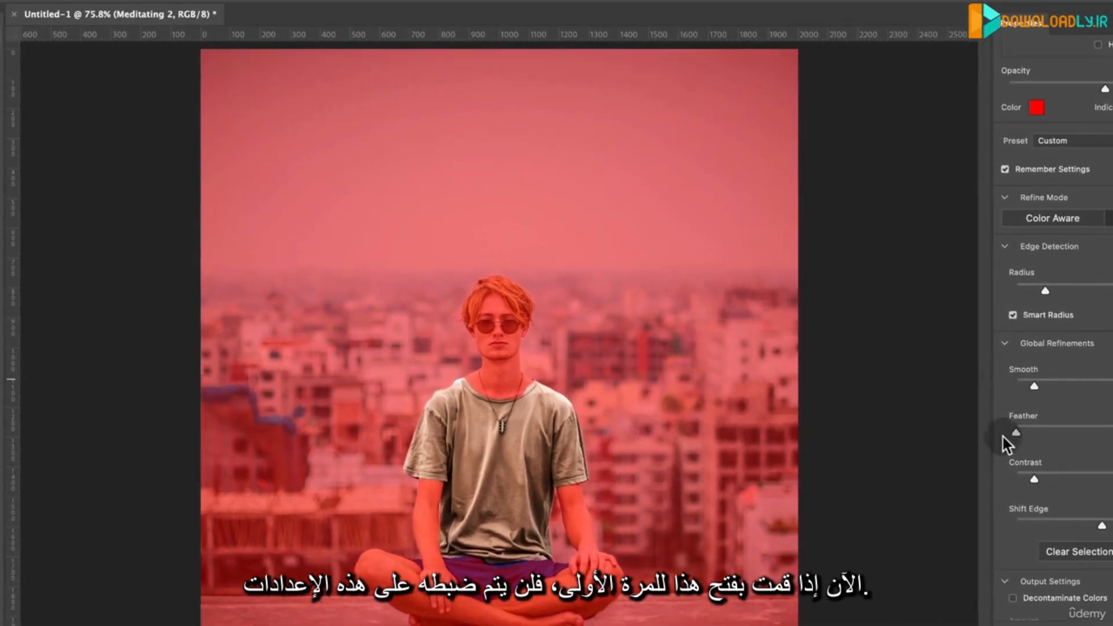
{"action": "scroll", "coordinate": [1055, 327], "scroll_direction": "up", "scroll_amount": 3}
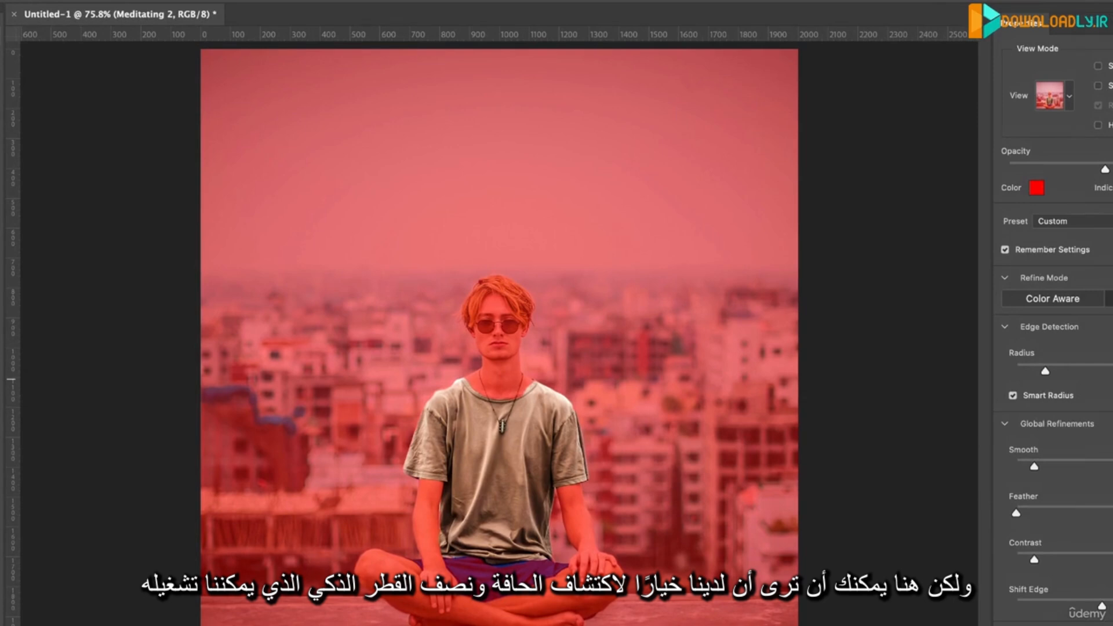
{"action": "scroll", "coordinate": [1055, 327], "scroll_direction": "down", "scroll_amount": 5}
{"action": "left_click_drag", "start_coordinate": [1037, 225], "coordinate": [1056, 235]}
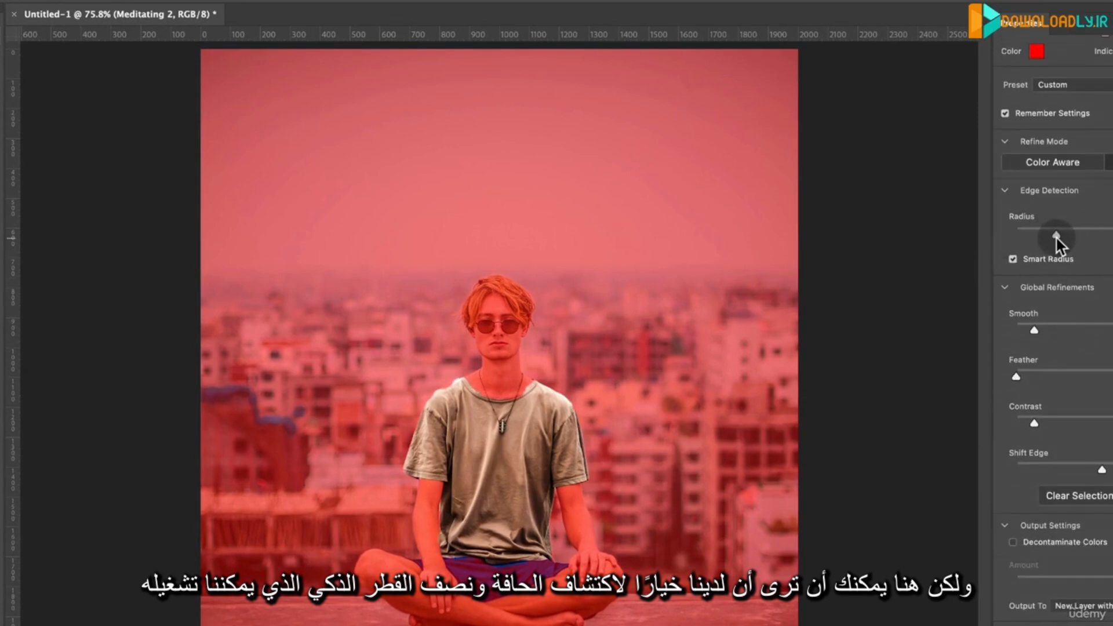
{"action": "left_click", "coordinate": [1012, 261]}
{"action": "left_click_drag", "start_coordinate": [1063, 239], "coordinate": [1063, 232]}
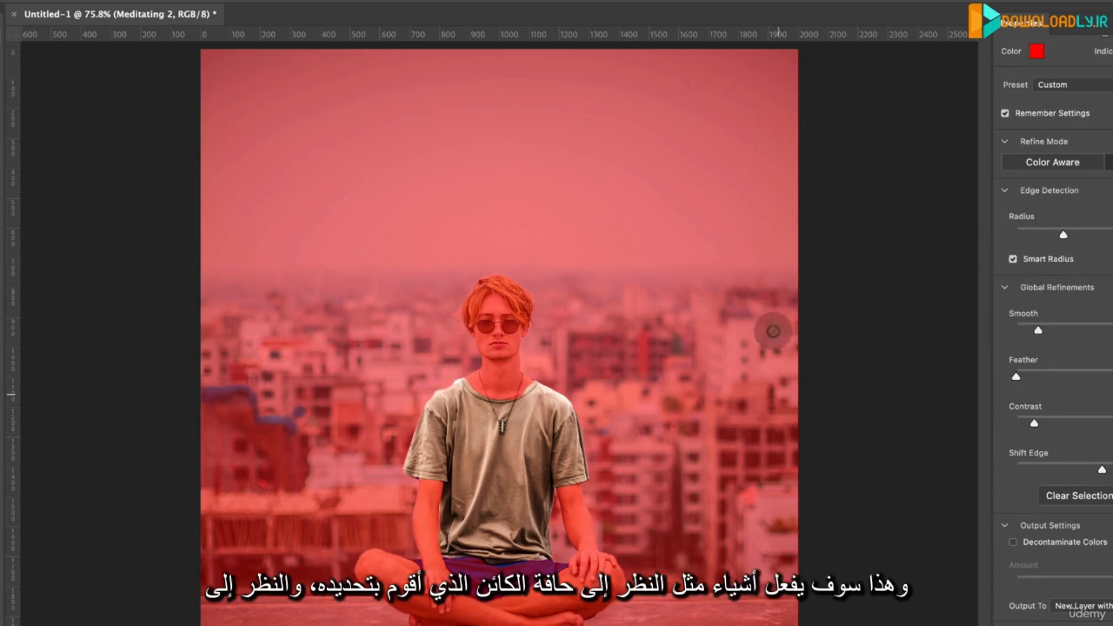
{"action": "left_click_drag", "start_coordinate": [1017, 378], "coordinate": [1025, 378]}
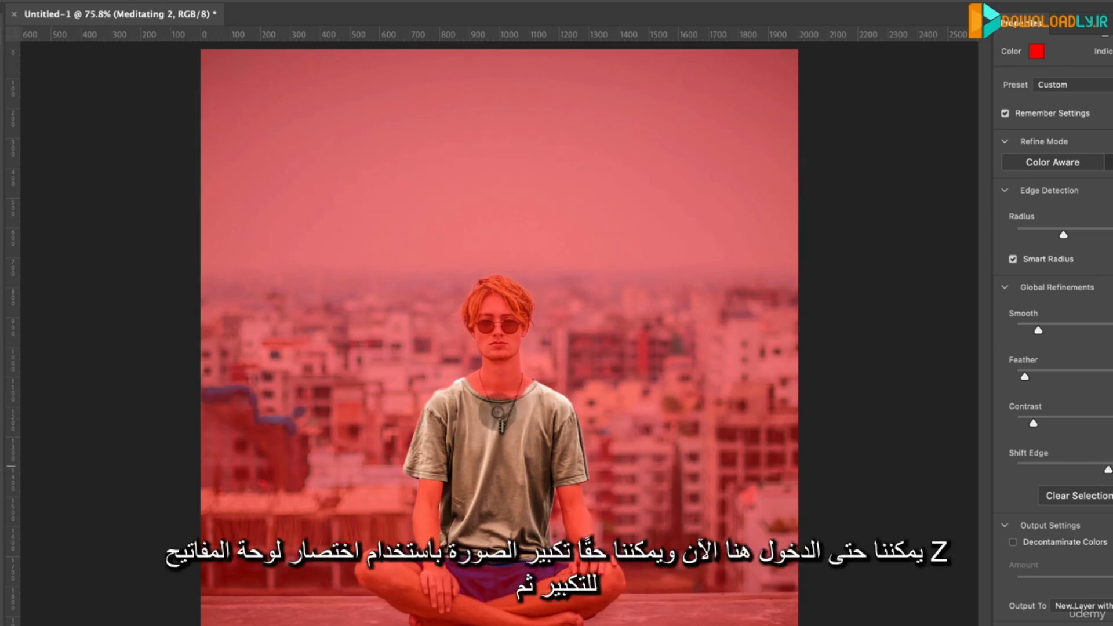
- Brush the T-shirt's collar and shoulder edge into the selection and subtract the background spill beside the shoulder near the collar
{"action": "key", "text": "z"}
{"action": "left_click", "coordinate": [527, 408]}
{"action": "left_click", "coordinate": [521, 400]}
{"action": "left_click", "coordinate": [422, 392]}
{"action": "left_click", "coordinate": [460, 393]}
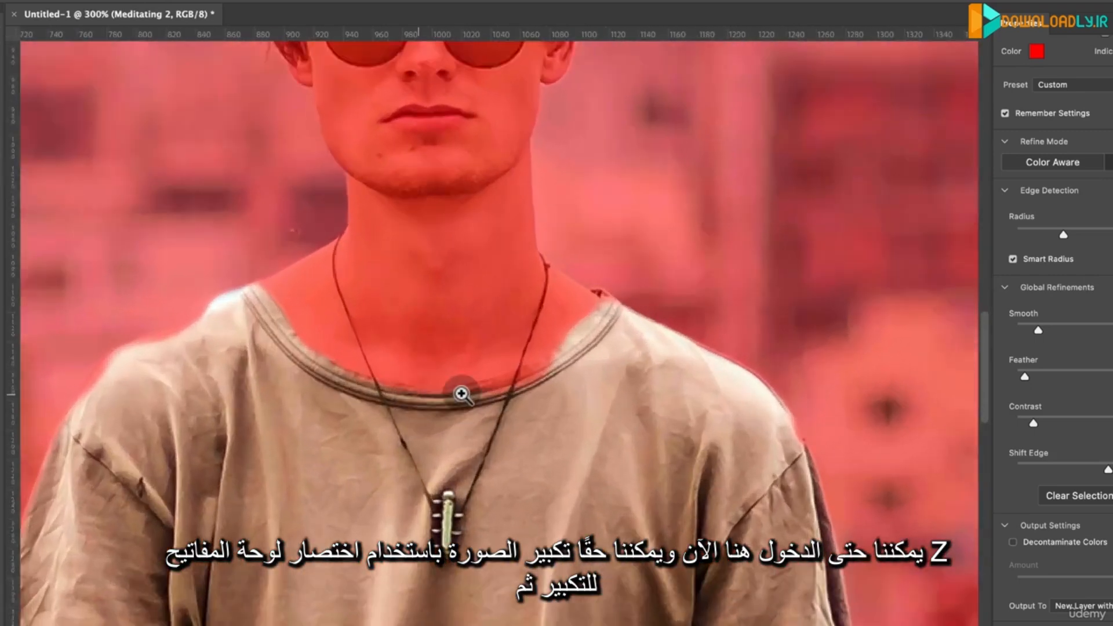
{"action": "left_click", "coordinate": [461, 393]}
{"action": "left_click", "coordinate": [462, 393]}
{"action": "key", "text": "w"}
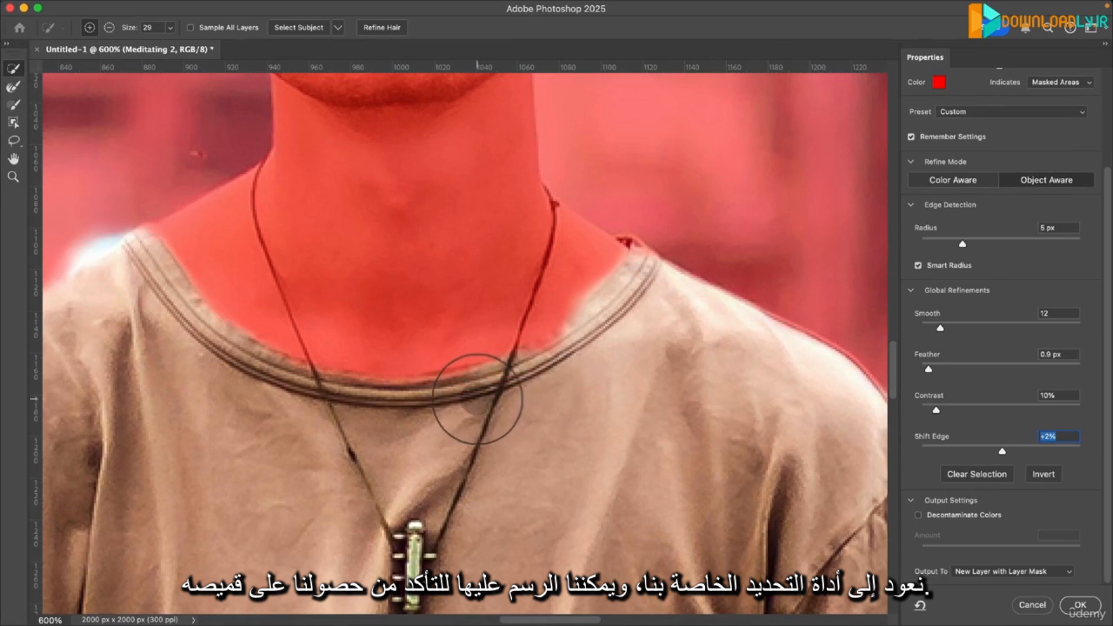
{"action": "mouse_move", "coordinate": [51, 227]}
{"action": "left_mouse_down"}
{"action": "mouse_move", "coordinate": [412, 383]}
{"action": "mouse_move", "coordinate": [633, 354]}
{"action": "mouse_move", "coordinate": [515, 383]}
{"action": "mouse_move", "coordinate": [594, 307]}
{"action": "mouse_move", "coordinate": [569, 238]}
{"action": "mouse_move", "coordinate": [595, 227]}
{"action": "mouse_move", "coordinate": [527, 272]}
{"action": "mouse_move", "coordinate": [622, 315]}
{"action": "mouse_move", "coordinate": [615, 327]}
{"action": "mouse_move", "coordinate": [650, 310]}
{"action": "left_mouse_up"}
{"action": "key", "text": "alt"}
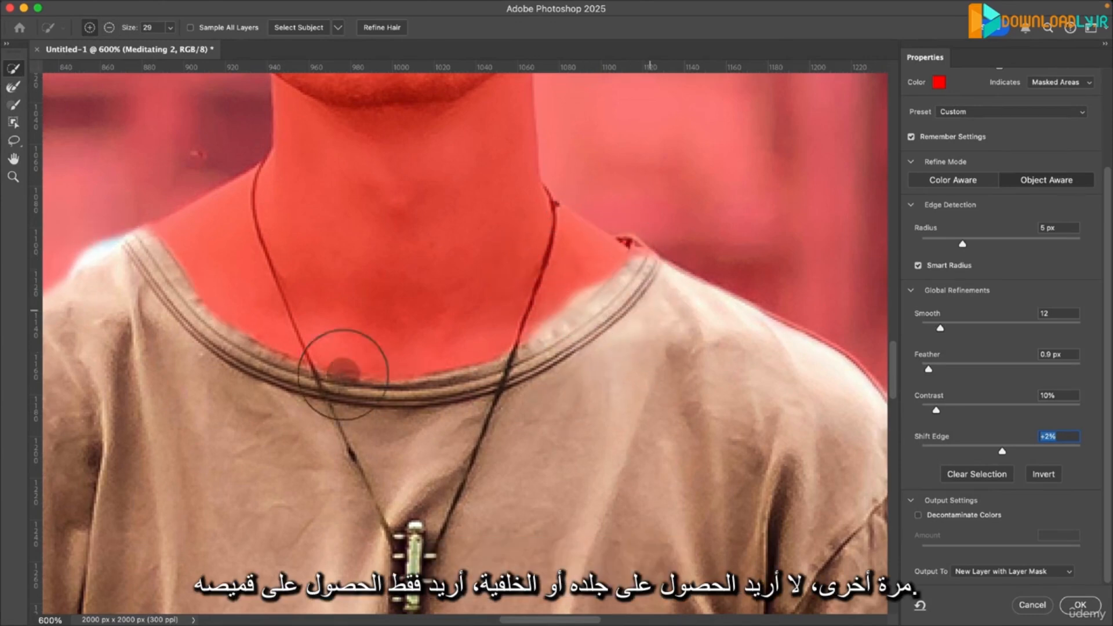
{"action": "key", "text": "alt"}
{"action": "left_click_drag", "start_coordinate": [67, 217], "coordinate": [83, 221]}
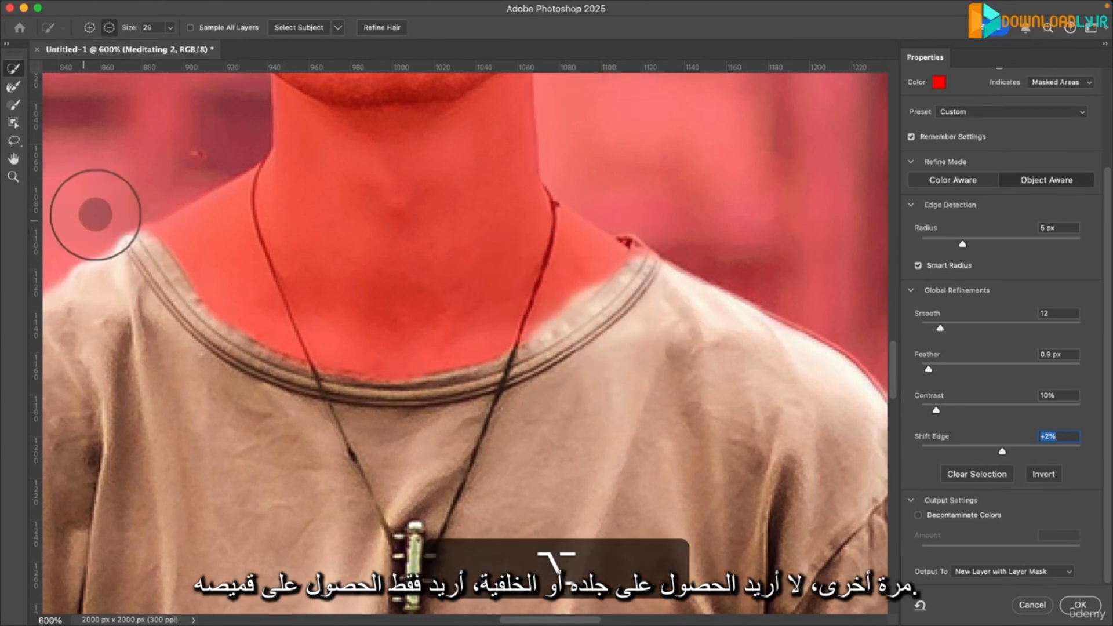
- Inspect the T-shirt selection's edges up close around the collar, shoulders, sleeves and body
{"action": "key", "text": "space"}
{"action": "left_click_drag", "start_coordinate": [589, 450], "coordinate": [736, 129]}
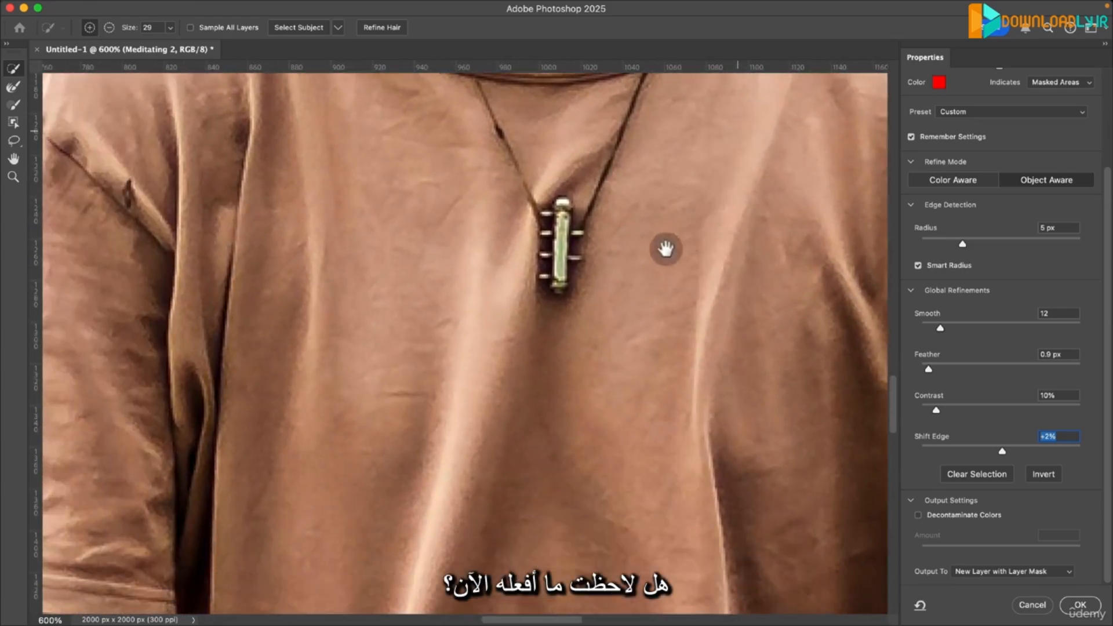
{"action": "left_click_drag", "start_coordinate": [527, 343], "coordinate": [423, 82]}
{"action": "left_click_drag", "start_coordinate": [626, 393], "coordinate": [856, 488]}
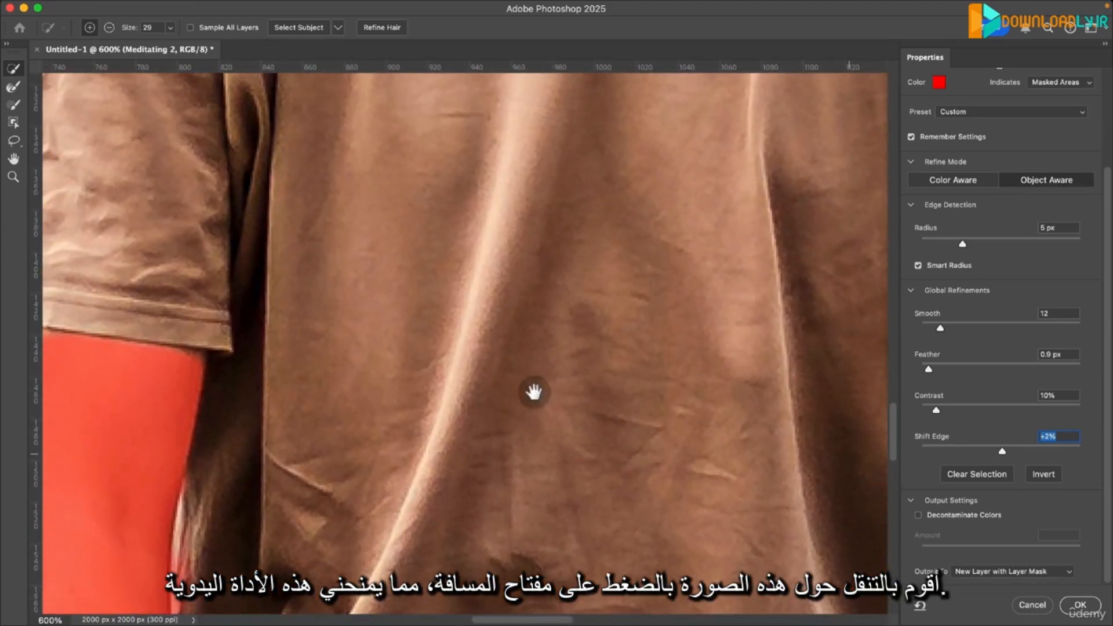
{"action": "left_click_drag", "start_coordinate": [385, 230], "coordinate": [589, 447]}
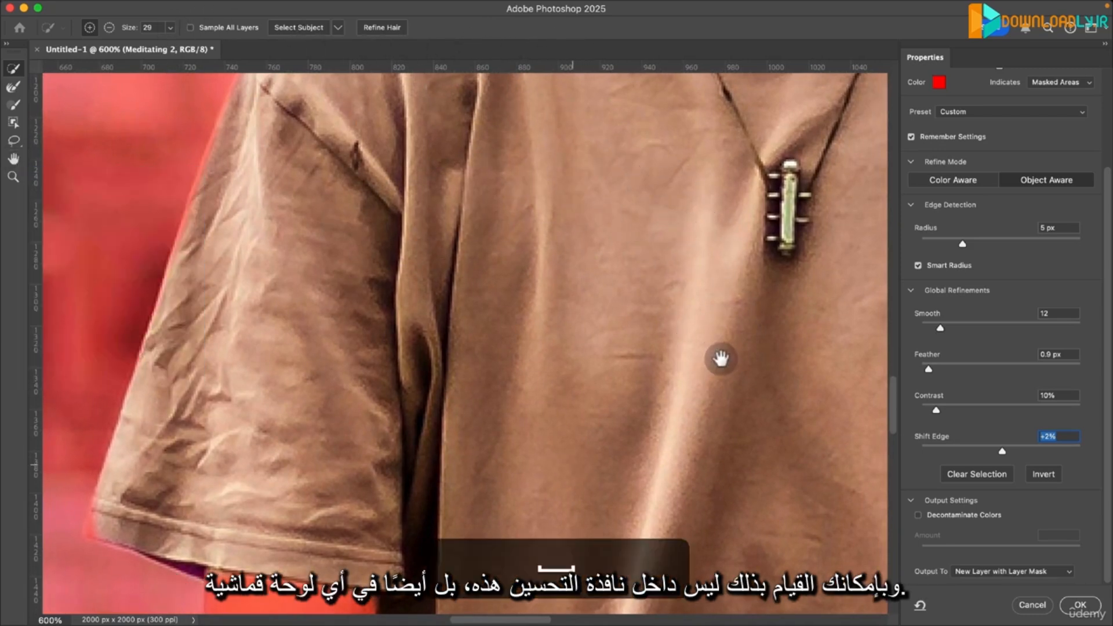
{"action": "left_click_drag", "start_coordinate": [720, 360], "coordinate": [396, 294]}
{"action": "left_click_drag", "start_coordinate": [286, 266], "coordinate": [234, 545]}
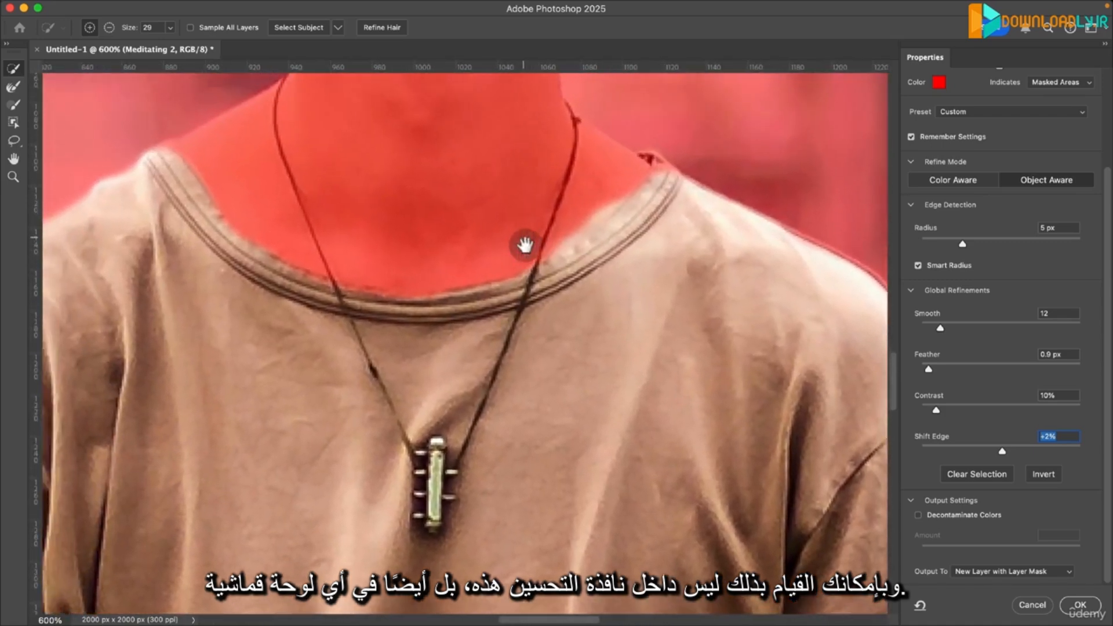
{"action": "left_click_drag", "start_coordinate": [527, 241], "coordinate": [605, 90]}
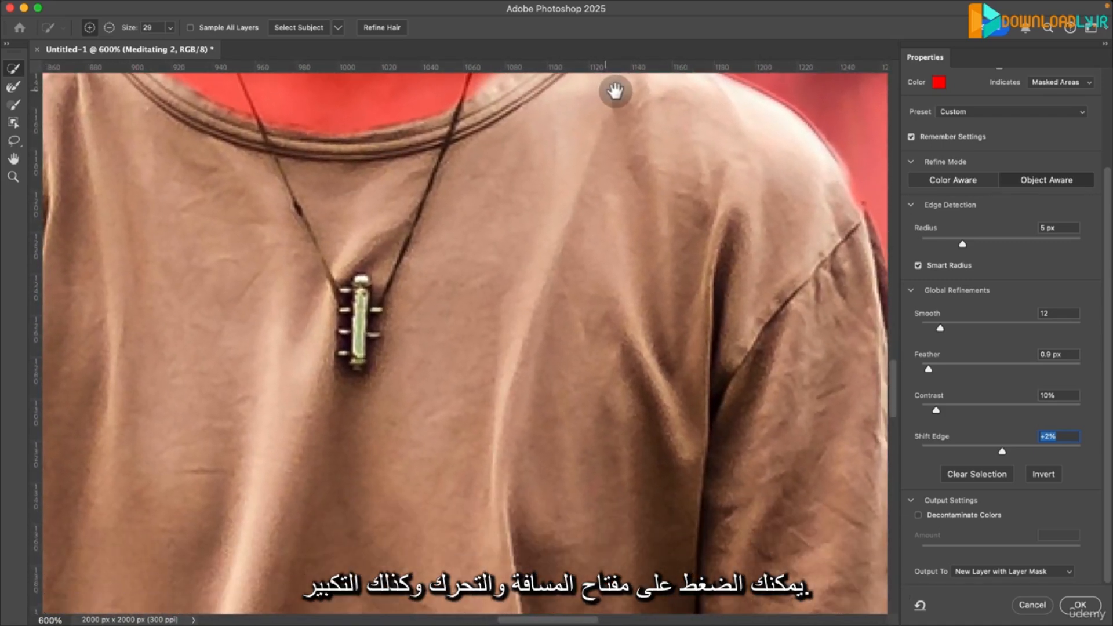
{"action": "left_click_drag", "start_coordinate": [676, 202], "coordinate": [530, 365]}
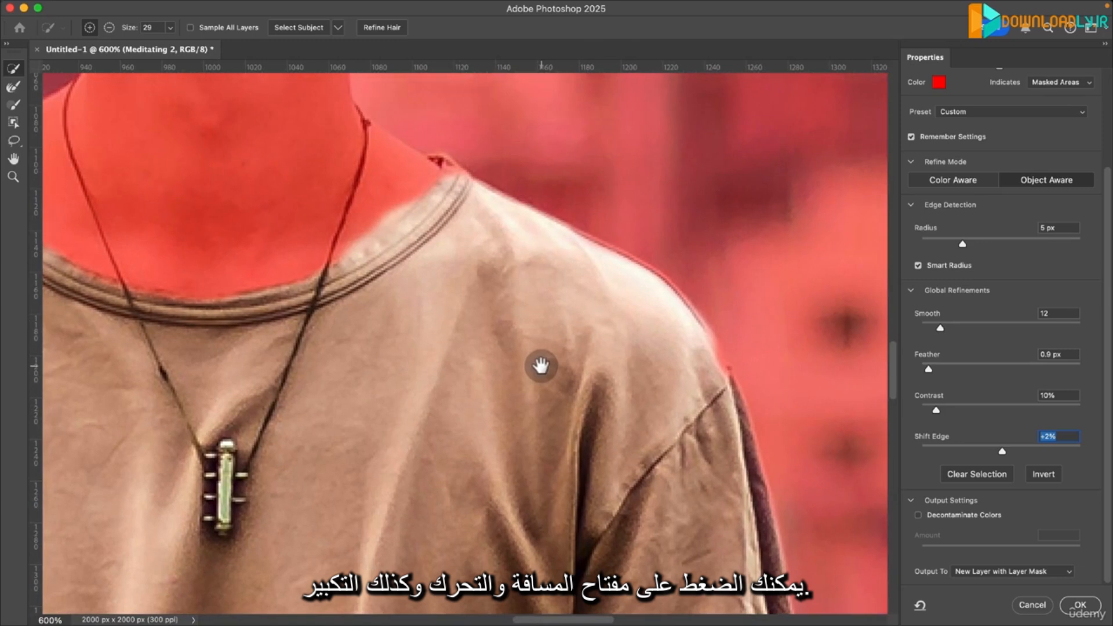
{"action": "key", "text": "super+z"}
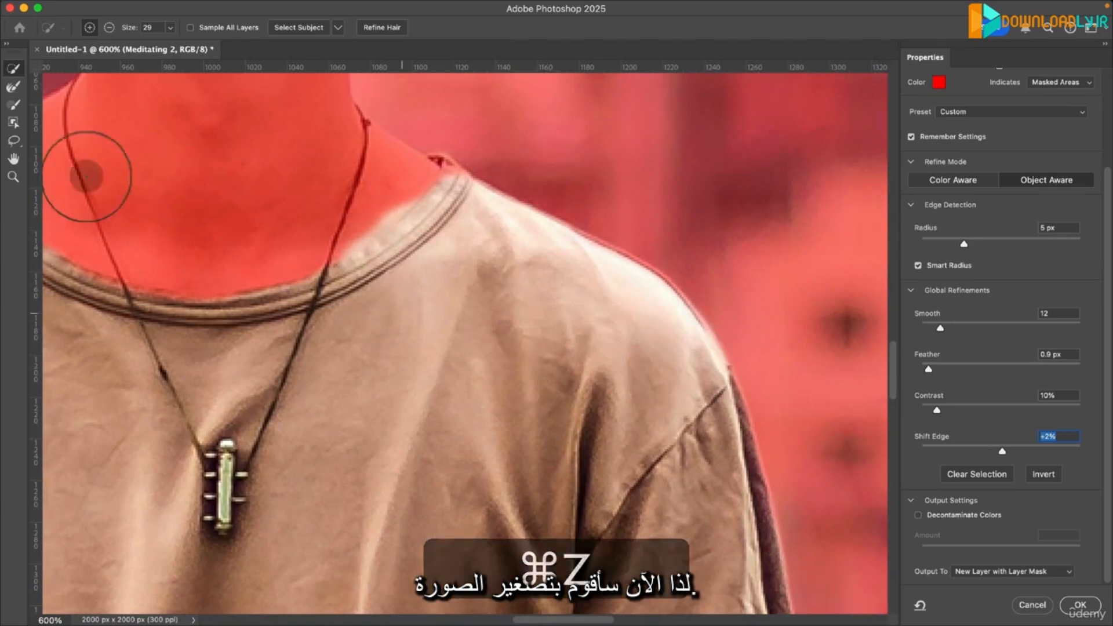
- Output the refined T-shirt selection as a New Layer with Layer Mask and make the original Meditating 2 layer visible again
{"action": "left_click", "coordinate": [12, 177]}
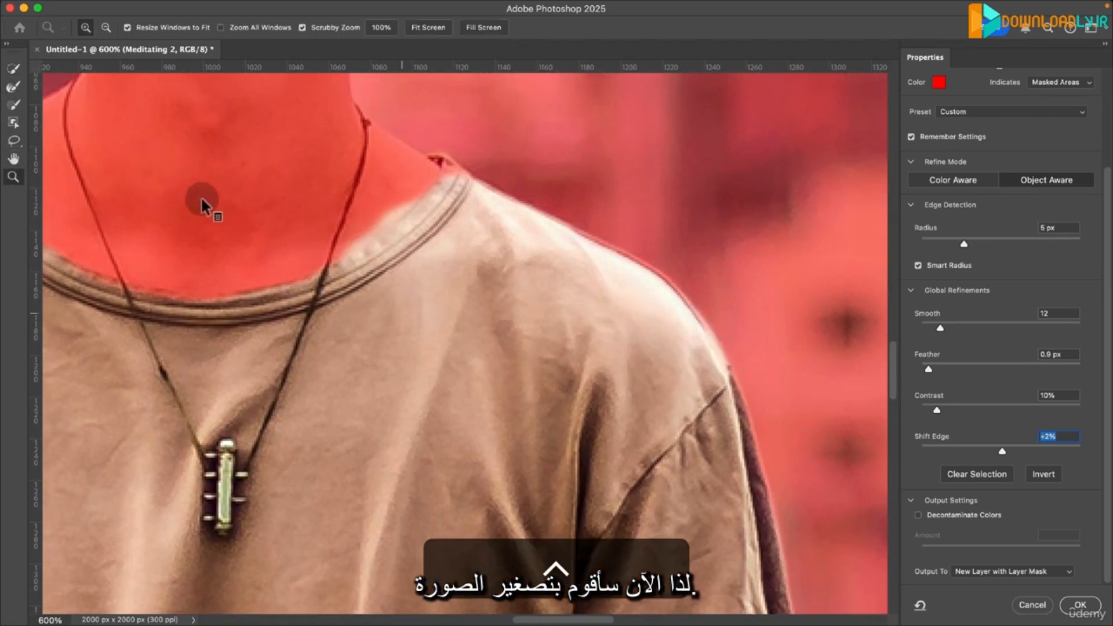
{"action": "left_click", "coordinate": [435, 348], "text": "alt"}
{"action": "left_click", "coordinate": [223, 422], "text": "alt"}
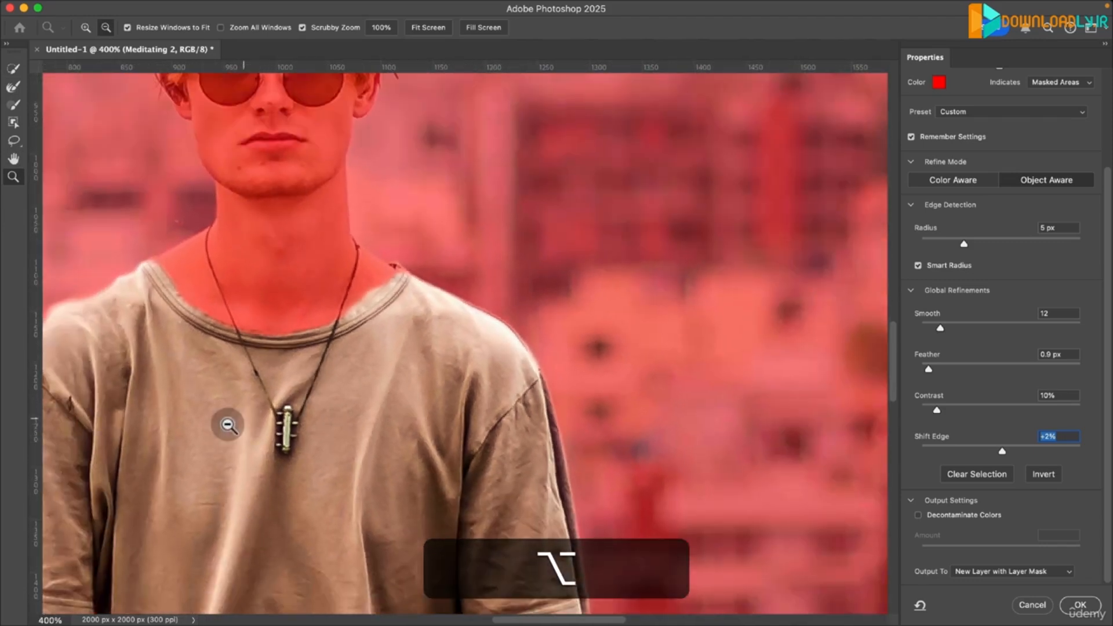
{"action": "left_click", "coordinate": [229, 422], "text": "alt"}
{"action": "left_click", "coordinate": [161, 461], "text": "alt"}
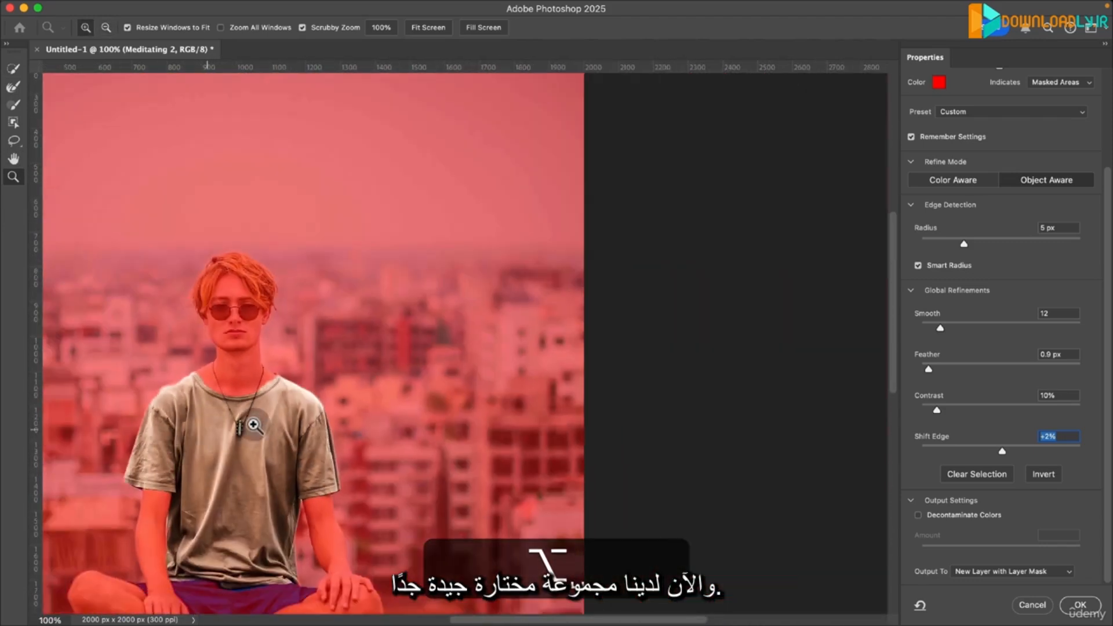
{"action": "left_click_drag", "start_coordinate": [253, 424], "coordinate": [469, 355]}
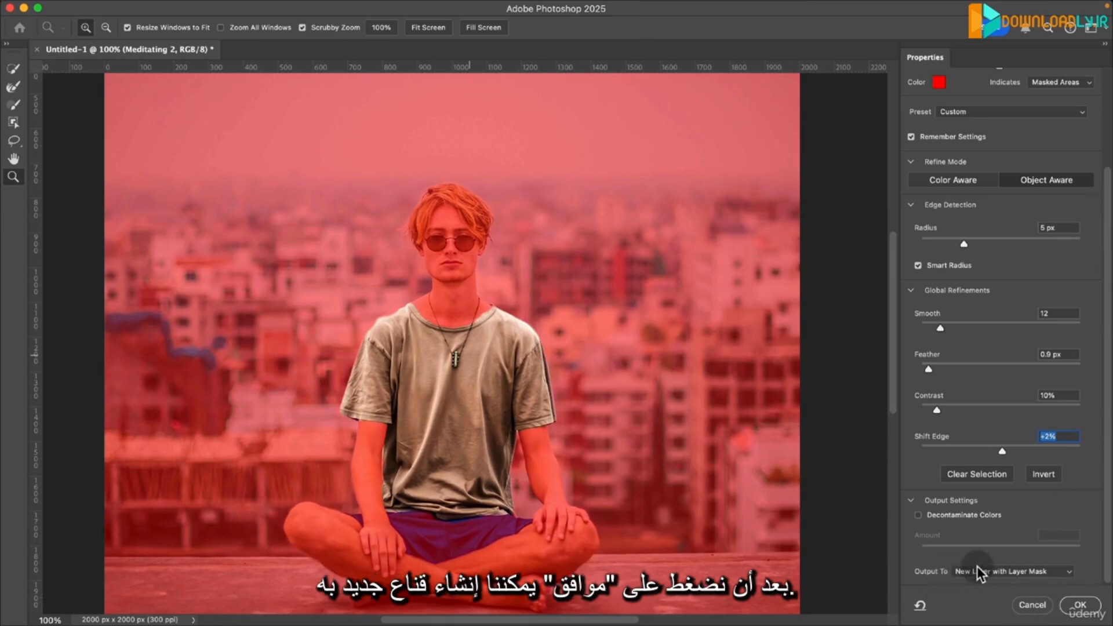
{"action": "left_click", "coordinate": [1029, 572]}
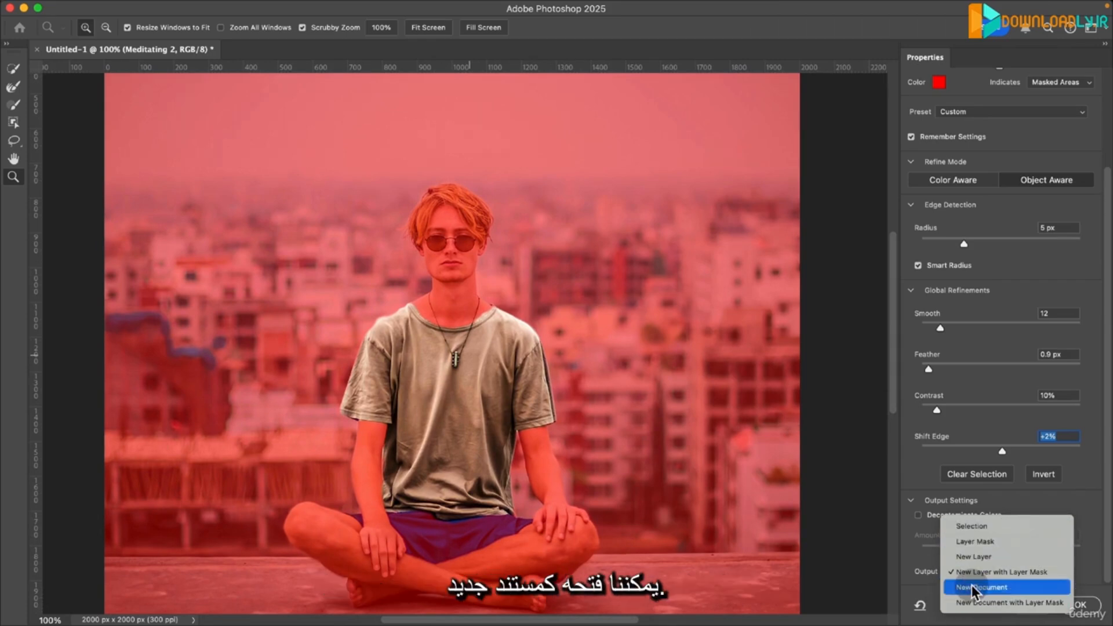
{"action": "left_click", "coordinate": [1051, 574]}
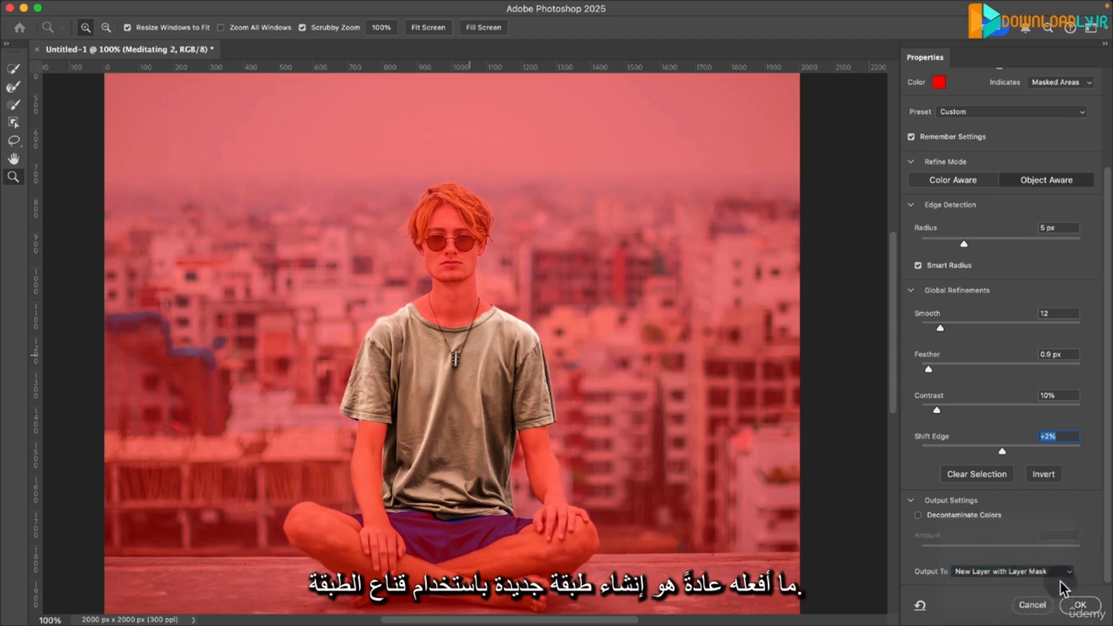
{"action": "left_click", "coordinate": [1077, 604]}
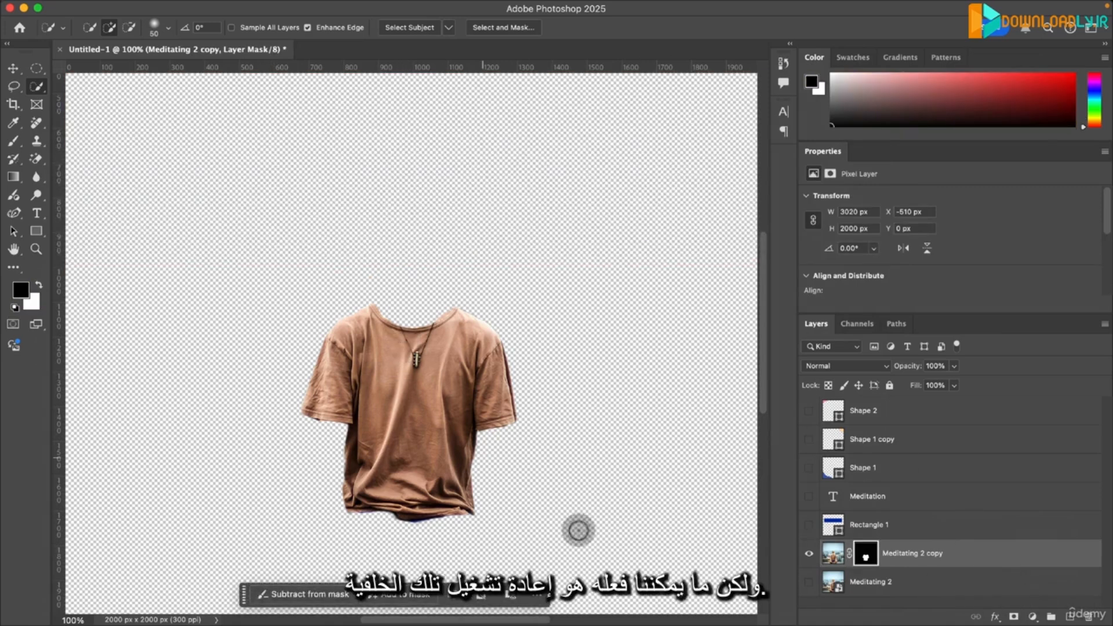
{"action": "left_click", "coordinate": [809, 583]}
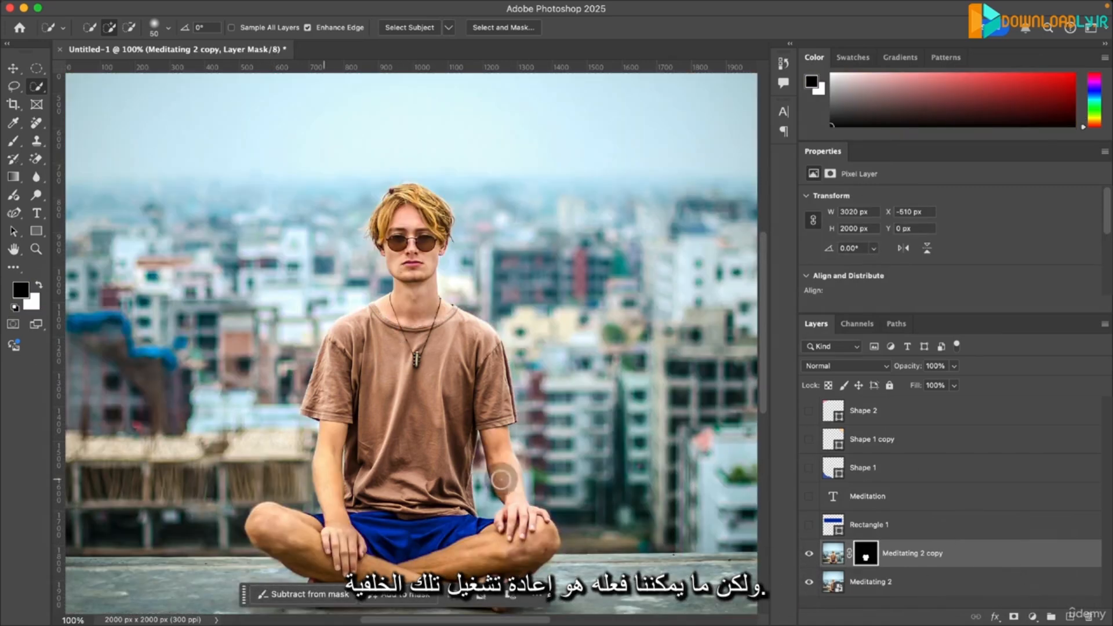
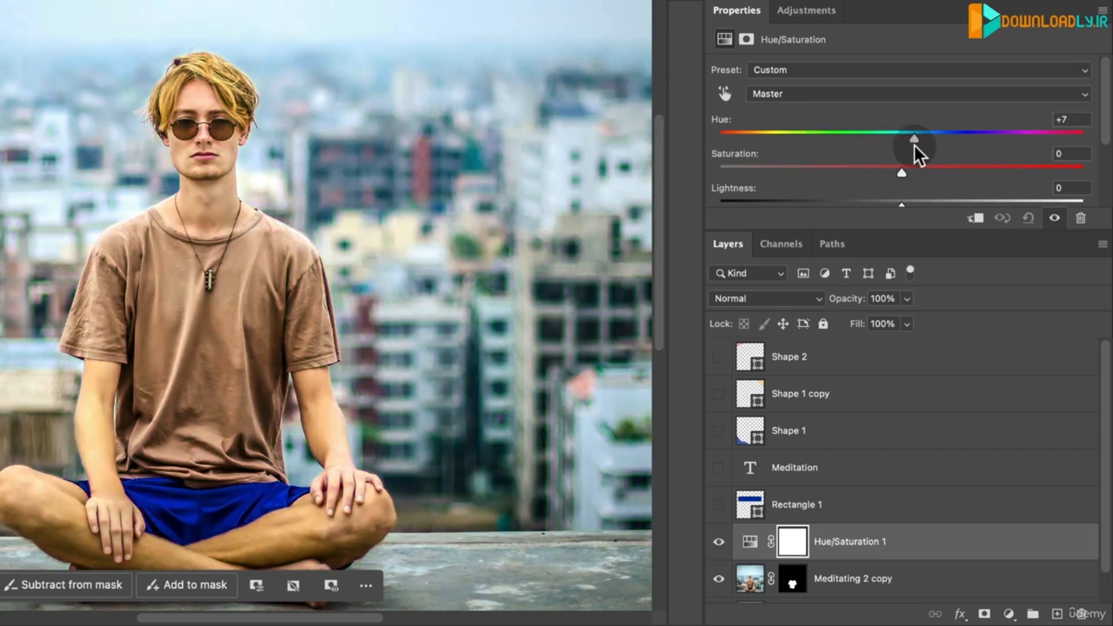
- Reset the Hue/Saturation adjustment, clip it to the T-shirt layer, and set Hue to -47 and Saturation to +19
{"action": "double_click", "coordinate": [914, 136]}
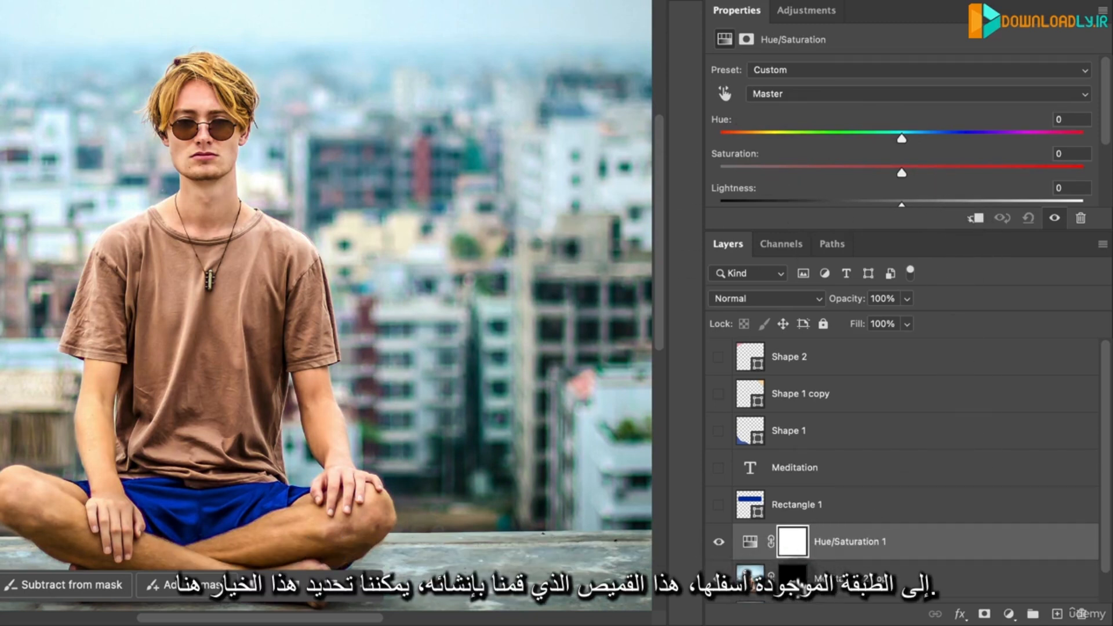
{"action": "left_click", "coordinate": [977, 220]}
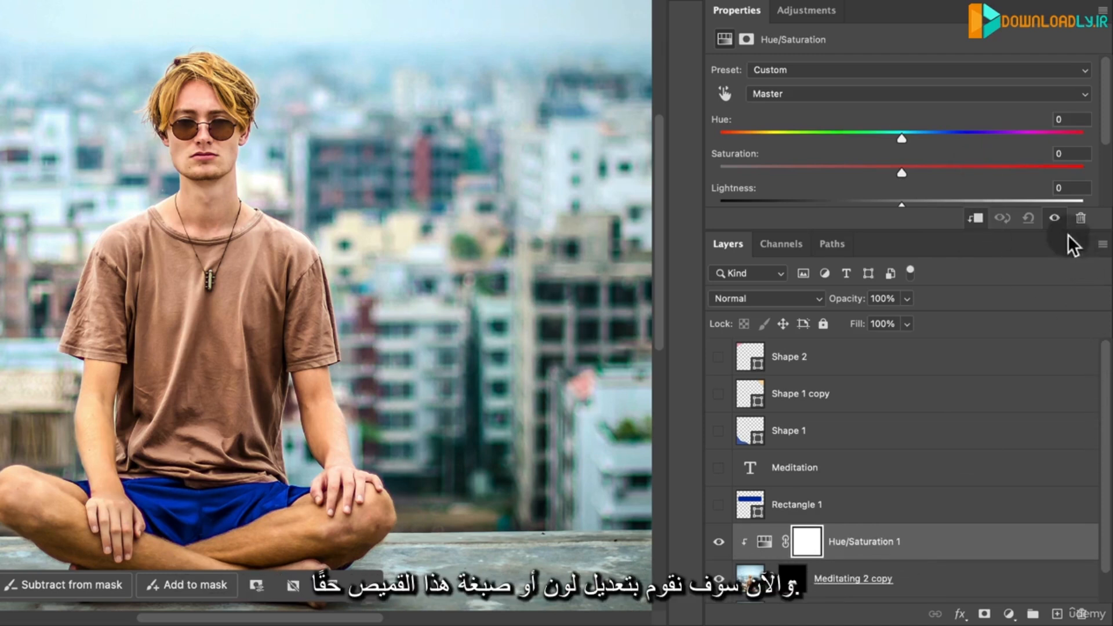
{"action": "left_click_drag", "start_coordinate": [902, 139], "coordinate": [822, 149]}
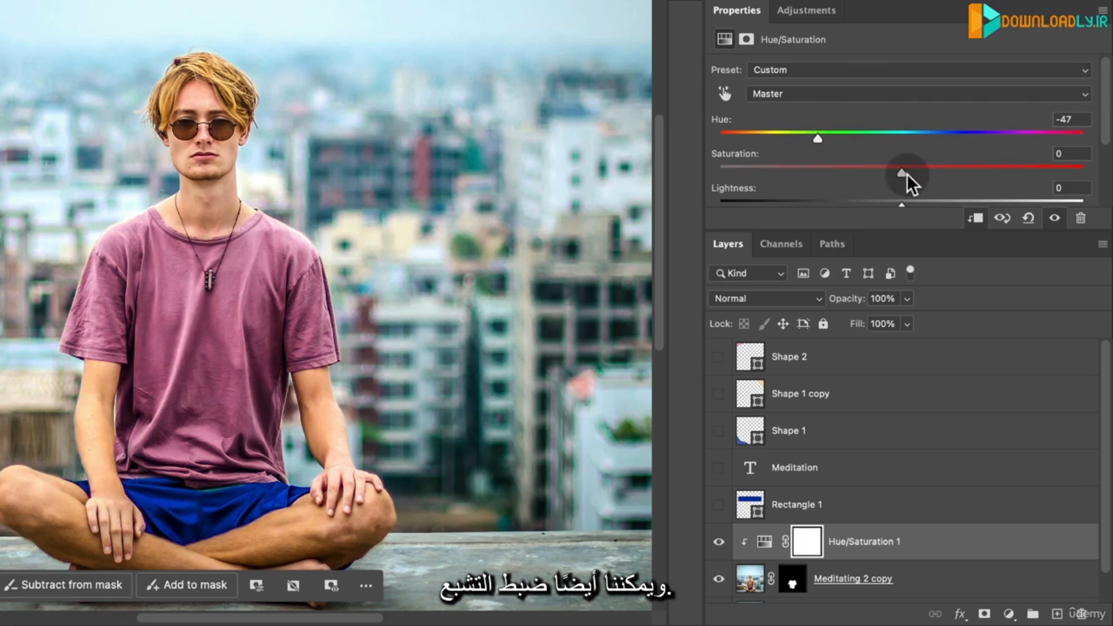
{"action": "left_click_drag", "start_coordinate": [907, 173], "coordinate": [935, 176]}
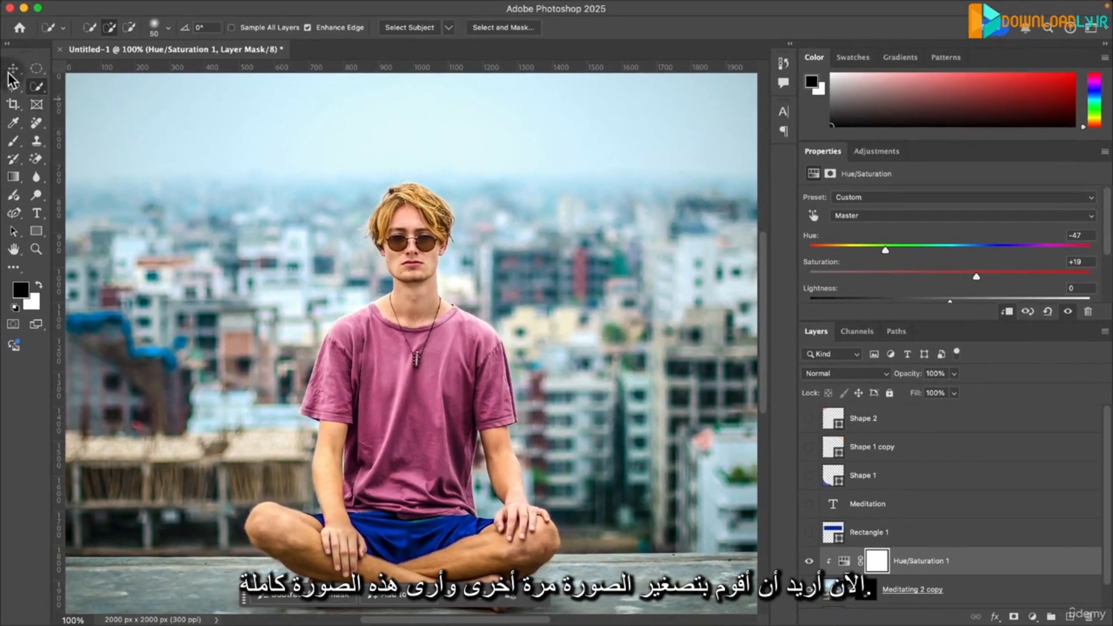
- Compare the original and recoloured T-shirt on the whole image by toggling the Meditating 2 copy layer's visibility
{"action": "key", "text": "z"}
{"action": "left_click", "coordinate": [366, 210], "text": "alt"}
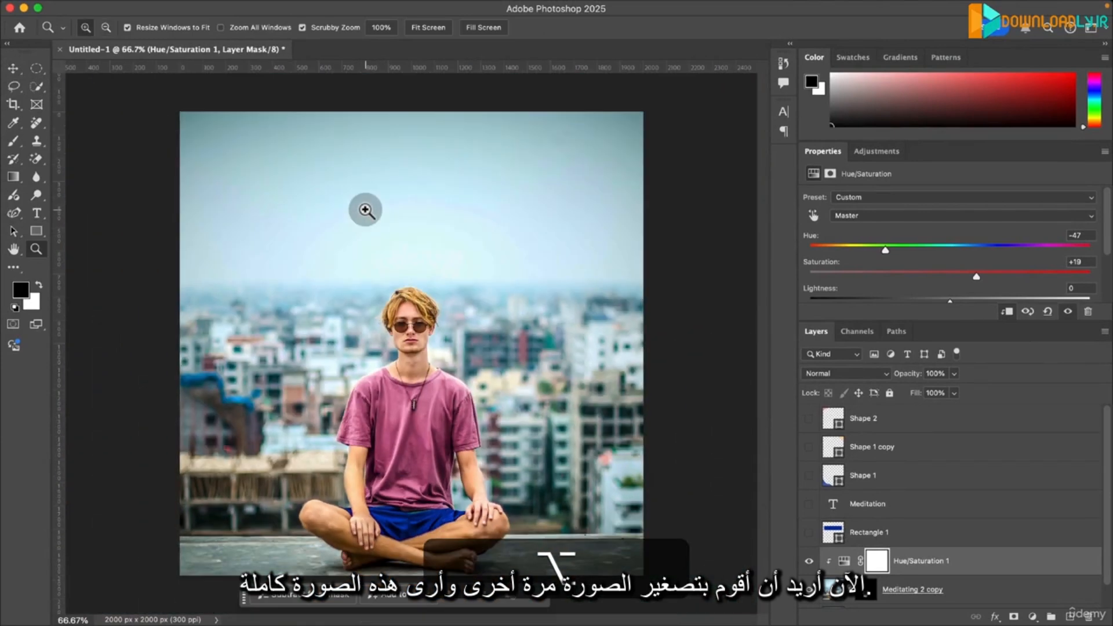
{"action": "left_click", "coordinate": [13, 68]}
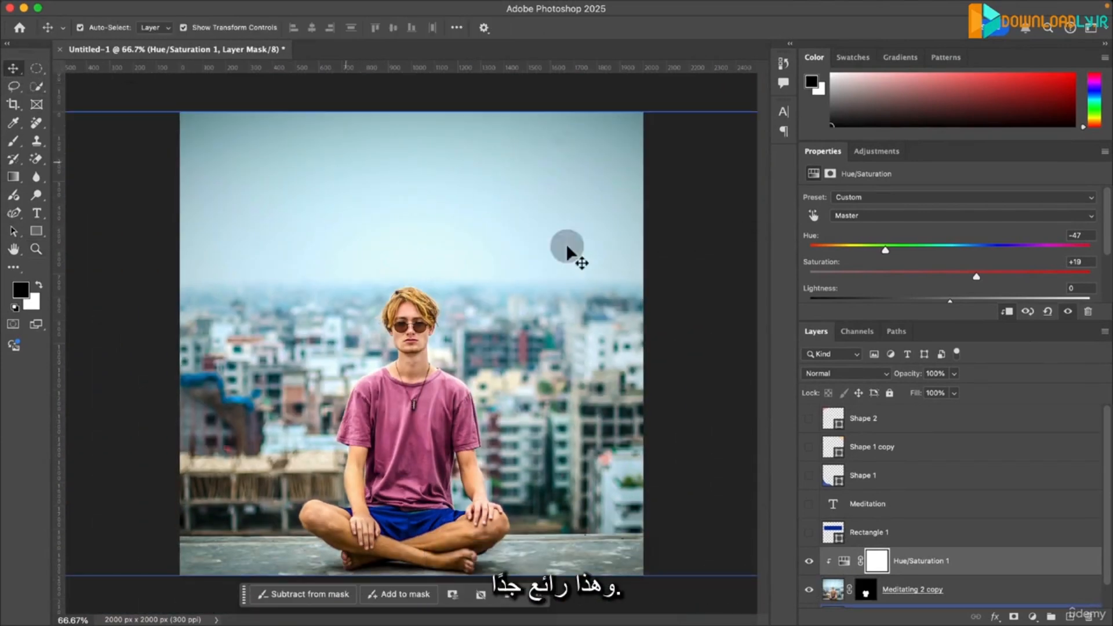
{"action": "left_click", "coordinate": [700, 244]}
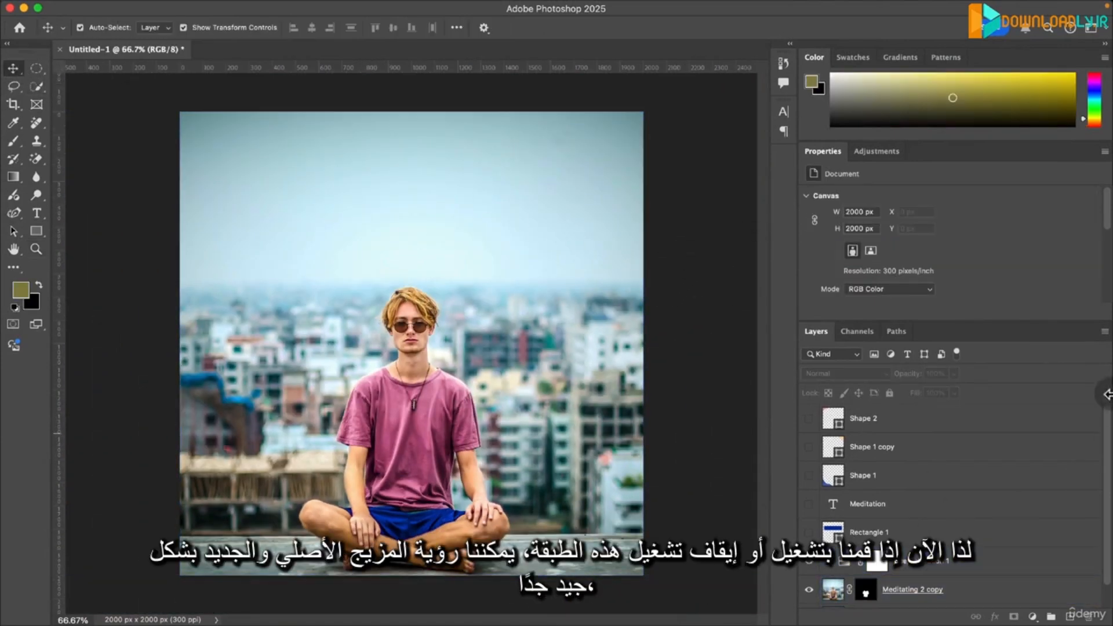
{"action": "scroll", "coordinate": [1102, 418], "scroll_direction": "down", "scroll_amount": 1}
{"action": "left_click", "coordinate": [817, 565]}
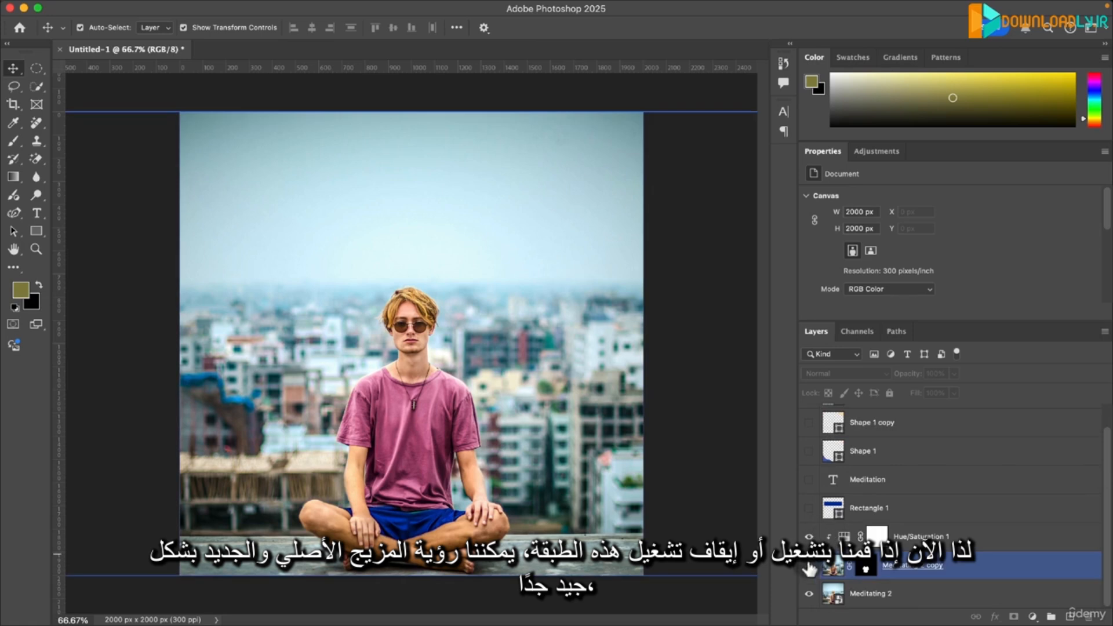
{"action": "left_click", "coordinate": [809, 567]}
{"action": "left_click", "coordinate": [809, 567]}
{"action": "left_click", "coordinate": [809, 567]}
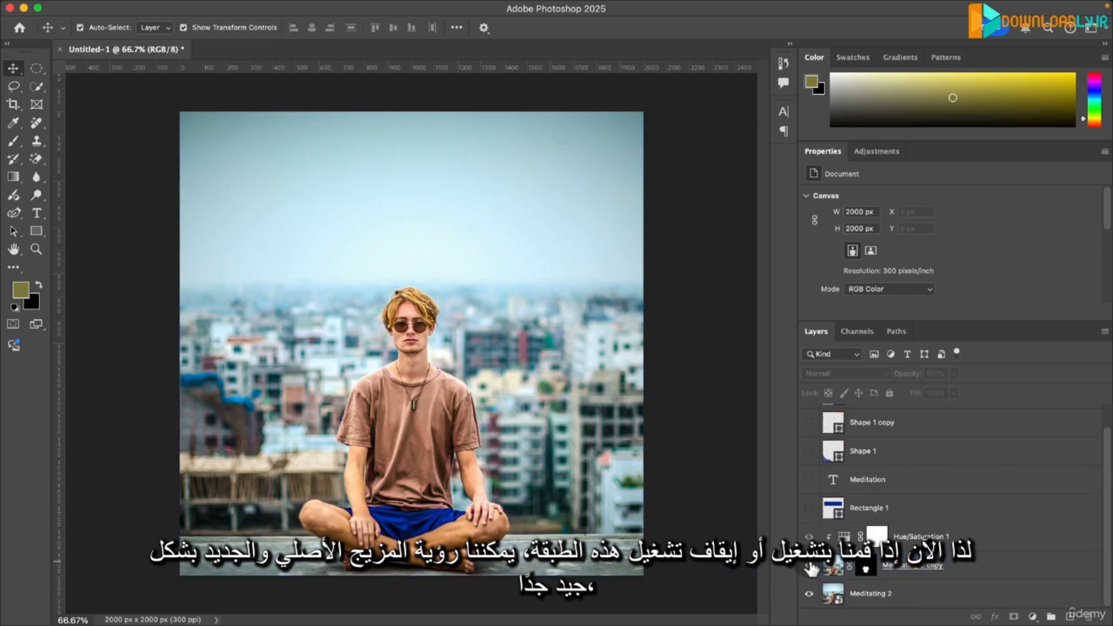
{"action": "left_click", "coordinate": [809, 567]}
{"action": "left_click", "coordinate": [809, 567]}
{"action": "left_click", "coordinate": [809, 567]}
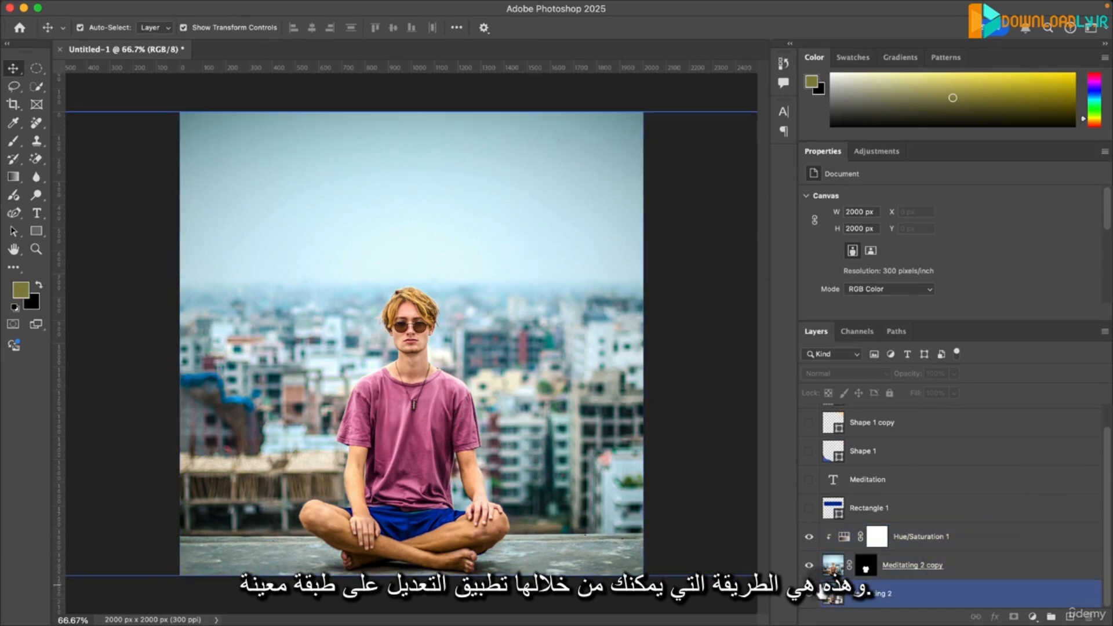
- Add a Brightness/Contrast adjustment layer above Hue/Saturation 1 for the whole image, with Brightness 20 and Contrast 22
{"action": "left_click", "coordinate": [956, 538]}
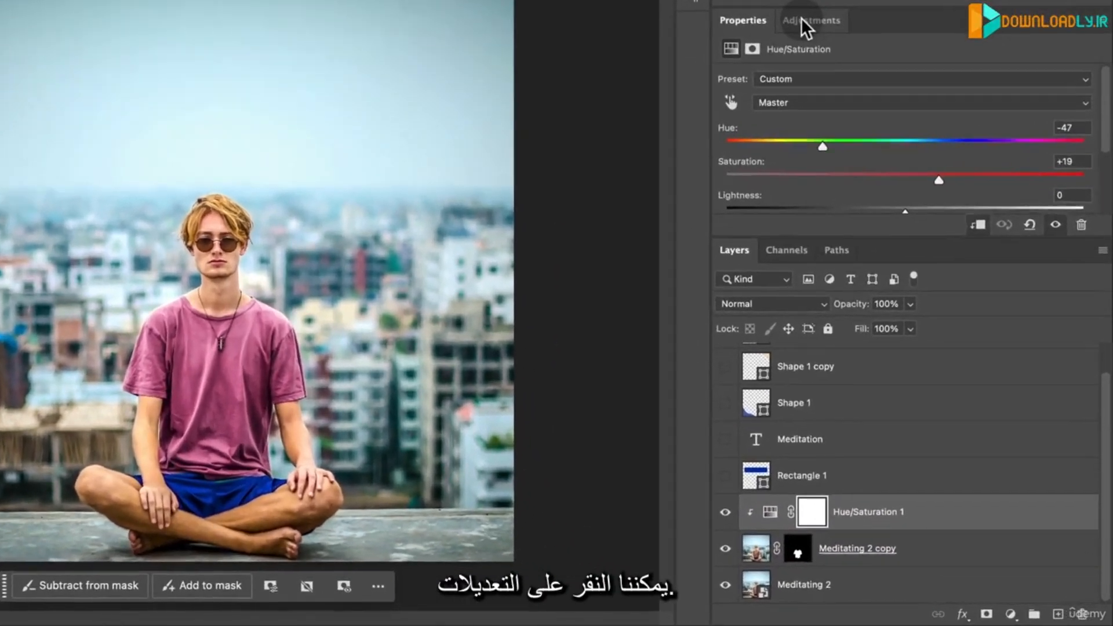
{"action": "left_click", "coordinate": [877, 152]}
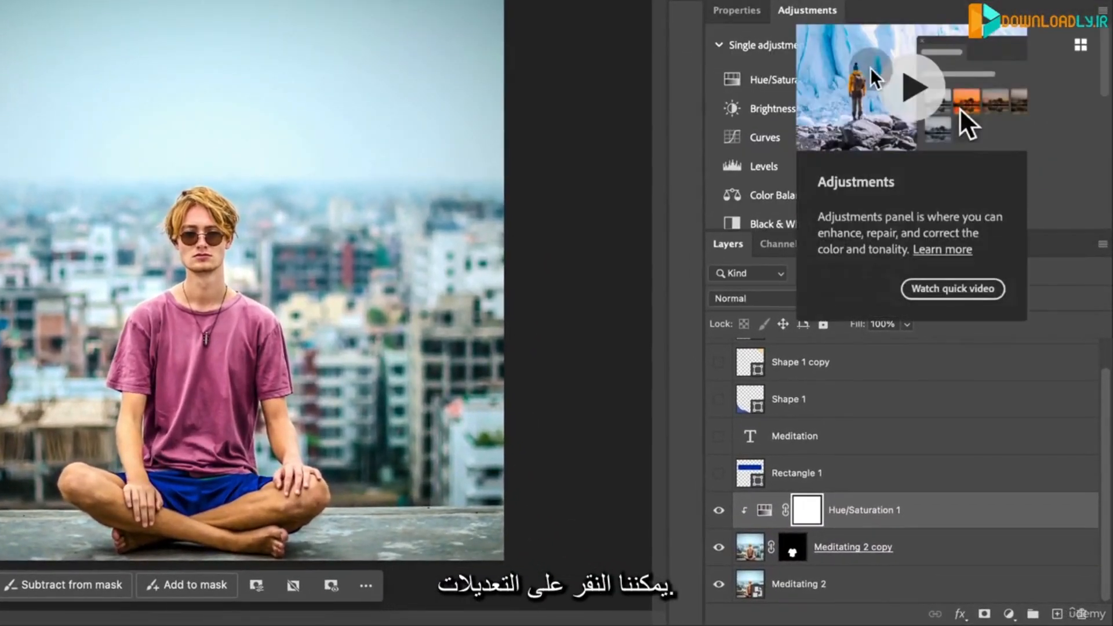
{"action": "left_click", "coordinate": [793, 109]}
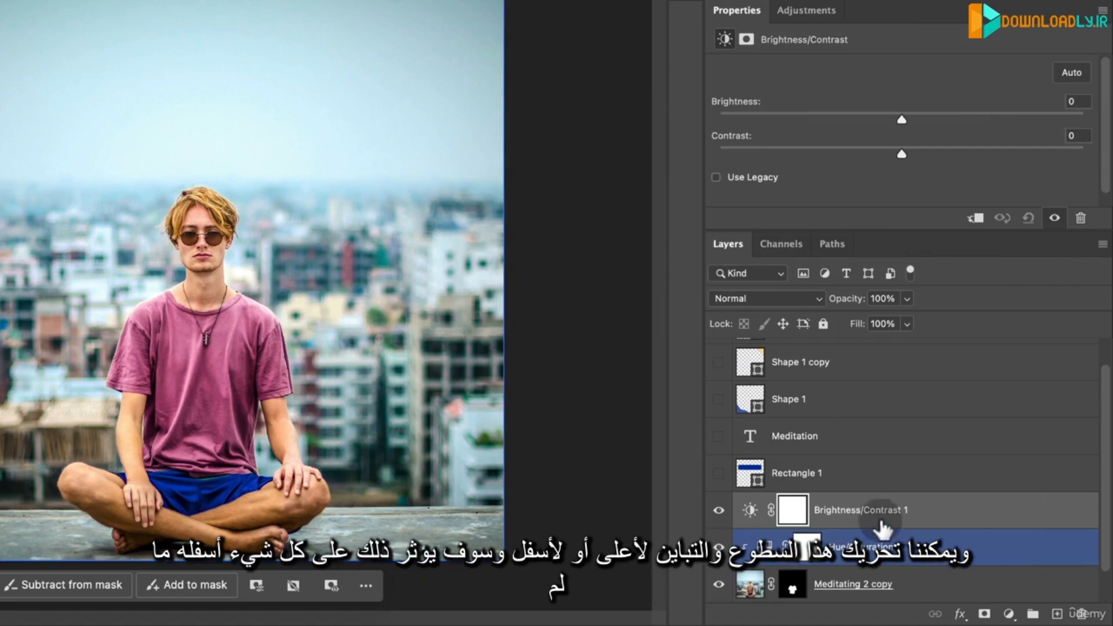
{"action": "left_click_drag", "start_coordinate": [863, 516], "coordinate": [835, 510]}
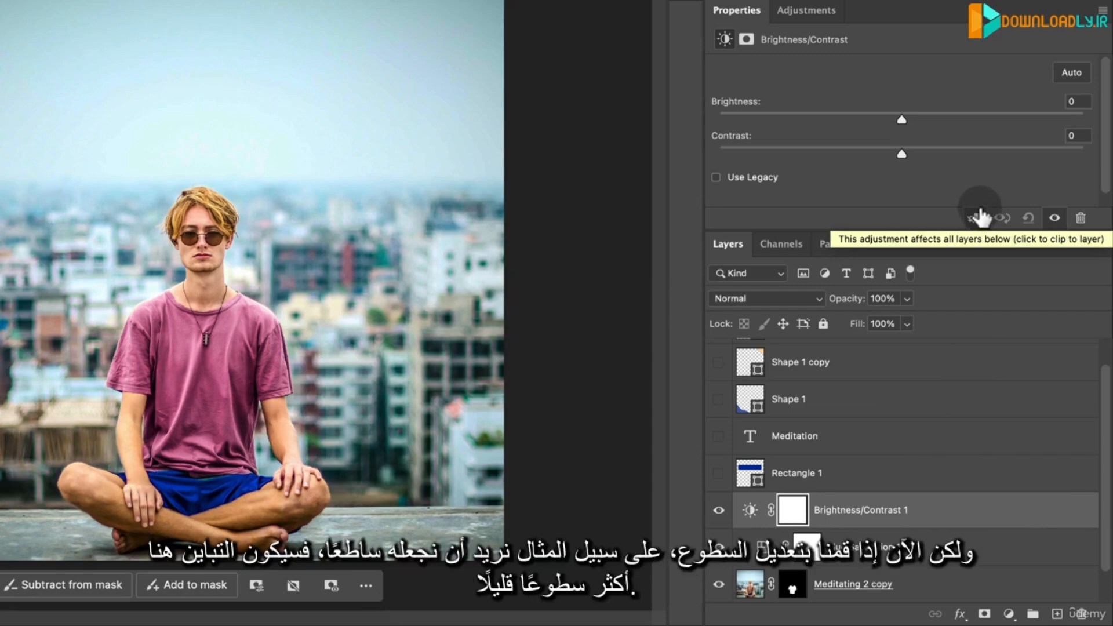
{"action": "left_click_drag", "start_coordinate": [903, 117], "coordinate": [923, 128]}
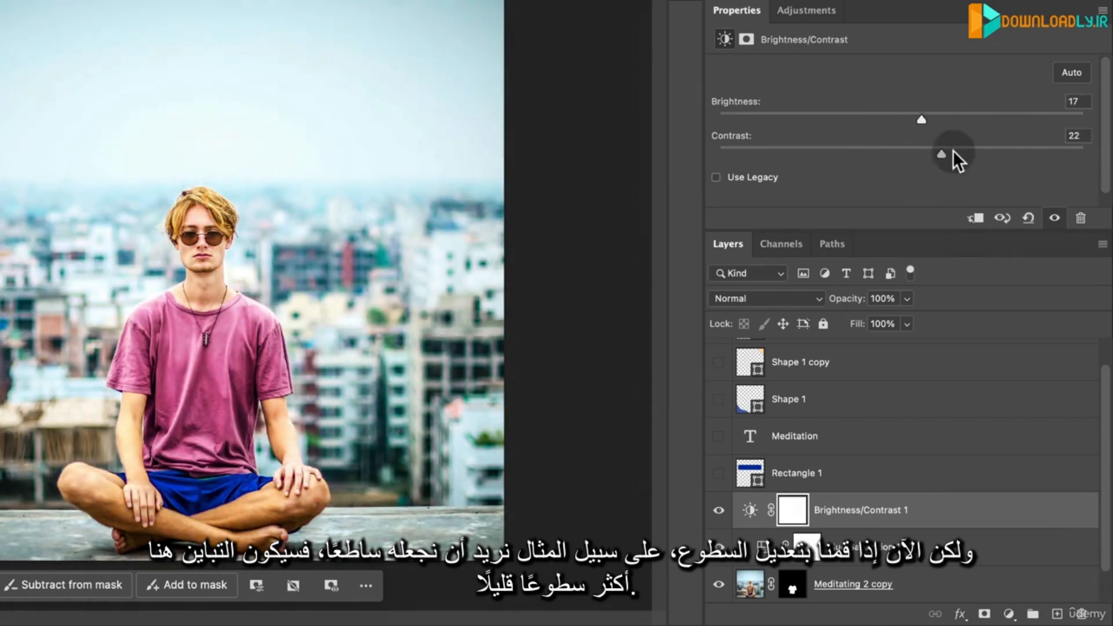
{"action": "left_click_drag", "start_coordinate": [924, 123], "coordinate": [933, 123]}
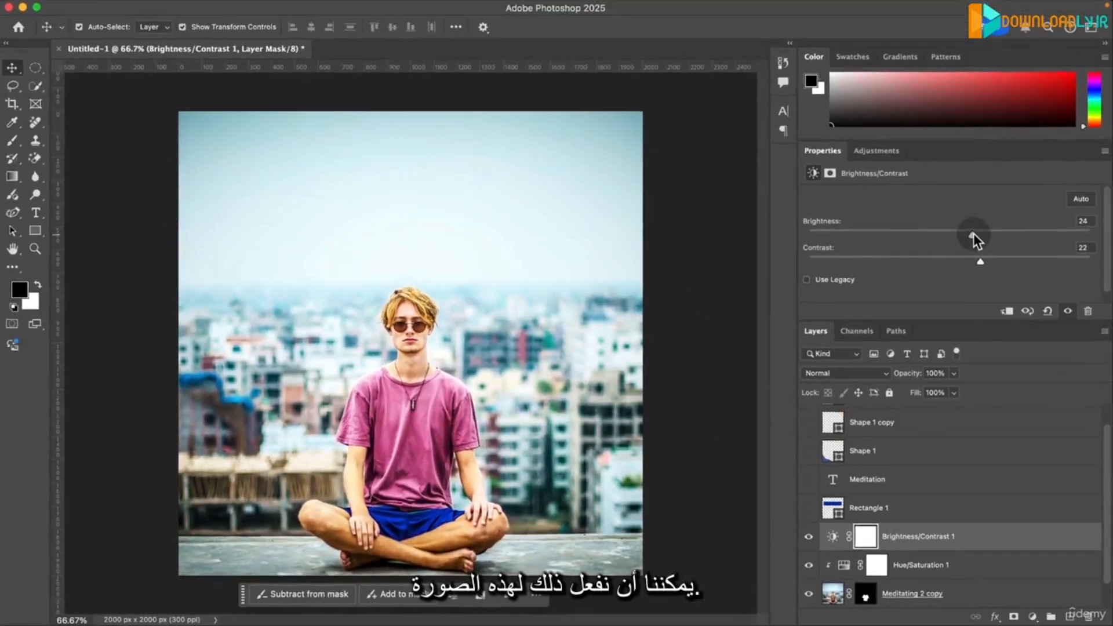
{"action": "left_click_drag", "start_coordinate": [973, 233], "coordinate": [969, 234]}
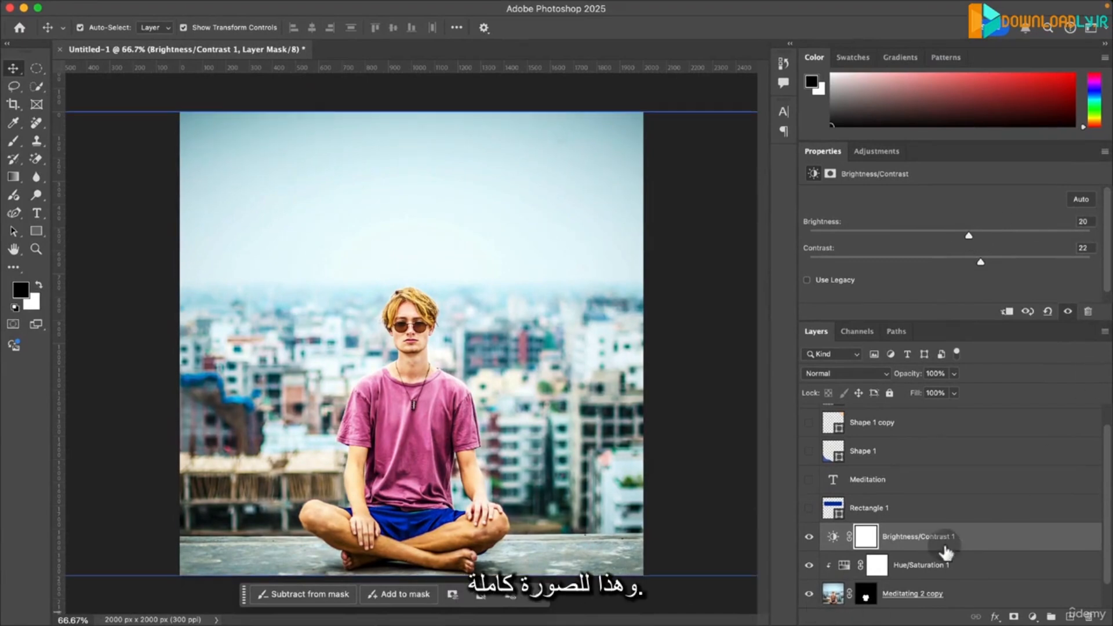
- Try clipping the Brightness/Contrast adjustment to the T-shirt layer, compare it on and off, and release the clipping
{"action": "left_click", "coordinate": [1008, 313]}
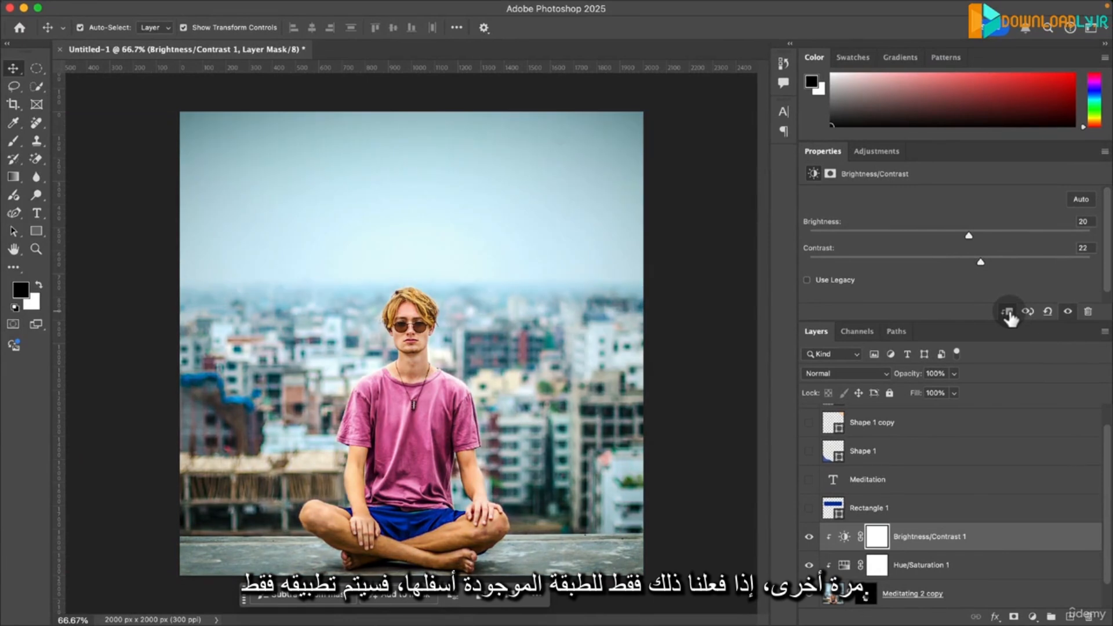
{"action": "left_click", "coordinate": [808, 537]}
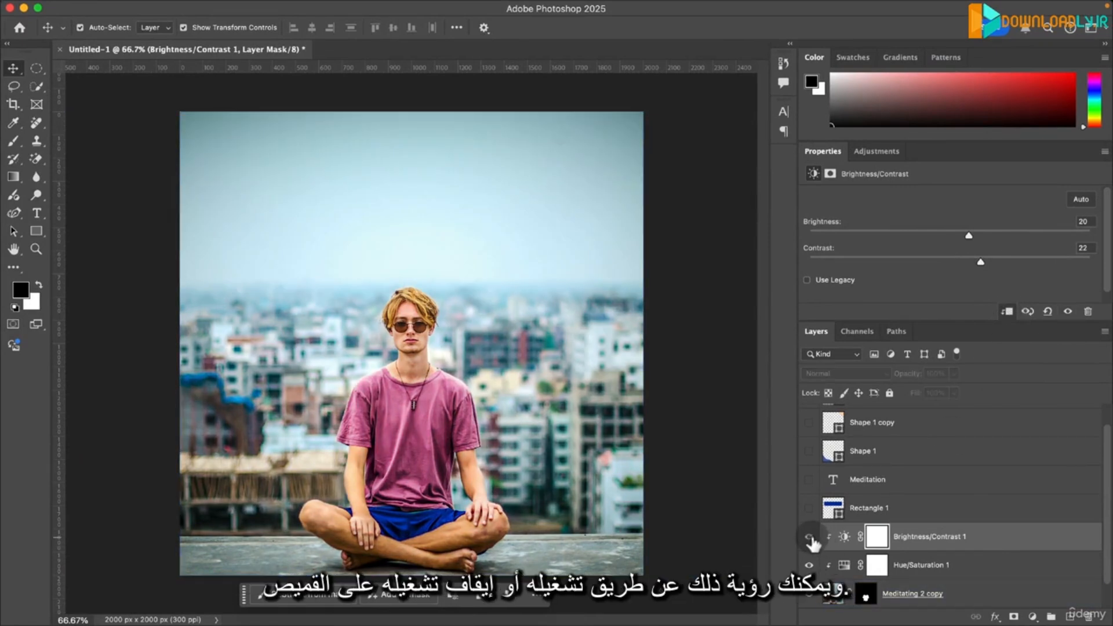
{"action": "left_click", "coordinate": [809, 537]}
{"action": "left_click", "coordinate": [809, 537]}
{"action": "left_click", "coordinate": [809, 537]}
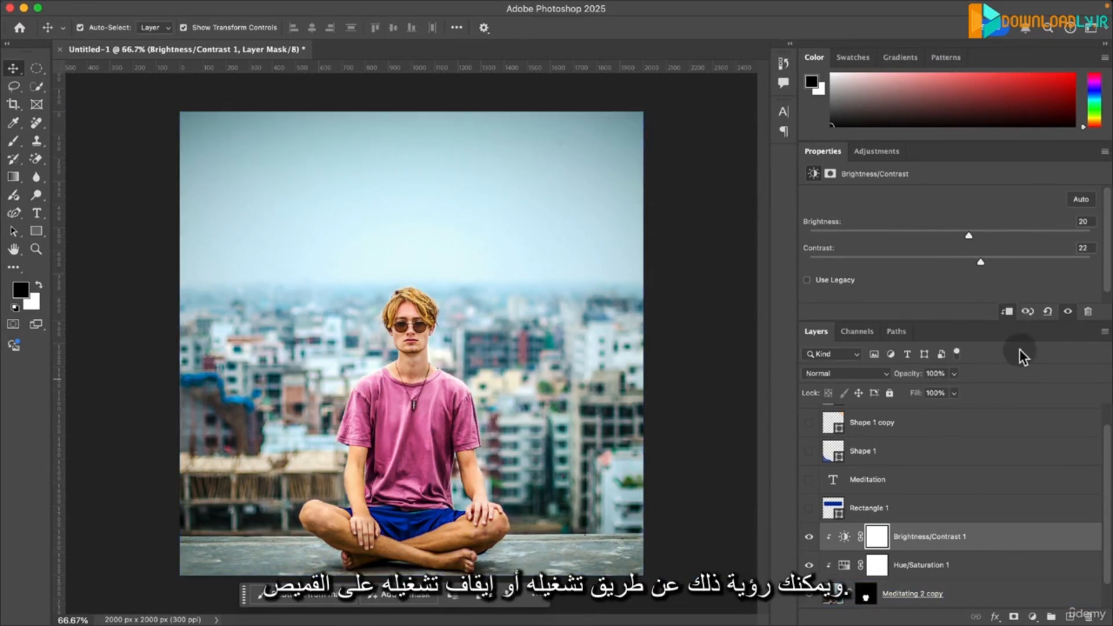
{"action": "left_click", "coordinate": [1007, 312]}
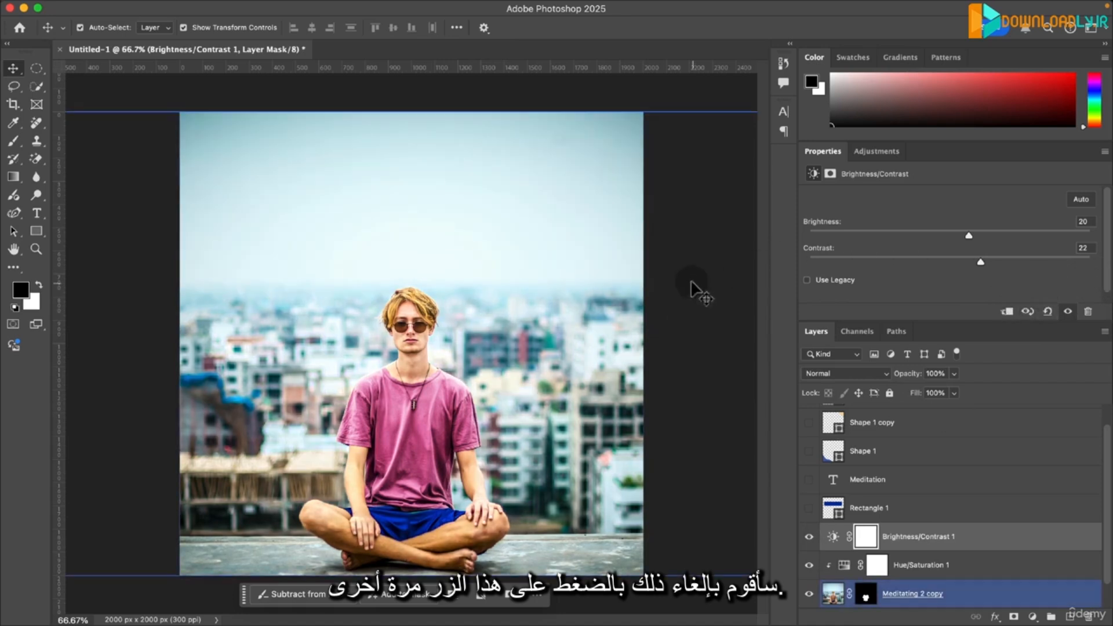
- Hide the two adjustment layers and the Meditating 2 copy layer, and select the original Meditating 2 layer
{"action": "left_click", "coordinate": [501, 96]}
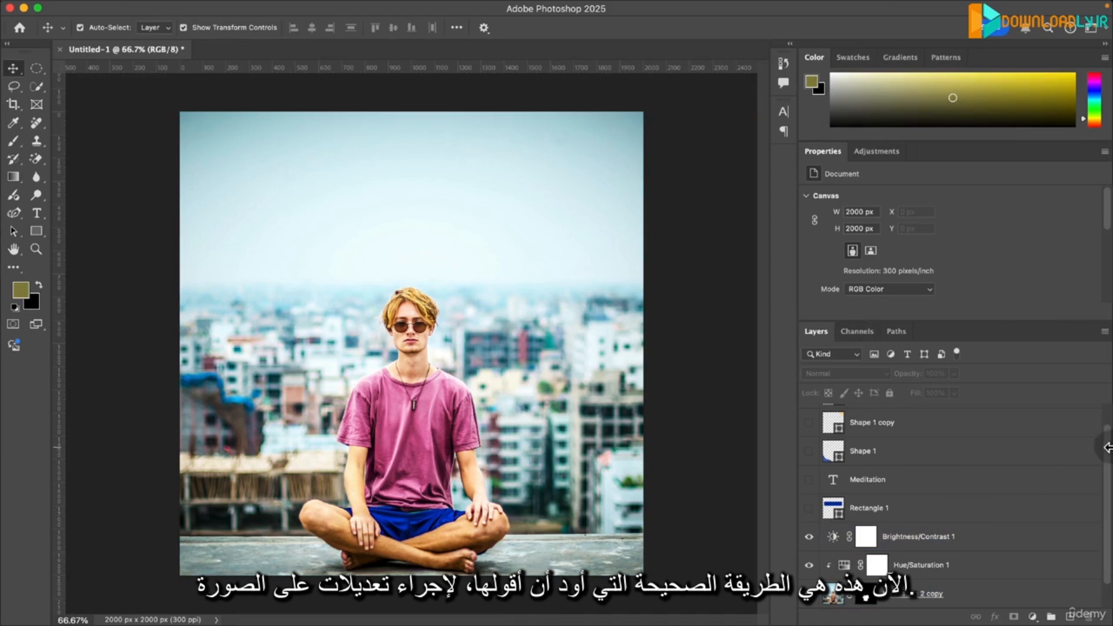
{"action": "scroll", "coordinate": [1109, 452], "scroll_direction": "down", "scroll_amount": 1}
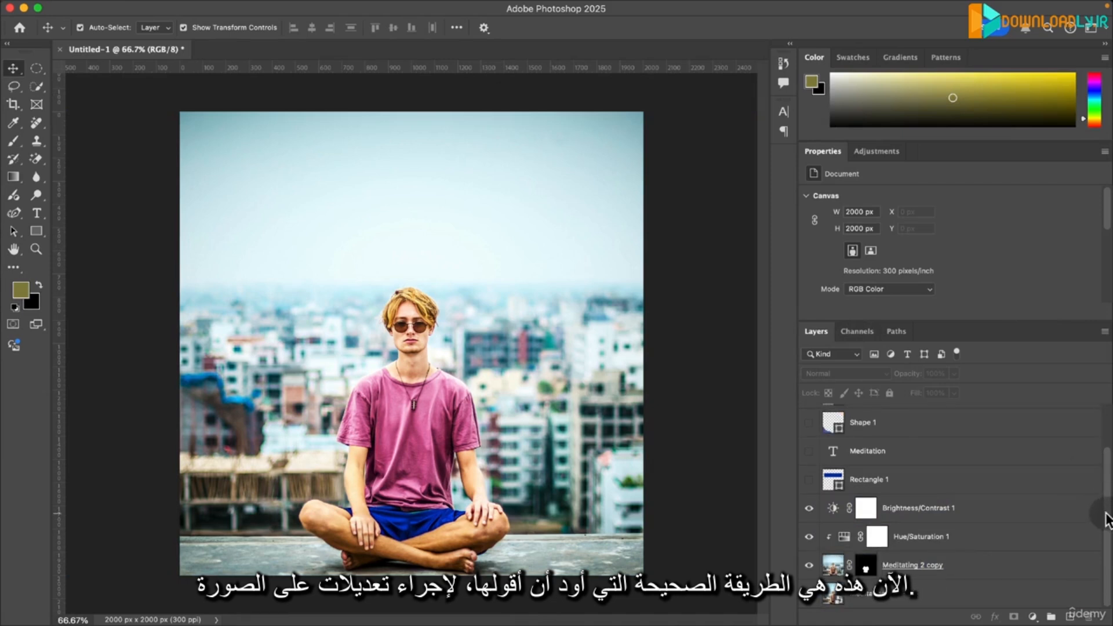
{"action": "left_click", "coordinate": [829, 510]}
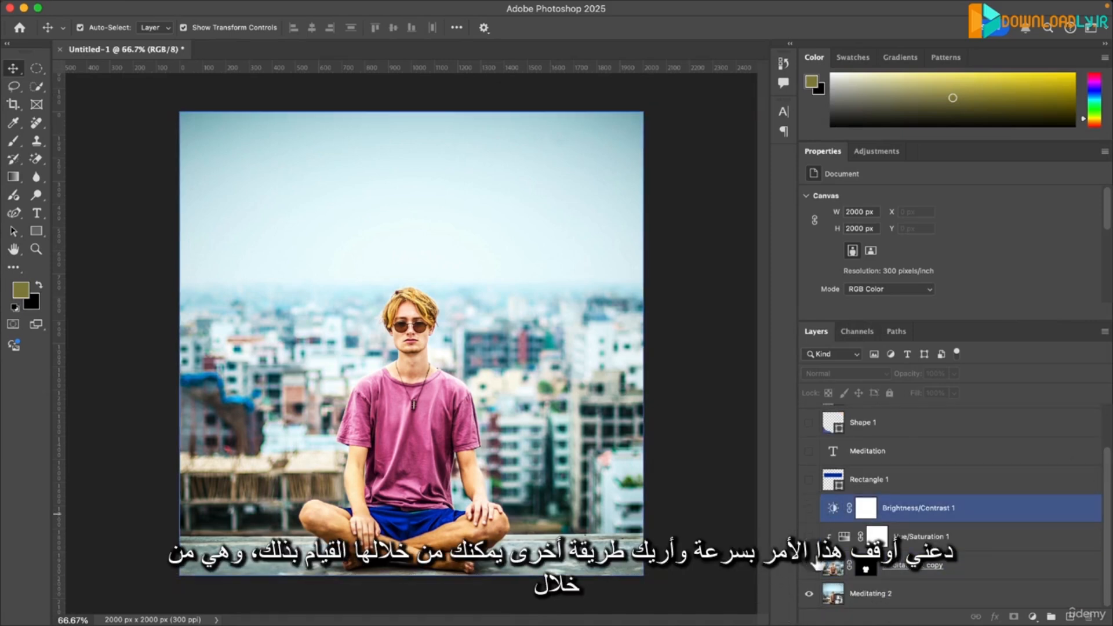
{"action": "left_click", "coordinate": [809, 566]}
{"action": "left_click", "coordinate": [914, 595]}
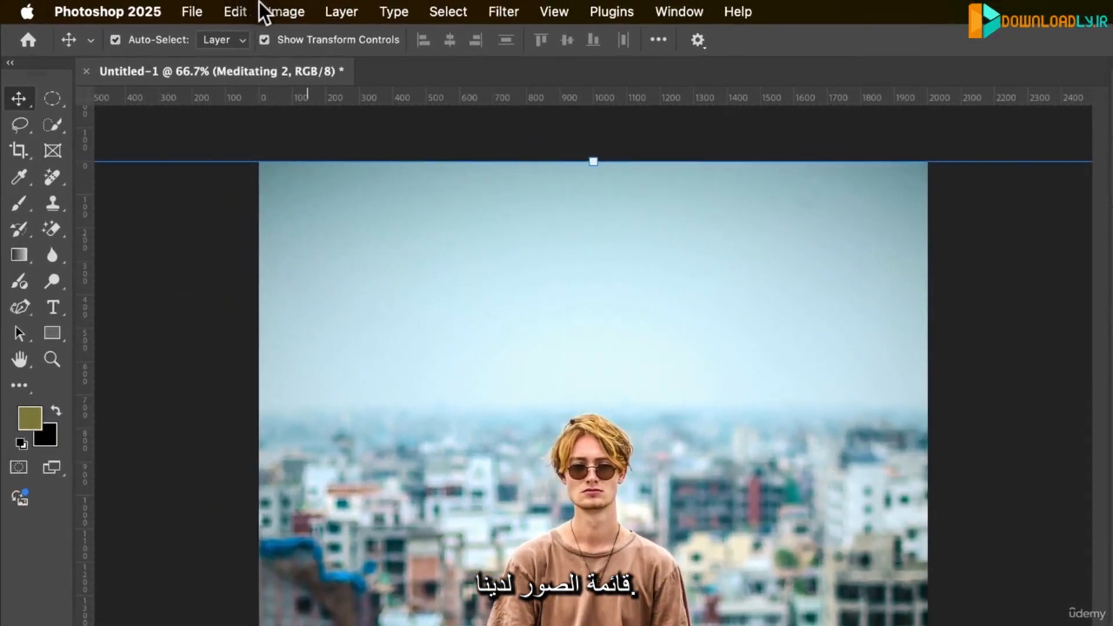
- Try a Brightness/Contrast adjustment directly on the Meditating 2 layer with Brightness 44 and Contrast 31
{"action": "left_click", "coordinate": [277, 11]}
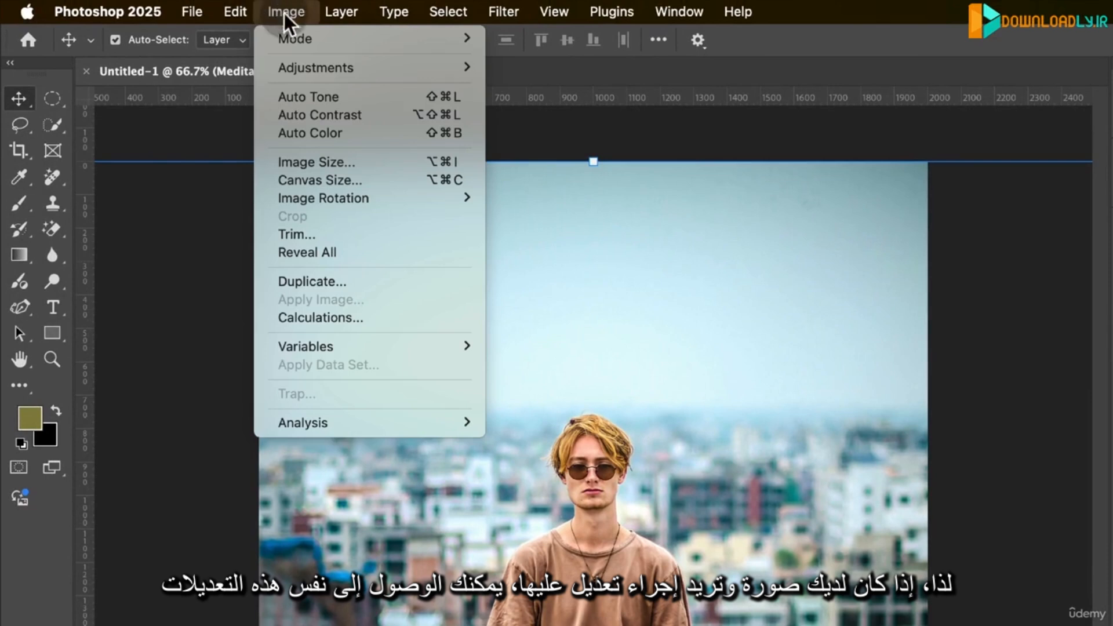
{"action": "mouse_move", "coordinate": [299, 65]}
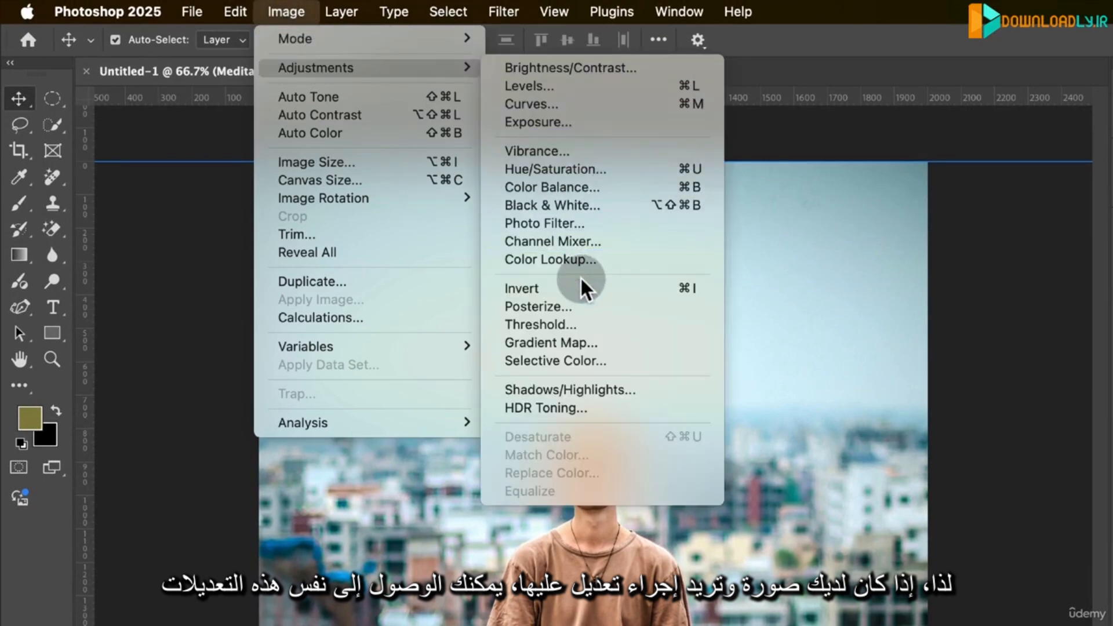
{"action": "left_click", "coordinate": [598, 63]}
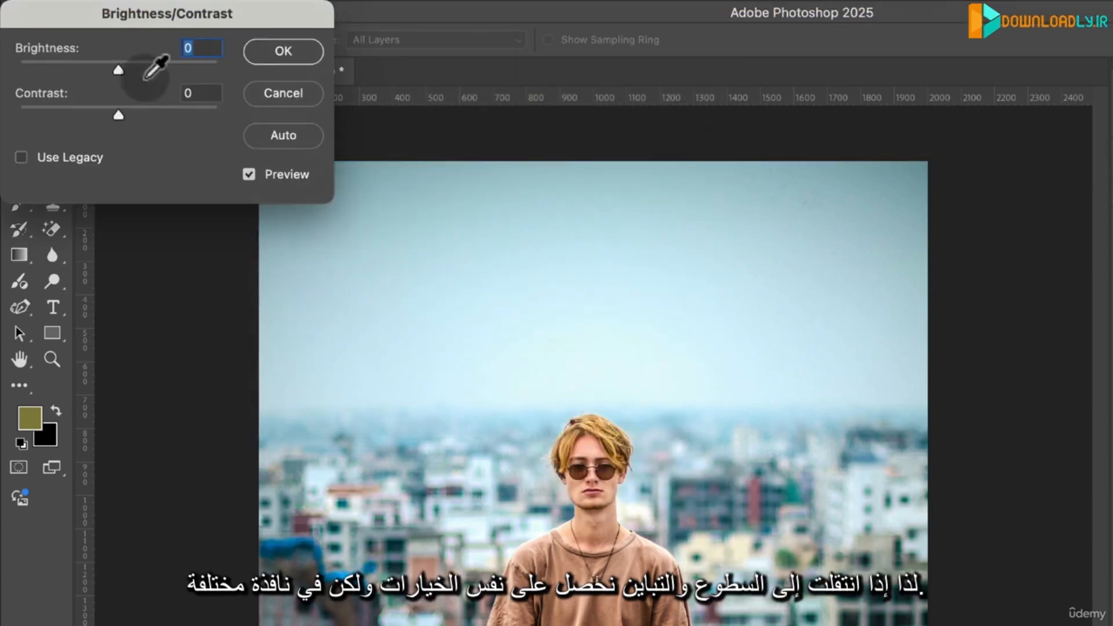
{"action": "left_click_drag", "start_coordinate": [169, 17], "coordinate": [906, 109]}
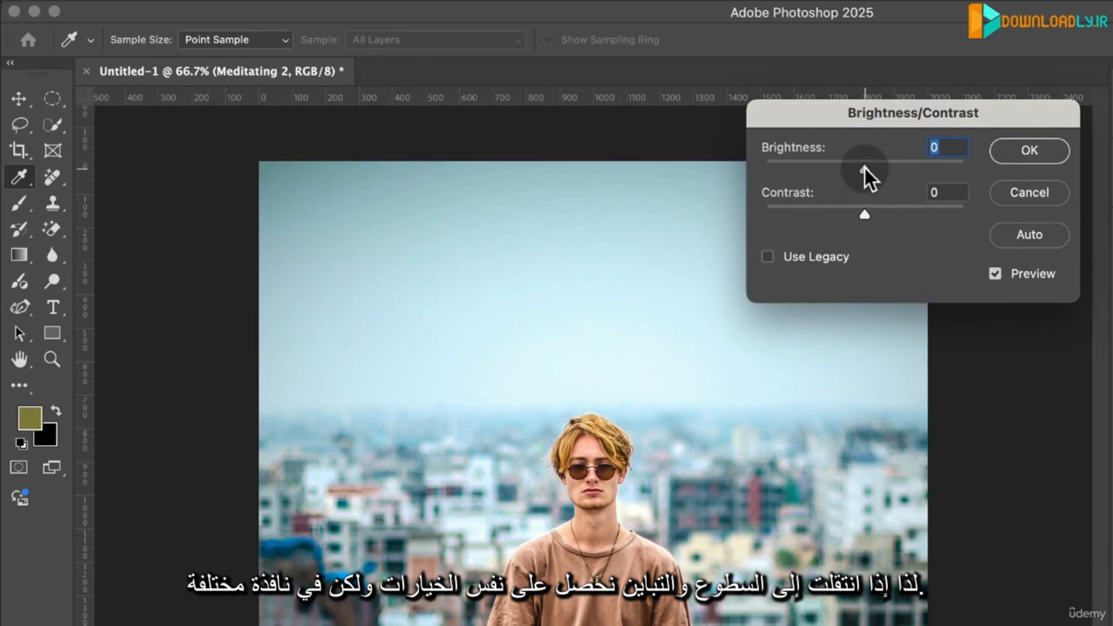
{"action": "left_click_drag", "start_coordinate": [864, 162], "coordinate": [893, 169]}
{"action": "left_click_drag", "start_coordinate": [892, 214], "coordinate": [897, 213]}
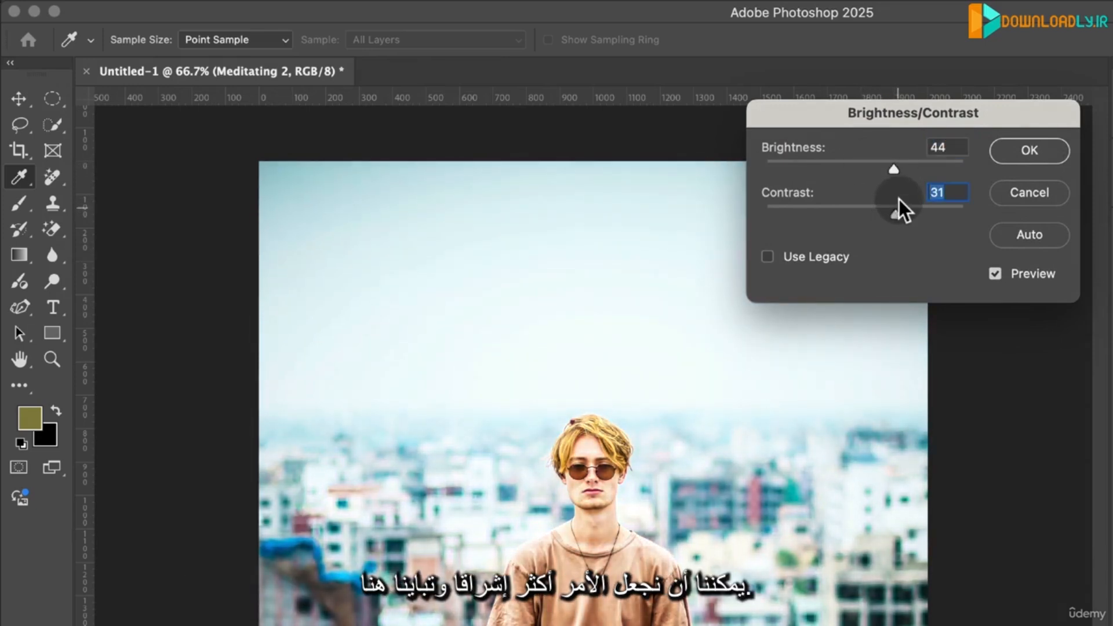
{"action": "left_click", "coordinate": [1029, 151]}
{"action": "key", "text": "v"}
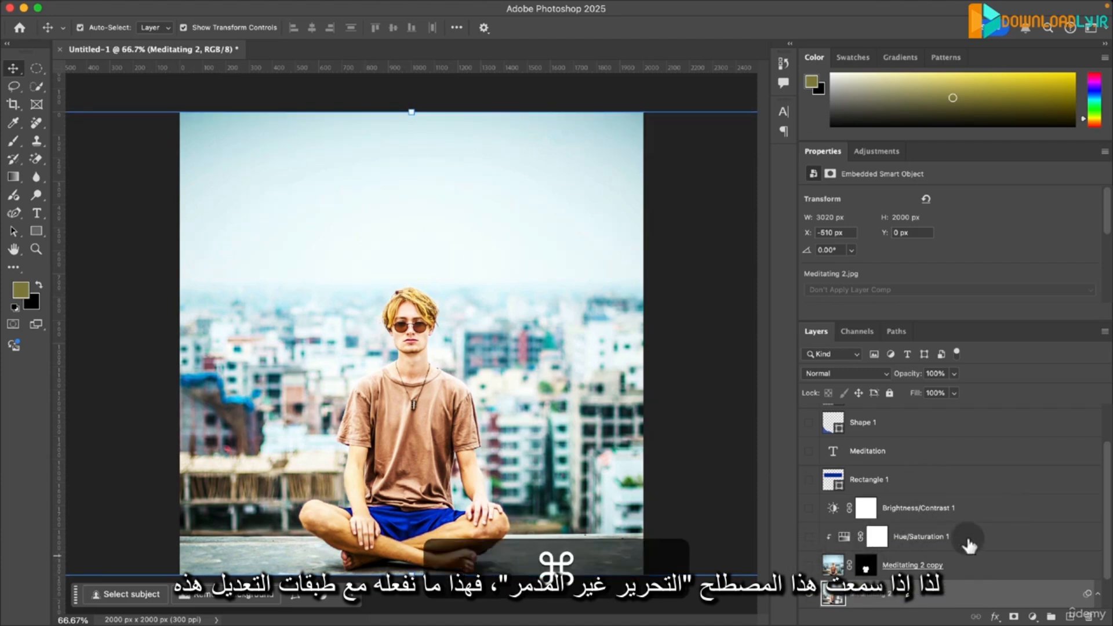
- Undo the direct Brightness/Contrast change and show the Meditating 2 copy, Hue/Saturation 1 and Brightness/Contrast 1 layers again
{"action": "left_click_drag", "start_coordinate": [956, 536], "coordinate": [972, 566]}
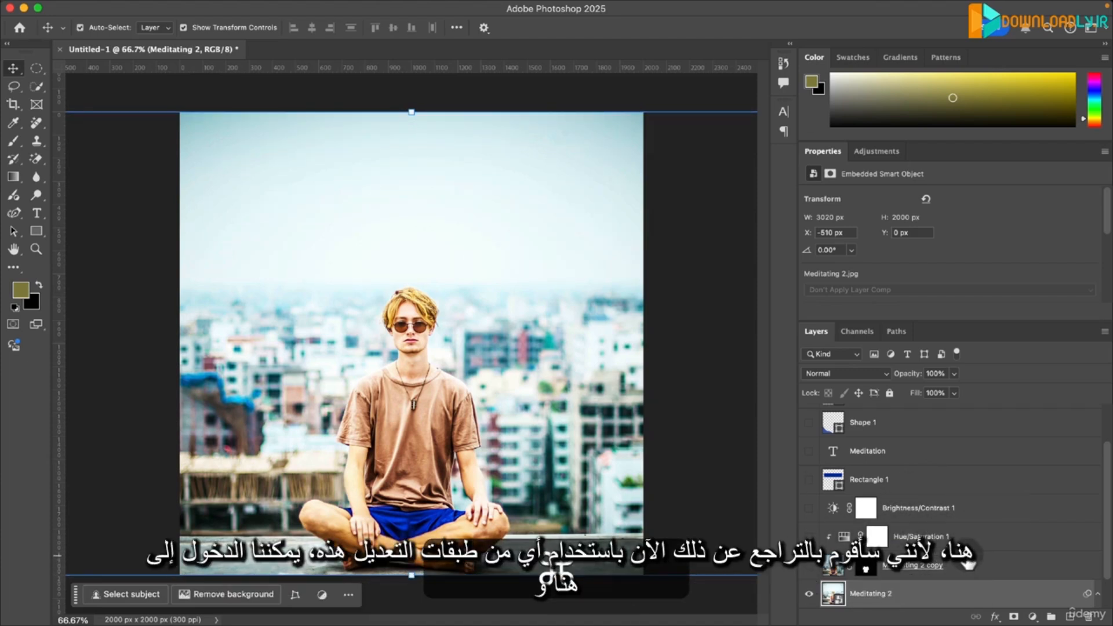
{"action": "key", "text": "super+z"}
{"action": "left_click", "coordinate": [809, 566]}
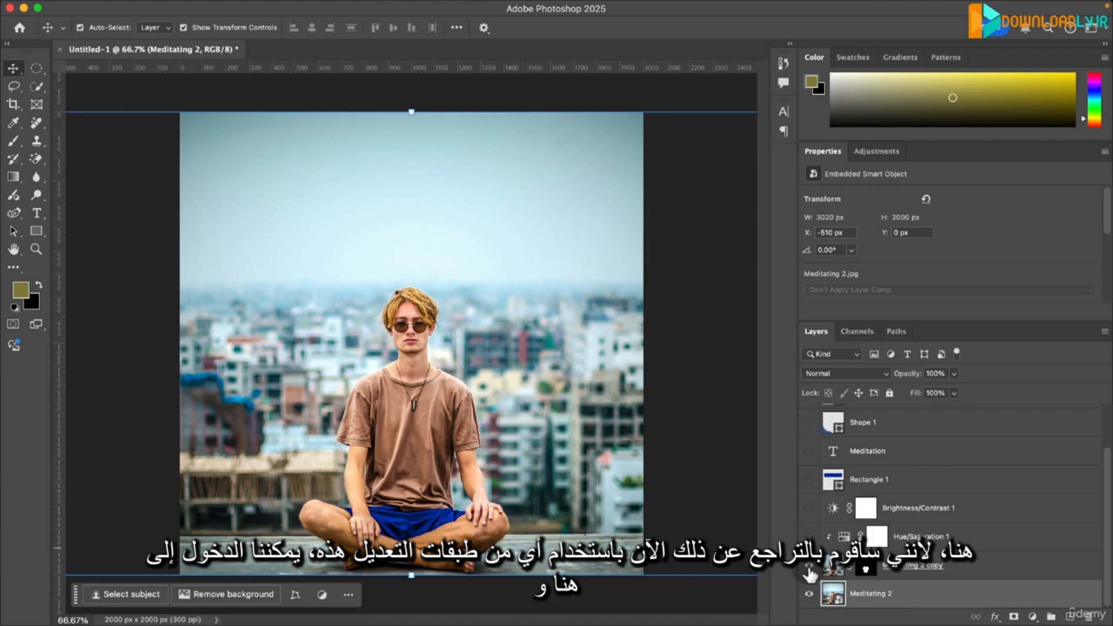
{"action": "left_click", "coordinate": [810, 537]}
{"action": "left_click", "coordinate": [809, 509]}
- Review the editable properties of the Brightness/Contrast 1 and Hue/Saturation 1 adjustment layers by selecting each
{"action": "left_click", "coordinate": [933, 508]}
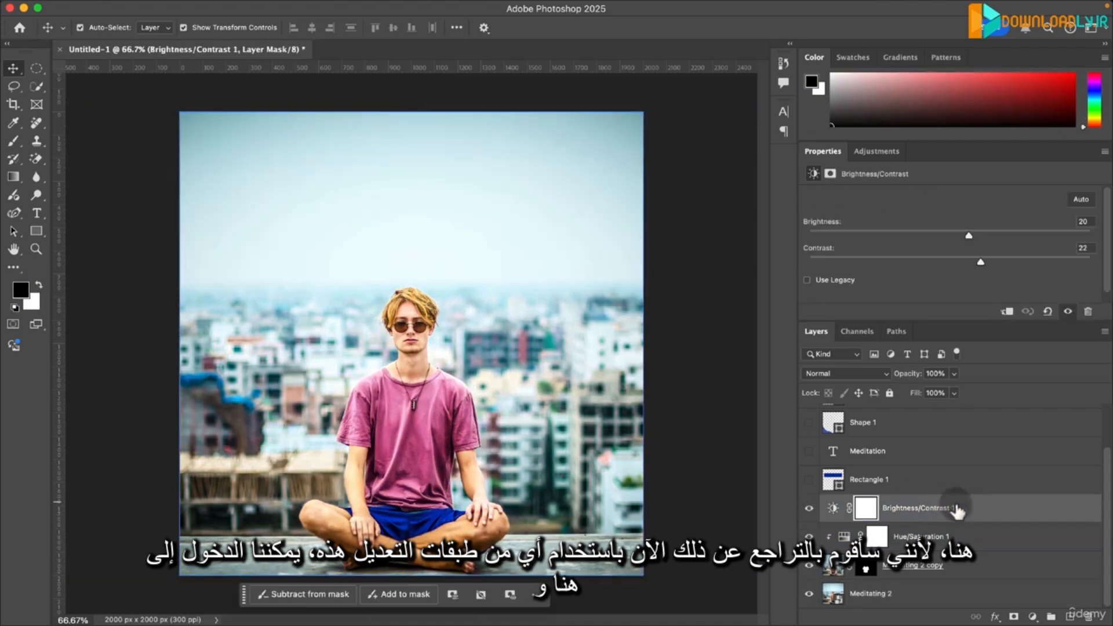
{"action": "left_click", "coordinate": [993, 538]}
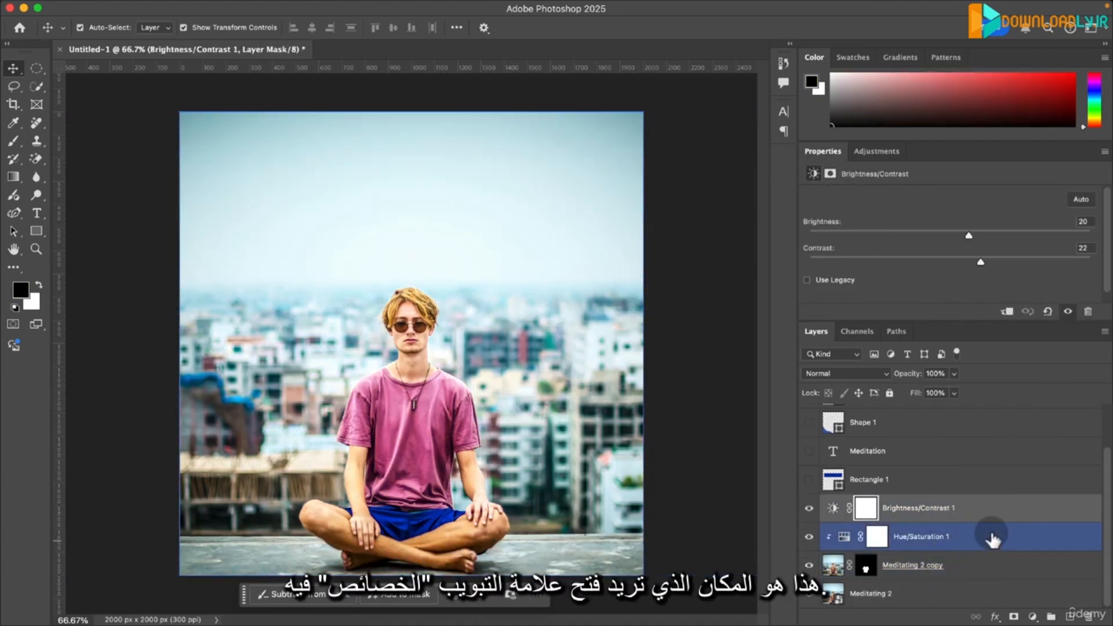
{"action": "left_click", "coordinate": [991, 516]}
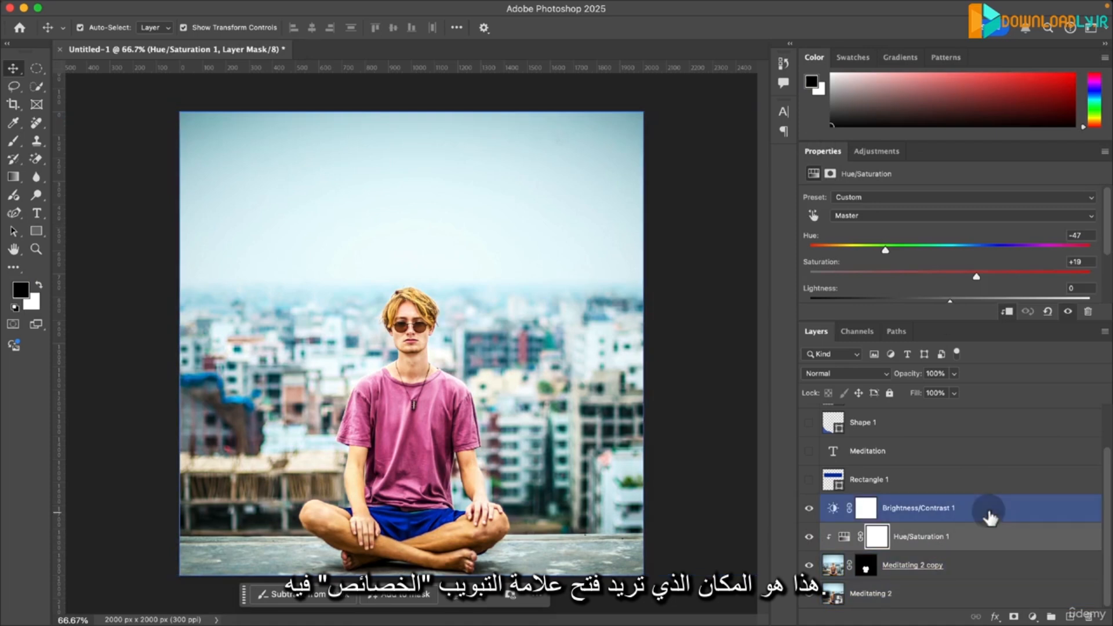
- Set the Brightness/Contrast 1 layer's Brightness to 6 and the Hue/Saturation 1 layer's Hue to +68 for a green T-shirt
{"action": "mouse_move", "coordinate": [966, 232]}
{"action": "left_mouse_down"}
{"action": "mouse_move", "coordinate": [947, 239]}
{"action": "mouse_move", "coordinate": [957, 240]}
{"action": "left_mouse_up"}
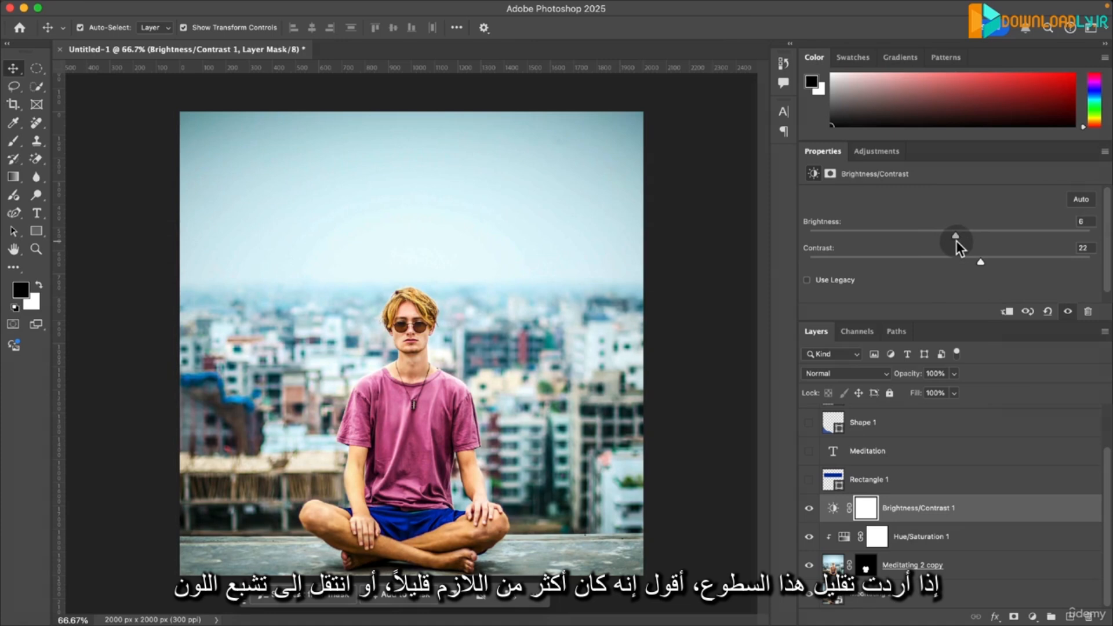
{"action": "left_click", "coordinate": [943, 536]}
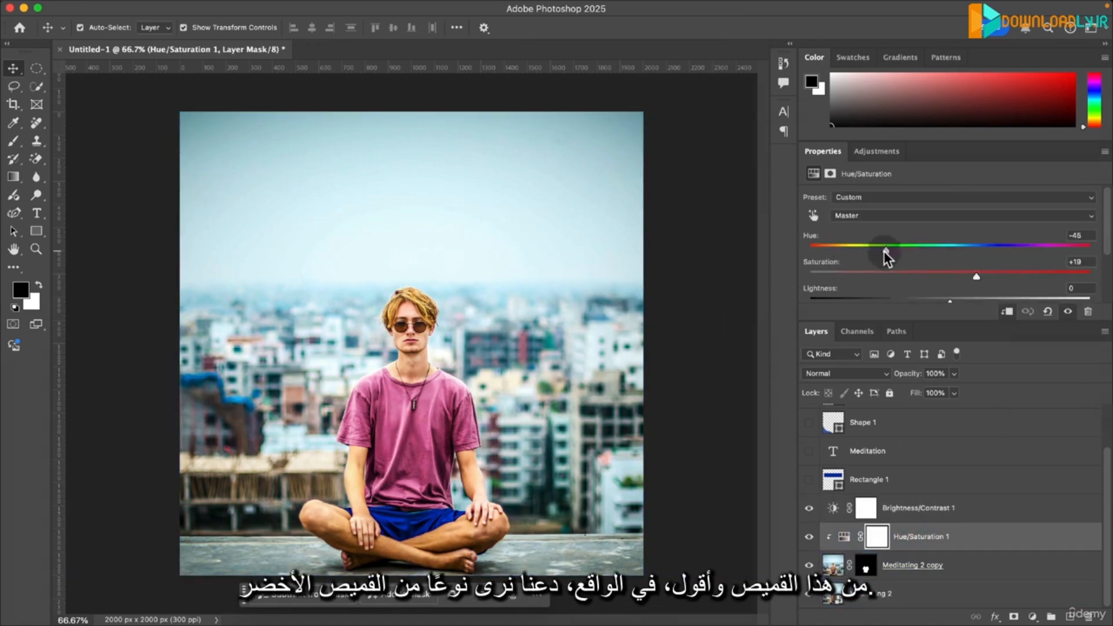
{"action": "left_click_drag", "start_coordinate": [885, 252], "coordinate": [1027, 252]}
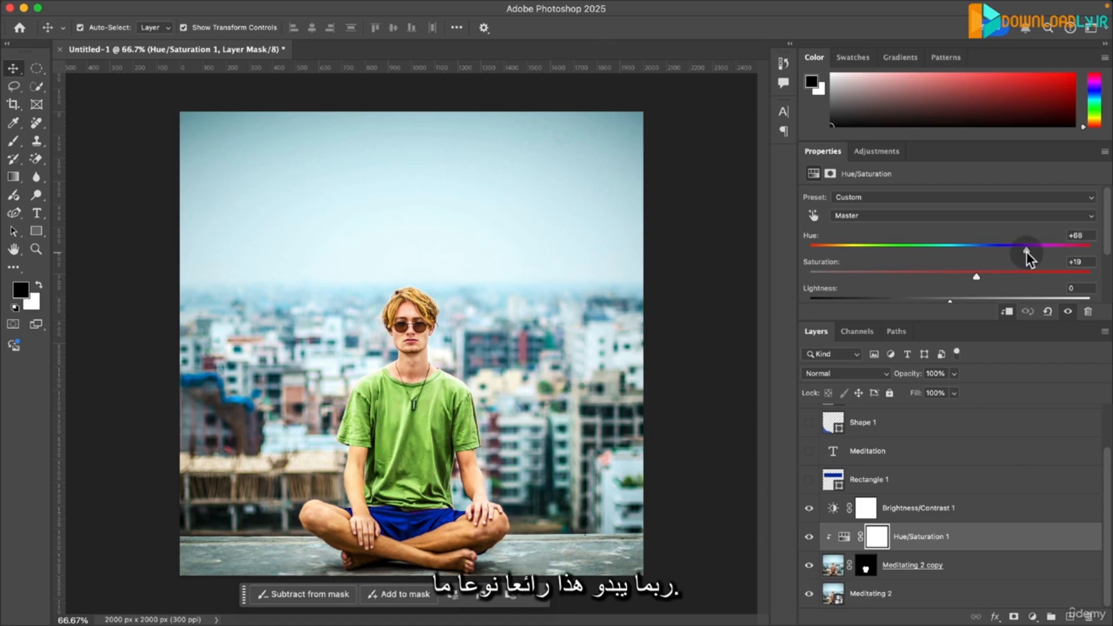
{"action": "left_click", "coordinate": [95, 162]}
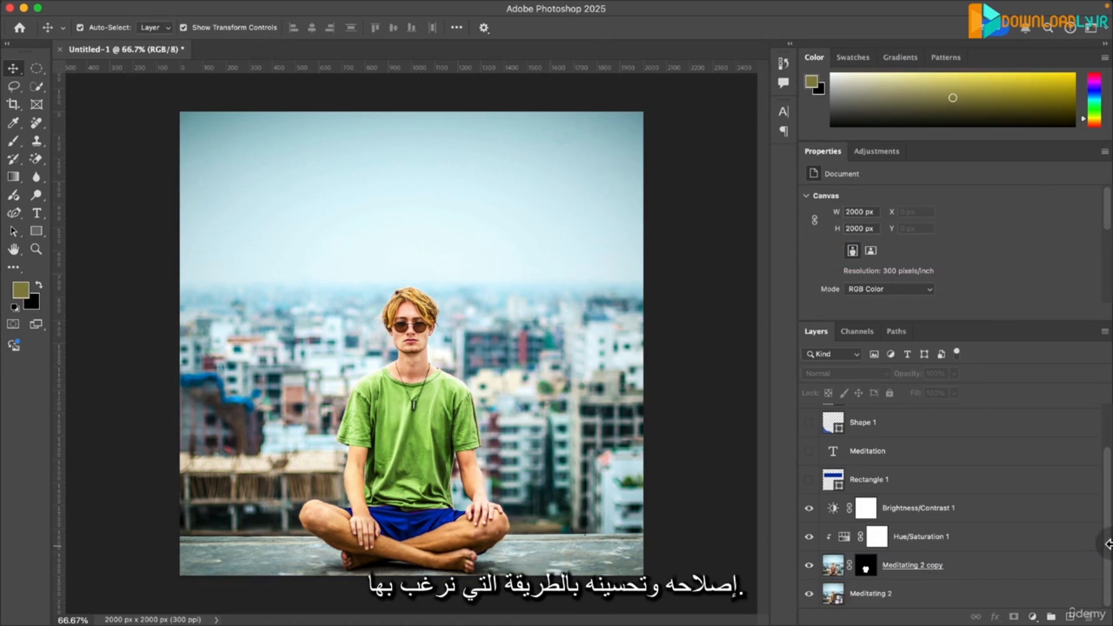
{"action": "left_click", "coordinate": [905, 565]}
{"action": "left_click", "coordinate": [881, 593]}
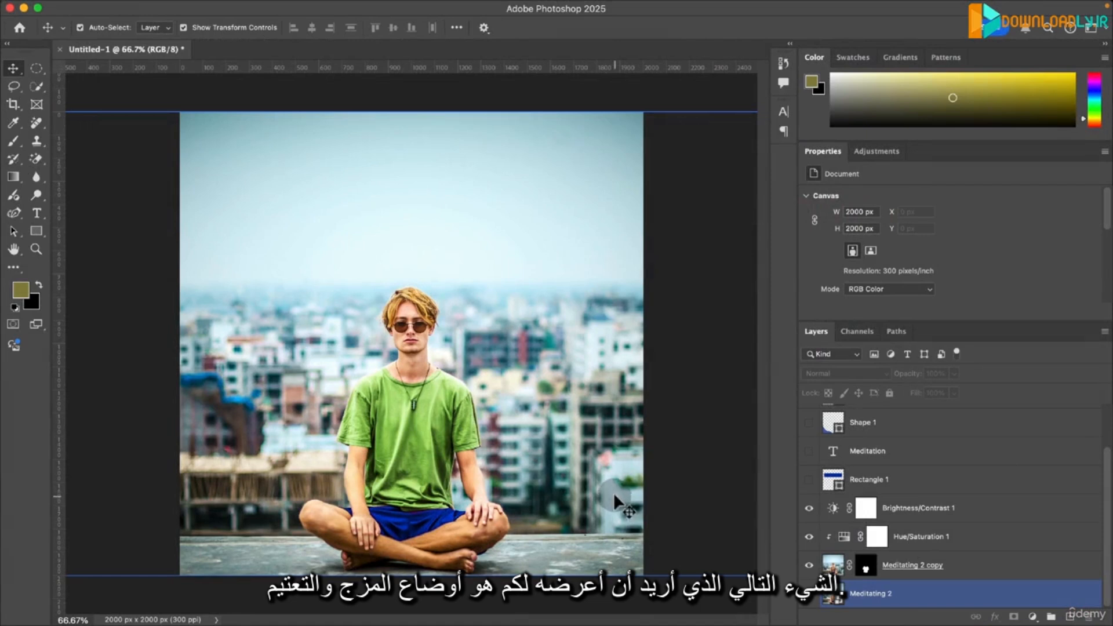
{"action": "left_click", "coordinate": [692, 595]}
- Place Light Leak 2.jpg from the Resources folder into the composition and scale it up to fill the canvas height
{"action": "key", "text": "super+Tab"}
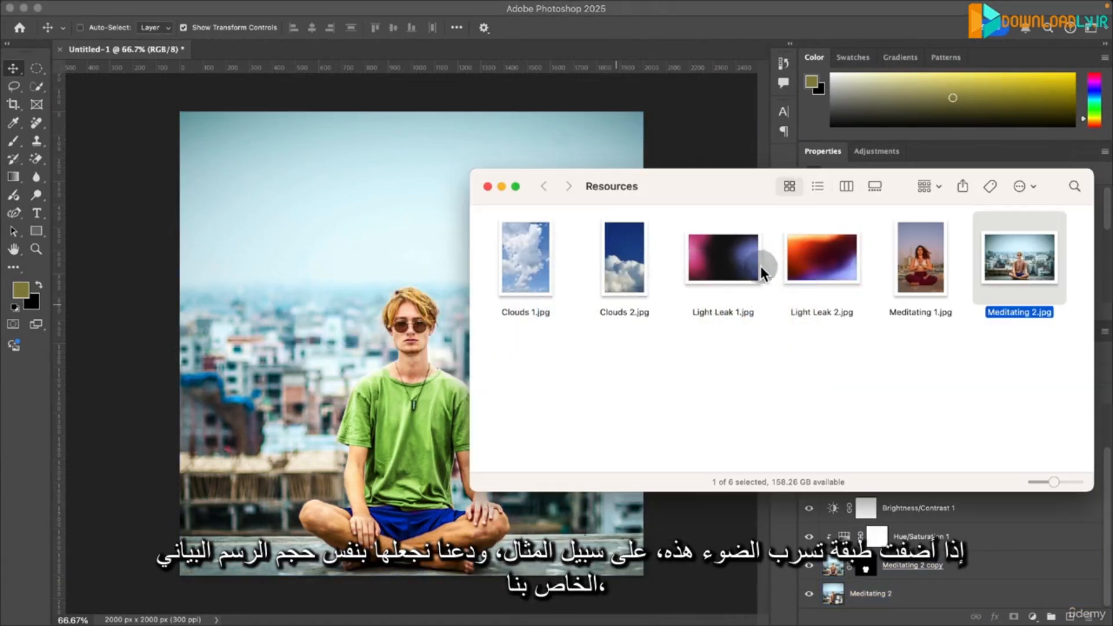
{"action": "left_click_drag", "start_coordinate": [837, 268], "coordinate": [287, 209]}
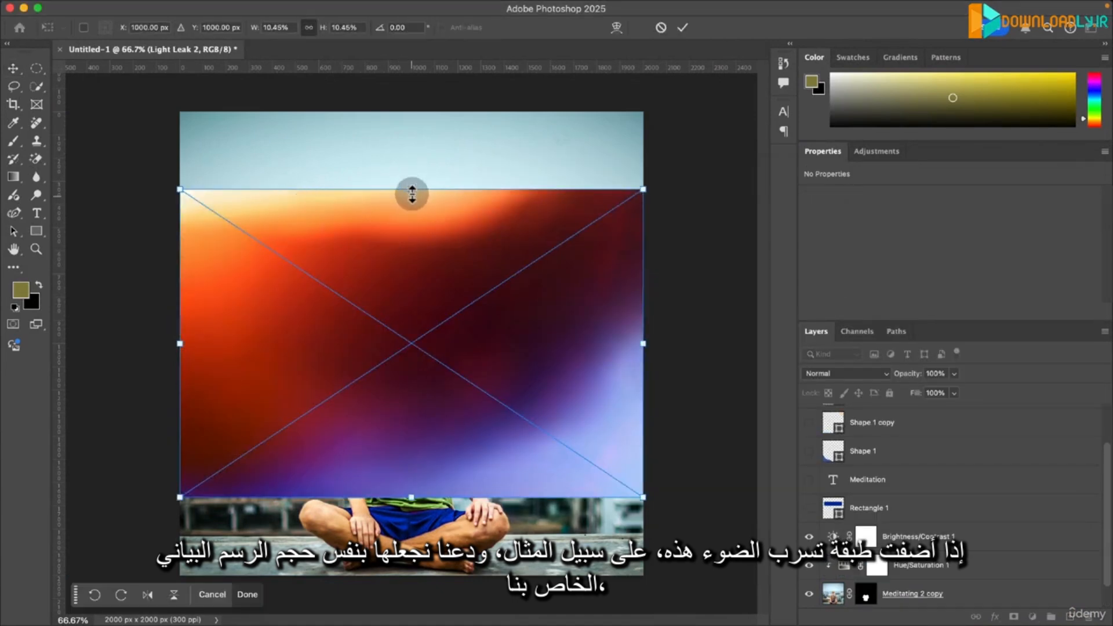
{"action": "left_click_drag", "start_coordinate": [412, 192], "coordinate": [418, 116]}
{"action": "key", "text": "Return"}
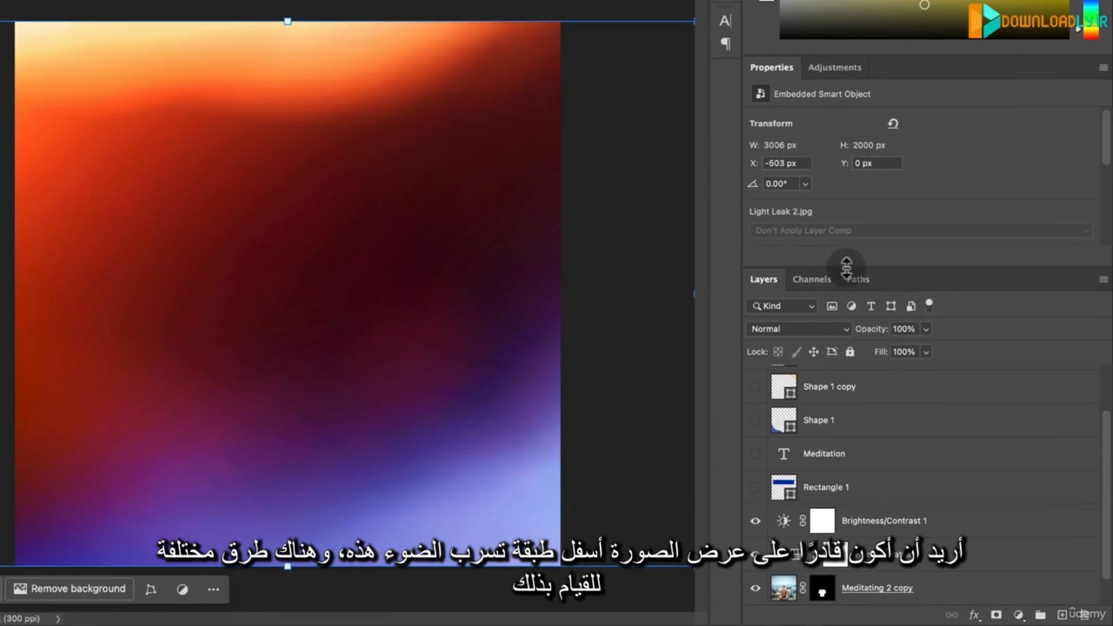
- Try different opacities on the Light Leak 2 layer, ending at 58%
{"action": "left_click_drag", "start_coordinate": [847, 266], "coordinate": [850, 217]}
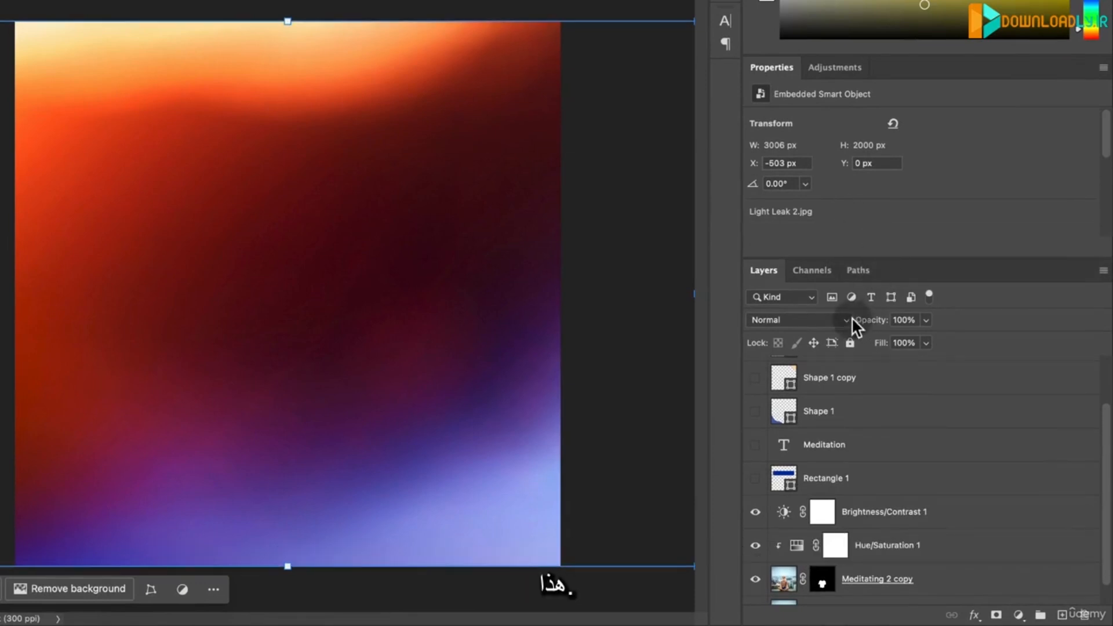
{"action": "left_click_drag", "start_coordinate": [863, 325], "coordinate": [992, 325]}
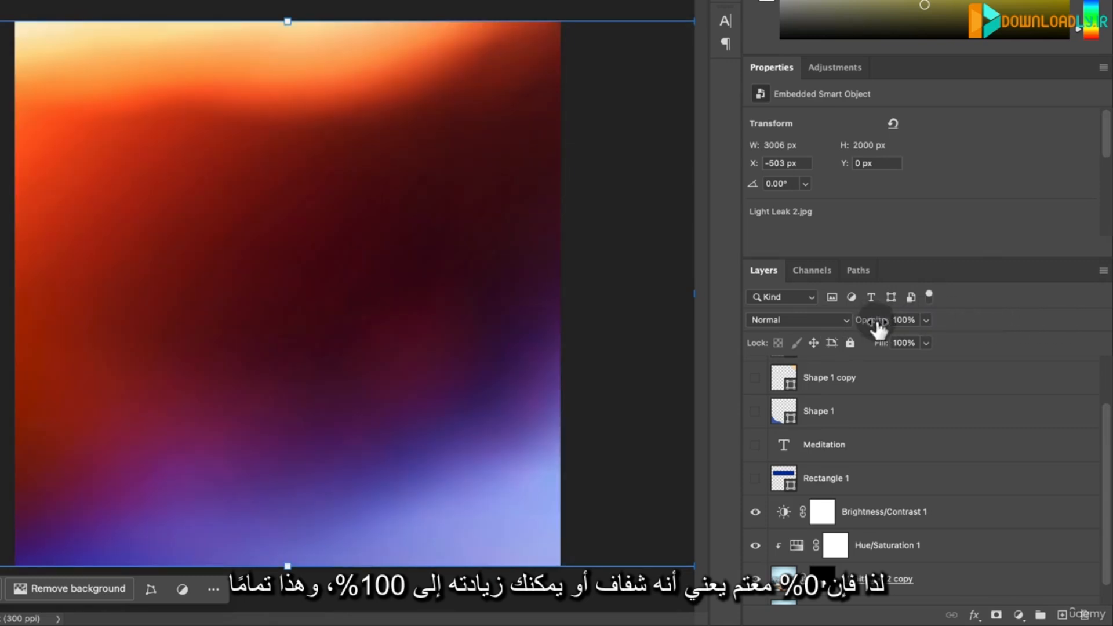
{"action": "mouse_move", "coordinate": [875, 328]}
{"action": "left_mouse_down"}
{"action": "mouse_move", "coordinate": [864, 325]}
{"action": "mouse_move", "coordinate": [880, 328]}
{"action": "left_mouse_up"}
- Show the Meditation text layer and move it above the Light Leak 2 layer
{"action": "scroll", "coordinate": [1089, 480], "scroll_direction": "up", "scroll_amount": 2}
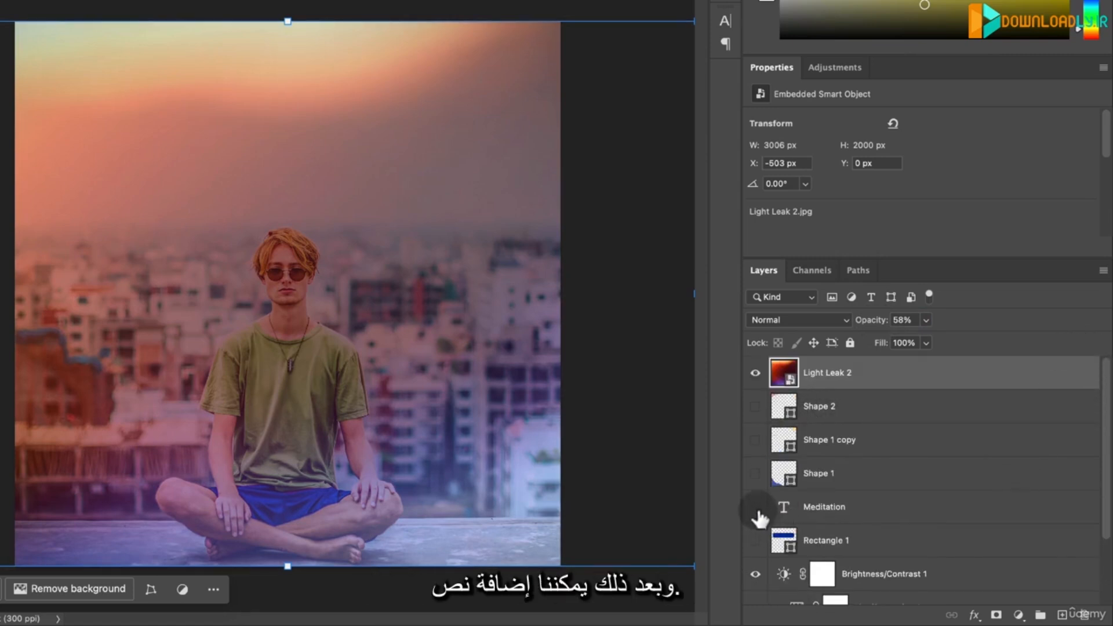
{"action": "left_click", "coordinate": [756, 508]}
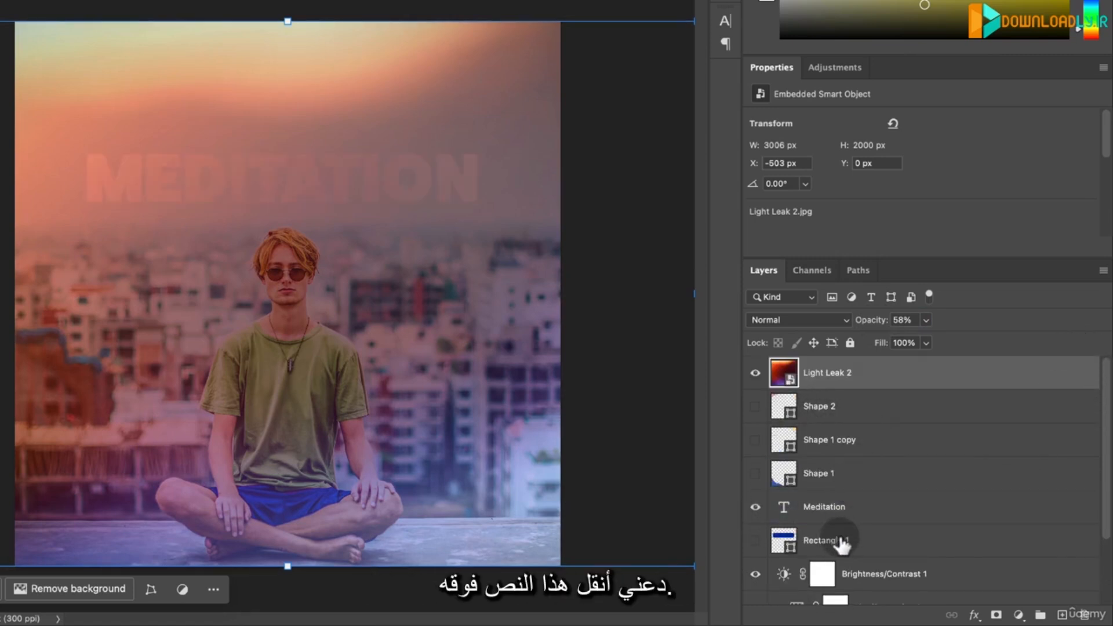
{"action": "left_click_drag", "start_coordinate": [834, 510], "coordinate": [835, 360]}
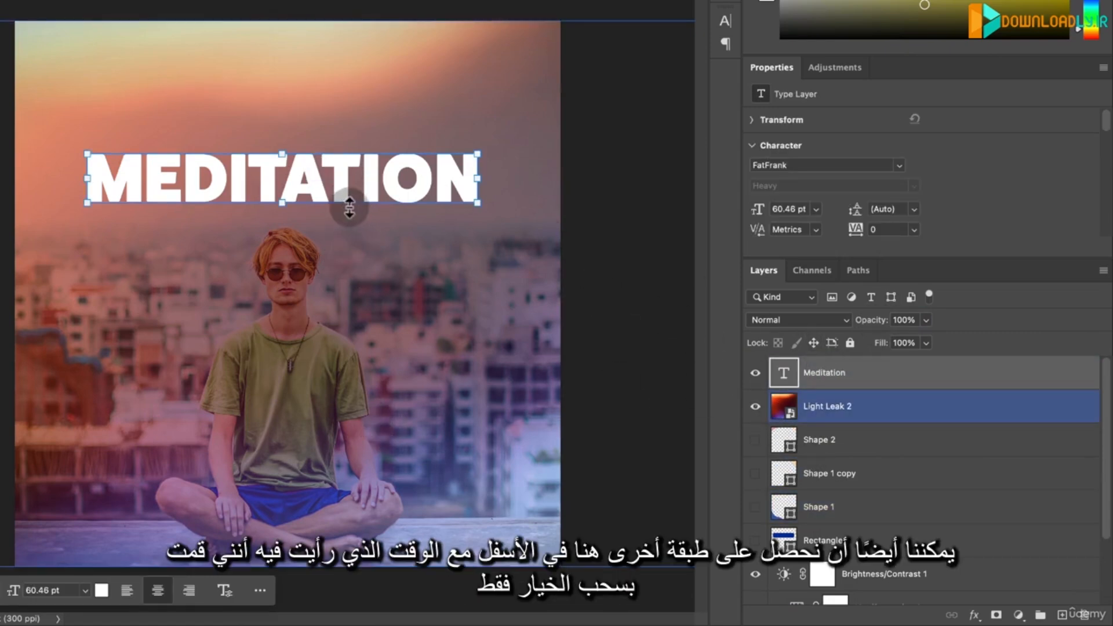
- Duplicate the MEDITATION text over the man's torso, reword the copy as MONDAYS AT 10AM and scale it down to 30.48 pt
{"action": "left_click_drag", "start_coordinate": [342, 182], "coordinate": [344, 407]}
{"action": "double_click", "coordinate": [349, 384]}
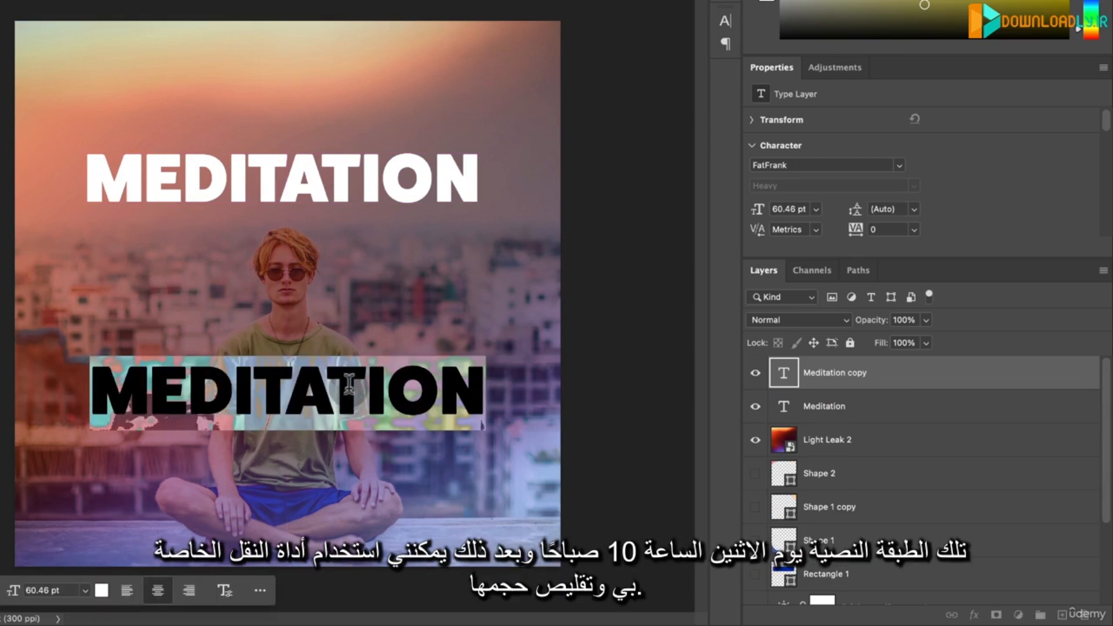
{"action": "type", "text": "MONDAYS"}
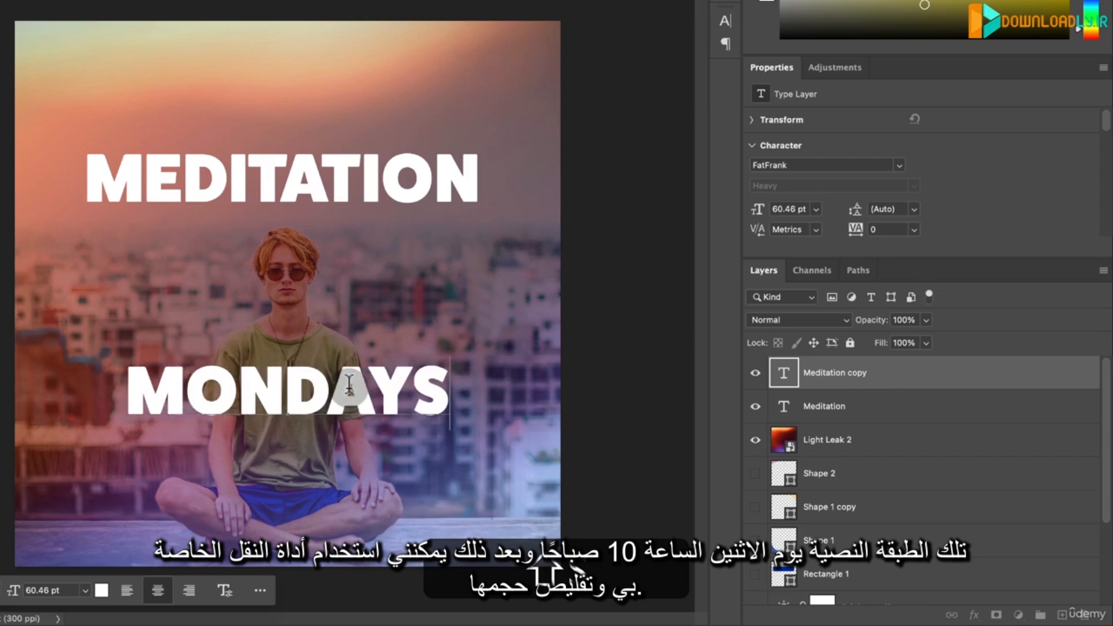
{"action": "type", "text": " AT 10"}
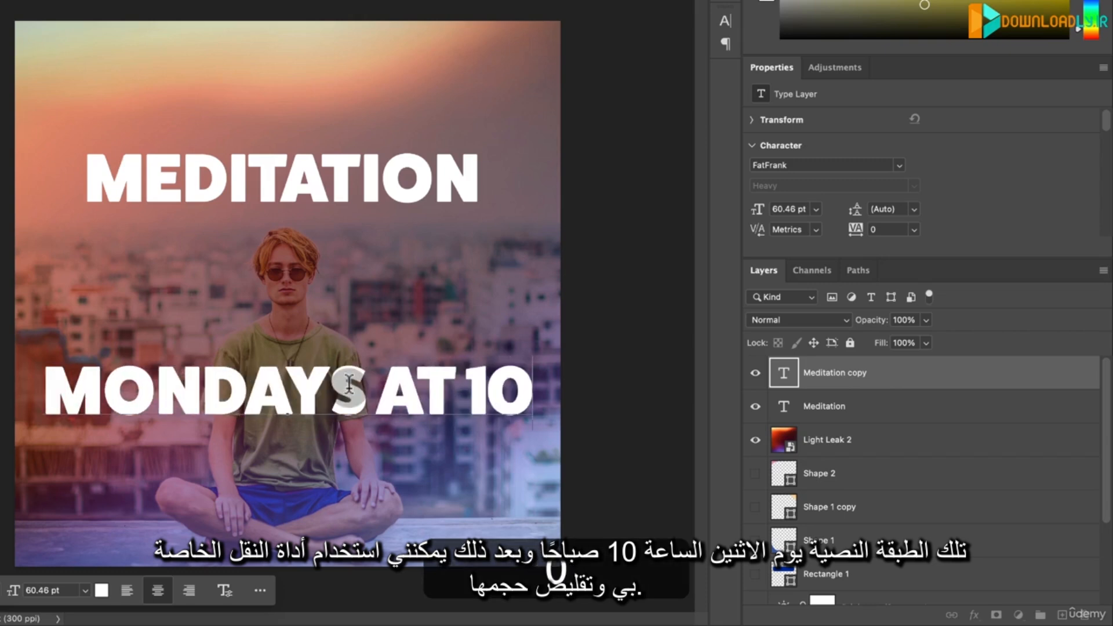
{"action": "type", "text": "AM"}
{"action": "key", "text": "ctrl+Return"}
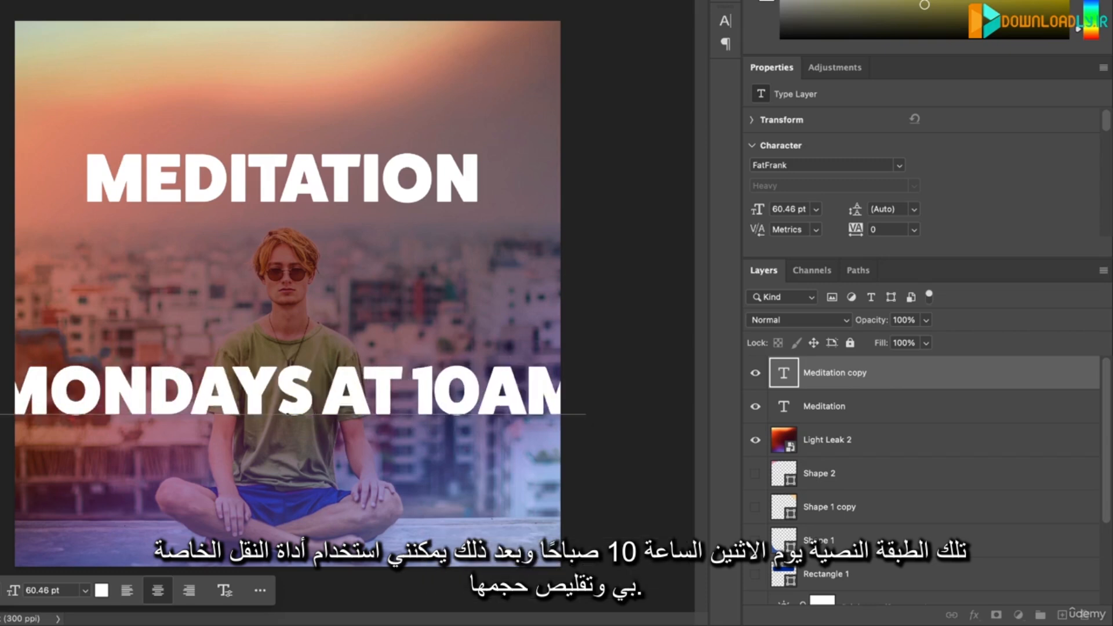
{"action": "left_click_drag", "start_coordinate": [288, 366], "coordinate": [288, 378]}
{"action": "key", "text": "Return"}
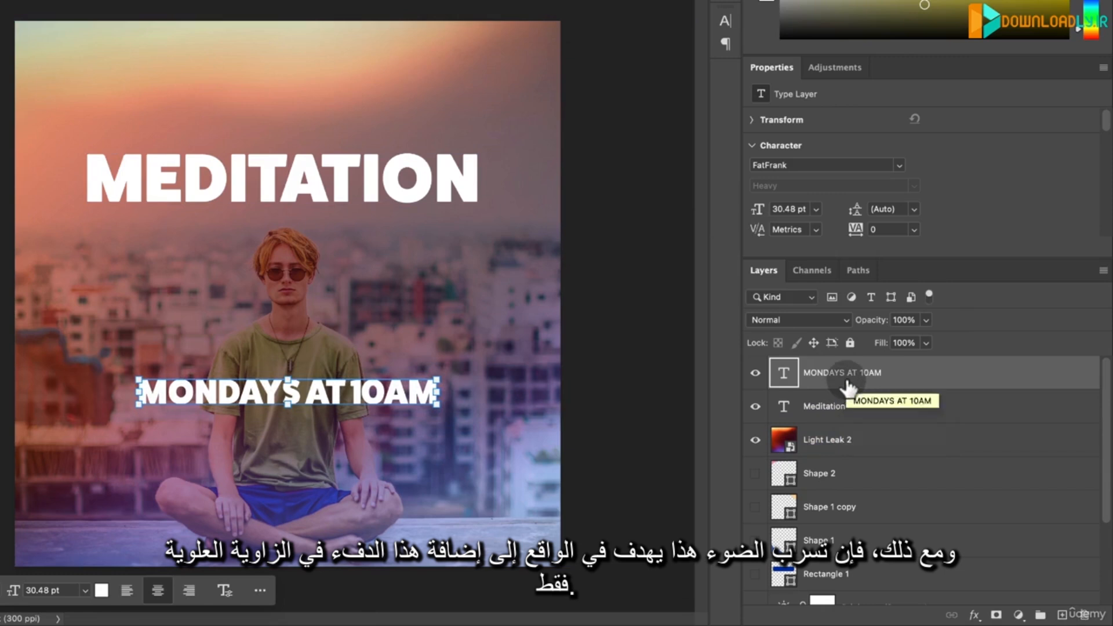
- Delete the MONDAYS AT 10AM and Meditation text layers and set the Light Leak 2 layer's opacity back to 100%
{"action": "key", "text": "BackSpace"}
{"action": "key", "text": "BackSpace"}
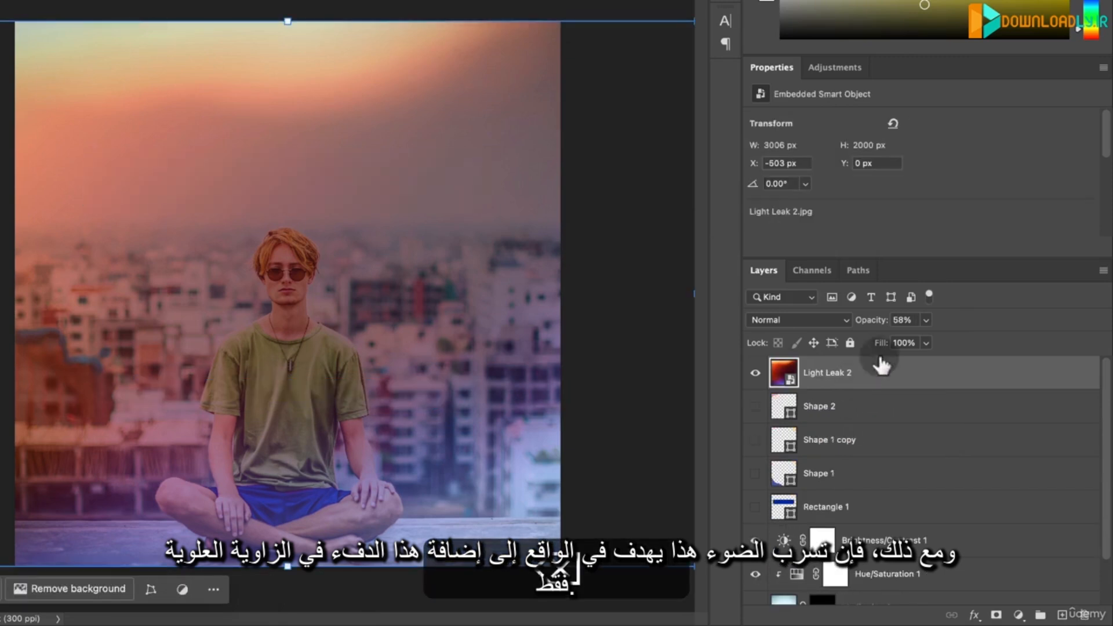
{"action": "left_click_drag", "start_coordinate": [881, 329], "coordinate": [907, 329]}
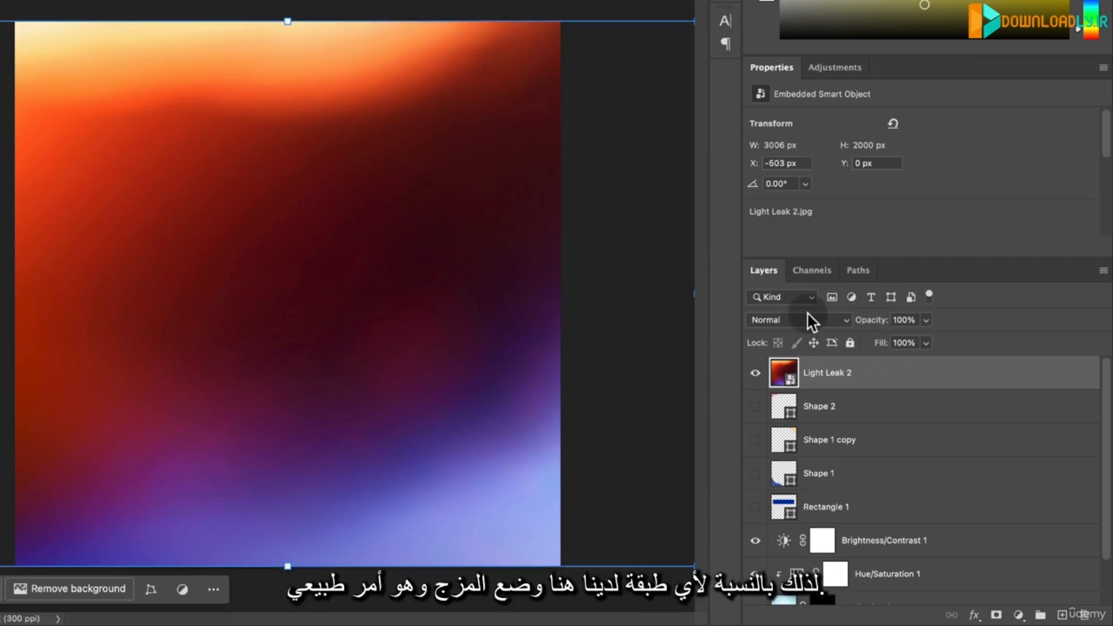
- Set the Light Leak 2 layer's blend mode to Screen and preview the other blend modes without applying them
{"action": "left_click", "coordinate": [847, 320]}
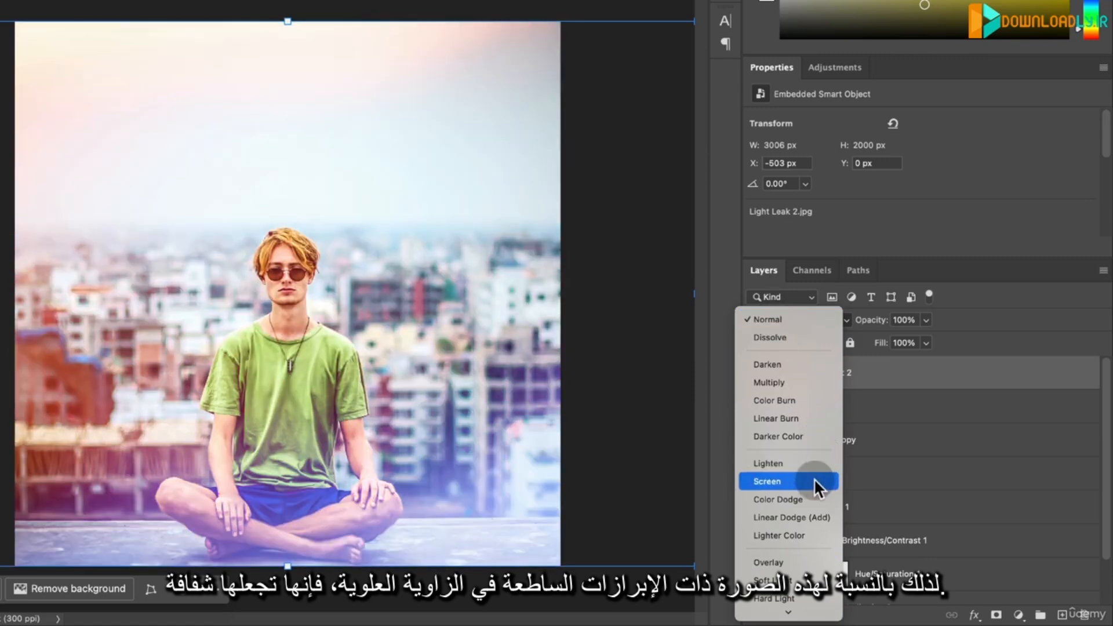
{"action": "left_click", "coordinate": [809, 481]}
{"action": "left_click", "coordinate": [836, 320]}
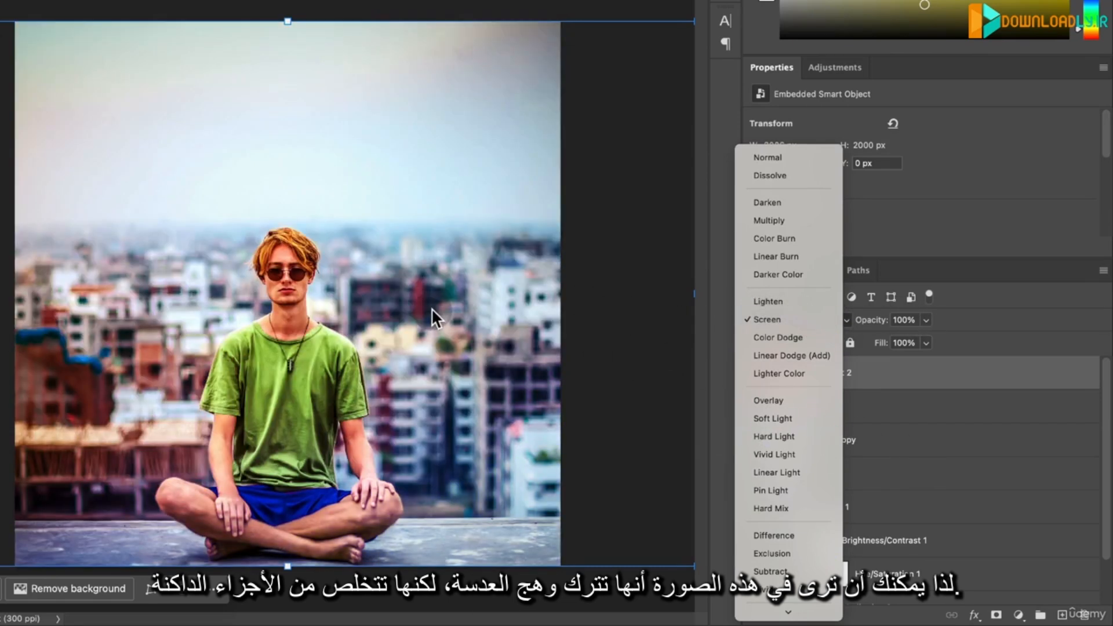
{"action": "left_click", "coordinate": [431, 308]}
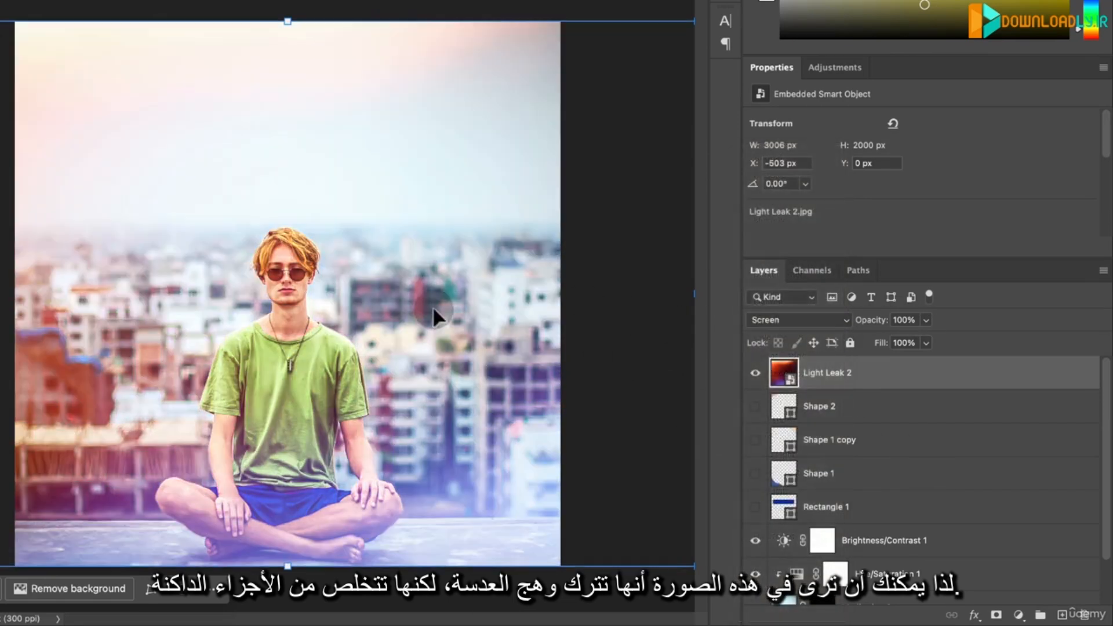
- Compare the image with and without the light leak by toggling the Light Leak 2 layer's visibility, leaving it shown
{"action": "left_click", "coordinate": [755, 374]}
{"action": "left_click", "coordinate": [756, 373]}
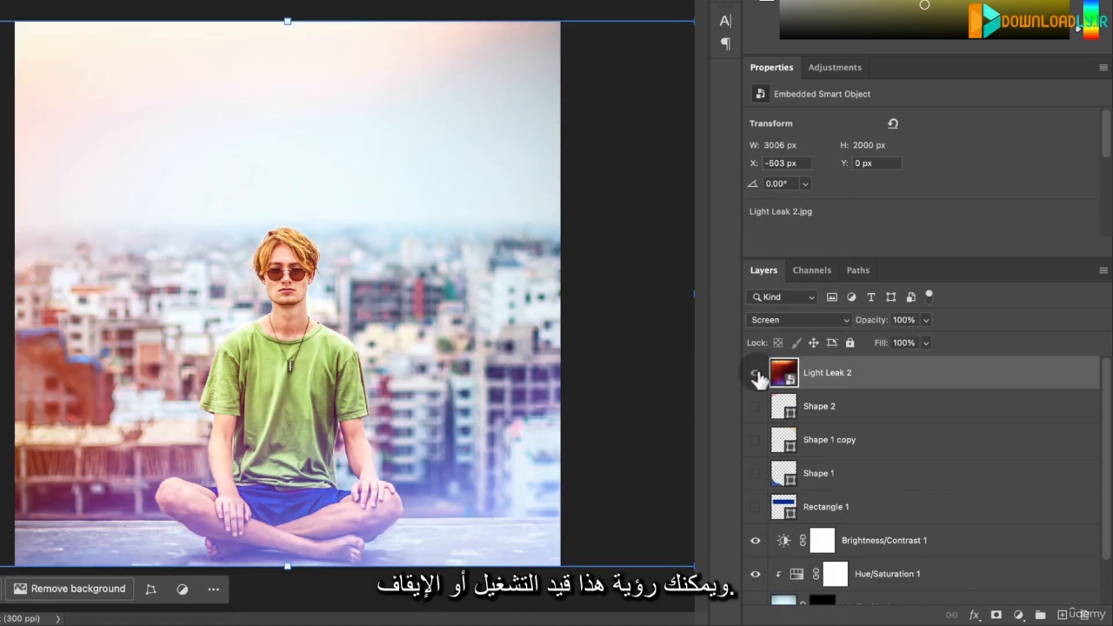
{"action": "left_click", "coordinate": [756, 373]}
{"action": "left_click", "coordinate": [756, 373]}
{"action": "left_click", "coordinate": [756, 374]}
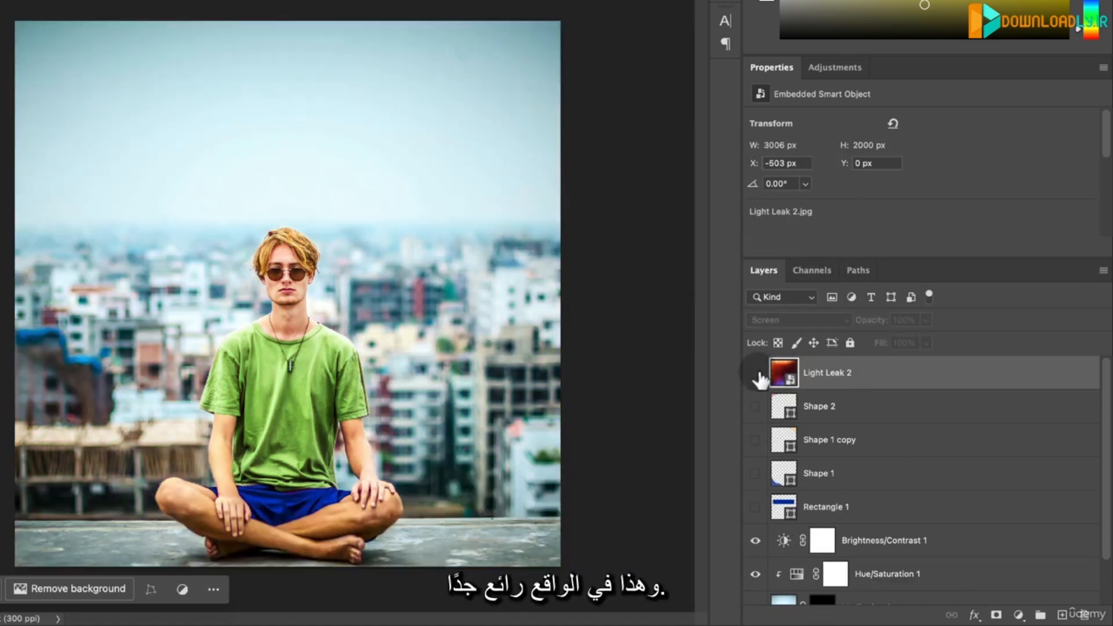
{"action": "left_click", "coordinate": [755, 374]}
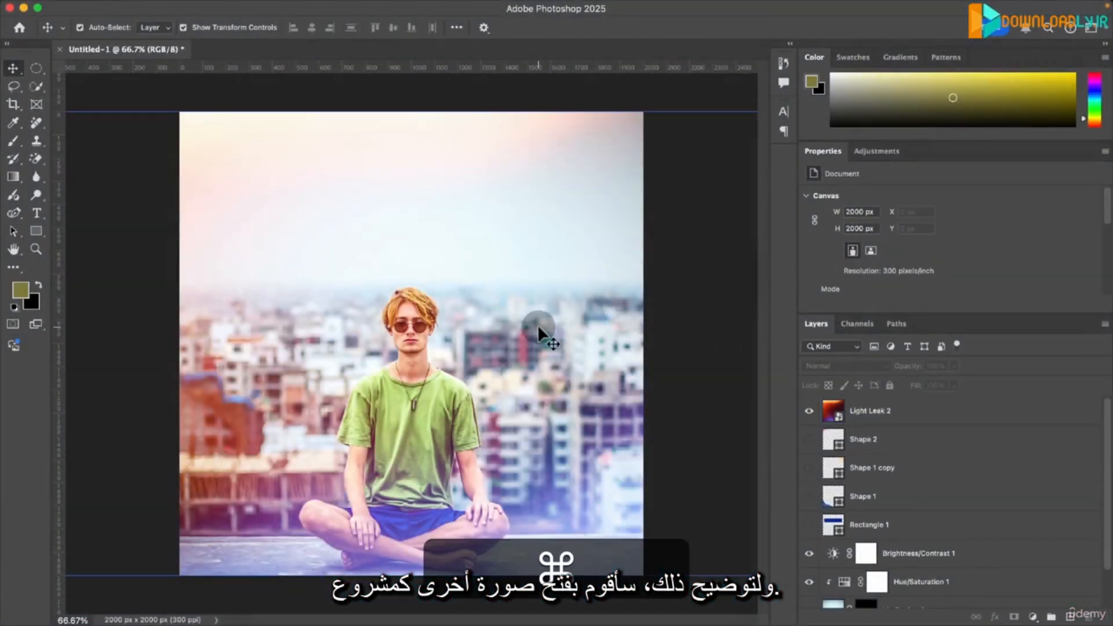
- Switch to the Resources folder in Finder and open Meditating 2.jpg with Adobe Photoshop 2025 as its own document
{"action": "left_click", "coordinate": [538, 325], "text": "super"}
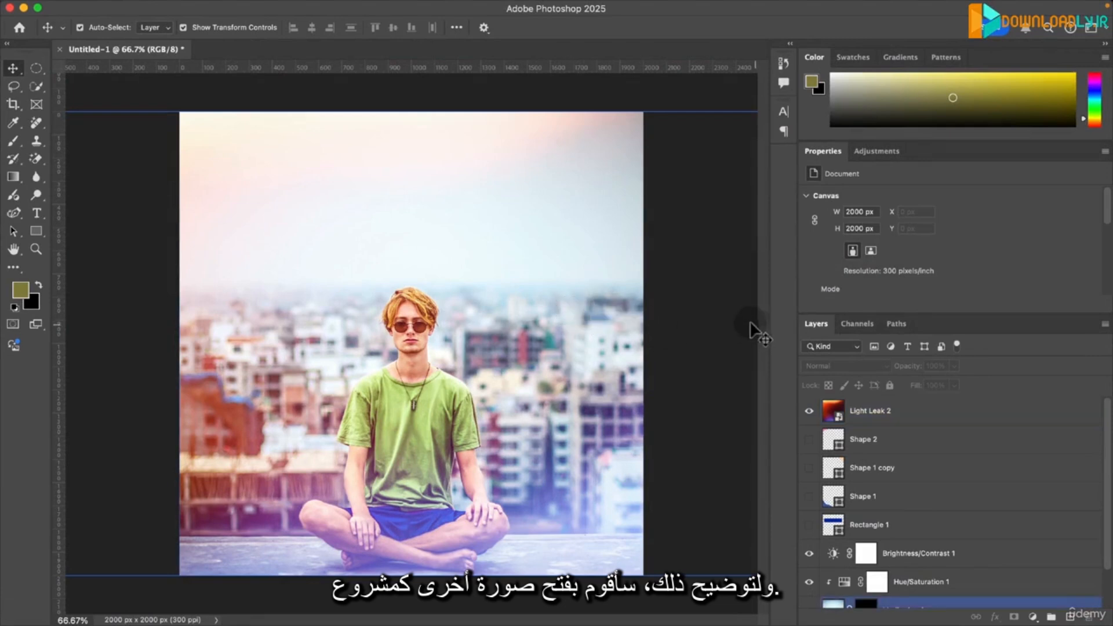
{"action": "key", "text": "super+Tab"}
{"action": "key", "text": "super+Tab"}
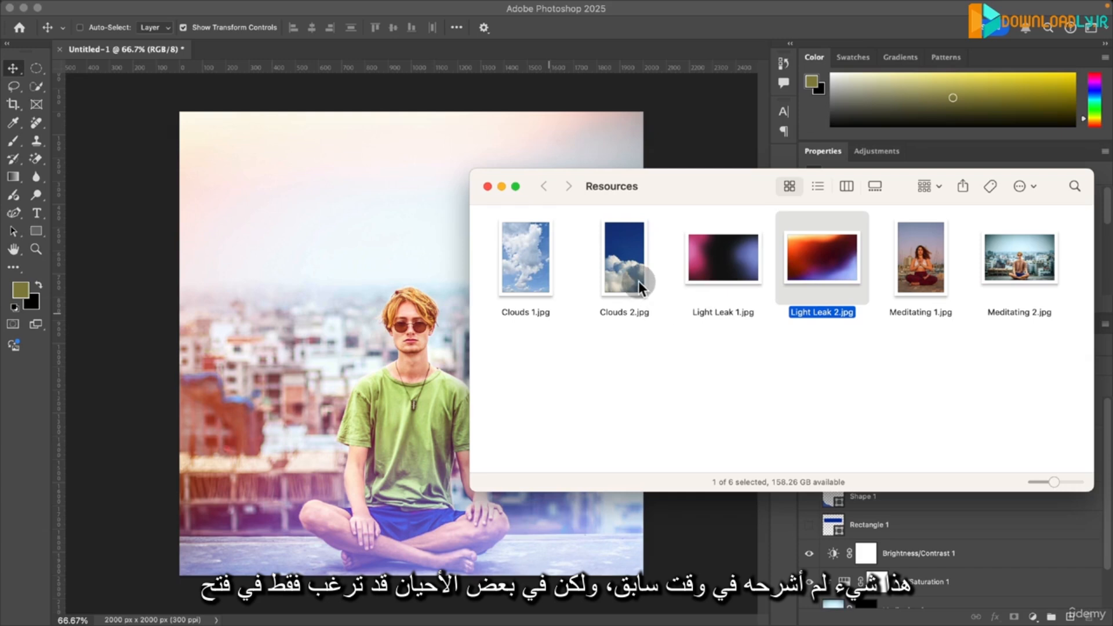
{"action": "right_click", "coordinate": [1006, 279]}
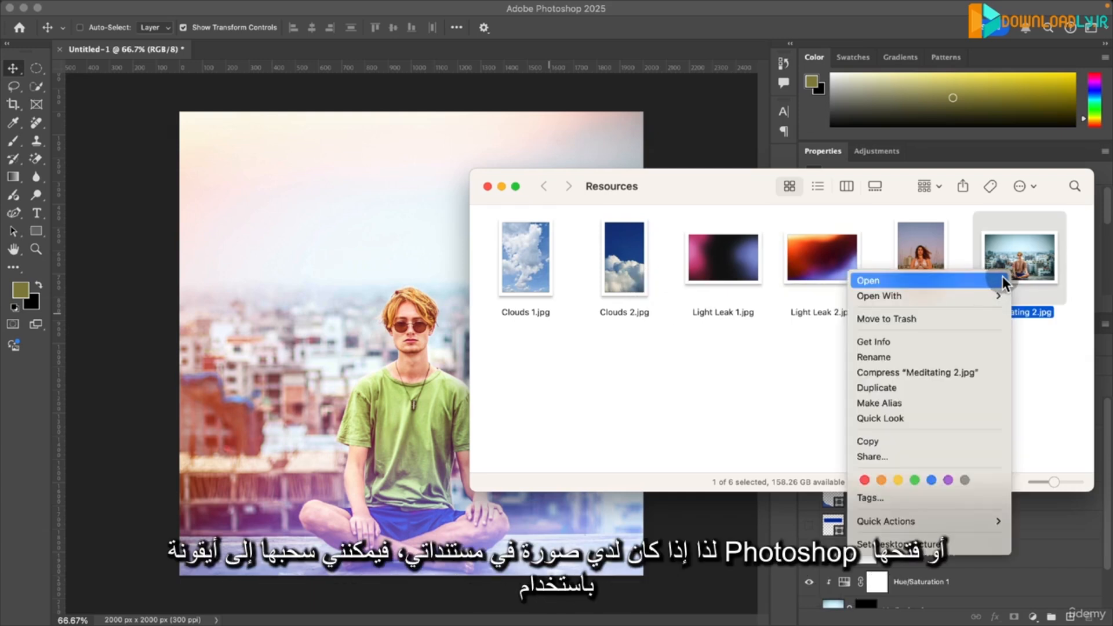
{"action": "left_click", "coordinate": [1046, 238]}
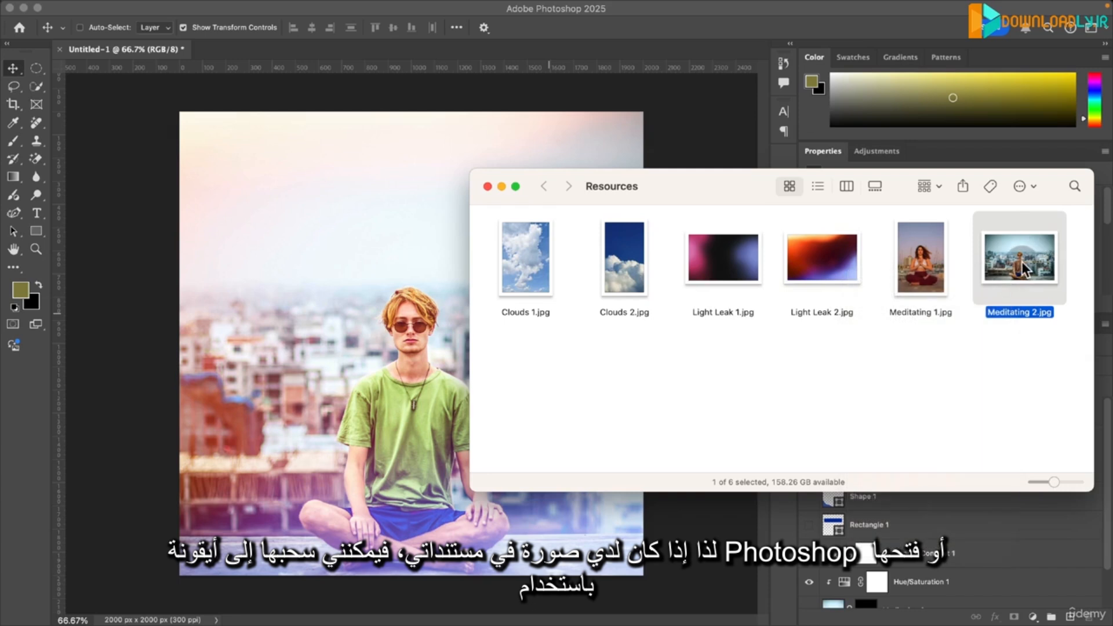
{"action": "left_click_drag", "start_coordinate": [989, 268], "coordinate": [1011, 269]}
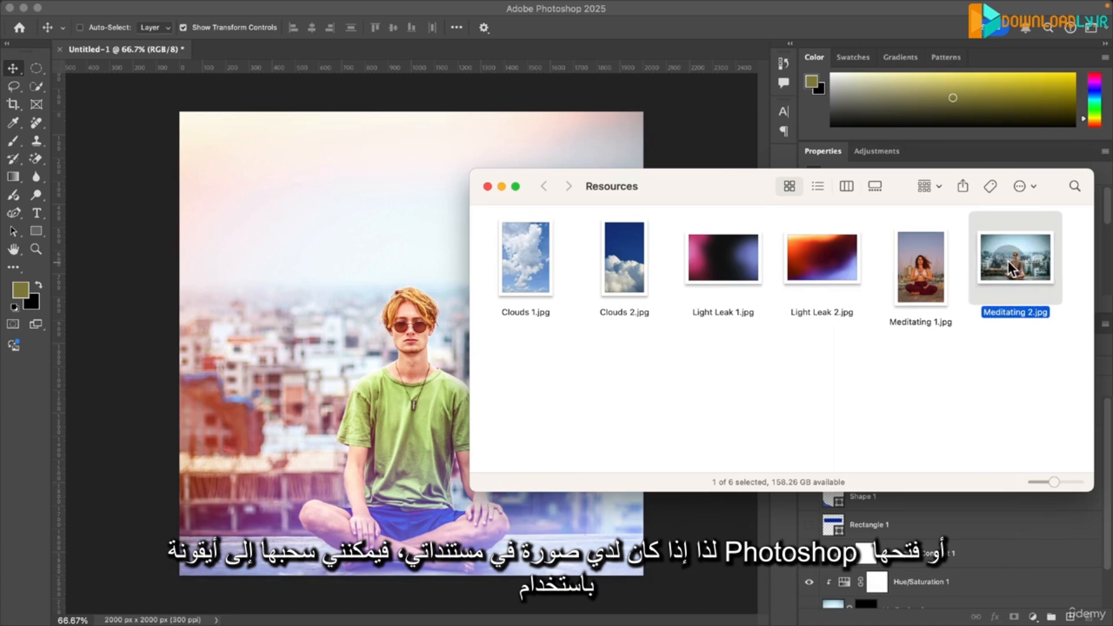
{"action": "right_click", "coordinate": [1012, 269]}
{"action": "mouse_move", "coordinate": [978, 284]}
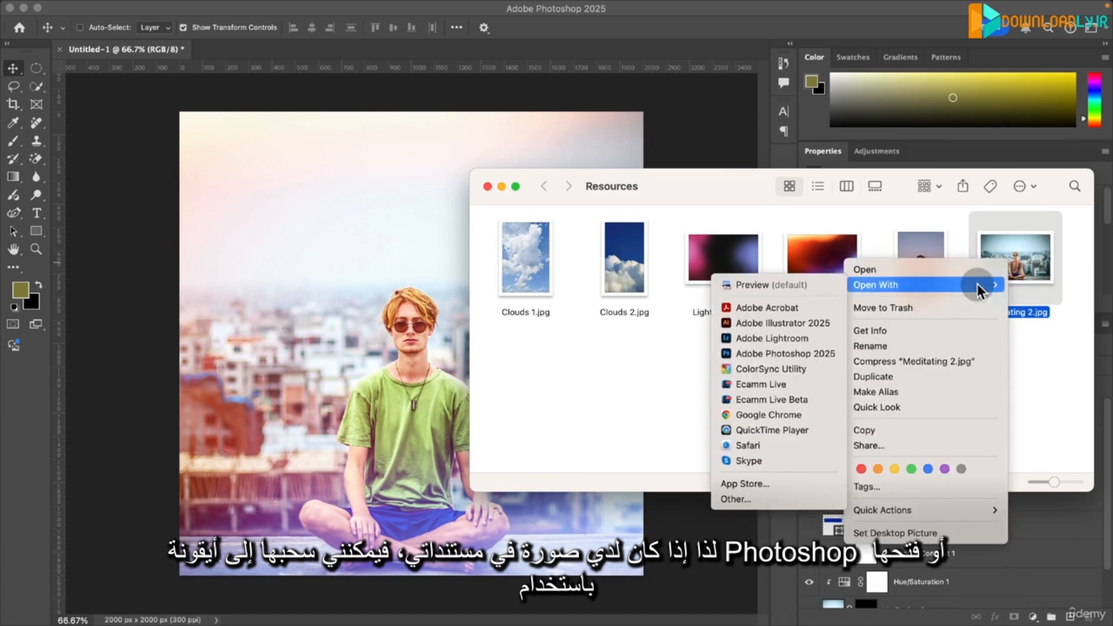
{"action": "left_click", "coordinate": [759, 346]}
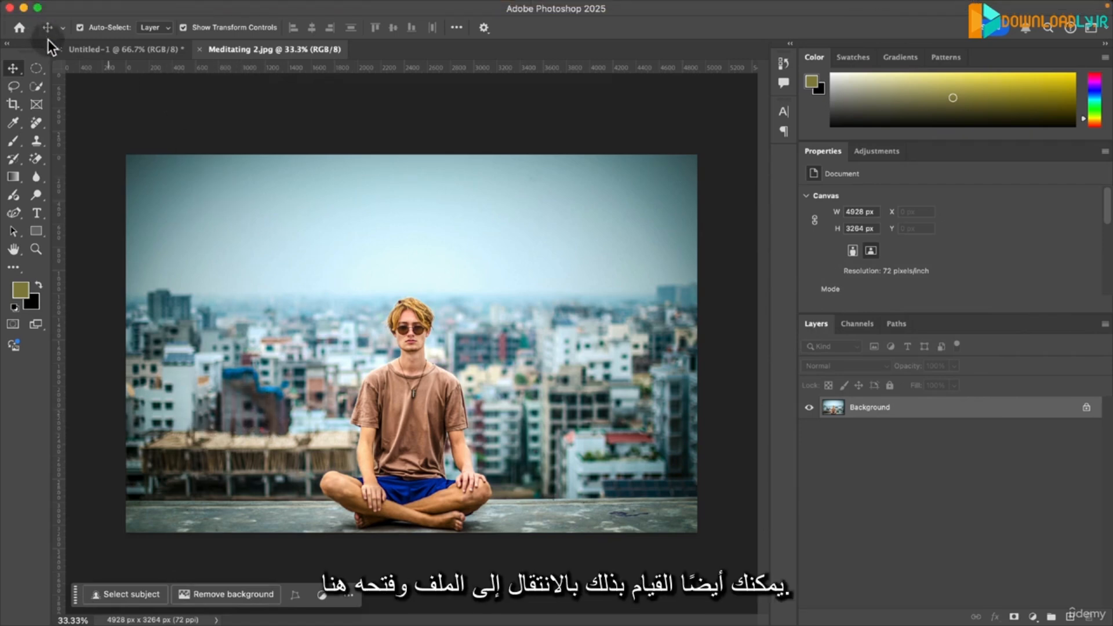
- Look at the alternative Open command for files, and unlock the Background layer of the Meditating 2.jpg document
{"action": "left_click", "coordinate": [133, 9]}
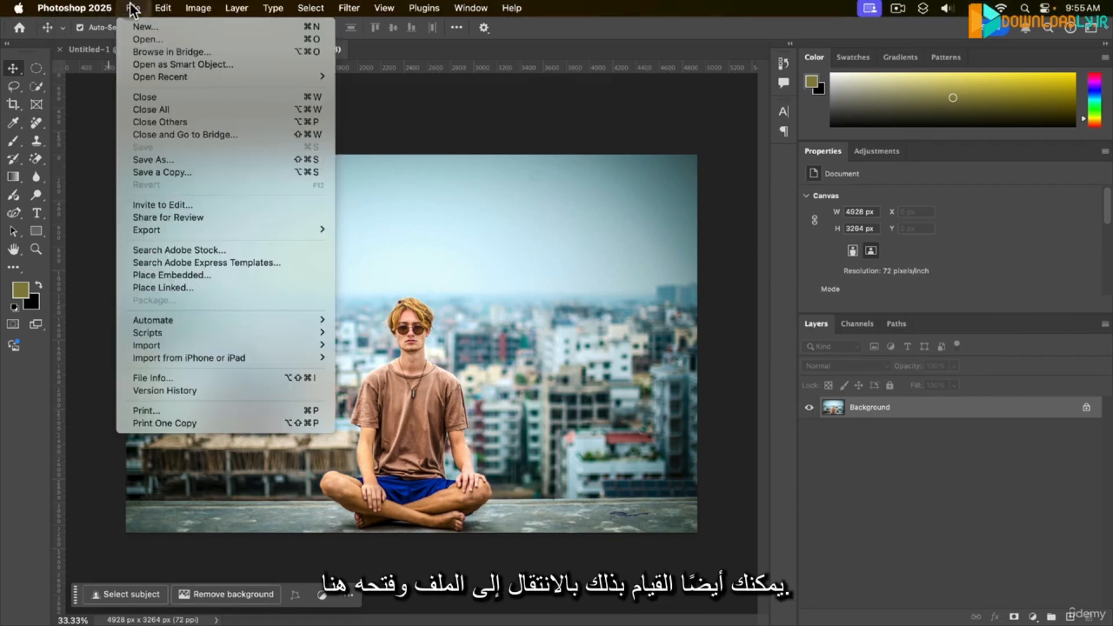
{"action": "left_click", "coordinate": [145, 38]}
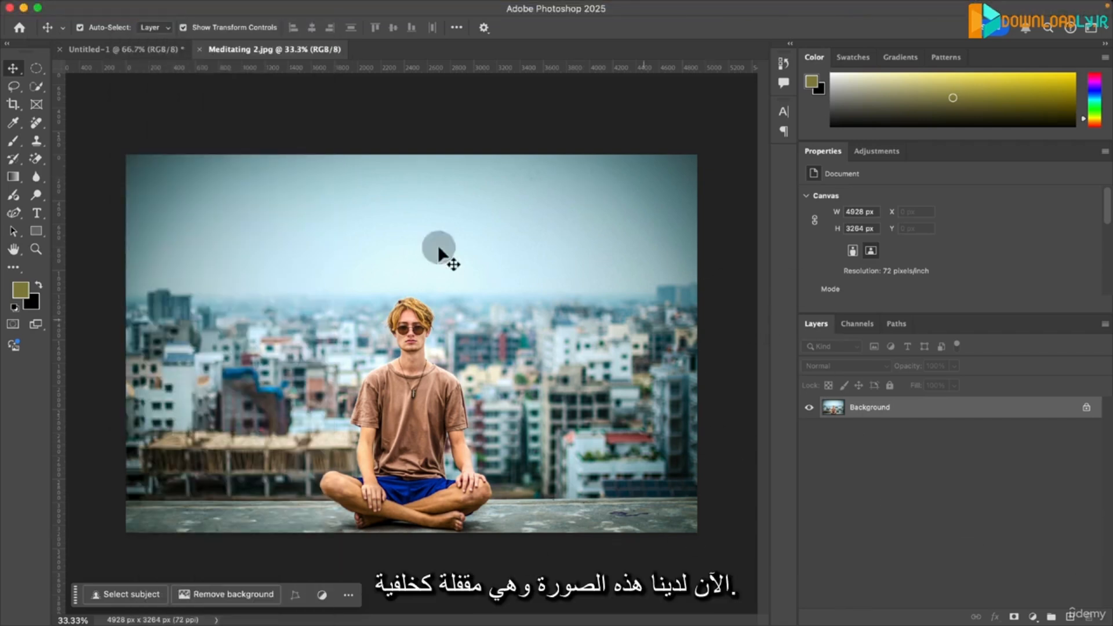
{"action": "left_click", "coordinate": [1088, 407]}
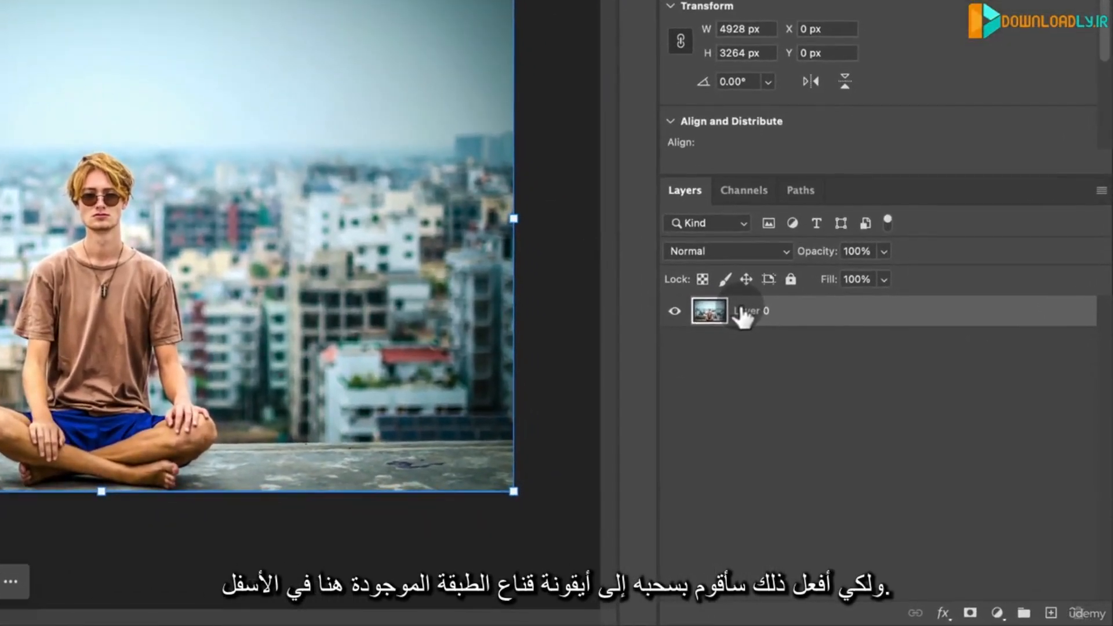
- Add a layer mask to Layer 0 and get the Brush tool ready with the mask thumbnail targeted
{"action": "left_click_drag", "start_coordinate": [857, 408], "coordinate": [923, 438]}
{"action": "left_click_drag", "start_coordinate": [839, 355], "coordinate": [970, 613]}
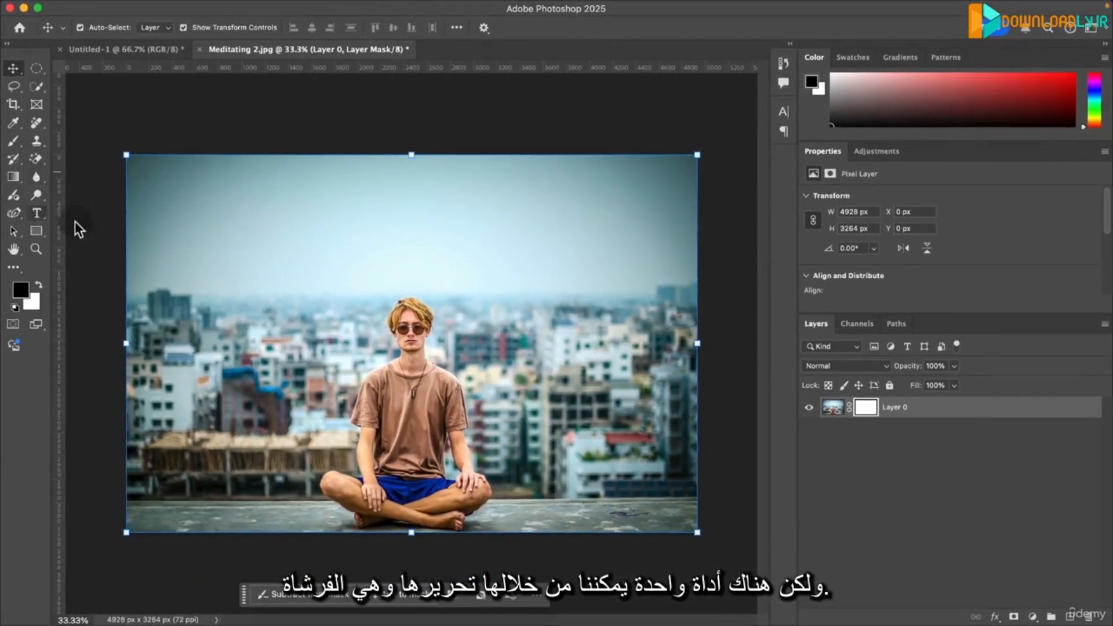
{"action": "key", "text": "b"}
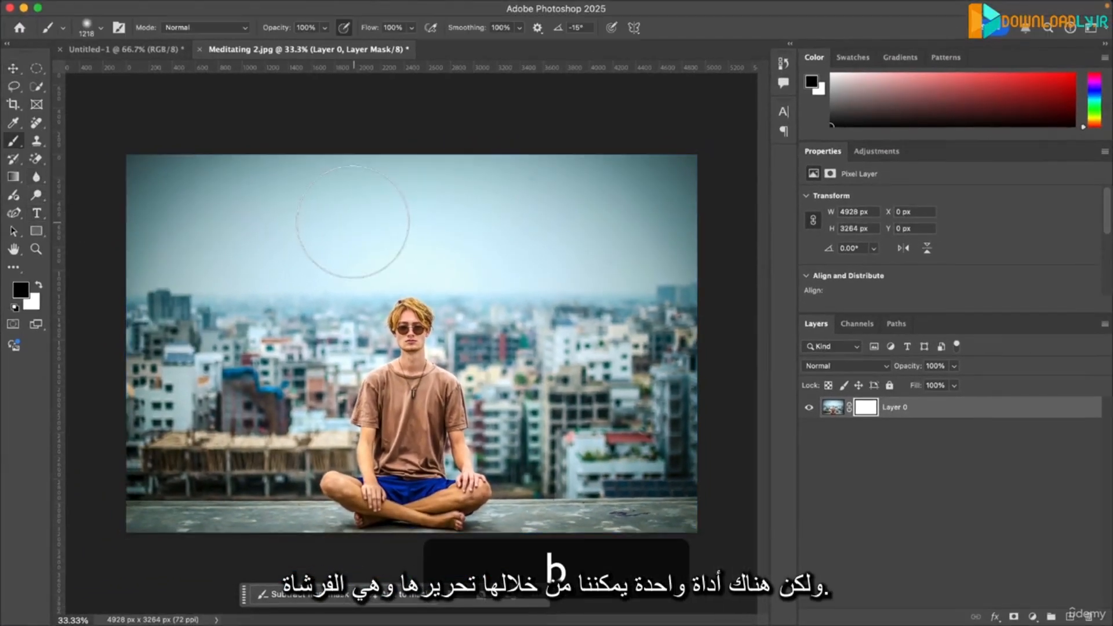
{"action": "right_click", "coordinate": [16, 140]}
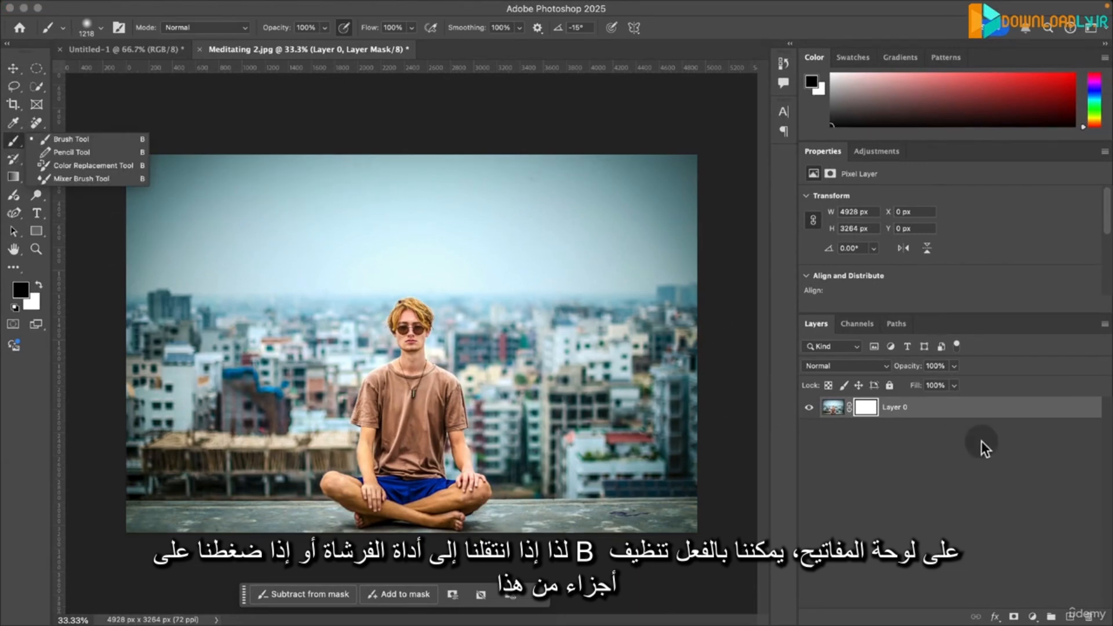
{"action": "left_click", "coordinate": [892, 443]}
{"action": "left_click", "coordinate": [867, 409]}
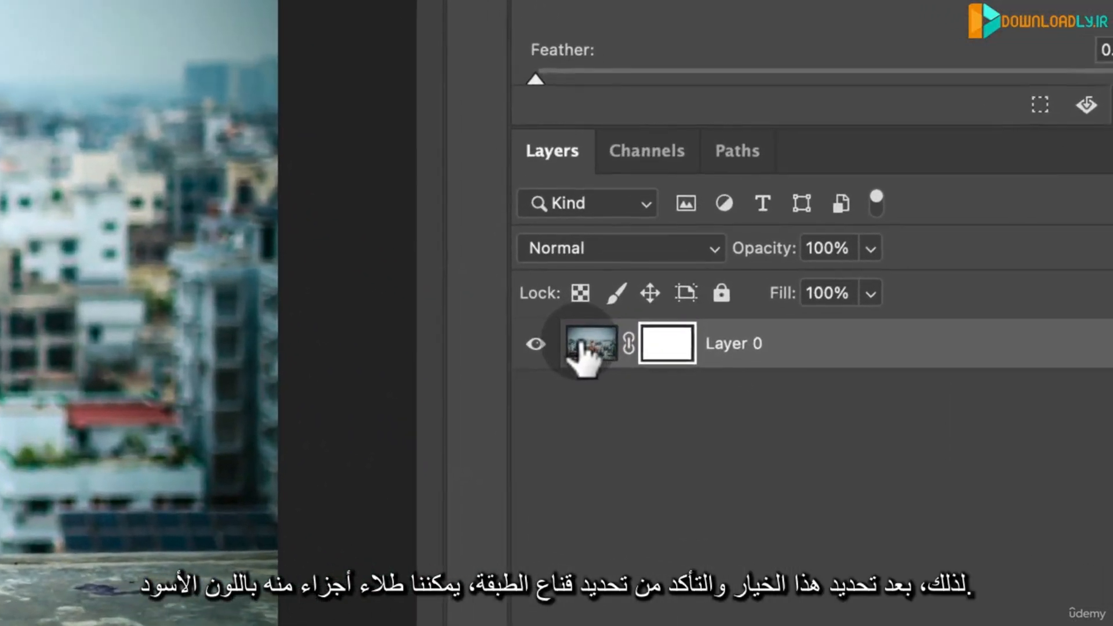
{"action": "left_click", "coordinate": [586, 348]}
{"action": "left_click", "coordinate": [666, 348]}
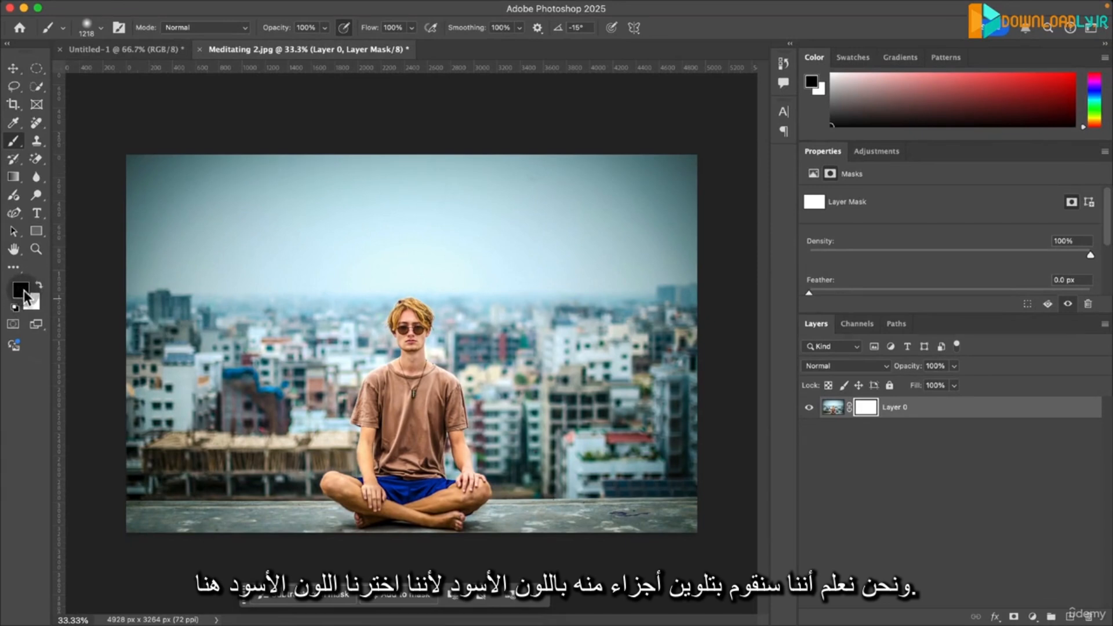
- Paint black on Layer 0's mask to hide the seated man and both upper corners of the sky
{"action": "mouse_move", "coordinate": [454, 349]}
{"action": "left_mouse_down"}
{"action": "mouse_move", "coordinate": [330, 345]}
{"action": "mouse_move", "coordinate": [336, 478]}
{"action": "mouse_move", "coordinate": [397, 511]}
{"action": "mouse_move", "coordinate": [472, 466]}
{"action": "mouse_move", "coordinate": [414, 312]}
{"action": "mouse_move", "coordinate": [272, 381]}
{"action": "mouse_move", "coordinate": [337, 523]}
{"action": "mouse_move", "coordinate": [494, 532]}
{"action": "mouse_move", "coordinate": [502, 371]}
{"action": "mouse_move", "coordinate": [337, 301]}
{"action": "mouse_move", "coordinate": [310, 520]}
{"action": "mouse_move", "coordinate": [418, 475]}
{"action": "mouse_move", "coordinate": [394, 307]}
{"action": "mouse_move", "coordinate": [446, 312]}
{"action": "left_mouse_up"}
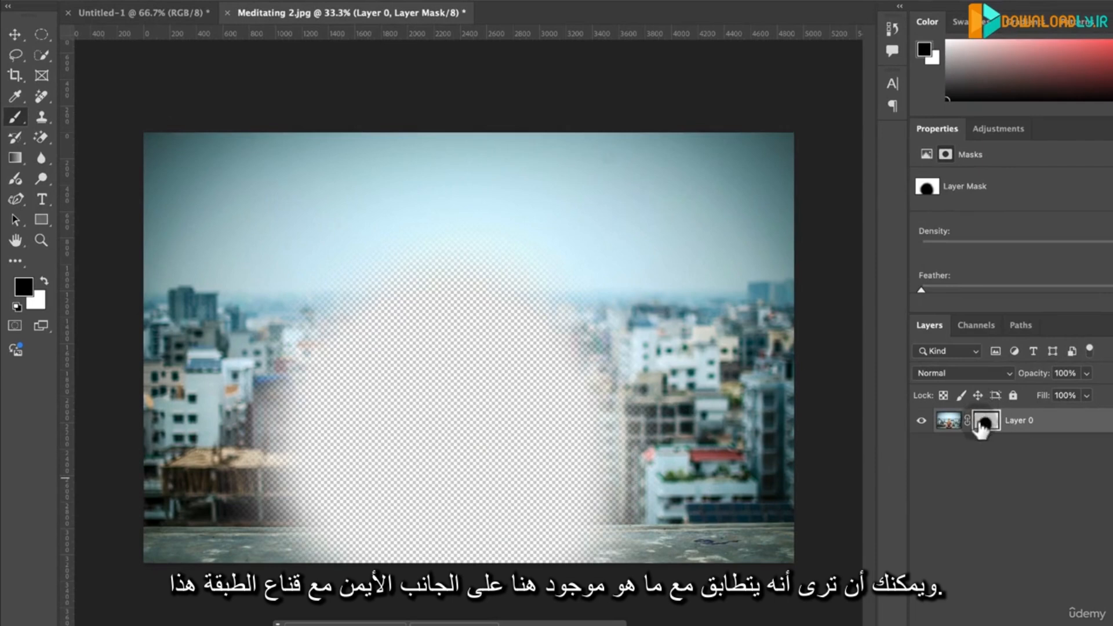
{"action": "left_click_drag", "start_coordinate": [718, 124], "coordinate": [821, 329]}
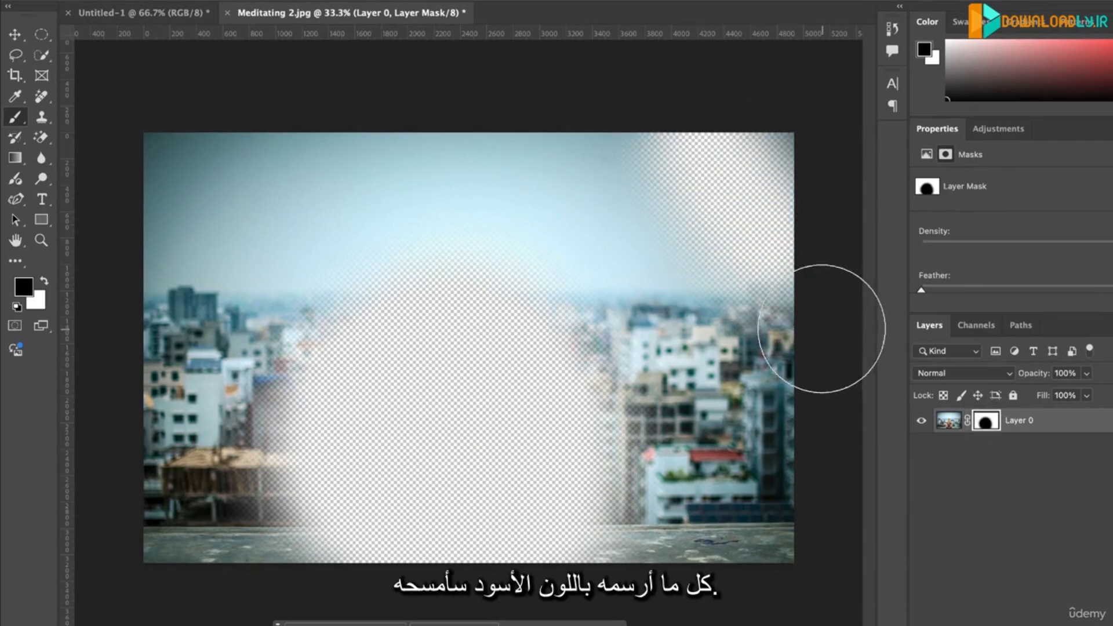
{"action": "mouse_move", "coordinate": [246, 135]}
{"action": "left_mouse_down"}
{"action": "mouse_move", "coordinate": [96, 336]}
{"action": "mouse_move", "coordinate": [66, 410]}
{"action": "mouse_move", "coordinate": [121, 362]}
{"action": "left_mouse_up"}
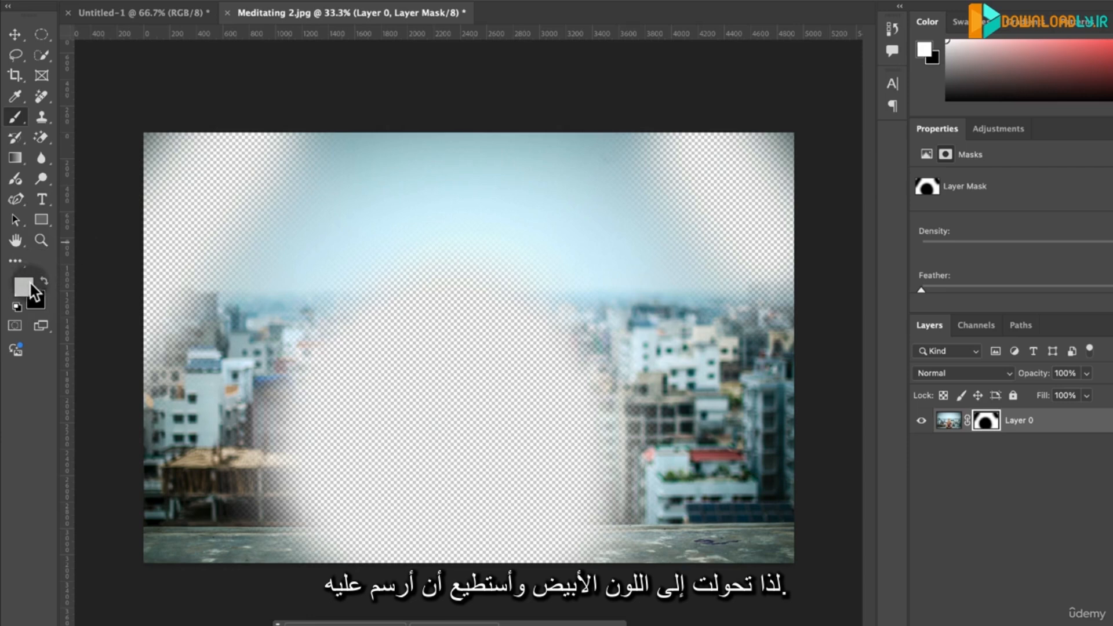
- Switch the brush to white and paint over the hidden areas of Layer 0's mask to bring the picture back
{"action": "mouse_move", "coordinate": [112, 211]}
{"action": "left_mouse_down"}
{"action": "mouse_move", "coordinate": [201, 117]}
{"action": "mouse_move", "coordinate": [92, 330]}
{"action": "mouse_move", "coordinate": [285, 117]}
{"action": "mouse_move", "coordinate": [114, 366]}
{"action": "mouse_move", "coordinate": [290, 111]}
{"action": "mouse_move", "coordinate": [196, 411]}
{"action": "mouse_move", "coordinate": [350, 399]}
{"action": "mouse_move", "coordinate": [373, 426]}
{"action": "mouse_move", "coordinate": [359, 431]}
{"action": "mouse_move", "coordinate": [409, 260]}
{"action": "mouse_move", "coordinate": [417, 573]}
{"action": "mouse_move", "coordinate": [429, 280]}
{"action": "mouse_move", "coordinate": [438, 411]}
{"action": "mouse_move", "coordinate": [496, 267]}
{"action": "mouse_move", "coordinate": [654, 585]}
{"action": "mouse_move", "coordinate": [413, 527]}
{"action": "mouse_move", "coordinate": [241, 509]}
{"action": "mouse_move", "coordinate": [705, 536]}
{"action": "left_mouse_up"}
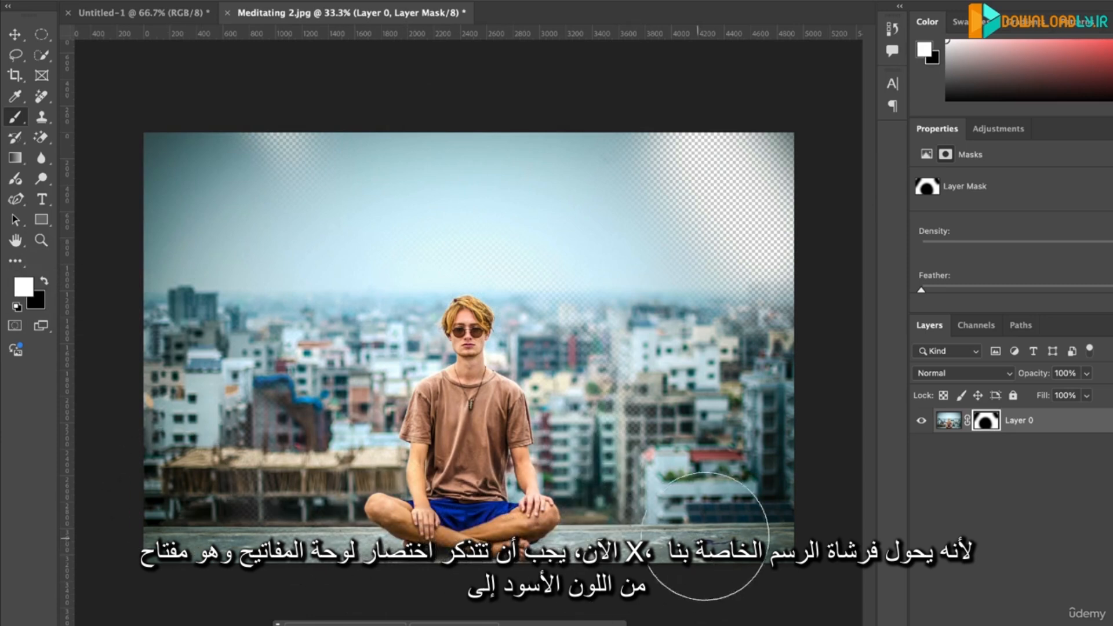
{"action": "key", "text": "x"}
{"action": "key", "text": "x"}
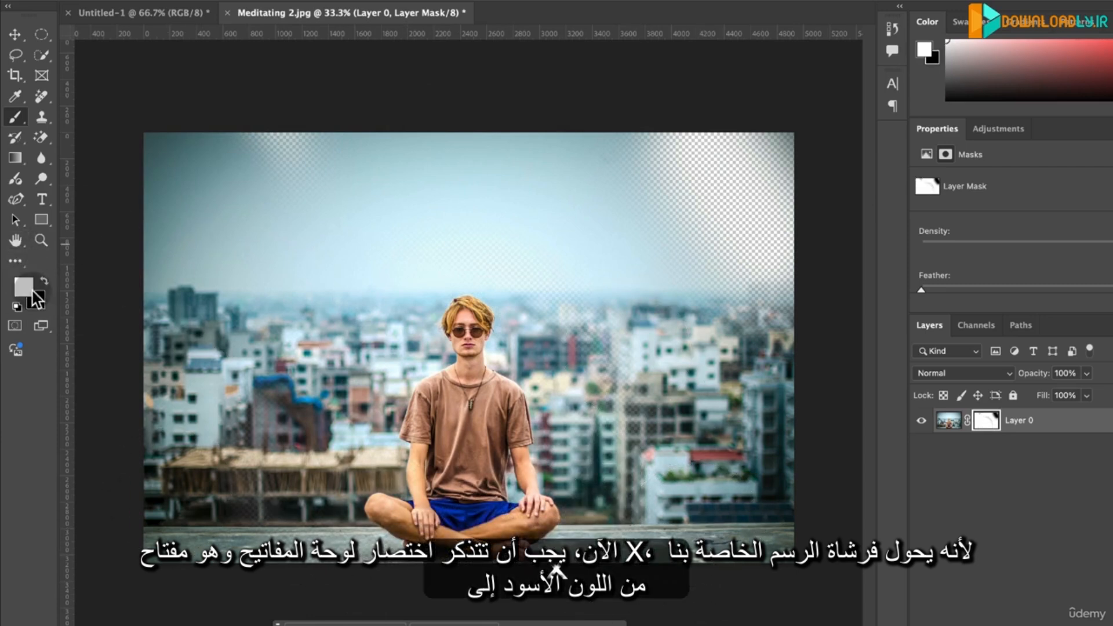
{"action": "key", "text": "x"}
{"action": "key", "text": "x"}
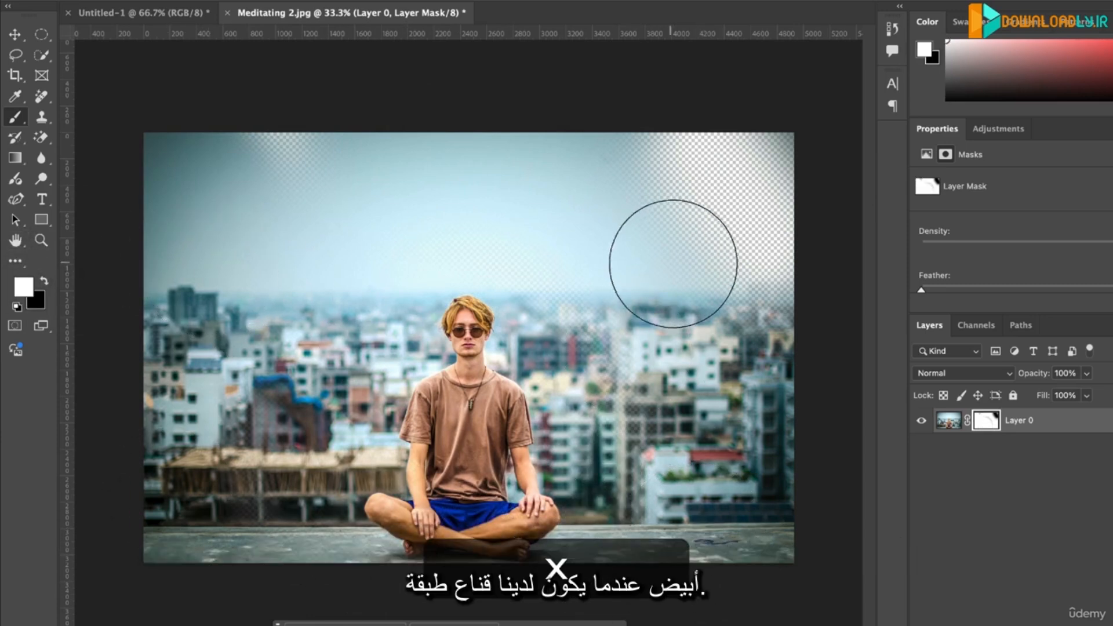
{"action": "mouse_move", "coordinate": [673, 264]}
{"action": "left_mouse_down"}
{"action": "mouse_move", "coordinate": [657, 171]}
{"action": "mouse_move", "coordinate": [774, 275]}
{"action": "mouse_move", "coordinate": [724, 261]}
{"action": "mouse_move", "coordinate": [701, 336]}
{"action": "mouse_move", "coordinate": [761, 338]}
{"action": "mouse_move", "coordinate": [736, 294]}
{"action": "mouse_move", "coordinate": [731, 225]}
{"action": "mouse_move", "coordinate": [757, 182]}
{"action": "left_mouse_up"}
{"action": "left_click_drag", "start_coordinate": [44, 185], "coordinate": [348, 103]}
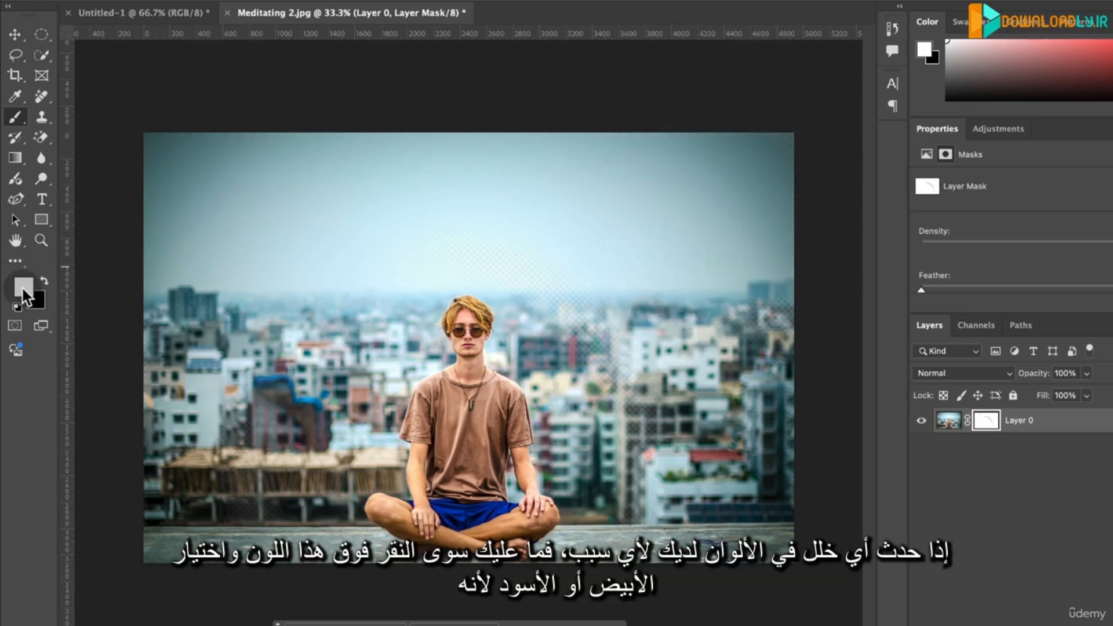
- Try another foreground colour in the Color Picker and set it back to white, ffffff
{"action": "left_click", "coordinate": [24, 288]}
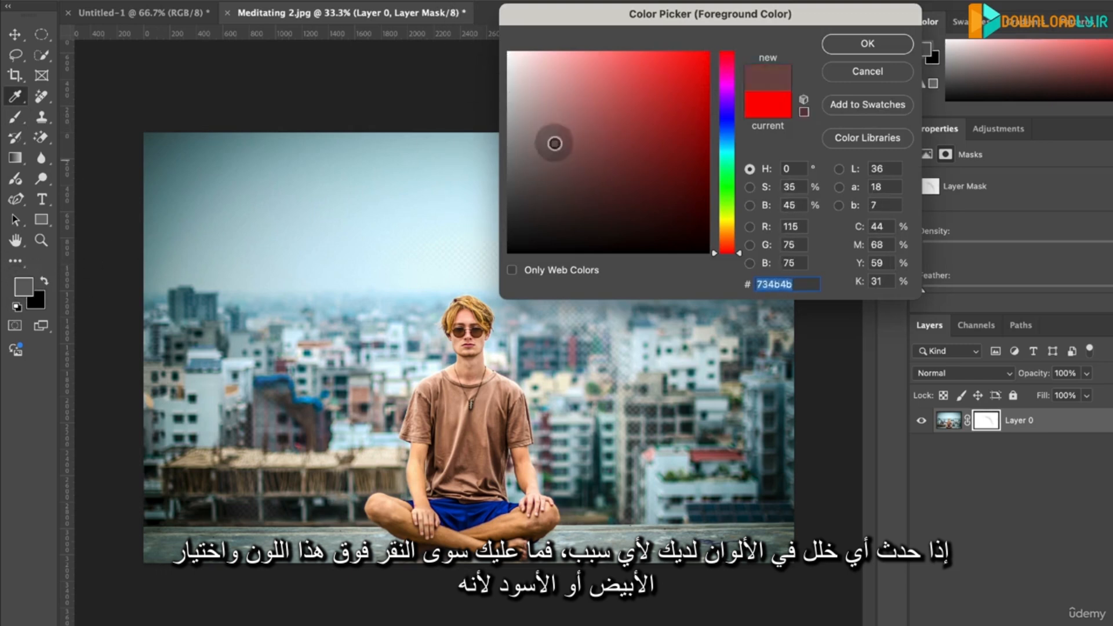
{"action": "left_click_drag", "start_coordinate": [554, 142], "coordinate": [508, 53]}
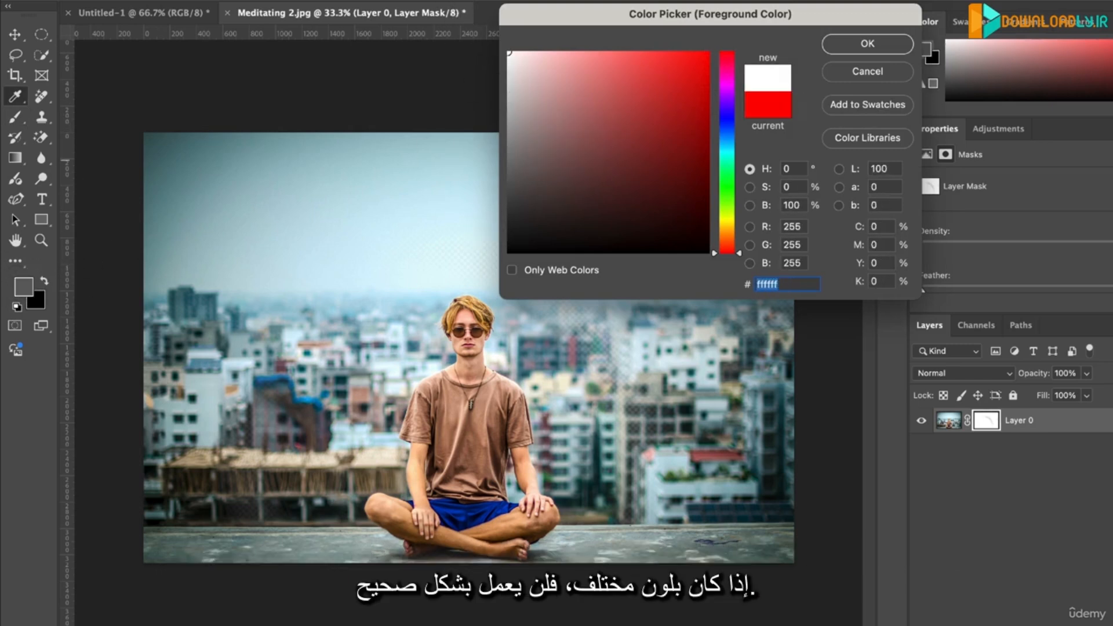
{"action": "left_click", "coordinate": [872, 48]}
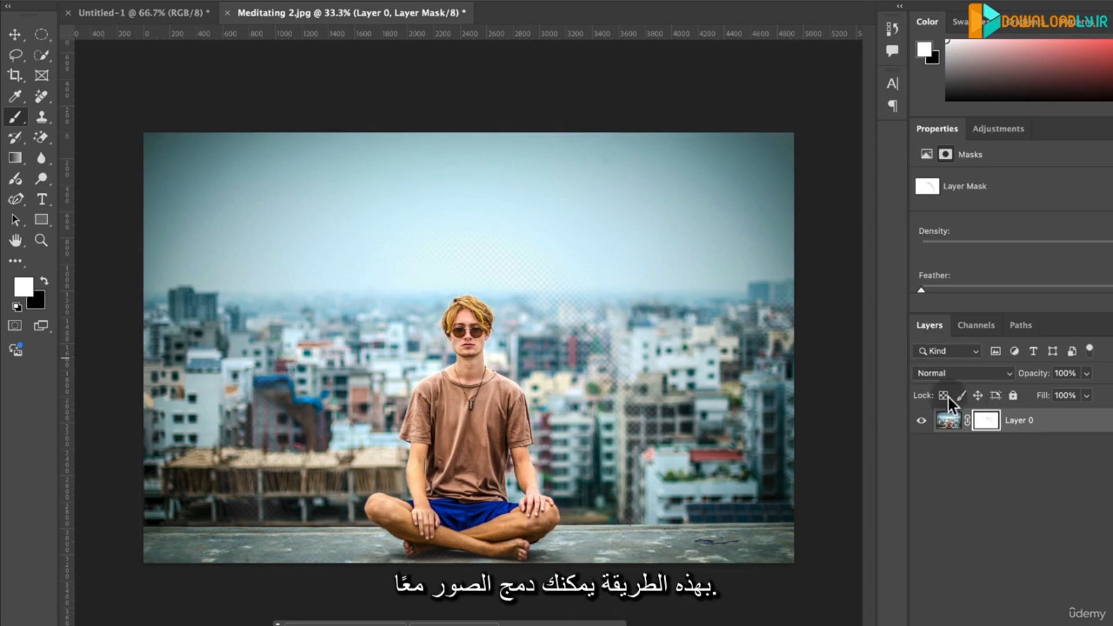
{"action": "key", "text": "super+z"}
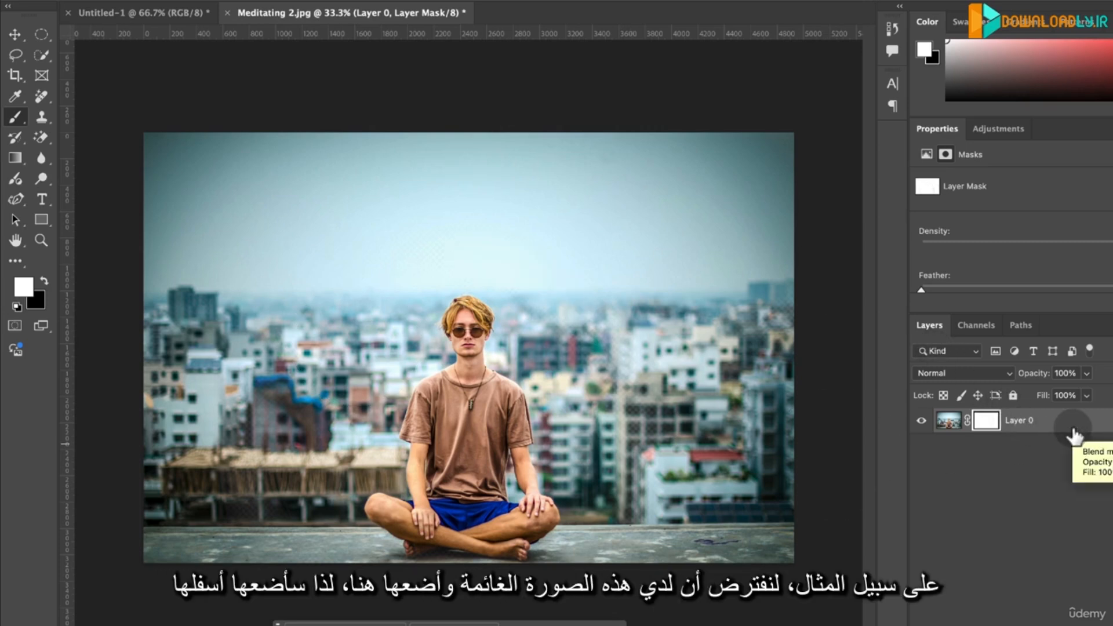
- Place Clouds 1.jpg from the Resources folder over the sky at 123.20% scale, and move its layer below Layer 0
{"action": "key", "text": "super+Tab"}
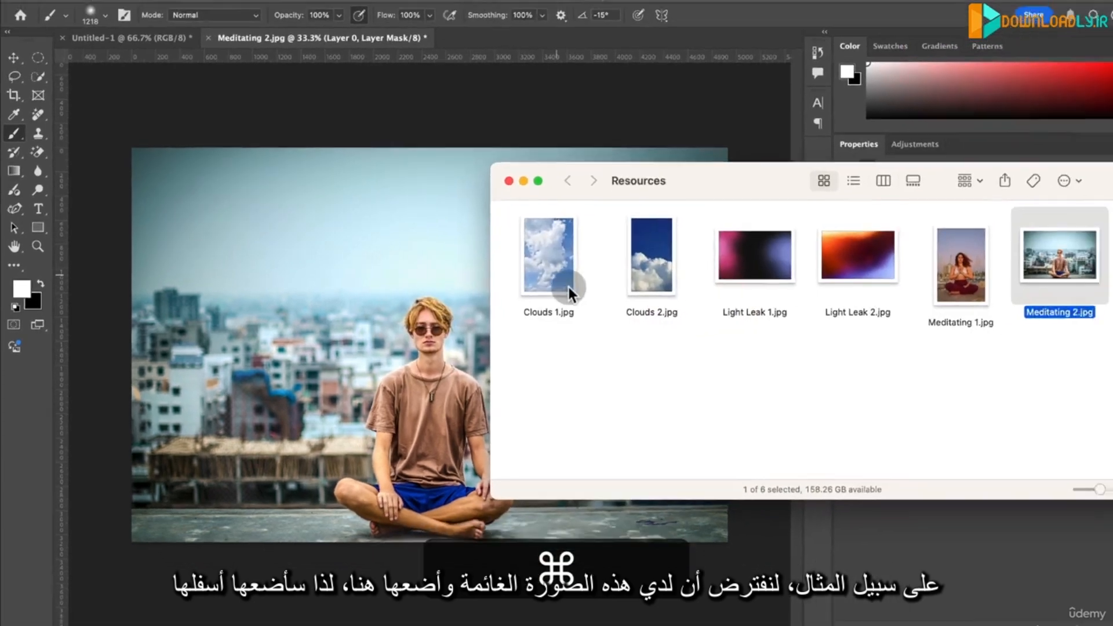
{"action": "left_click_drag", "start_coordinate": [533, 277], "coordinate": [249, 250]}
{"action": "key", "text": "alt"}
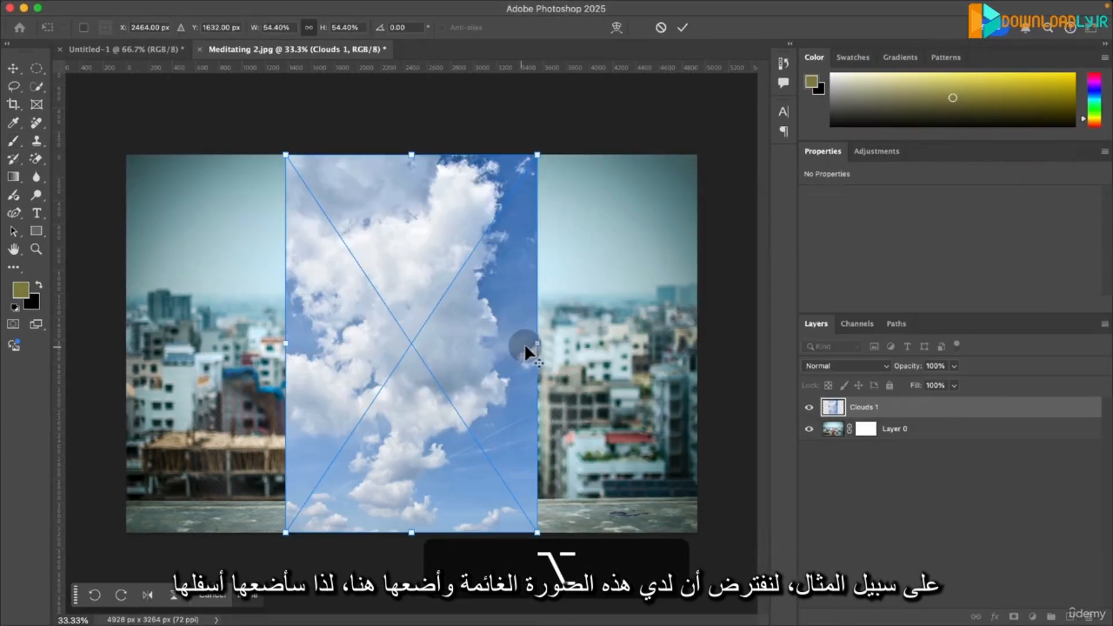
{"action": "left_click_drag", "start_coordinate": [535, 343], "coordinate": [570, 34]}
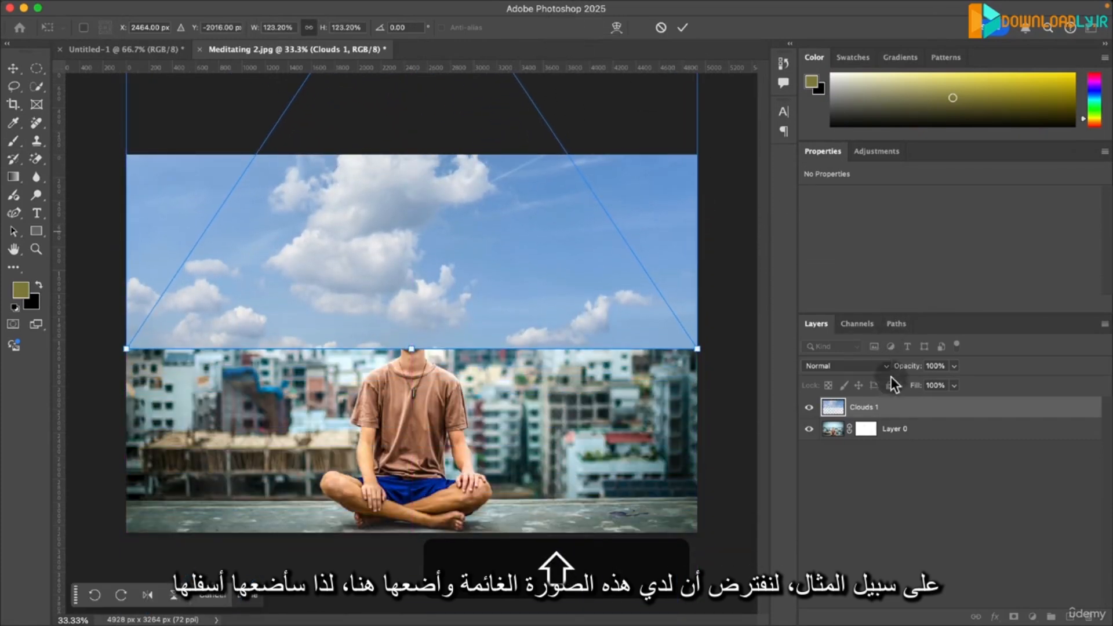
{"action": "key", "text": "Return"}
{"action": "left_click_drag", "start_coordinate": [887, 411], "coordinate": [887, 438]}
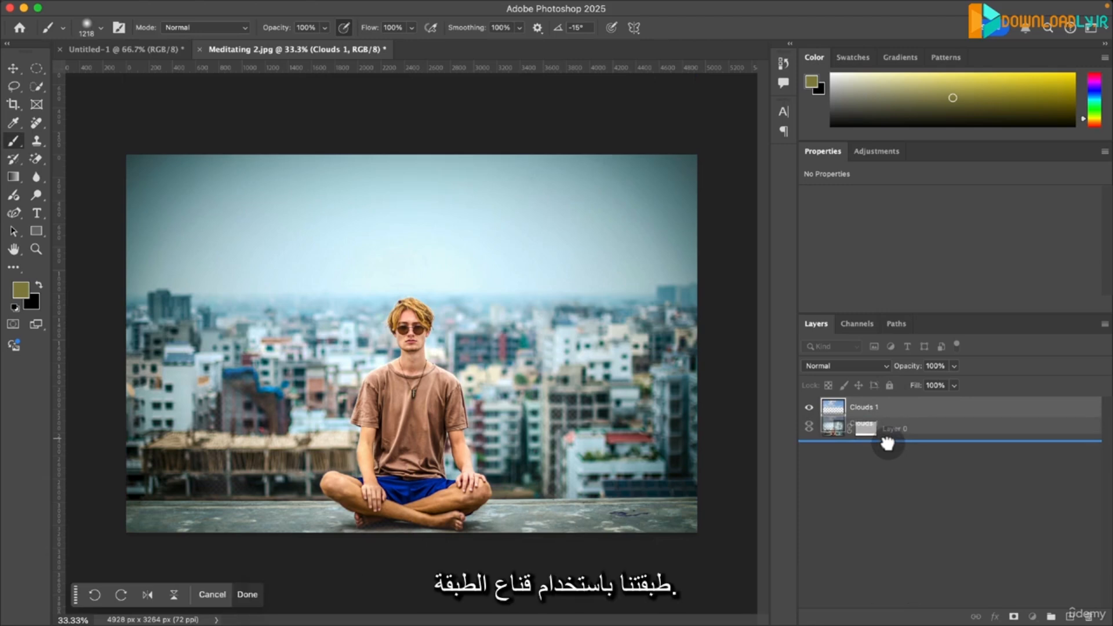
- Paint black with the Brush tool on Layer 0's mask across the sky to reveal the clouds underneath
{"action": "key", "text": "b"}
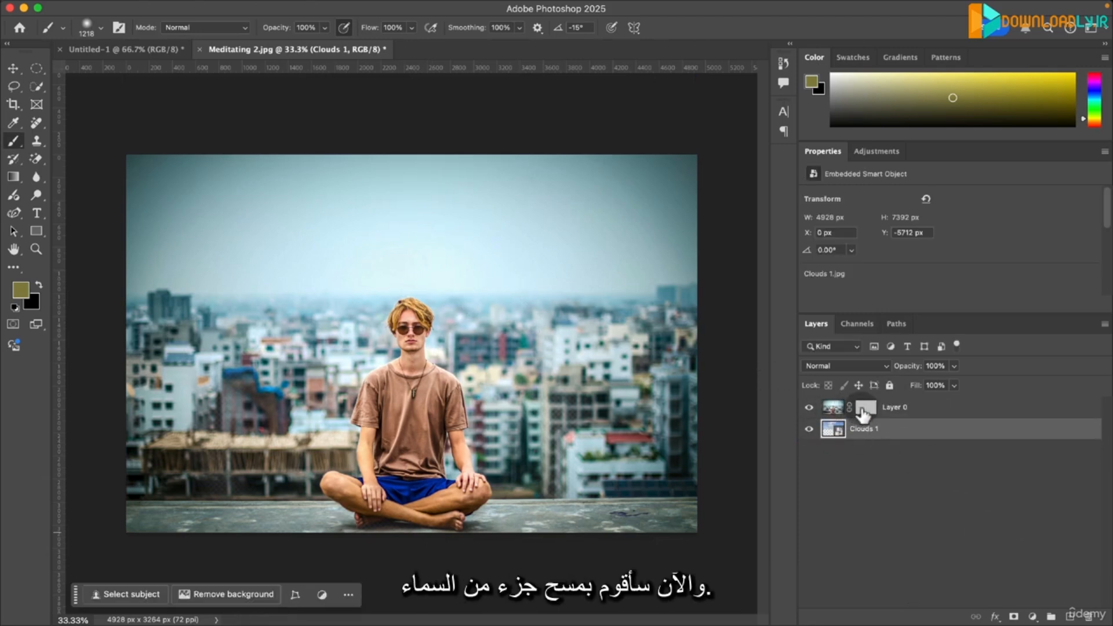
{"action": "left_click", "coordinate": [866, 407]}
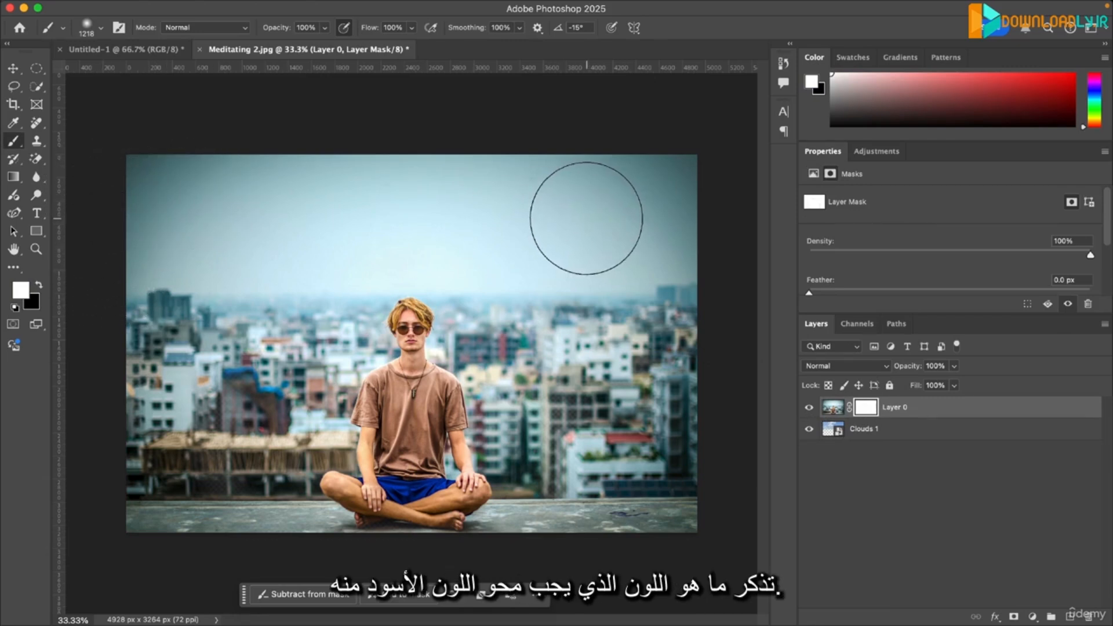
{"action": "key", "text": "x"}
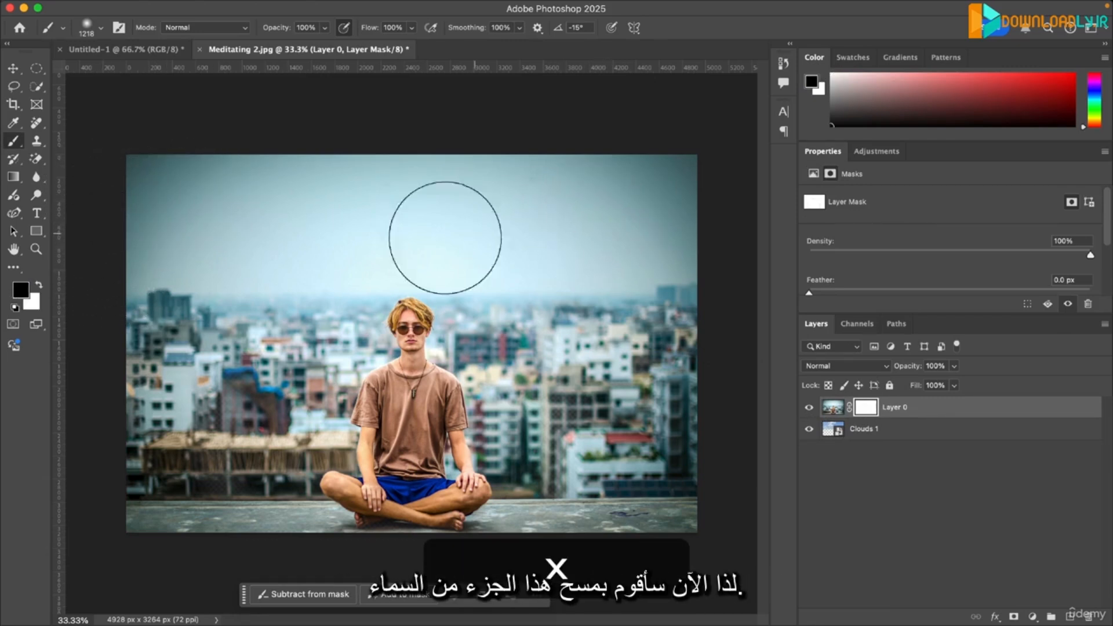
{"action": "mouse_move", "coordinate": [161, 174]}
{"action": "left_mouse_down"}
{"action": "mouse_move", "coordinate": [700, 181]}
{"action": "mouse_move", "coordinate": [697, 198]}
{"action": "mouse_move", "coordinate": [643, 244]}
{"action": "mouse_move", "coordinate": [461, 234]}
{"action": "mouse_move", "coordinate": [226, 246]}
{"action": "mouse_move", "coordinate": [82, 268]}
{"action": "mouse_move", "coordinate": [54, 288]}
{"action": "mouse_move", "coordinate": [78, 305]}
{"action": "mouse_move", "coordinate": [667, 286]}
{"action": "left_mouse_up"}
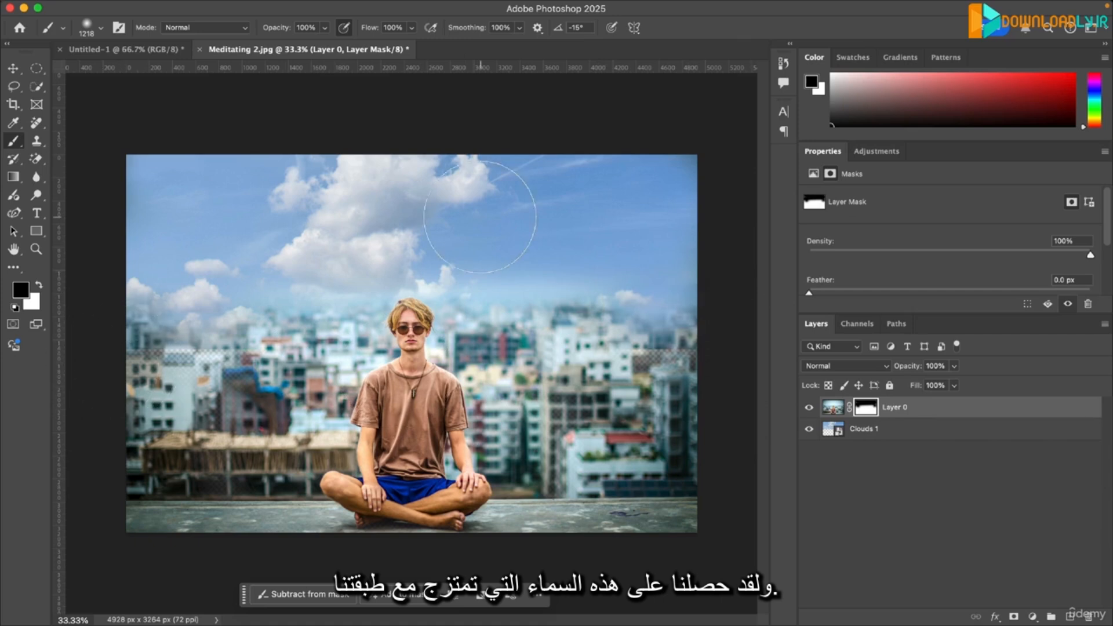
- Move the Clouds 1 layer up to a Y position of -6082 px
{"action": "key", "text": "v"}
{"action": "mouse_move", "coordinate": [485, 215]}
{"action": "left_mouse_down"}
{"action": "mouse_move", "coordinate": [477, 168]}
{"action": "mouse_move", "coordinate": [487, 191]}
{"action": "left_mouse_up"}
{"action": "left_click_drag", "start_coordinate": [287, 249], "coordinate": [290, 238]}
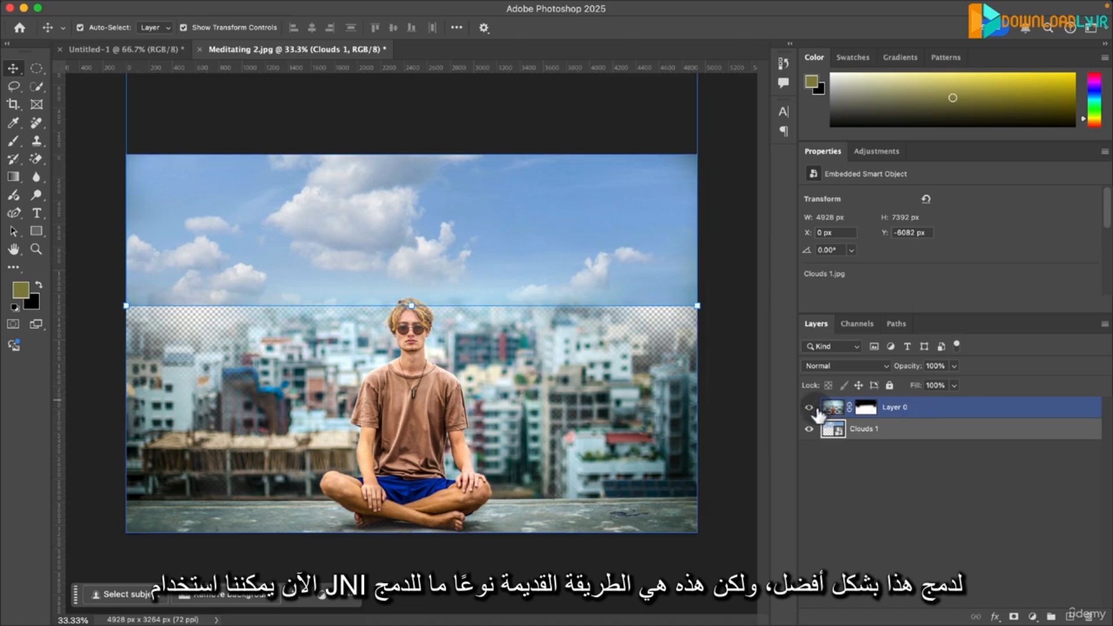
- Repaint Layer 0's mask along the horizon with white to restore the skyline and blend it into the clouds, and deselect the layer
{"action": "left_click", "coordinate": [891, 408]}
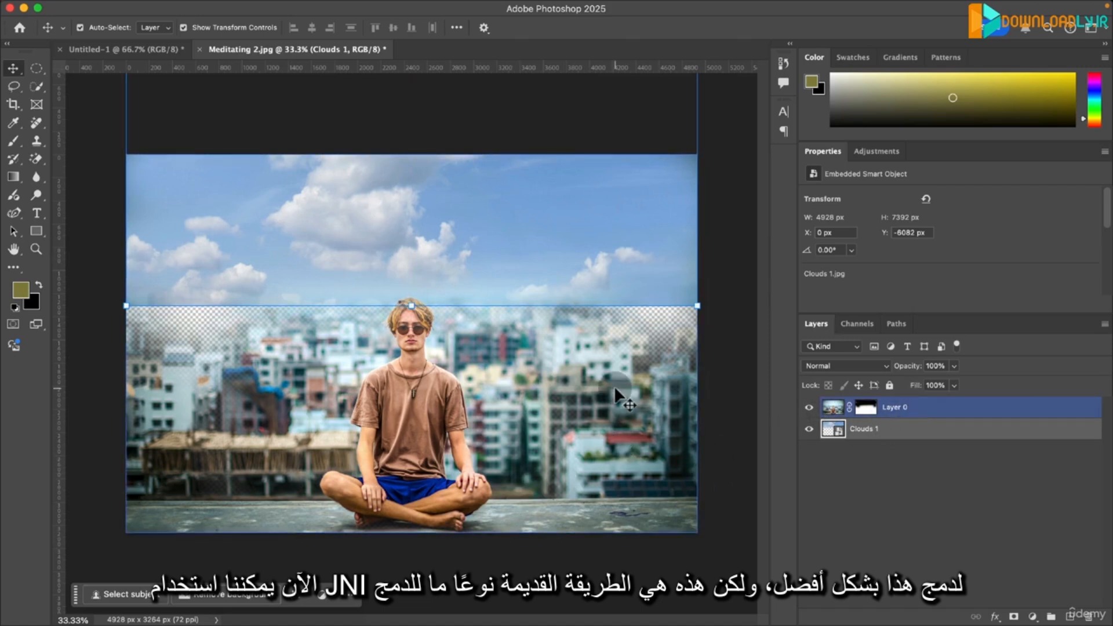
{"action": "left_click", "coordinate": [866, 407]}
{"action": "key", "text": "b"}
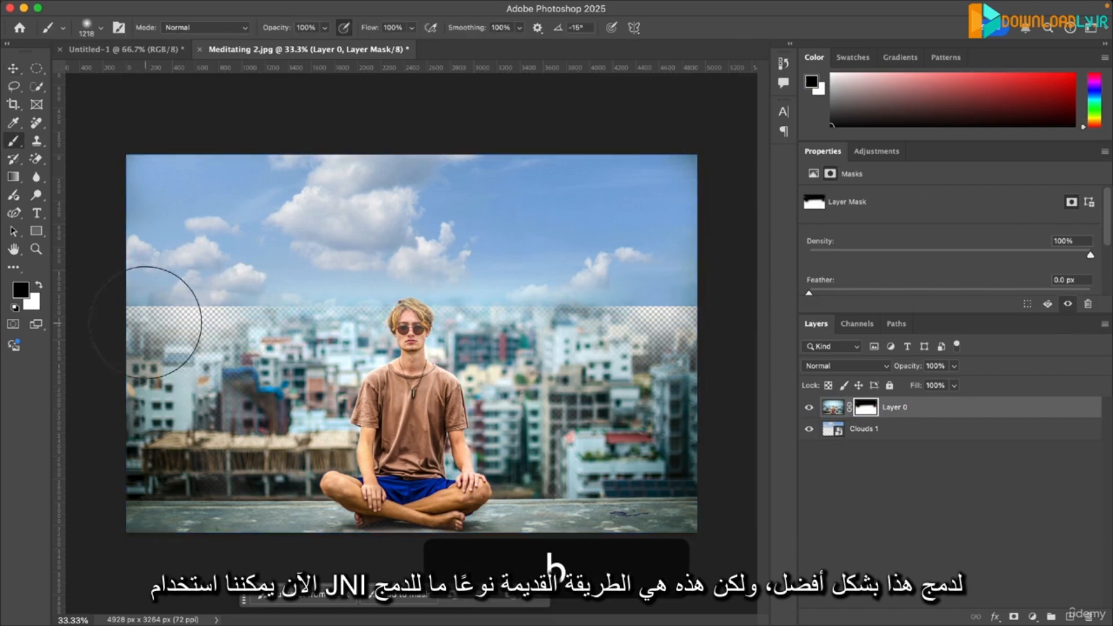
{"action": "mouse_move", "coordinate": [145, 322]}
{"action": "left_mouse_down"}
{"action": "mouse_move", "coordinate": [338, 332]}
{"action": "mouse_move", "coordinate": [97, 338]}
{"action": "mouse_move", "coordinate": [117, 359]}
{"action": "mouse_move", "coordinate": [298, 346]}
{"action": "mouse_move", "coordinate": [308, 363]}
{"action": "mouse_move", "coordinate": [97, 370]}
{"action": "mouse_move", "coordinate": [338, 353]}
{"action": "mouse_move", "coordinate": [155, 338]}
{"action": "mouse_move", "coordinate": [407, 353]}
{"action": "mouse_move", "coordinate": [762, 338]}
{"action": "left_mouse_up"}
{"action": "key", "text": "x"}
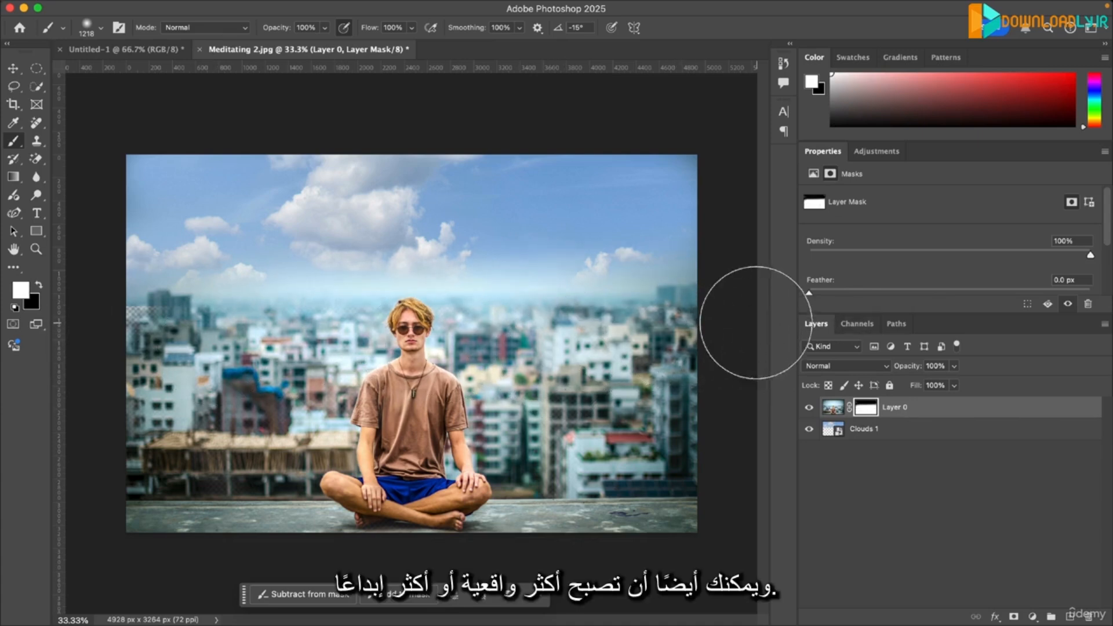
{"action": "left_click", "coordinate": [922, 482]}
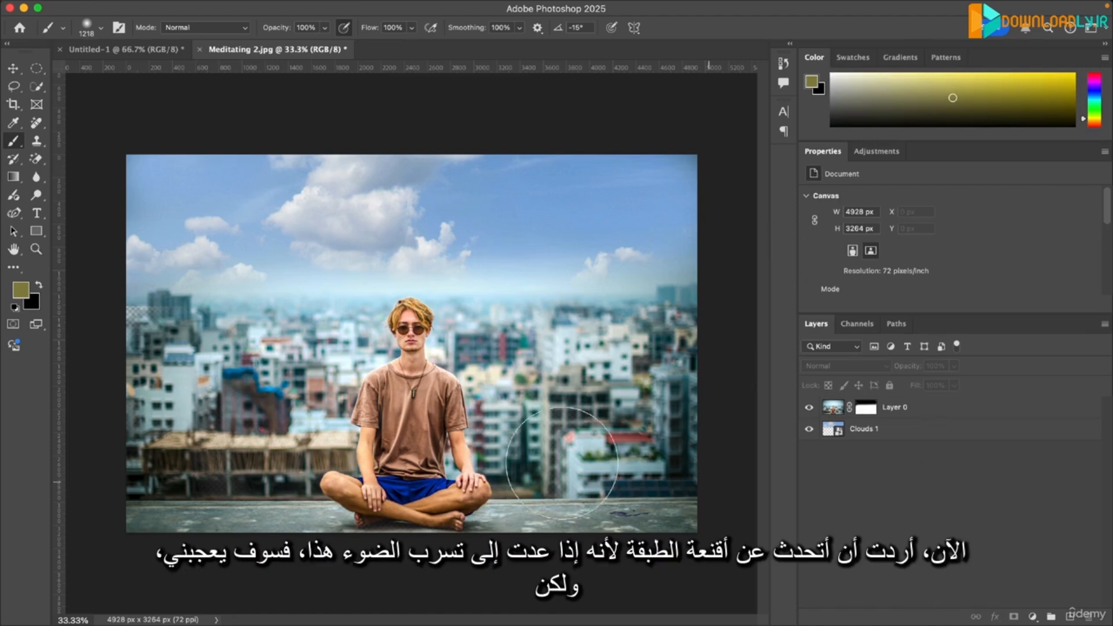
- Switch to the Untitled-1 document and compare it with and without the Light Leak 2 layer, leaving the layer shown
{"action": "right_click", "coordinate": [123, 56]}
{"action": "left_click", "coordinate": [115, 55]}
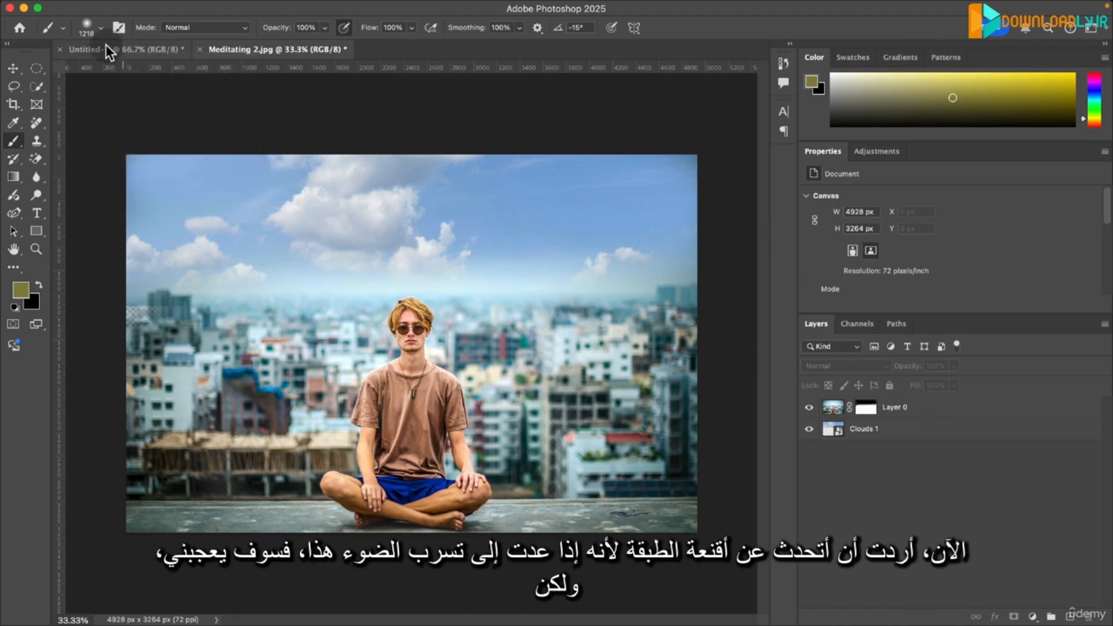
{"action": "left_click", "coordinate": [110, 50]}
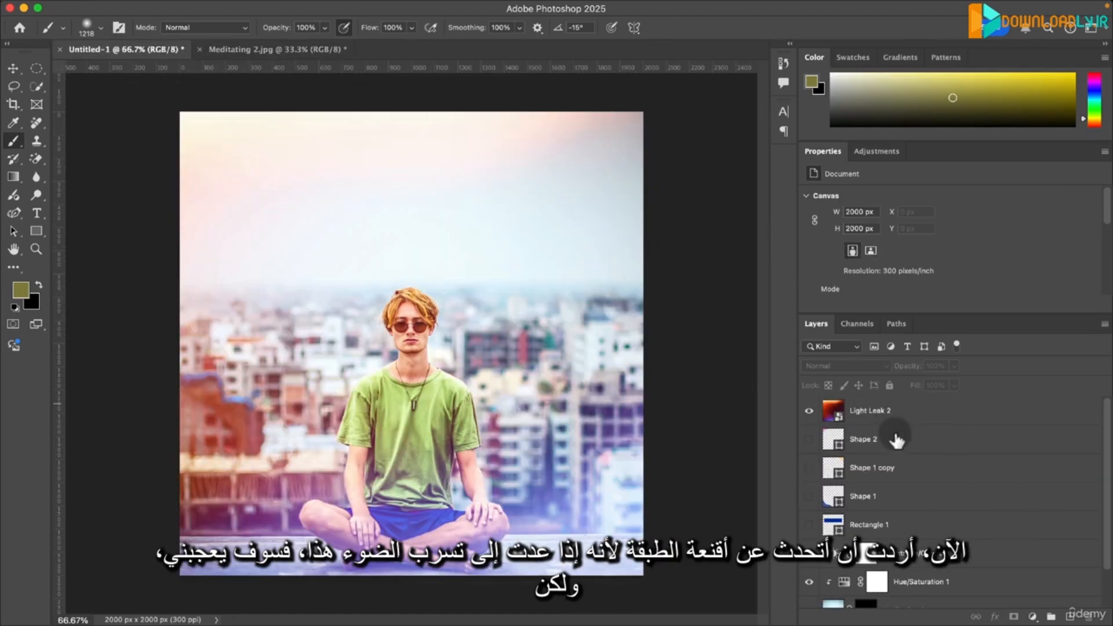
{"action": "left_click", "coordinate": [810, 411]}
{"action": "left_click", "coordinate": [810, 412]}
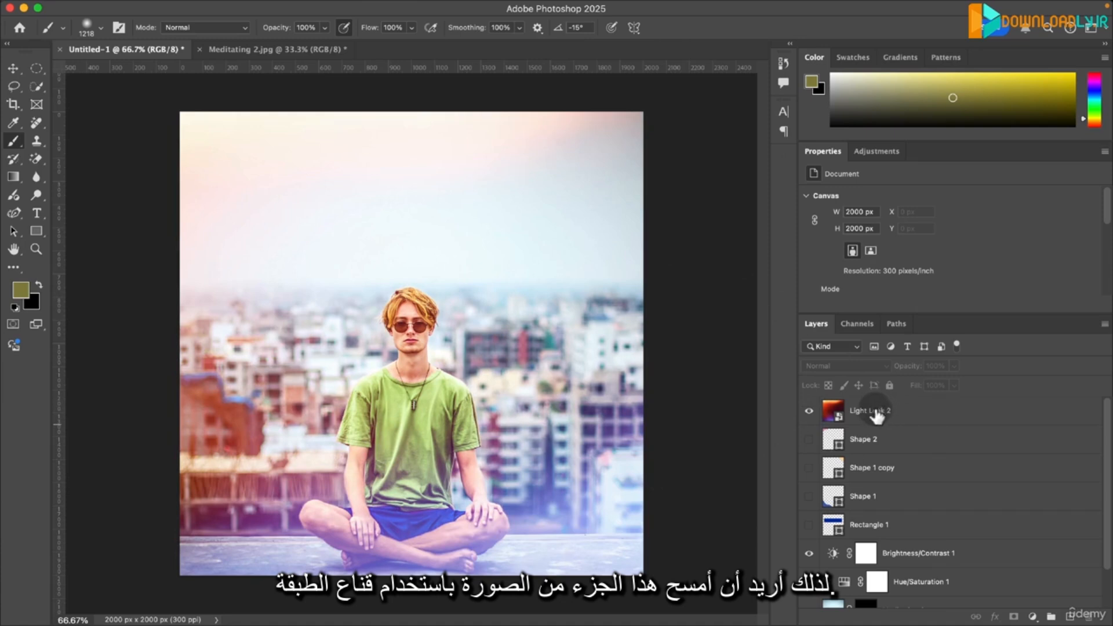
- Add a layer mask to the Light Leak 2 layer
{"action": "left_click_drag", "start_coordinate": [877, 413], "coordinate": [1015, 617]}
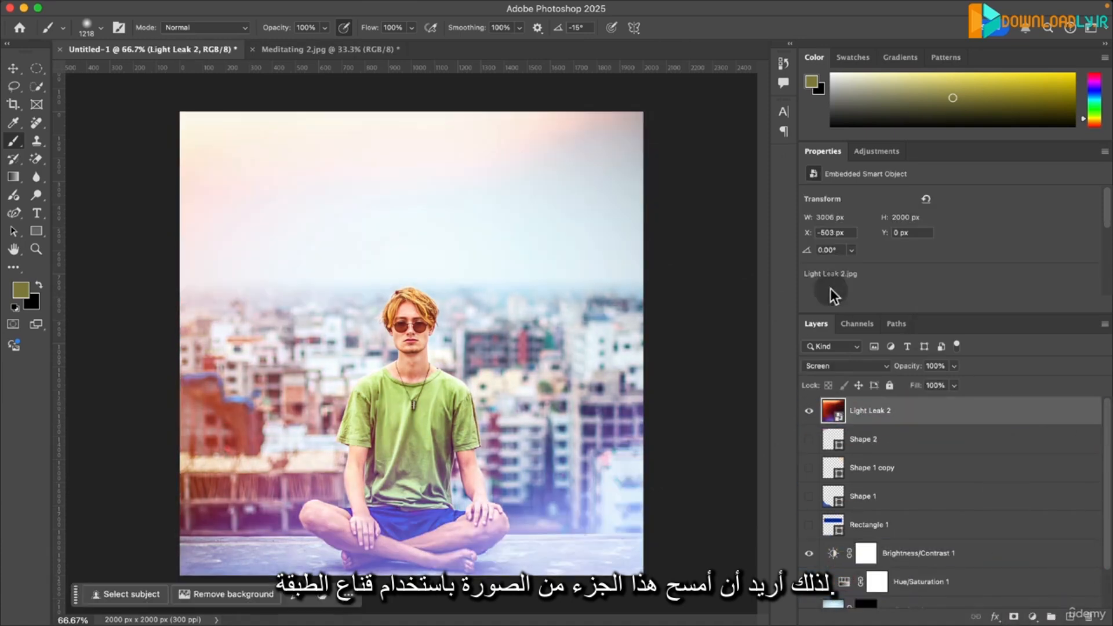
{"action": "left_click_drag", "start_coordinate": [900, 418], "coordinate": [1014, 617]}
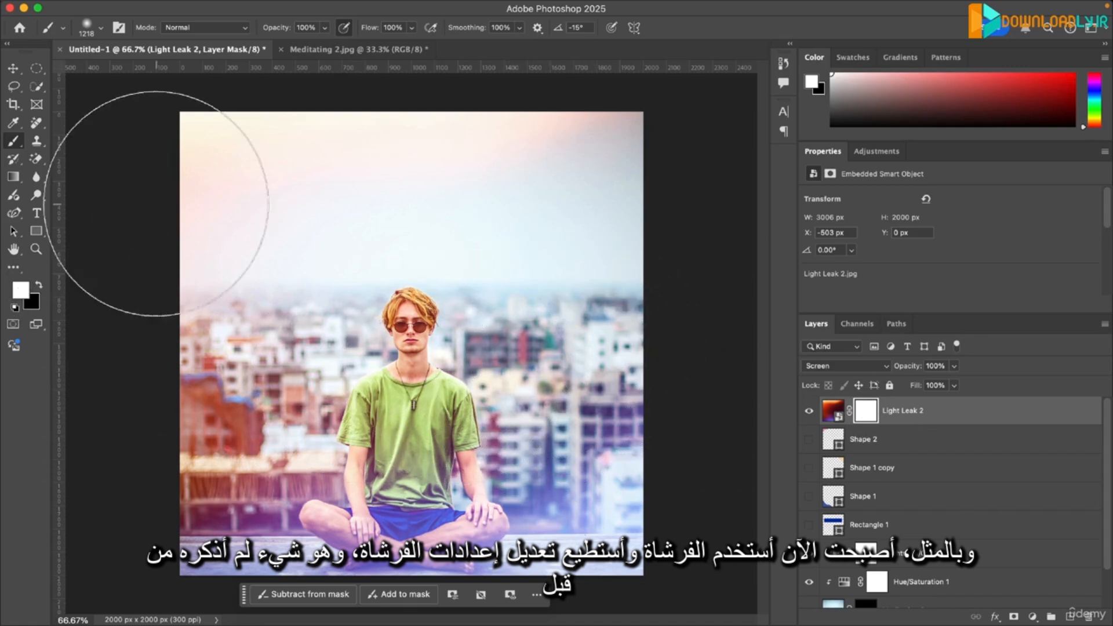
- Set the brush to a size of 172 px and a hardness of 100% for the Meditating 2.jpg mask
{"action": "left_click", "coordinate": [102, 27]}
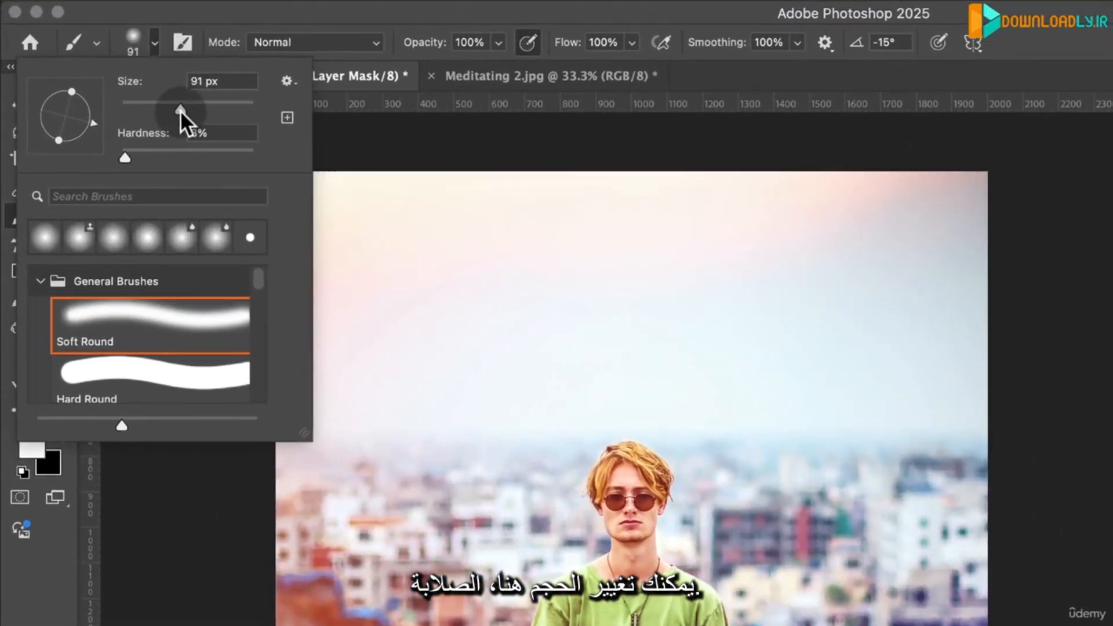
{"action": "left_click_drag", "start_coordinate": [180, 110], "coordinate": [209, 108]}
{"action": "left_click_drag", "start_coordinate": [125, 157], "coordinate": [260, 156]}
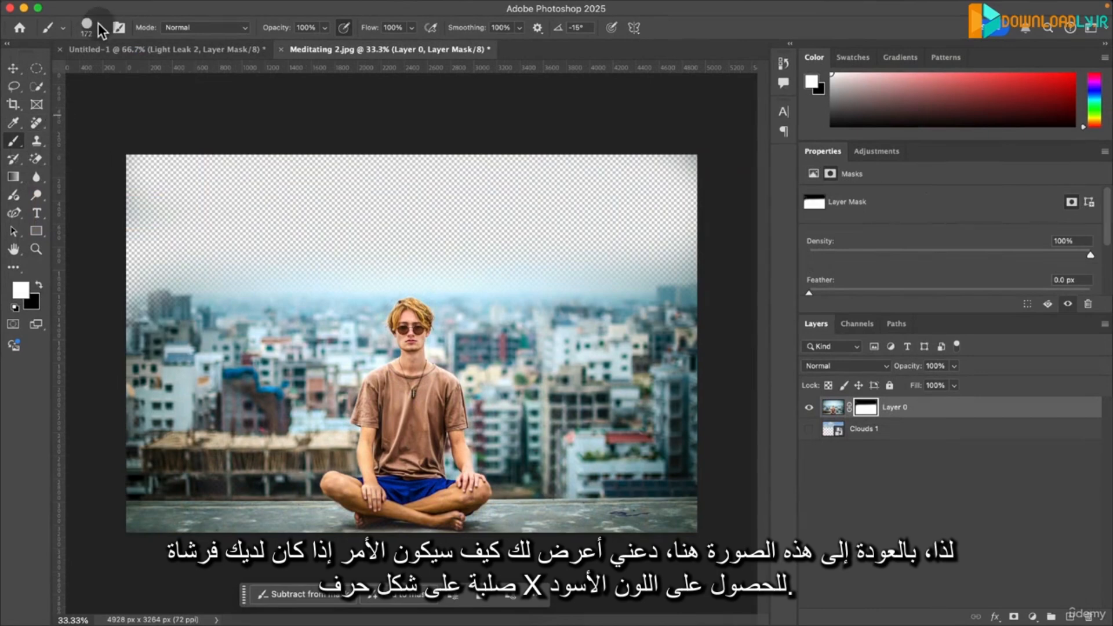
{"action": "left_click", "coordinate": [102, 26]}
{"action": "left_click", "coordinate": [166, 104]}
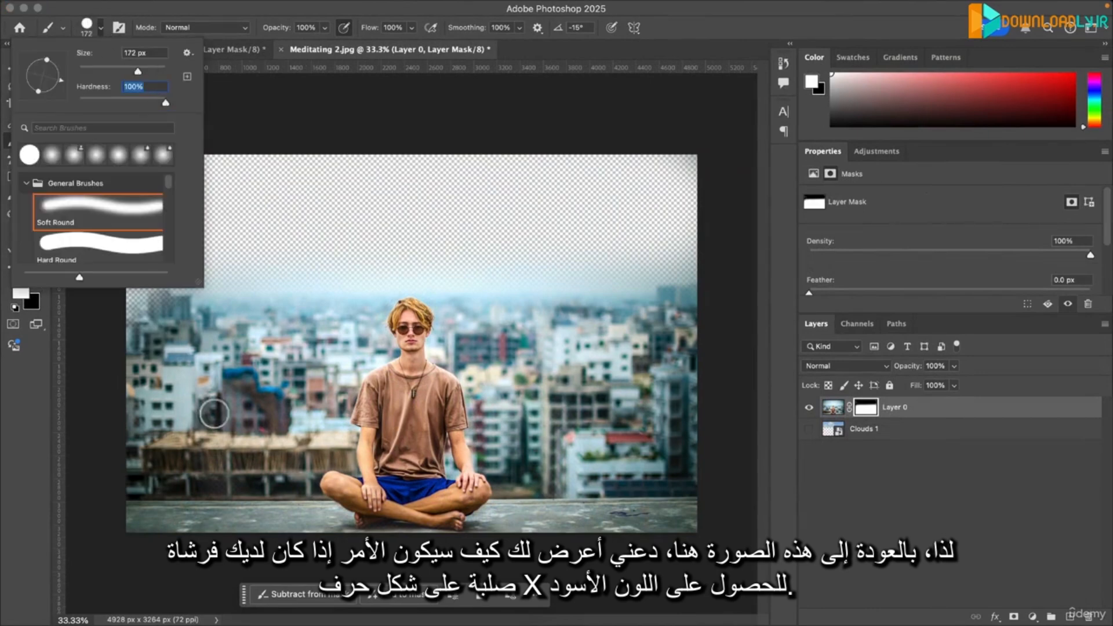
{"action": "key", "text": "Return"}
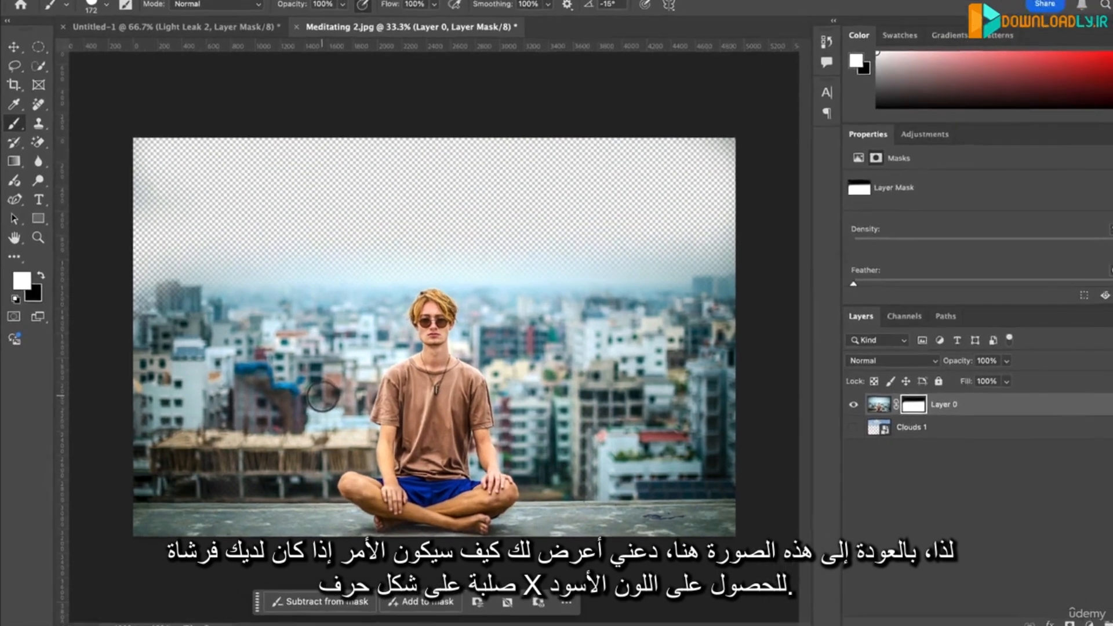
- Paint hard-edged black strokes on Layer 0's mask to erase part of the buildings beside the man
{"action": "key", "text": "x"}
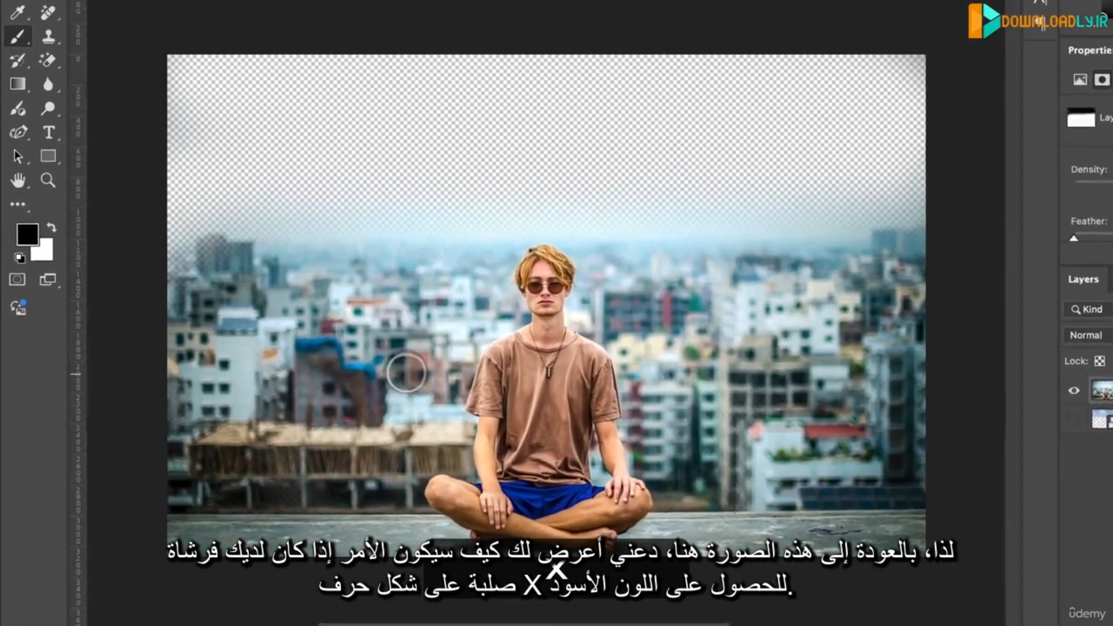
{"action": "mouse_move", "coordinate": [306, 394]}
{"action": "left_mouse_down"}
{"action": "mouse_move", "coordinate": [160, 399]}
{"action": "mouse_move", "coordinate": [318, 400]}
{"action": "left_mouse_up"}
{"action": "mouse_move", "coordinate": [436, 377]}
{"action": "left_mouse_down"}
{"action": "mouse_move", "coordinate": [286, 395]}
{"action": "mouse_move", "coordinate": [413, 412]}
{"action": "mouse_move", "coordinate": [350, 404]}
{"action": "mouse_move", "coordinate": [358, 398]}
{"action": "left_mouse_up"}
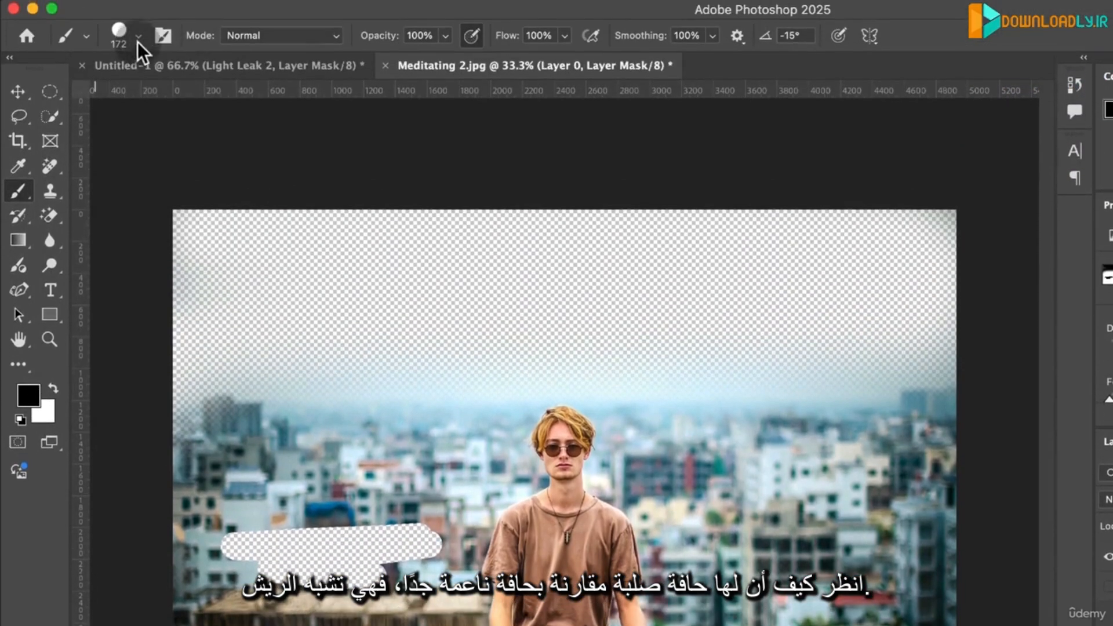
- Set the brush hardness to 0% and paint a soft black stroke on Layer 0's mask above the hard-edged one
{"action": "left_click", "coordinate": [137, 40]}
{"action": "left_click_drag", "start_coordinate": [226, 141], "coordinate": [106, 142]}
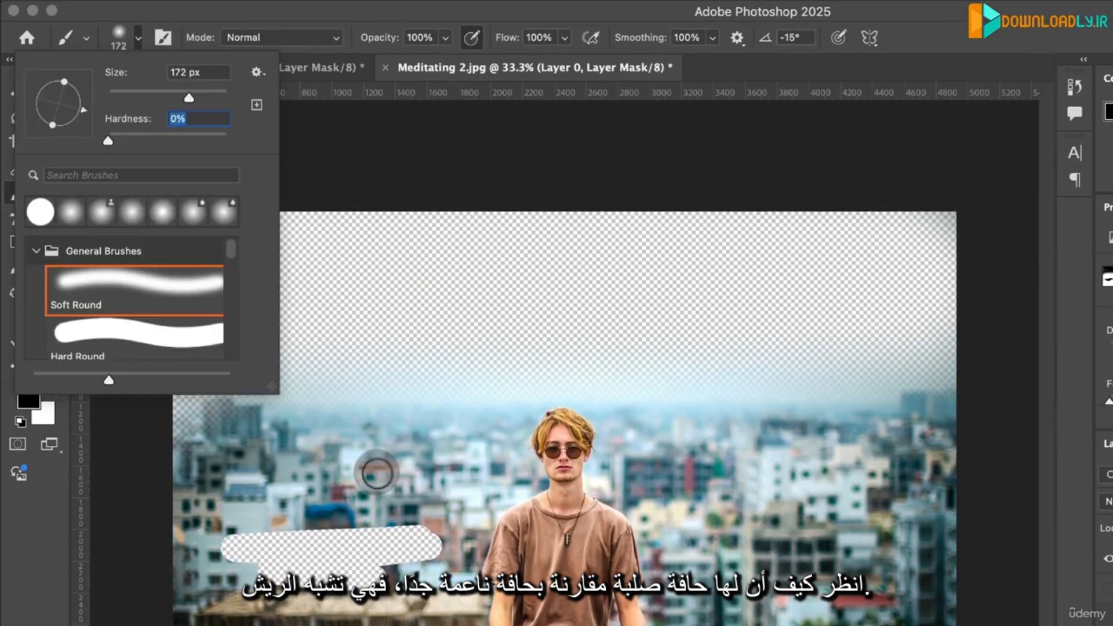
{"action": "mouse_move", "coordinate": [376, 473]}
{"action": "left_mouse_down"}
{"action": "mouse_move", "coordinate": [455, 482]}
{"action": "mouse_move", "coordinate": [298, 489]}
{"action": "left_mouse_up"}
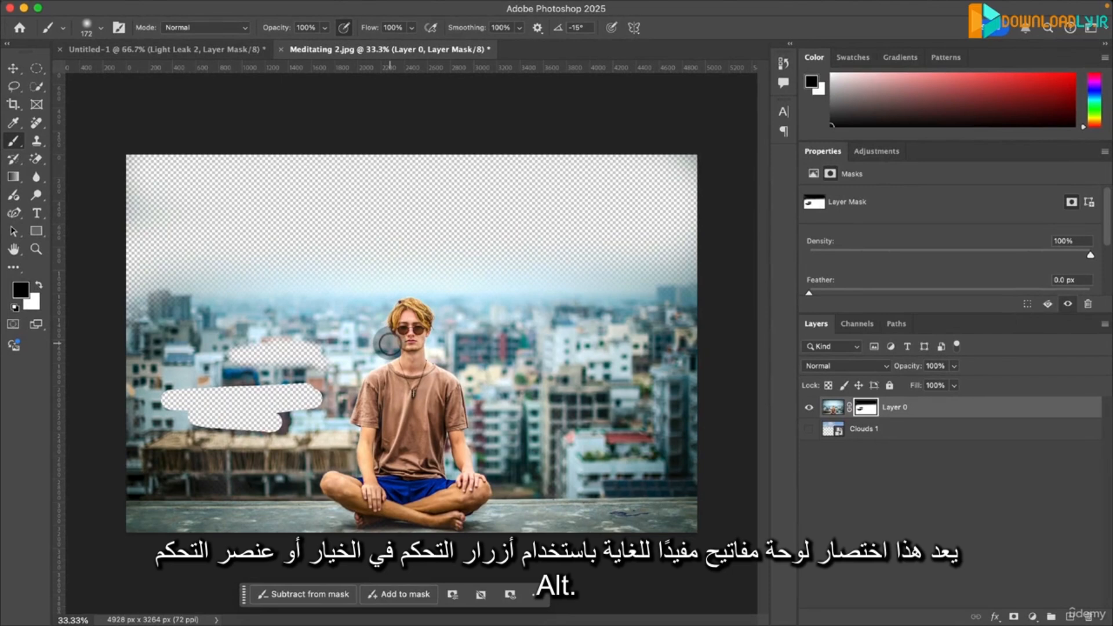
- Enlarge the brush to 1253 px on the canvas and repaint the erased buildings on Layer 0's mask with white
{"action": "key", "text": "ctrl"}
{"action": "key", "text": "alt"}
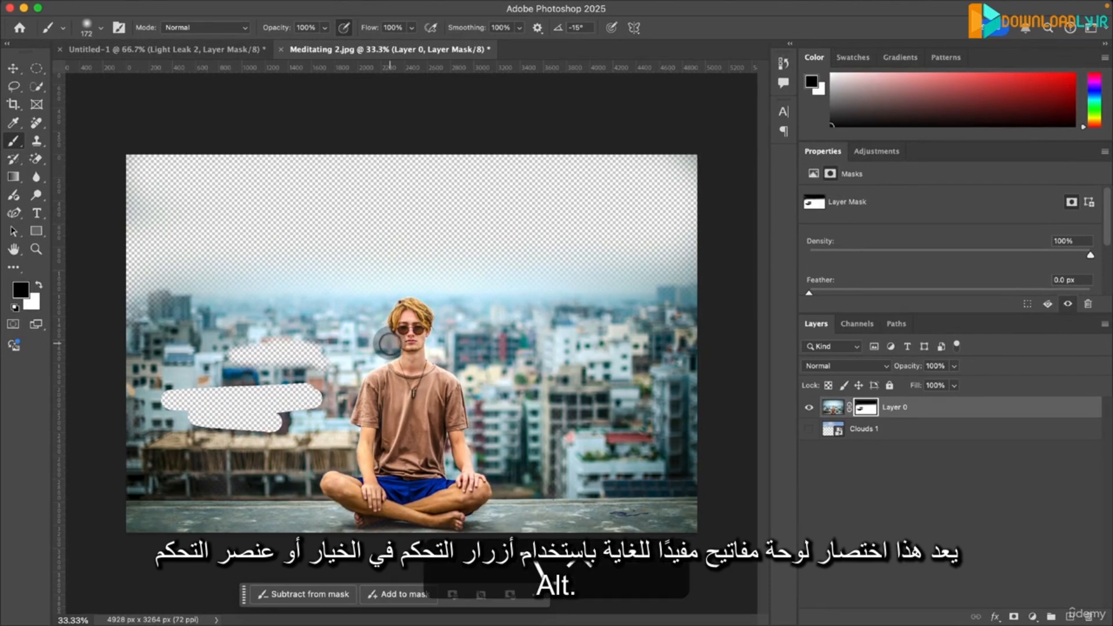
{"action": "left_click_drag", "start_coordinate": [500, 377], "coordinate": [551, 394]}
{"action": "mouse_move", "coordinate": [541, 319]}
{"action": "left_mouse_down"}
{"action": "mouse_move", "coordinate": [540, 416]}
{"action": "mouse_move", "coordinate": [480, 364]}
{"action": "mouse_move", "coordinate": [595, 393]}
{"action": "mouse_move", "coordinate": [494, 396]}
{"action": "mouse_move", "coordinate": [712, 398]}
{"action": "mouse_move", "coordinate": [620, 407]}
{"action": "mouse_move", "coordinate": [510, 377]}
{"action": "mouse_move", "coordinate": [661, 410]}
{"action": "mouse_move", "coordinate": [524, 371]}
{"action": "mouse_move", "coordinate": [551, 359]}
{"action": "mouse_move", "coordinate": [566, 273]}
{"action": "mouse_move", "coordinate": [530, 95]}
{"action": "mouse_move", "coordinate": [542, 271]}
{"action": "left_mouse_up"}
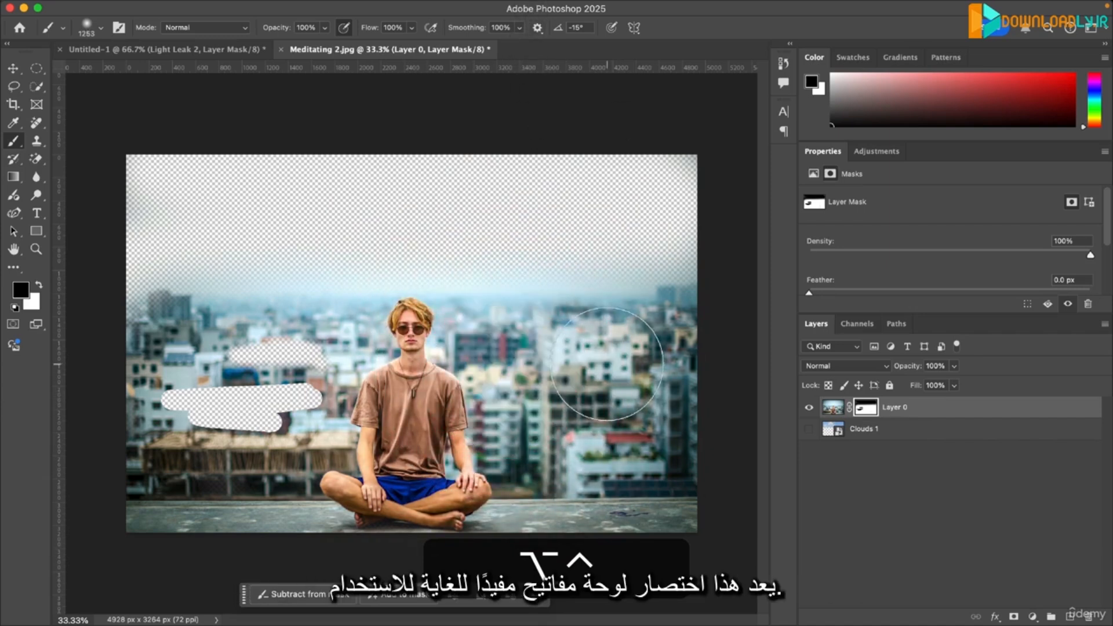
{"action": "key", "text": "x"}
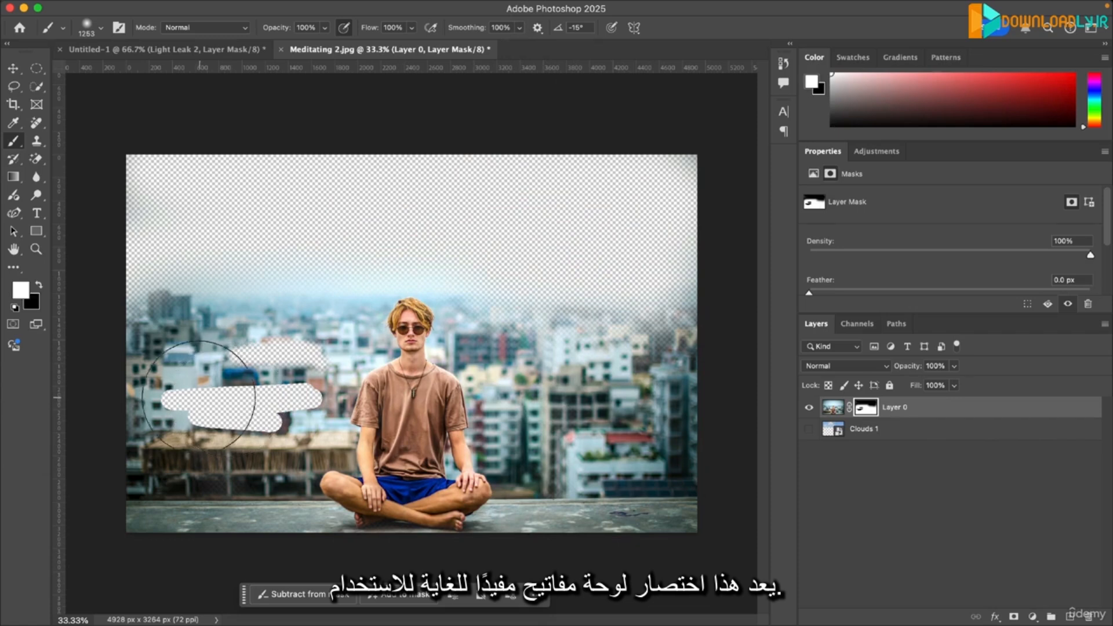
{"action": "mouse_move", "coordinate": [188, 400]}
{"action": "left_mouse_down"}
{"action": "mouse_move", "coordinate": [320, 356]}
{"action": "mouse_move", "coordinate": [367, 406]}
{"action": "left_mouse_up"}
- Switch to the Untitled-1 document and paint black over the man on the Light Leak 2 layer's mask
{"action": "left_click", "coordinate": [213, 46]}
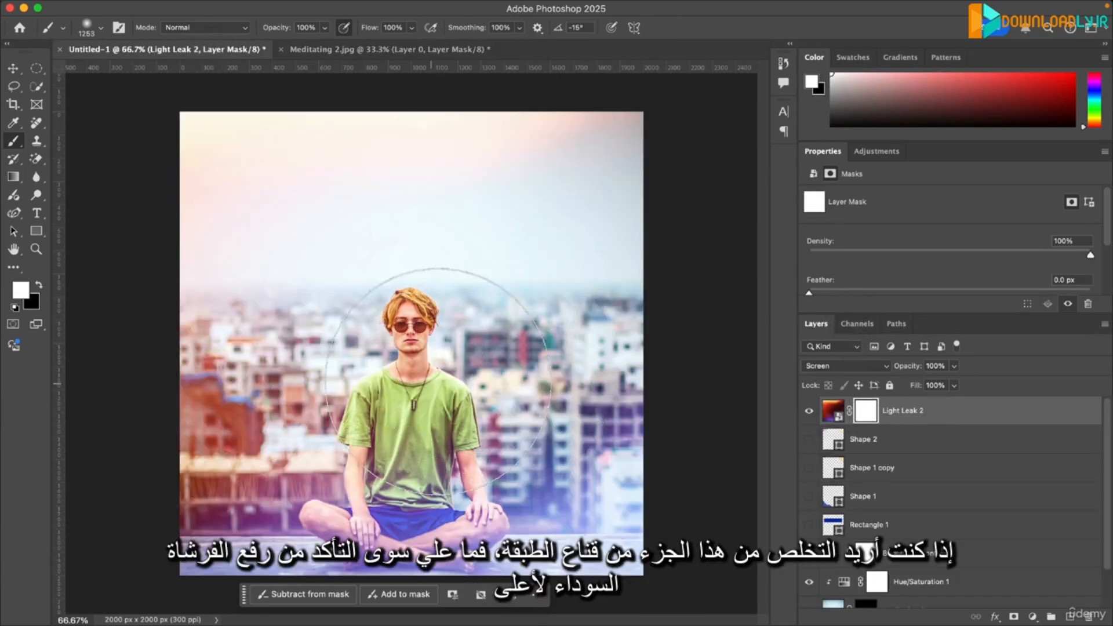
{"action": "key", "text": "x"}
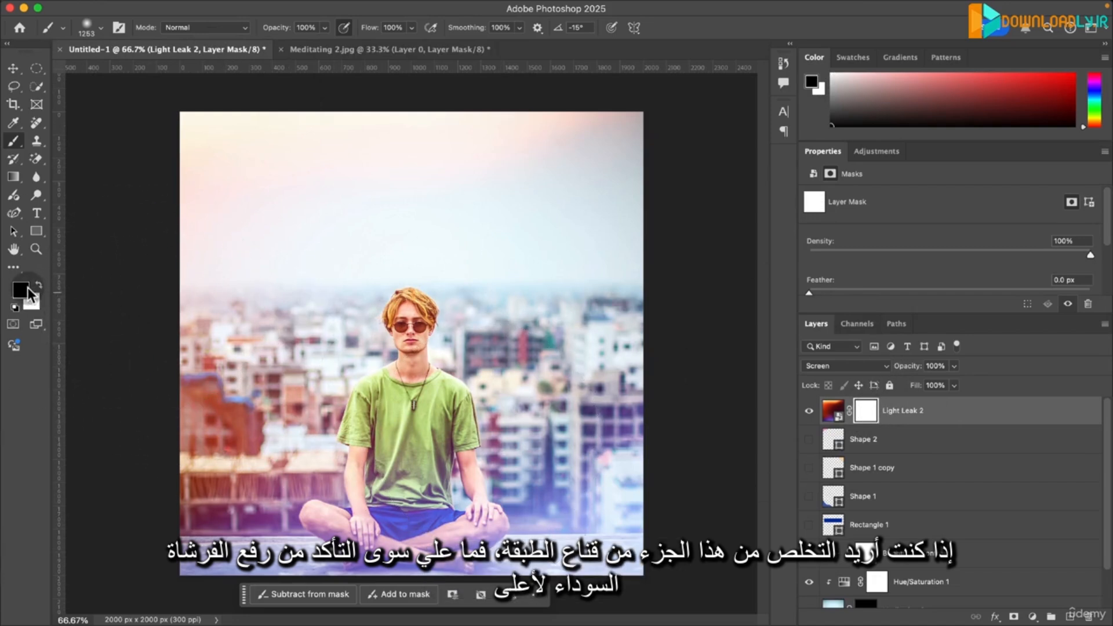
{"action": "left_click", "coordinate": [389, 371]}
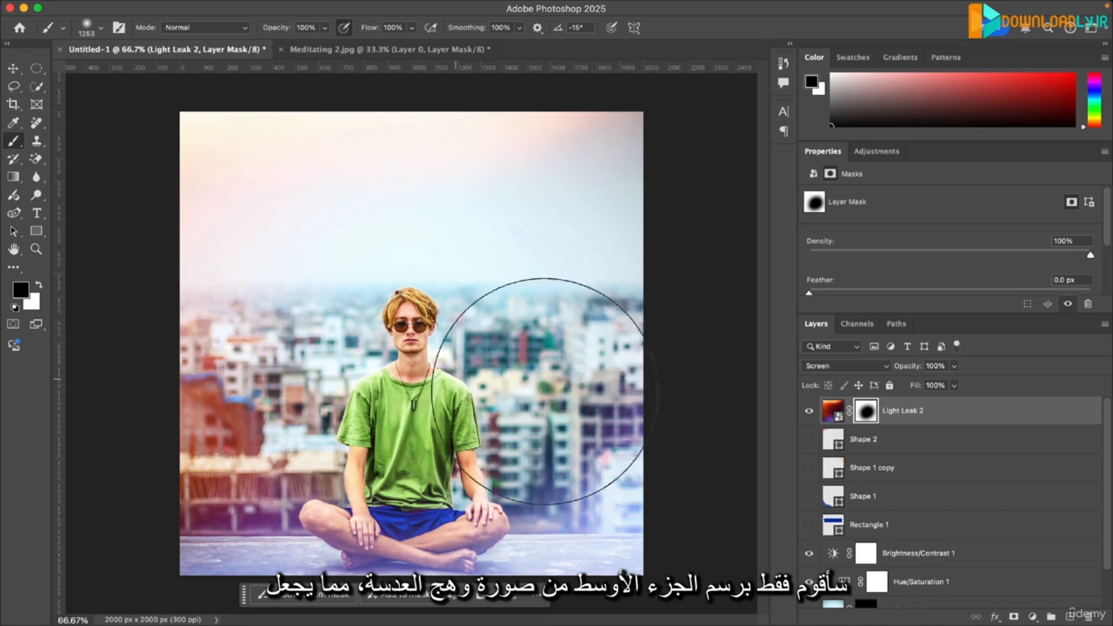
- Compare the image with and without the masked Light Leak 2 layer, leaving the layer shown
{"action": "left_click", "coordinate": [809, 411]}
{"action": "left_click", "coordinate": [810, 411]}
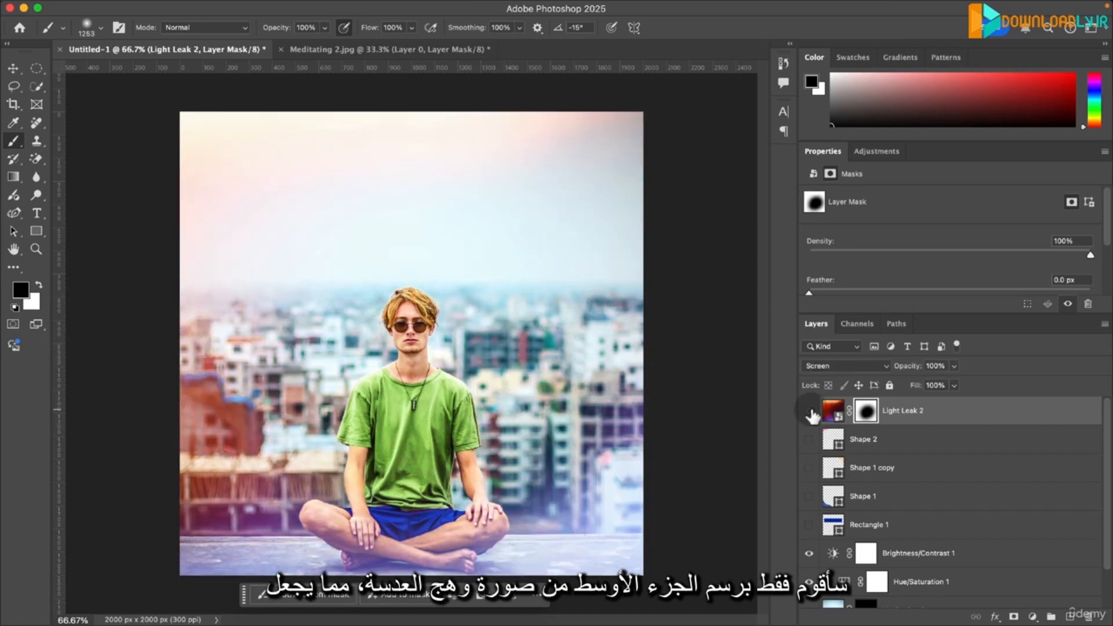
{"action": "left_click", "coordinate": [809, 411]}
{"action": "left_click", "coordinate": [809, 411]}
{"action": "left_click", "coordinate": [811, 411]}
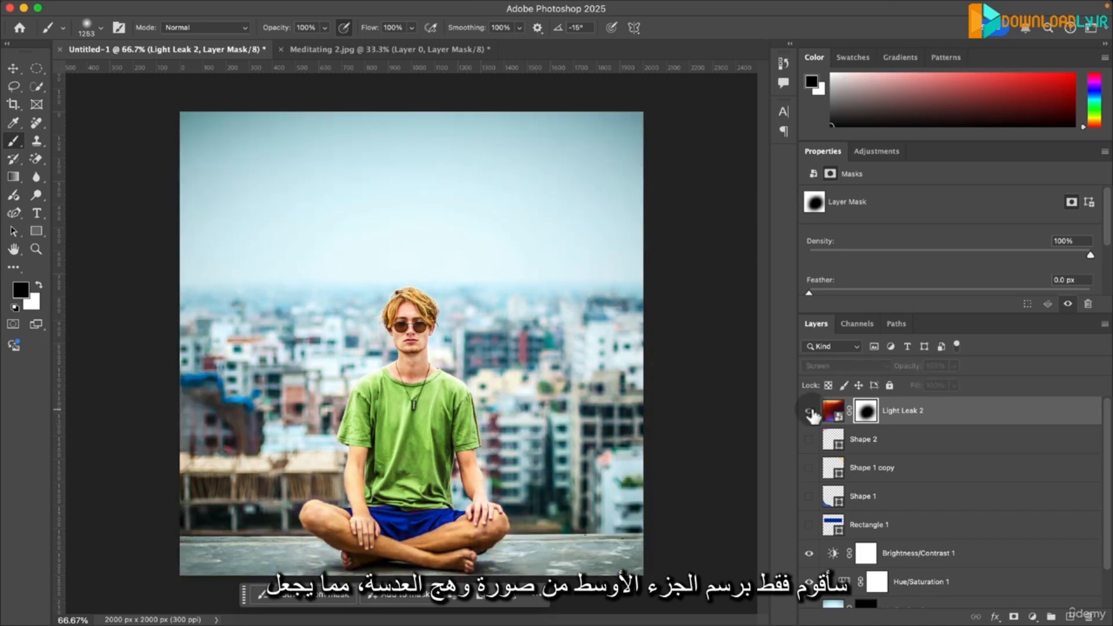
{"action": "left_click", "coordinate": [810, 412]}
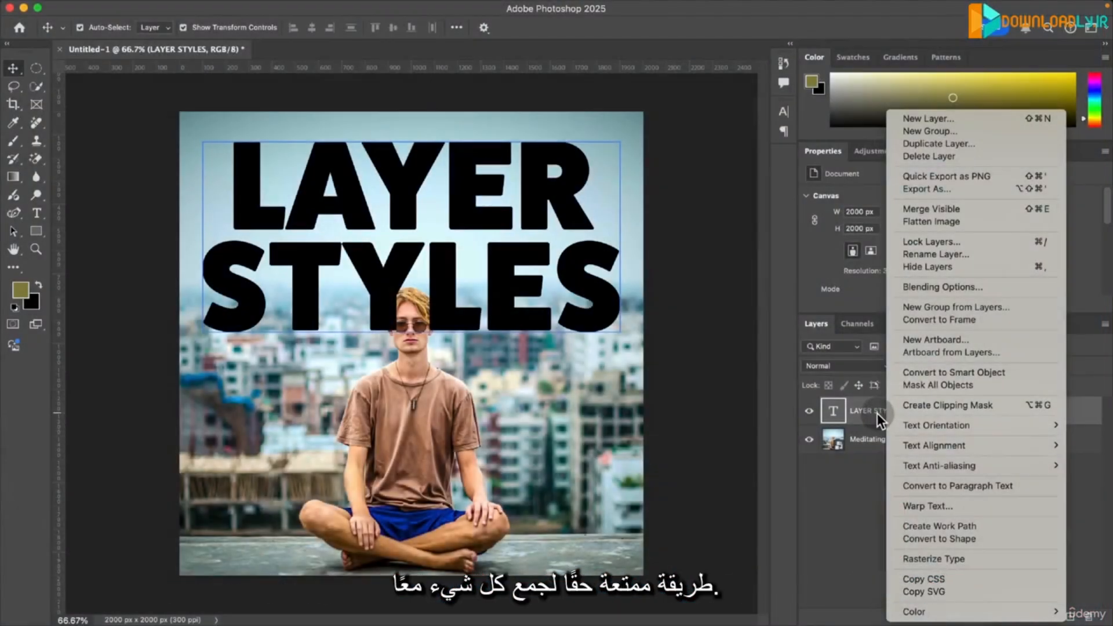
{"action": "left_click", "coordinate": [878, 412]}
{"action": "right_click", "coordinate": [882, 431]}
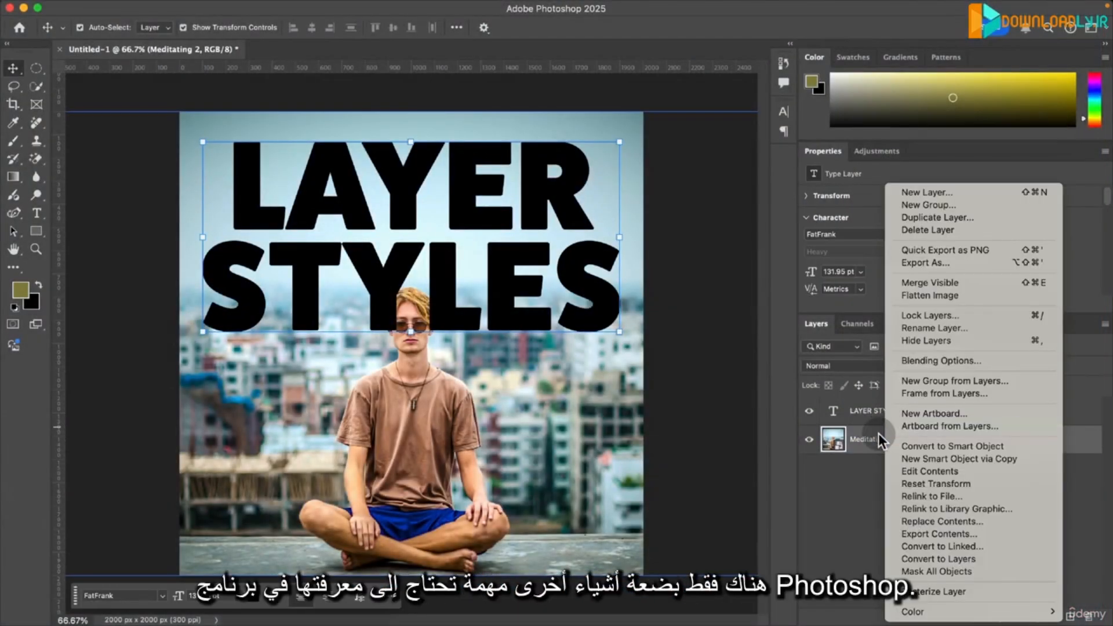
{"action": "left_click", "coordinate": [875, 467]}
- Add a drop shadow to the LAYER STYLES text with a 121° angle, 17 px distance, 14% spread and 49 px size
{"action": "left_click", "coordinate": [945, 410]}
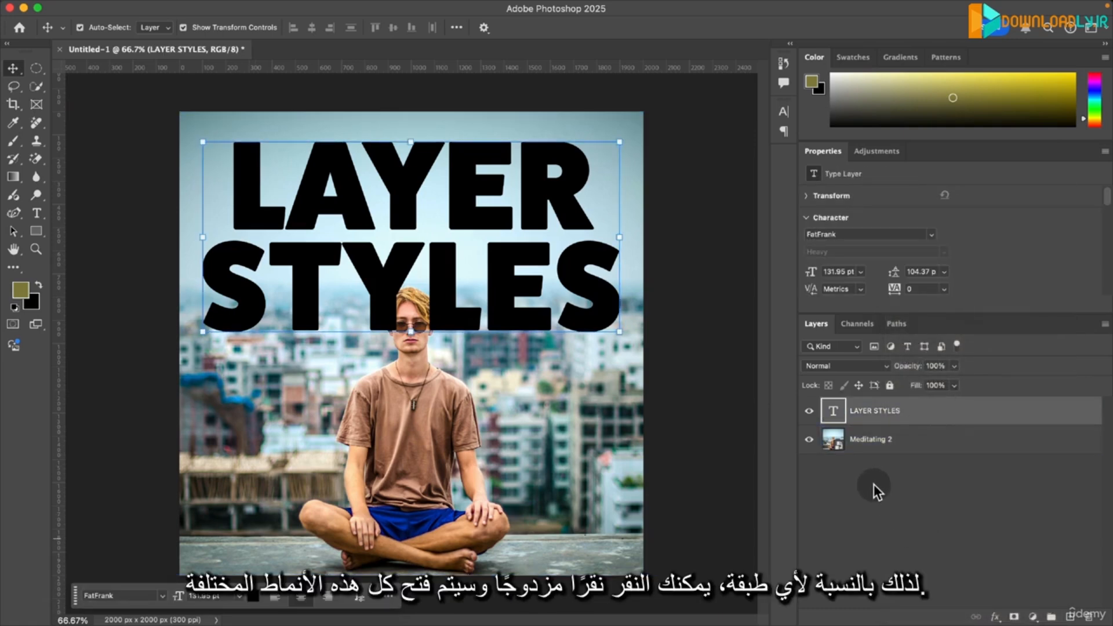
{"action": "double_click", "coordinate": [940, 416]}
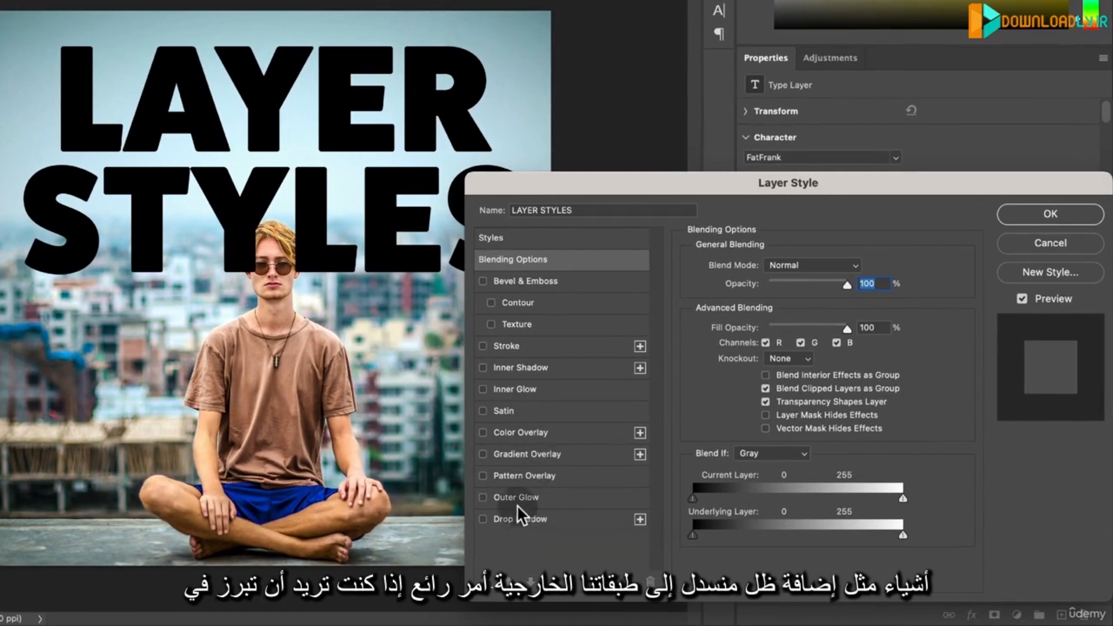
{"action": "left_click", "coordinate": [510, 520]}
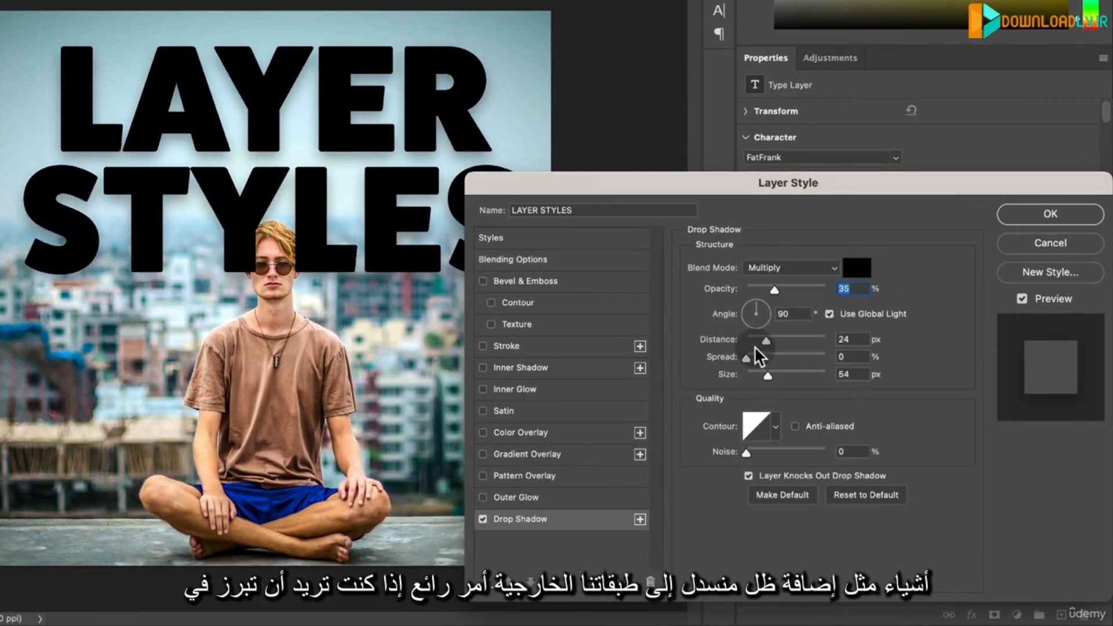
{"action": "left_click_drag", "start_coordinate": [749, 356], "coordinate": [767, 375]}
{"action": "left_click_drag", "start_coordinate": [750, 316], "coordinate": [748, 312]}
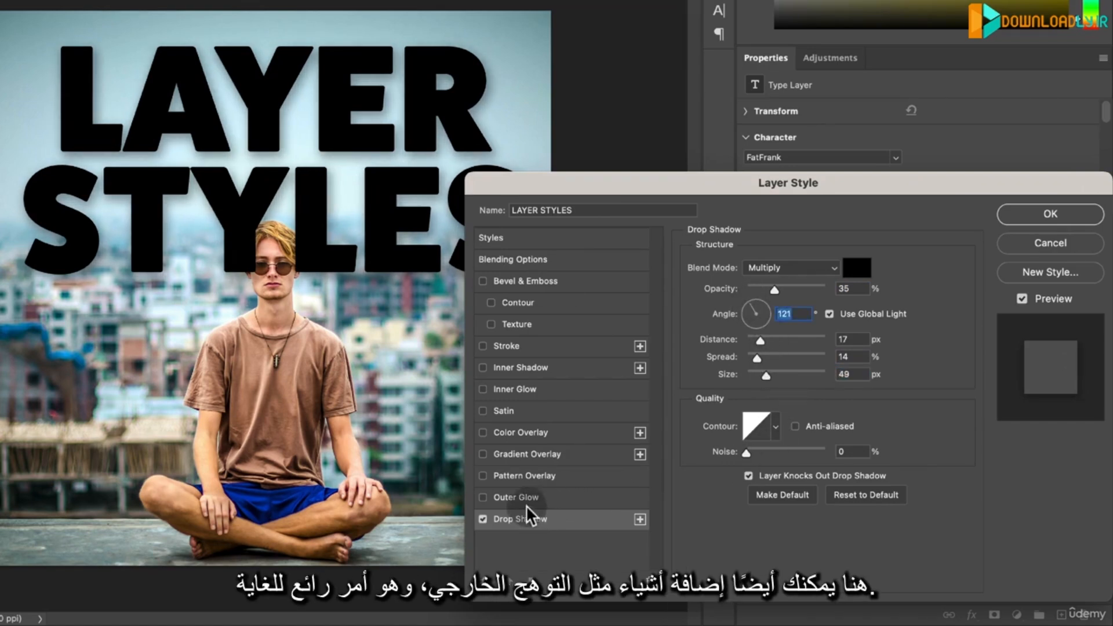
- Replace the text's drop shadow with an outer glow at 22% opacity
{"action": "left_click", "coordinate": [483, 518]}
{"action": "left_click", "coordinate": [484, 497]}
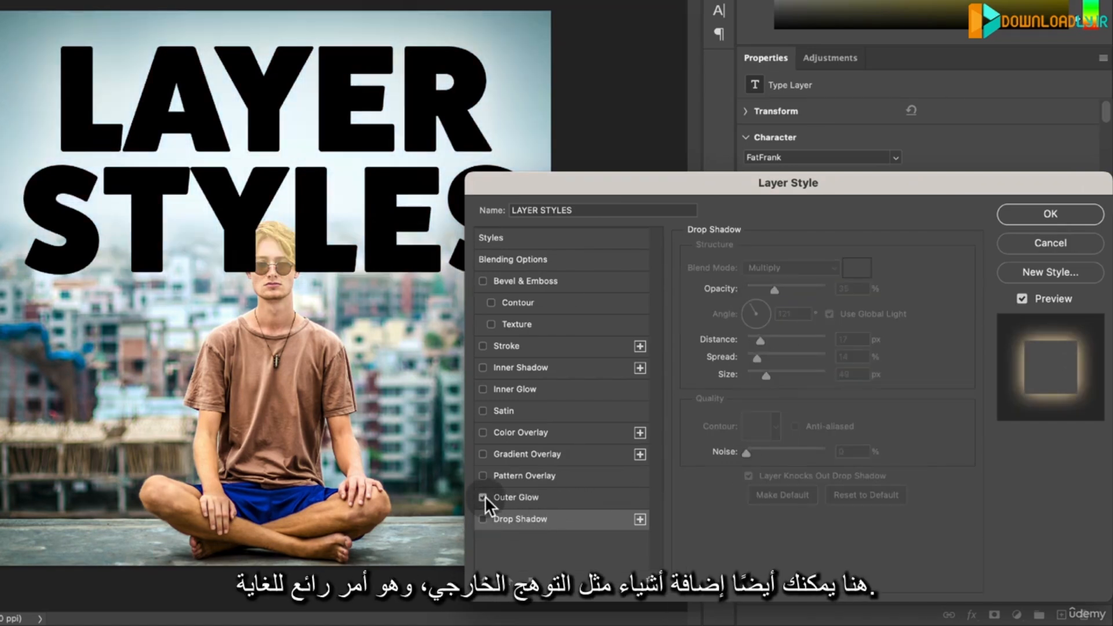
{"action": "left_click", "coordinate": [512, 493]}
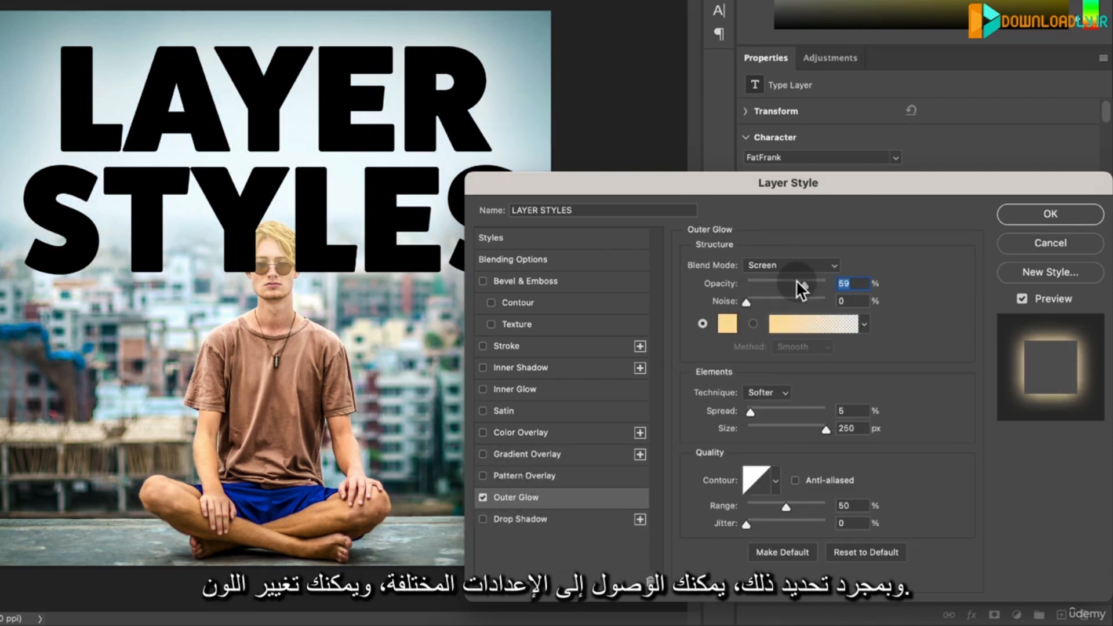
{"action": "left_click_drag", "start_coordinate": [794, 283], "coordinate": [762, 284]}
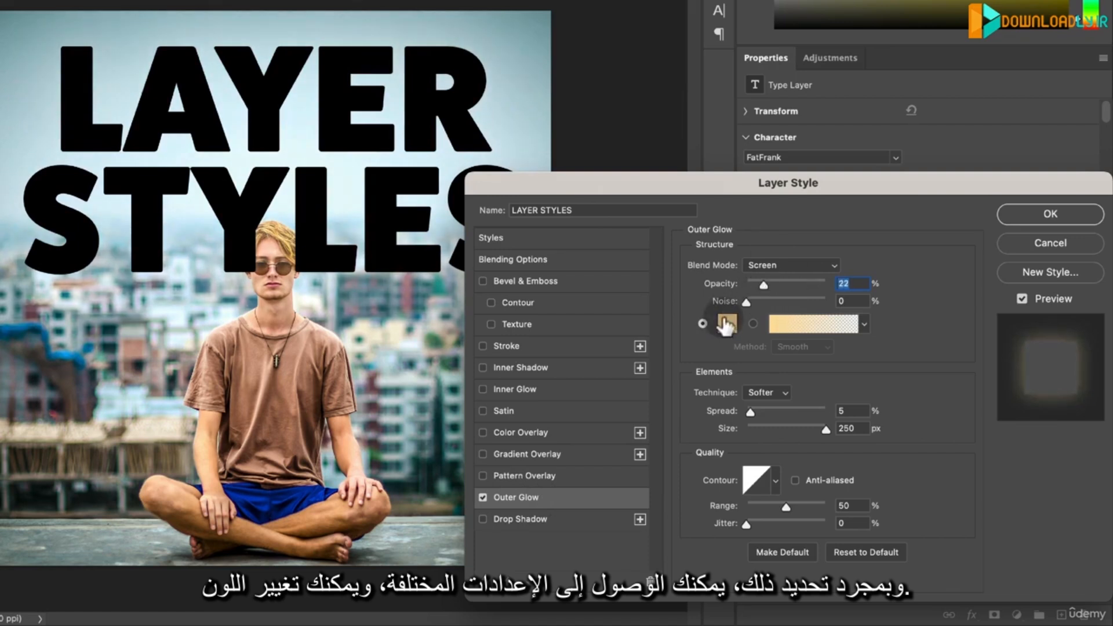
- Change the outer glow's color to bright magenta and set its opacity to 42%
{"action": "left_click", "coordinate": [726, 323]}
{"action": "left_click", "coordinate": [550, 41]}
{"action": "left_click_drag", "start_coordinate": [545, 33], "coordinate": [527, 0]}
{"action": "key", "text": "Return"}
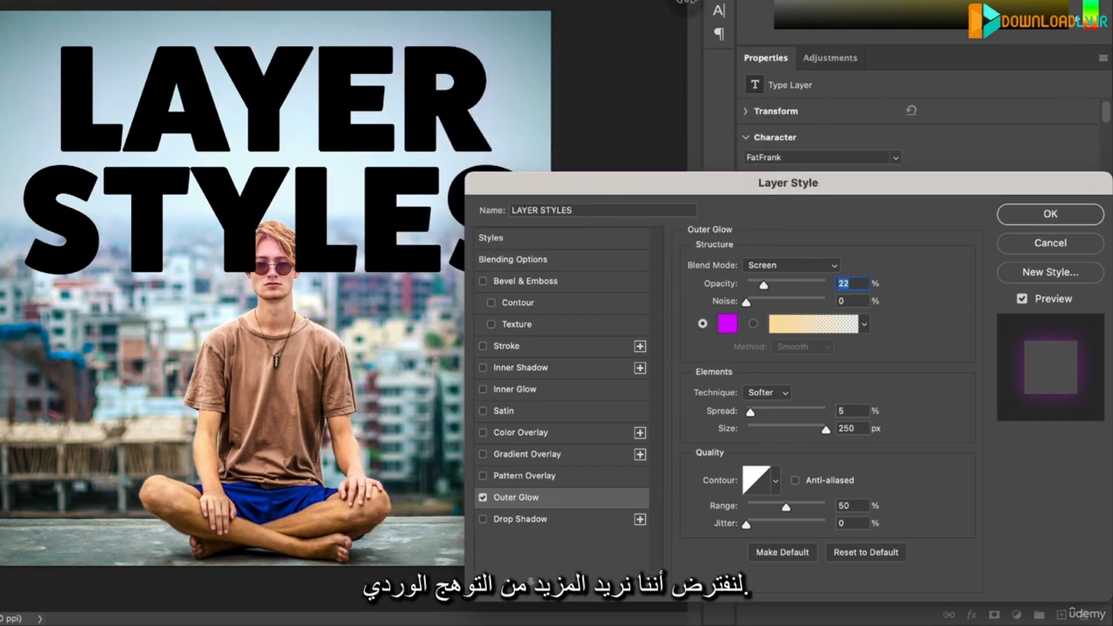
{"action": "left_click", "coordinate": [761, 284]}
{"action": "left_click_drag", "start_coordinate": [777, 283], "coordinate": [778, 283]}
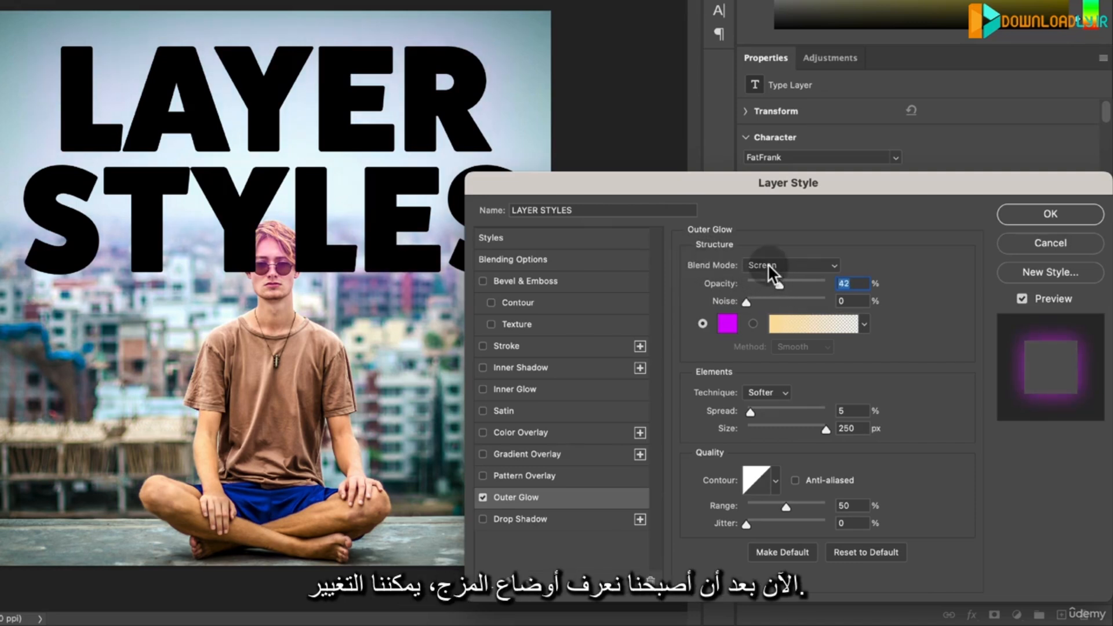
- Set the outer glow's blend mode to Normal and its opacity to 28%
{"action": "left_click", "coordinate": [768, 263]}
{"action": "left_click", "coordinate": [764, 87]}
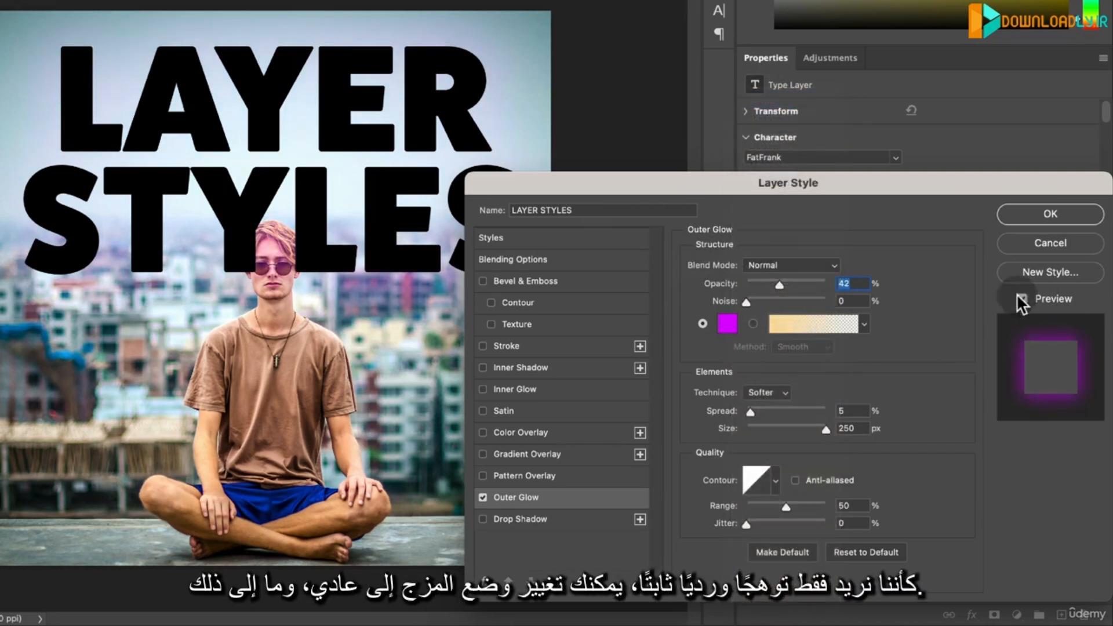
{"action": "left_click", "coordinate": [1019, 297]}
{"action": "left_click_drag", "start_coordinate": [777, 283], "coordinate": [767, 282]}
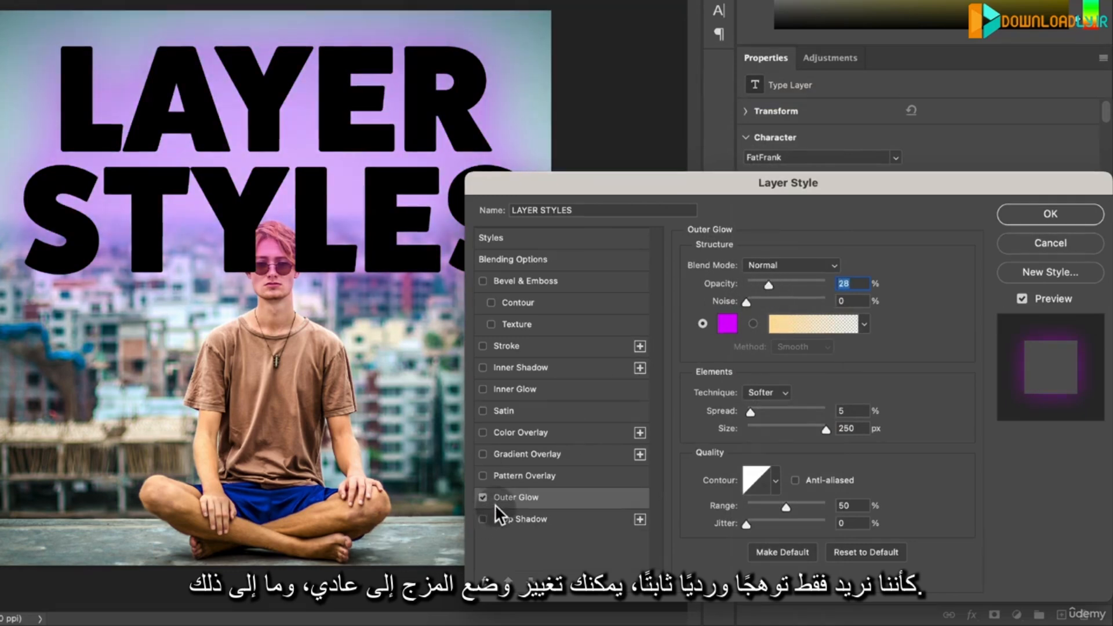
- Try a 21 px outside stroke on the text in place of the outer glow, and discard the layer style changes
{"action": "left_click", "coordinate": [483, 498]}
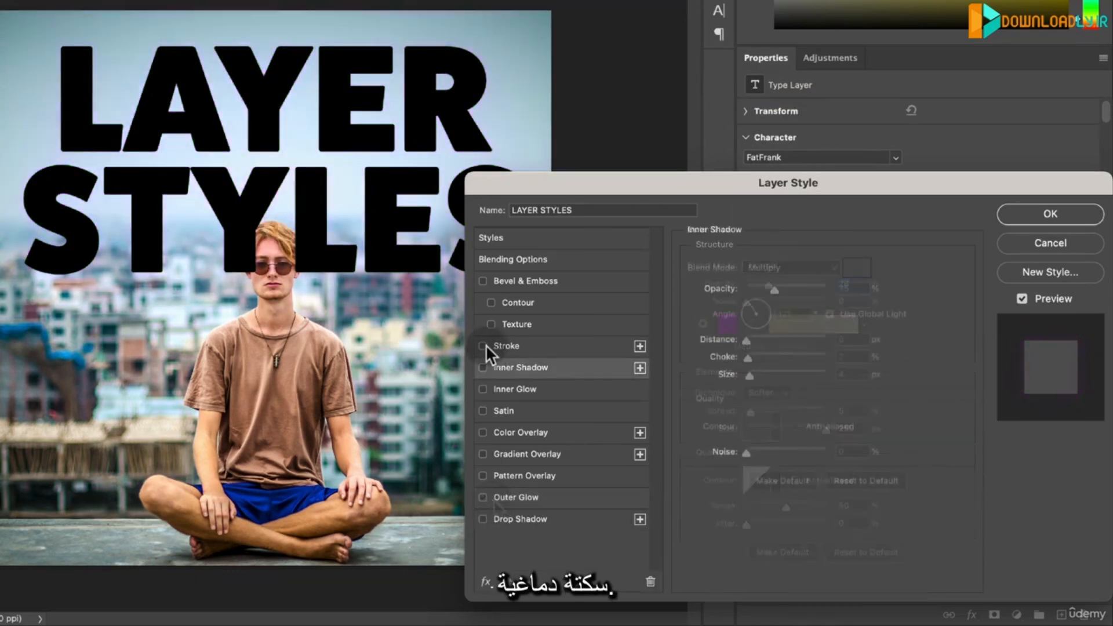
{"action": "left_click", "coordinate": [483, 345]}
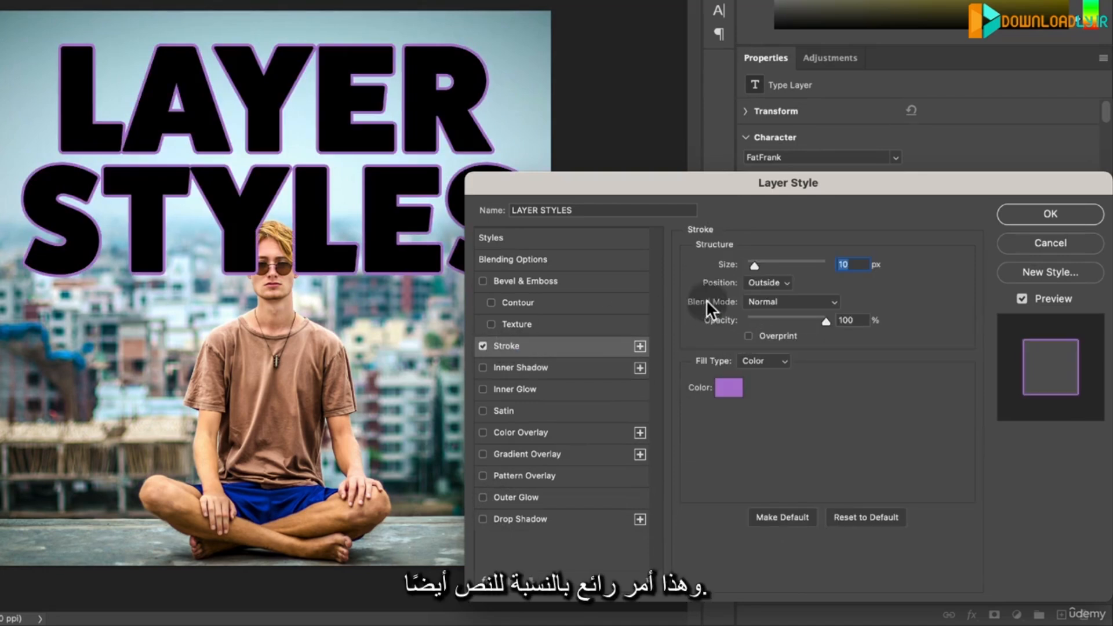
{"action": "left_click_drag", "start_coordinate": [757, 263], "coordinate": [758, 263]}
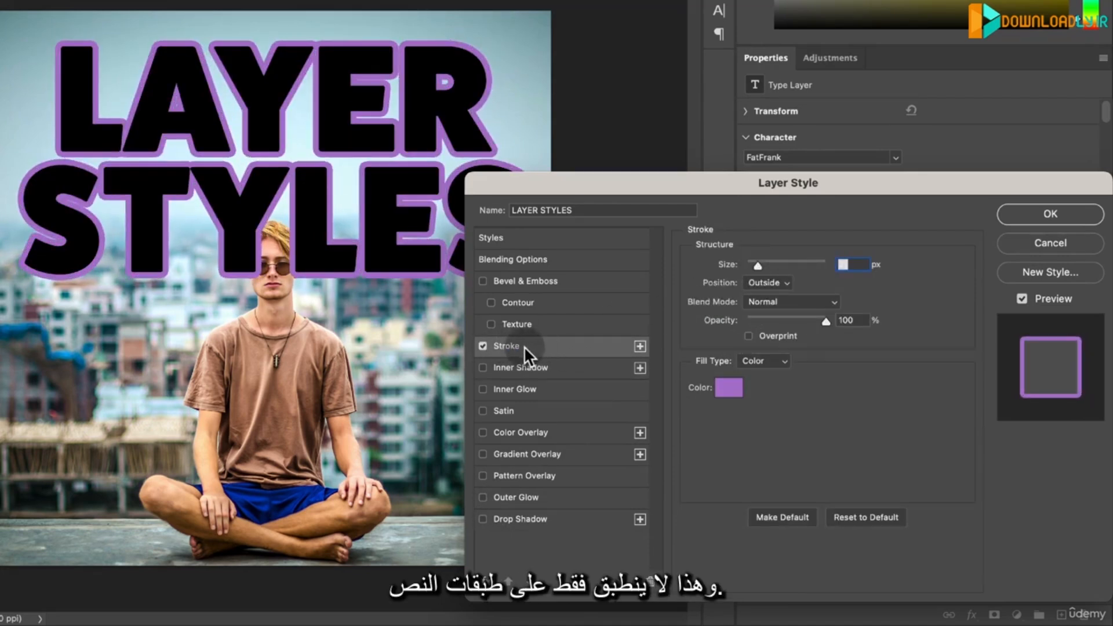
{"action": "left_click", "coordinate": [484, 345]}
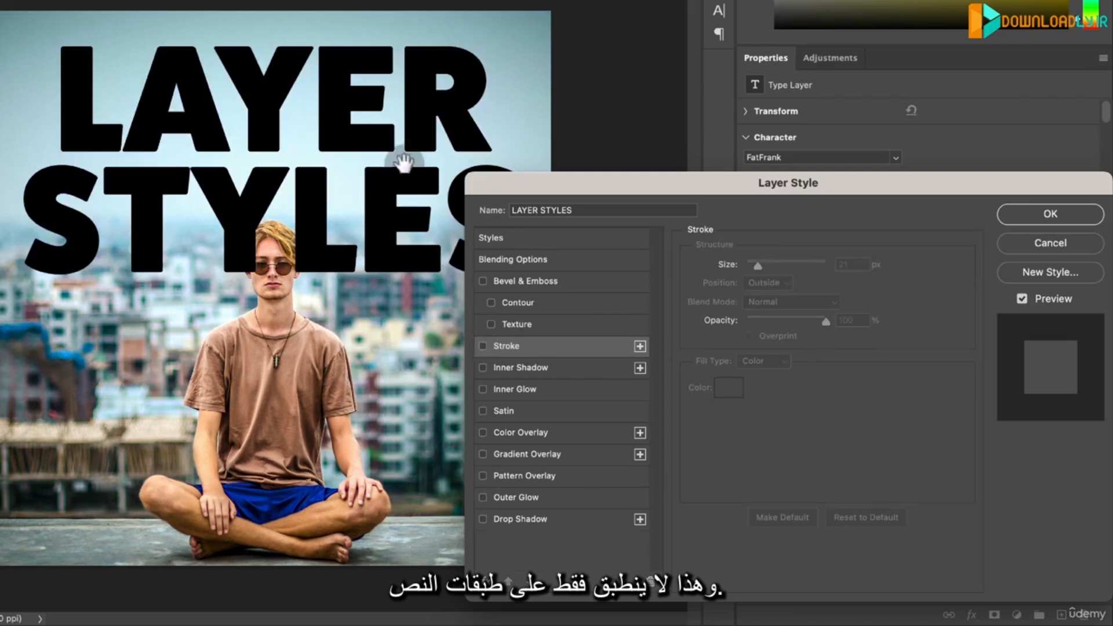
{"action": "left_click", "coordinate": [1021, 242]}
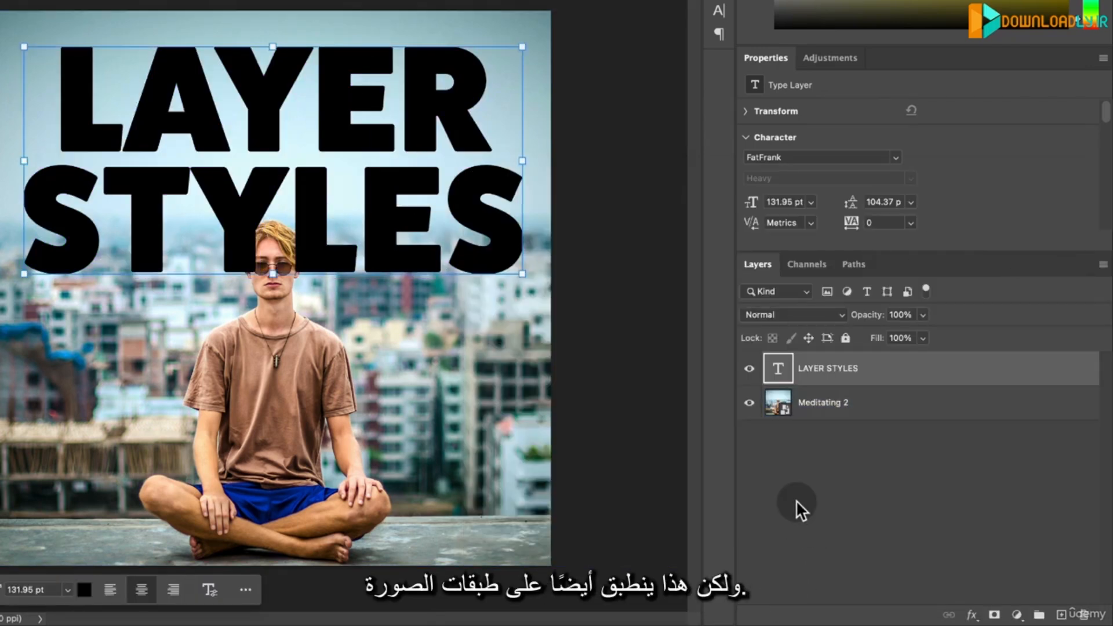
- Select the subject of the Meditating 2 layer, copy it to a new layer and place that above the LAYER STYLES text
{"action": "left_click", "coordinate": [814, 406]}
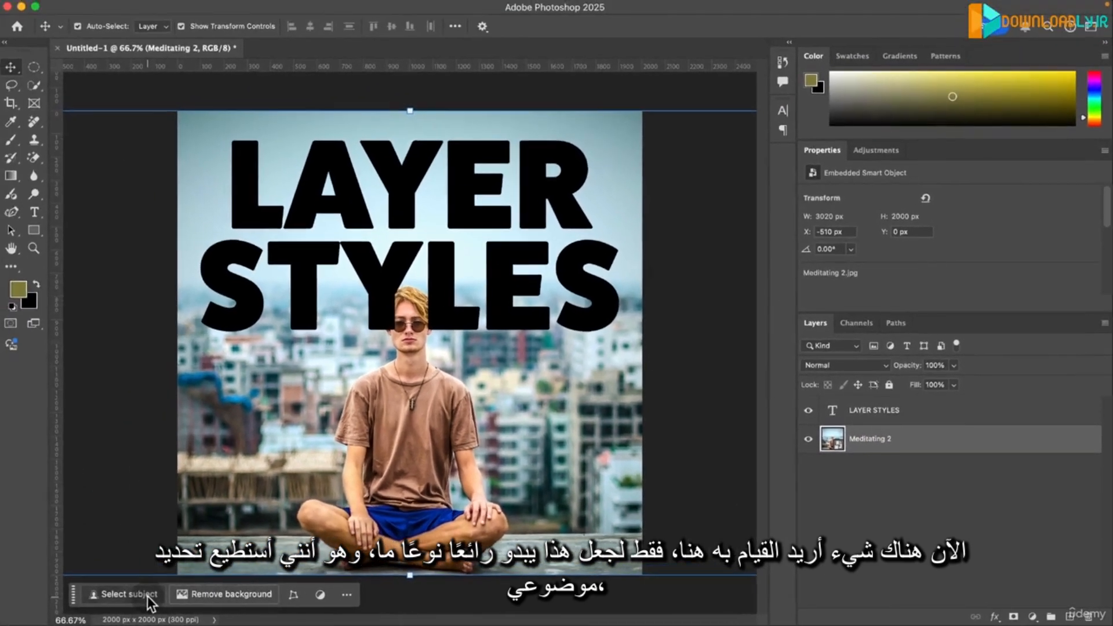
{"action": "left_click", "coordinate": [147, 597]}
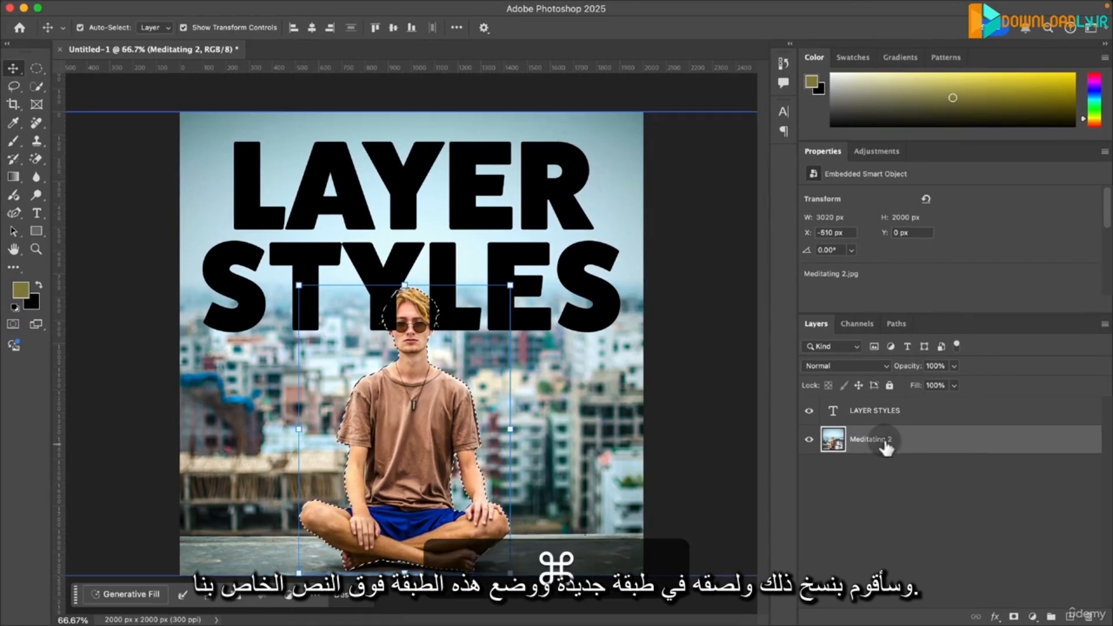
{"action": "key", "text": "super+c"}
{"action": "key", "text": "super+v"}
{"action": "left_click_drag", "start_coordinate": [901, 448], "coordinate": [864, 406]}
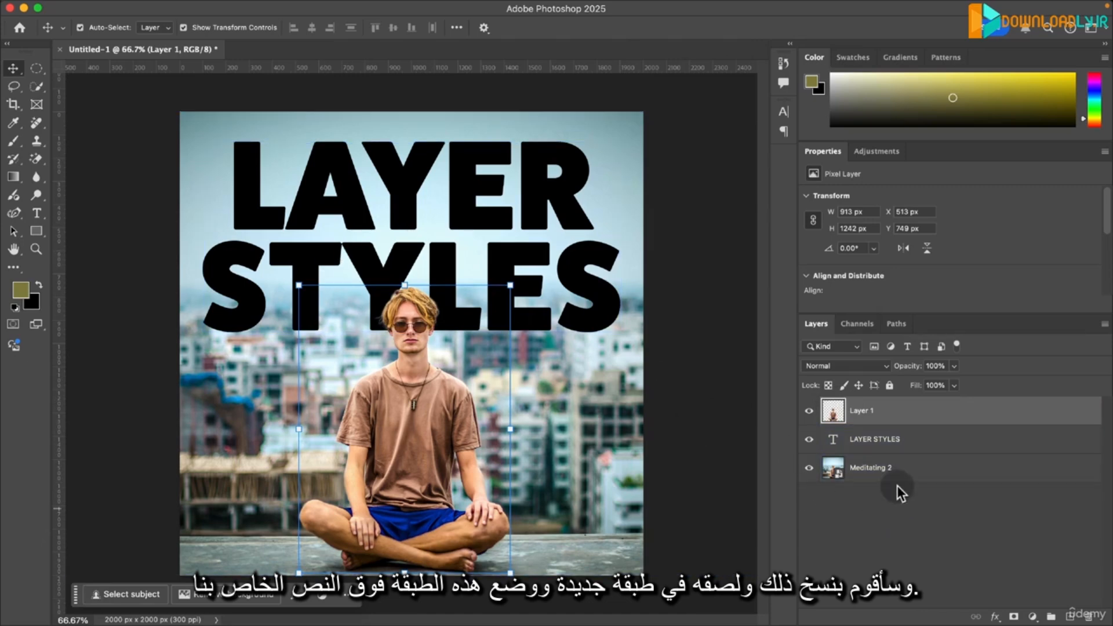
- Add a drop shadow to the cut-out figure on Layer 1 and try an outside stroke around it
{"action": "left_click", "coordinate": [902, 492]}
{"action": "double_click", "coordinate": [920, 413]}
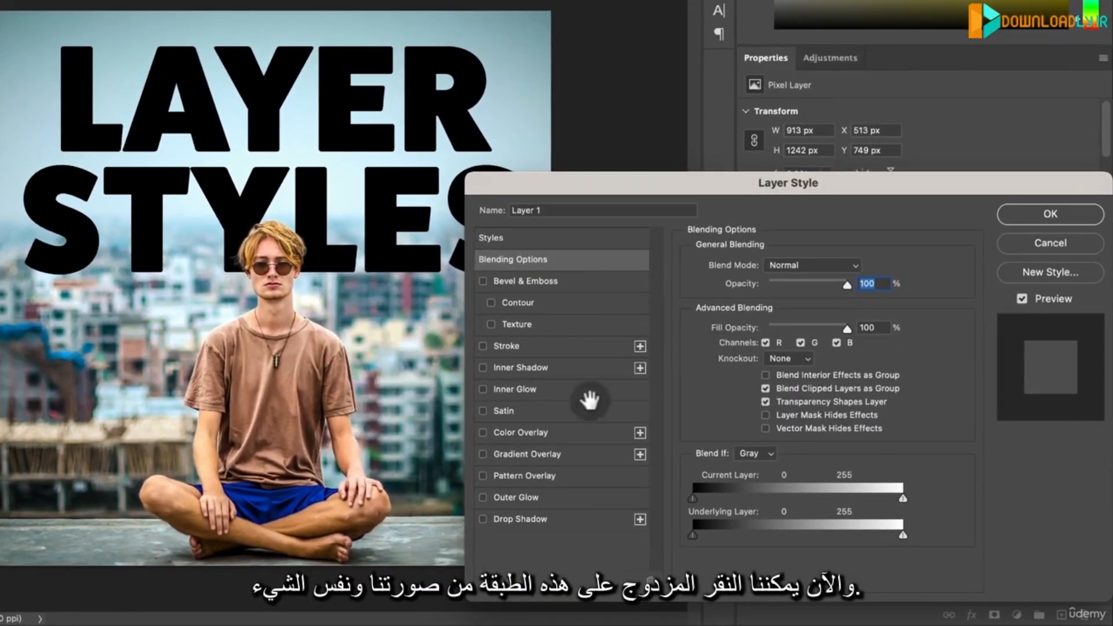
{"action": "left_click", "coordinate": [507, 520]}
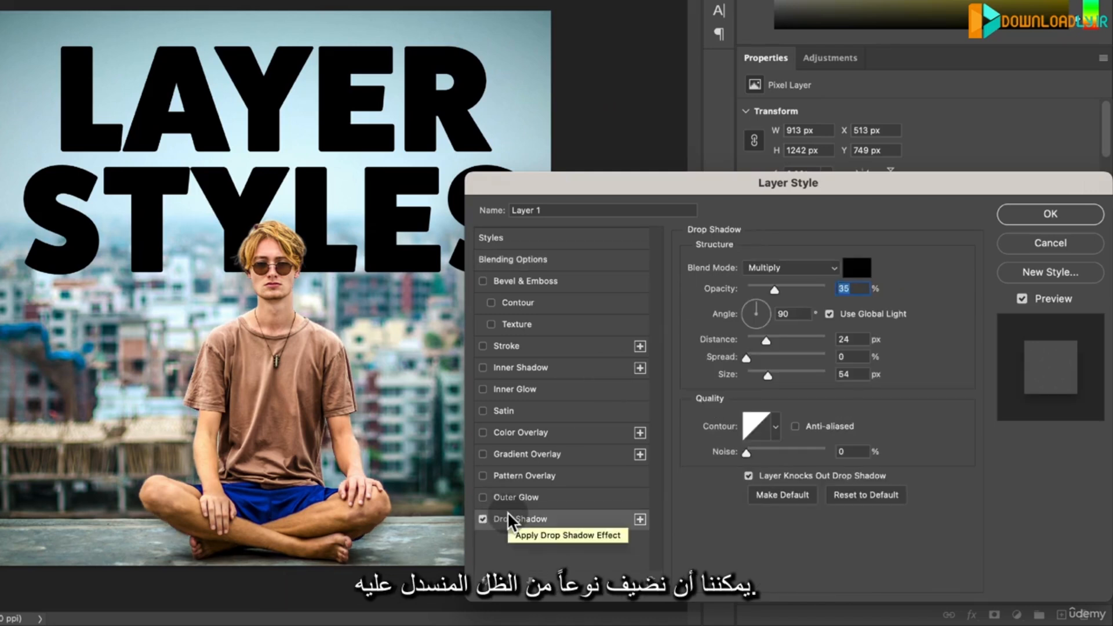
{"action": "left_click", "coordinate": [510, 346]}
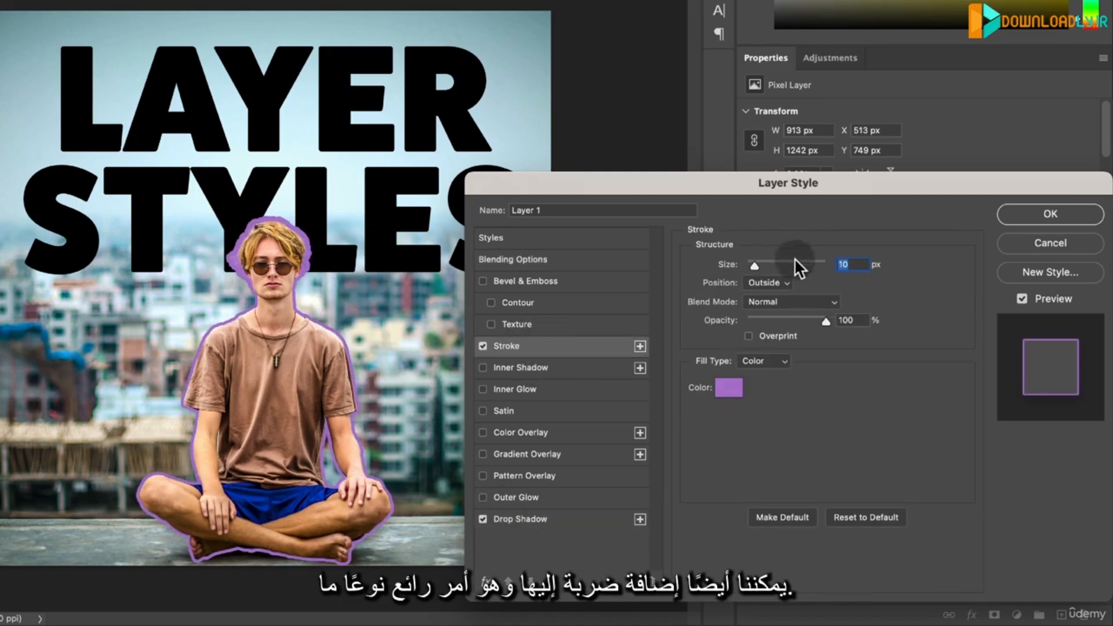
{"action": "mouse_move", "coordinate": [744, 265]}
{"action": "left_mouse_down"}
{"action": "mouse_move", "coordinate": [777, 263]}
{"action": "mouse_move", "coordinate": [760, 264]}
{"action": "left_mouse_up"}
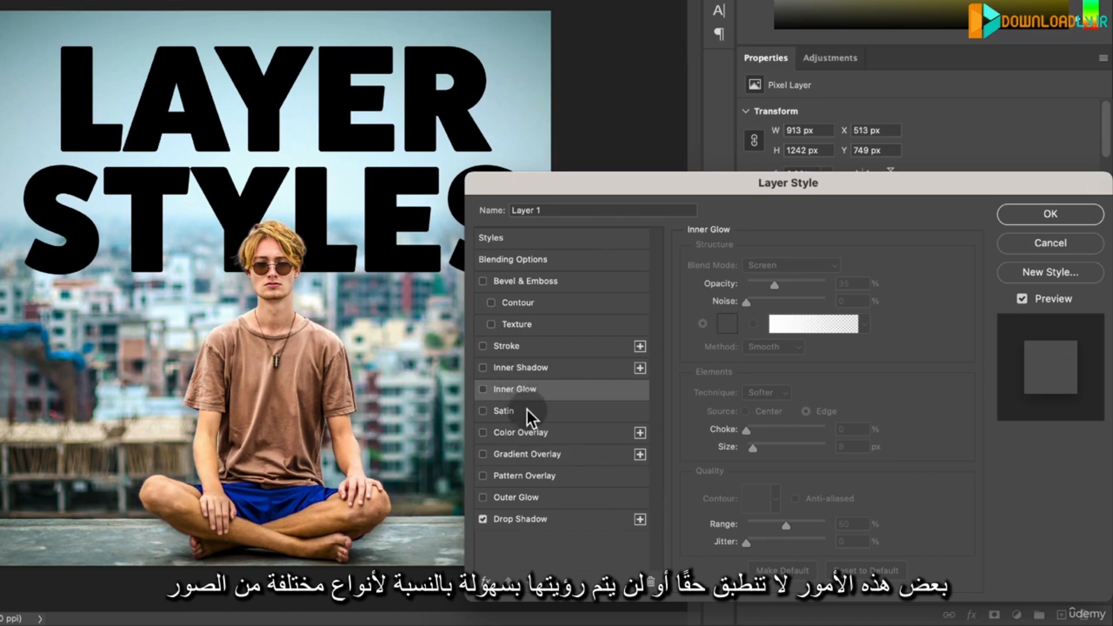
- Add a pattern overlay with the dark green leaf pattern to the Layer 1 figure
{"action": "left_click", "coordinate": [528, 476]}
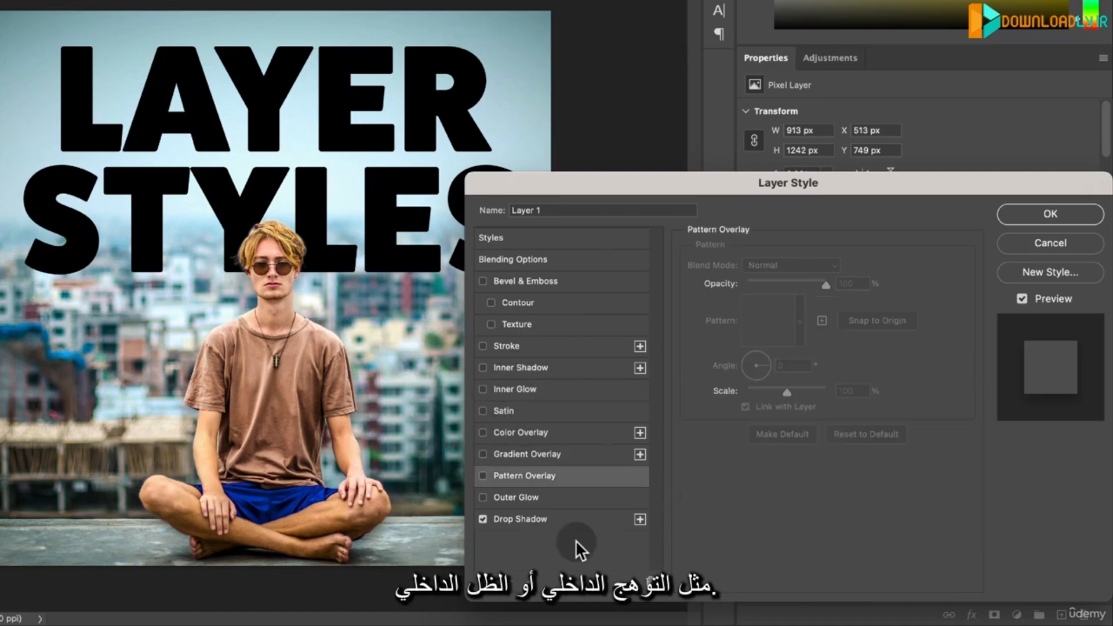
{"action": "left_click", "coordinate": [483, 476]}
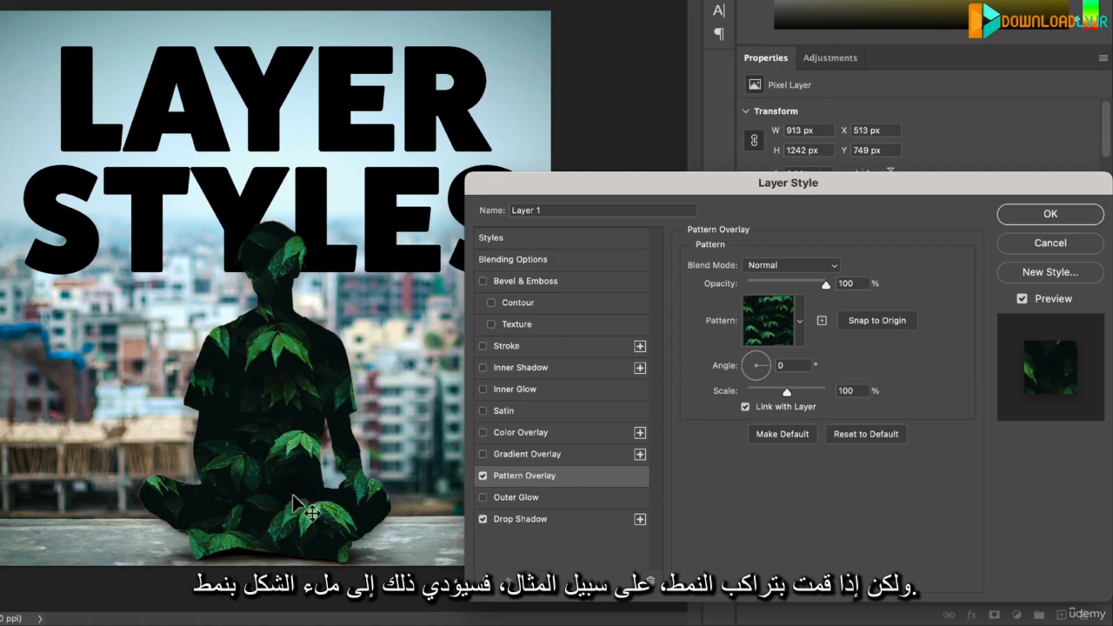
- Try the other patterns from the Trees group on the figure, including green forest and yellow autumn trees
{"action": "left_click", "coordinate": [802, 318]}
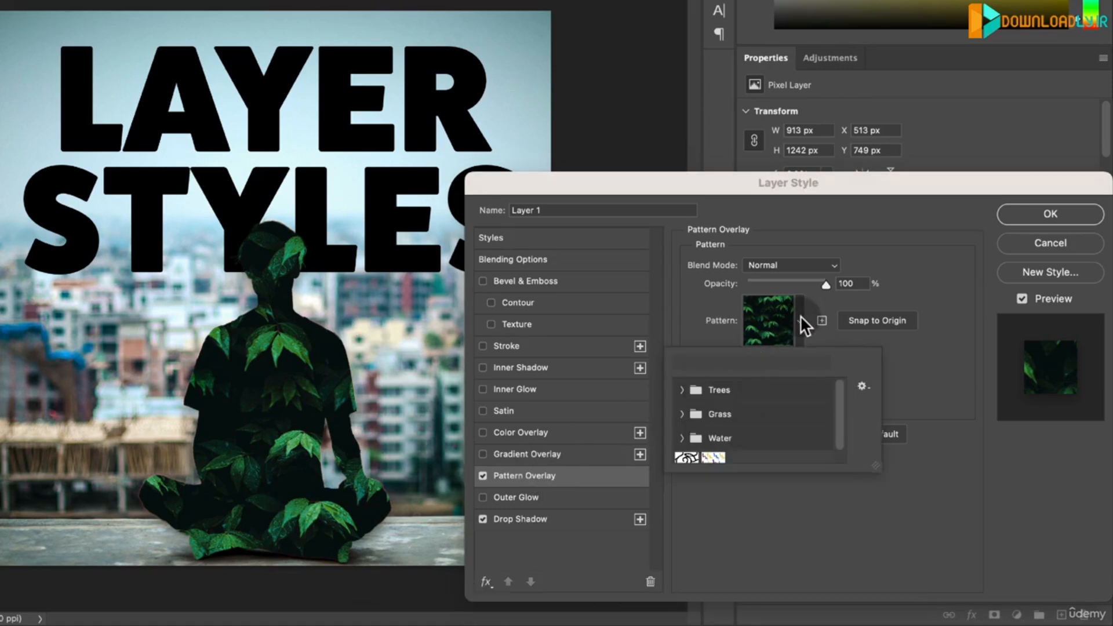
{"action": "left_click", "coordinate": [681, 389]}
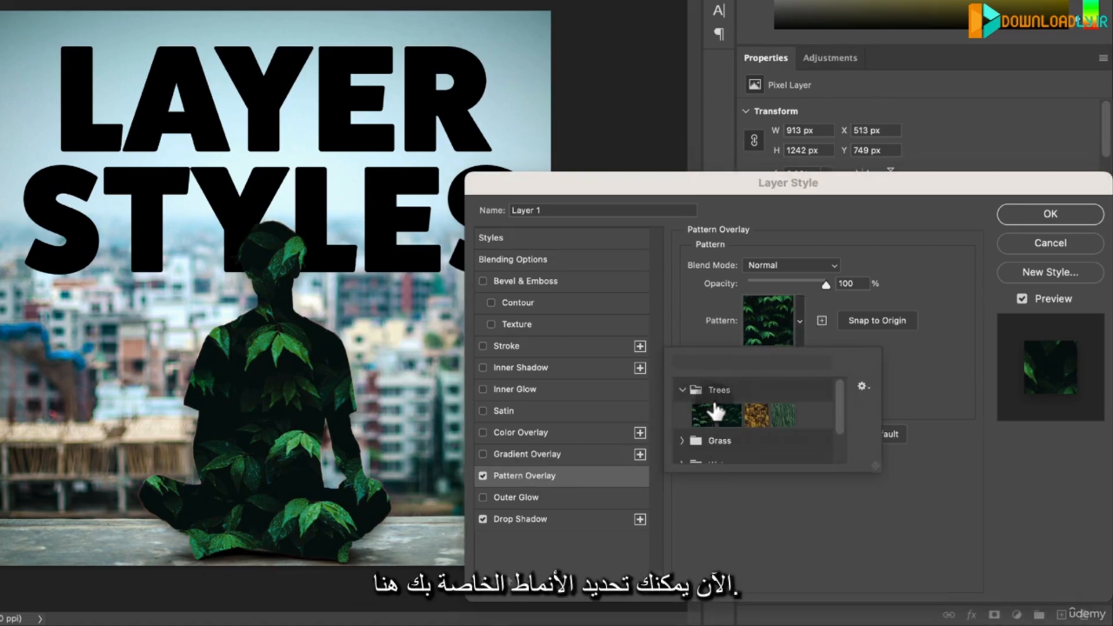
{"action": "left_click", "coordinate": [762, 414]}
{"action": "left_click", "coordinate": [784, 418]}
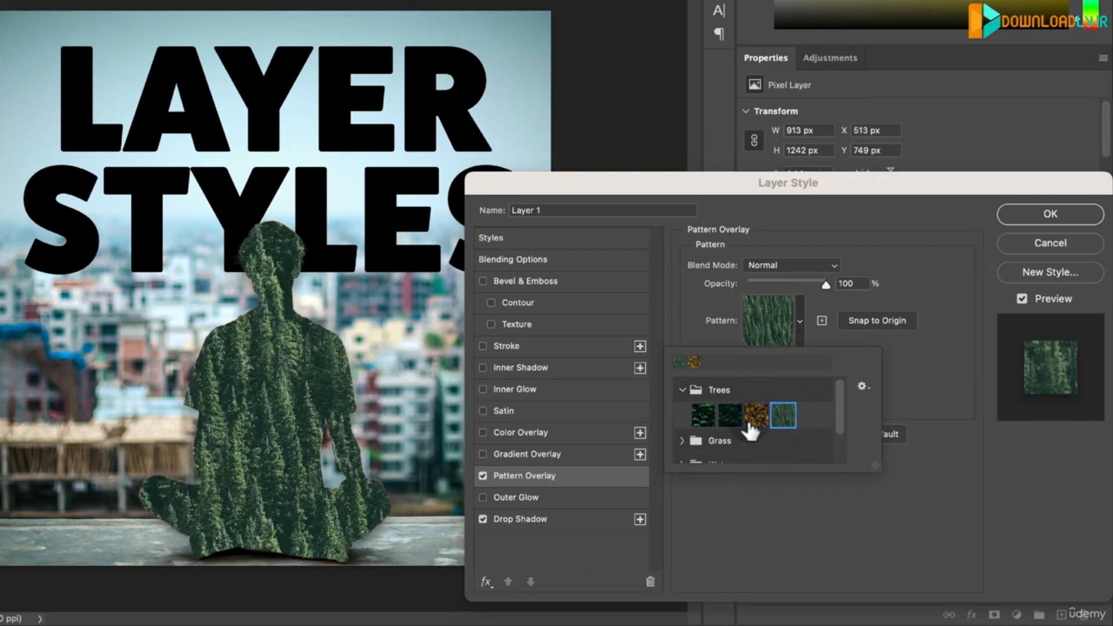
{"action": "left_click", "coordinate": [729, 418]}
{"action": "left_click", "coordinate": [757, 415]}
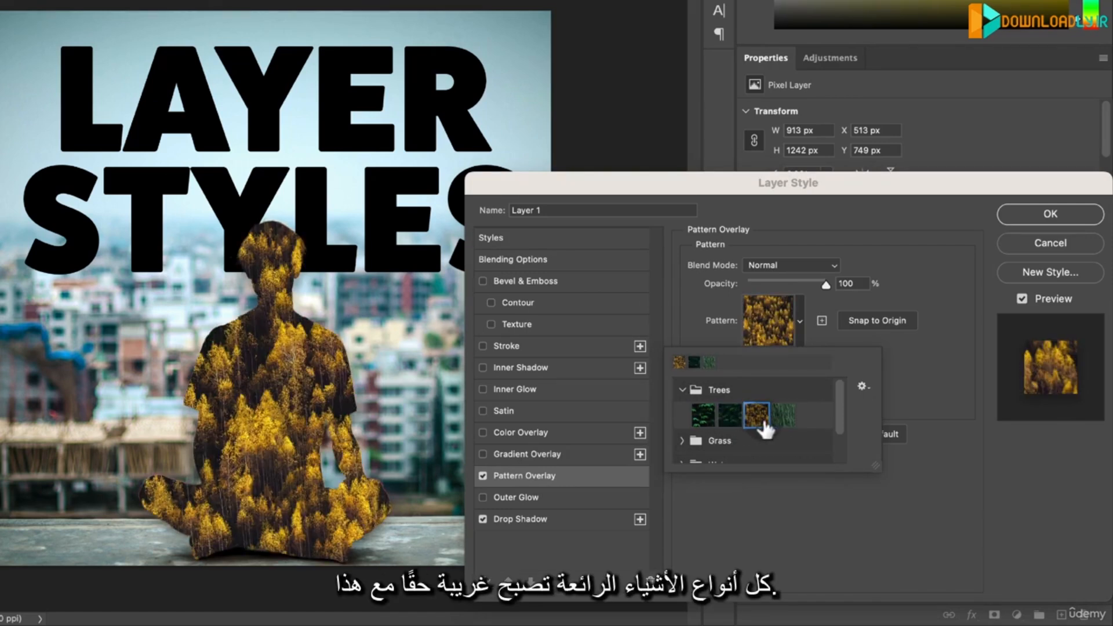
- Try the patterns from the Water group on the figure, and return to the dark leaf pattern
{"action": "scroll", "coordinate": [833, 409], "scroll_direction": "down", "scroll_amount": 3}
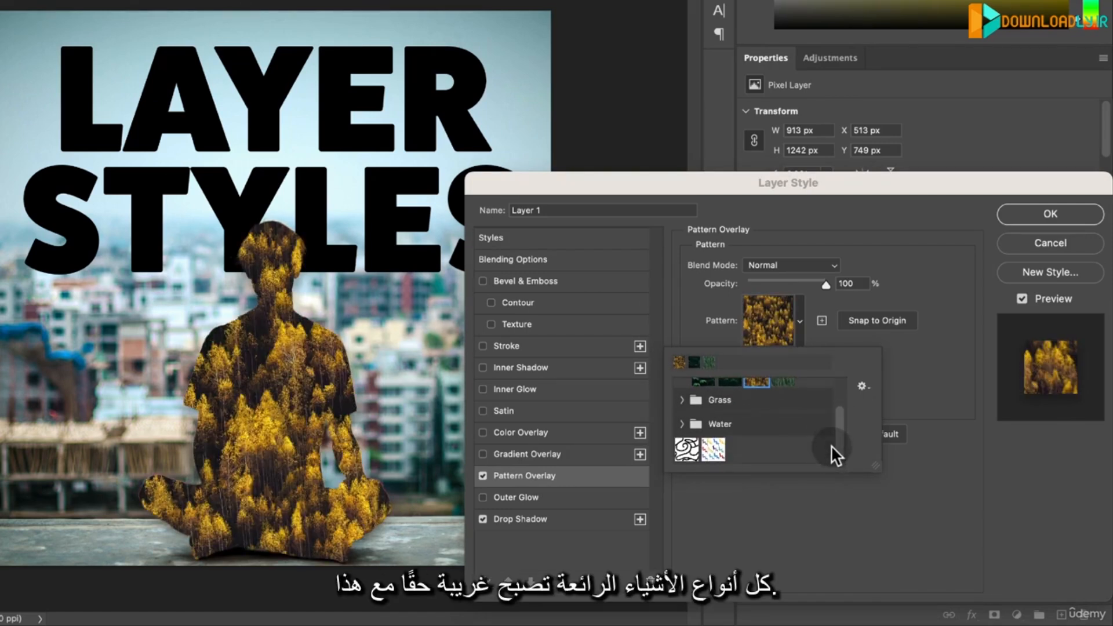
{"action": "left_click", "coordinate": [684, 425]}
{"action": "left_click_drag", "start_coordinate": [841, 421], "coordinate": [839, 449]}
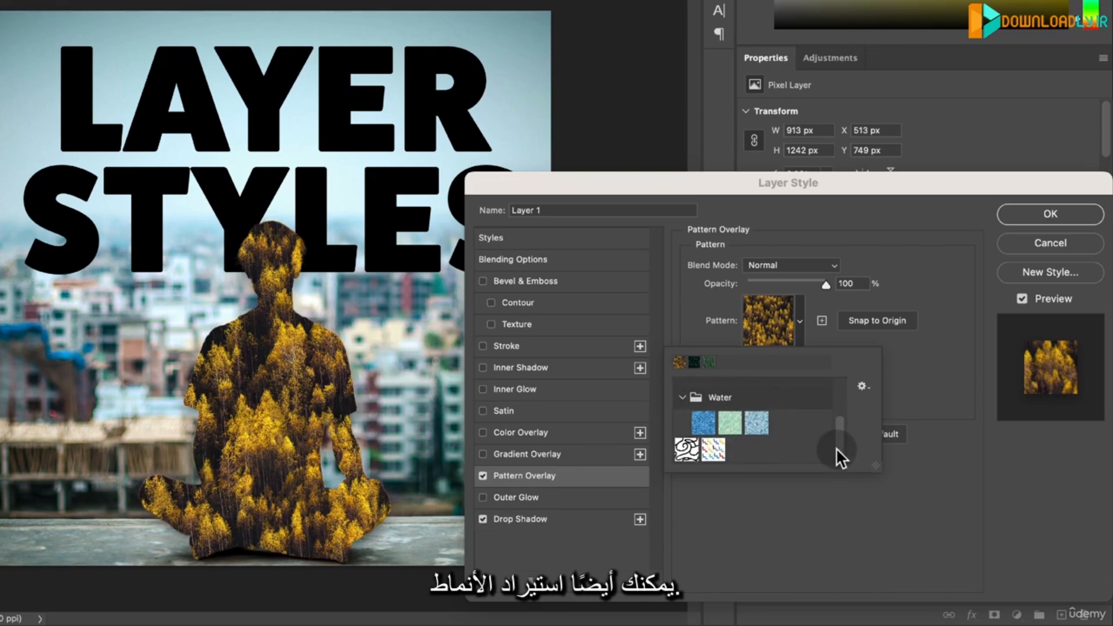
{"action": "left_click", "coordinate": [704, 427]}
{"action": "left_click", "coordinate": [731, 429]}
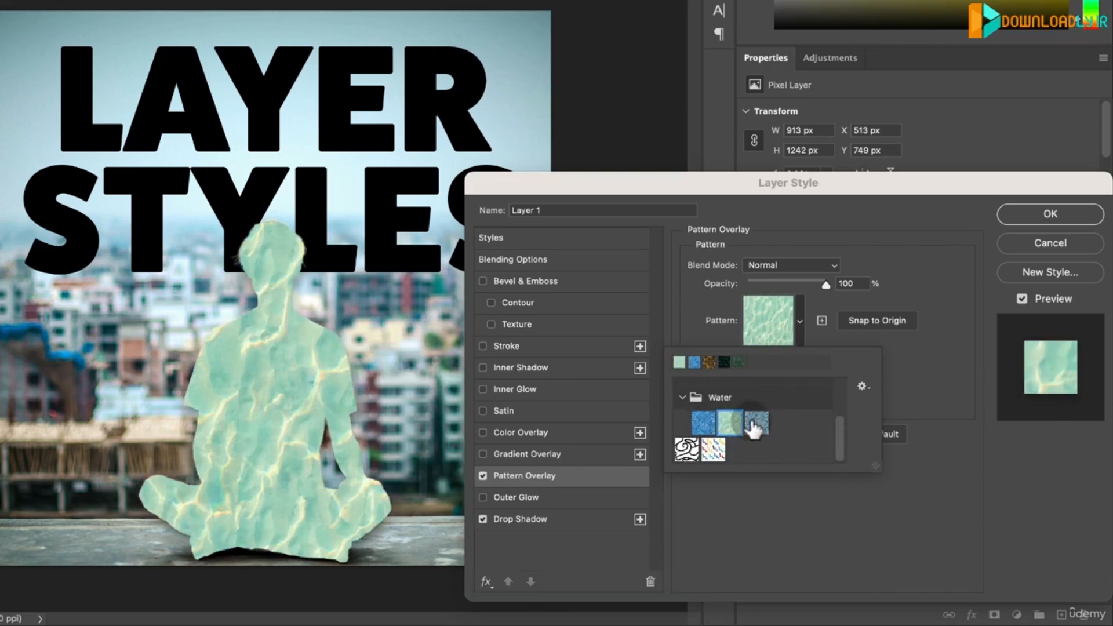
{"action": "left_click", "coordinate": [754, 428]}
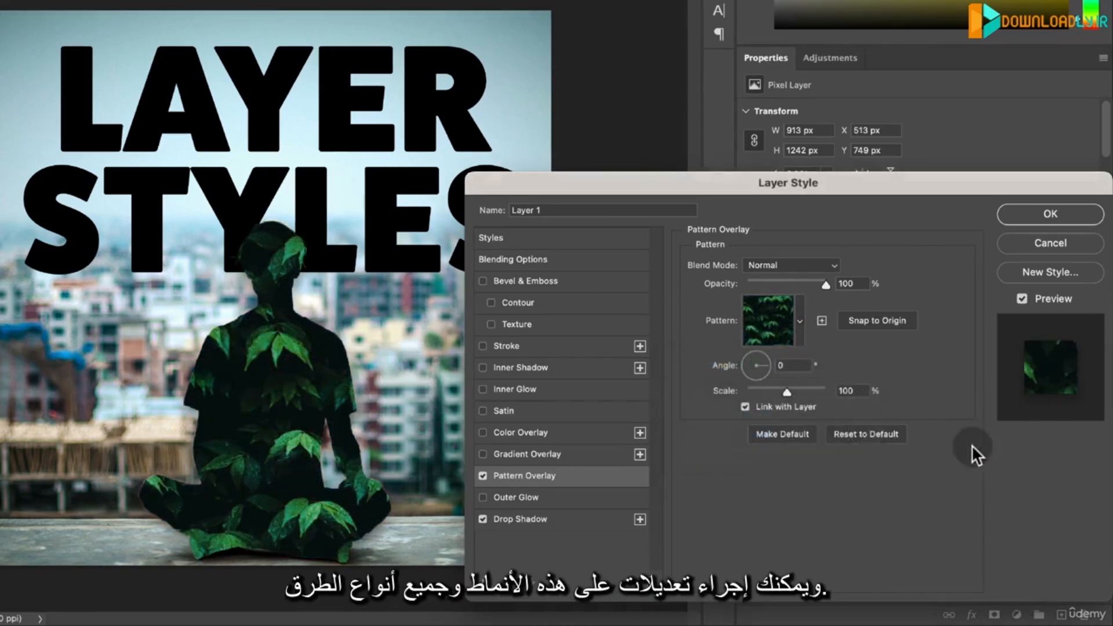
- Set the pattern overlay's scale to 89% and apply the layer styles to Layer 1
{"action": "left_click_drag", "start_coordinate": [776, 387], "coordinate": [783, 391]}
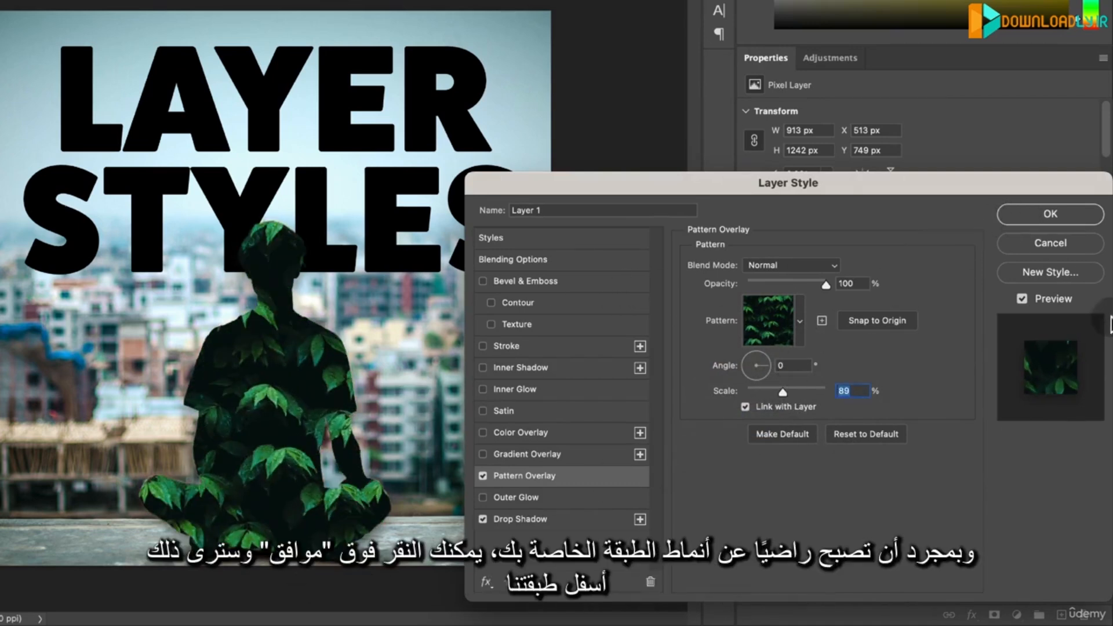
{"action": "left_click", "coordinate": [1056, 211]}
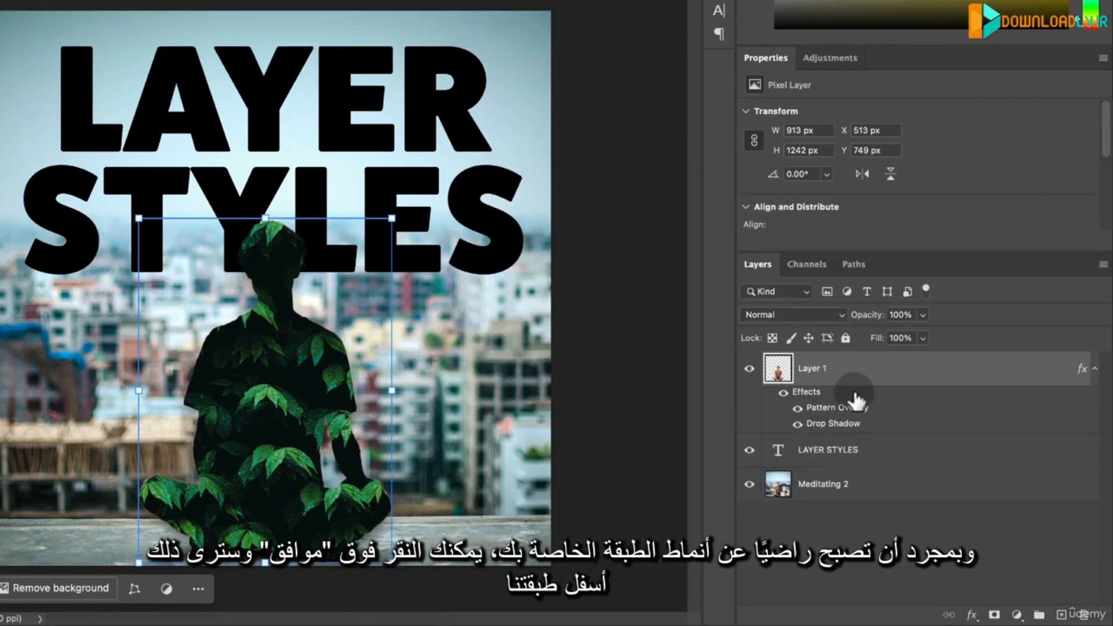
- Switch Layer 1's effects off and on to compare the figure with and without its layer styles
{"action": "left_click", "coordinate": [785, 400]}
{"action": "left_click", "coordinate": [785, 400]}
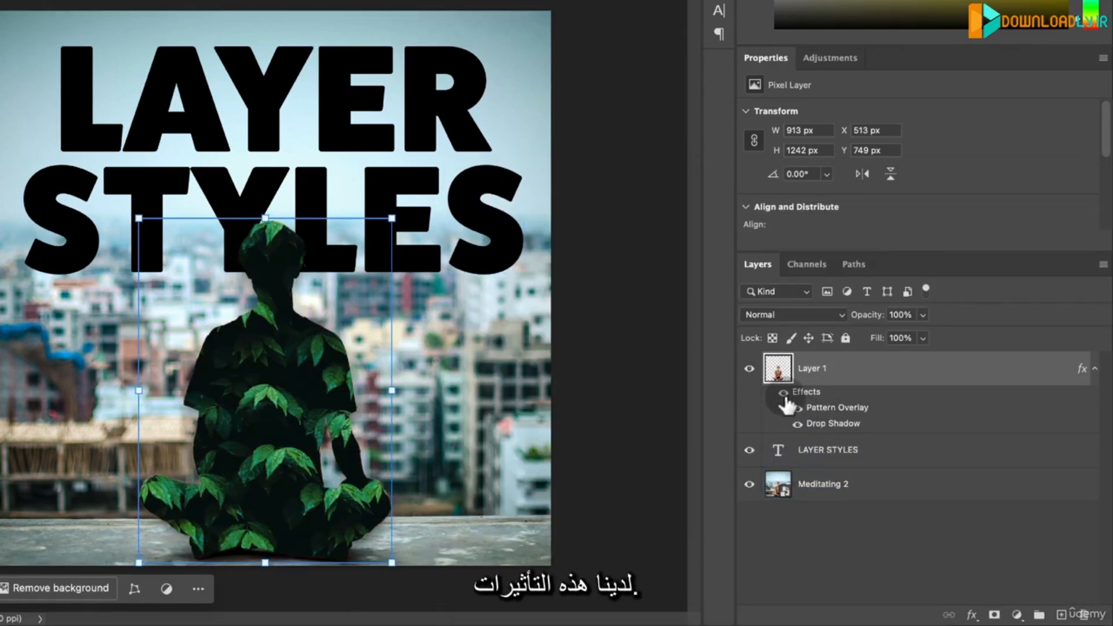
{"action": "left_click", "coordinate": [871, 532]}
{"action": "left_click", "coordinate": [881, 482]}
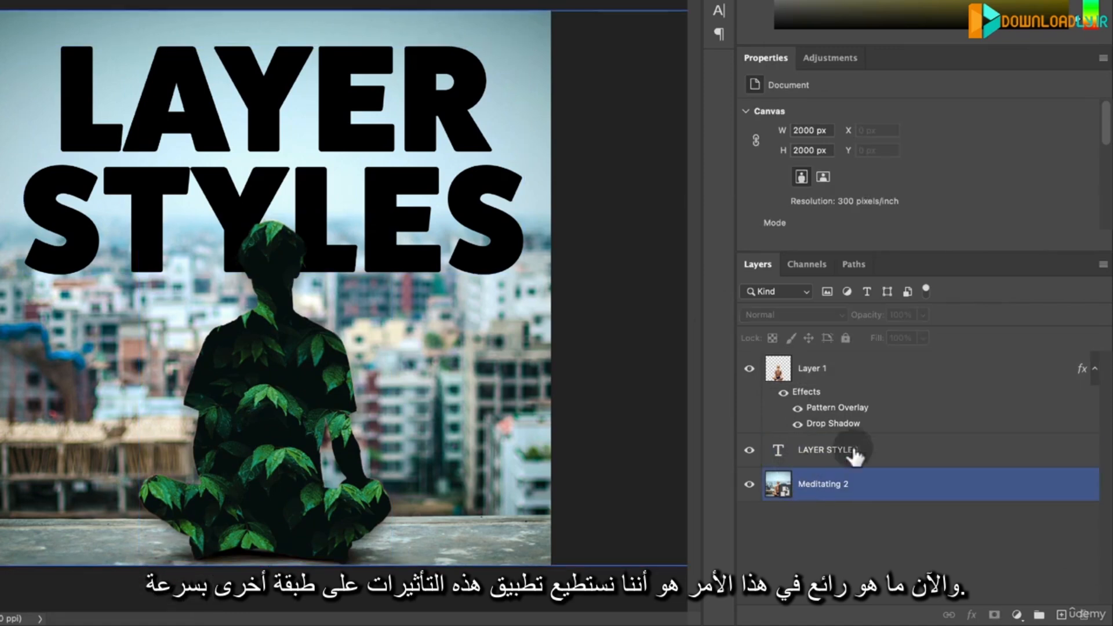
{"action": "left_click", "coordinate": [867, 397]}
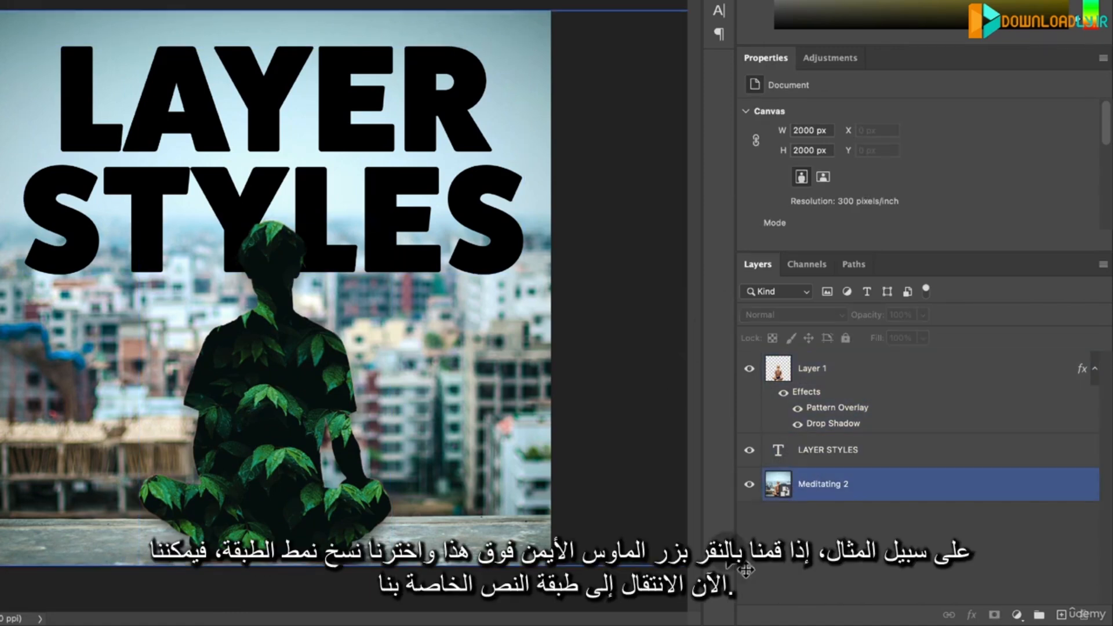
- Copy the layer style of Layer 1 and paste it onto the LAYER STYLES text layer
{"action": "left_click", "coordinate": [835, 368]}
{"action": "right_click", "coordinate": [838, 369]}
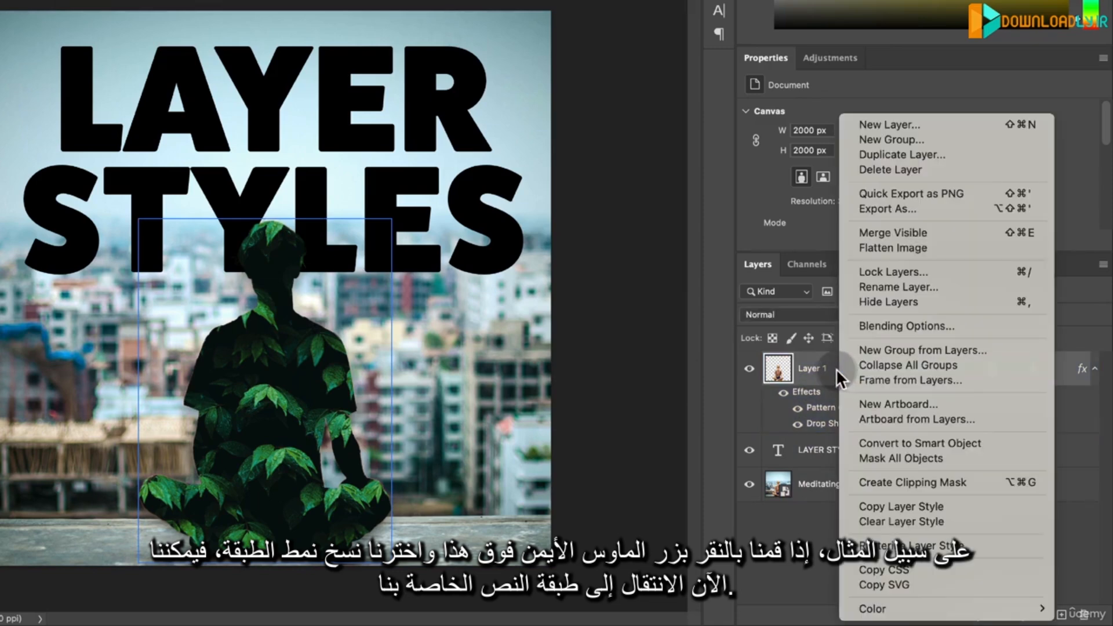
{"action": "left_click", "coordinate": [879, 505]}
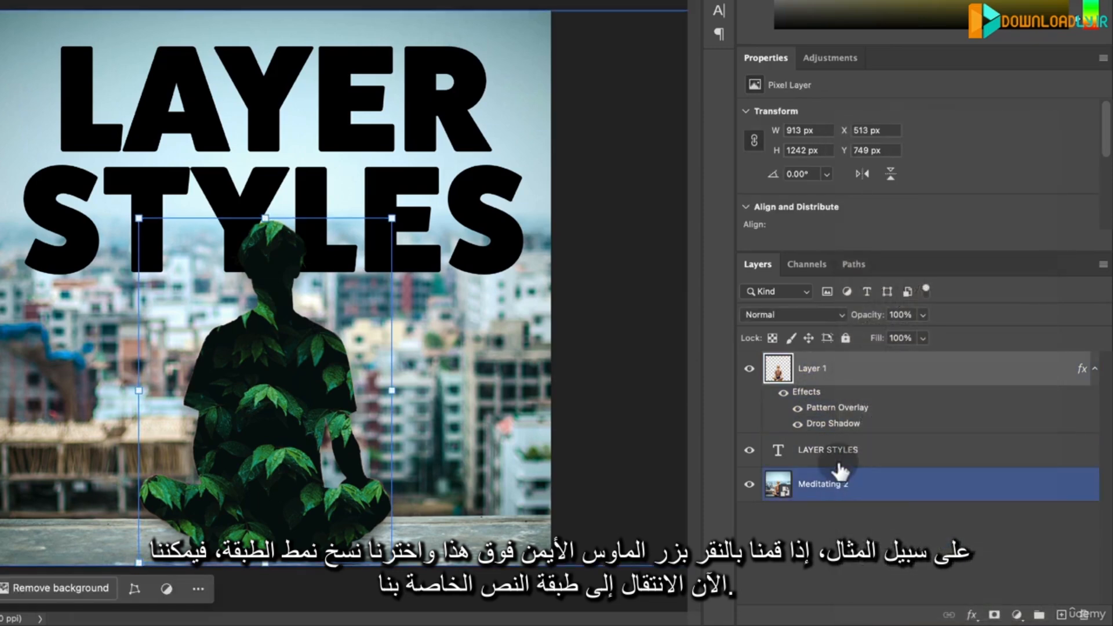
{"action": "left_click", "coordinate": [828, 450]}
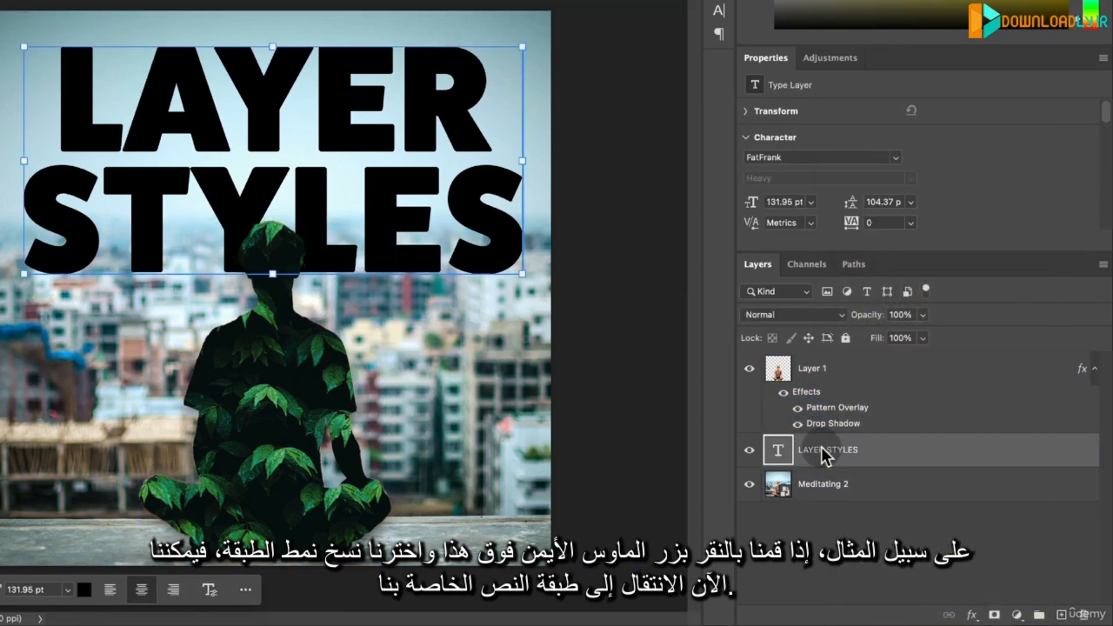
{"action": "right_click", "coordinate": [821, 447]}
{"action": "right_click", "coordinate": [821, 446]}
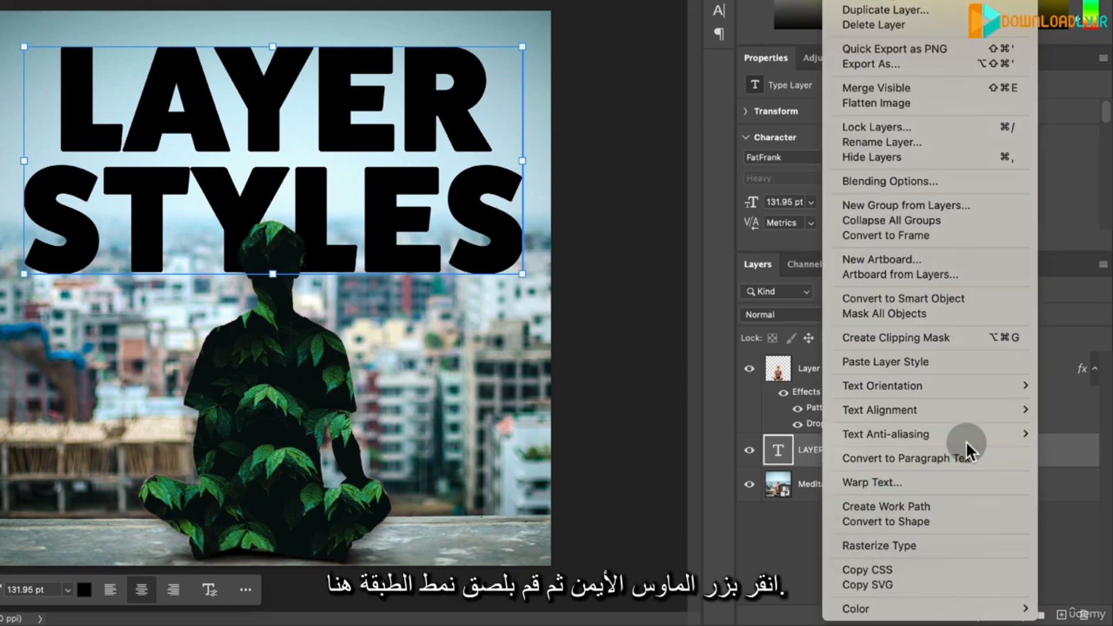
{"action": "left_click", "coordinate": [906, 363]}
- Hide the pattern overlay and drop shadow effects on Layer 1, leaving the text's effects on
{"action": "left_click", "coordinate": [798, 418]}
{"action": "left_click", "coordinate": [798, 411]}
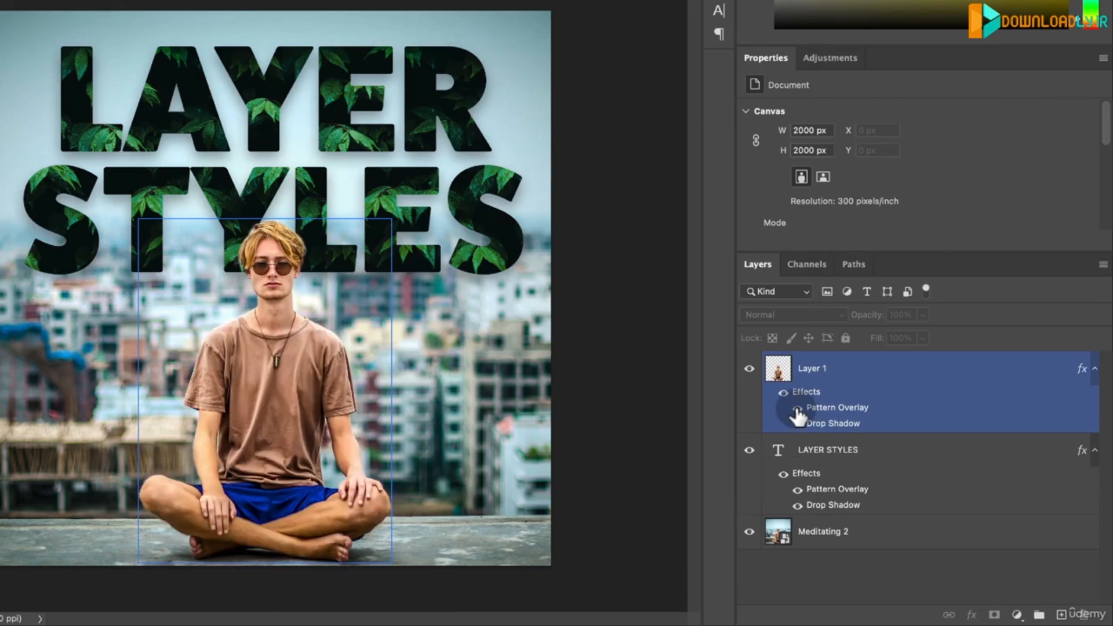
{"action": "left_click", "coordinate": [798, 410]}
{"action": "left_click", "coordinate": [798, 409]}
{"action": "left_click", "coordinate": [774, 577]}
{"action": "left_click", "coordinate": [881, 532]}
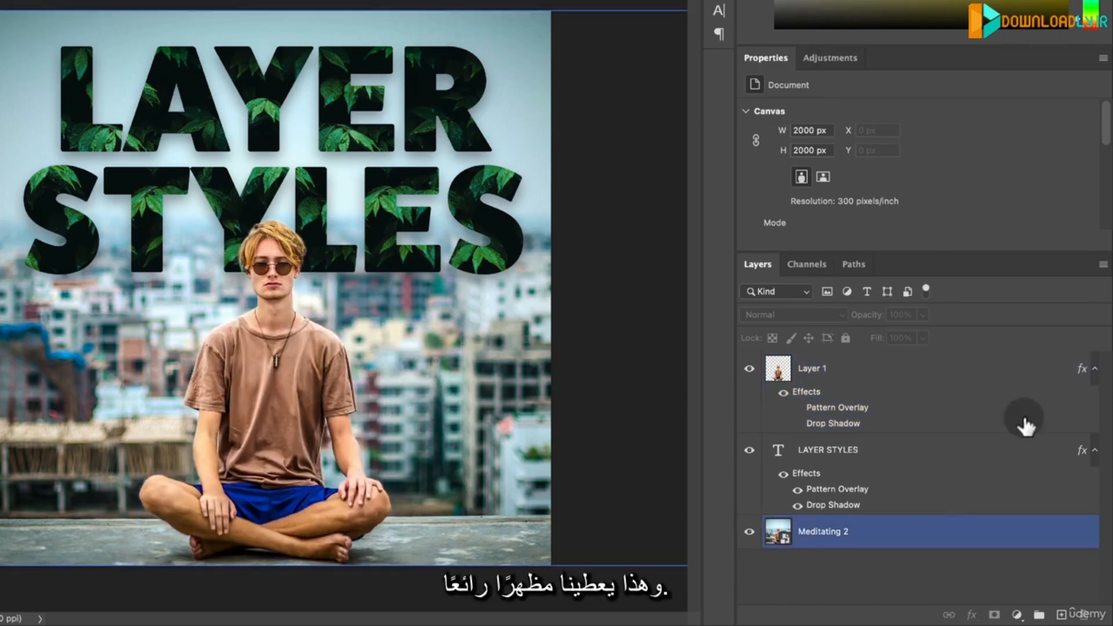
{"action": "left_click", "coordinate": [771, 427]}
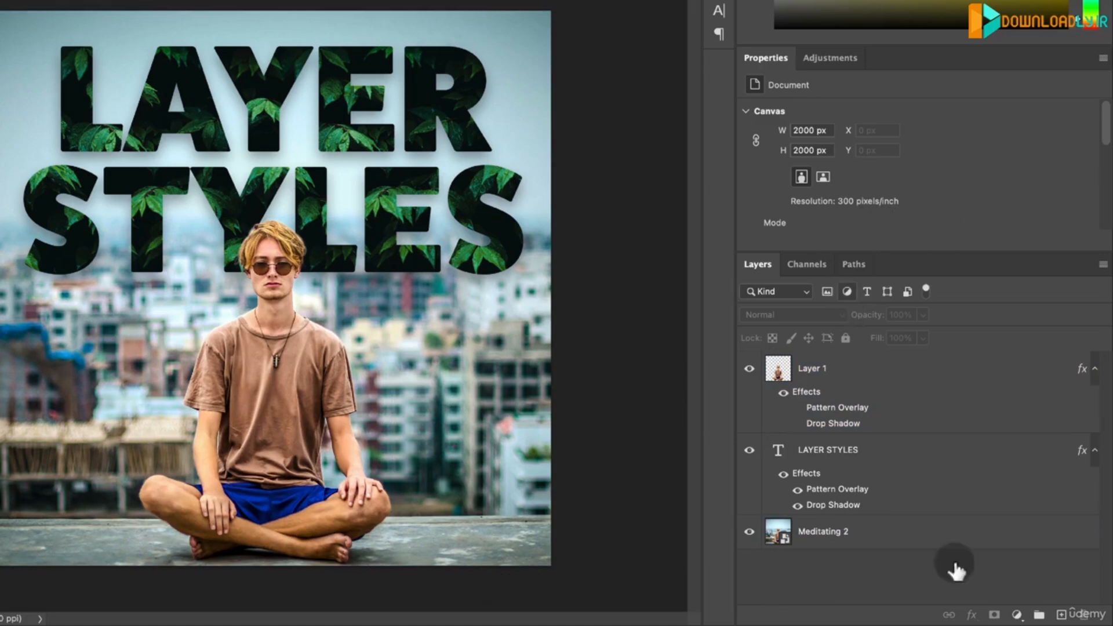
{"action": "left_click", "coordinate": [986, 452]}
{"action": "left_click", "coordinate": [979, 414]}
{"action": "left_click", "coordinate": [975, 498]}
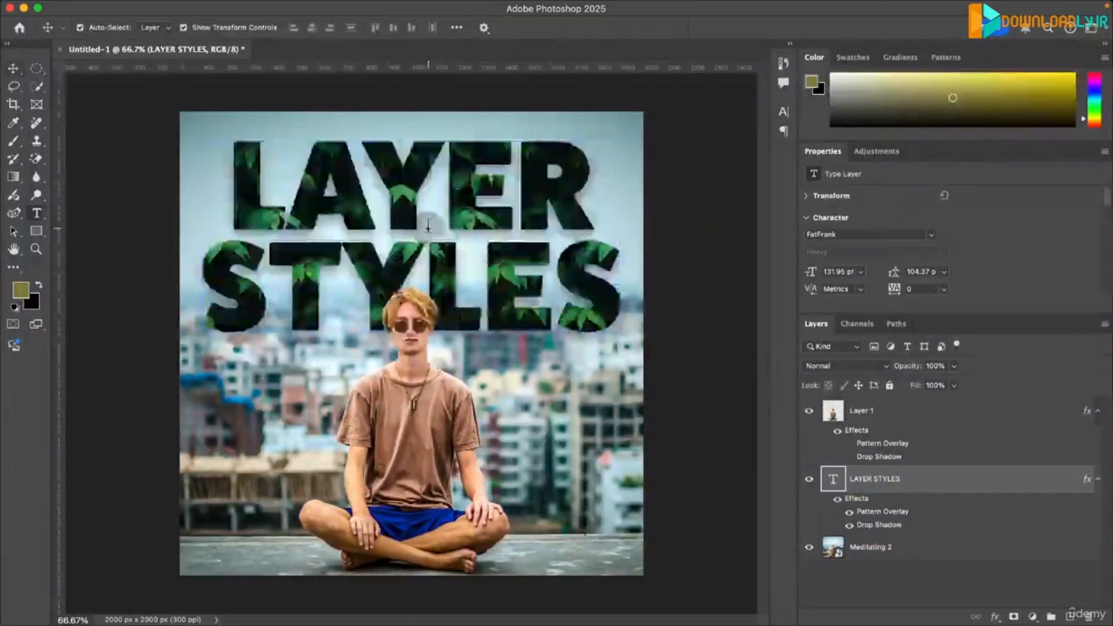
- Replace the LAYER STYLES text with "FILTER & BLURS" on two lines, breaking it before the ampersand
{"action": "double_click", "coordinate": [298, 145]}
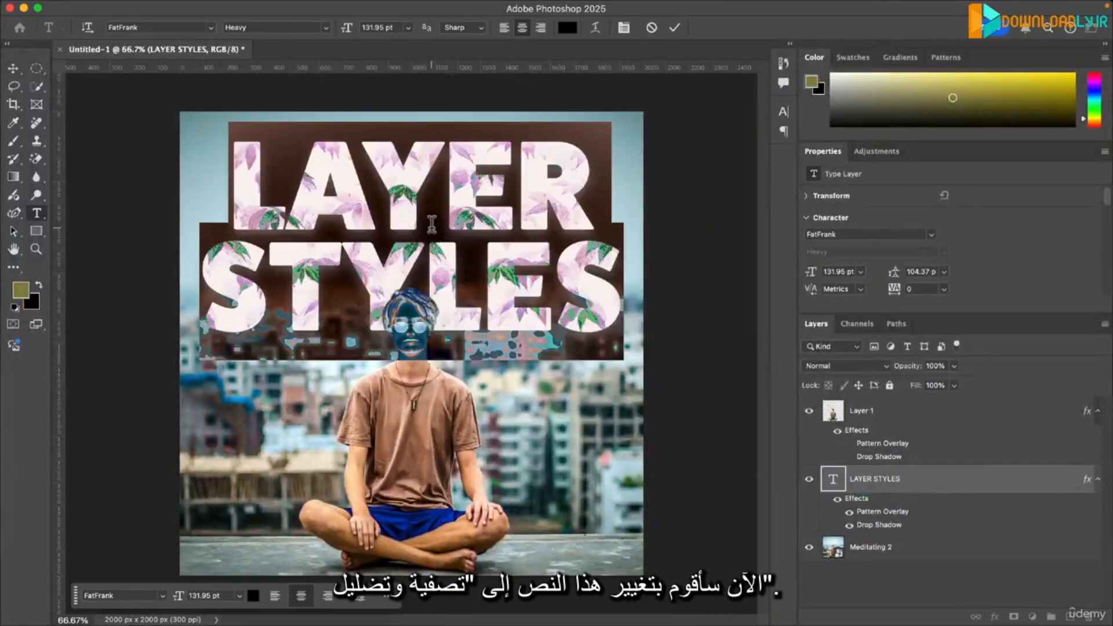
{"action": "type", "text": "FILTER &"}
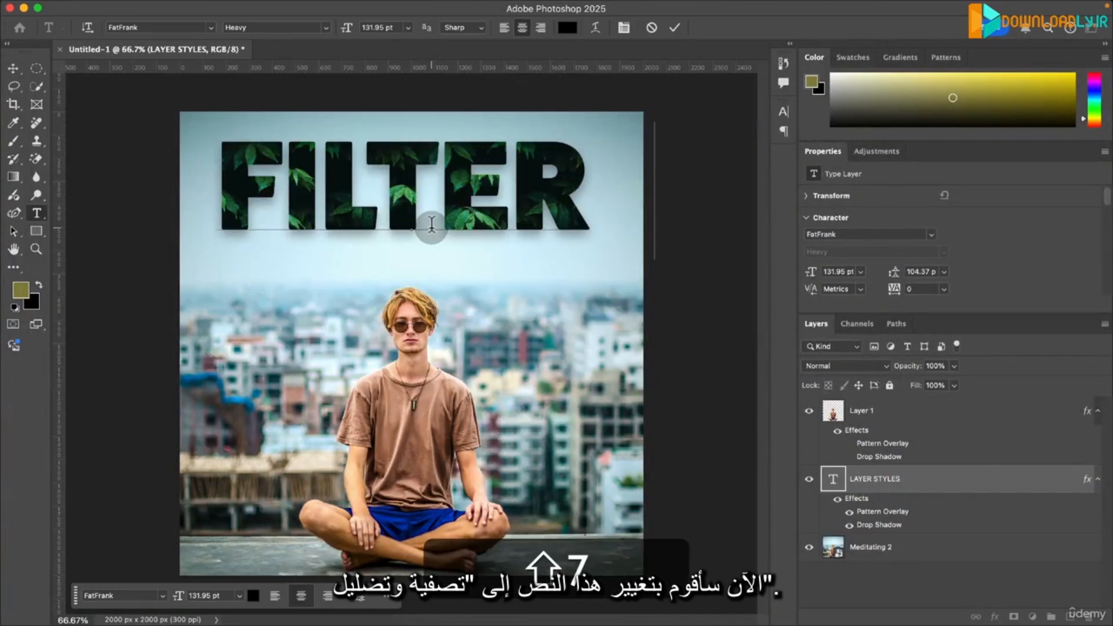
{"action": "key", "text": "shift+Return"}
{"action": "type", "text": "BLURS"}
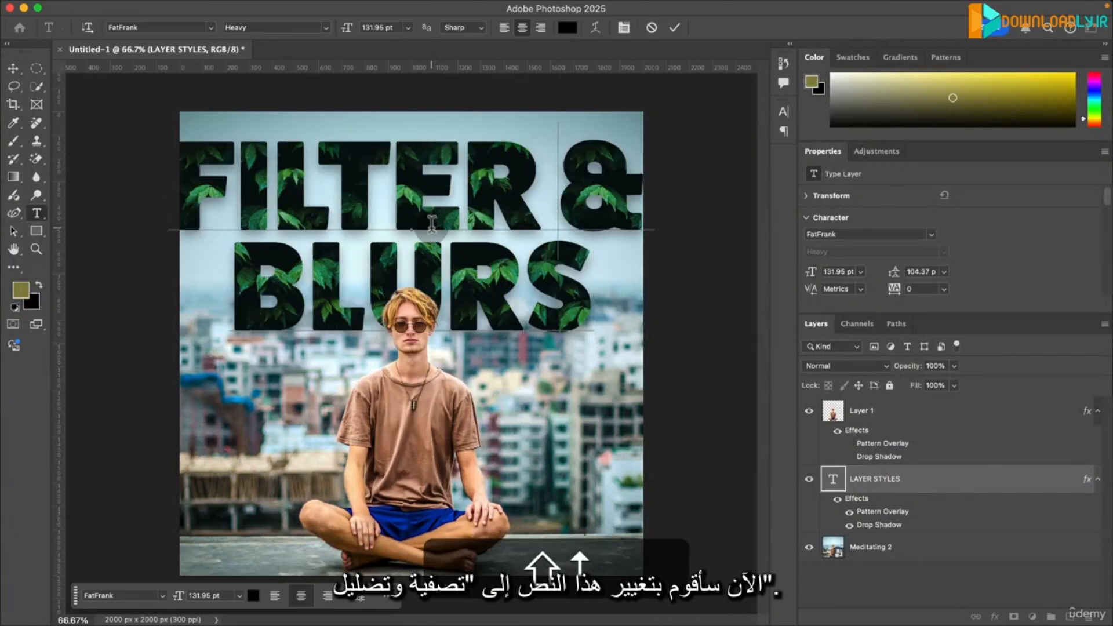
{"action": "key", "text": "Return"}
{"action": "key", "text": "Right"}
{"action": "key", "text": "Right"}
{"action": "key", "text": "Delete"}
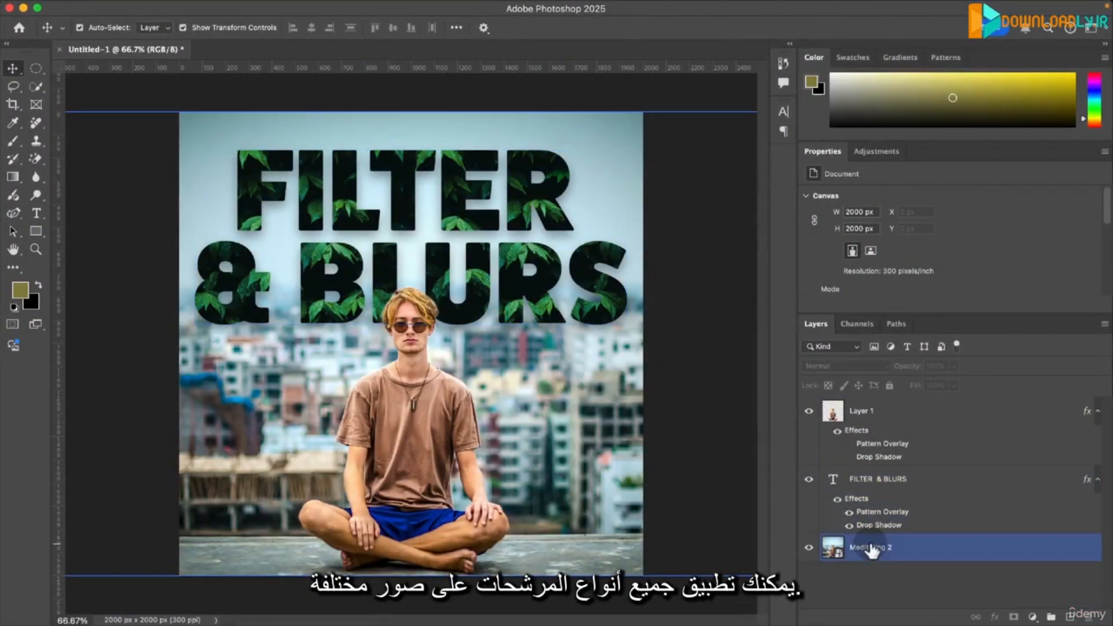
- Select Layer 1 and look through the filter categories available for it
{"action": "left_click", "coordinate": [870, 547]}
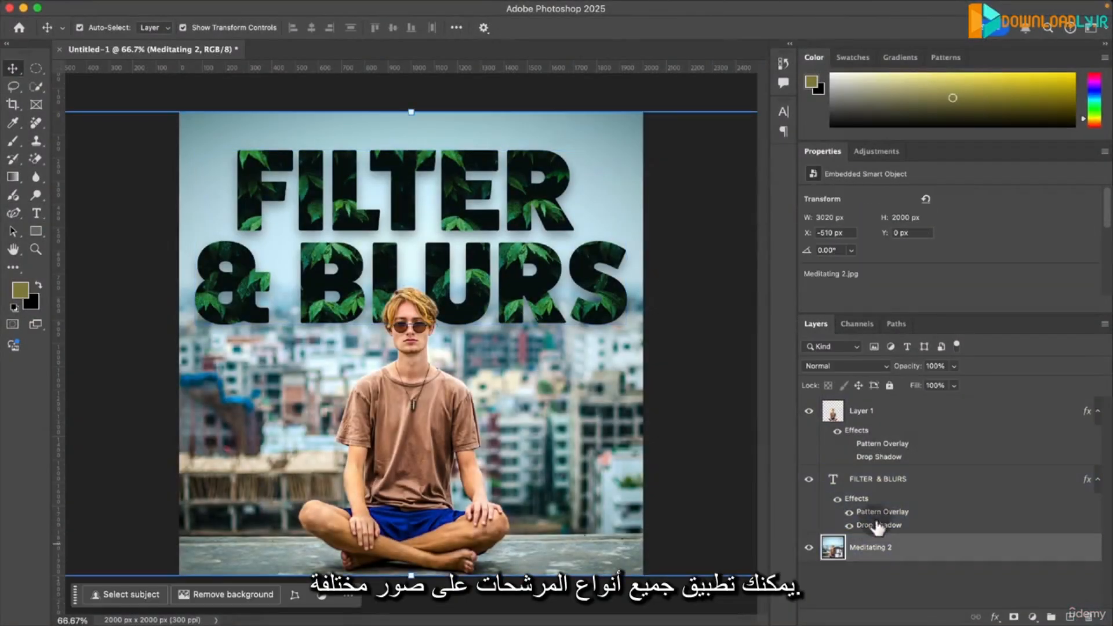
{"action": "left_click", "coordinate": [927, 419]}
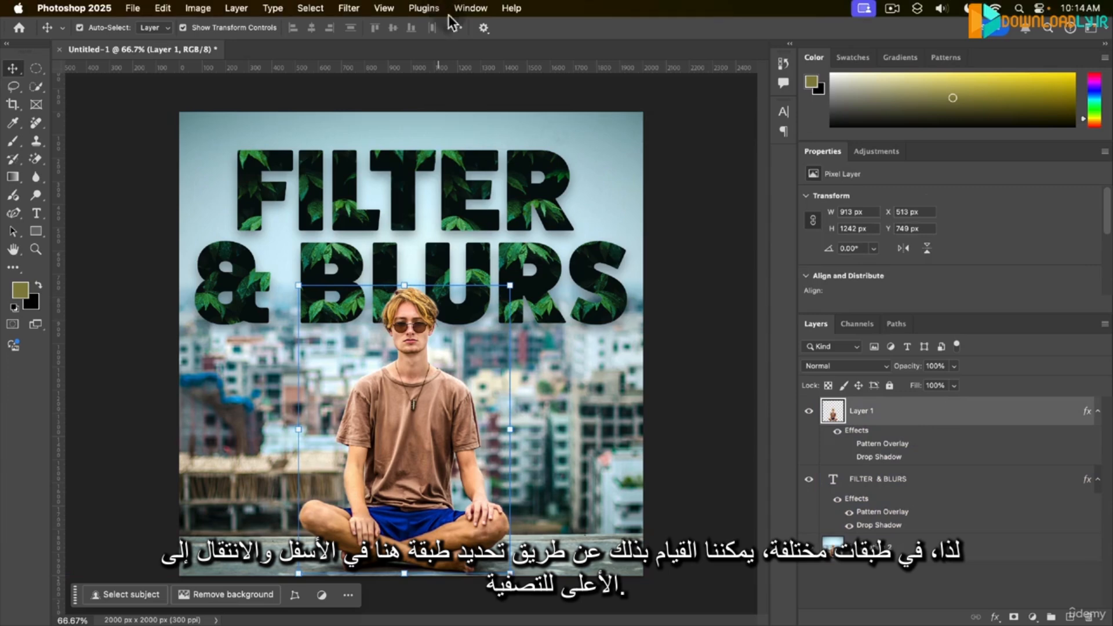
{"action": "left_click", "coordinate": [350, 8]}
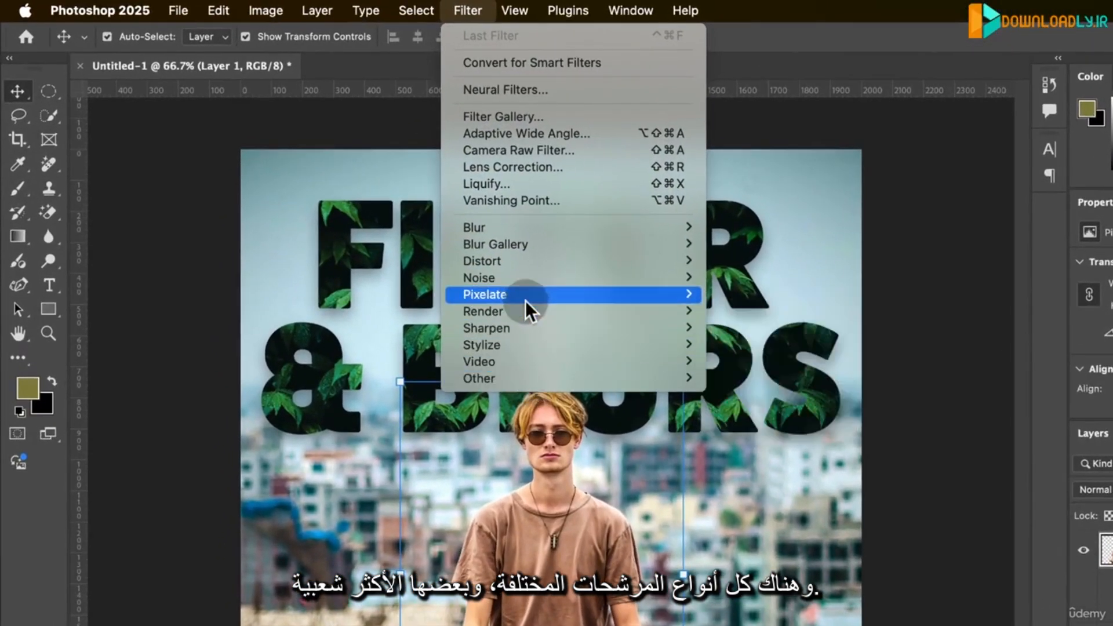
{"action": "mouse_move", "coordinate": [586, 281]}
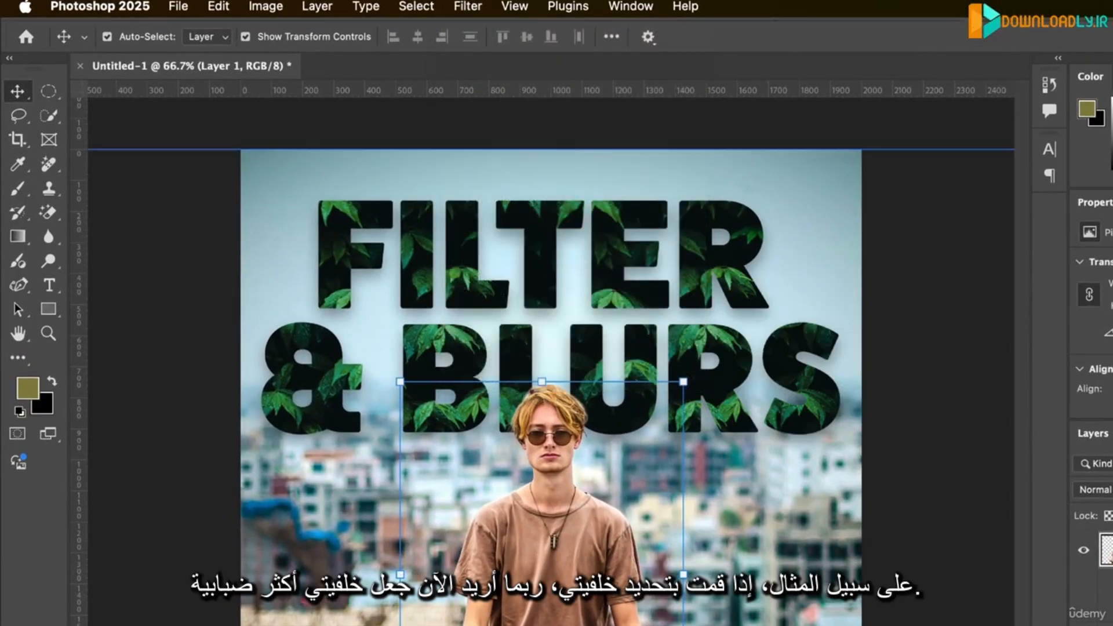
- Apply a Gaussian Blur with a 13.4-pixel radius to the Meditating 2 layer and toggle the smart filter off and on
{"action": "mouse_move", "coordinate": [539, 4]}
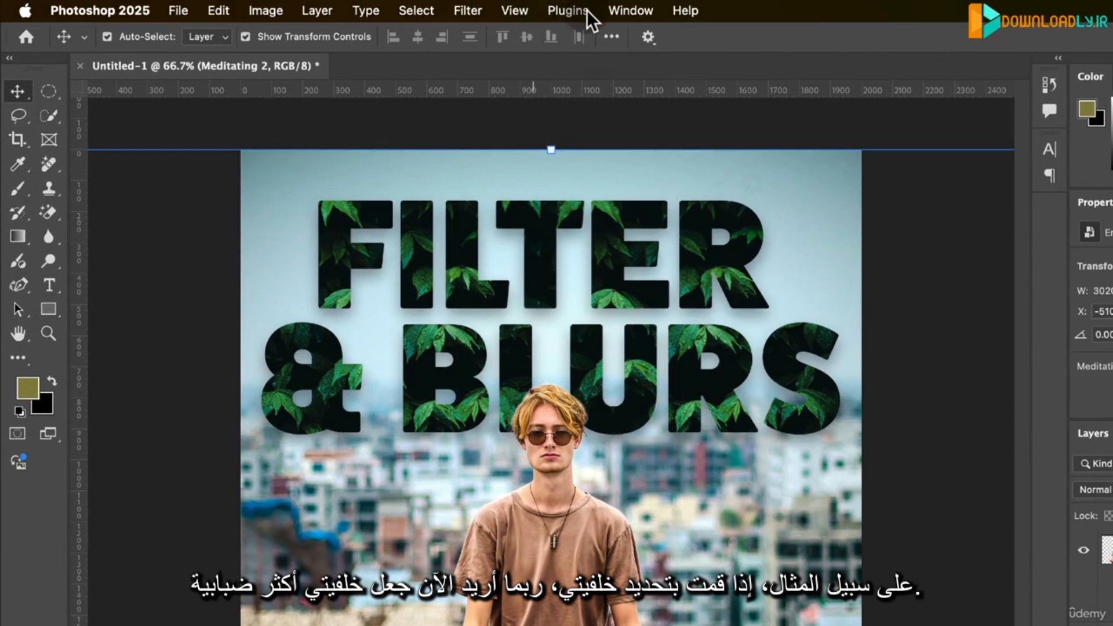
{"action": "left_click", "coordinate": [472, 8]}
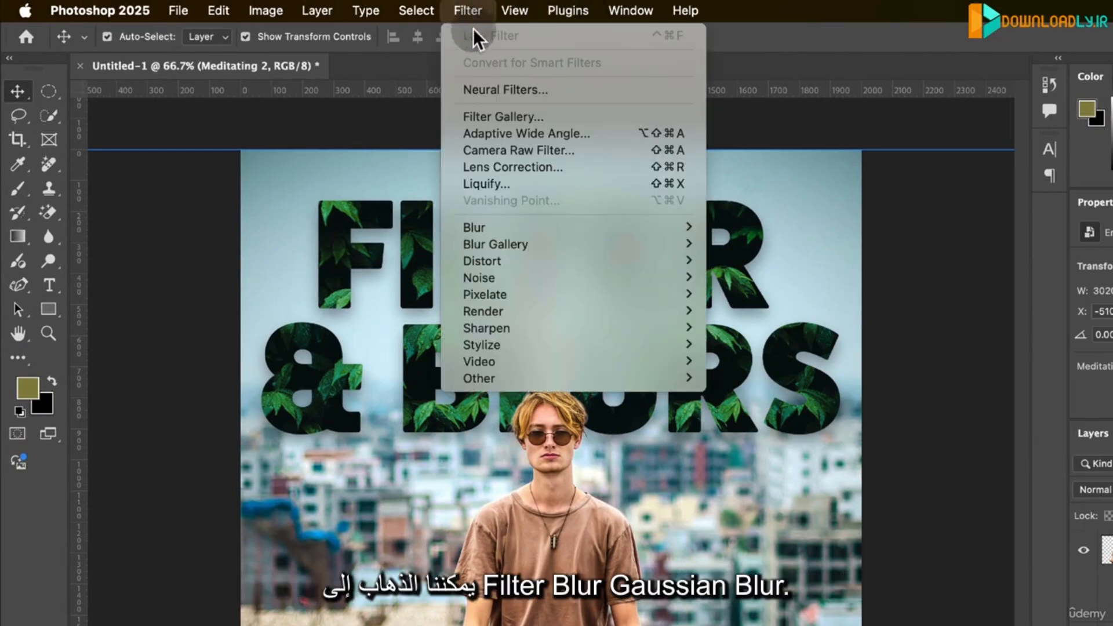
{"action": "mouse_move", "coordinate": [519, 227]}
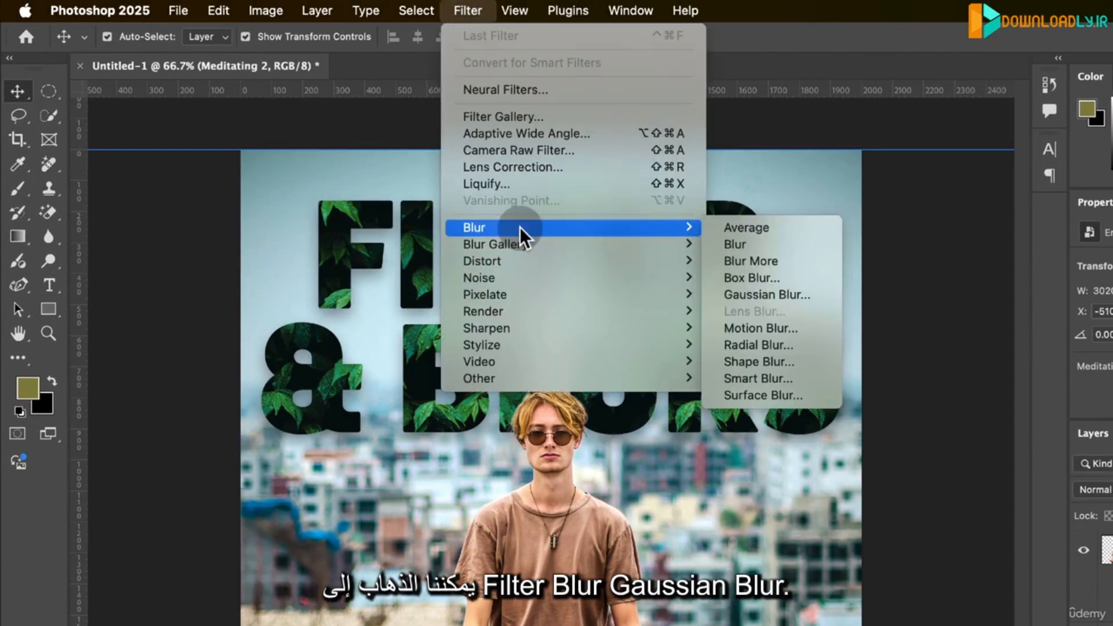
{"action": "left_click", "coordinate": [761, 294]}
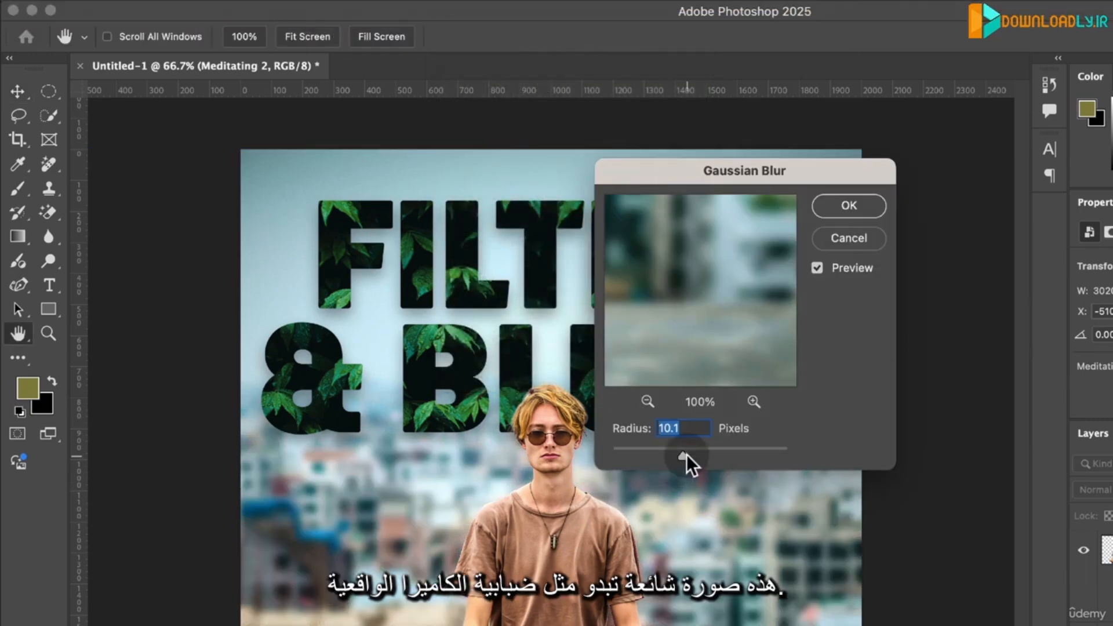
{"action": "mouse_move", "coordinate": [687, 454]}
{"action": "left_mouse_down"}
{"action": "mouse_move", "coordinate": [698, 460]}
{"action": "mouse_move", "coordinate": [684, 457]}
{"action": "left_mouse_up"}
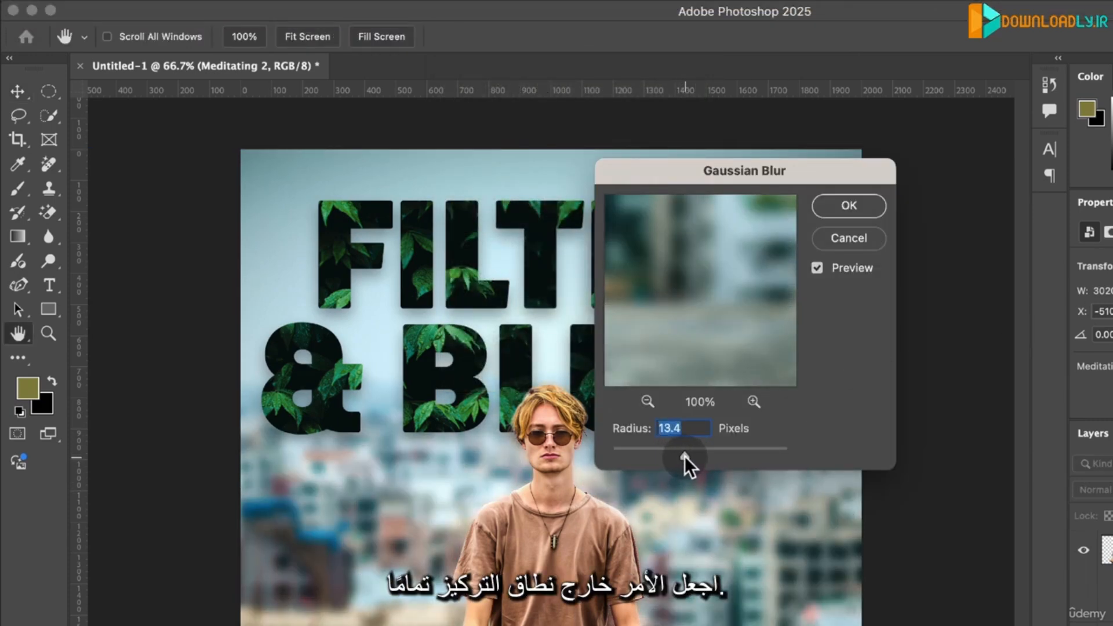
{"action": "left_click", "coordinate": [856, 201]}
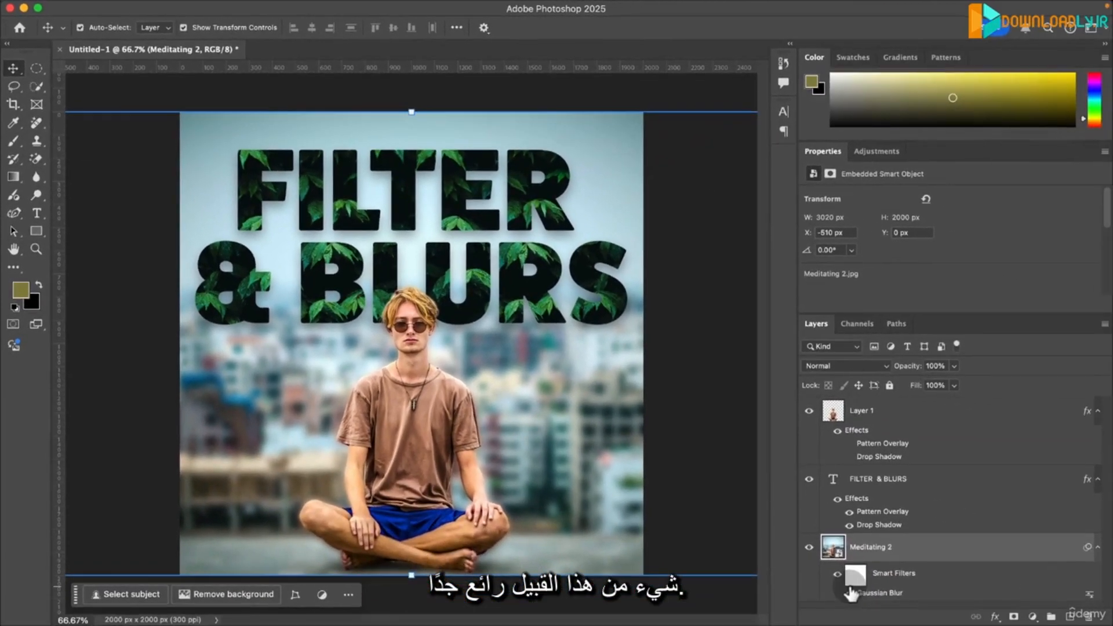
{"action": "left_click", "coordinate": [840, 593]}
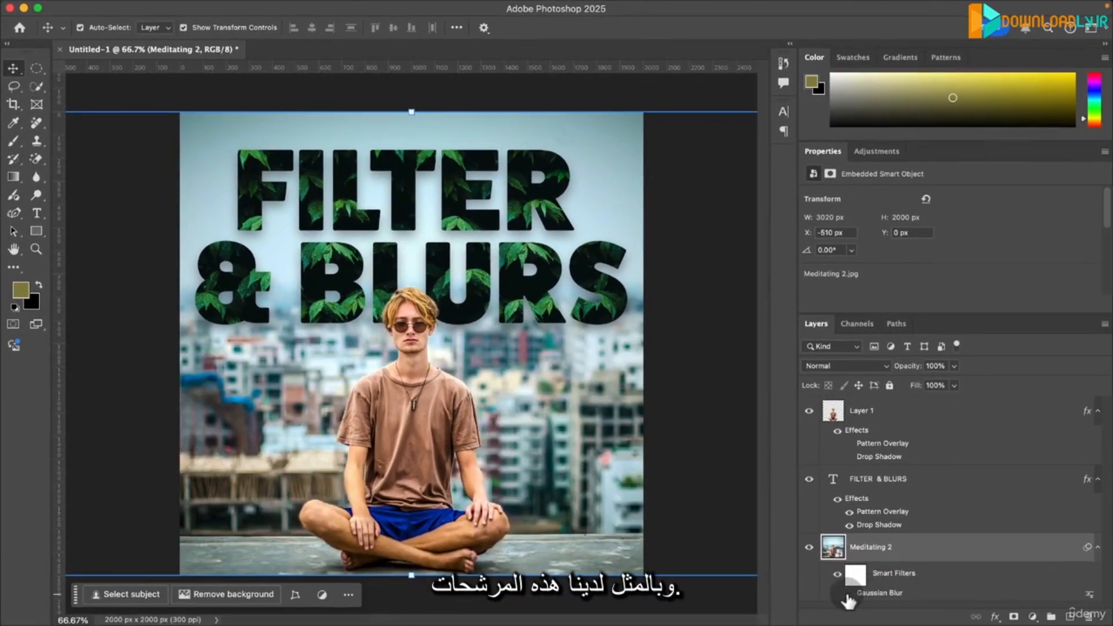
{"action": "left_click", "coordinate": [849, 594]}
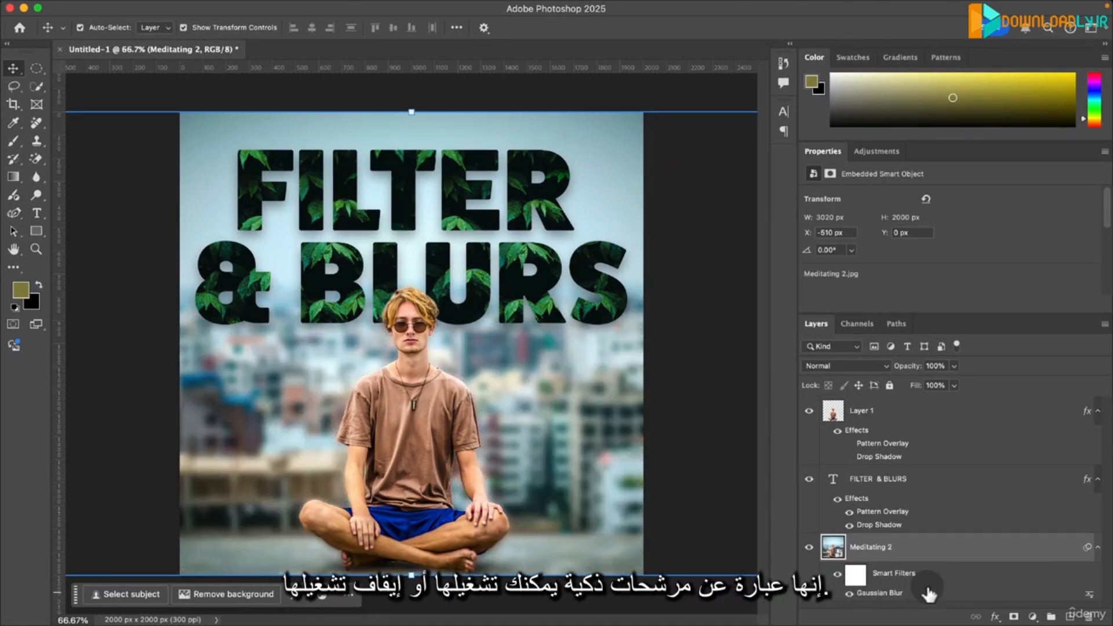
- Open the Neural Filters for Layer 1 and enable Skin Smoothing on the man's face
{"action": "left_click", "coordinate": [960, 429]}
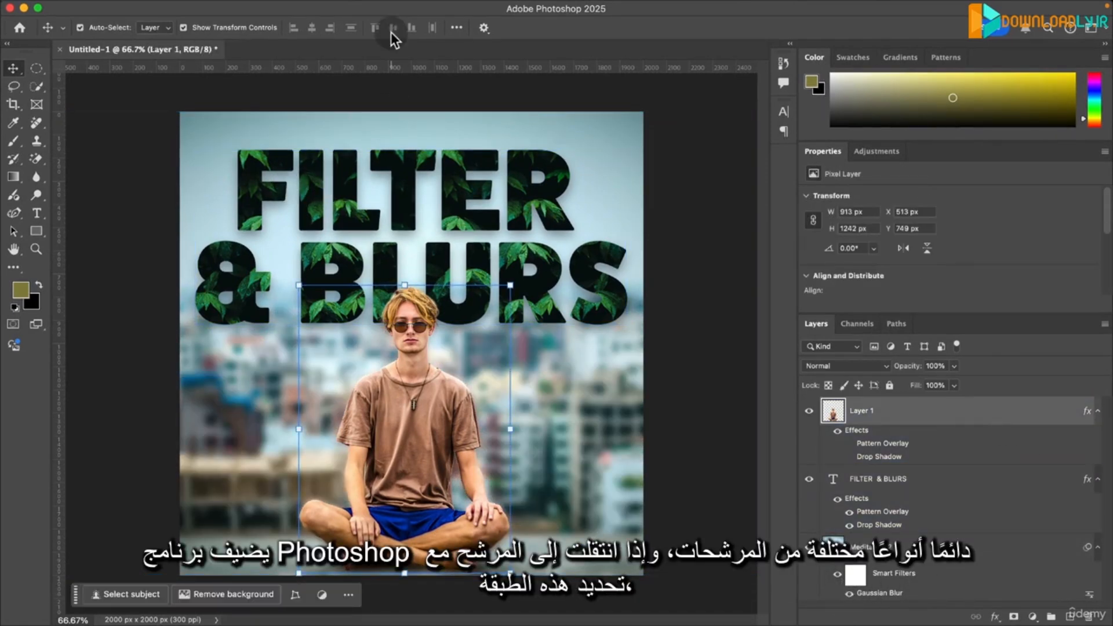
{"action": "mouse_move", "coordinate": [331, 2]}
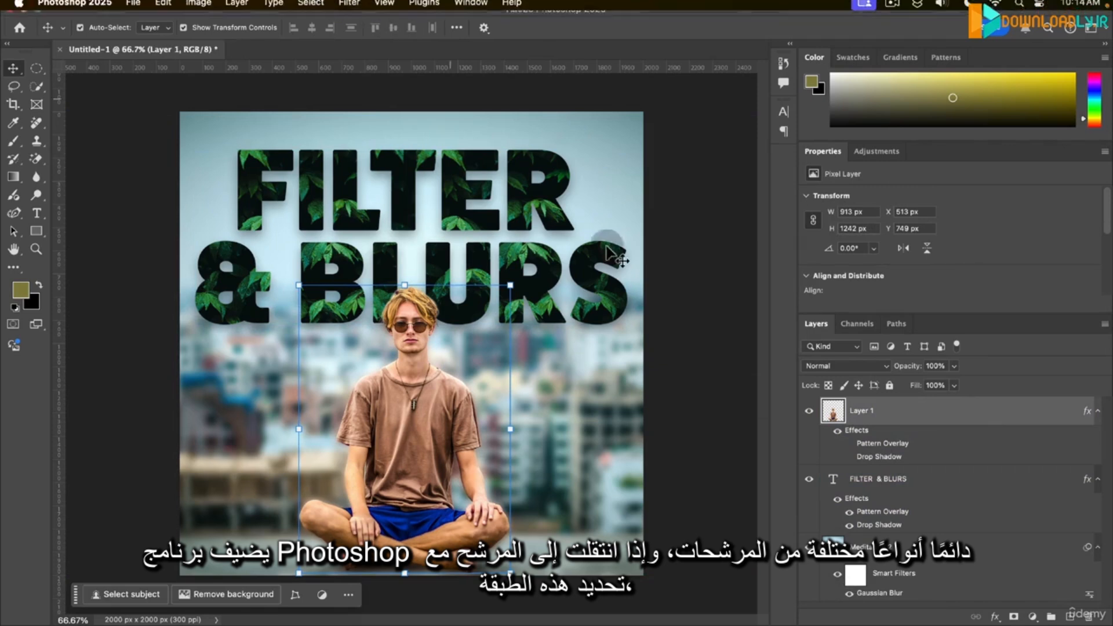
{"action": "left_click", "coordinate": [356, 7]}
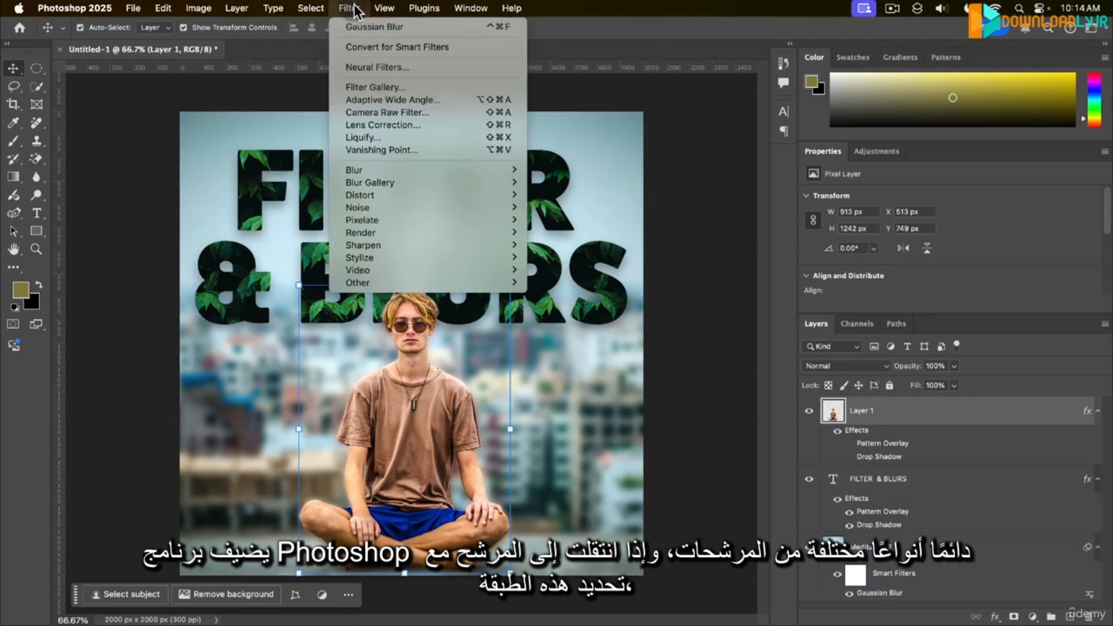
{"action": "left_click", "coordinate": [464, 66]}
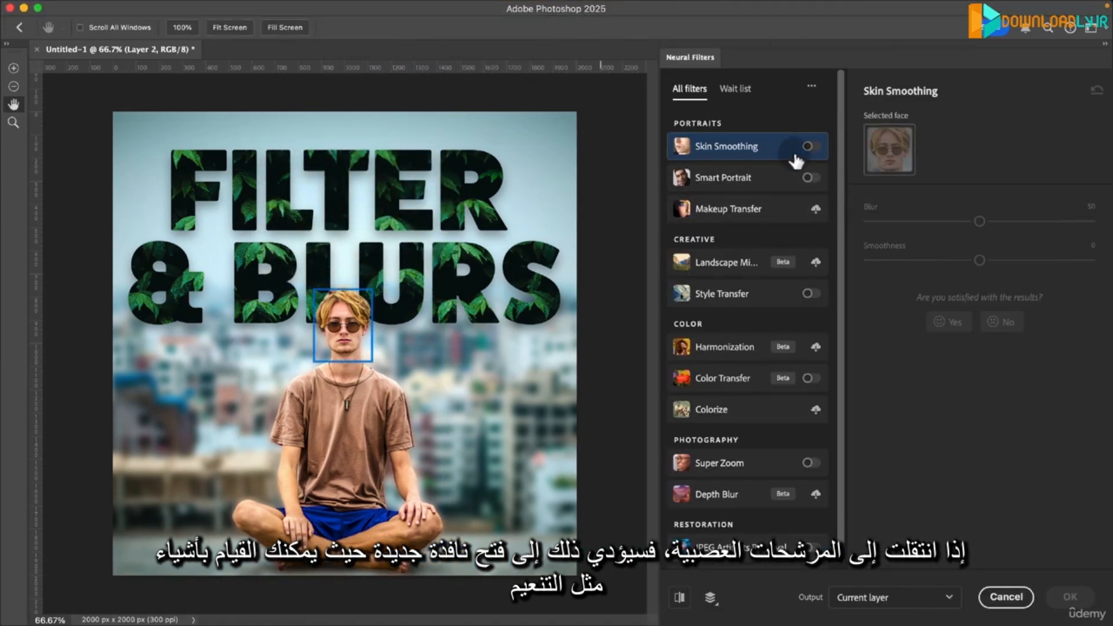
{"action": "left_click", "coordinate": [809, 150]}
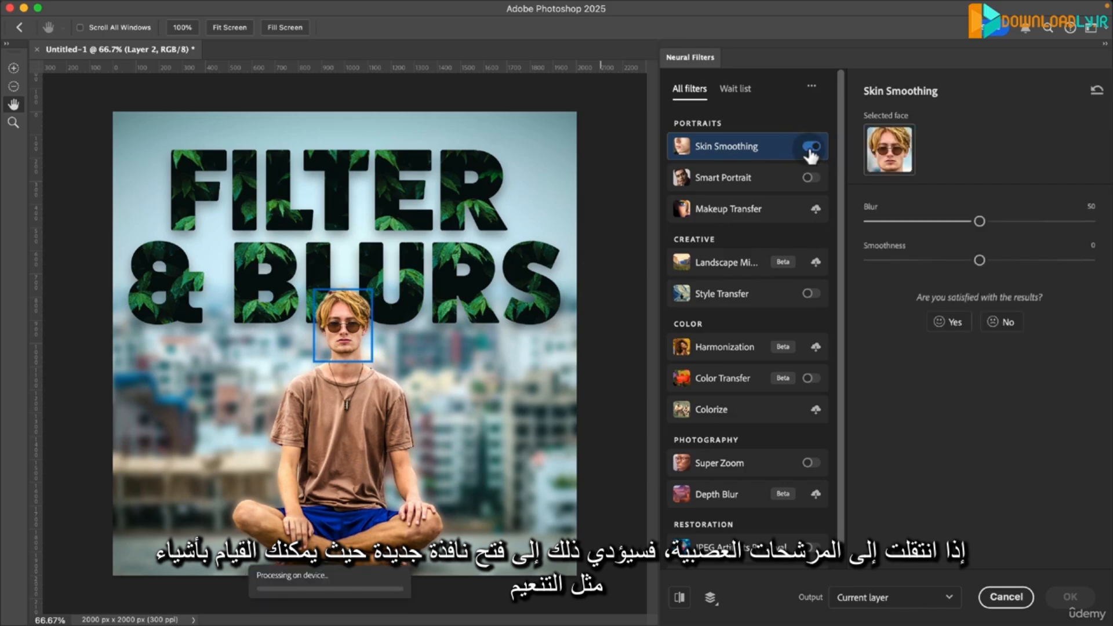
{"action": "scroll", "coordinate": [829, 155], "scroll_direction": "down", "scroll_amount": 1}
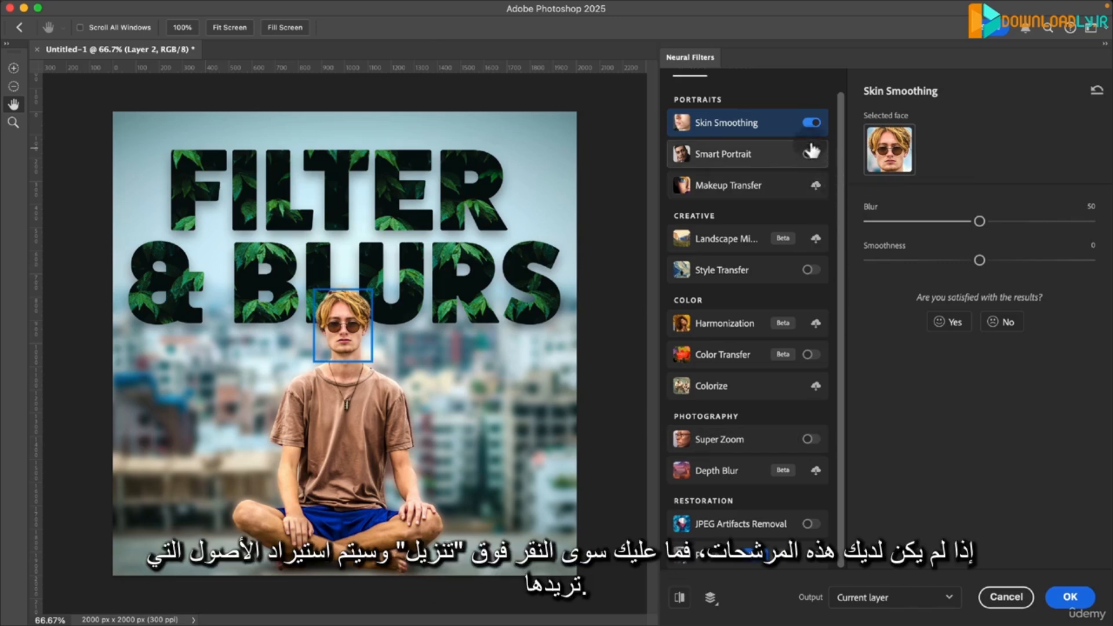
- Download and enable the Makeup Transfer neural filter and check its reference image options
{"action": "left_click", "coordinate": [816, 186]}
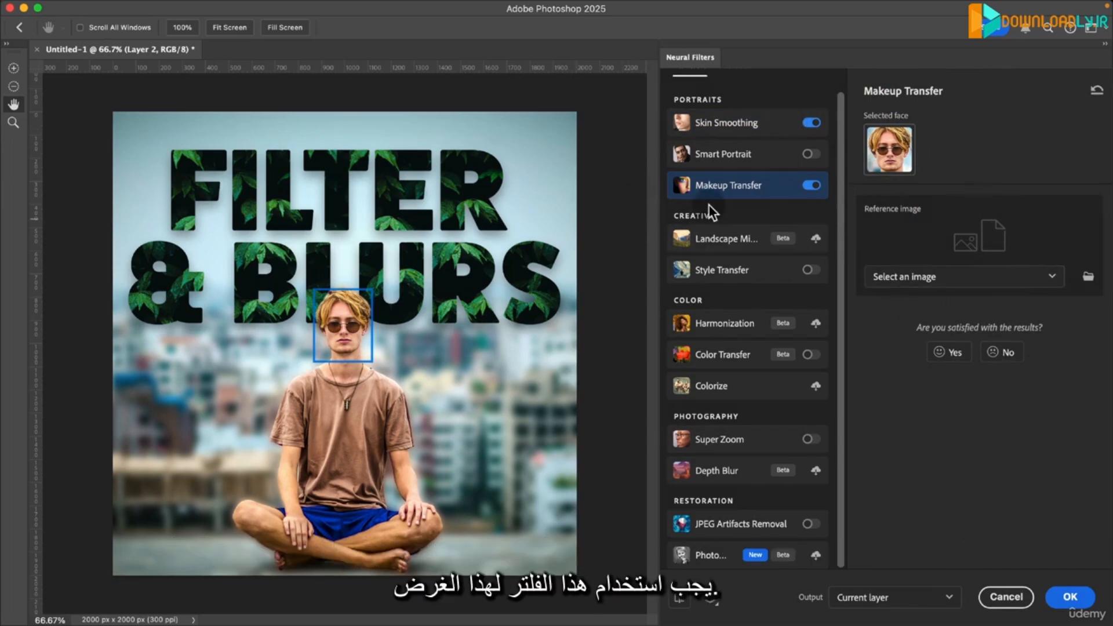
{"action": "left_click", "coordinate": [961, 279]}
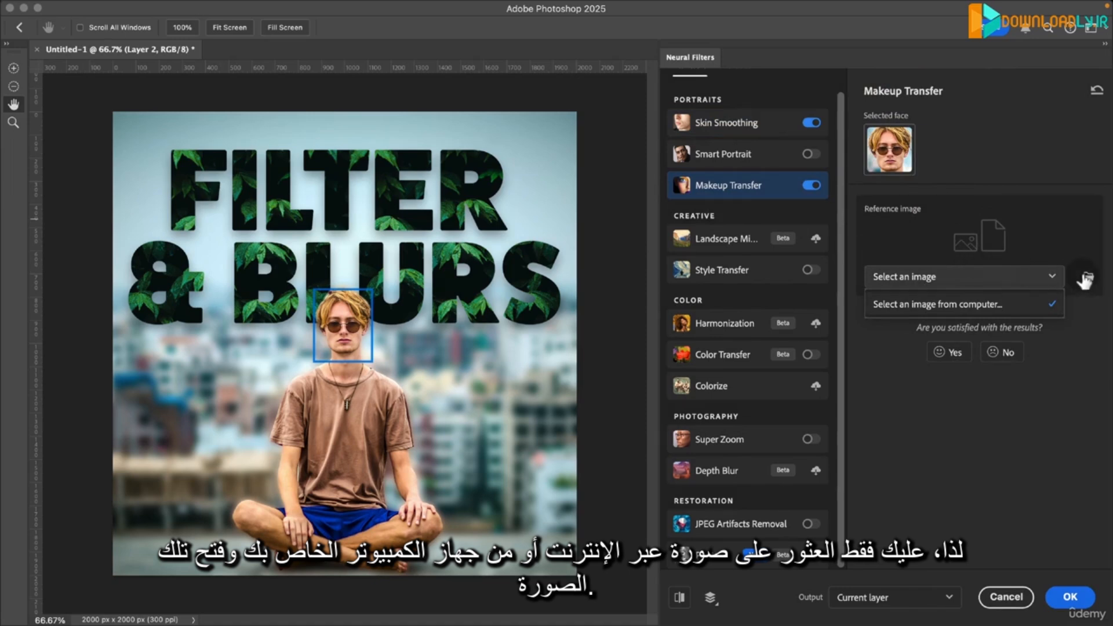
{"action": "left_click", "coordinate": [1037, 189]}
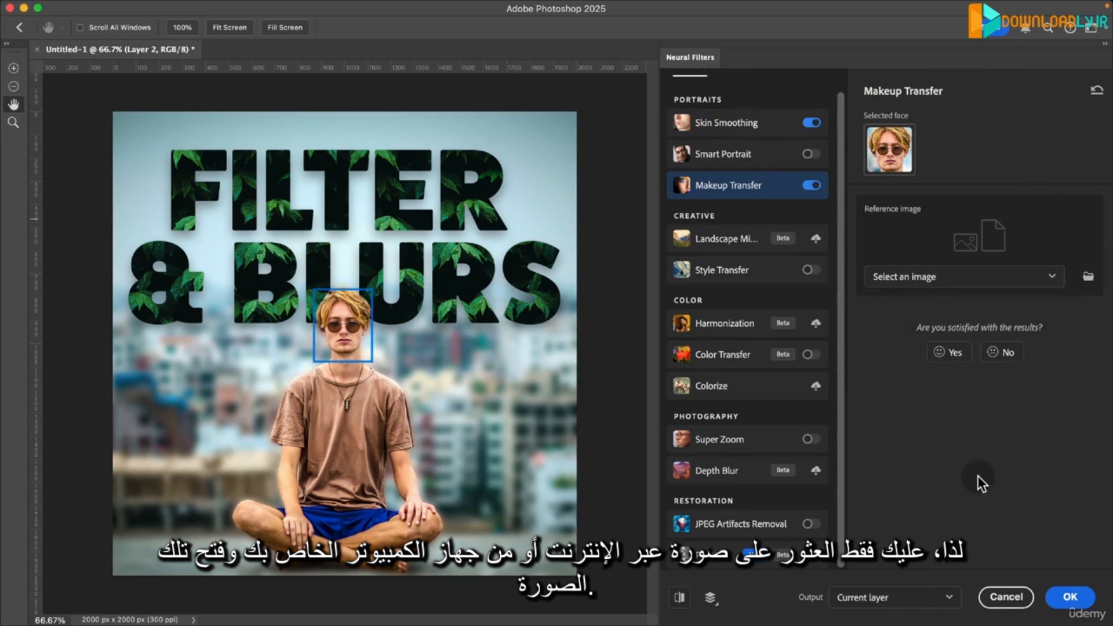
- Enable Smart Portrait with happiness +43, facial age +36 and hair thickness -11, and output the neural filters to the current layer
{"action": "left_click", "coordinate": [718, 162]}
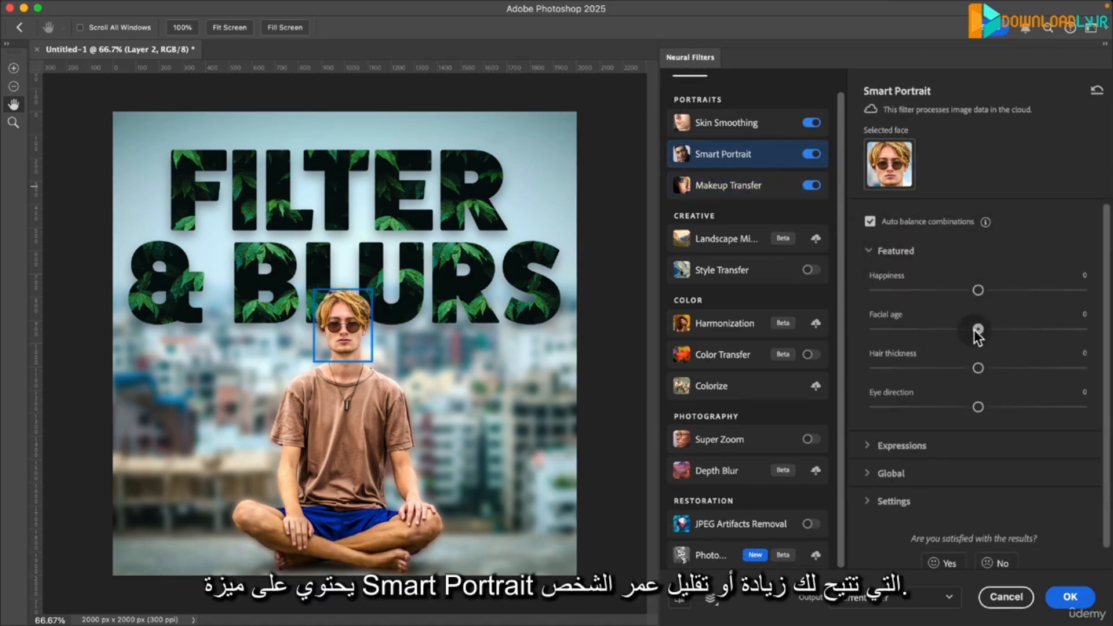
{"action": "left_click_drag", "start_coordinate": [977, 329], "coordinate": [923, 330]}
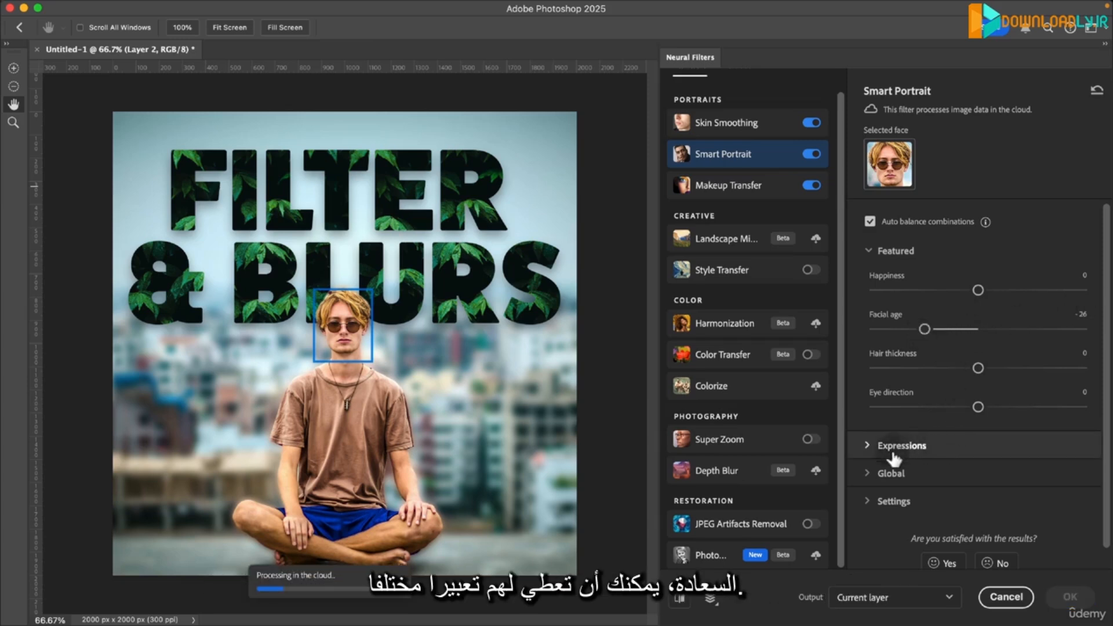
{"action": "left_click", "coordinate": [872, 447]}
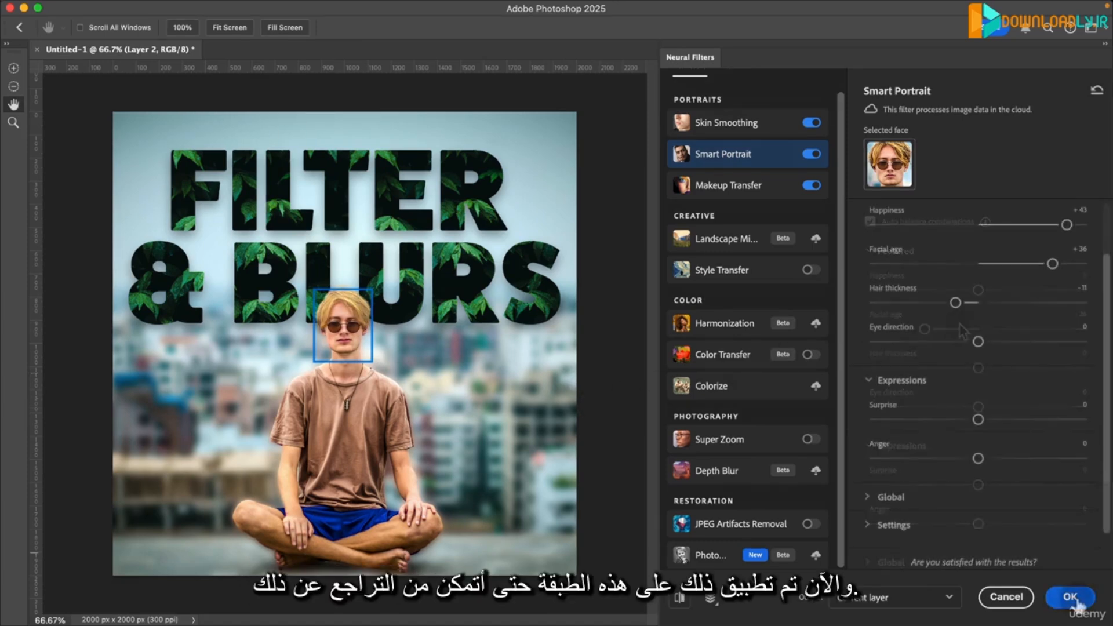
{"action": "left_click", "coordinate": [1071, 597]}
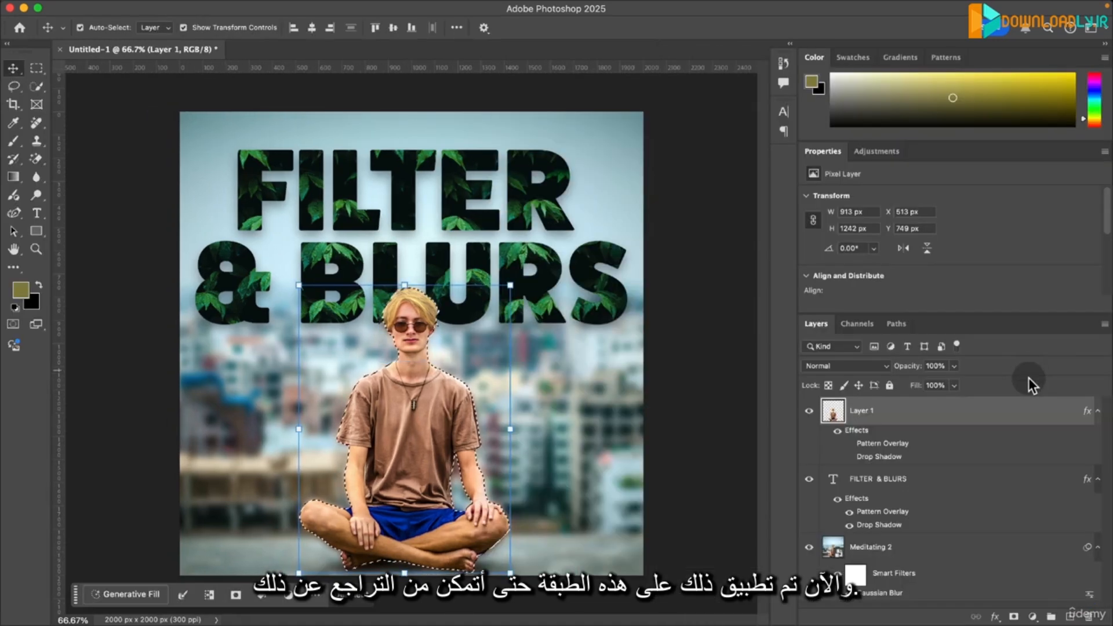
- Undo the neural filters on Layer 1, redo them for comparison and undo them again
{"action": "key", "text": "super+z"}
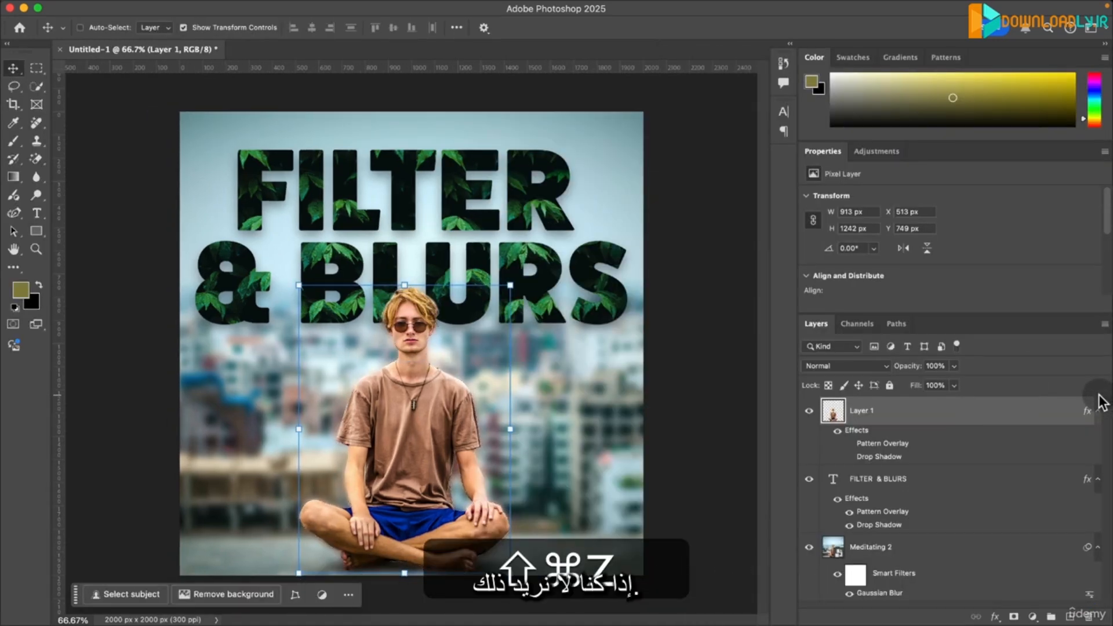
{"action": "key", "text": "shift+super+z"}
{"action": "key", "text": "super+z"}
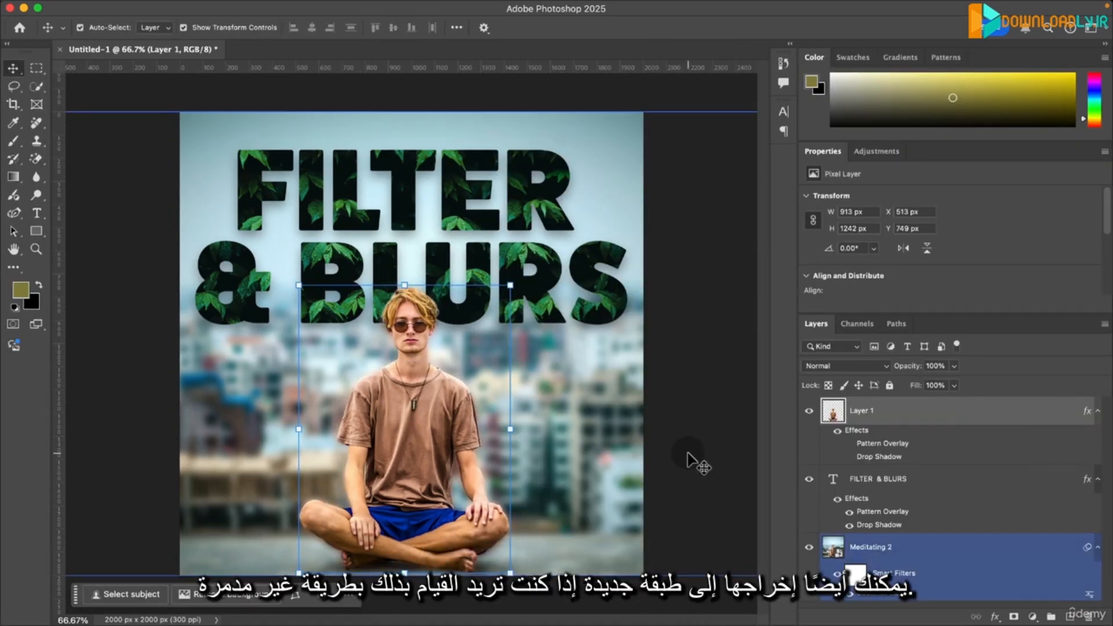
{"action": "left_click", "coordinate": [689, 454]}
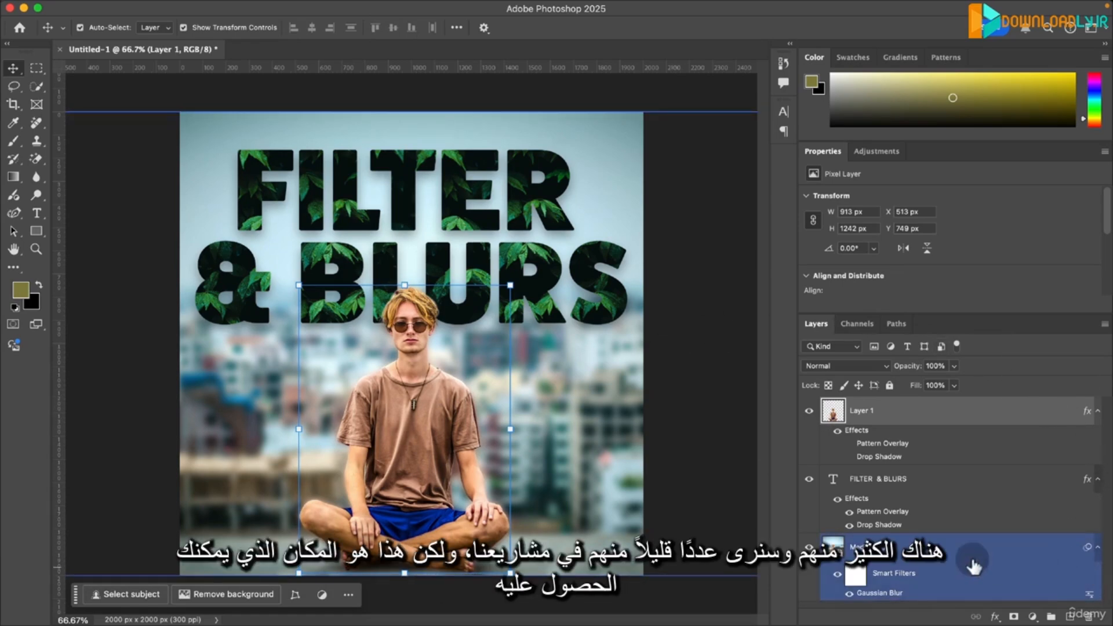
{"action": "left_click", "coordinate": [349, 8]}
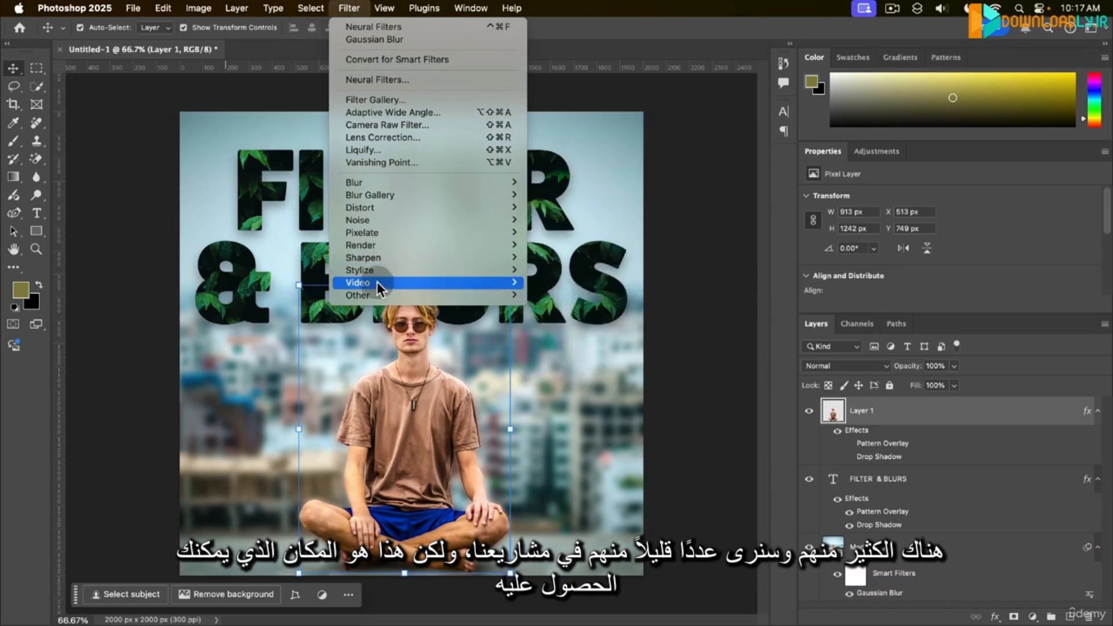
{"action": "mouse_move", "coordinate": [378, 284]}
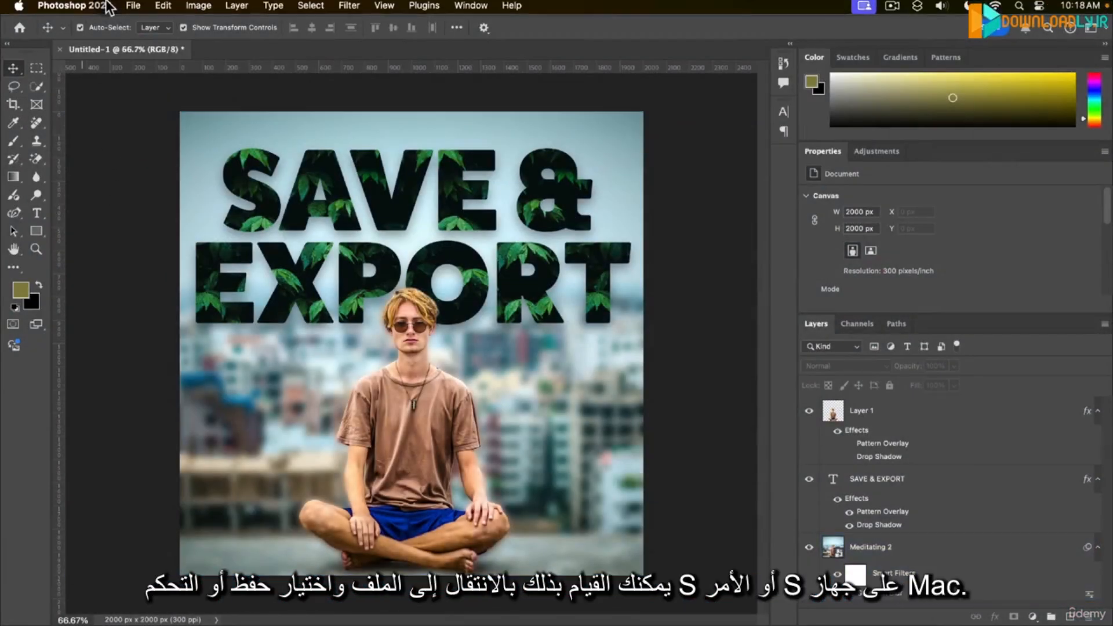
- Start saving the document and choose to store it on the computer instead of in Creative Cloud
{"action": "left_click", "coordinate": [138, 7]}
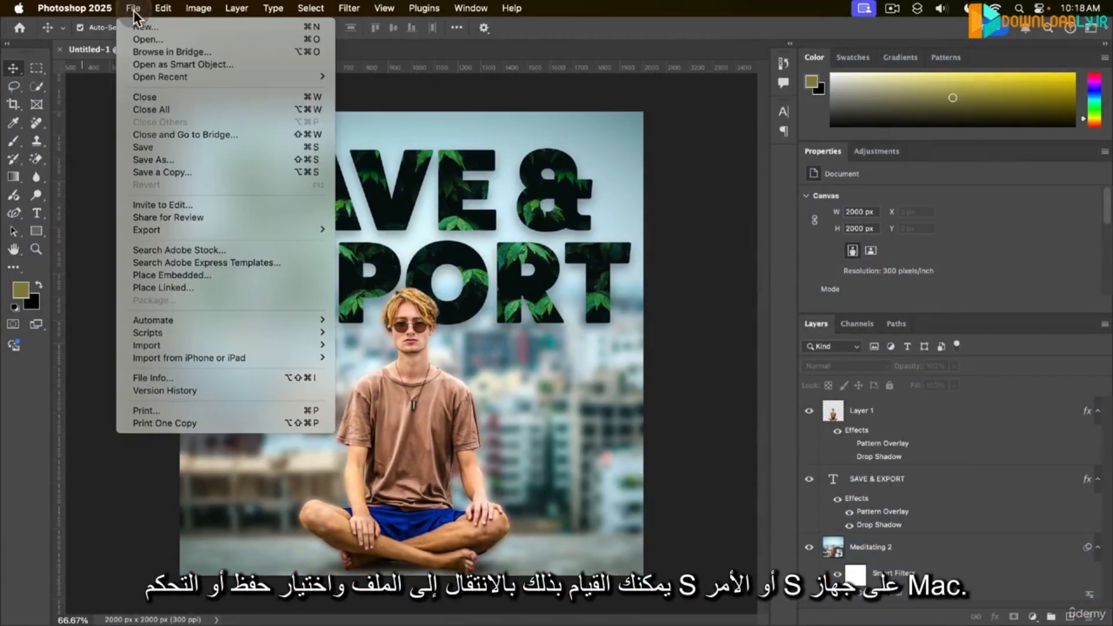
{"action": "left_click", "coordinate": [173, 148]}
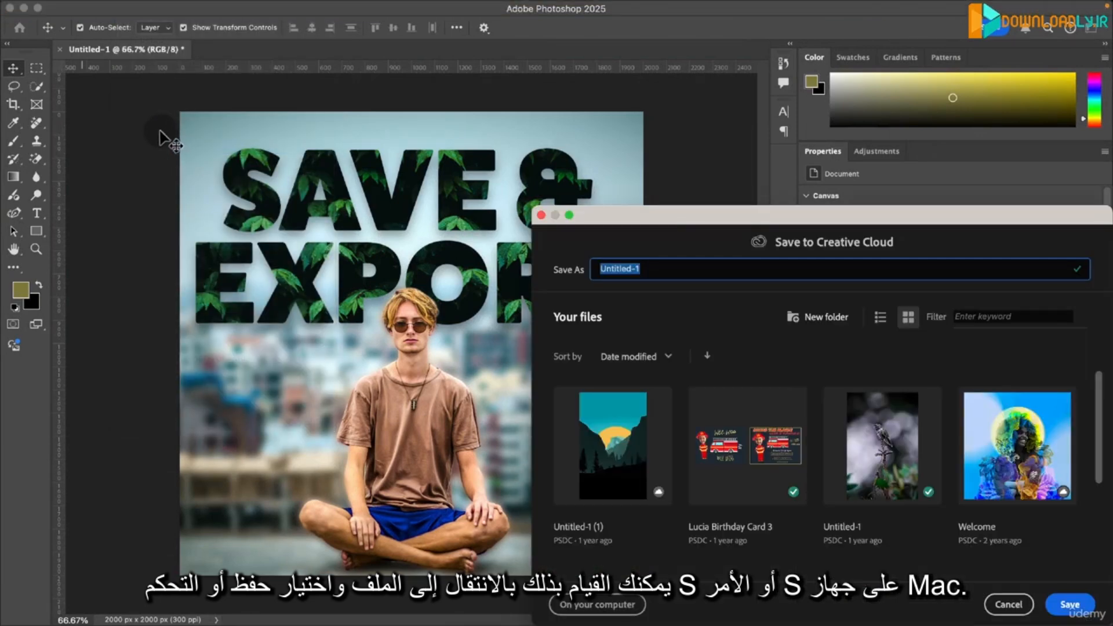
{"action": "left_click_drag", "start_coordinate": [709, 211], "coordinate": [433, 83]}
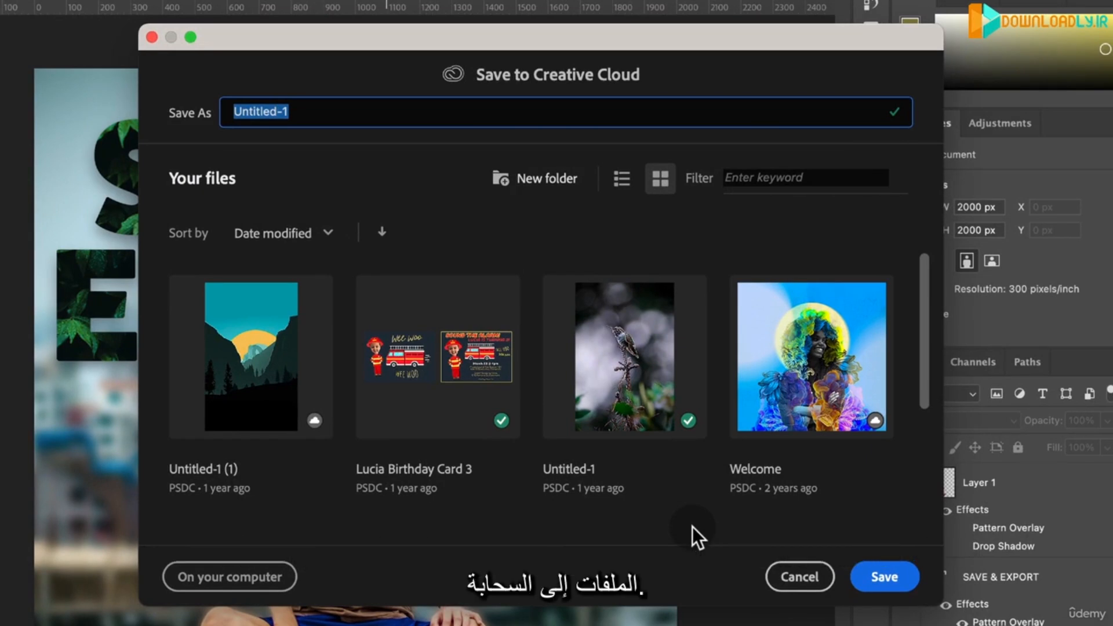
{"action": "left_click", "coordinate": [214, 578]}
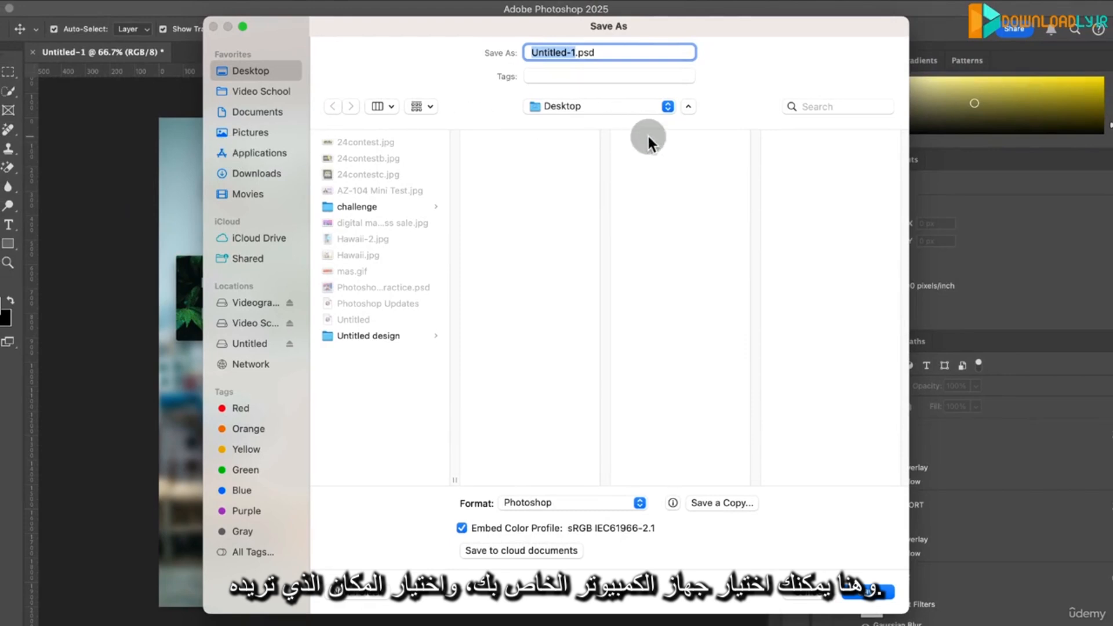
- Name the file "PS Crash Course" on the Desktop and check the available formats, keeping the Photoshop format
{"action": "type", "text": "P"}
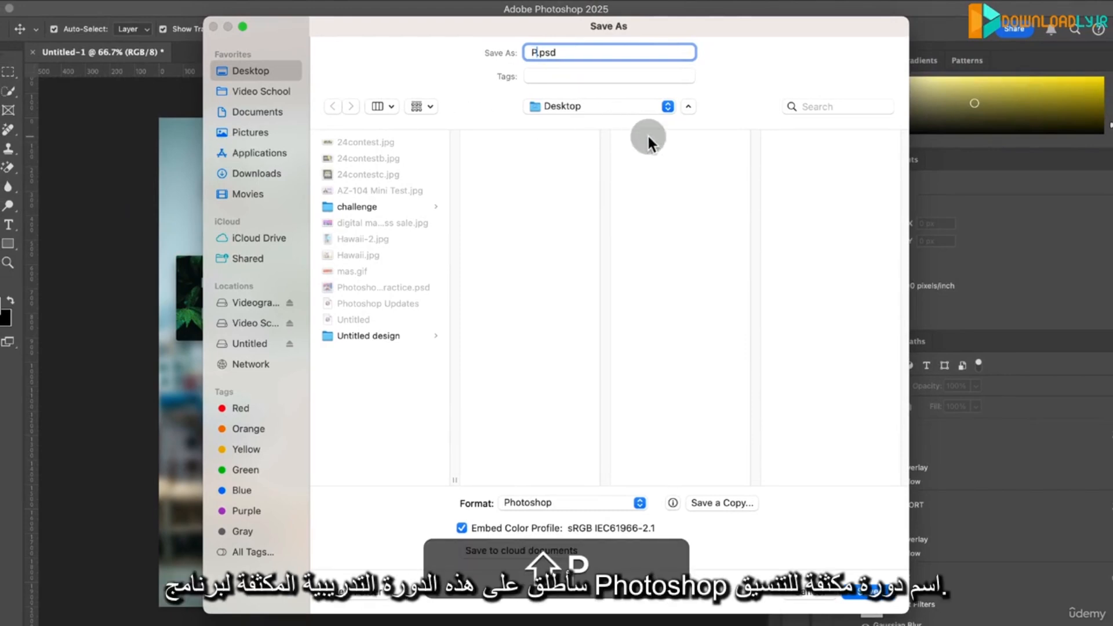
{"action": "type", "text": "S Crash C"}
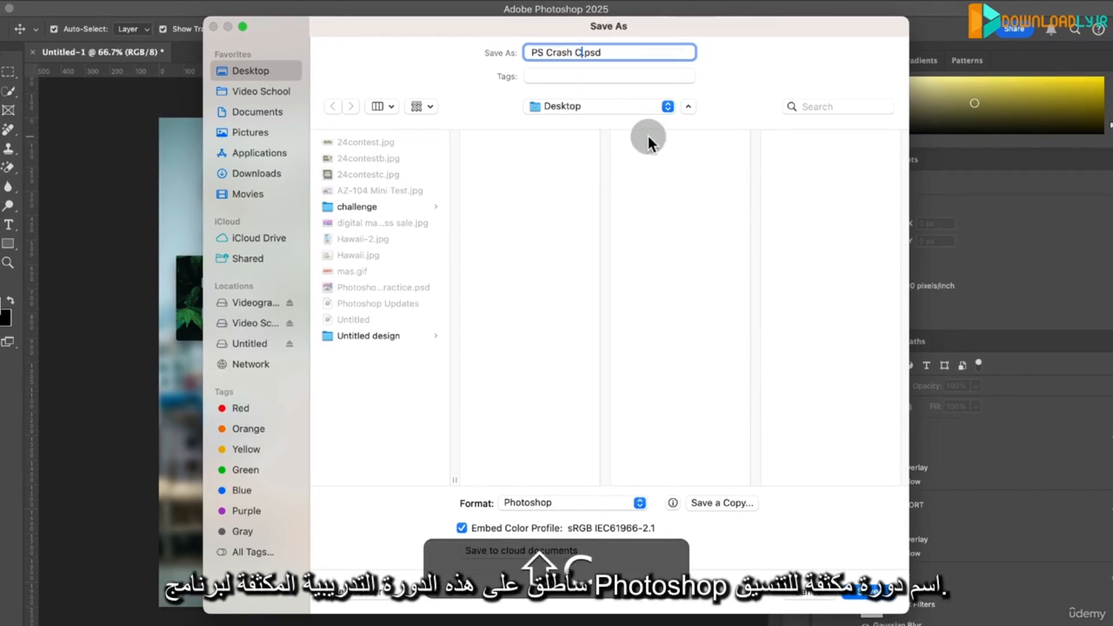
{"action": "type", "text": "ourse"}
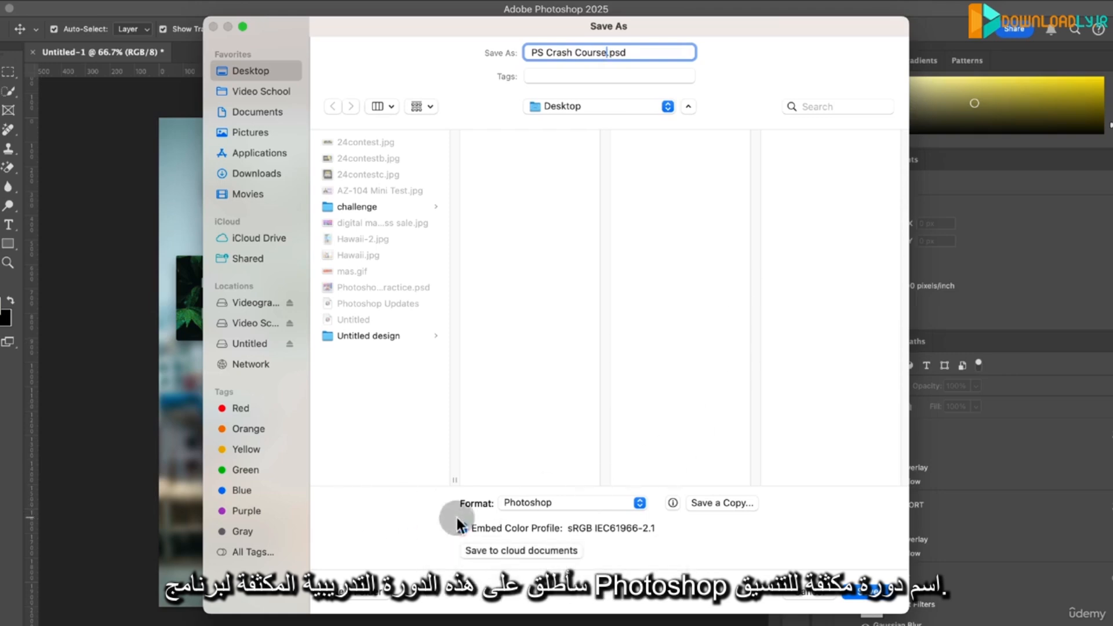
{"action": "left_click", "coordinate": [583, 504]}
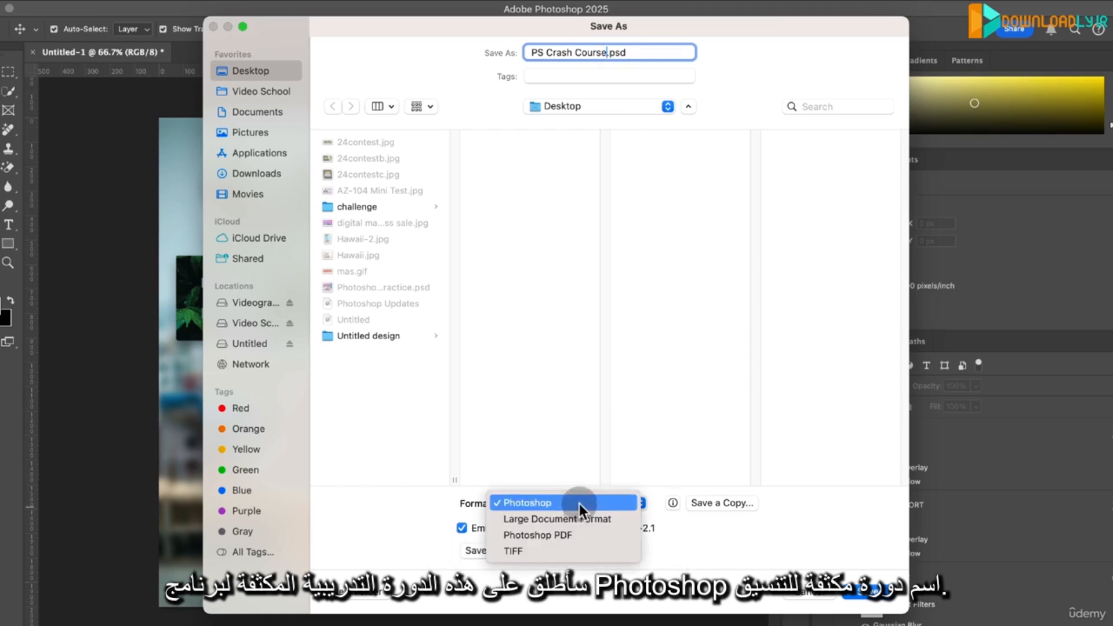
{"action": "left_click", "coordinate": [387, 509]}
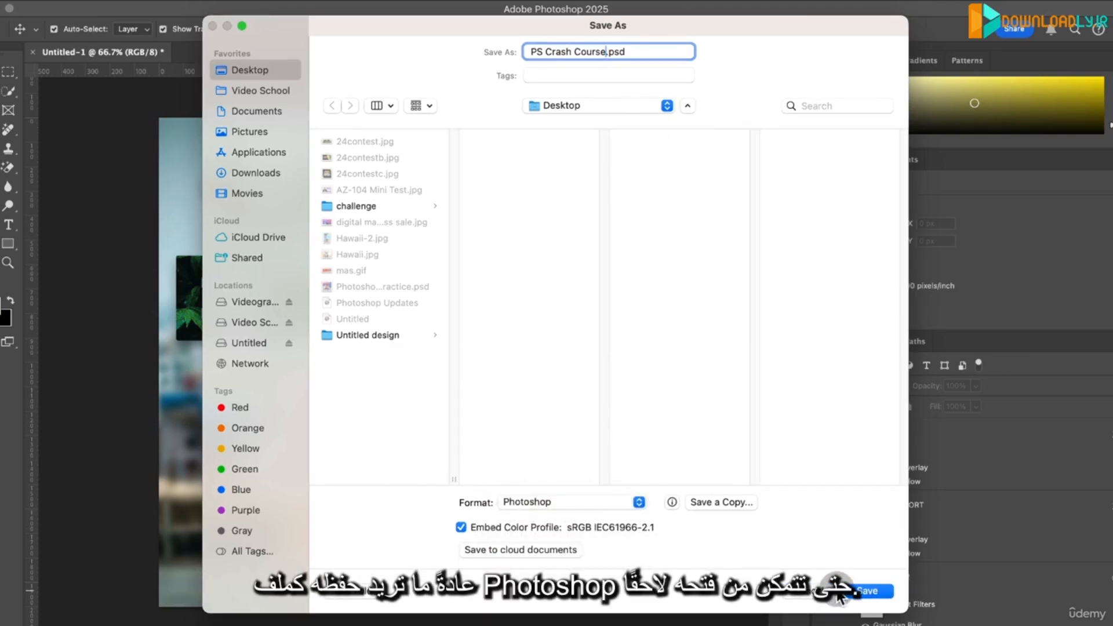
- Save the Photoshop file to the Desktop with Maximize Compatibility enabled
{"action": "left_click", "coordinate": [864, 592]}
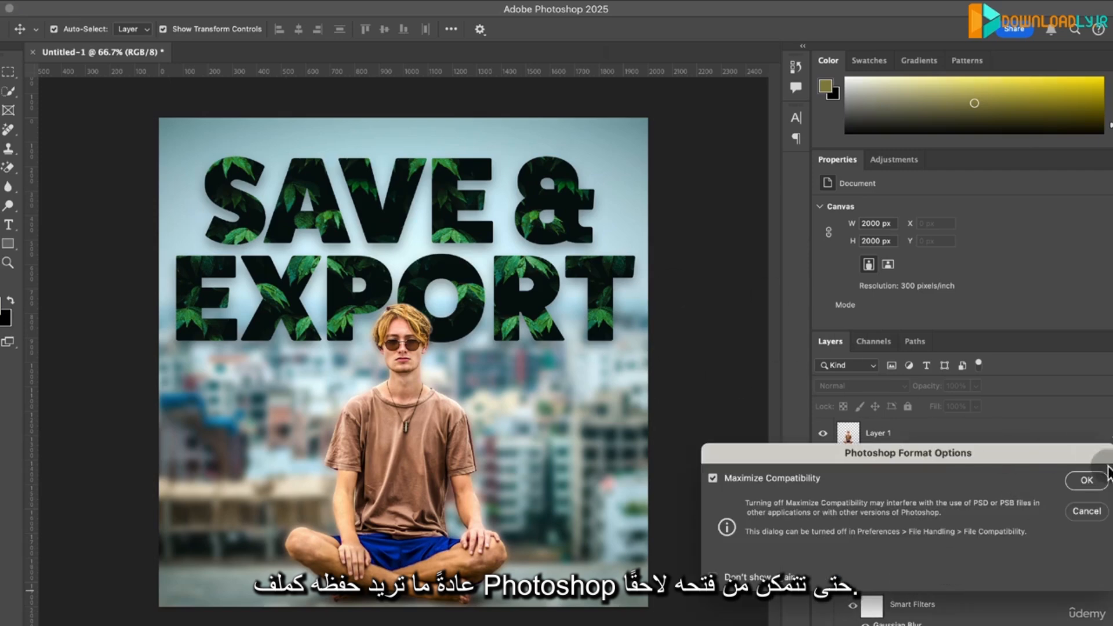
{"action": "left_click", "coordinate": [1095, 479]}
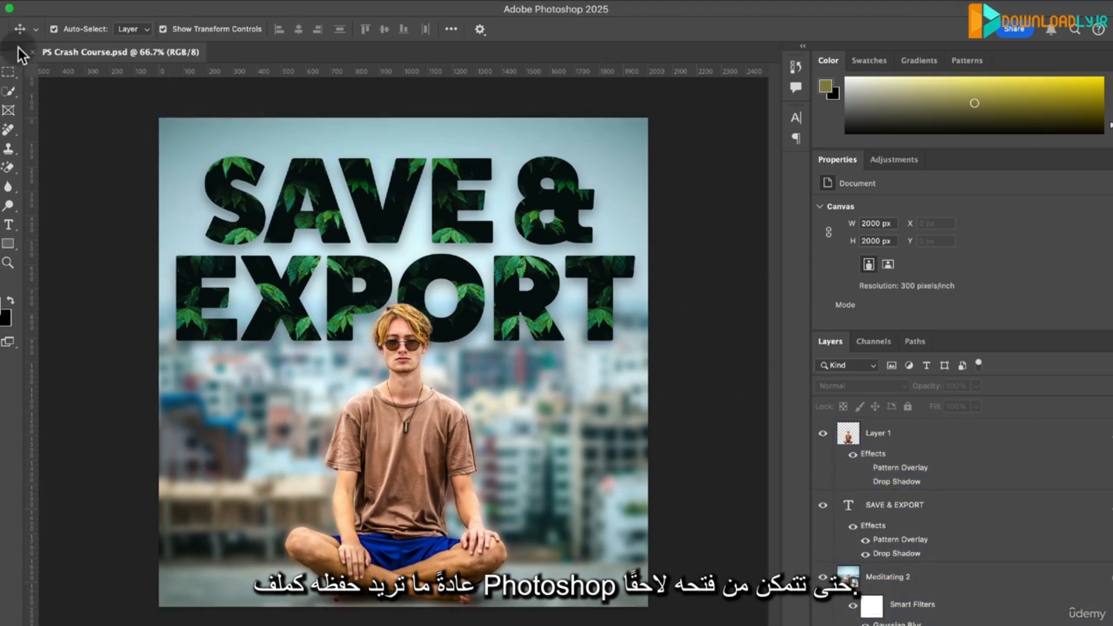
- Close the saved document and reopen PS Crash Course.psd from the recent files
{"action": "left_click", "coordinate": [40, 52]}
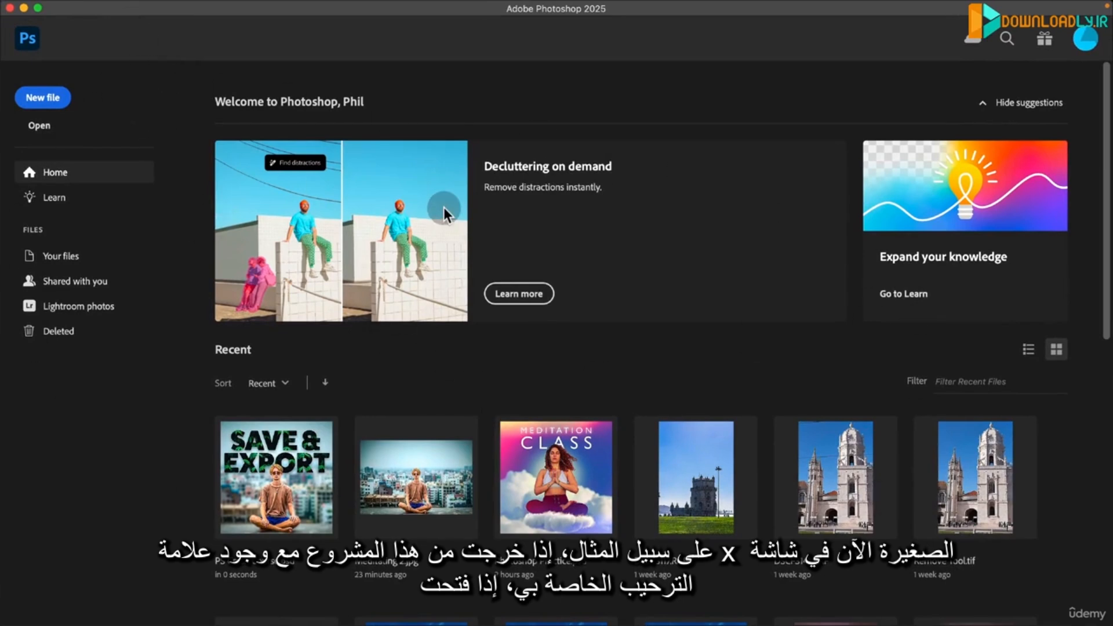
{"action": "left_click", "coordinate": [291, 471]}
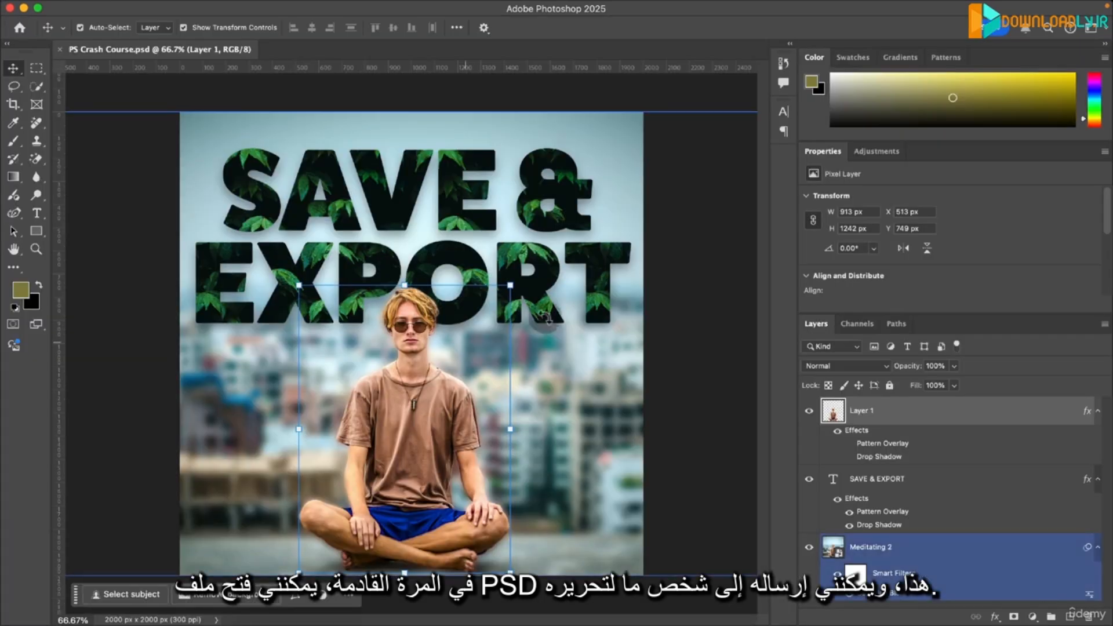
{"action": "left_click", "coordinate": [538, 319]}
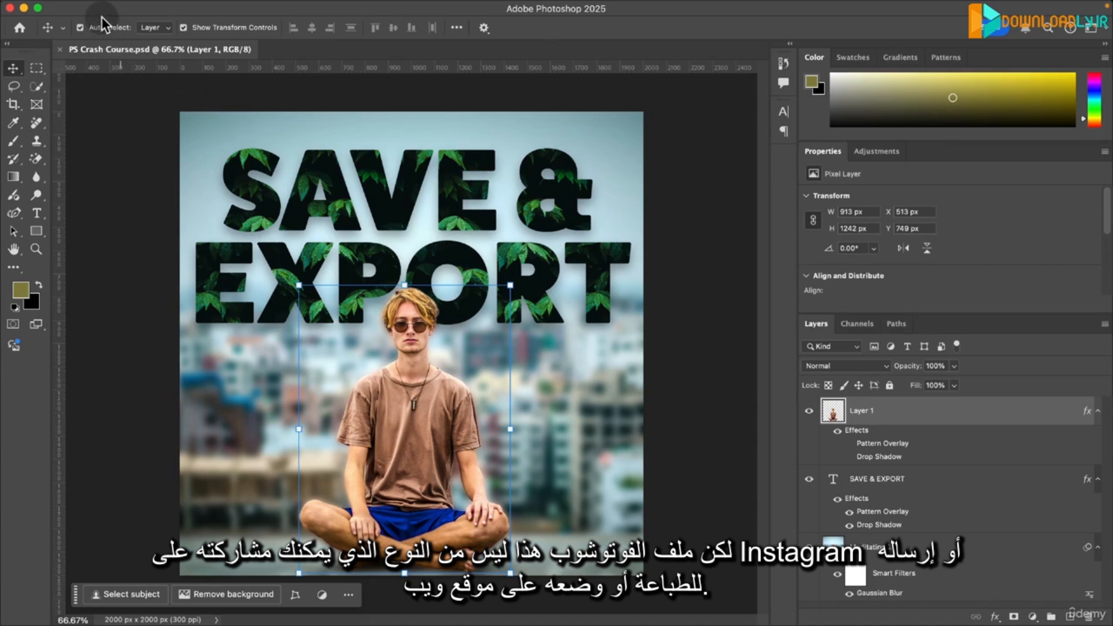
- Quick-export the artwork as a PNG, keeping the file name PS Crash Course.png
{"action": "mouse_move", "coordinate": [87, 2]}
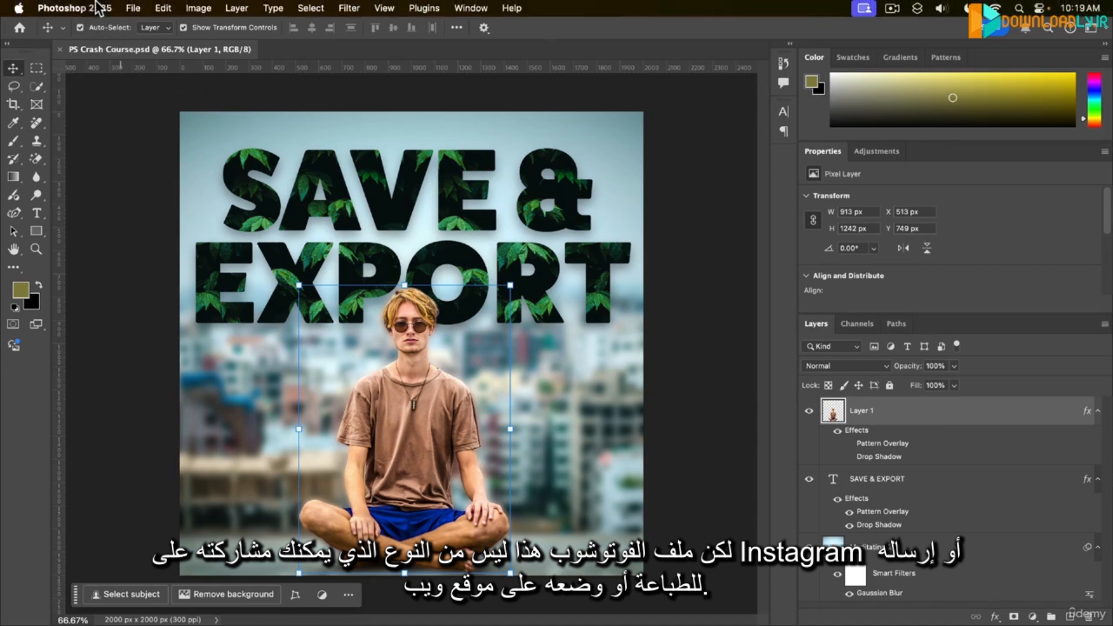
{"action": "left_click", "coordinate": [133, 8]}
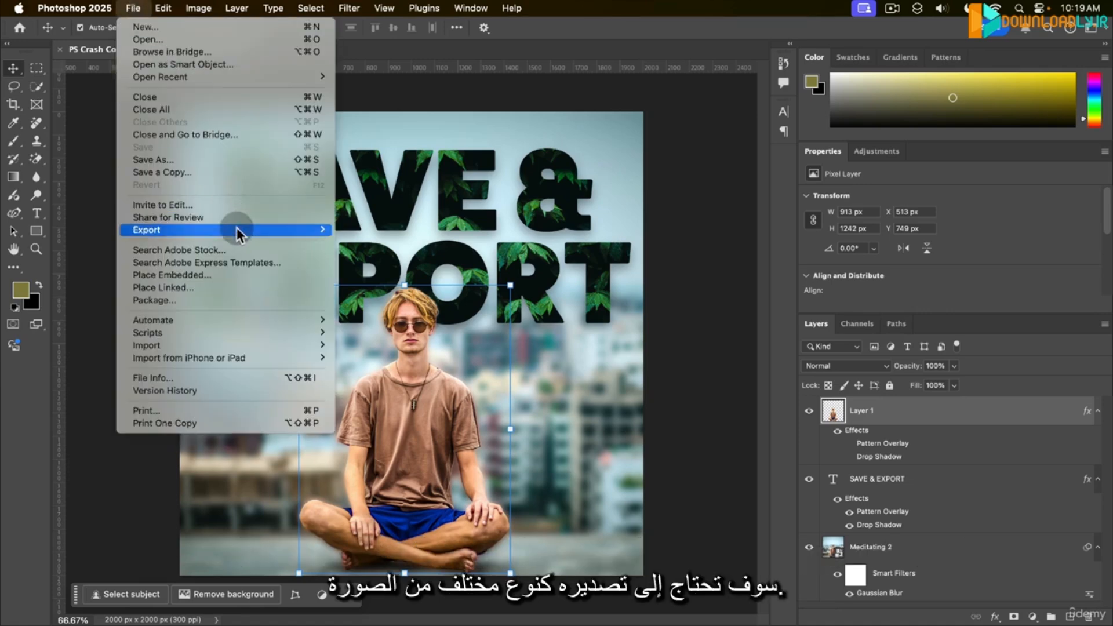
{"action": "mouse_move", "coordinate": [237, 231]}
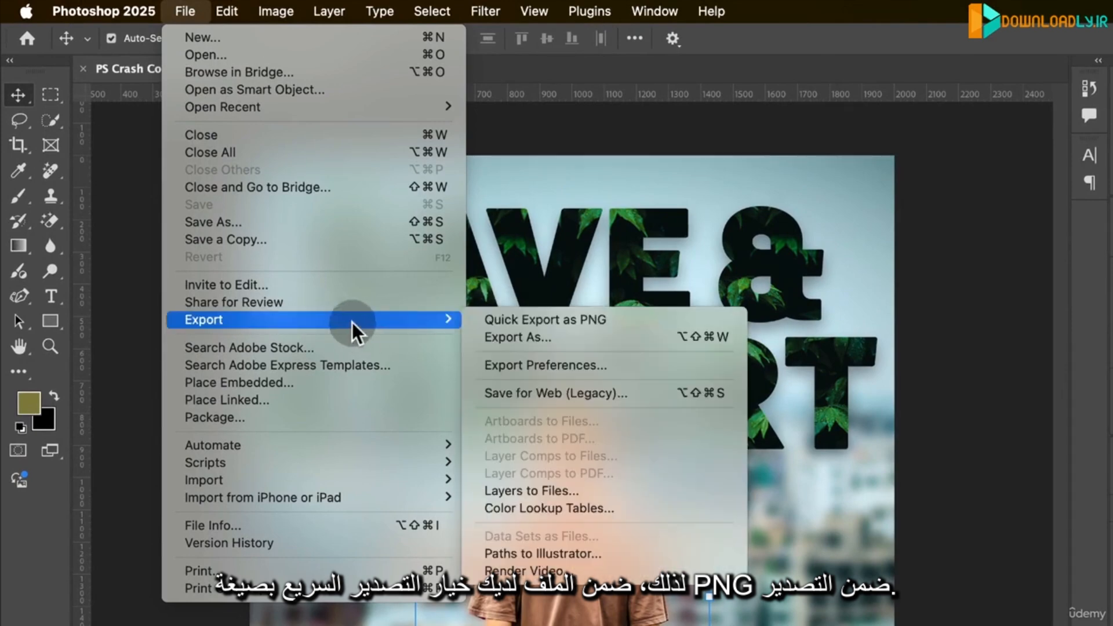
{"action": "left_click", "coordinate": [590, 325]}
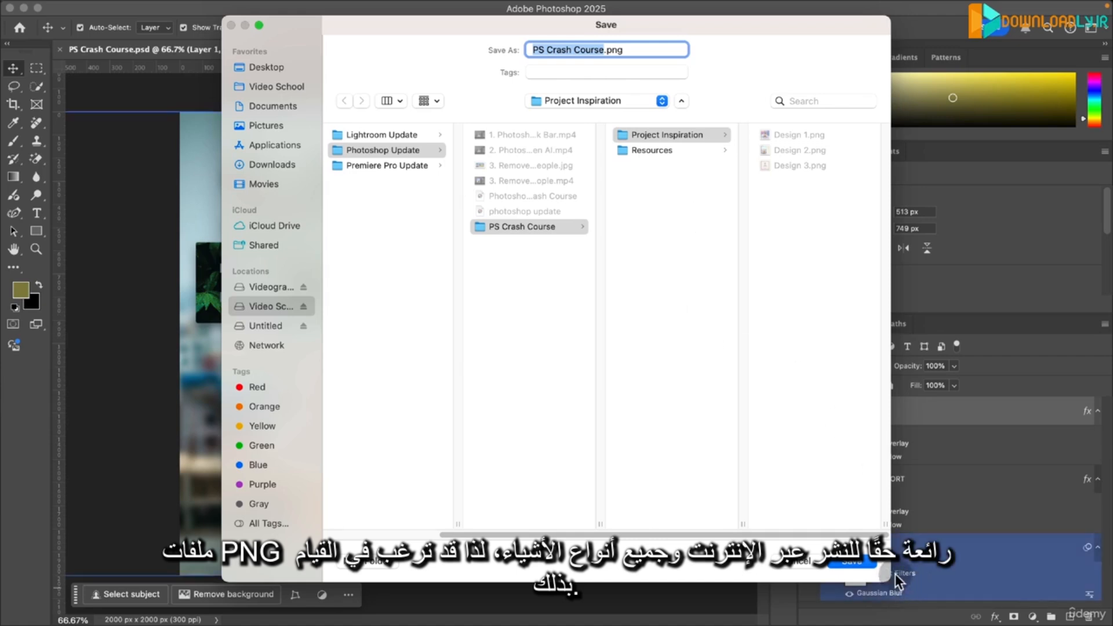
{"action": "left_click", "coordinate": [850, 566]}
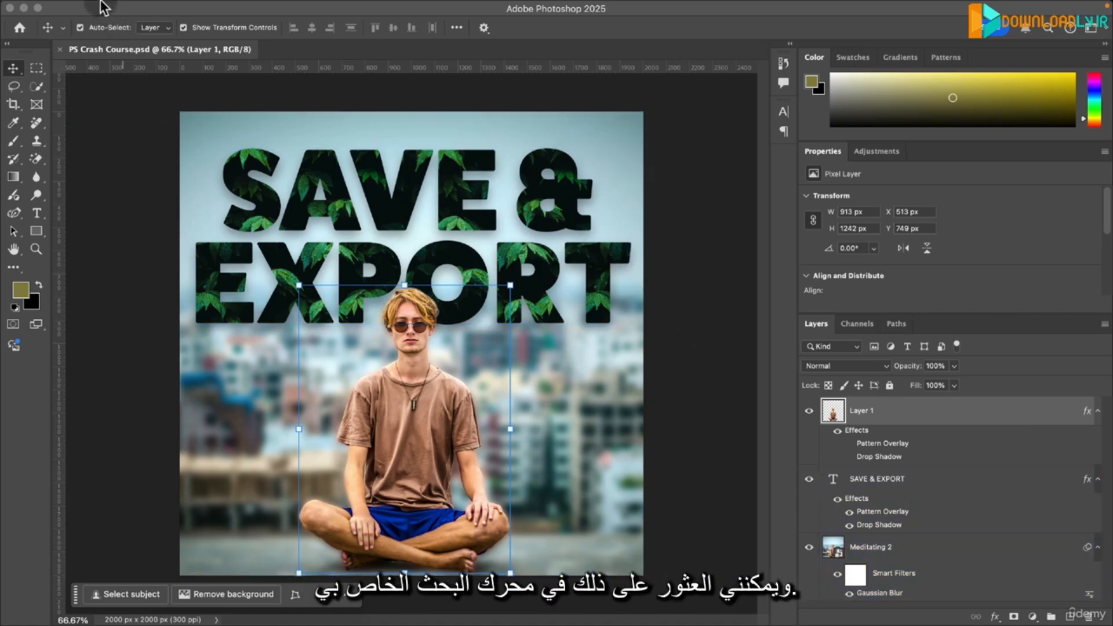
- Start a custom export of the artwork with Export As and set its format to JPG
{"action": "left_click", "coordinate": [131, 7]}
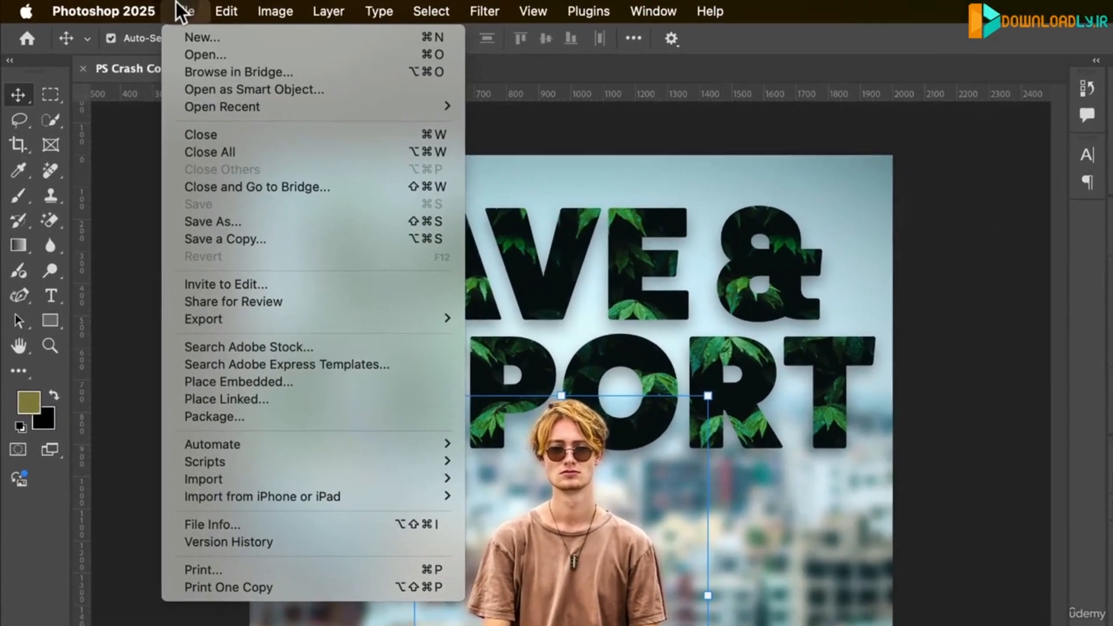
{"action": "mouse_move", "coordinate": [350, 318]}
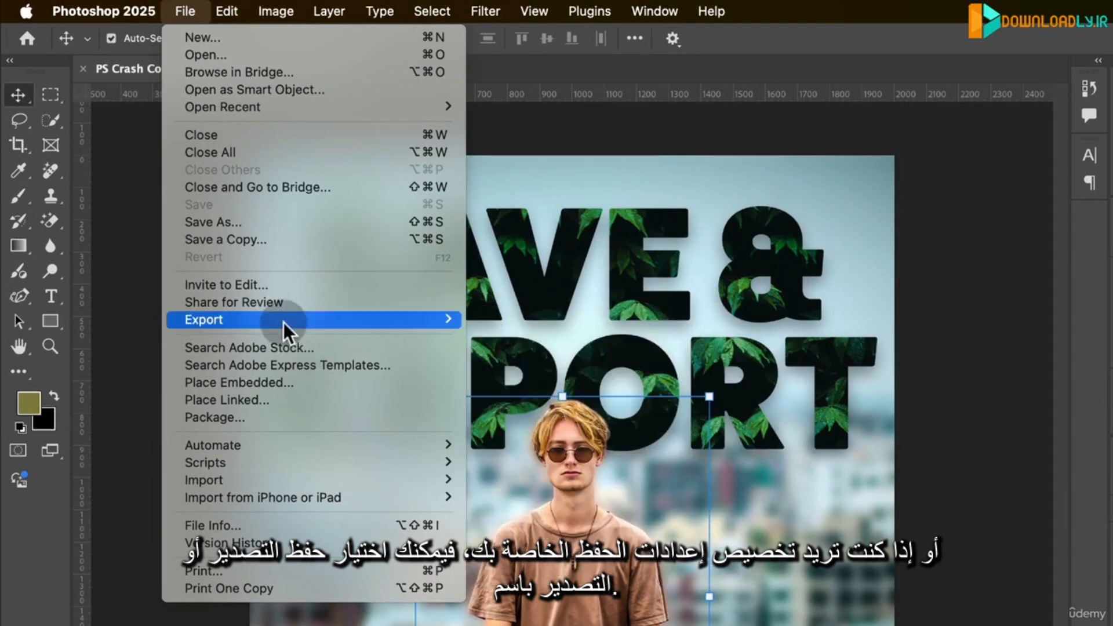
{"action": "left_click", "coordinate": [528, 336]}
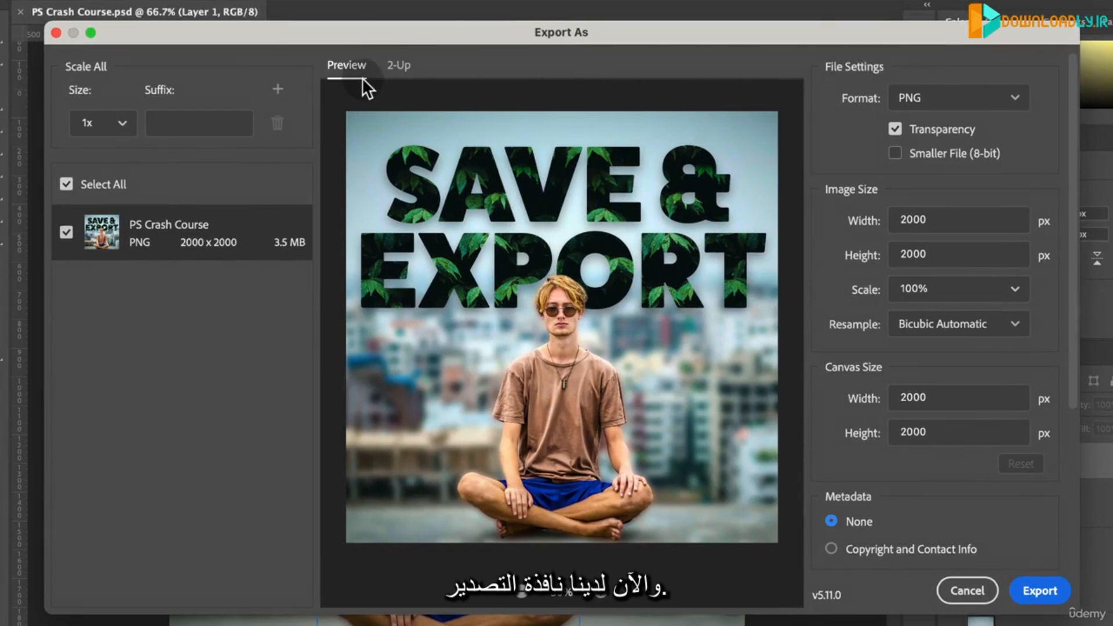
{"action": "left_click", "coordinate": [974, 103]}
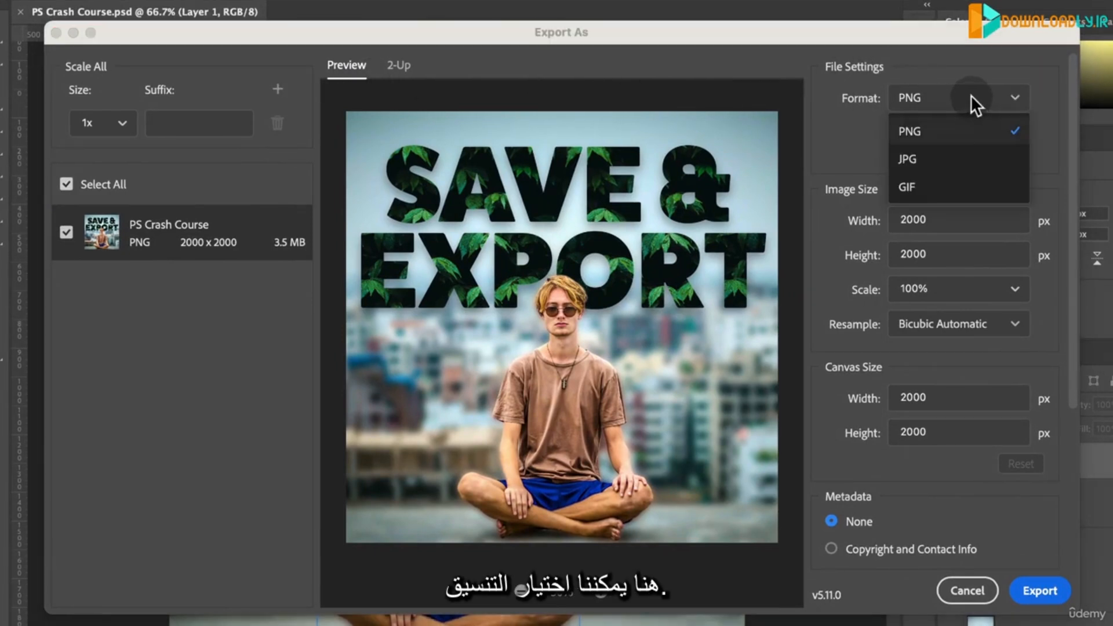
{"action": "left_click", "coordinate": [920, 161]}
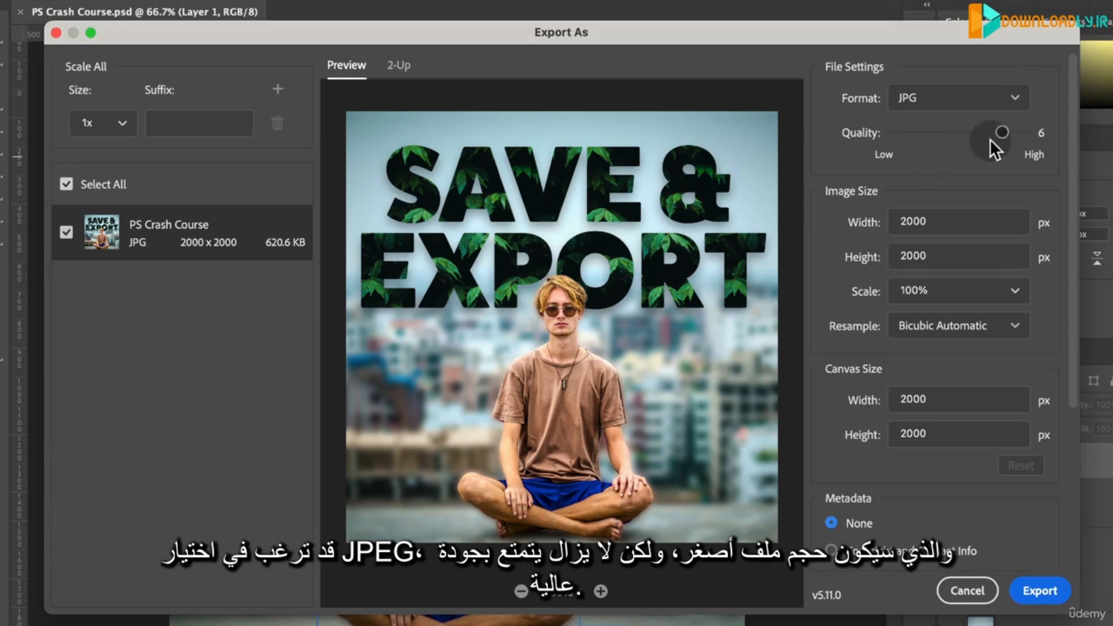
- Try lowering the JPG export quality to 2 and return it to 6
{"action": "mouse_move", "coordinate": [999, 132]}
{"action": "left_mouse_down"}
{"action": "mouse_move", "coordinate": [915, 130]}
{"action": "mouse_move", "coordinate": [1016, 127]}
{"action": "mouse_move", "coordinate": [912, 129]}
{"action": "mouse_move", "coordinate": [1021, 130]}
{"action": "mouse_move", "coordinate": [1005, 135]}
{"action": "left_mouse_up"}
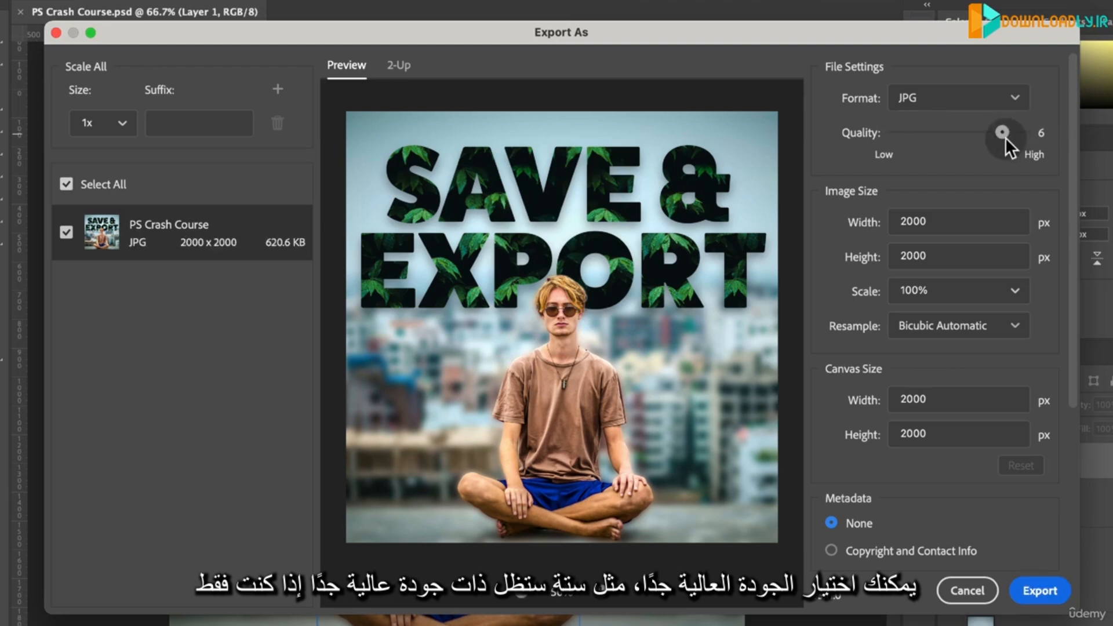
{"action": "left_click_drag", "start_coordinate": [1004, 138], "coordinate": [921, 144]}
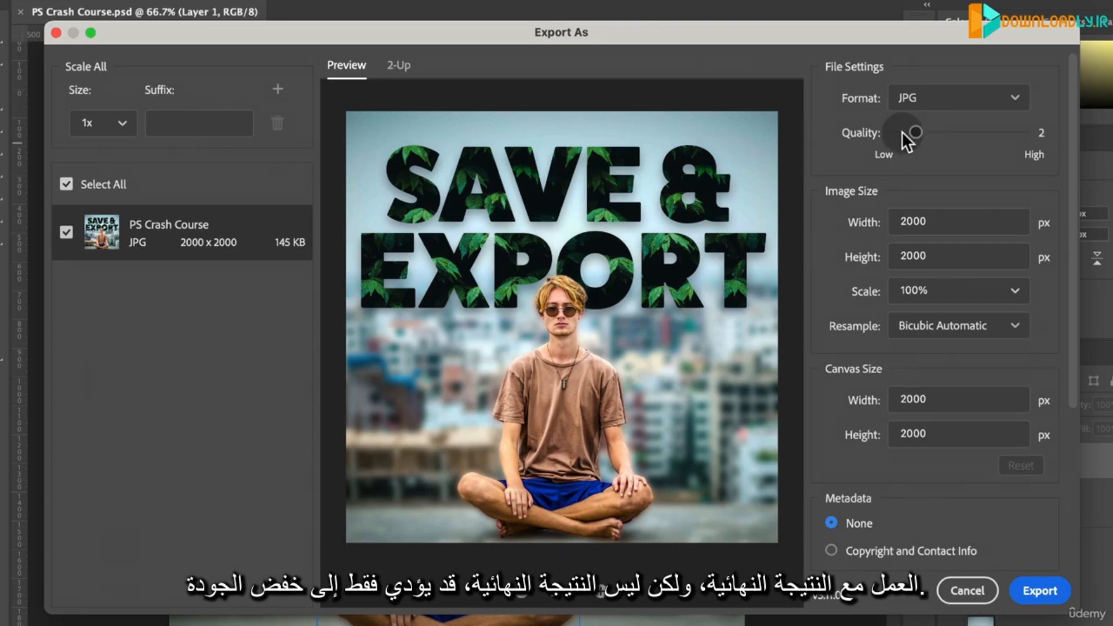
{"action": "left_click_drag", "start_coordinate": [912, 125], "coordinate": [1005, 135]}
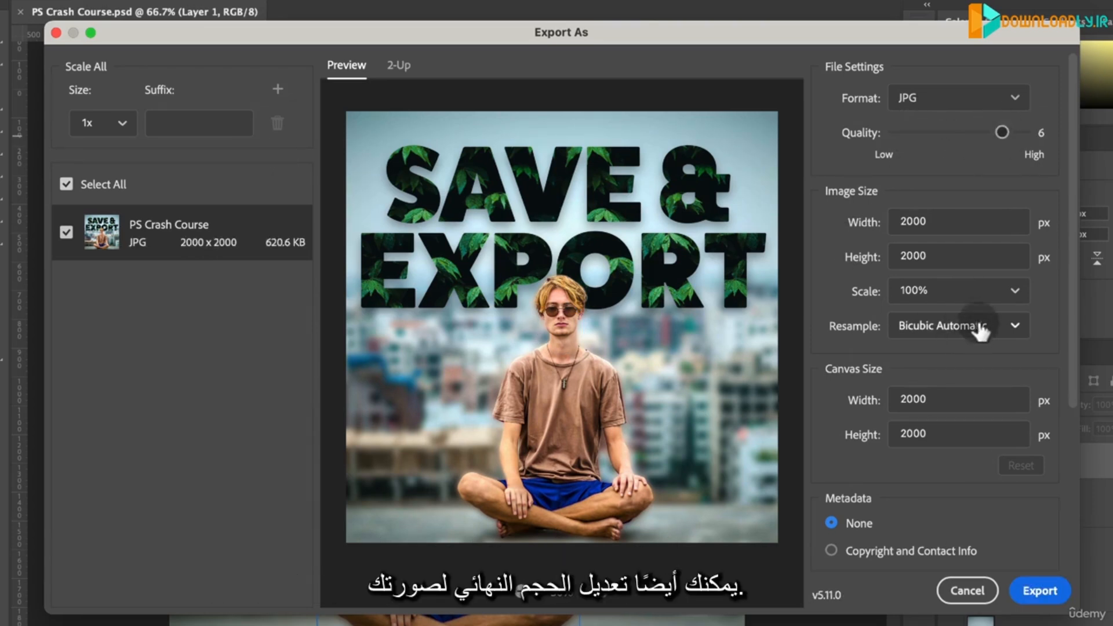
- Set the exported image size to 1500 x 1500 px
{"action": "scroll", "coordinate": [1076, 314], "scroll_direction": "down", "scroll_amount": 3}
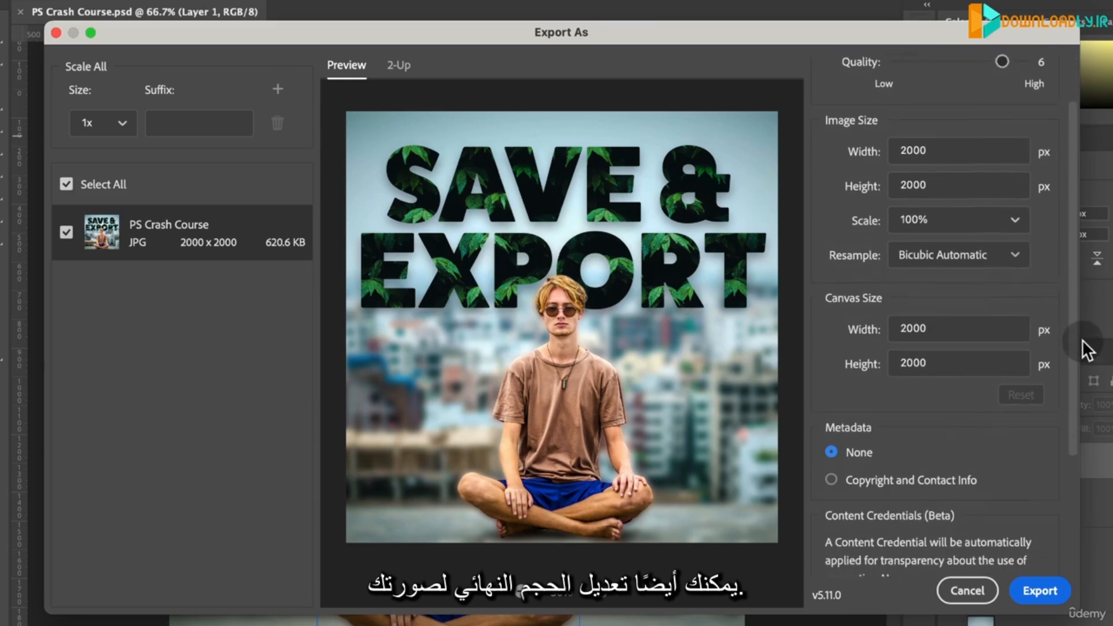
{"action": "scroll", "coordinate": [1085, 336], "scroll_direction": "up", "scroll_amount": 2}
{"action": "scroll", "coordinate": [1084, 324], "scroll_direction": "up", "scroll_amount": 1}
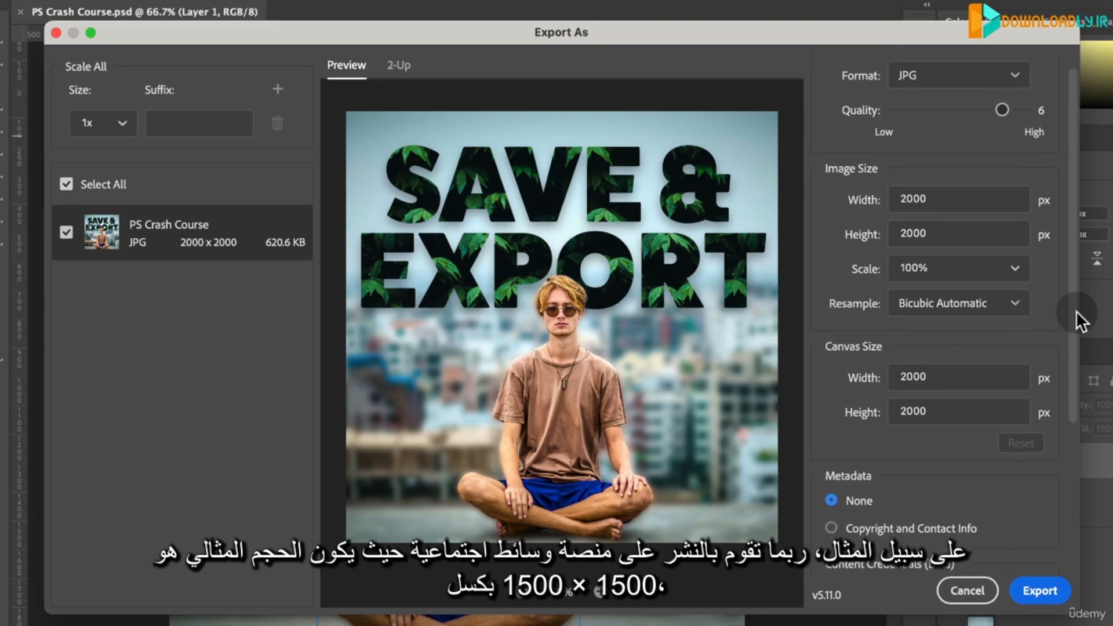
{"action": "scroll", "coordinate": [1076, 316], "scroll_direction": "up", "scroll_amount": 1}
{"action": "double_click", "coordinate": [986, 210]}
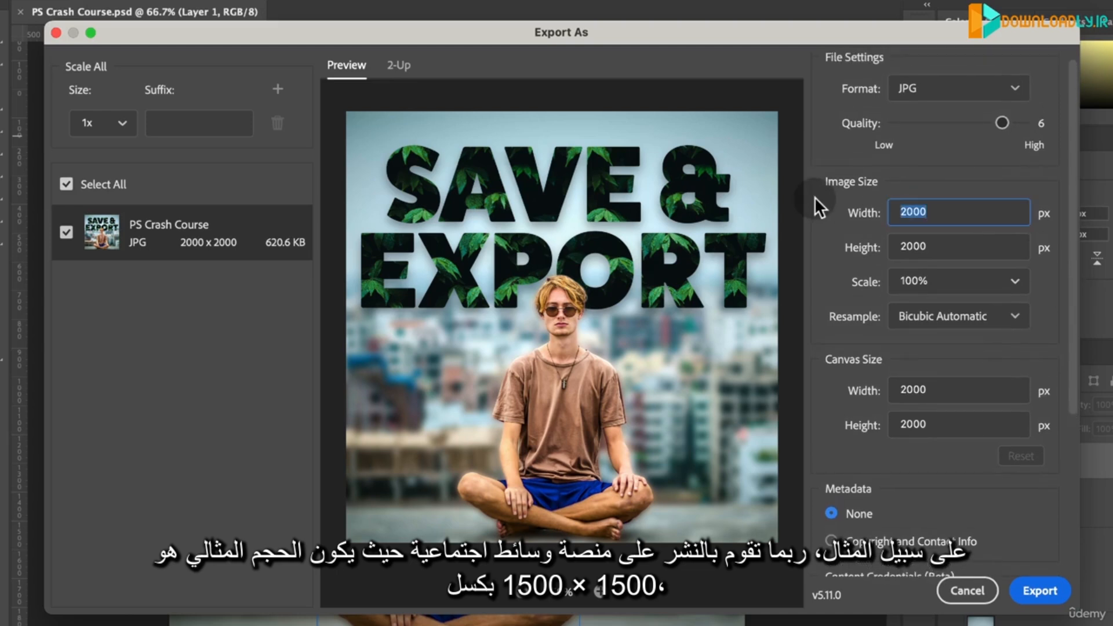
{"action": "type", "text": "1500"}
{"action": "key", "text": "Tab"}
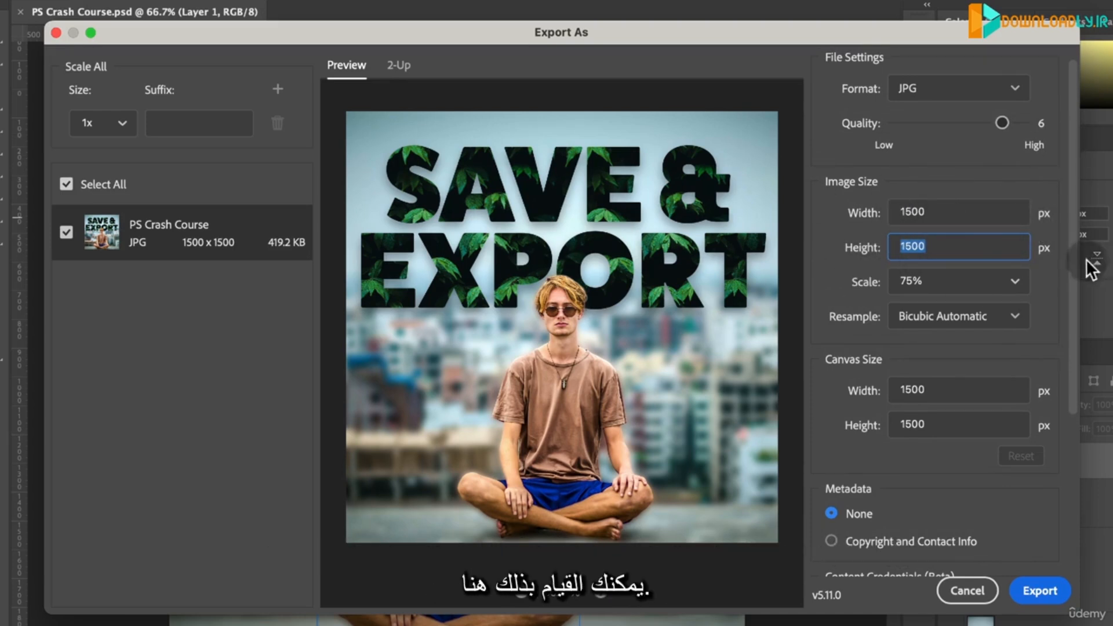
- Check the remaining export settings and export the image to the Desktop as PS Crash Course.jpg
{"action": "scroll", "coordinate": [1075, 348], "scroll_direction": "down", "scroll_amount": 5}
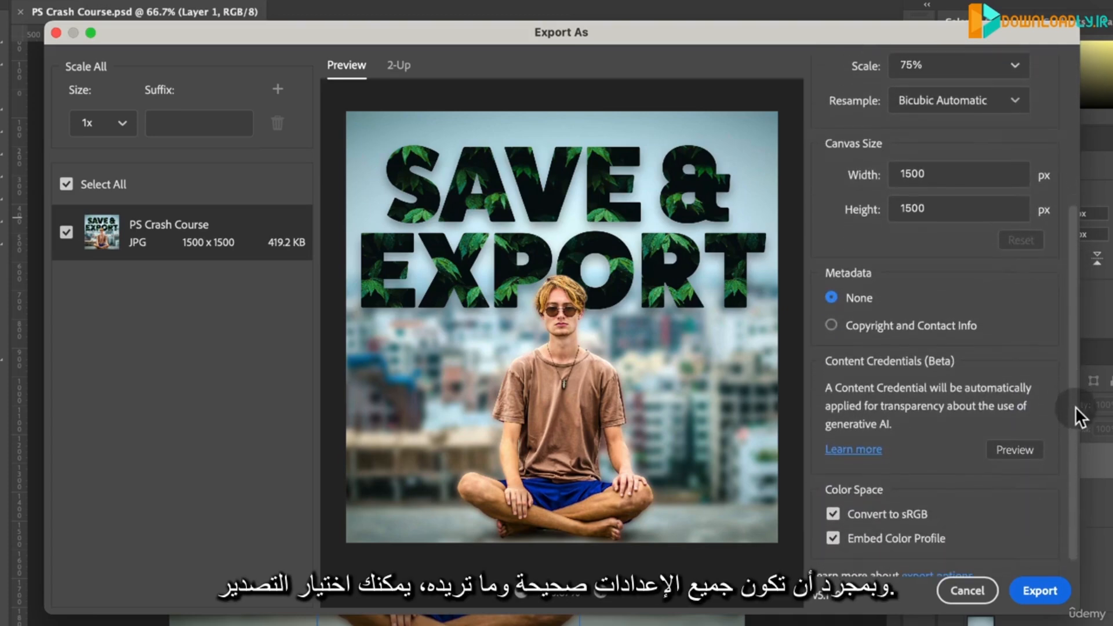
{"action": "scroll", "coordinate": [1081, 423], "scroll_direction": "down", "scroll_amount": 1}
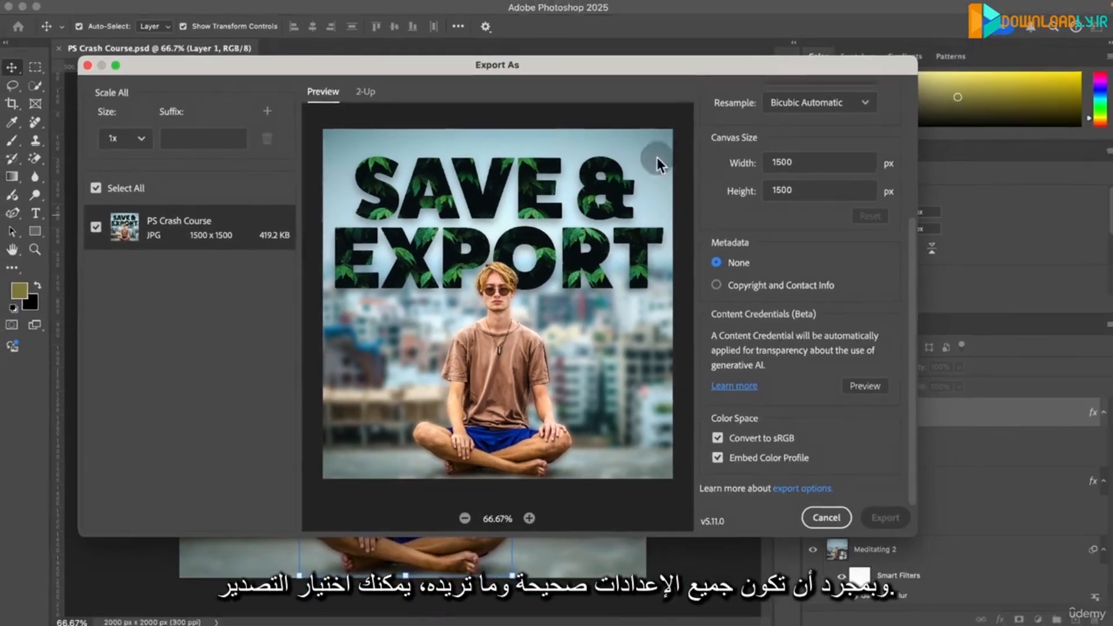
{"action": "left_click", "coordinate": [993, 571]}
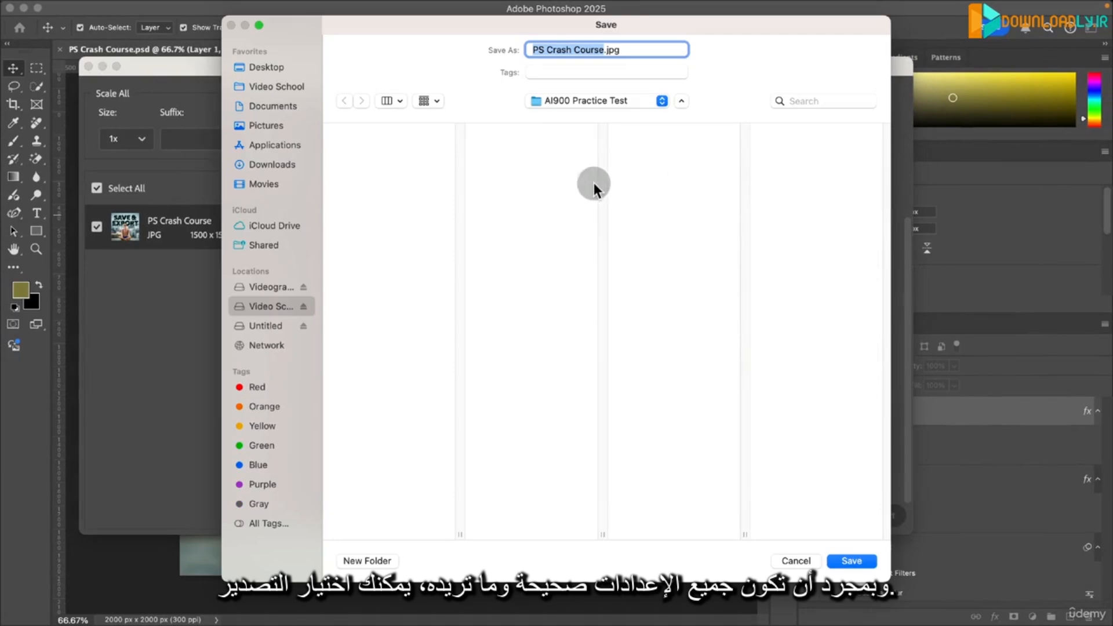
{"action": "left_click", "coordinate": [262, 69]}
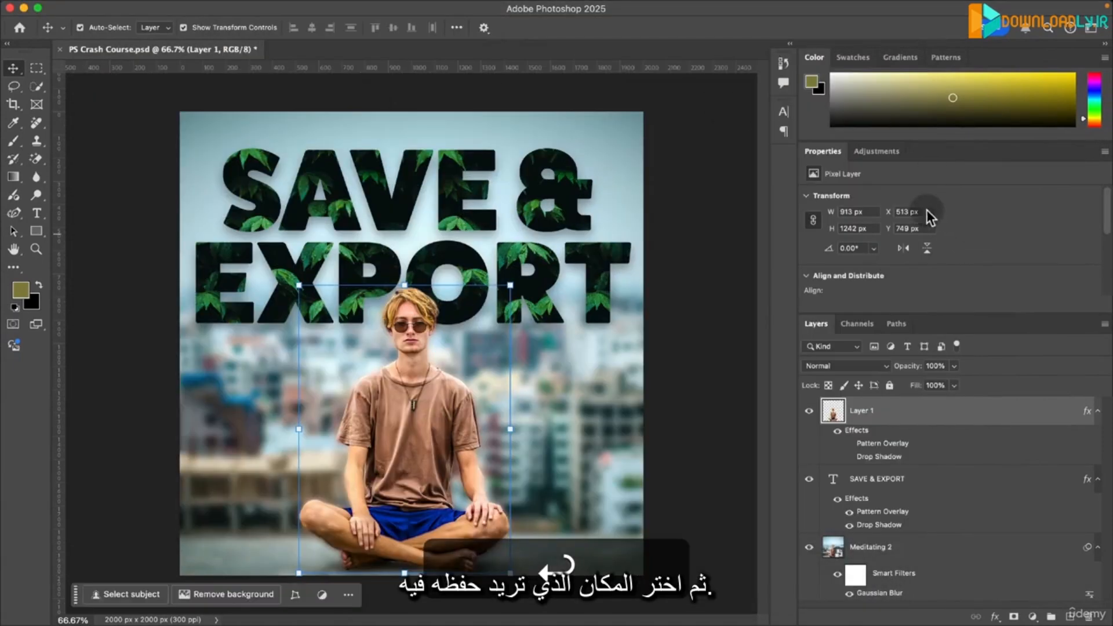
- Switch to Finder to view the exported PS Crash Course.jpg and return to Photoshop
{"action": "key", "text": "super+Tab"}
{"action": "key", "text": "super+Tab"}
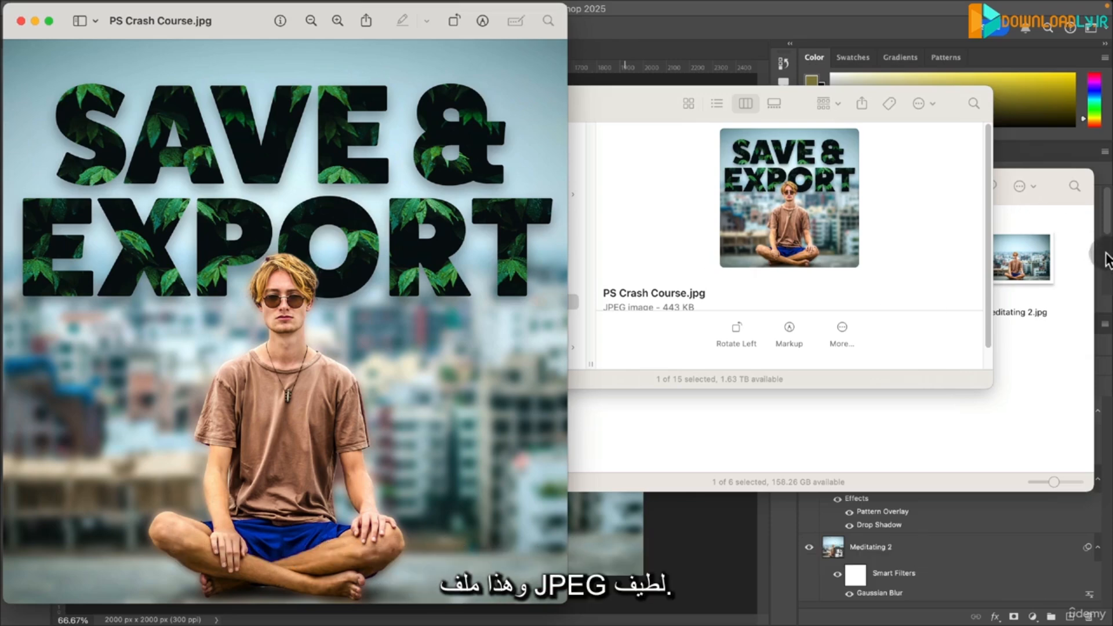
{"action": "left_click", "coordinate": [717, 561]}
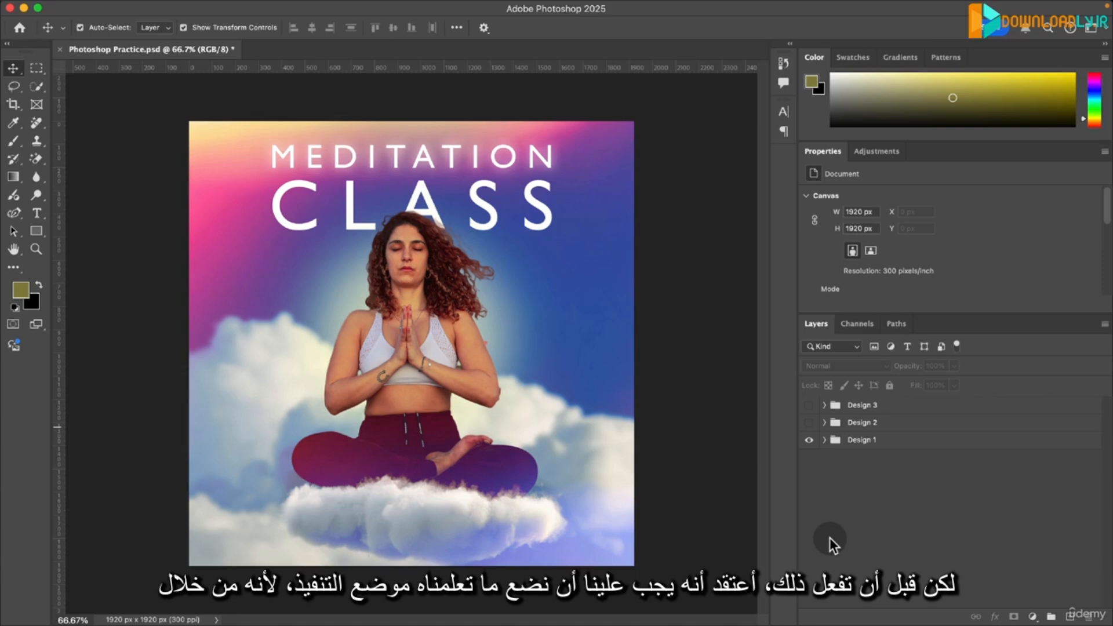
- Preview the Design 2 and Design 3 groups in Photoshop Practice.psd by showing them one after another and hiding both again
{"action": "left_click", "coordinate": [809, 422]}
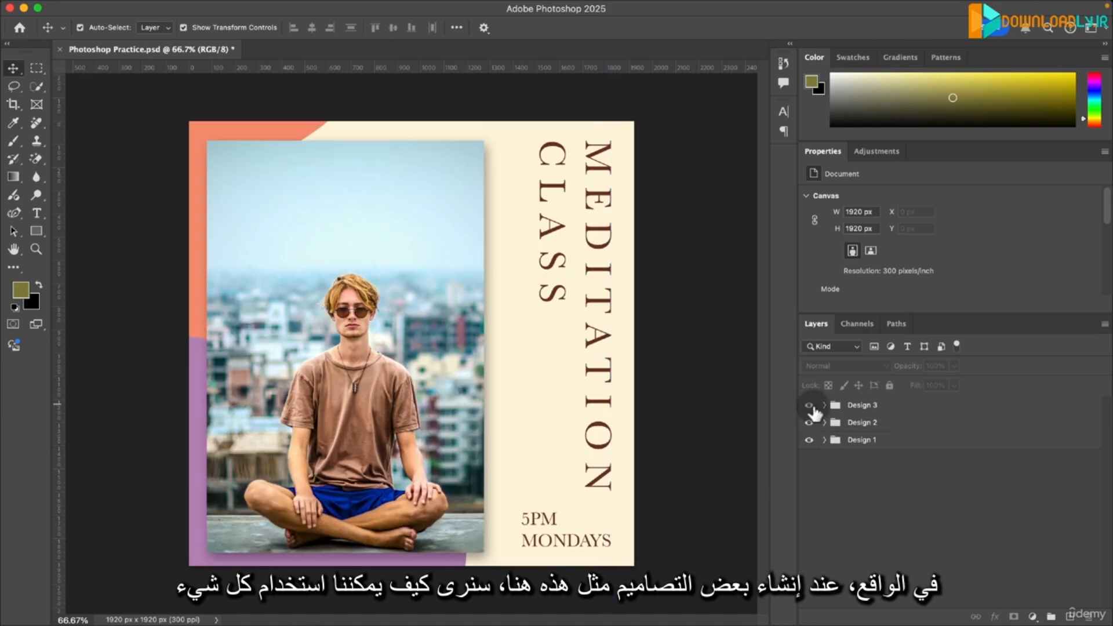
{"action": "left_click", "coordinate": [809, 406]}
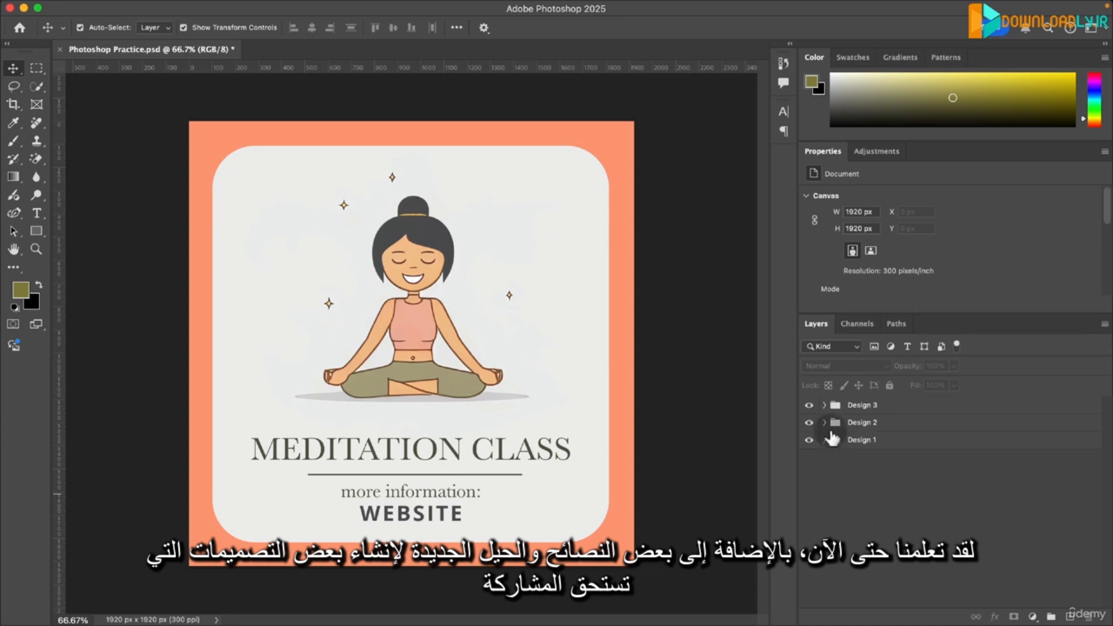
{"action": "left_click", "coordinate": [810, 409]}
{"action": "left_click", "coordinate": [808, 405]}
{"action": "left_click", "coordinate": [809, 423]}
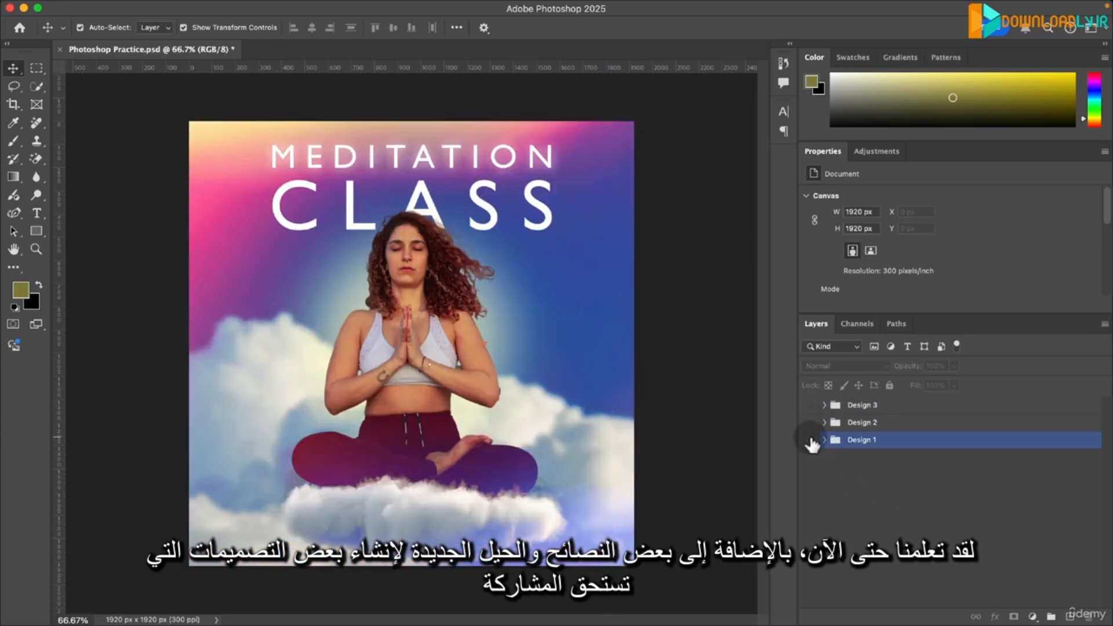
- Toggle the Design 1 group off and on, and show the Design 2 and Design 3 groups again
{"action": "left_click", "coordinate": [808, 440]}
{"action": "left_click", "coordinate": [809, 440]}
{"action": "left_click", "coordinate": [809, 423]}
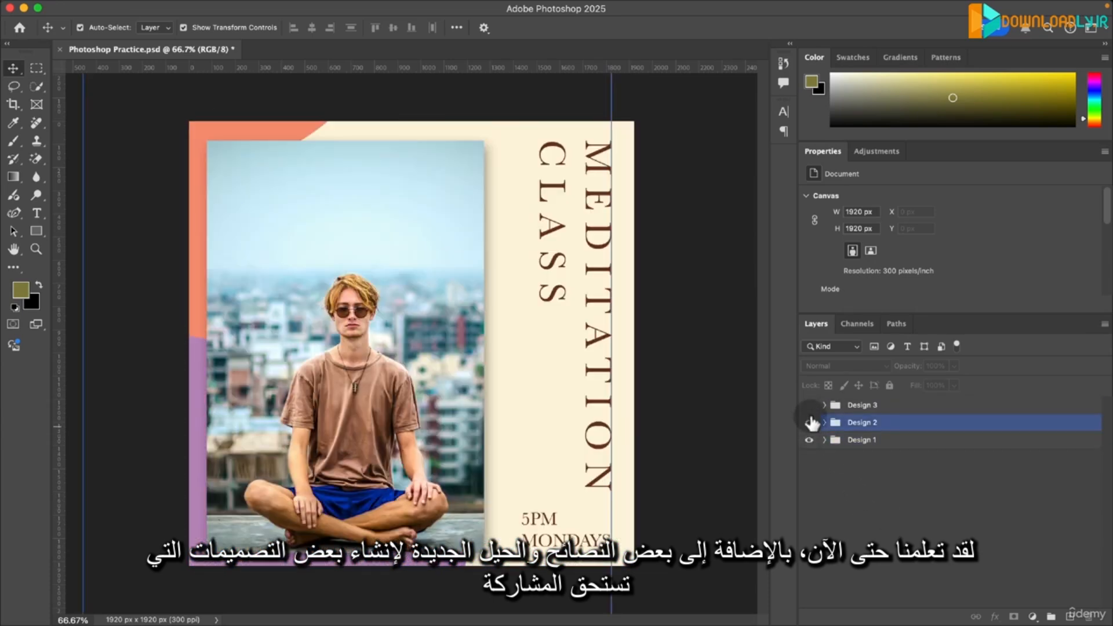
{"action": "left_click", "coordinate": [809, 406]}
{"action": "left_click", "coordinate": [830, 531]}
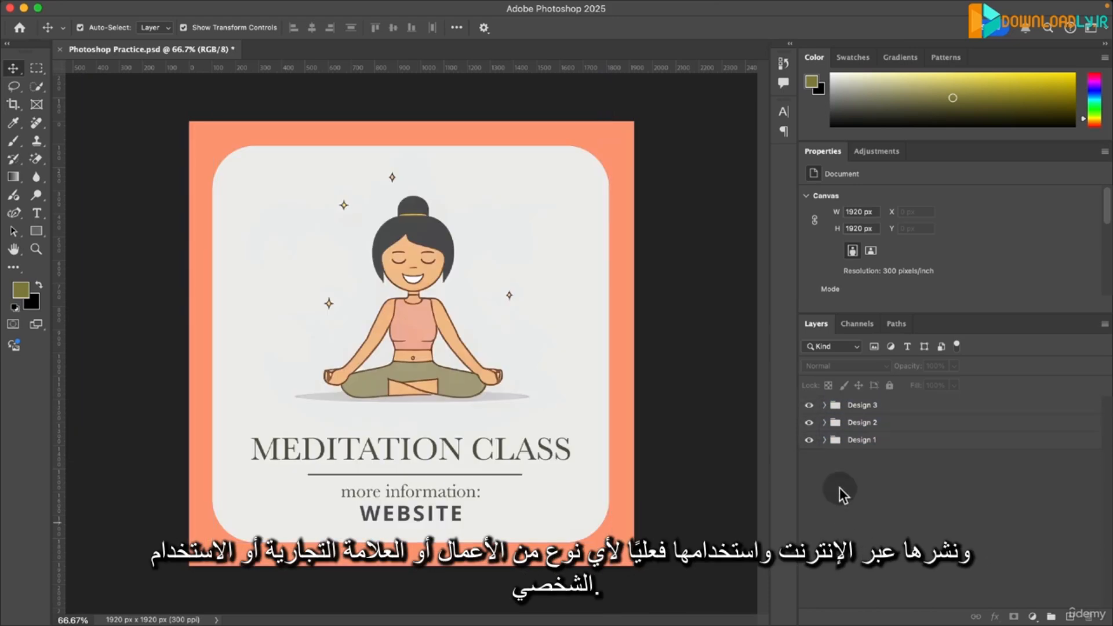
- Hide the Design 3 and Design 2 groups to view the Design 1 artwork
{"action": "left_click", "coordinate": [817, 406]}
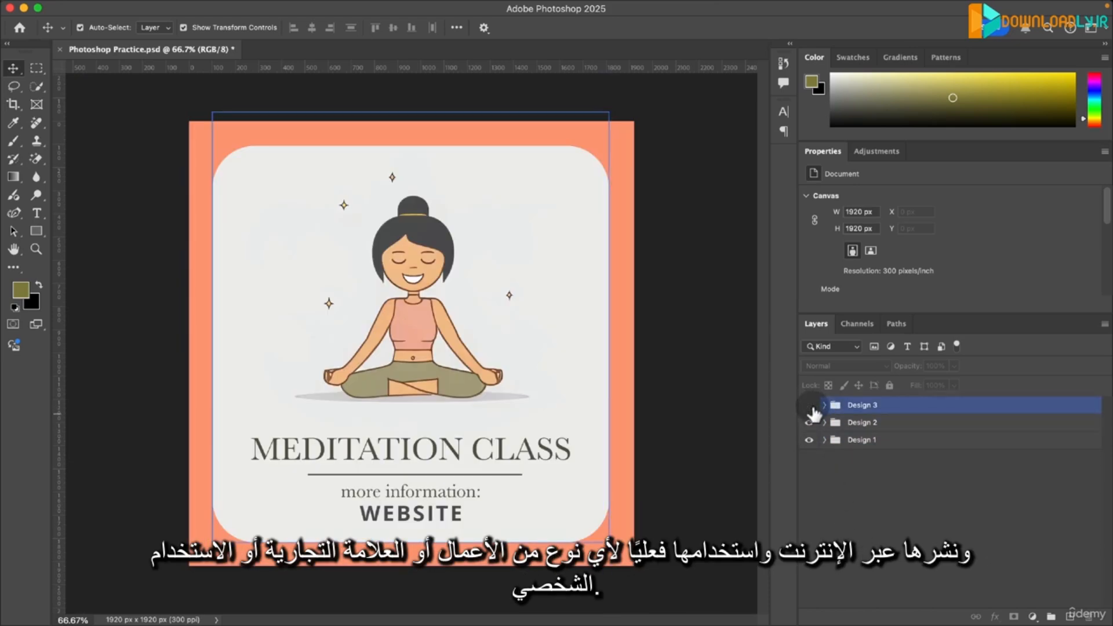
{"action": "left_click", "coordinate": [809, 406]}
{"action": "left_click", "coordinate": [809, 423]}
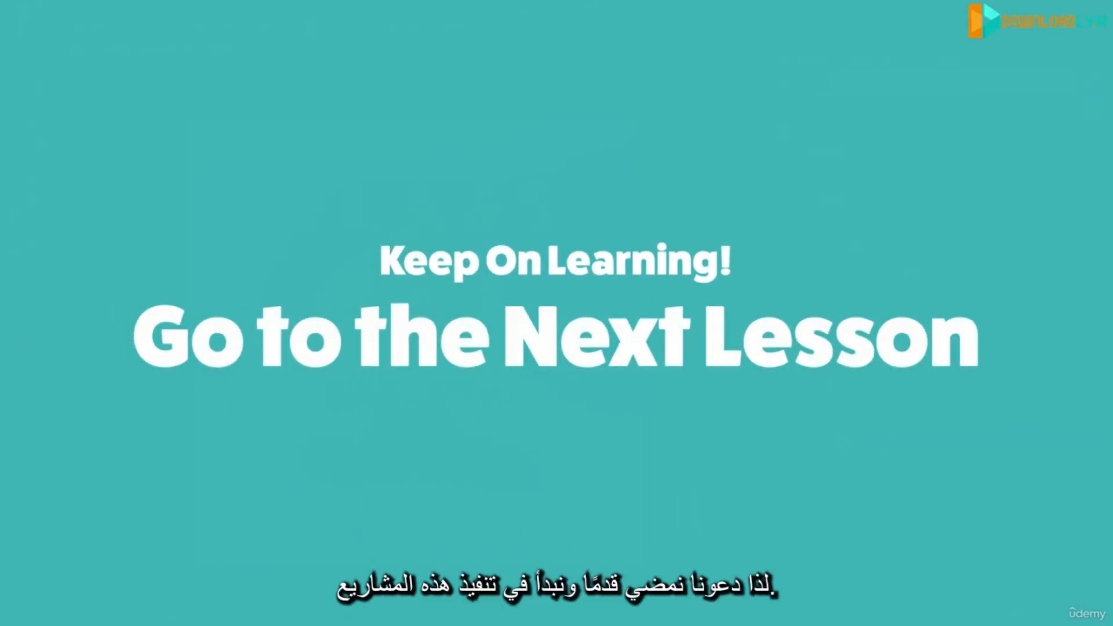